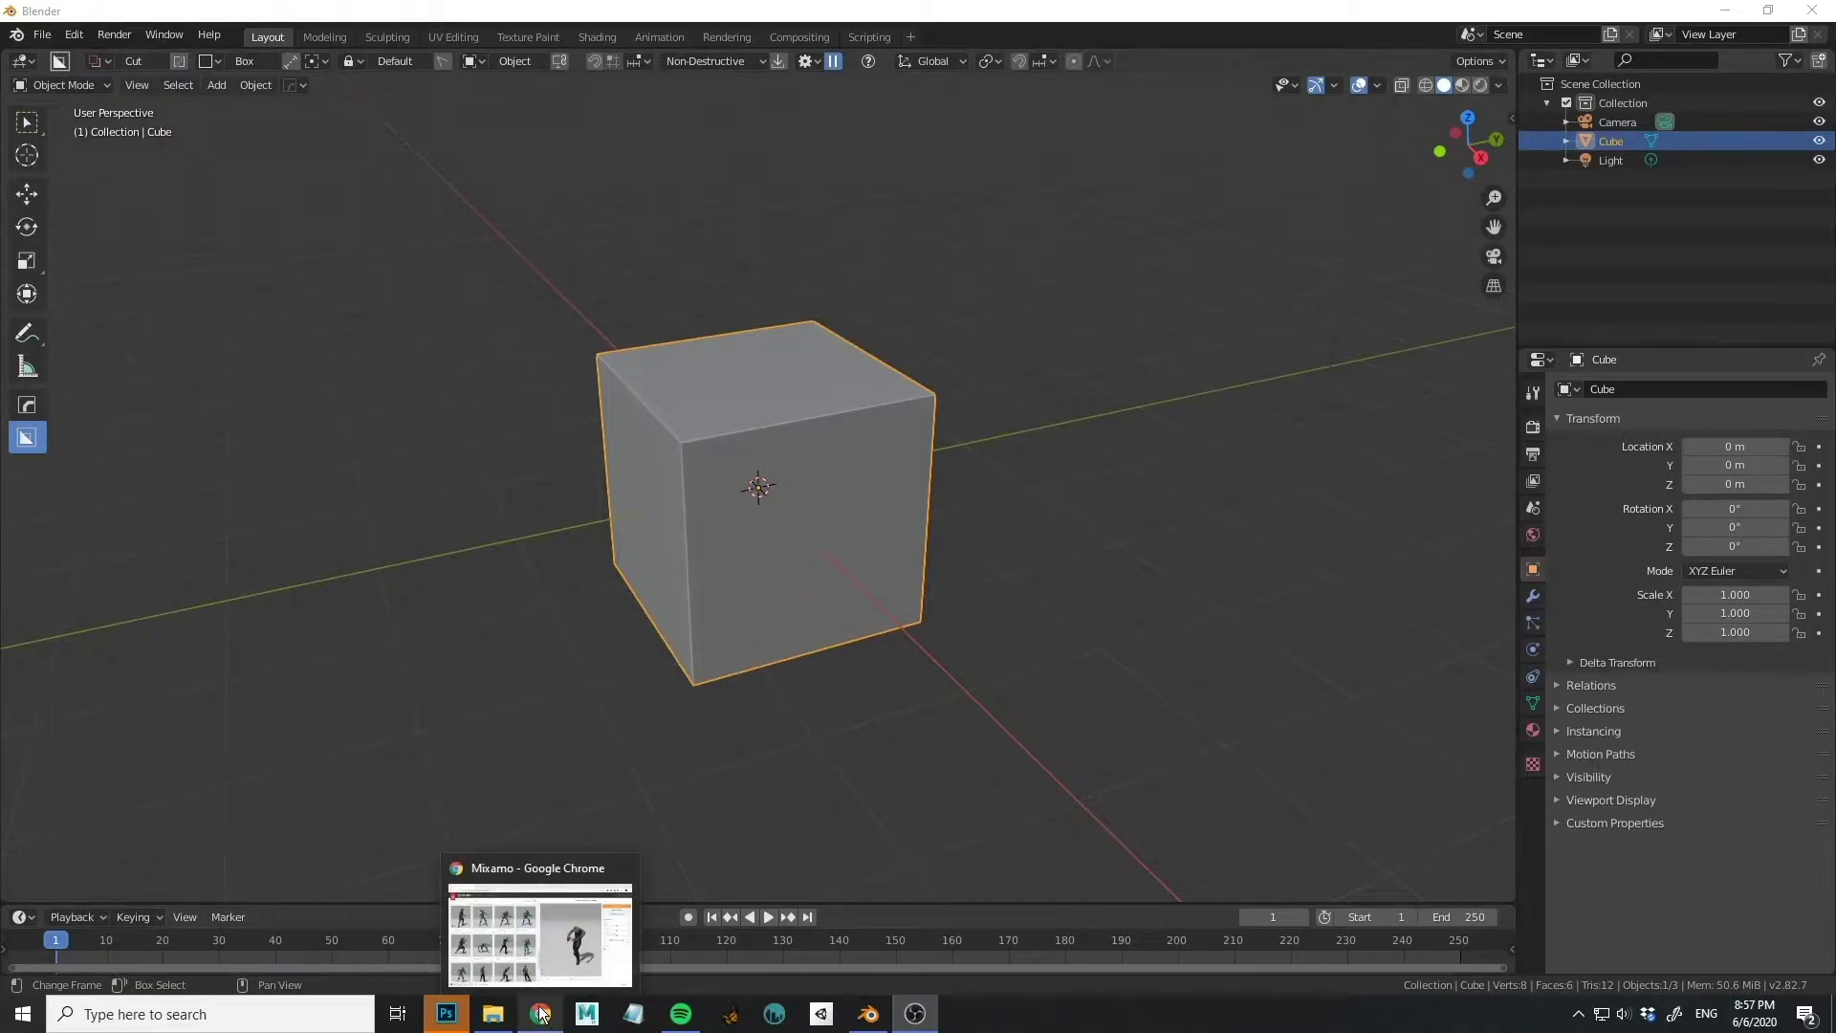
Switch to Mixamo in Chrome and look through the available zombie characters.
left_click(541, 1013)
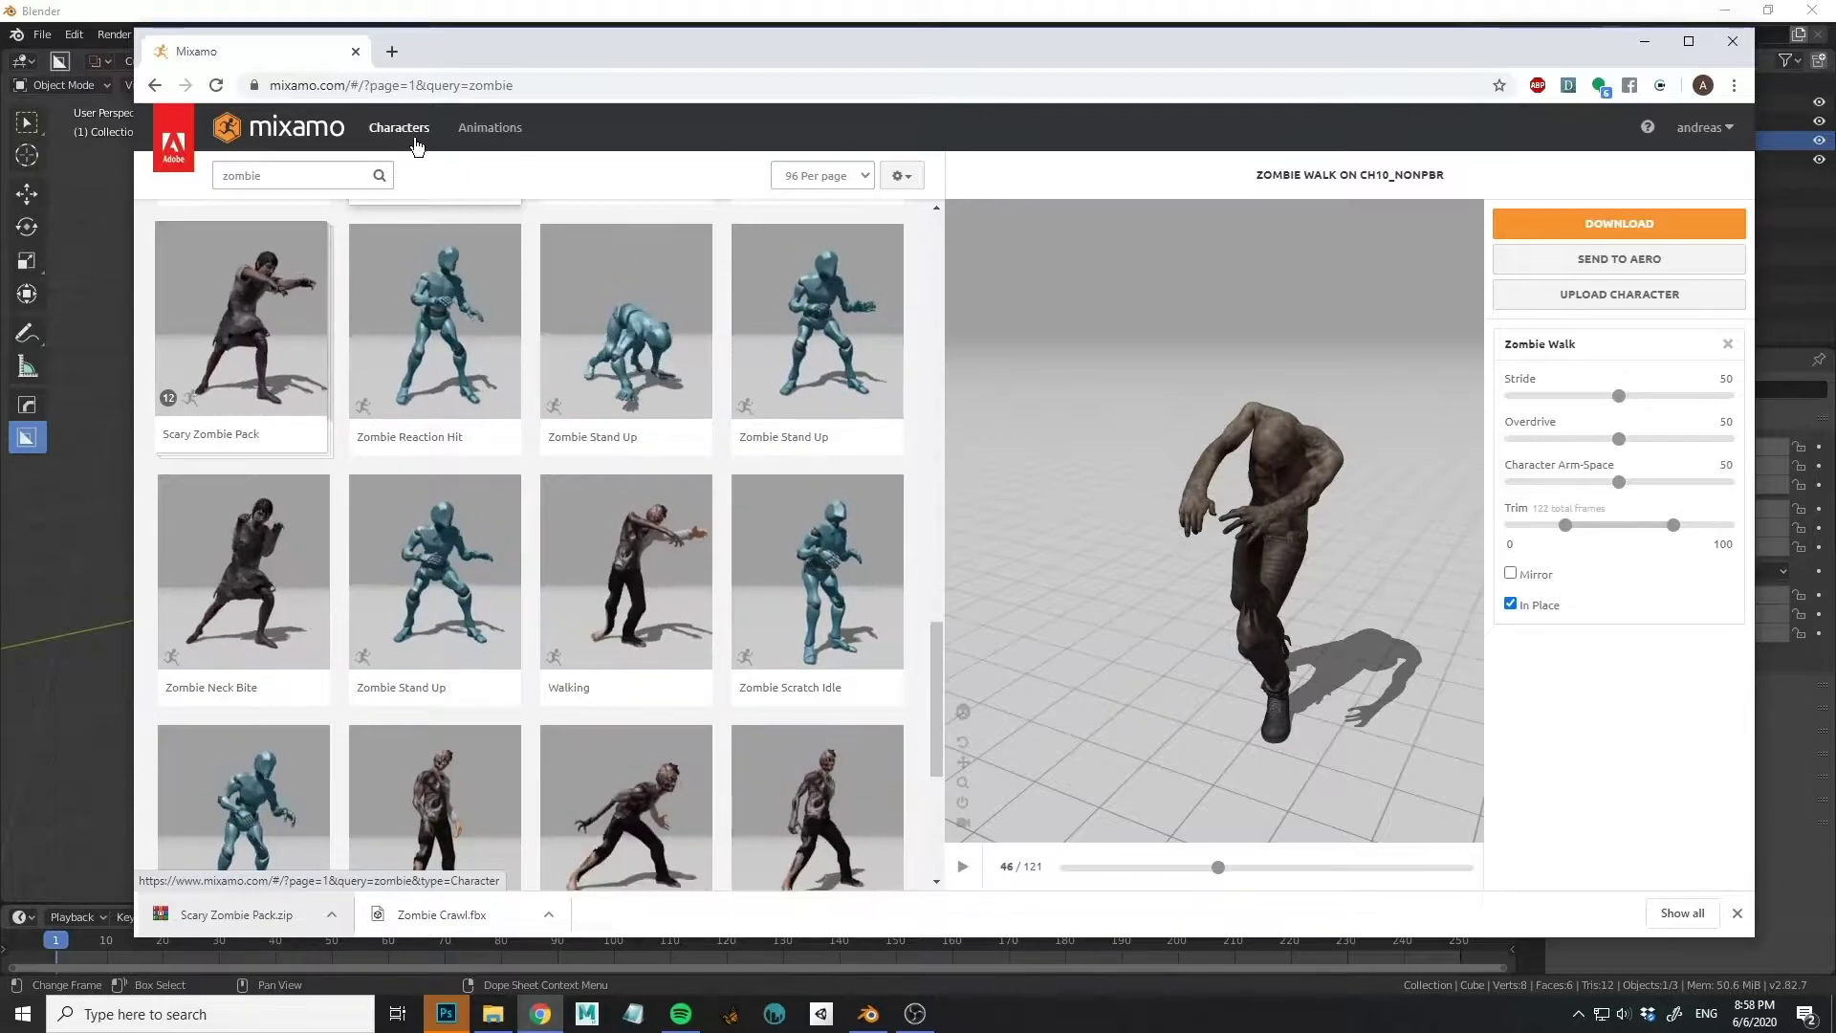
left_click_drag(453, 32, 418, 54)
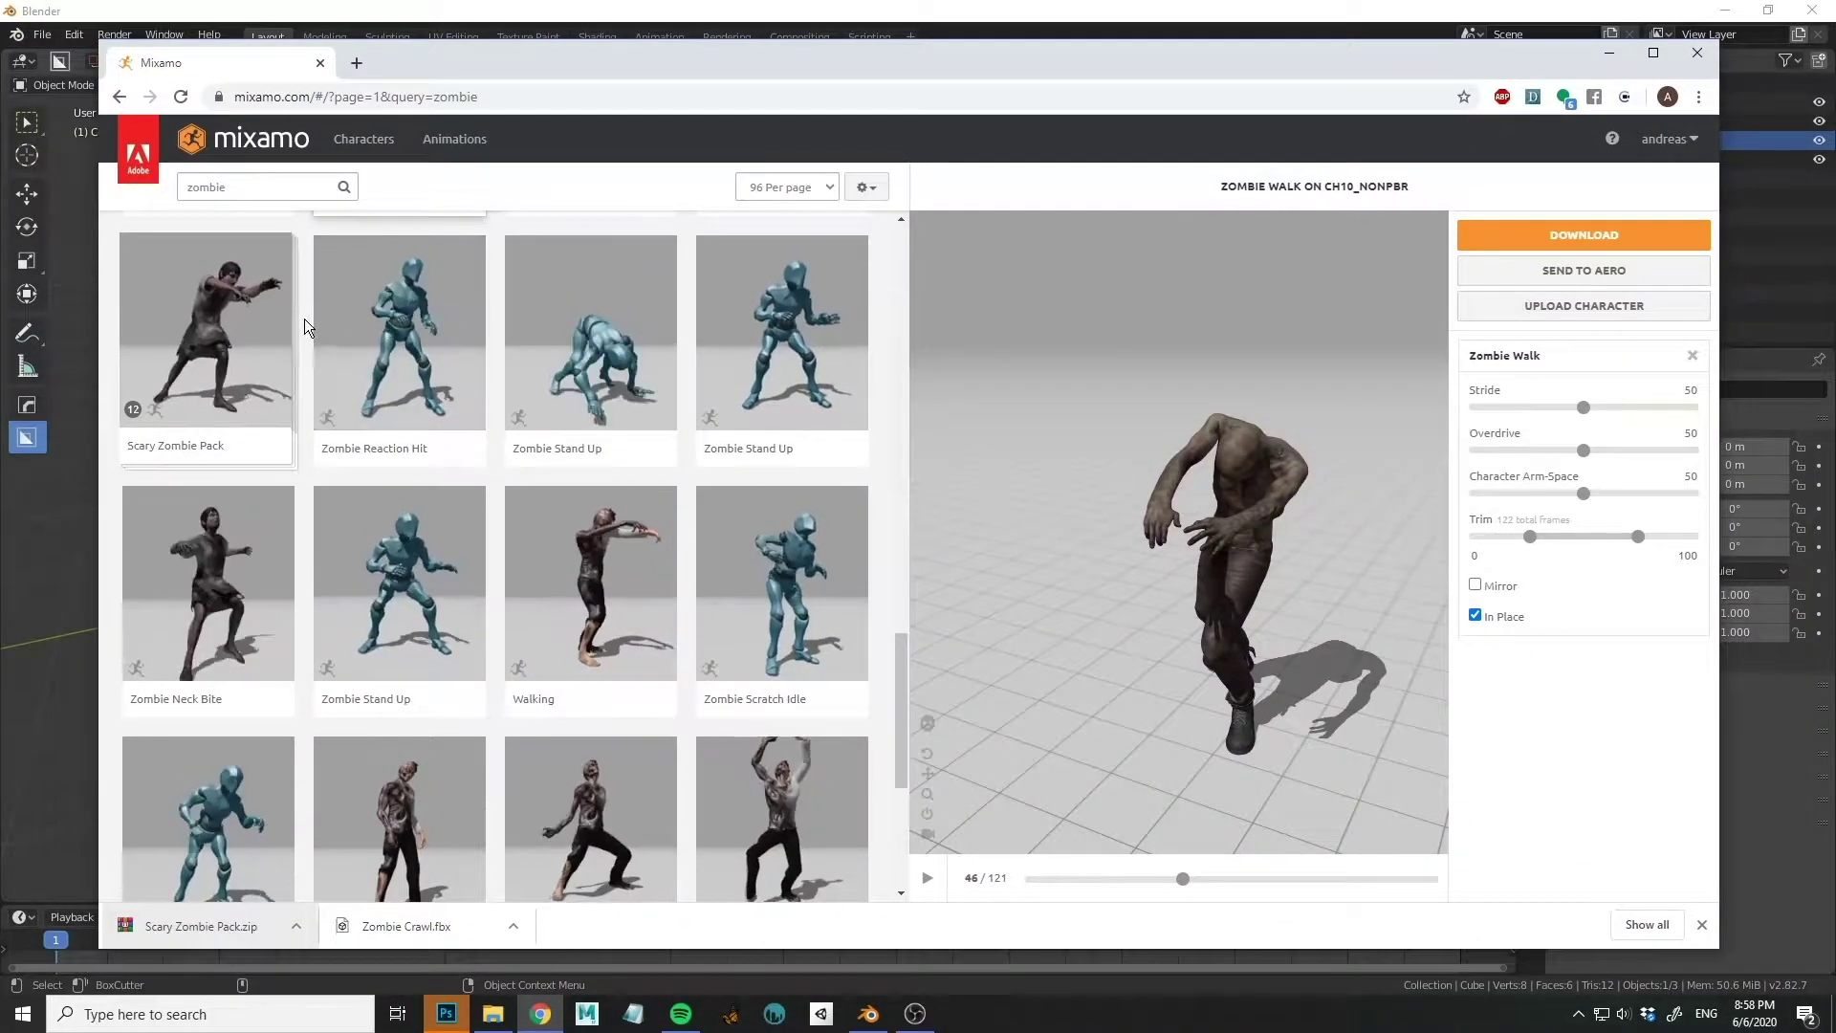
left_click(365, 142)
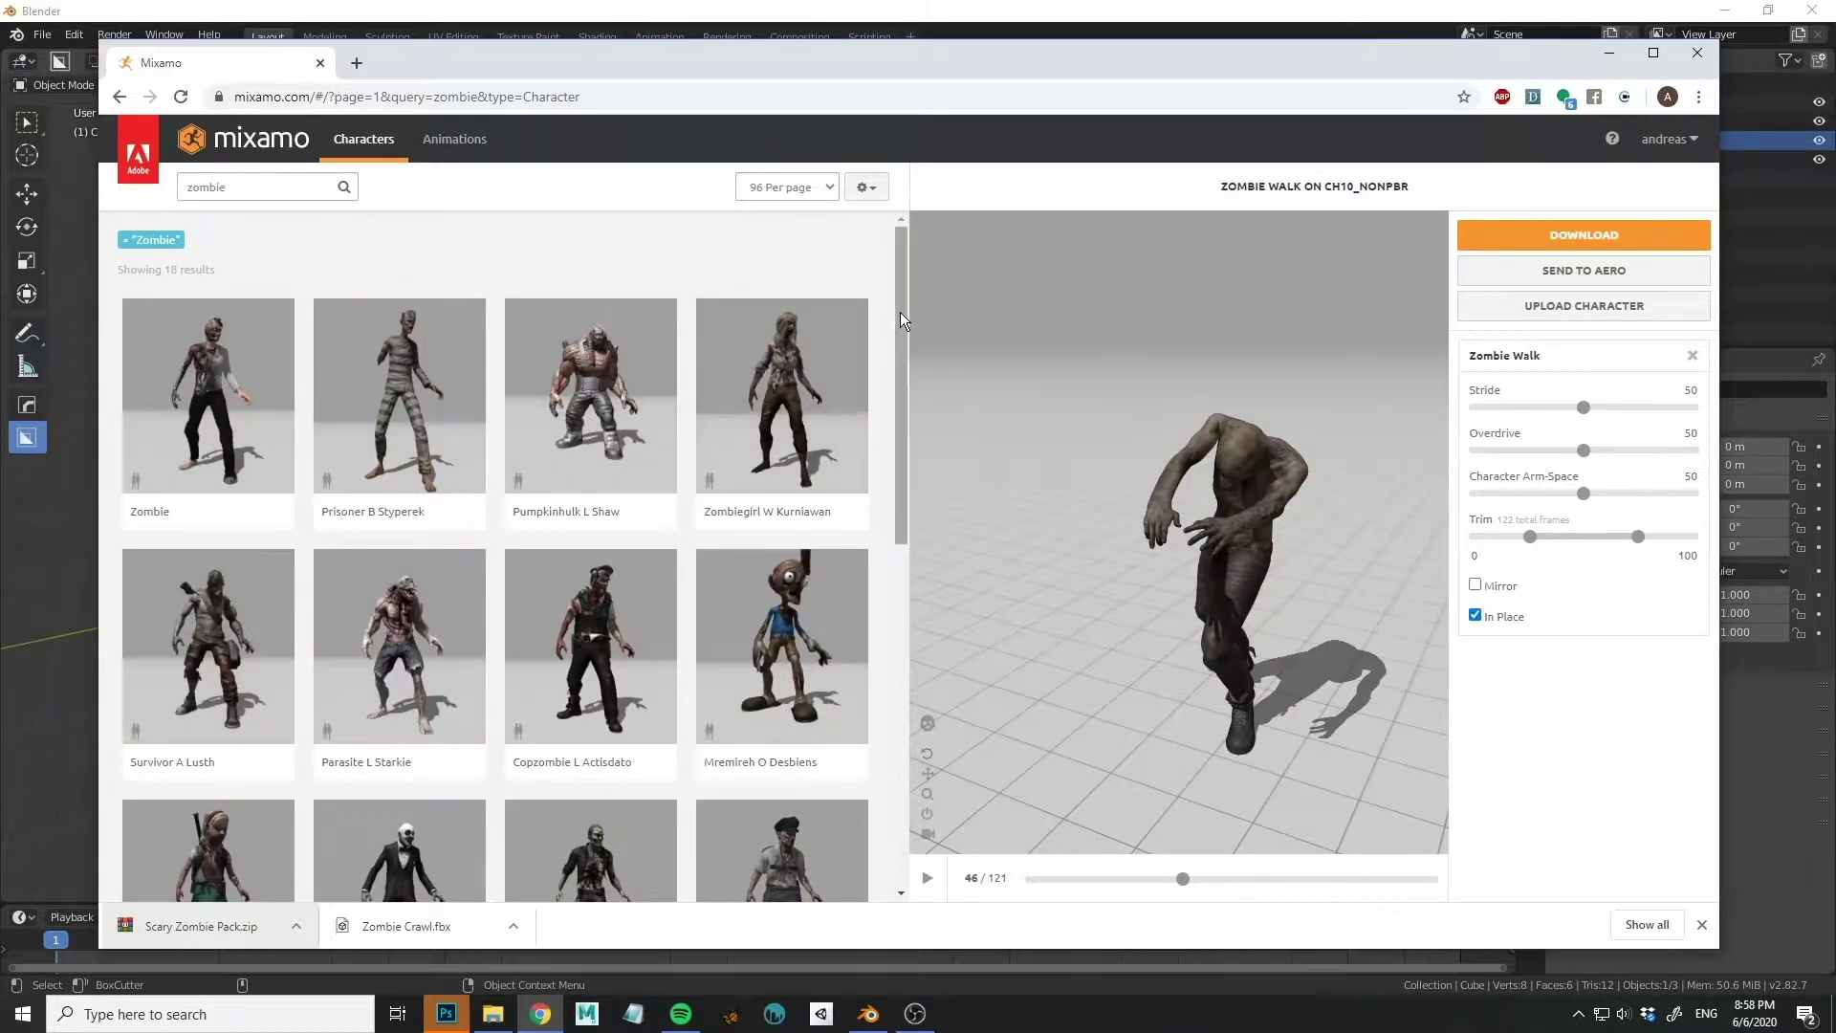
left_click_drag(900, 311, 894, 172)
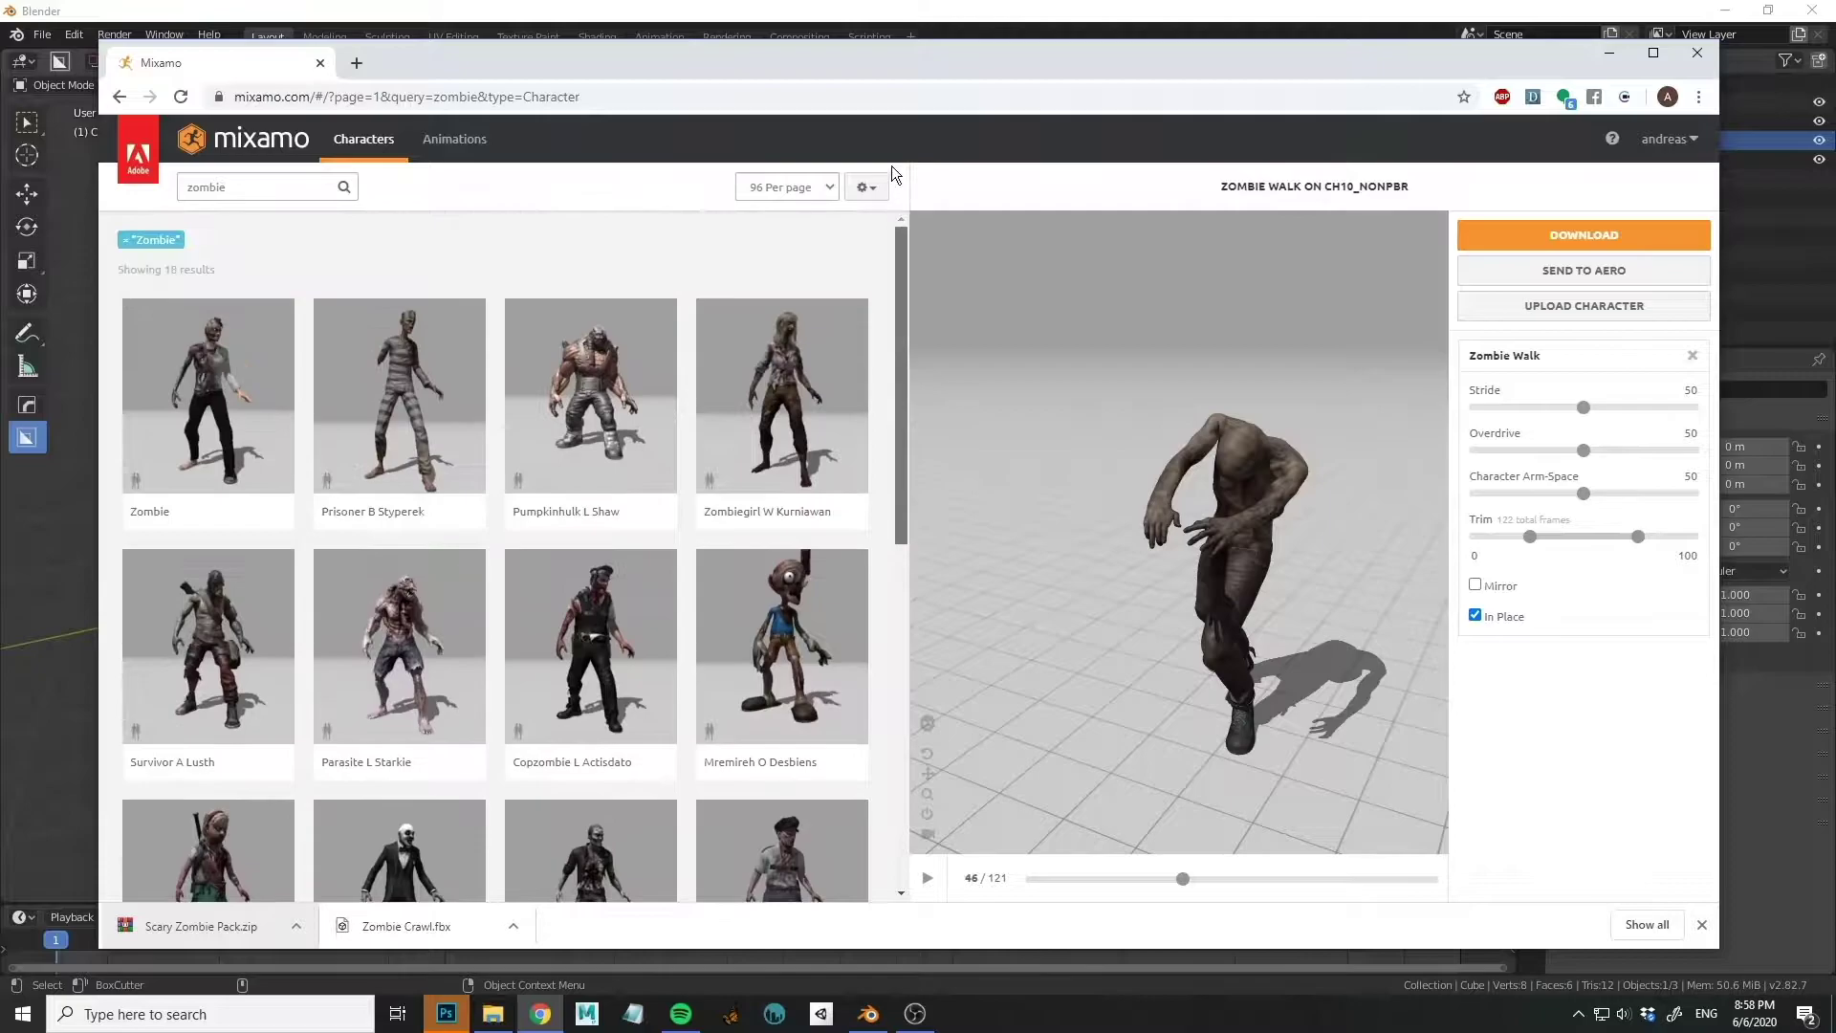
Search the animations for "walk" and preview several Walking motions on the character, the first one in place.
left_click(456, 142)
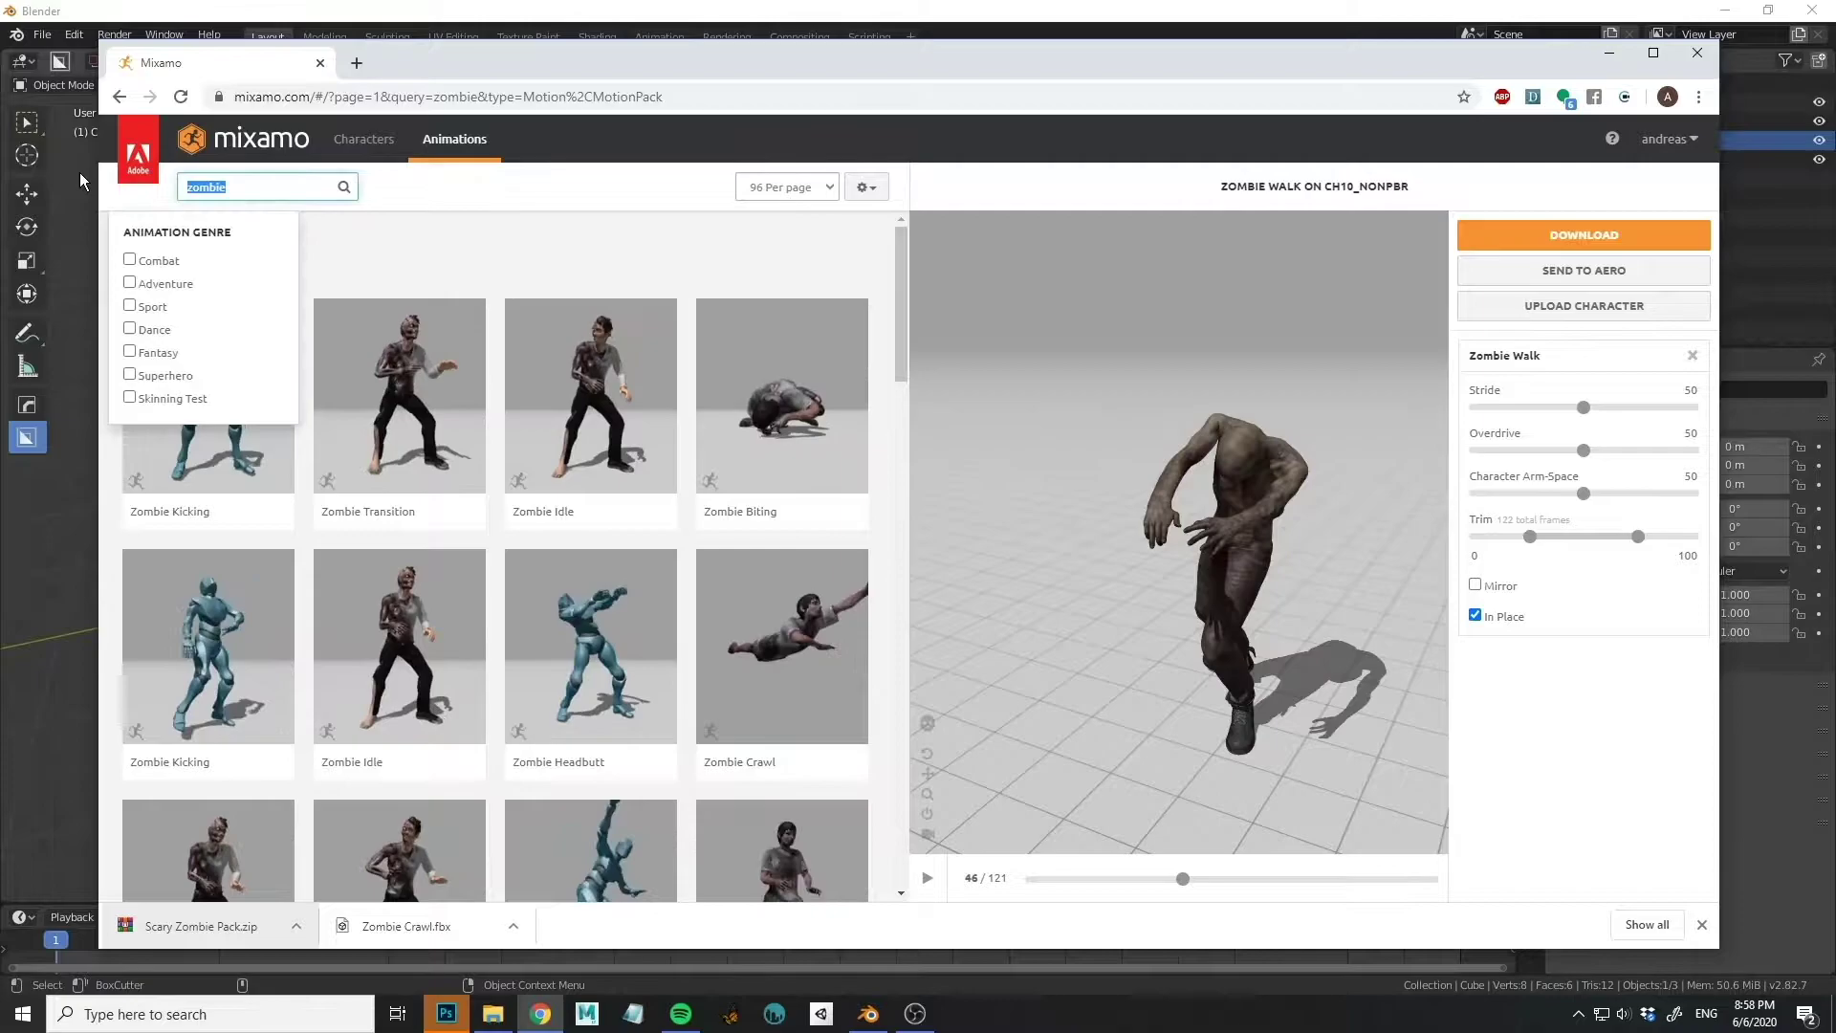
type("walk")
key("Return")
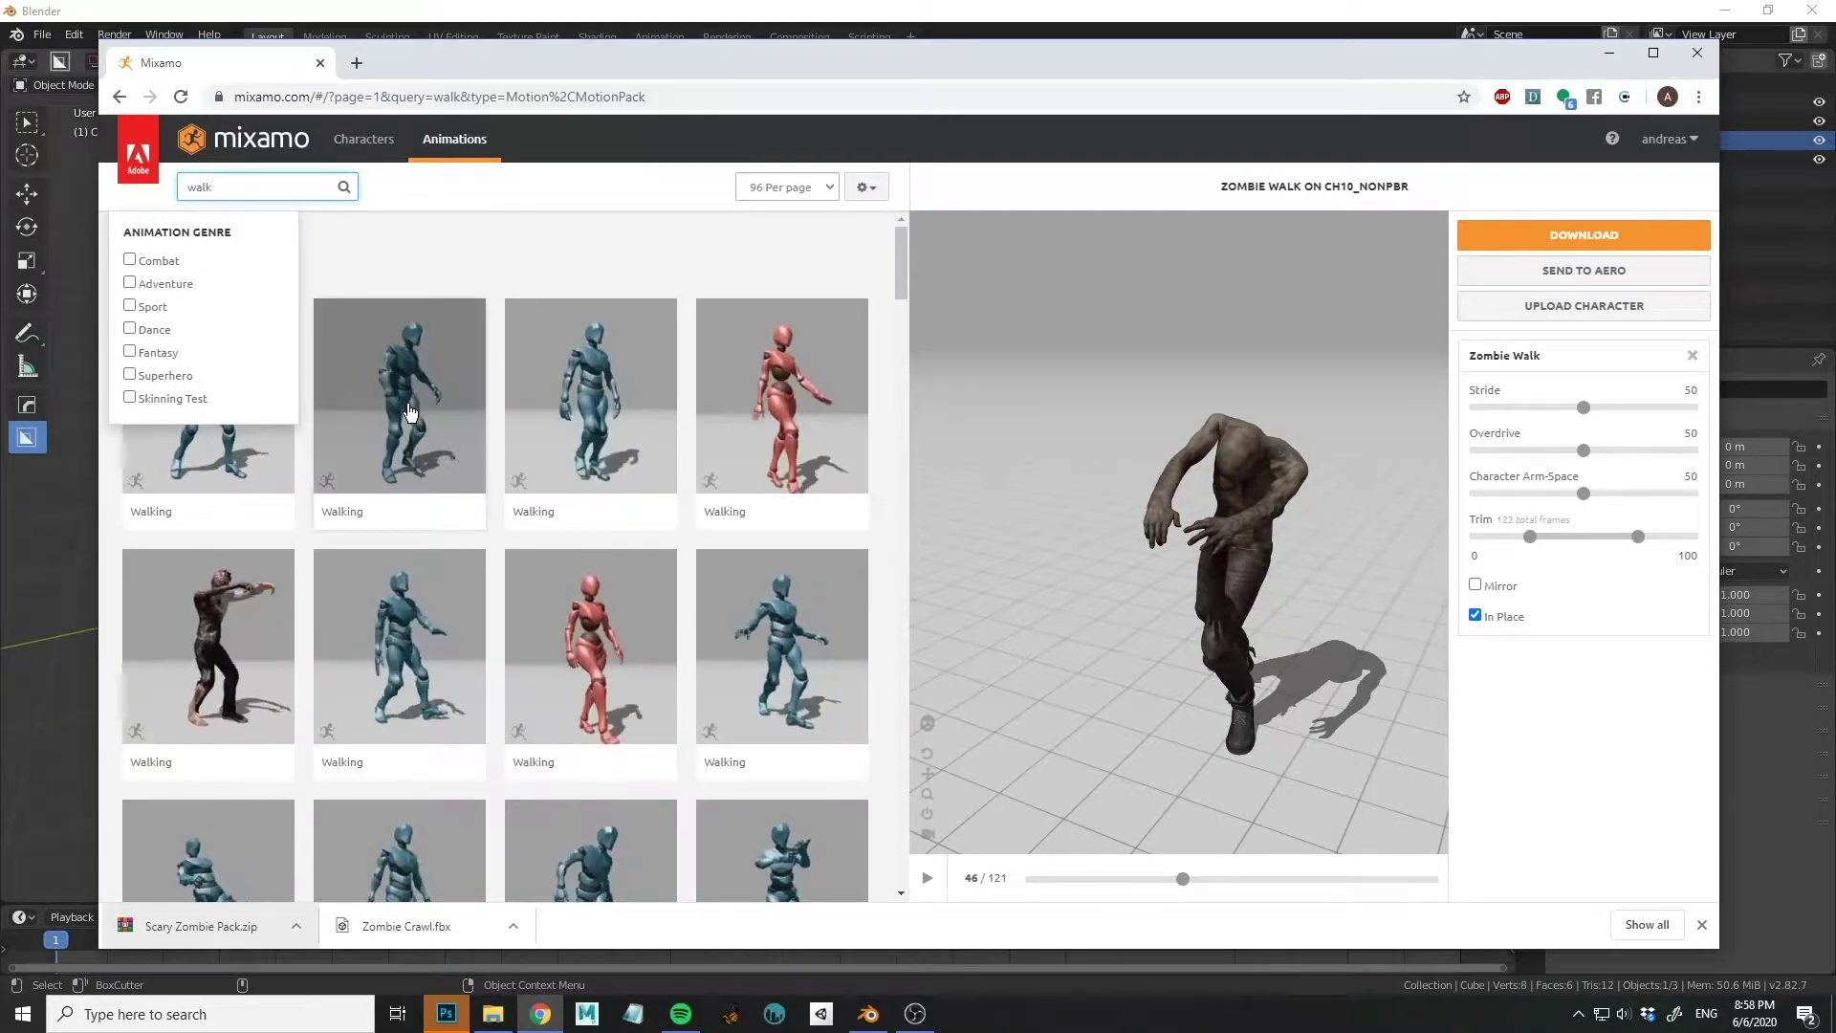
left_click(413, 432)
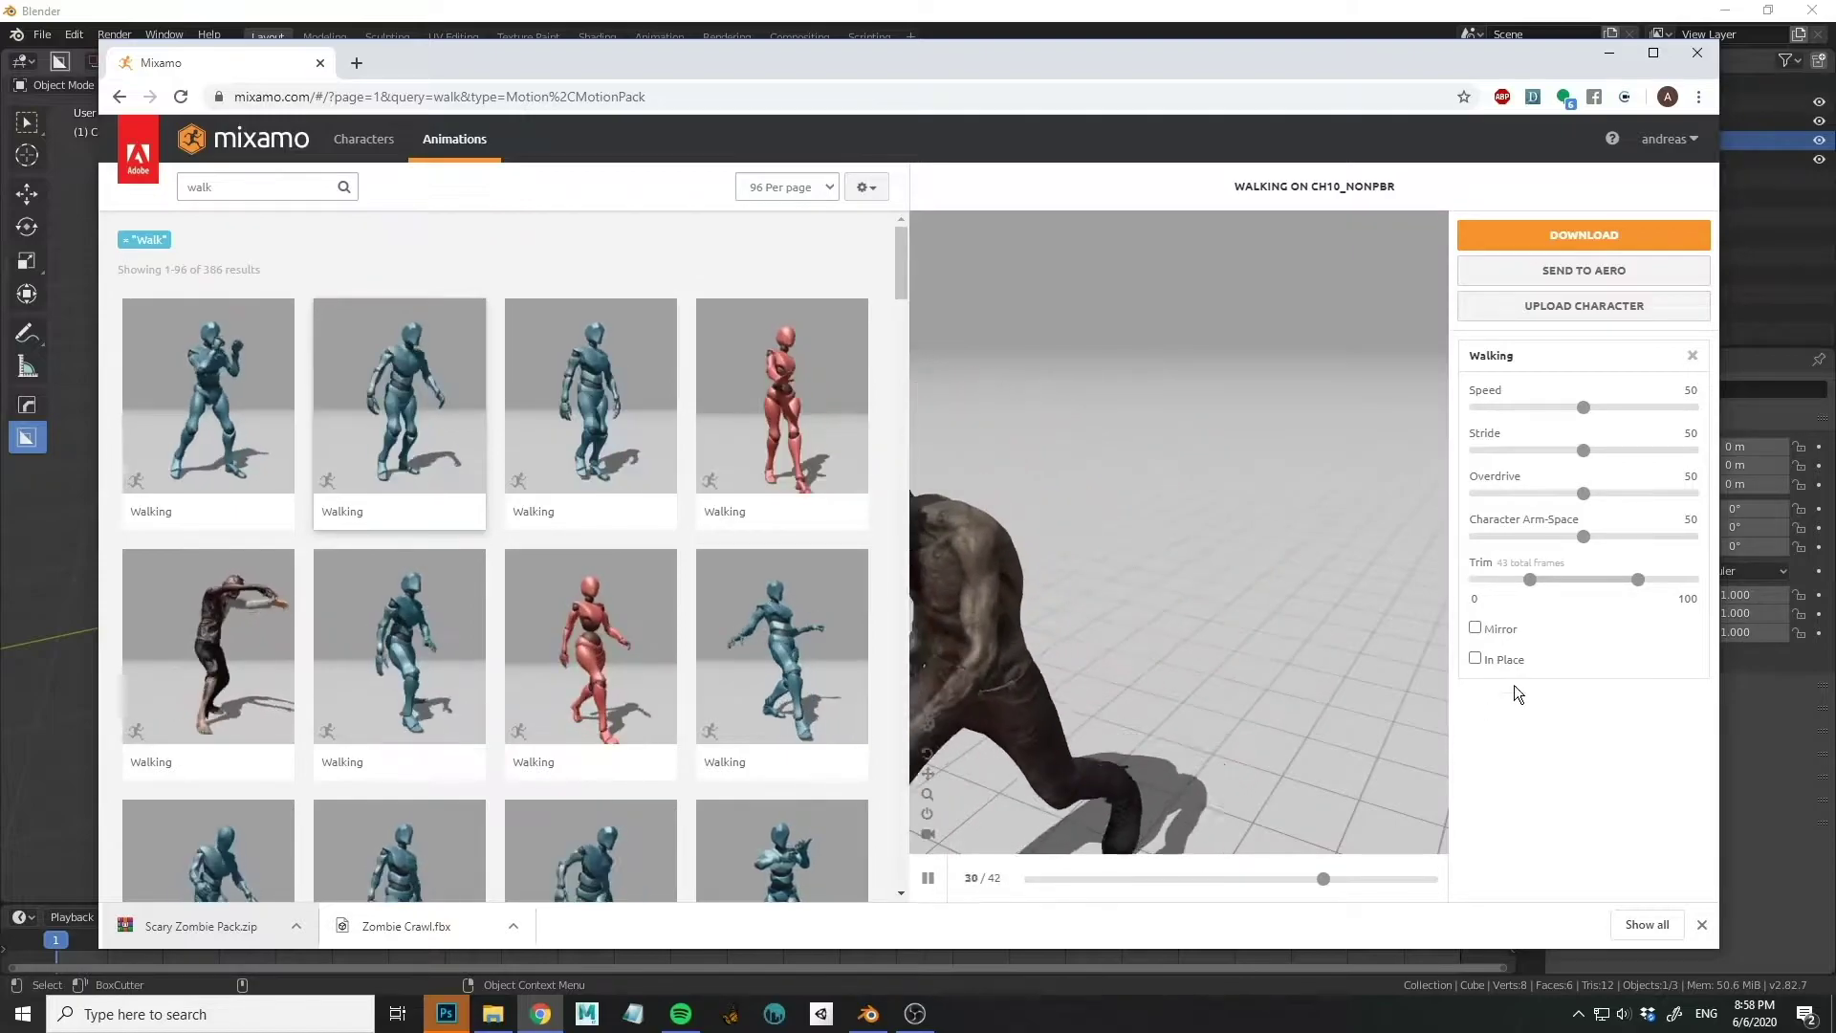
left_click(1475, 659)
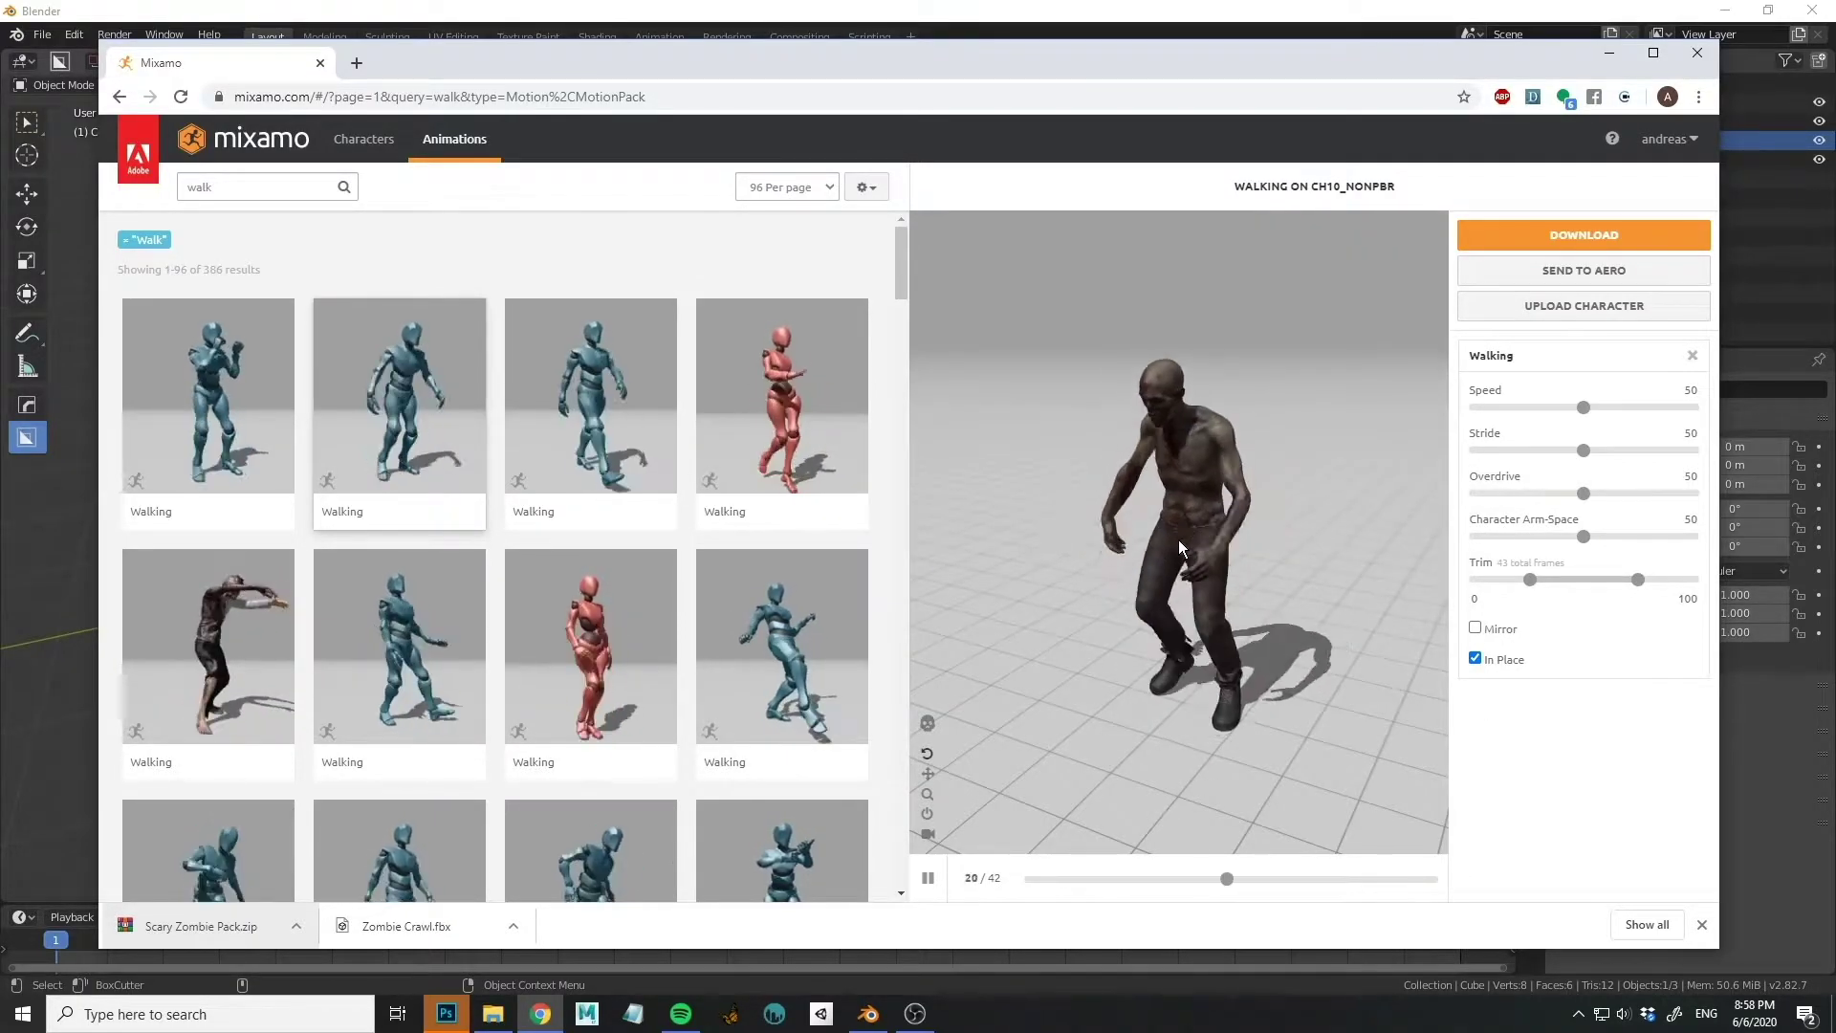
left_click(426, 679)
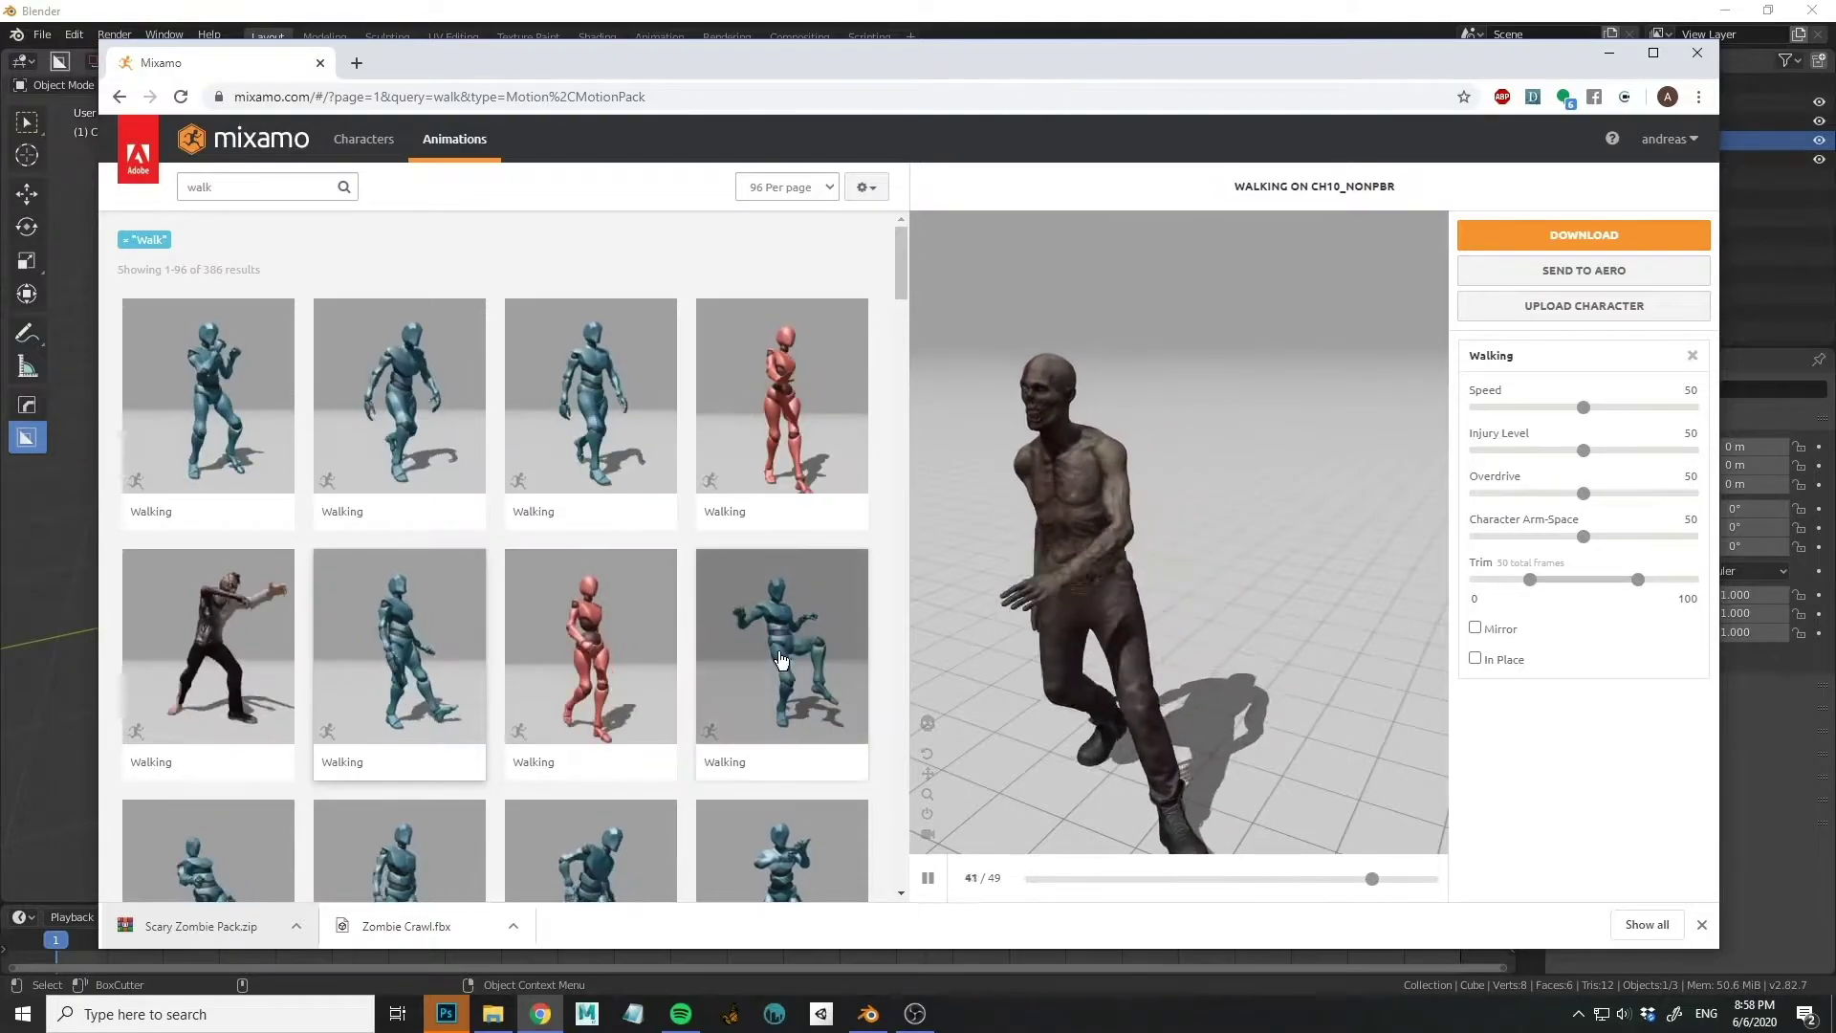
left_click(830, 604)
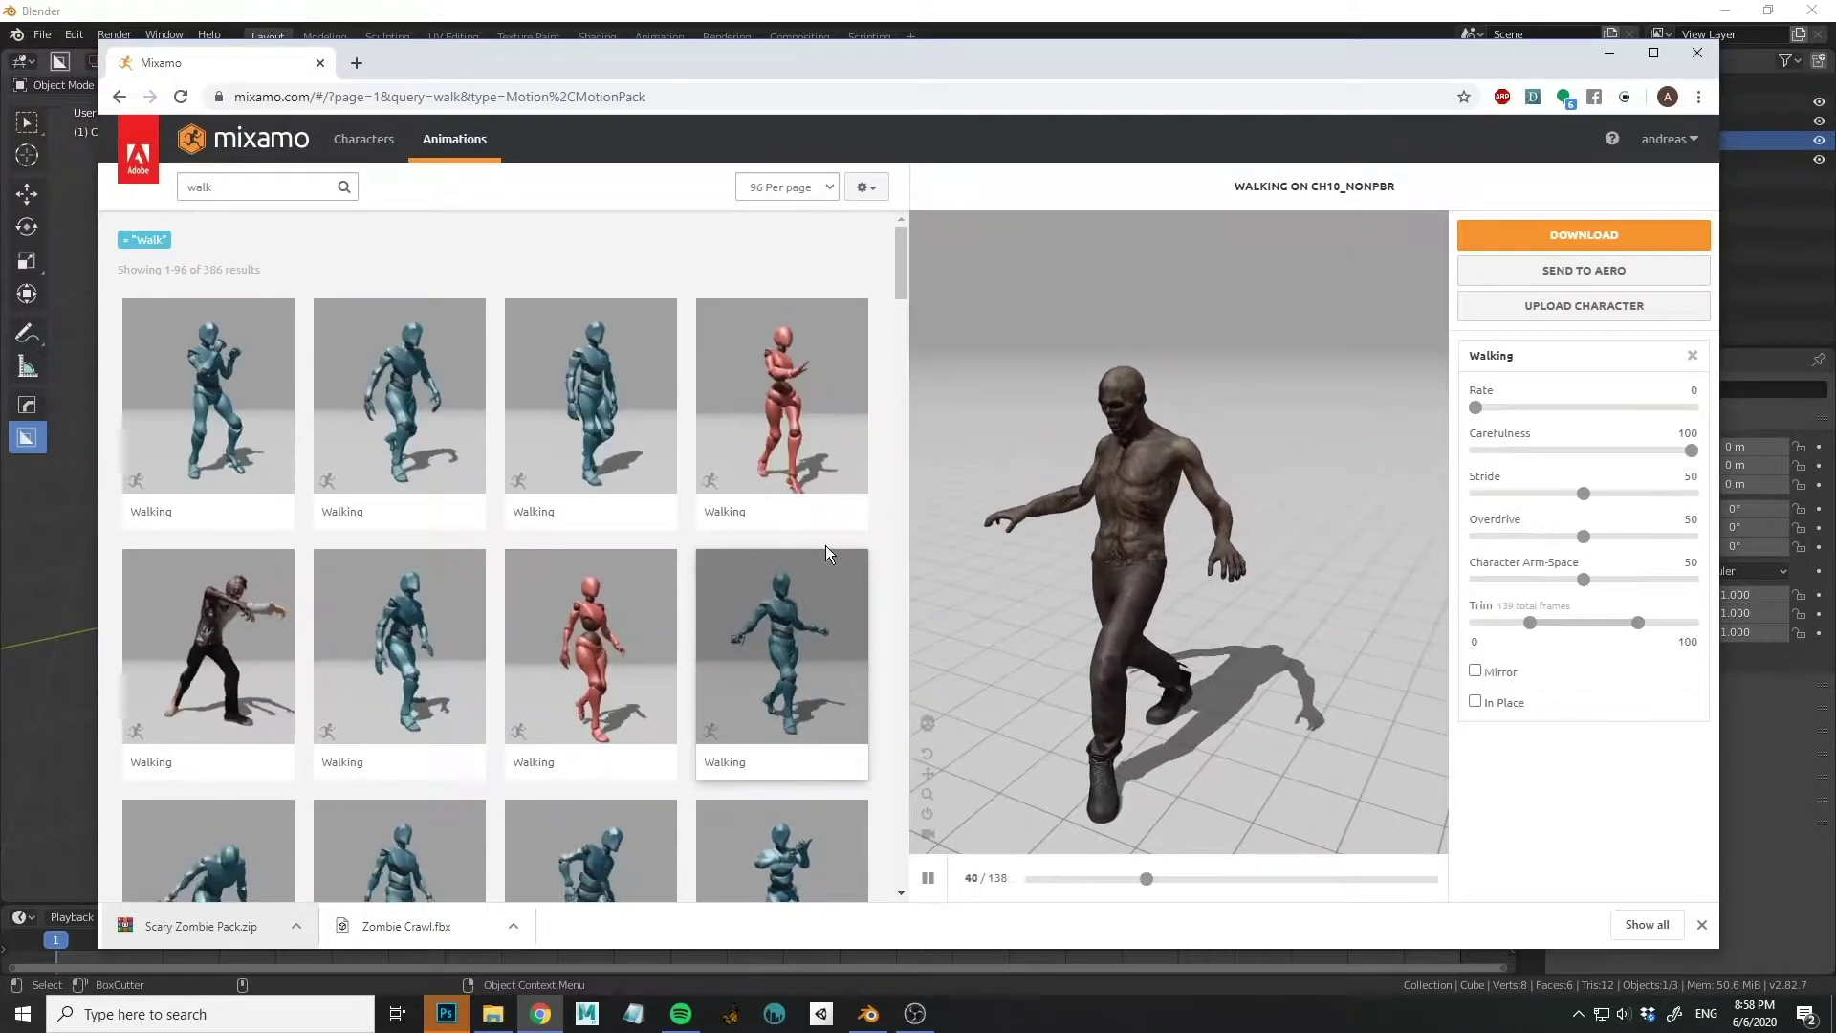
Search the animations for "zombie" and preview Zombie Kicking and an in-place Zombie Running on the character.
left_click(234, 187)
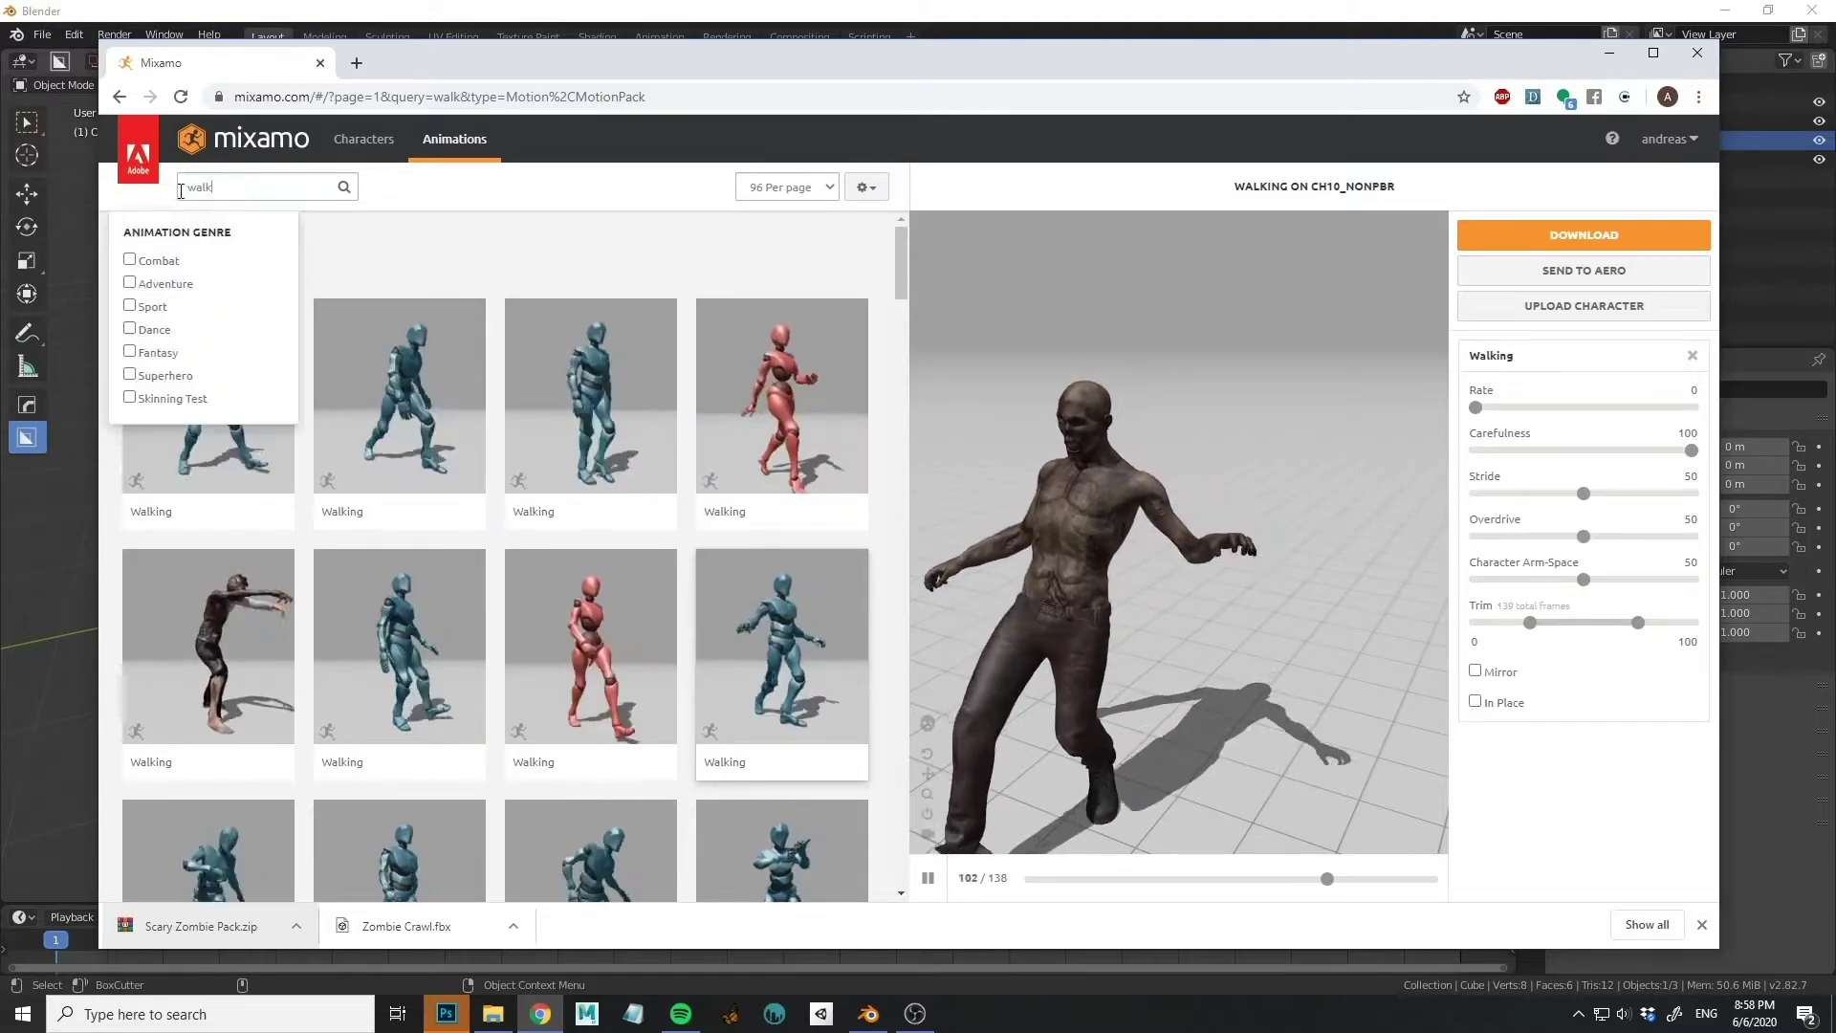
type("zombie")
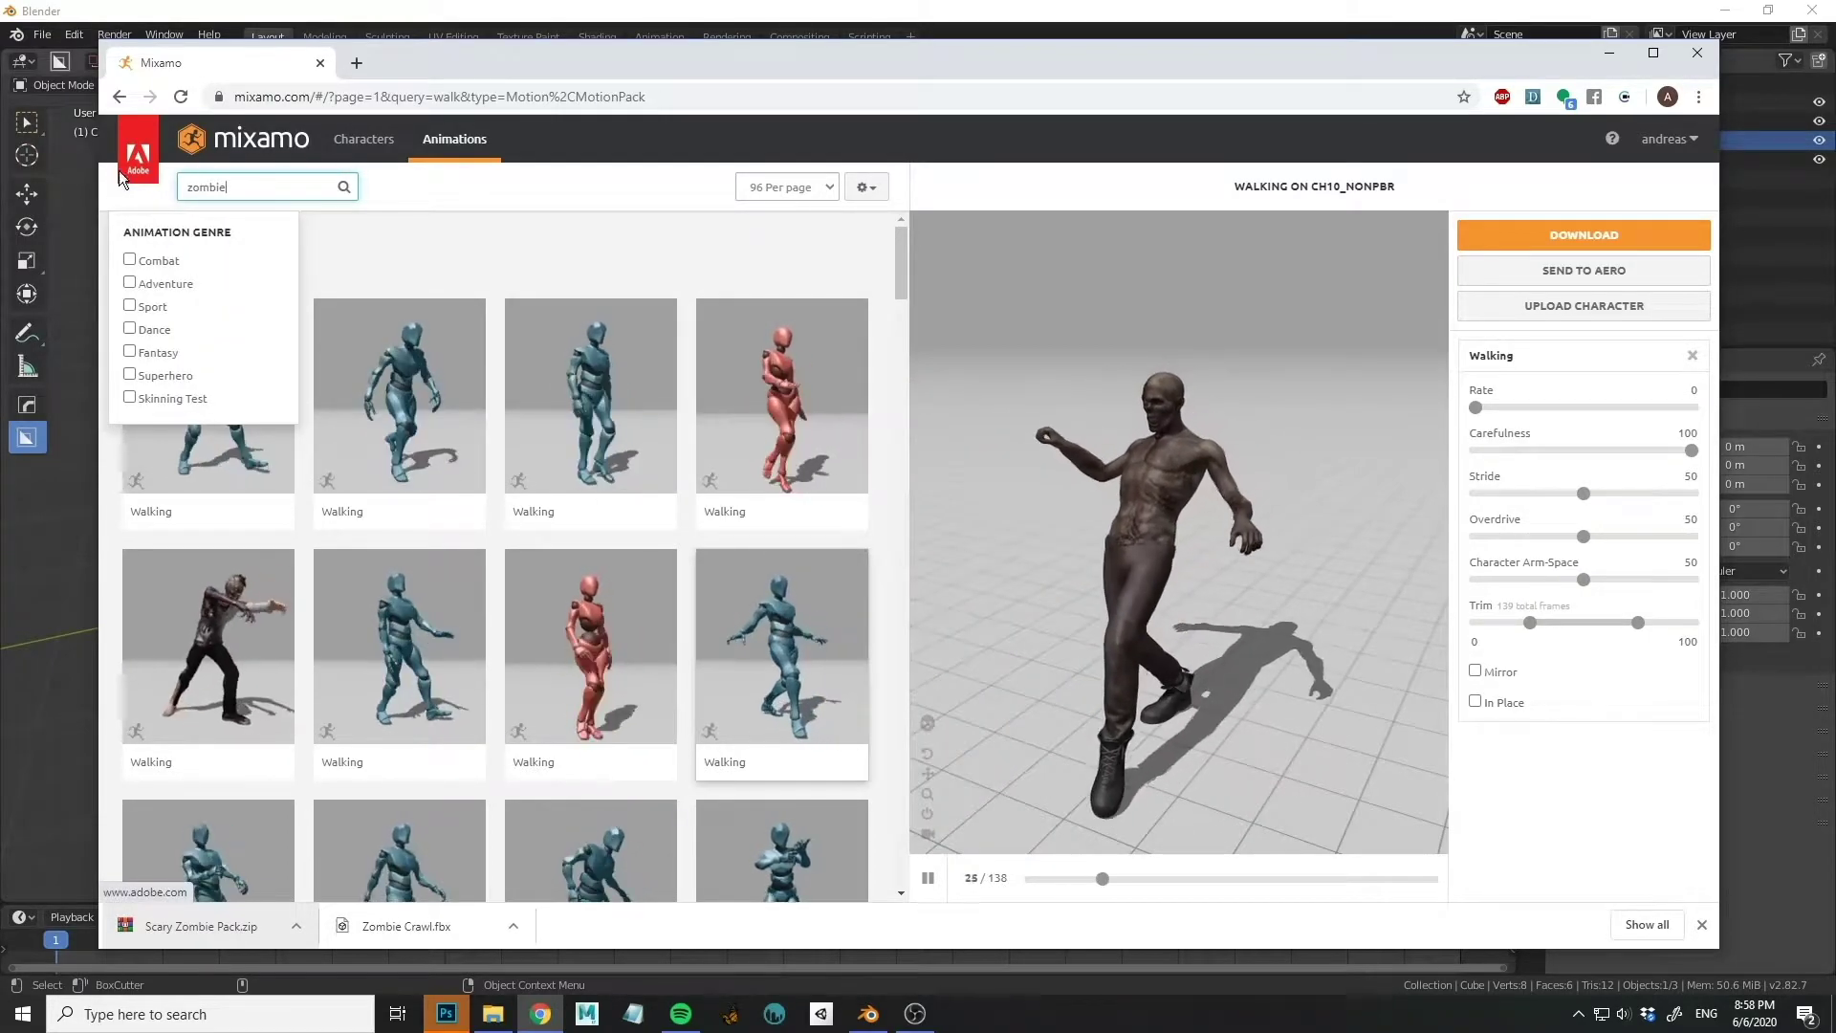
key("Return")
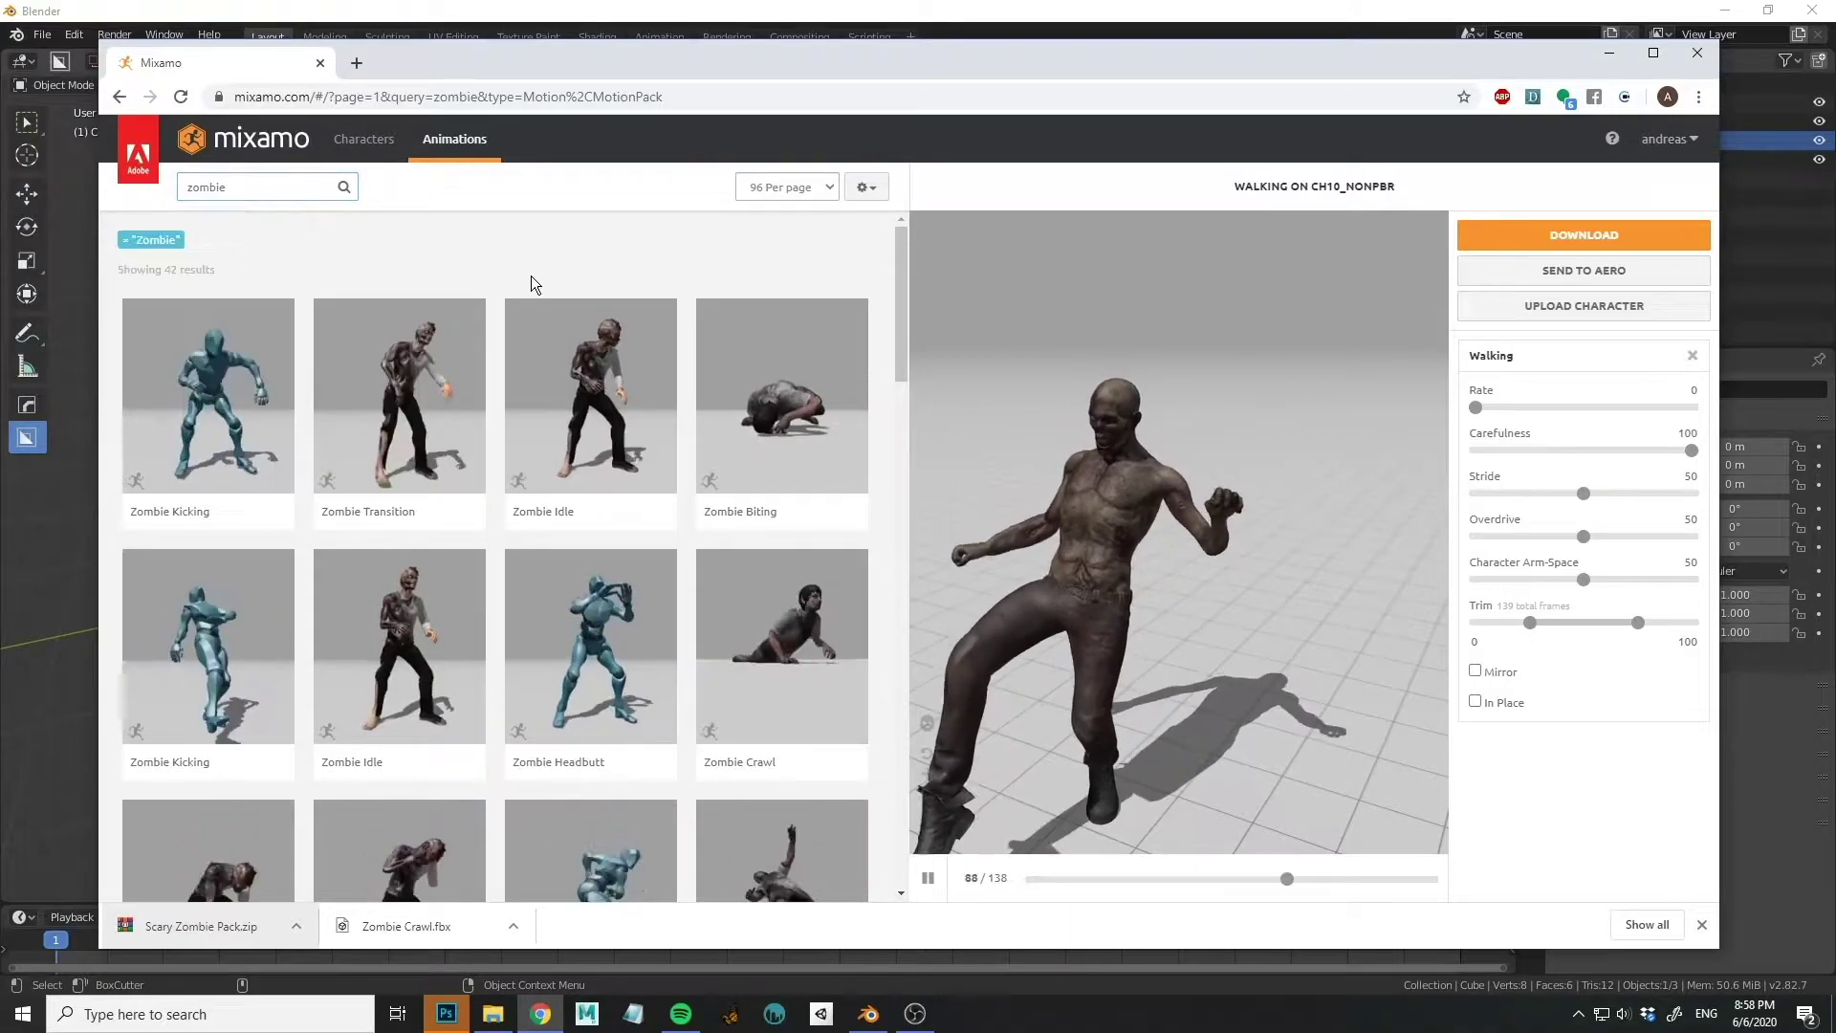
left_click(208, 392)
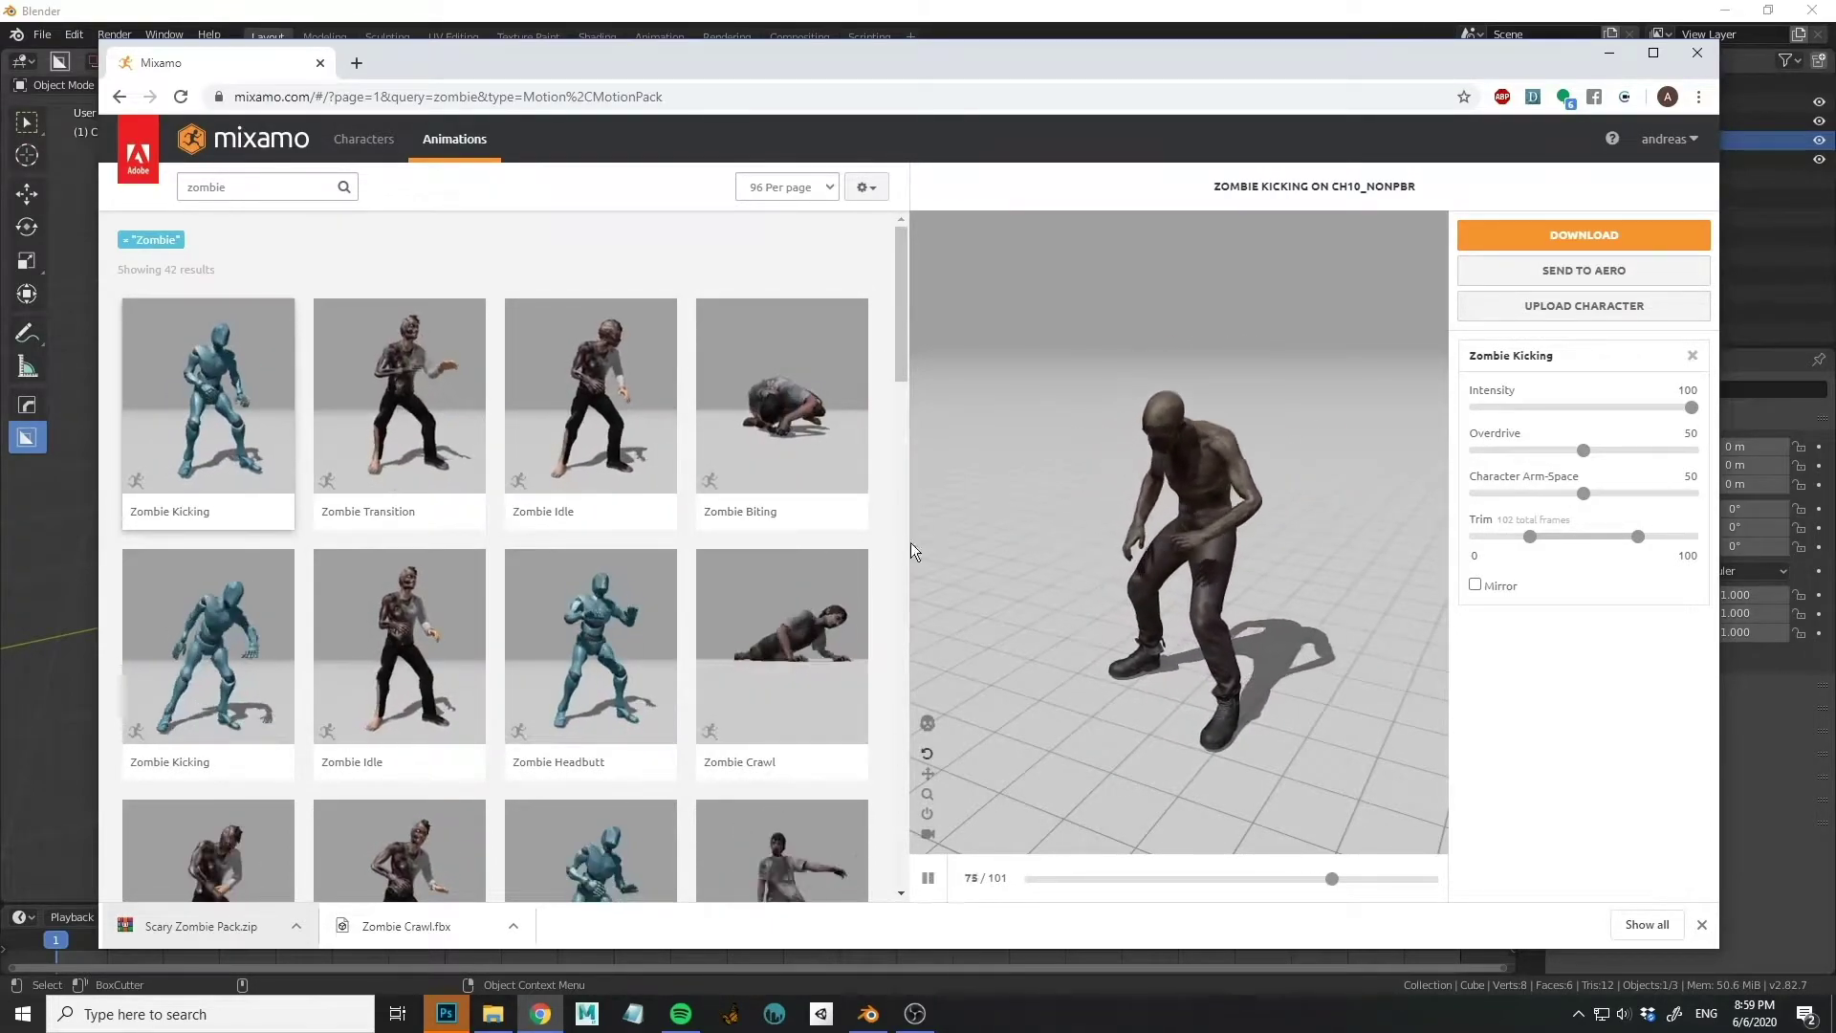
left_click_drag(900, 312, 898, 435)
left_click(419, 657)
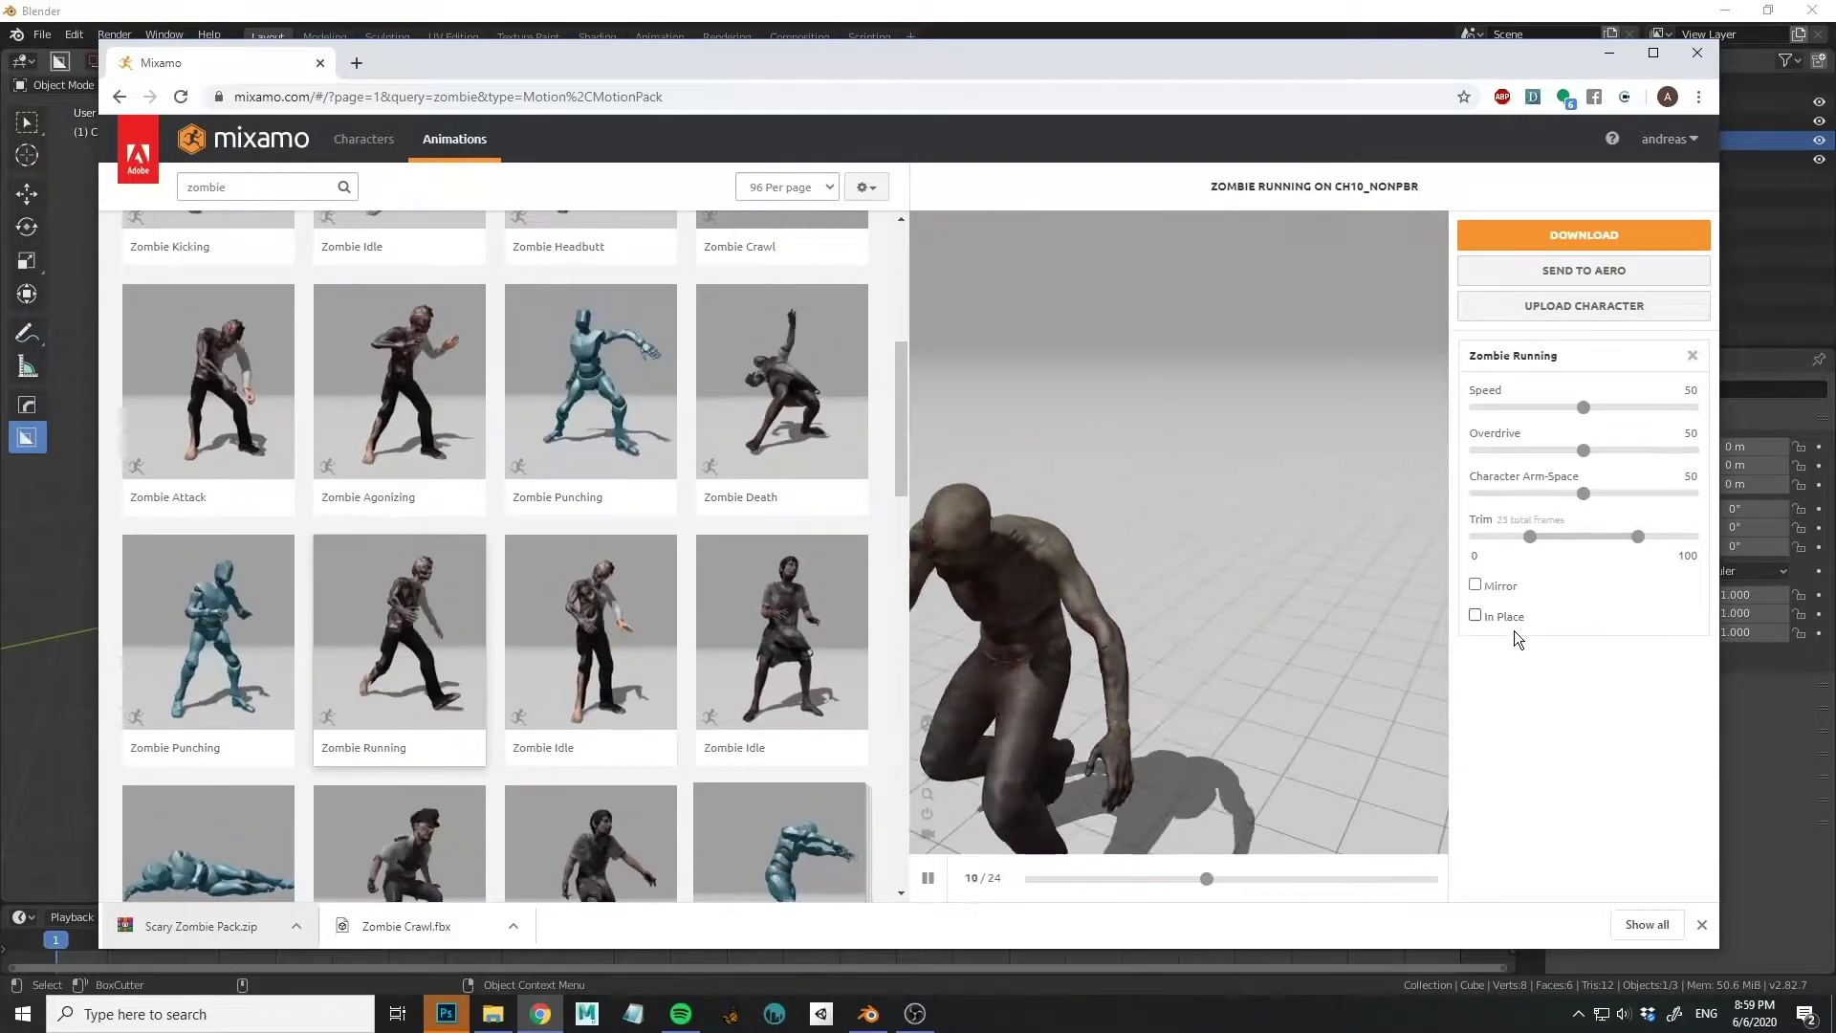
left_click(1476, 616)
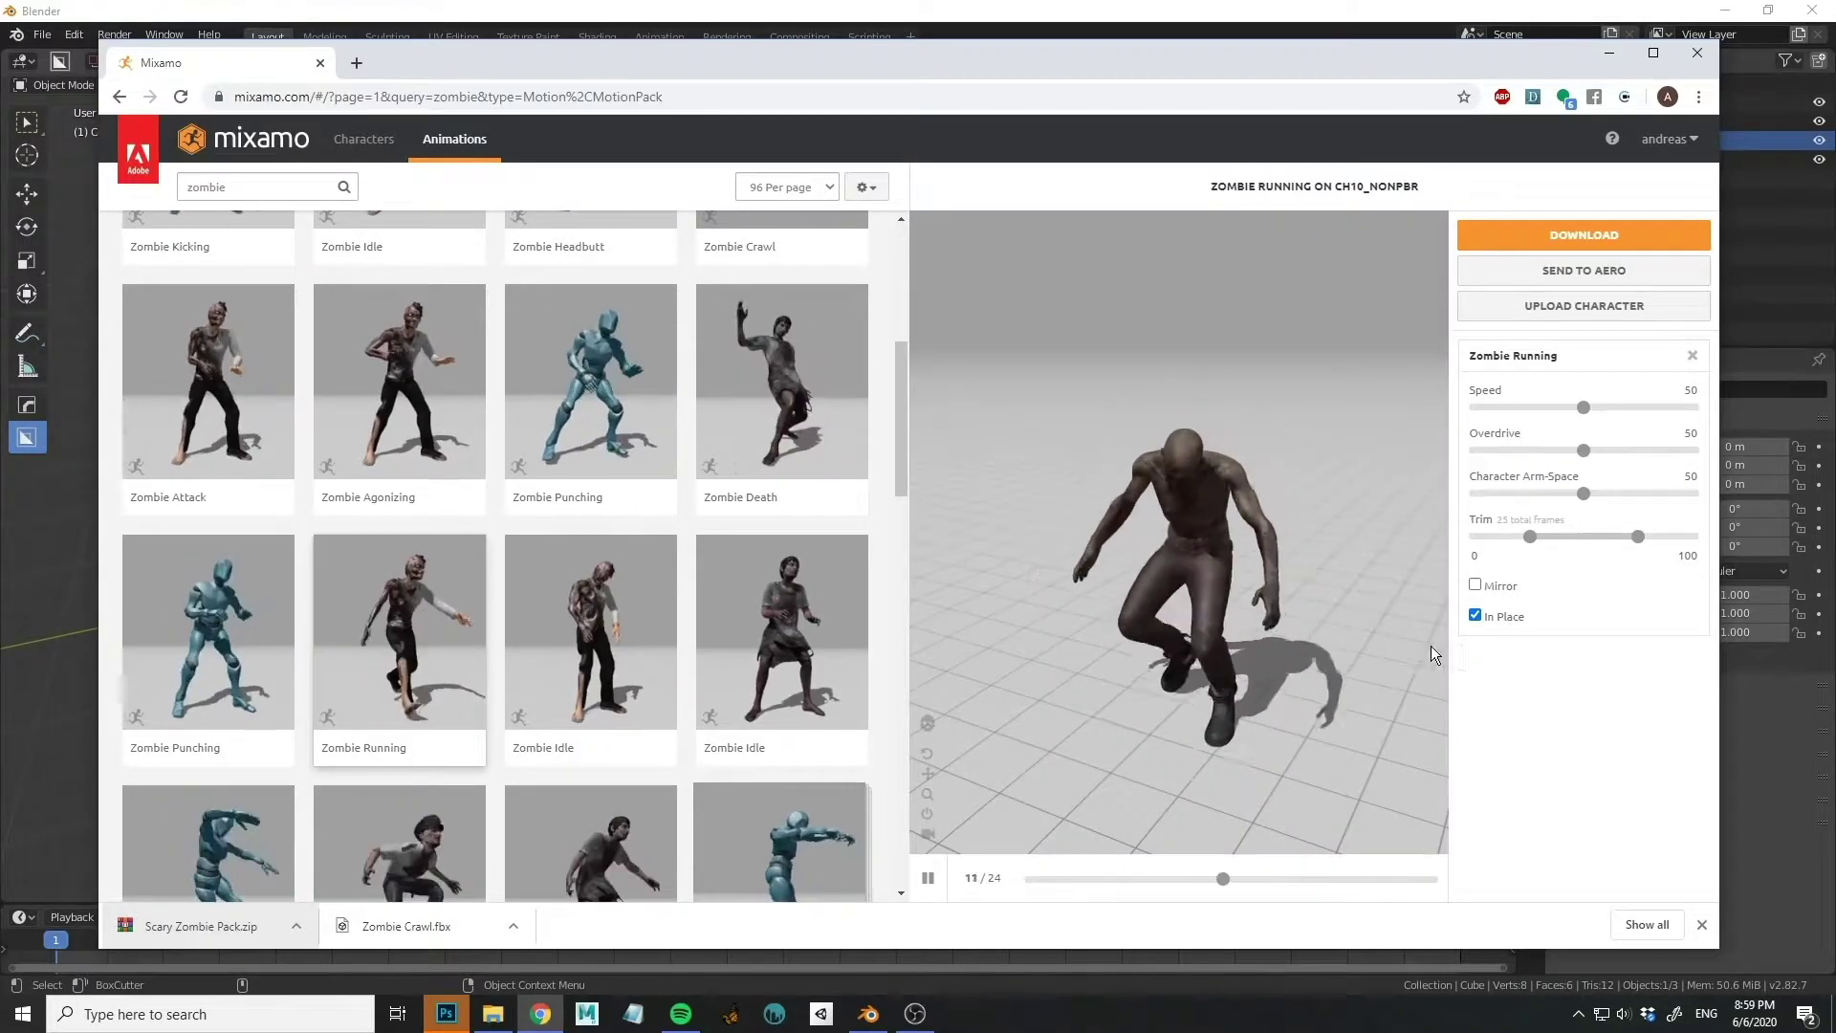
Preview the Walking and Zombie Walk motions from the zombie results and look over the remaining animations.
left_click_drag(899, 427, 893, 588)
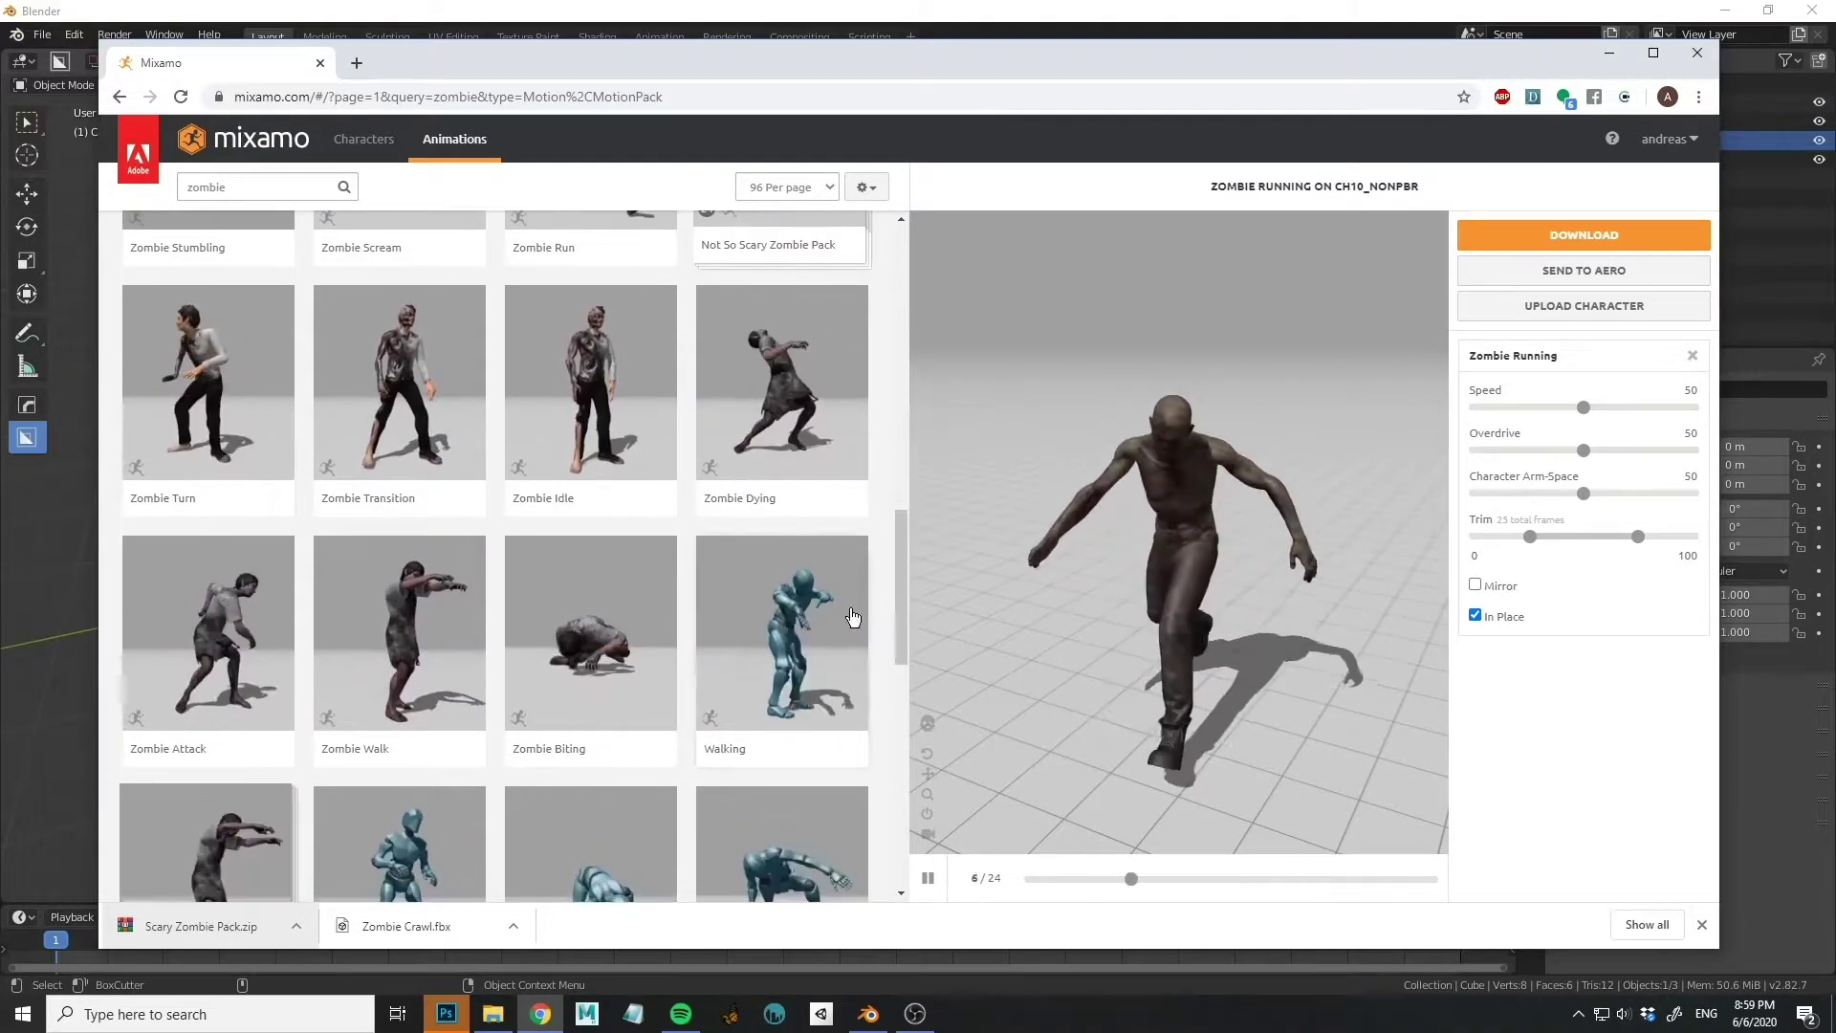
left_click(802, 622)
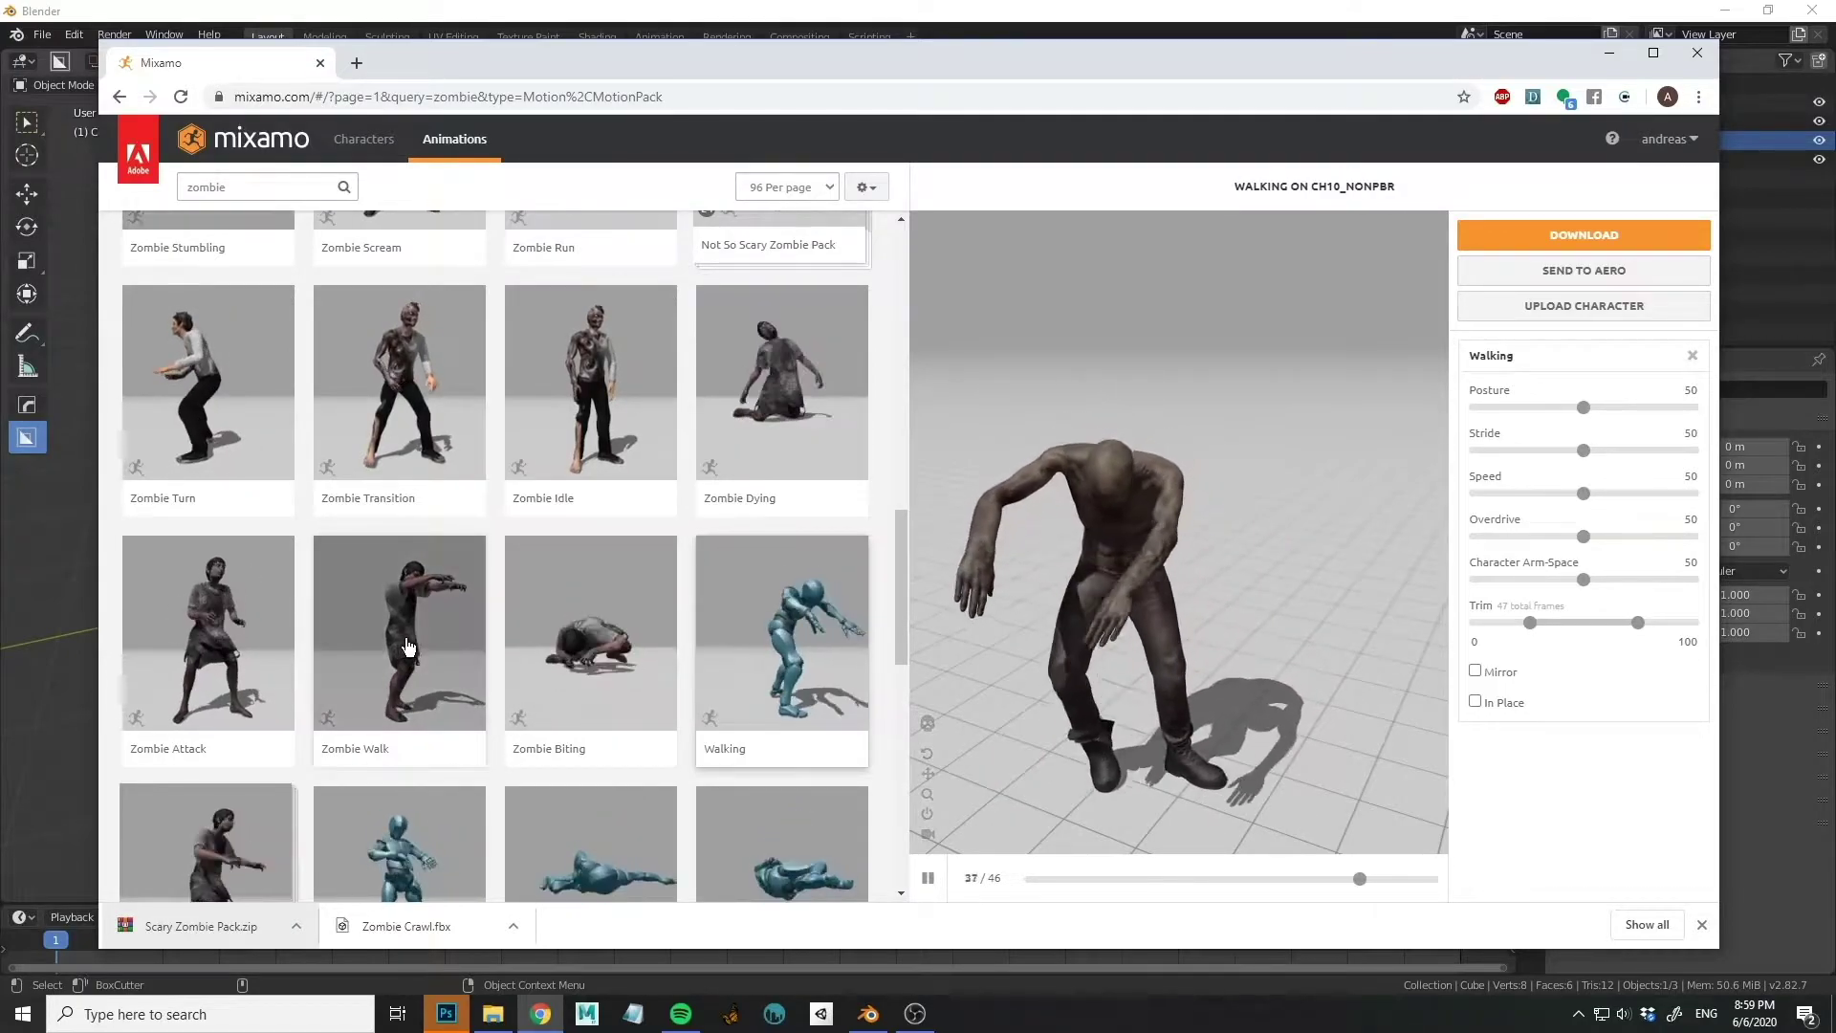
left_click(417, 679)
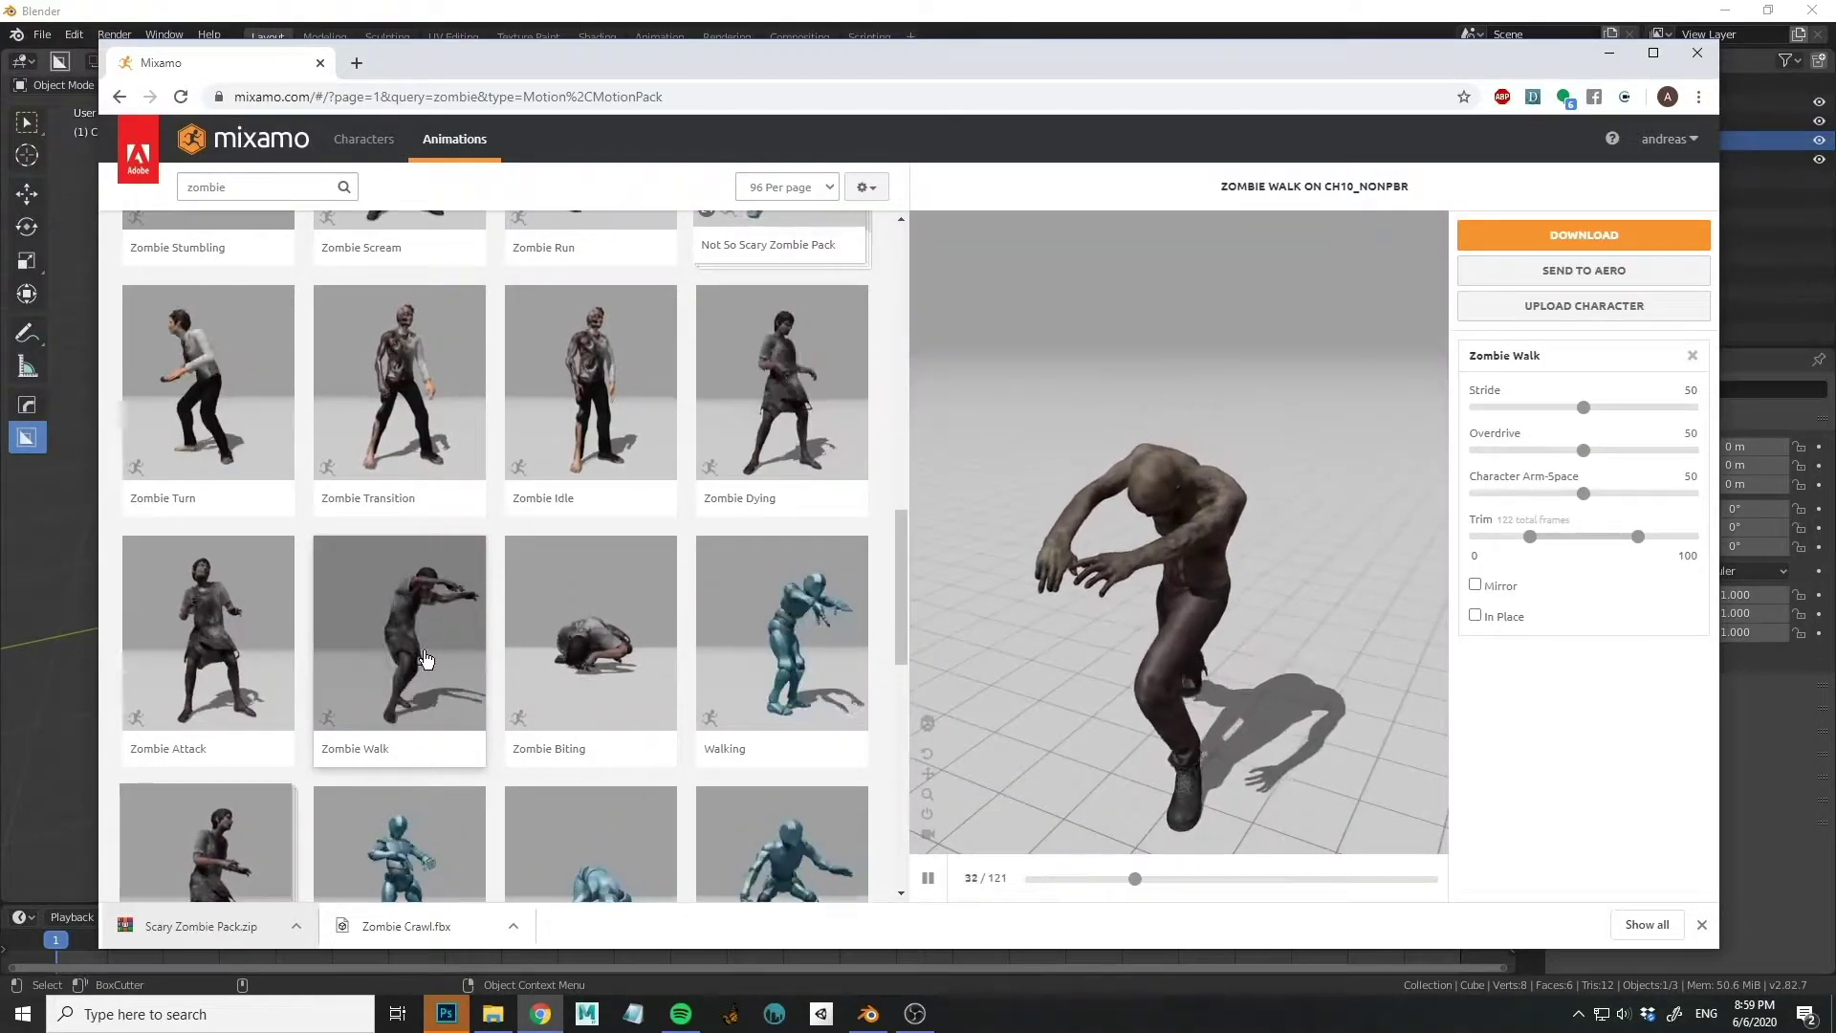
scroll(903, 551, "down", 5)
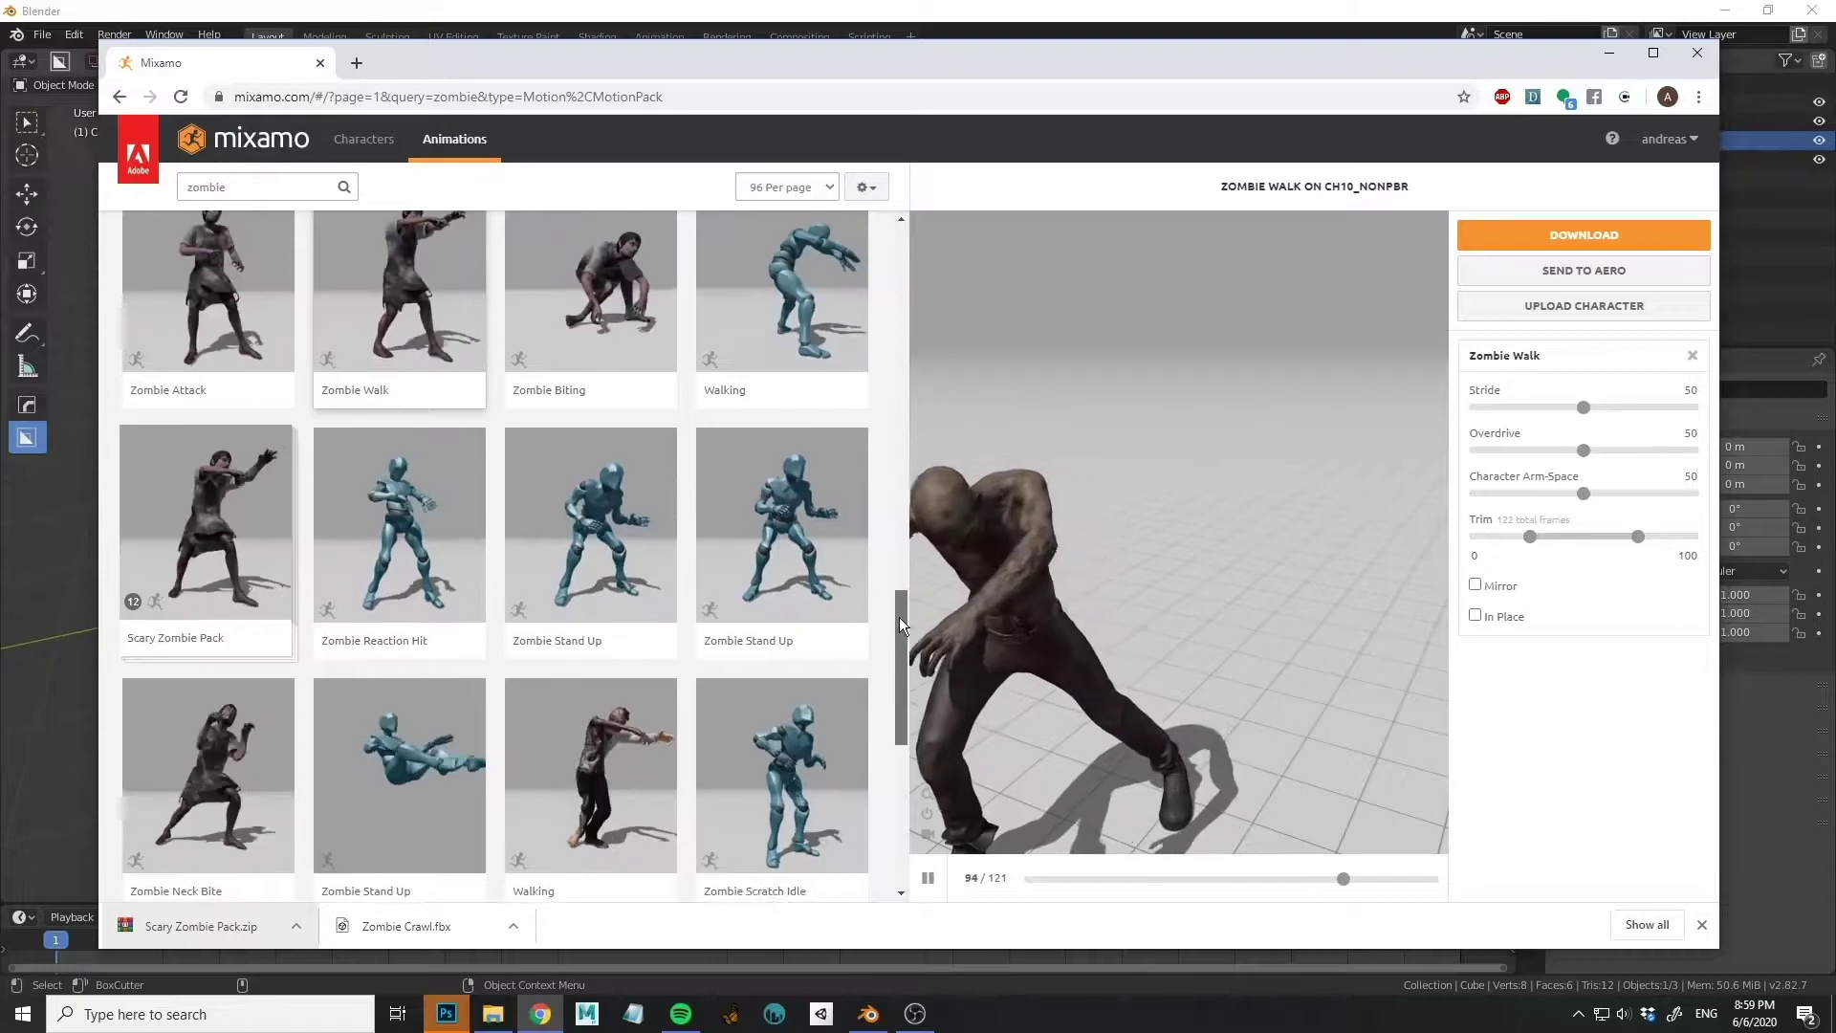
scroll(892, 514, "up", 4)
scroll(858, 295, "up", 6)
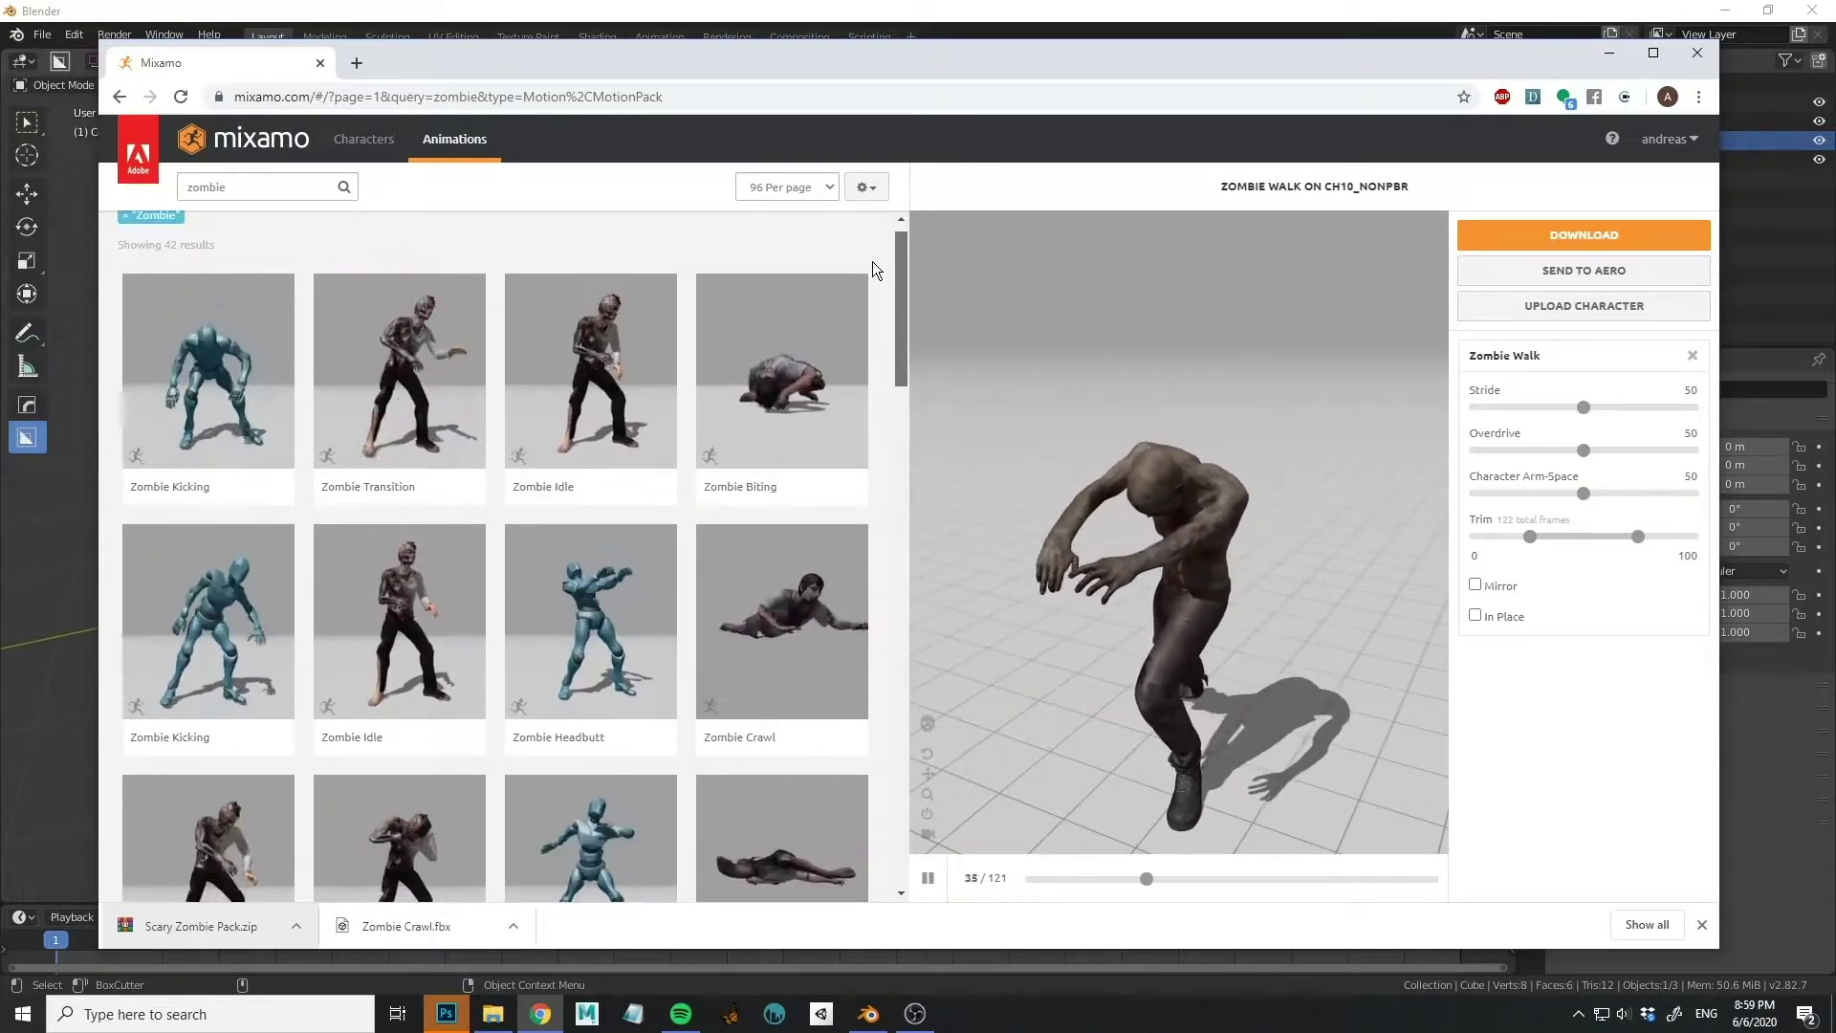
scroll(872, 262, "down", 2)
left_click_drag(867, 333, 874, 259)
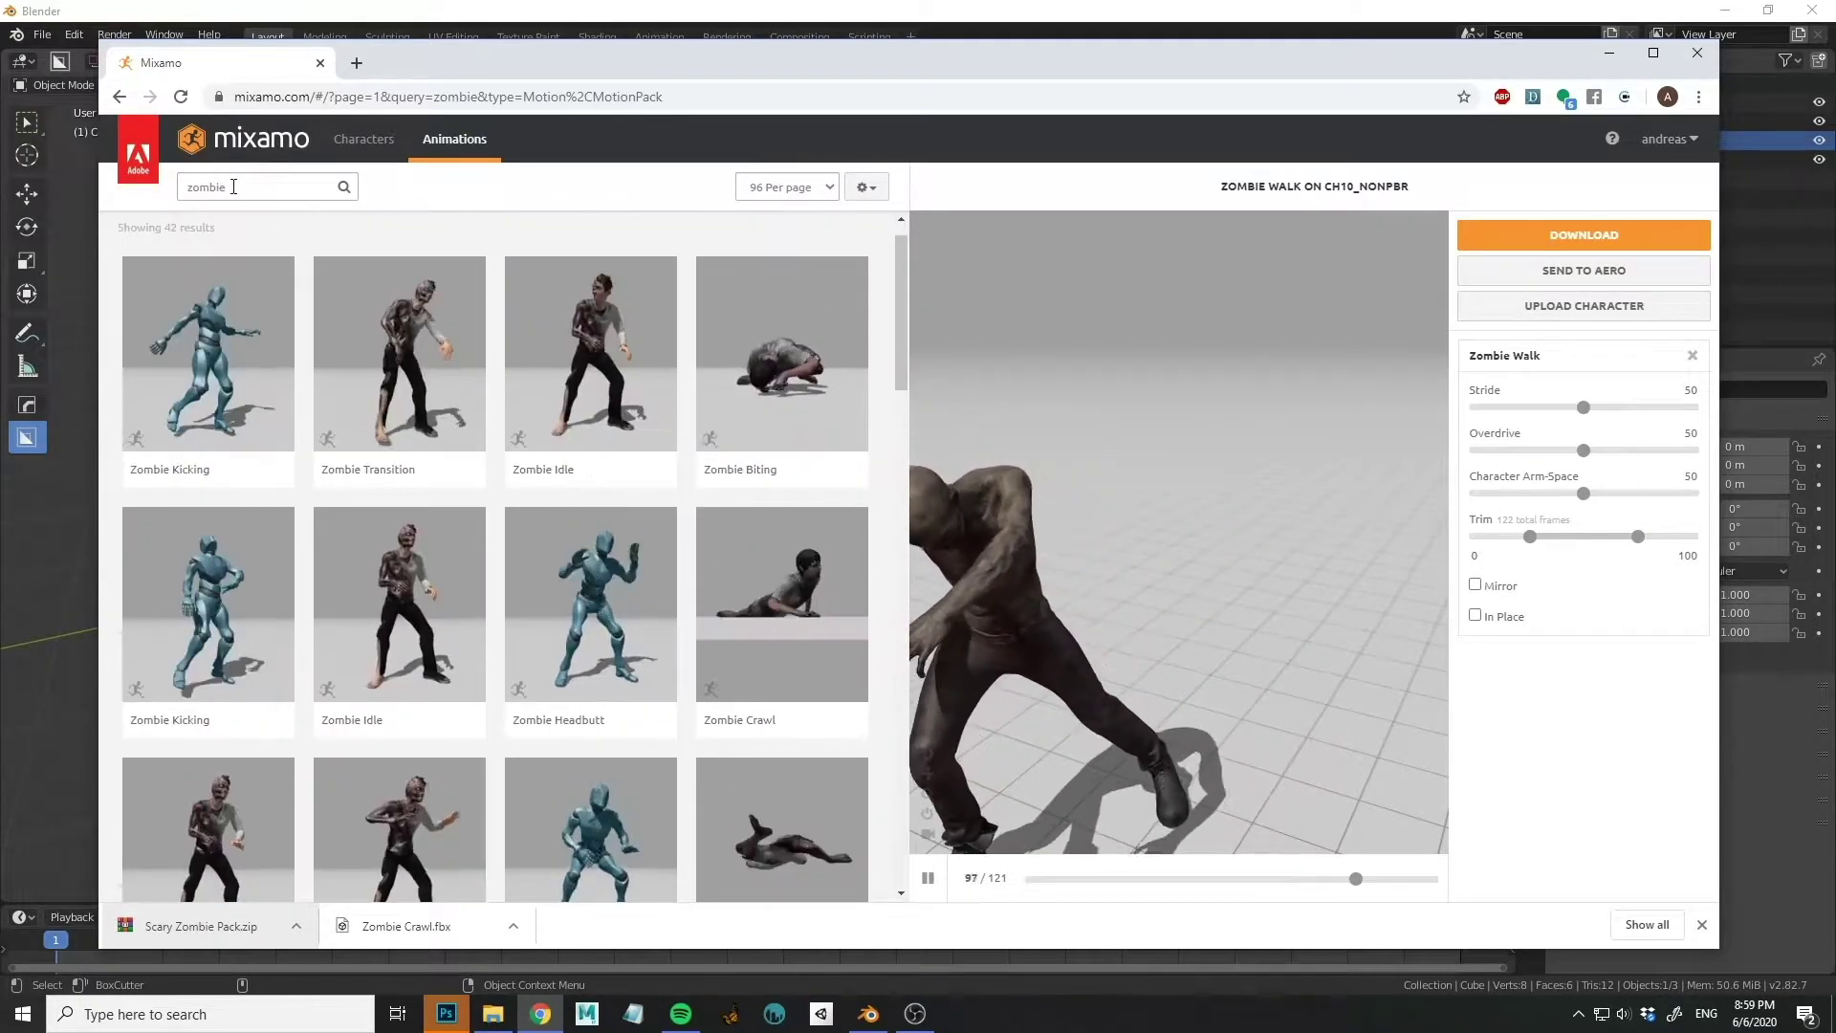
Search the animations for "walk" again and preview the hunched-over Walking motion with outstretched arms.
left_click_drag(236, 186, 20, 160)
type("walk")
key("Return")
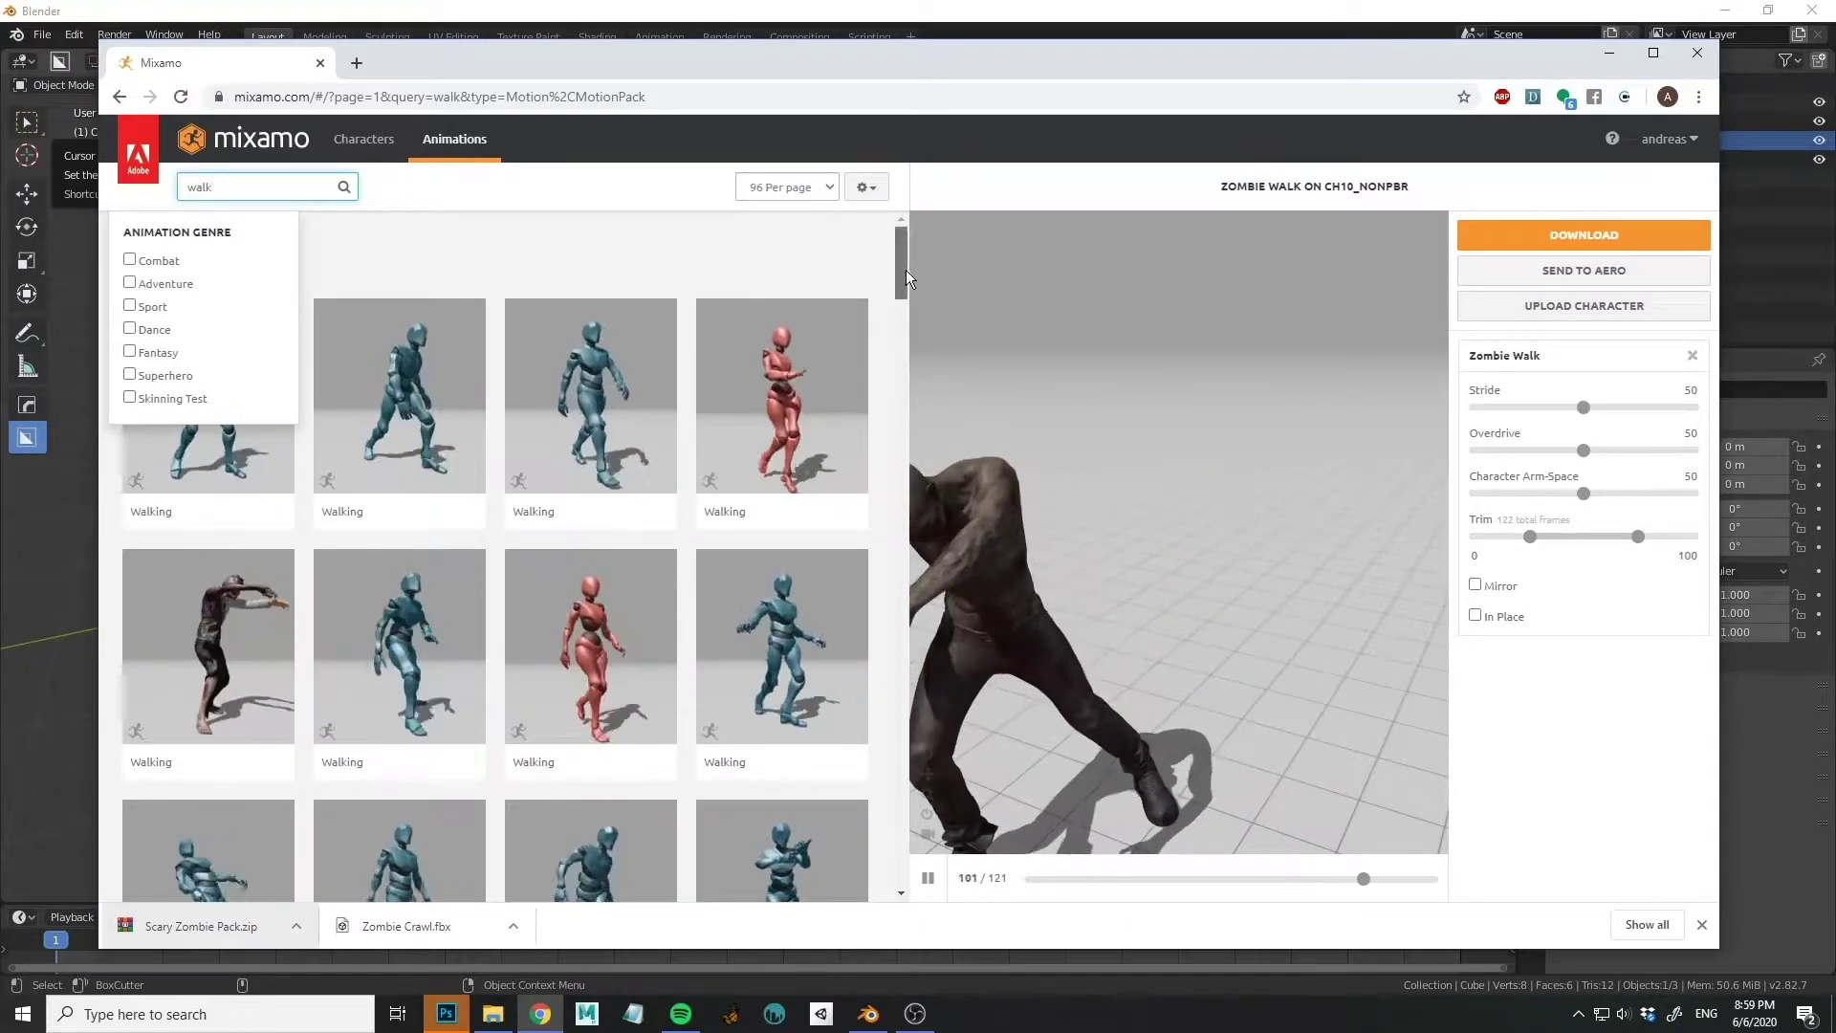
left_click_drag(905, 270, 908, 360)
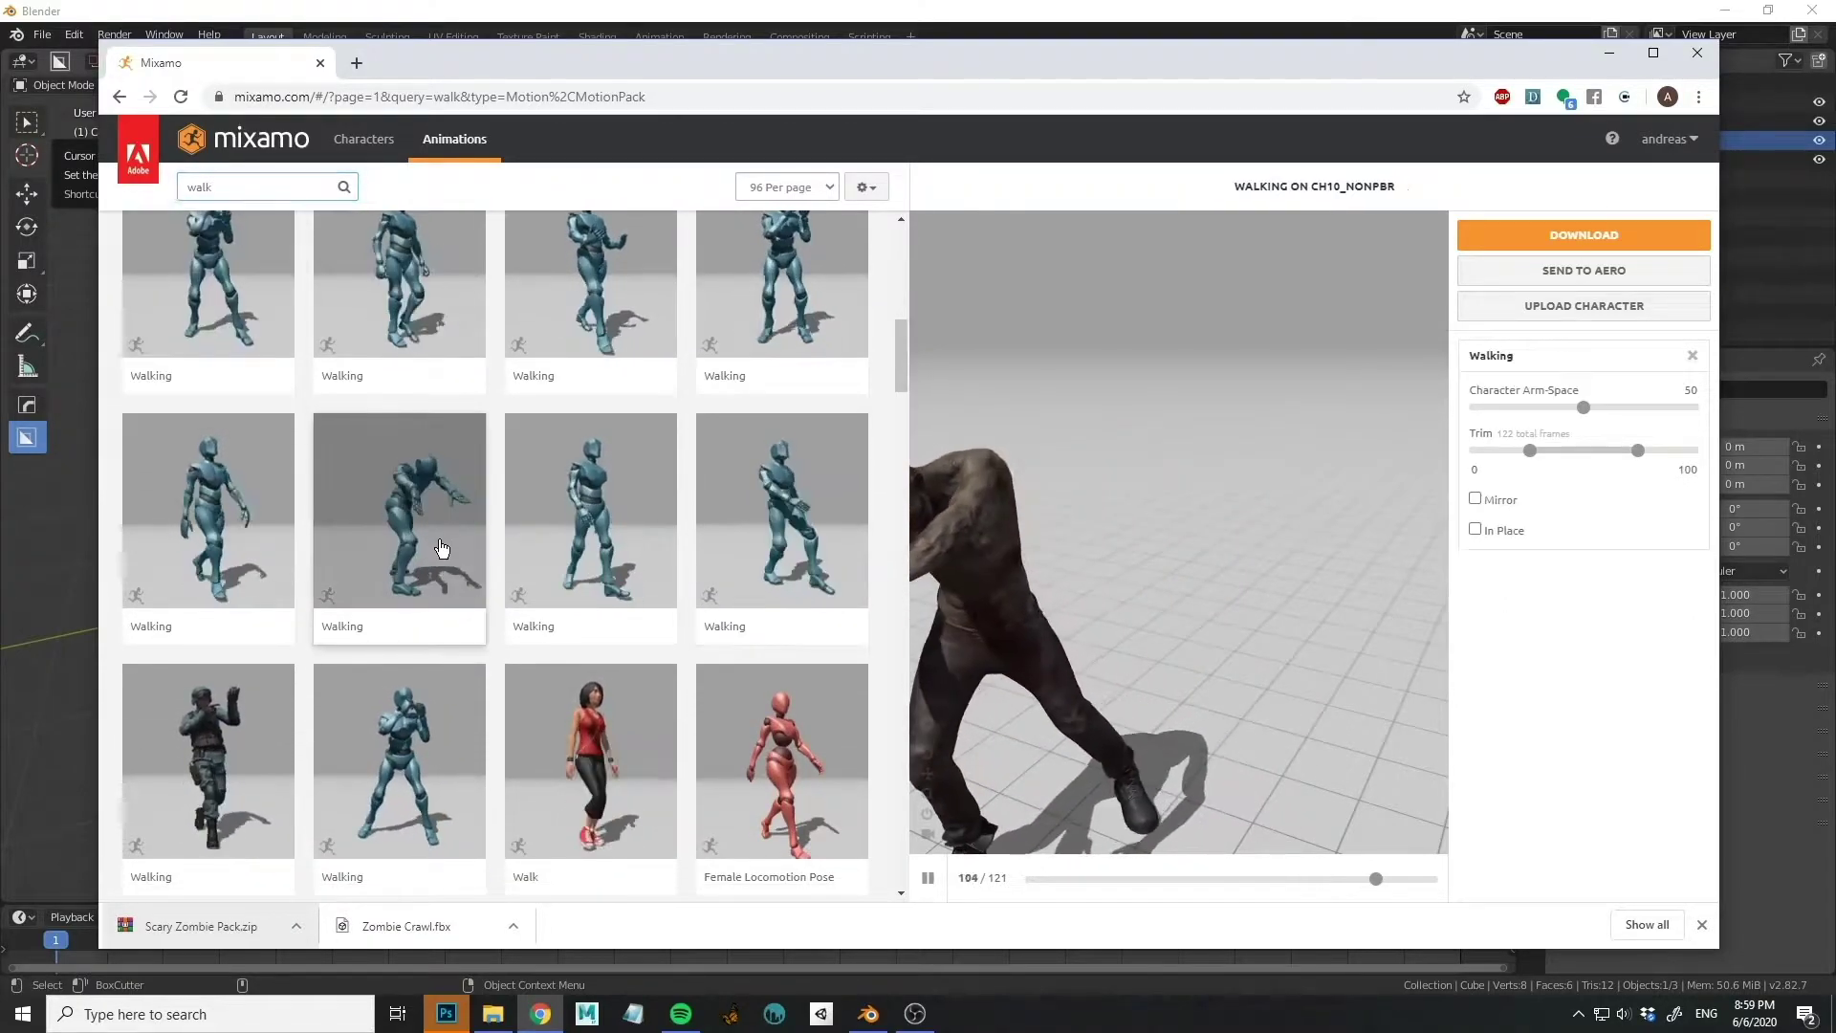
left_click(443, 569)
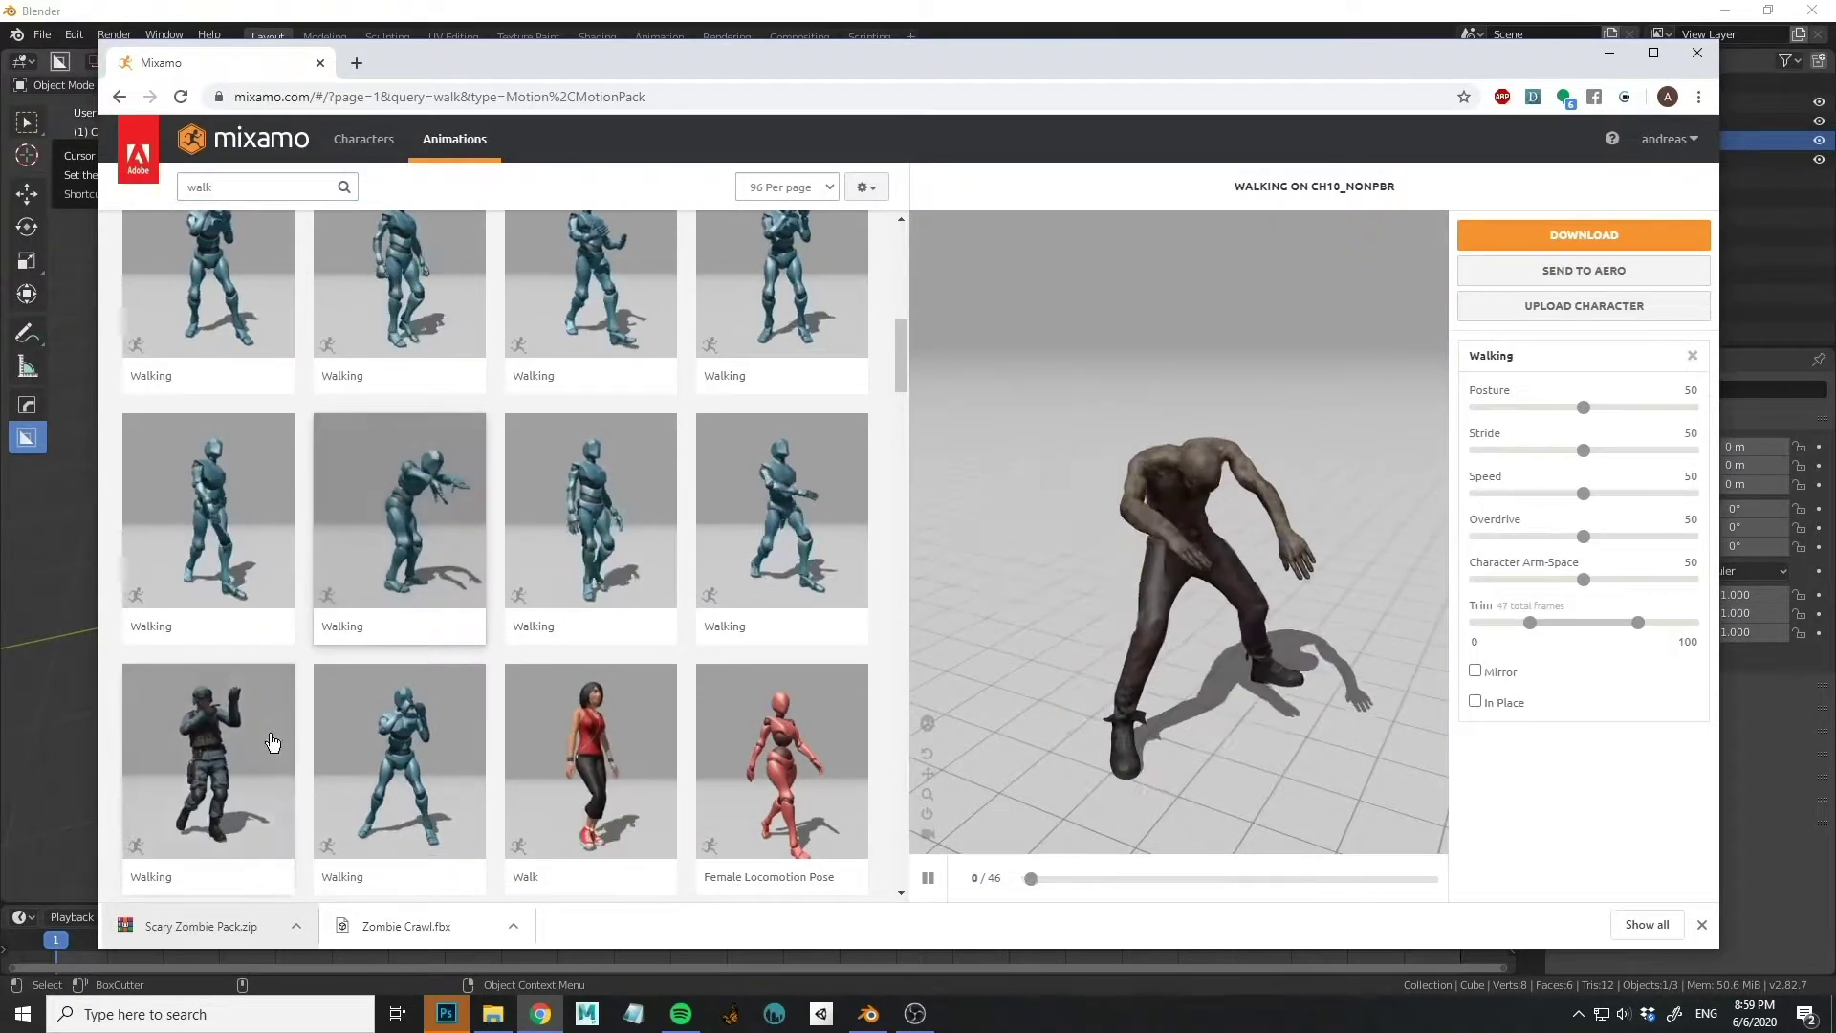
Apply the second Walking animation in the walk results to the character and turn on In Place.
left_click_drag(895, 371, 897, 248)
left_click(399, 431)
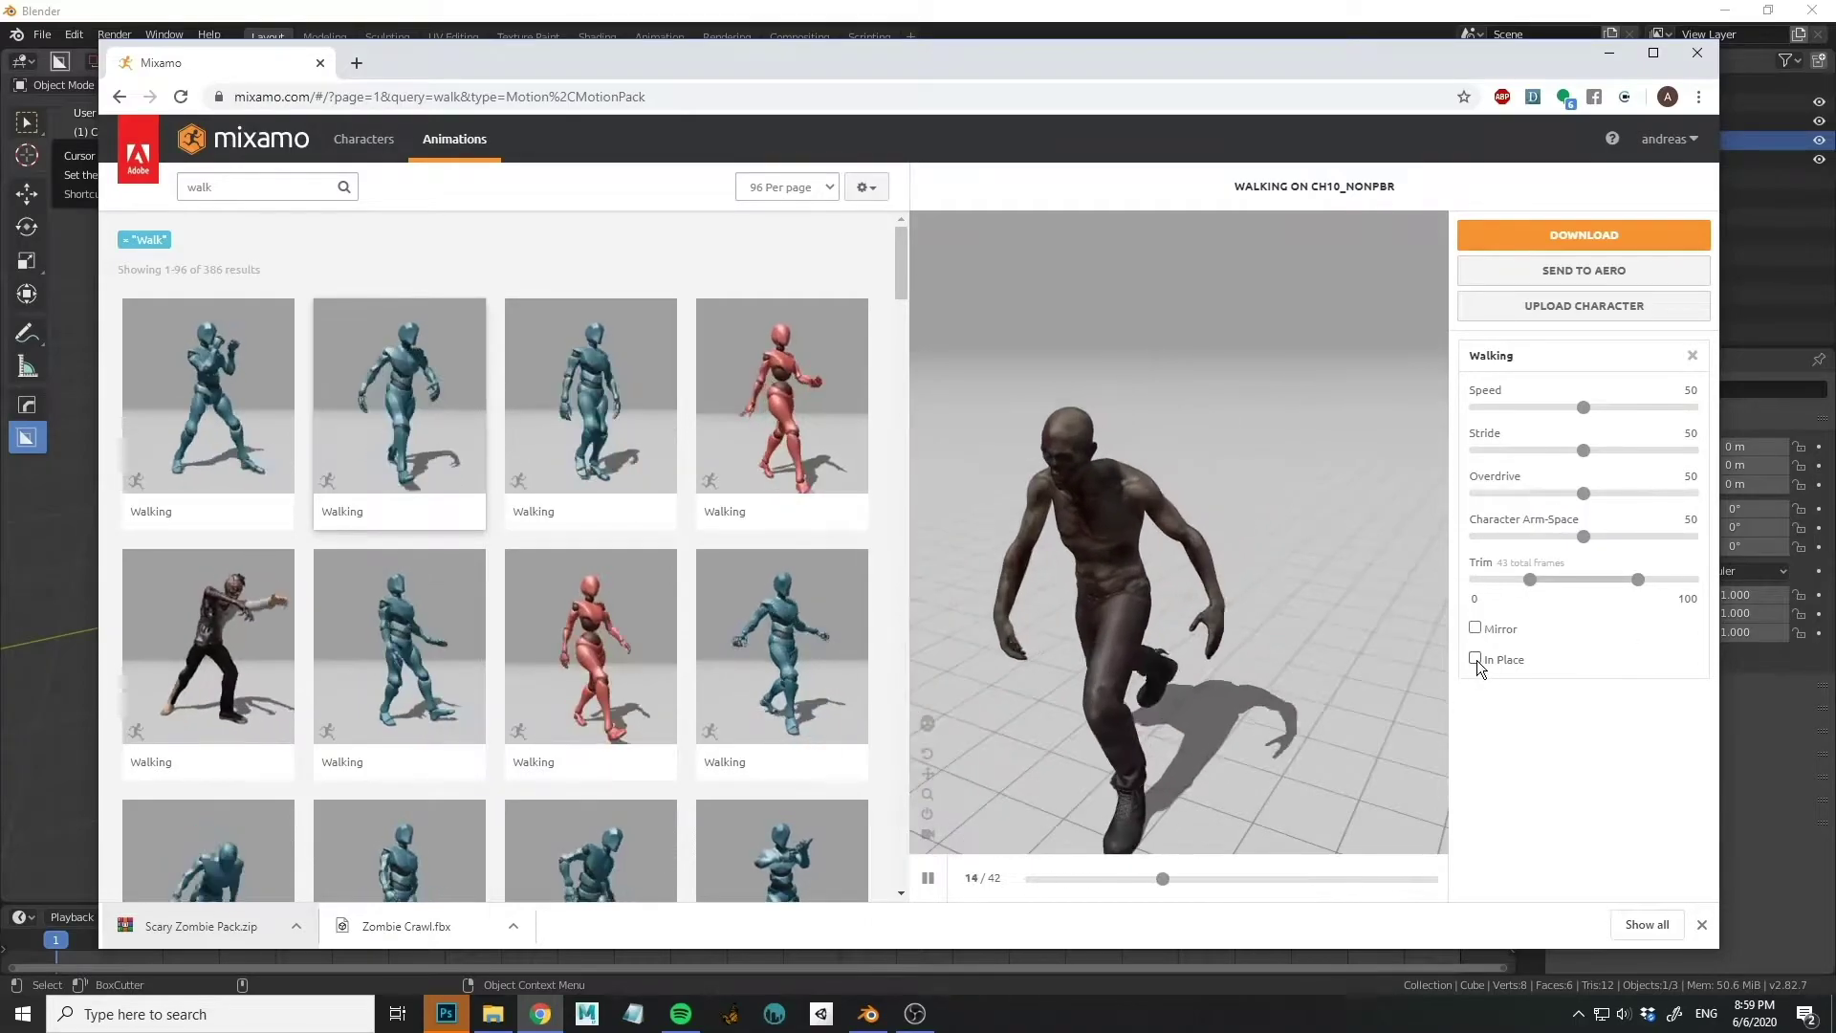
left_click(1476, 659)
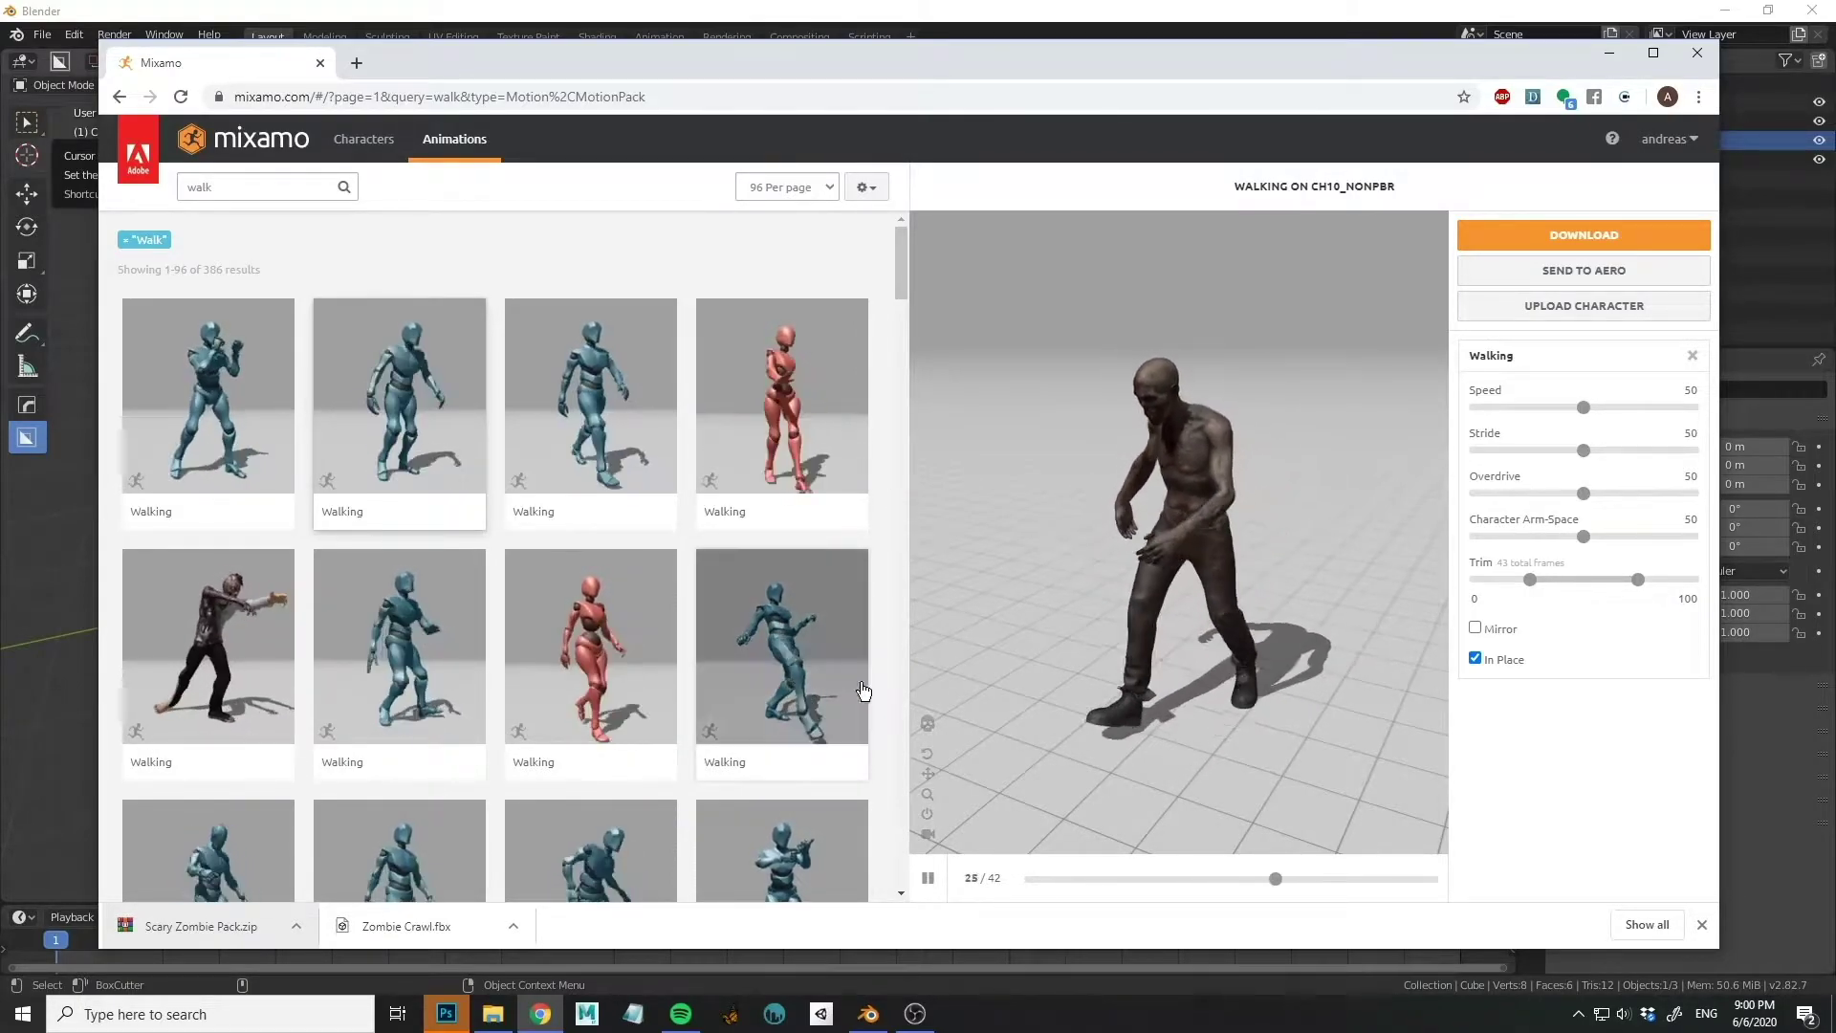
Pause the preview and download the Walking animation as FBX with skin, at 30 frames per second and no keyframe reduction.
left_click(1702, 924)
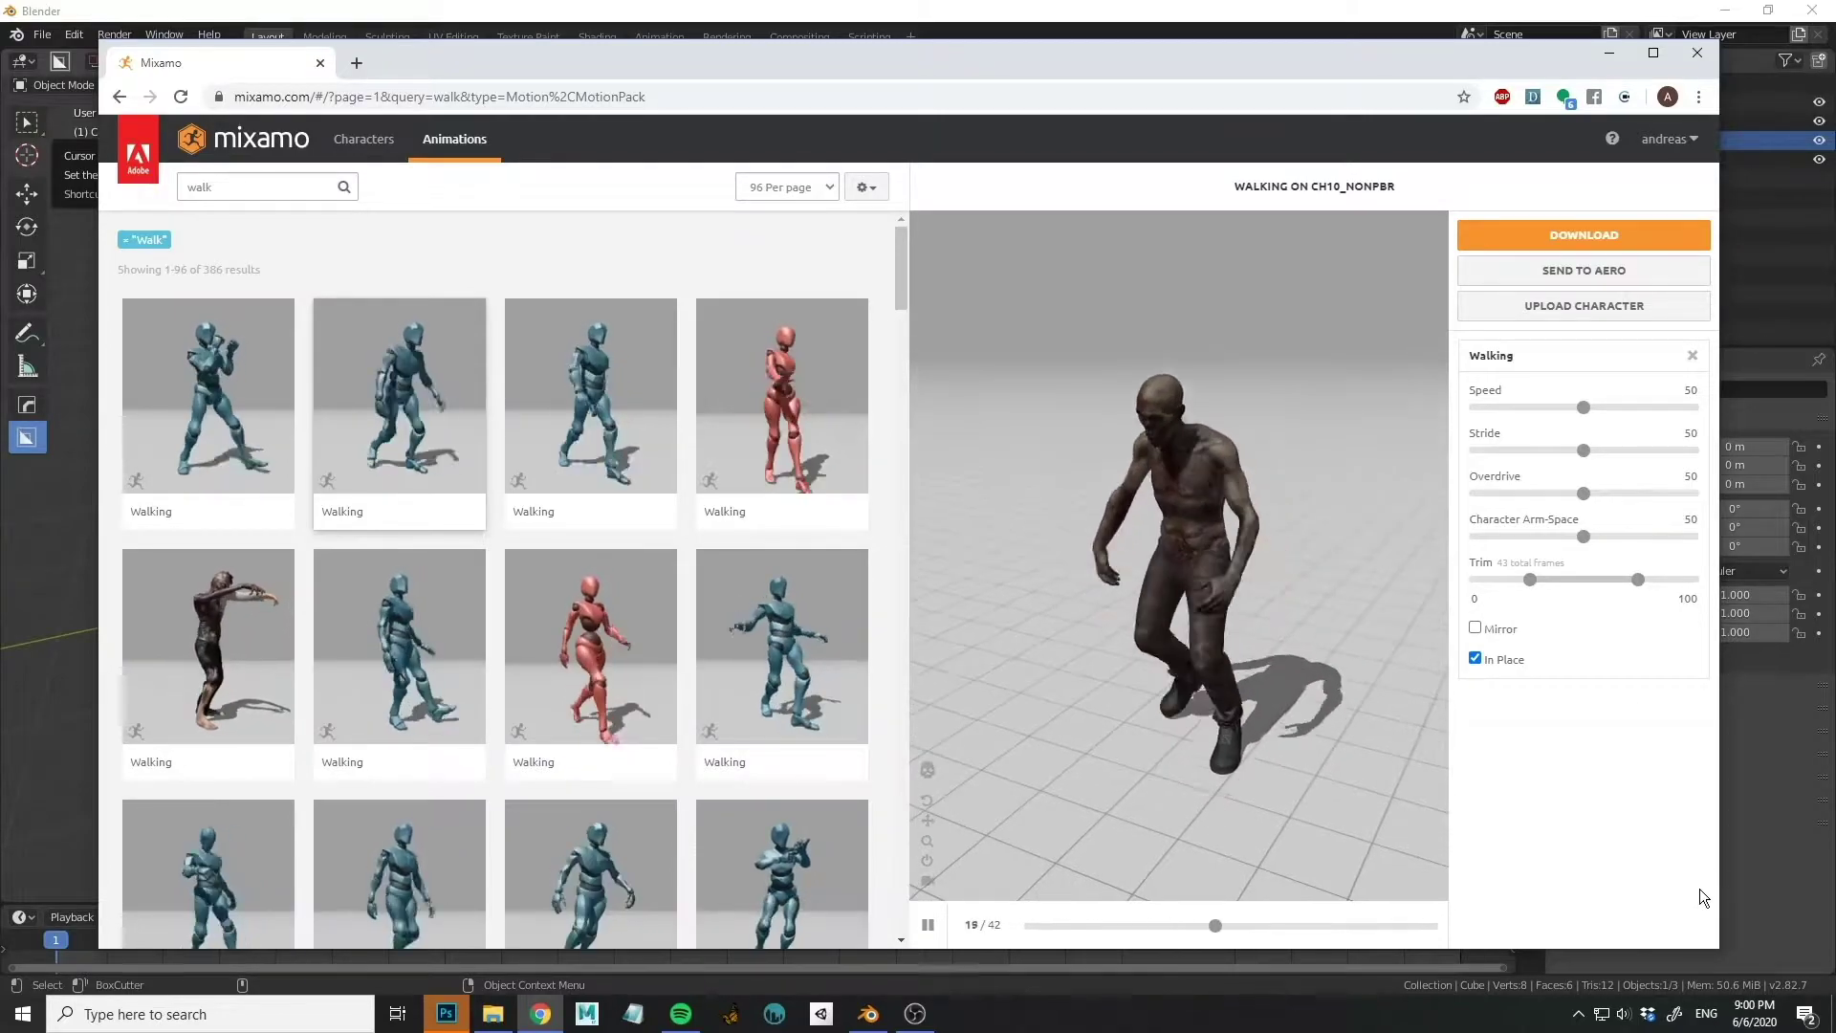
left_click(928, 925)
left_click(1534, 251)
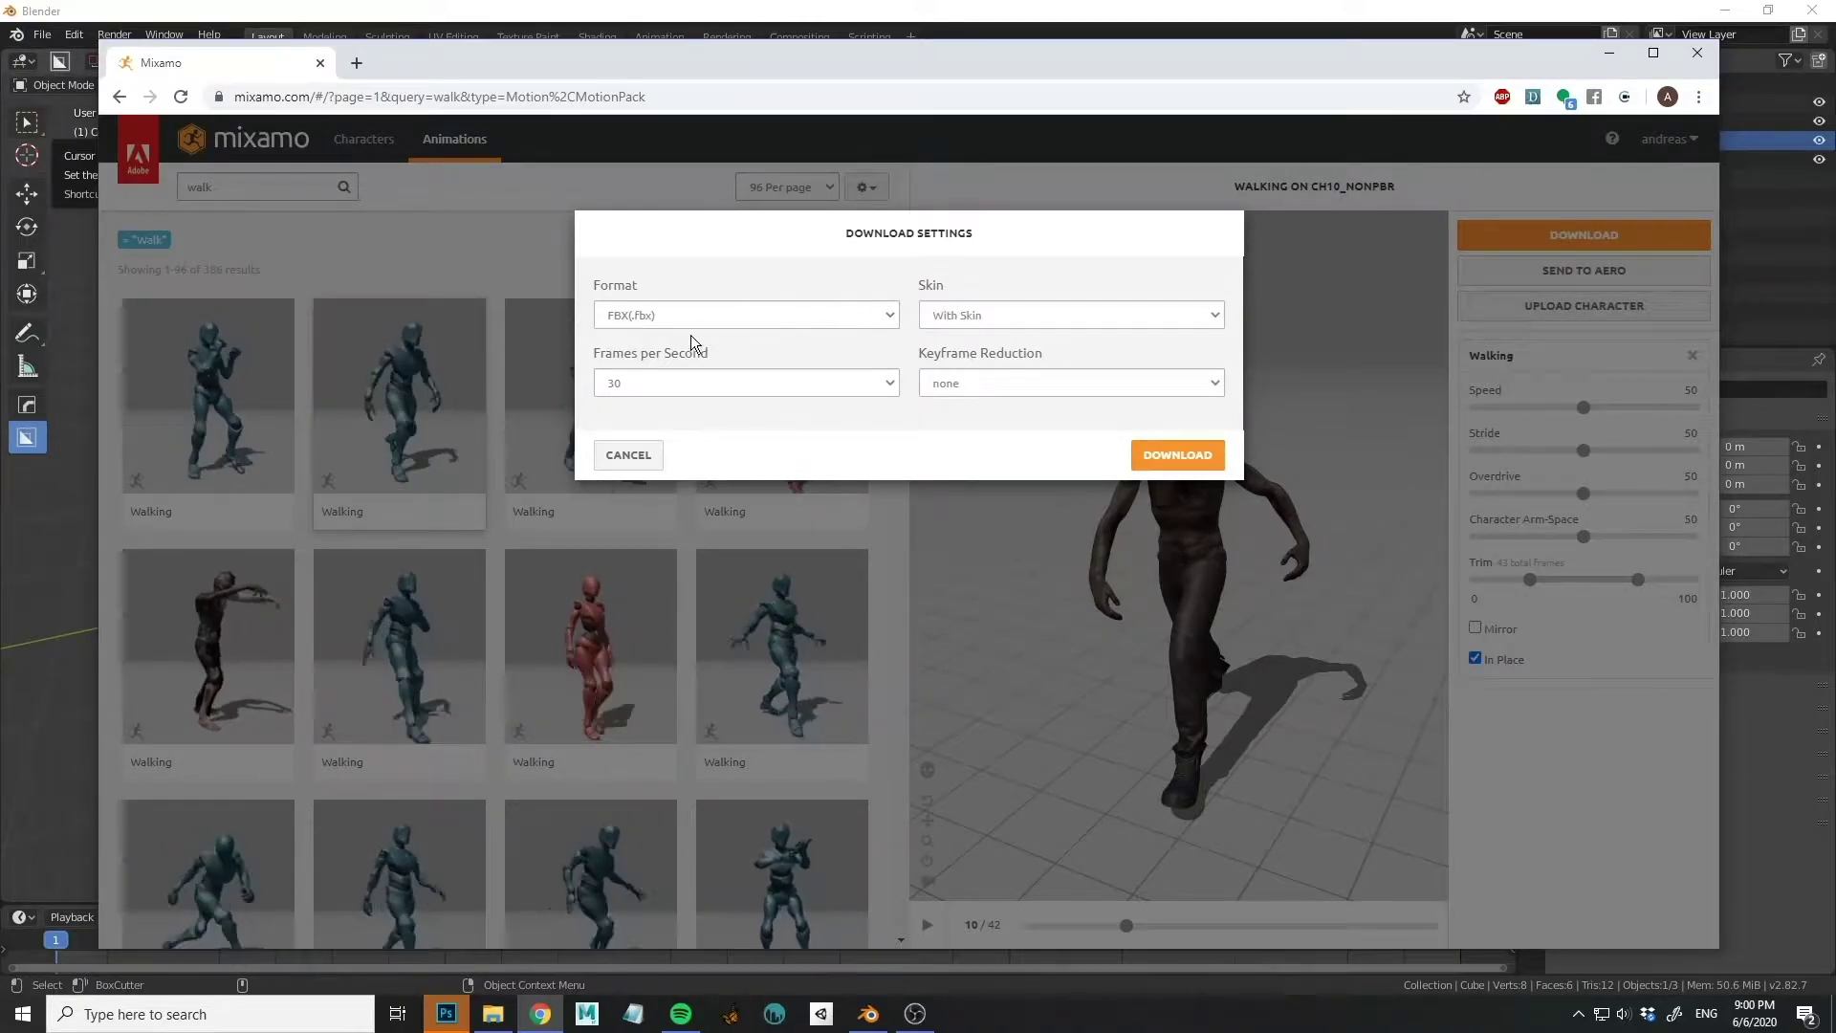
left_click(1165, 463)
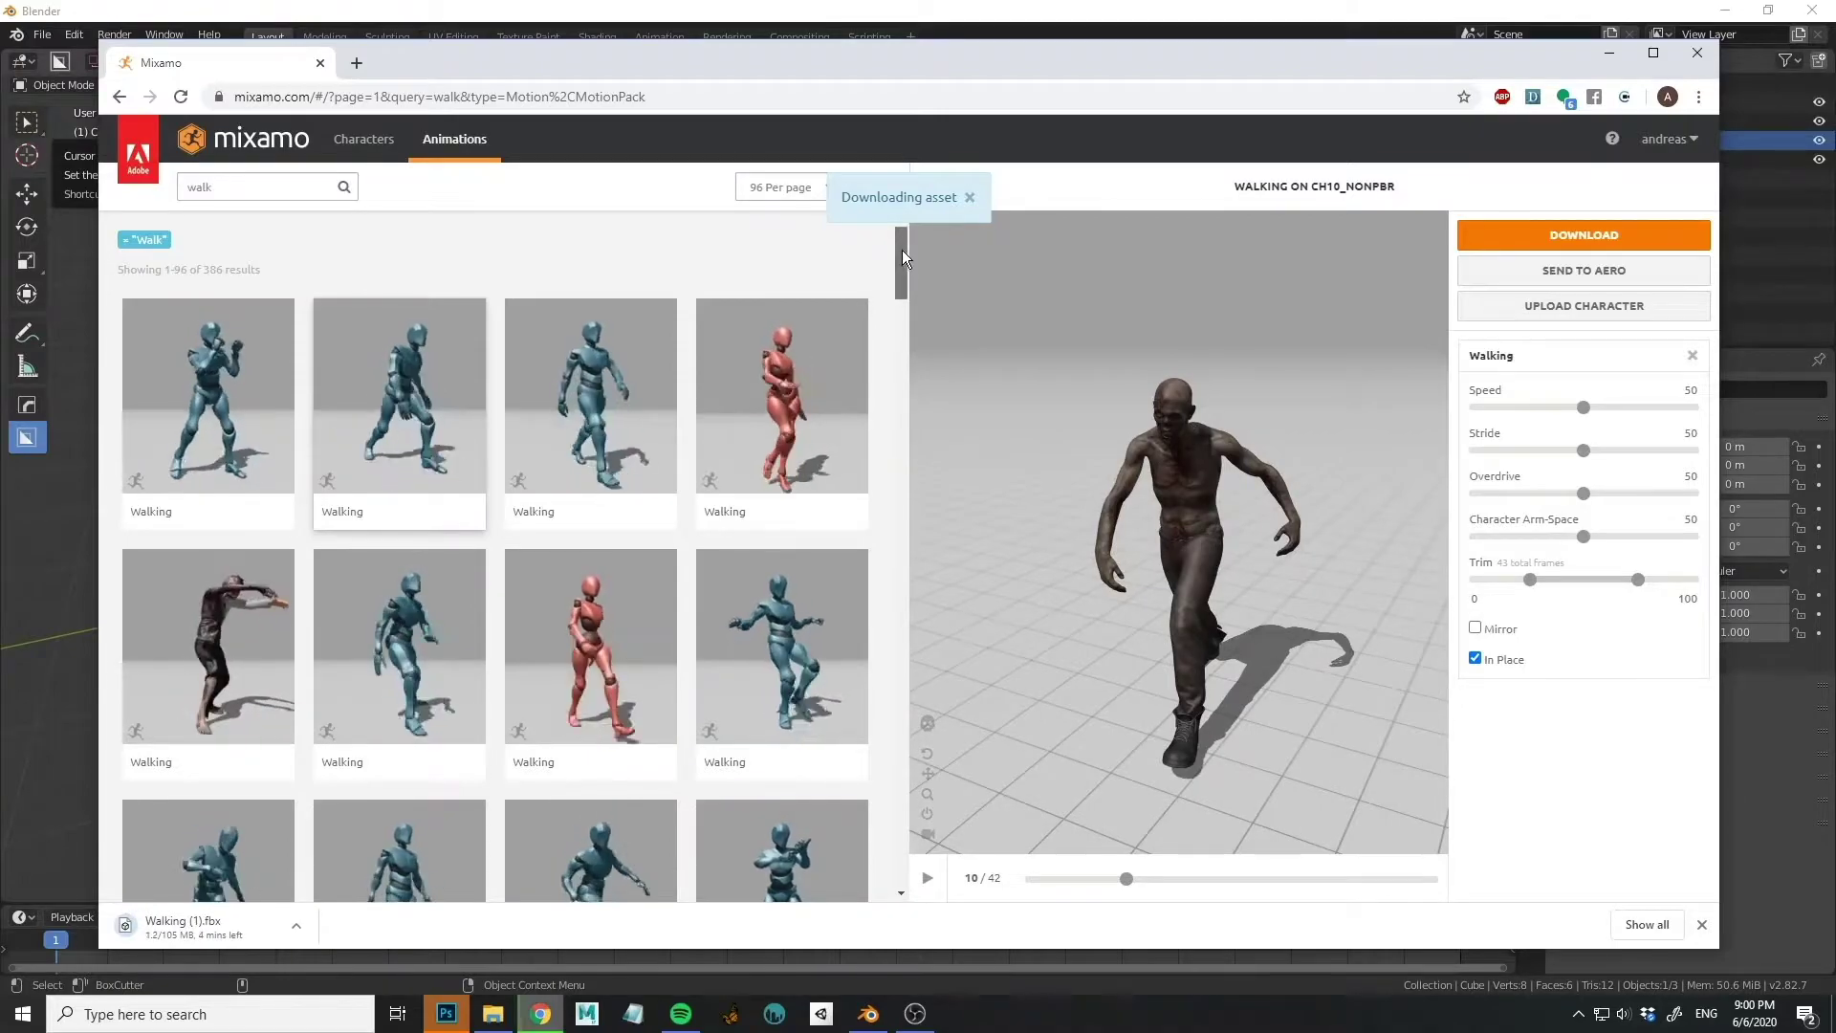
Search the animations for "zombie".
mouse_move(903, 249)
left_mouse_down()
mouse_move(905, 302)
mouse_move(901, 243)
left_mouse_up()
left_click(224, 184)
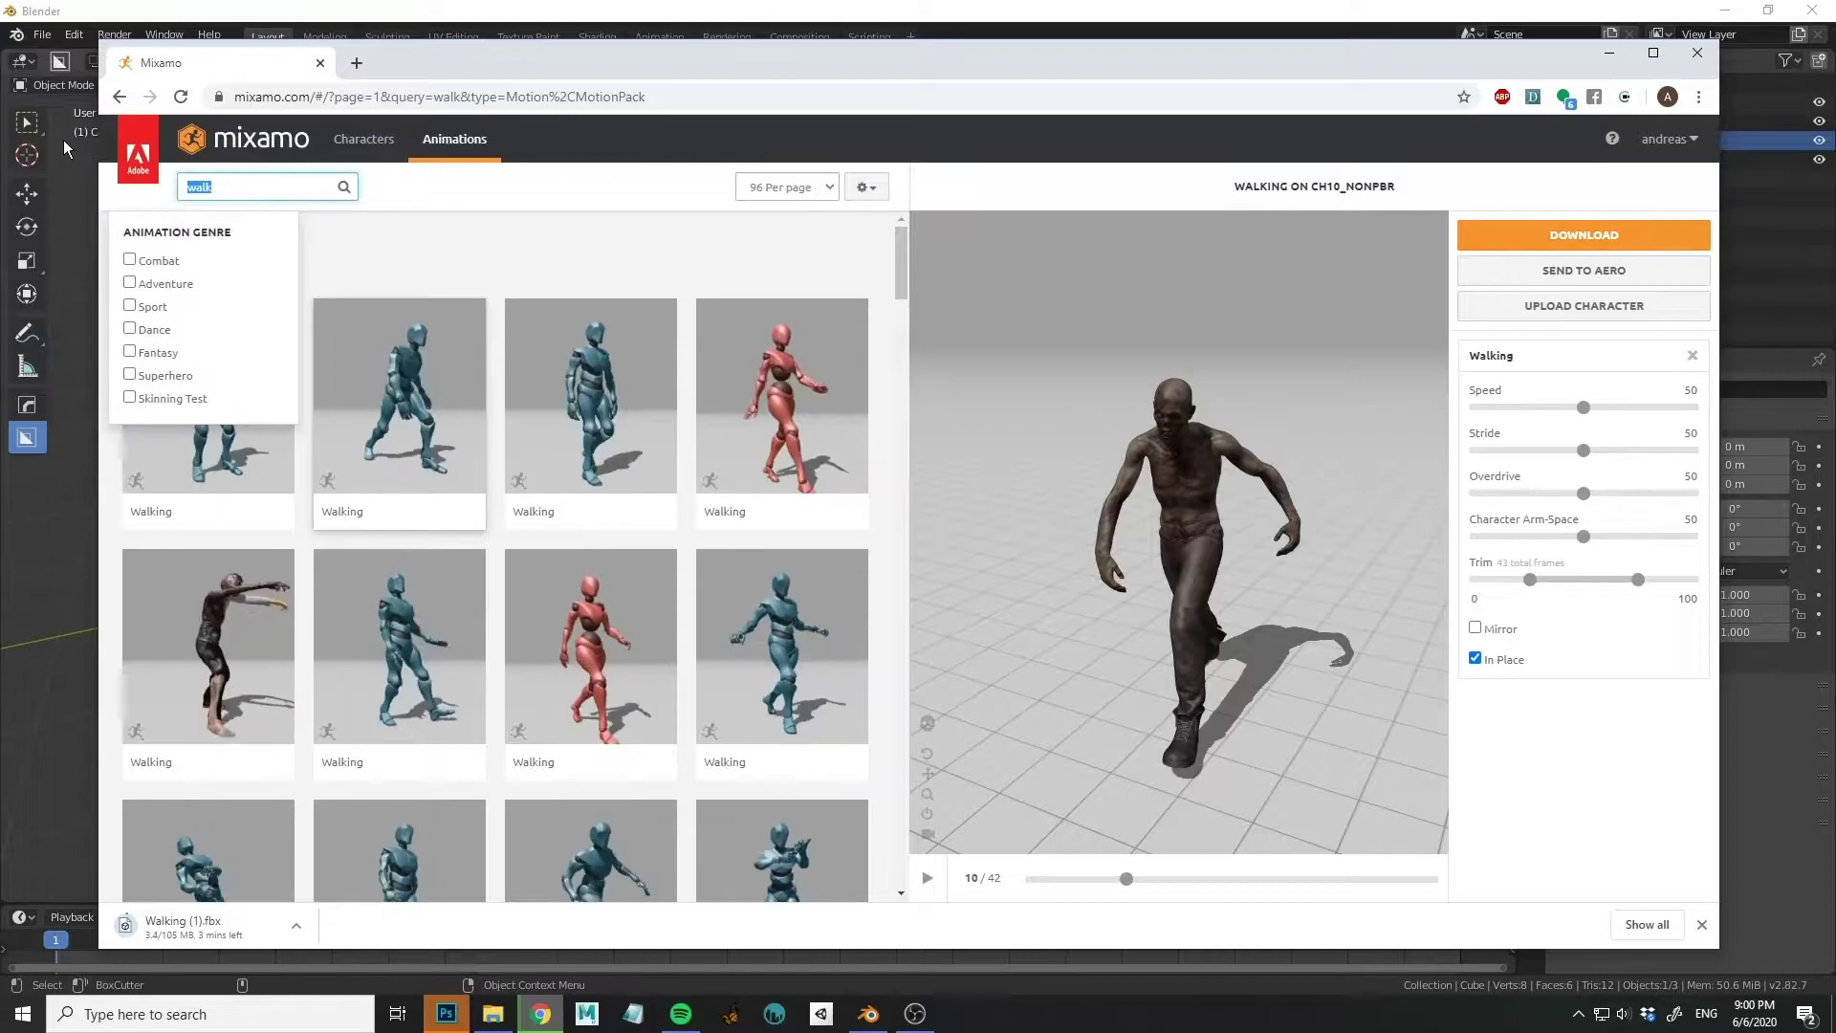
type("zombie")
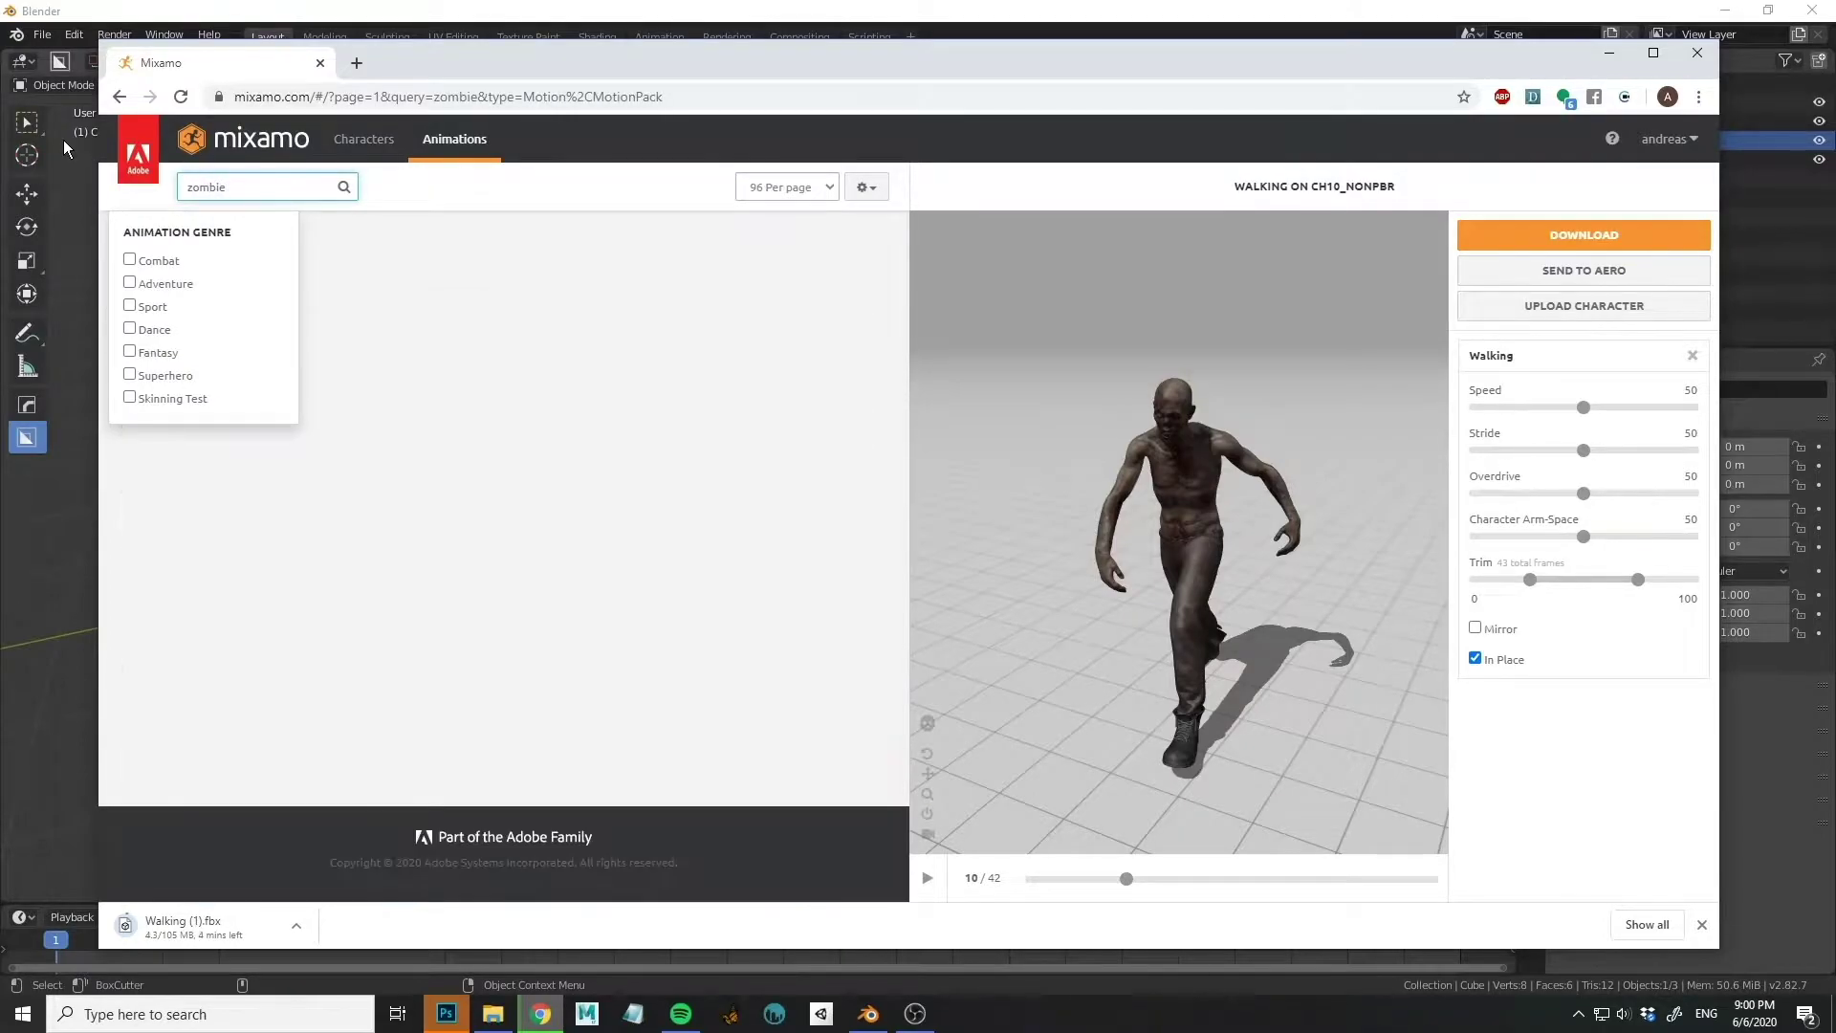
left_click(733, 268)
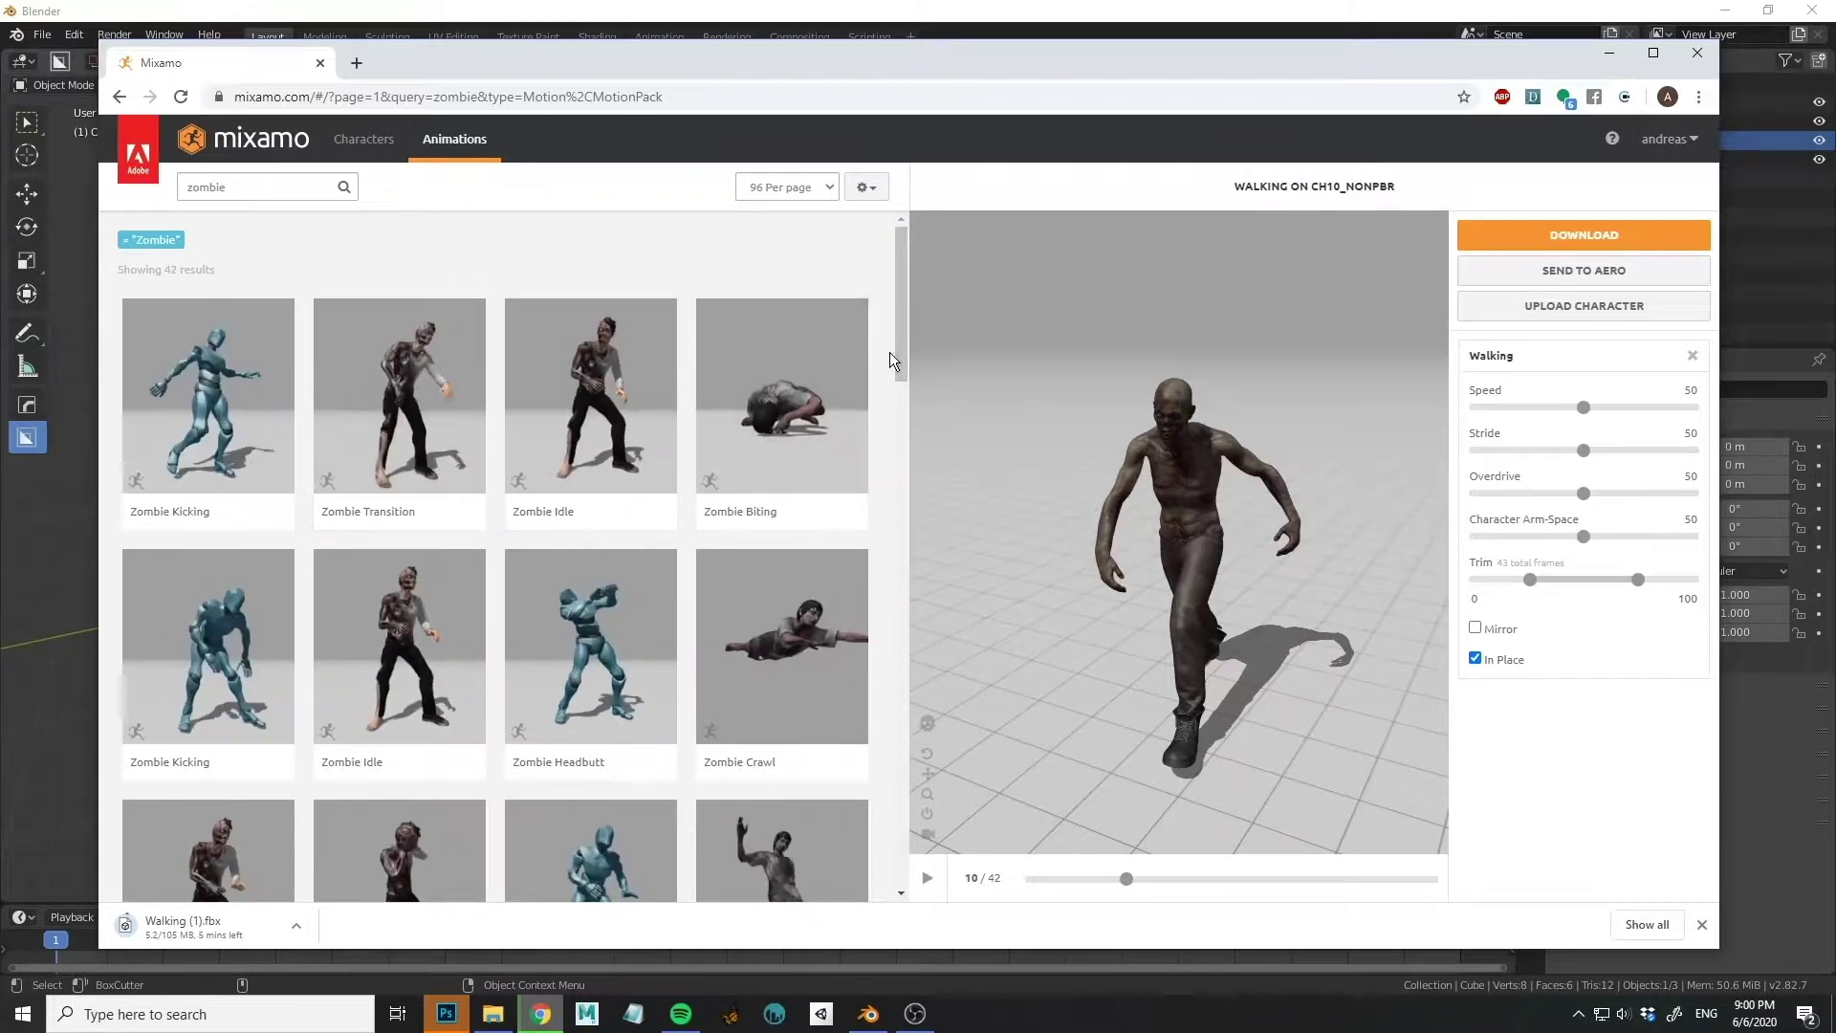
Apply the Zombie Running animation from the results to the character and turn on In Place.
scroll(899, 325, "down", 2)
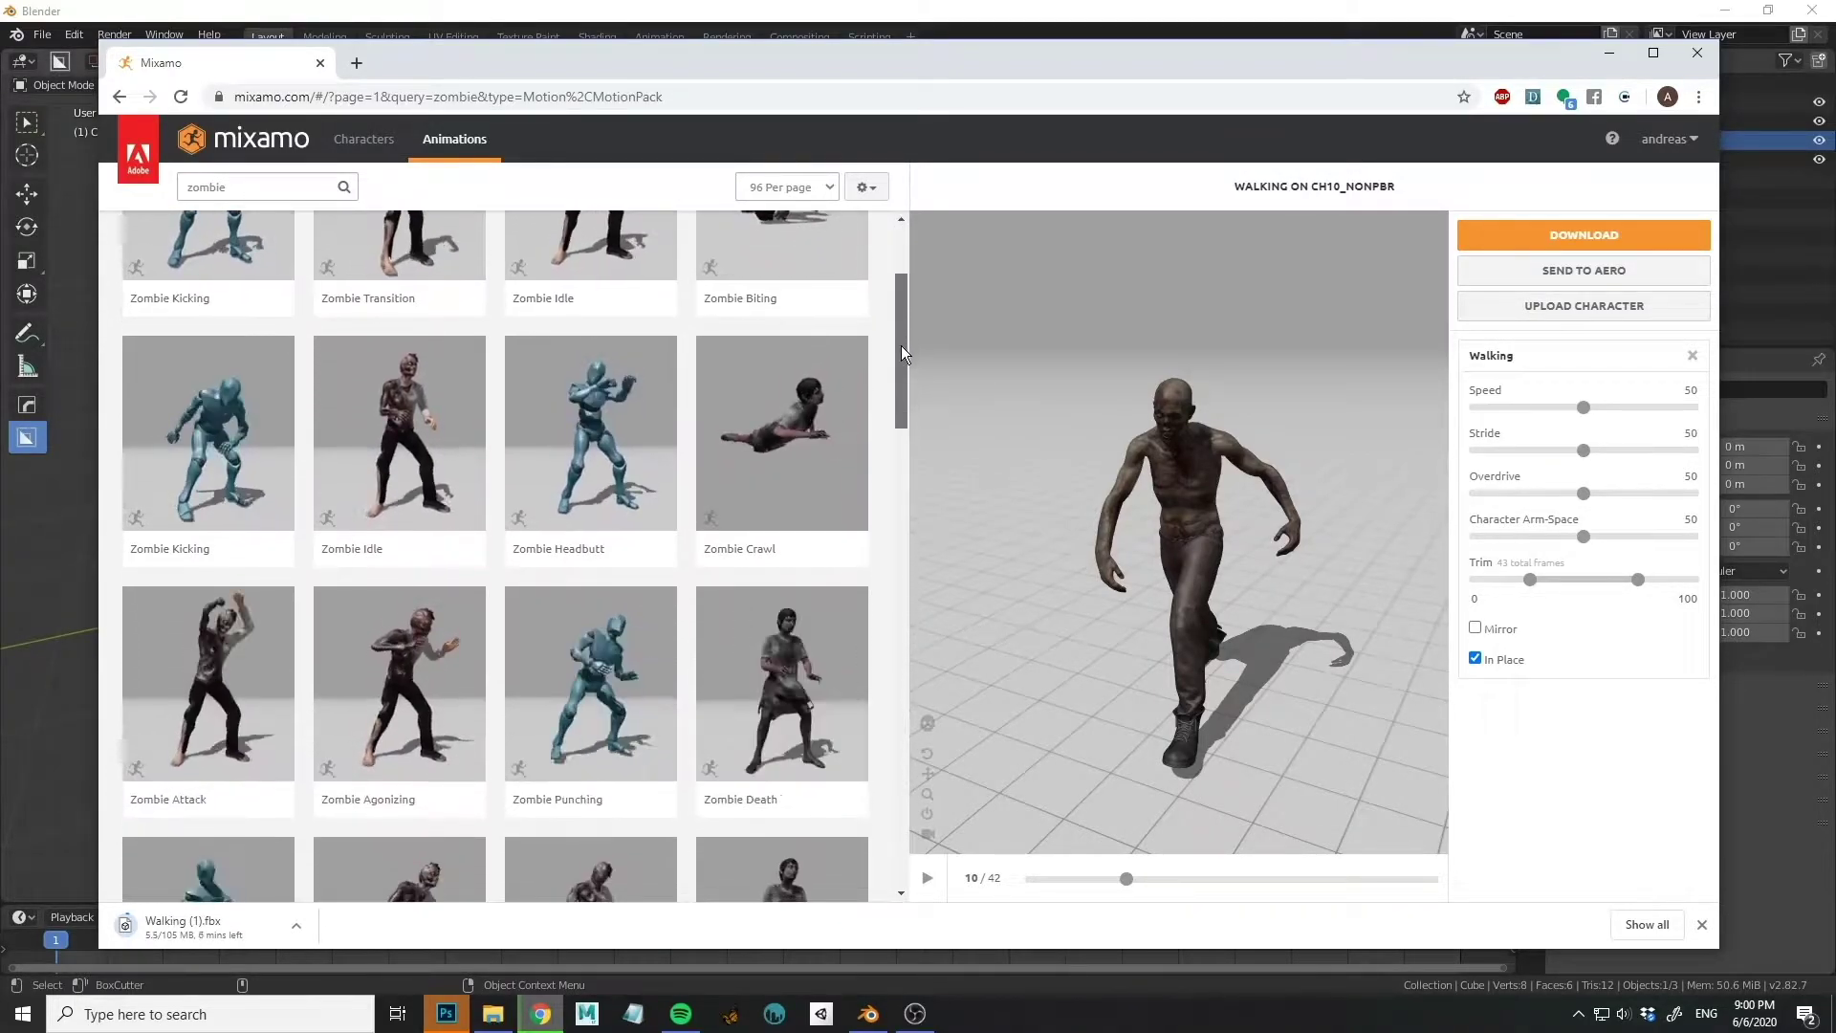
left_click_drag(901, 346, 918, 404)
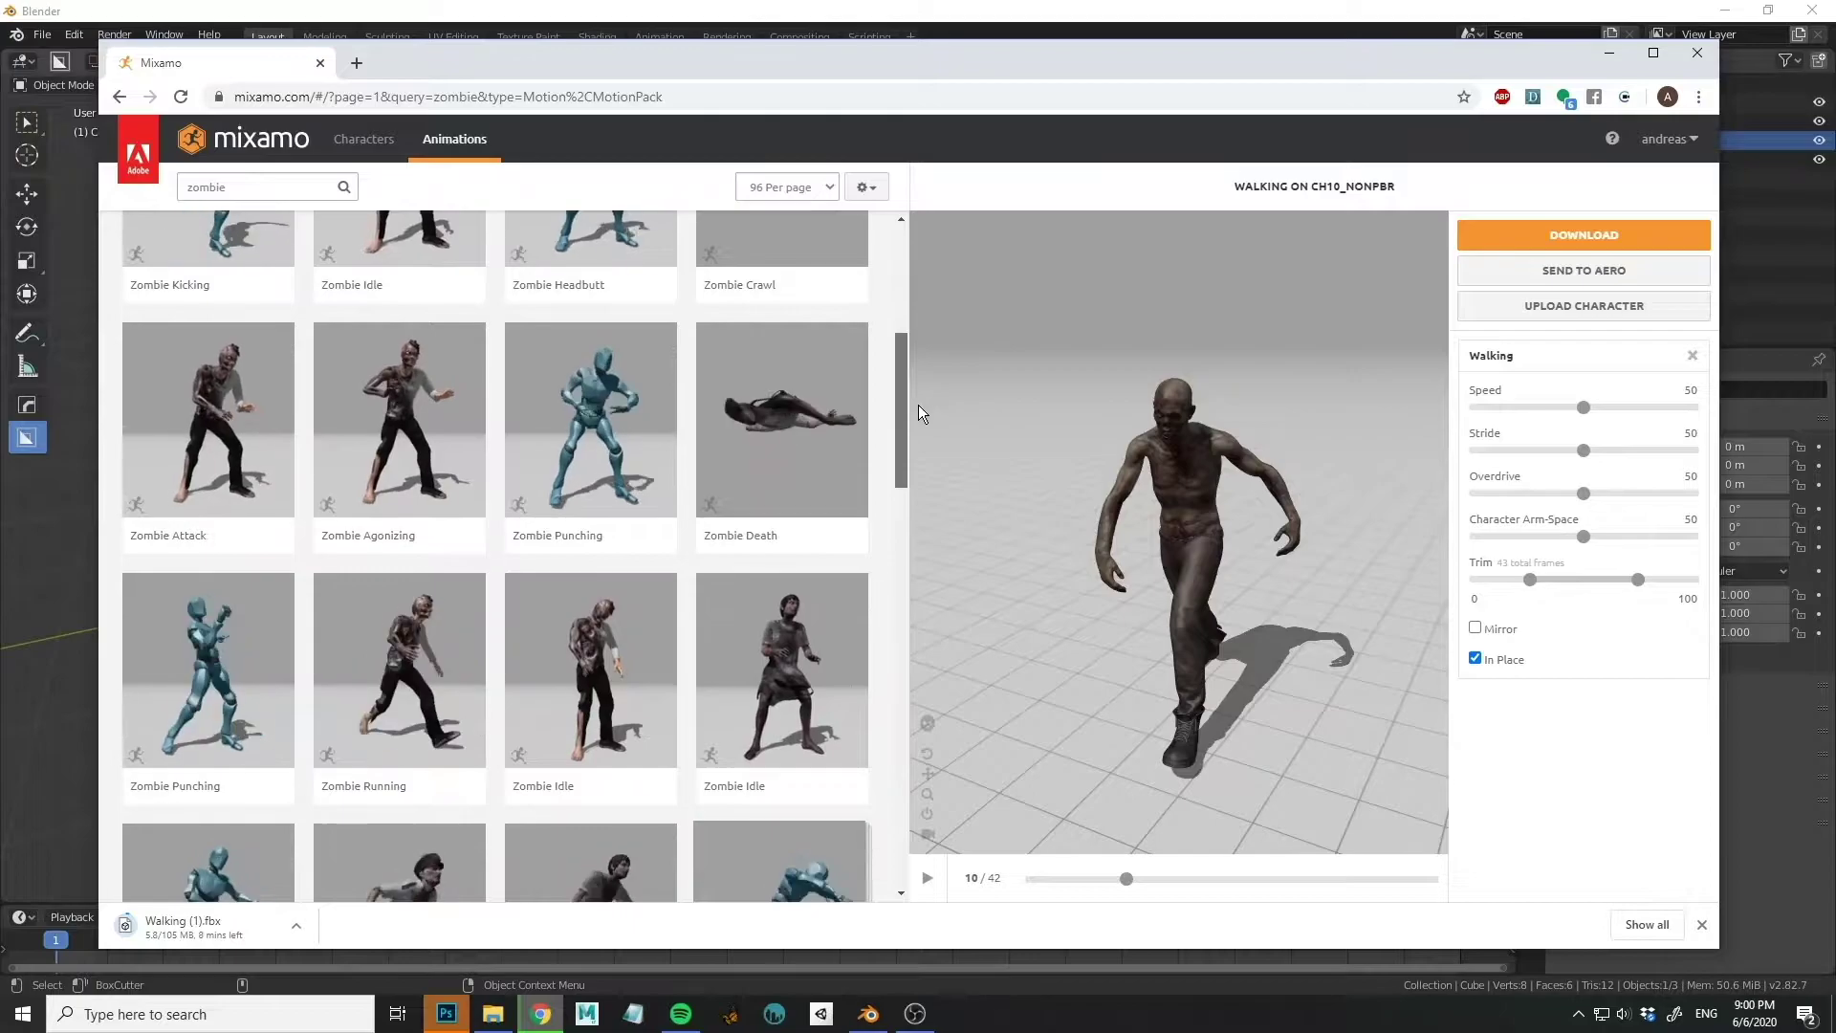
scroll(918, 405, "down", 1)
left_click(400, 535)
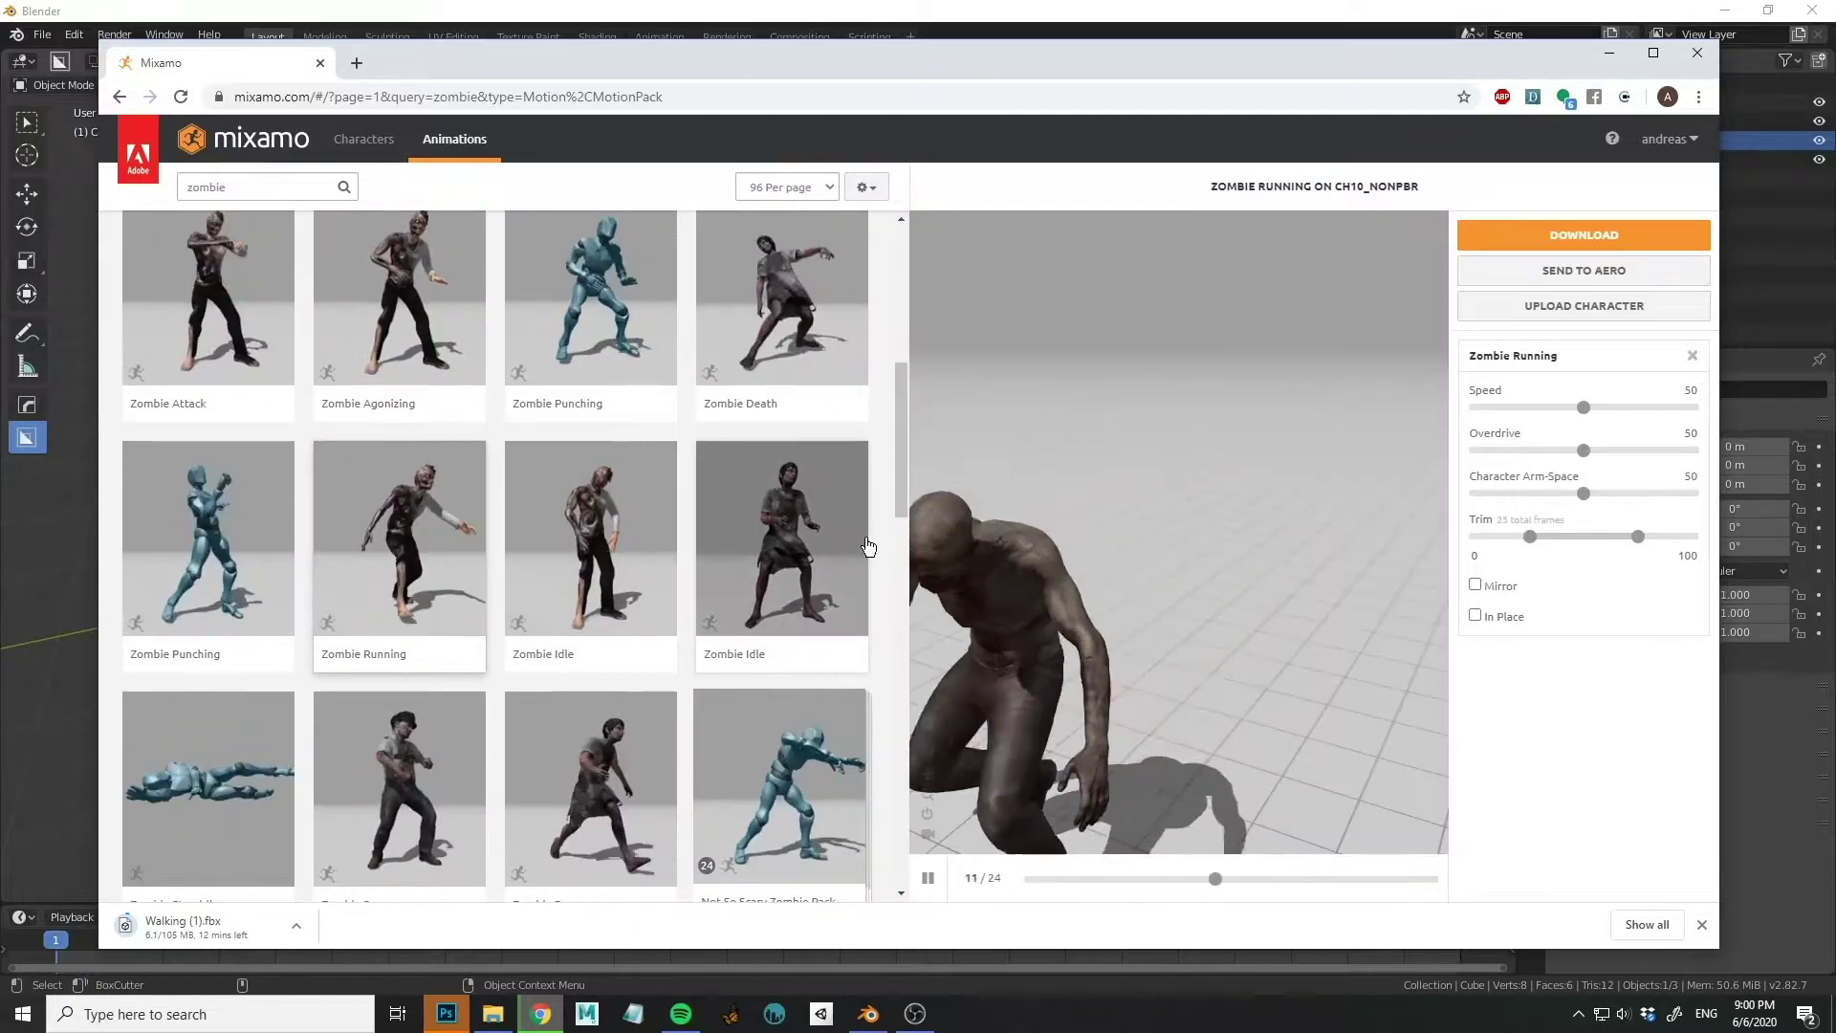
left_click(1475, 615)
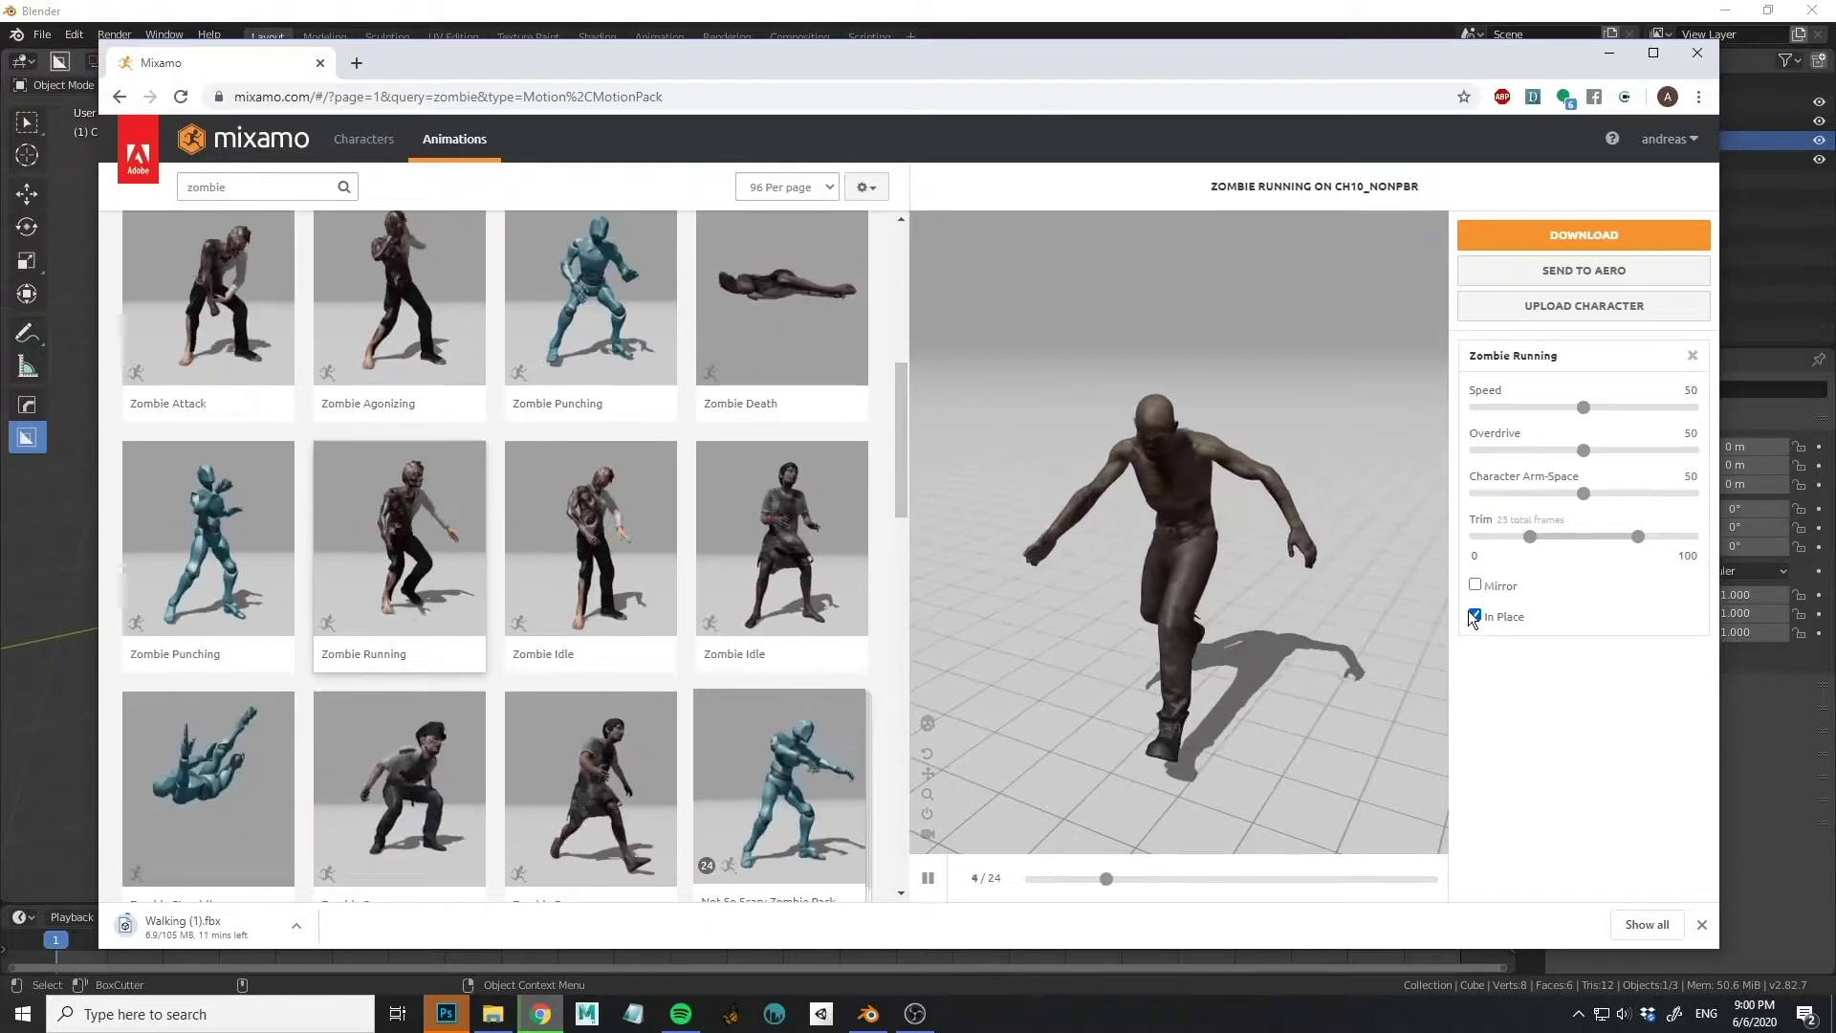
Pause the preview and download the Zombie Running animation.
left_click(929, 877)
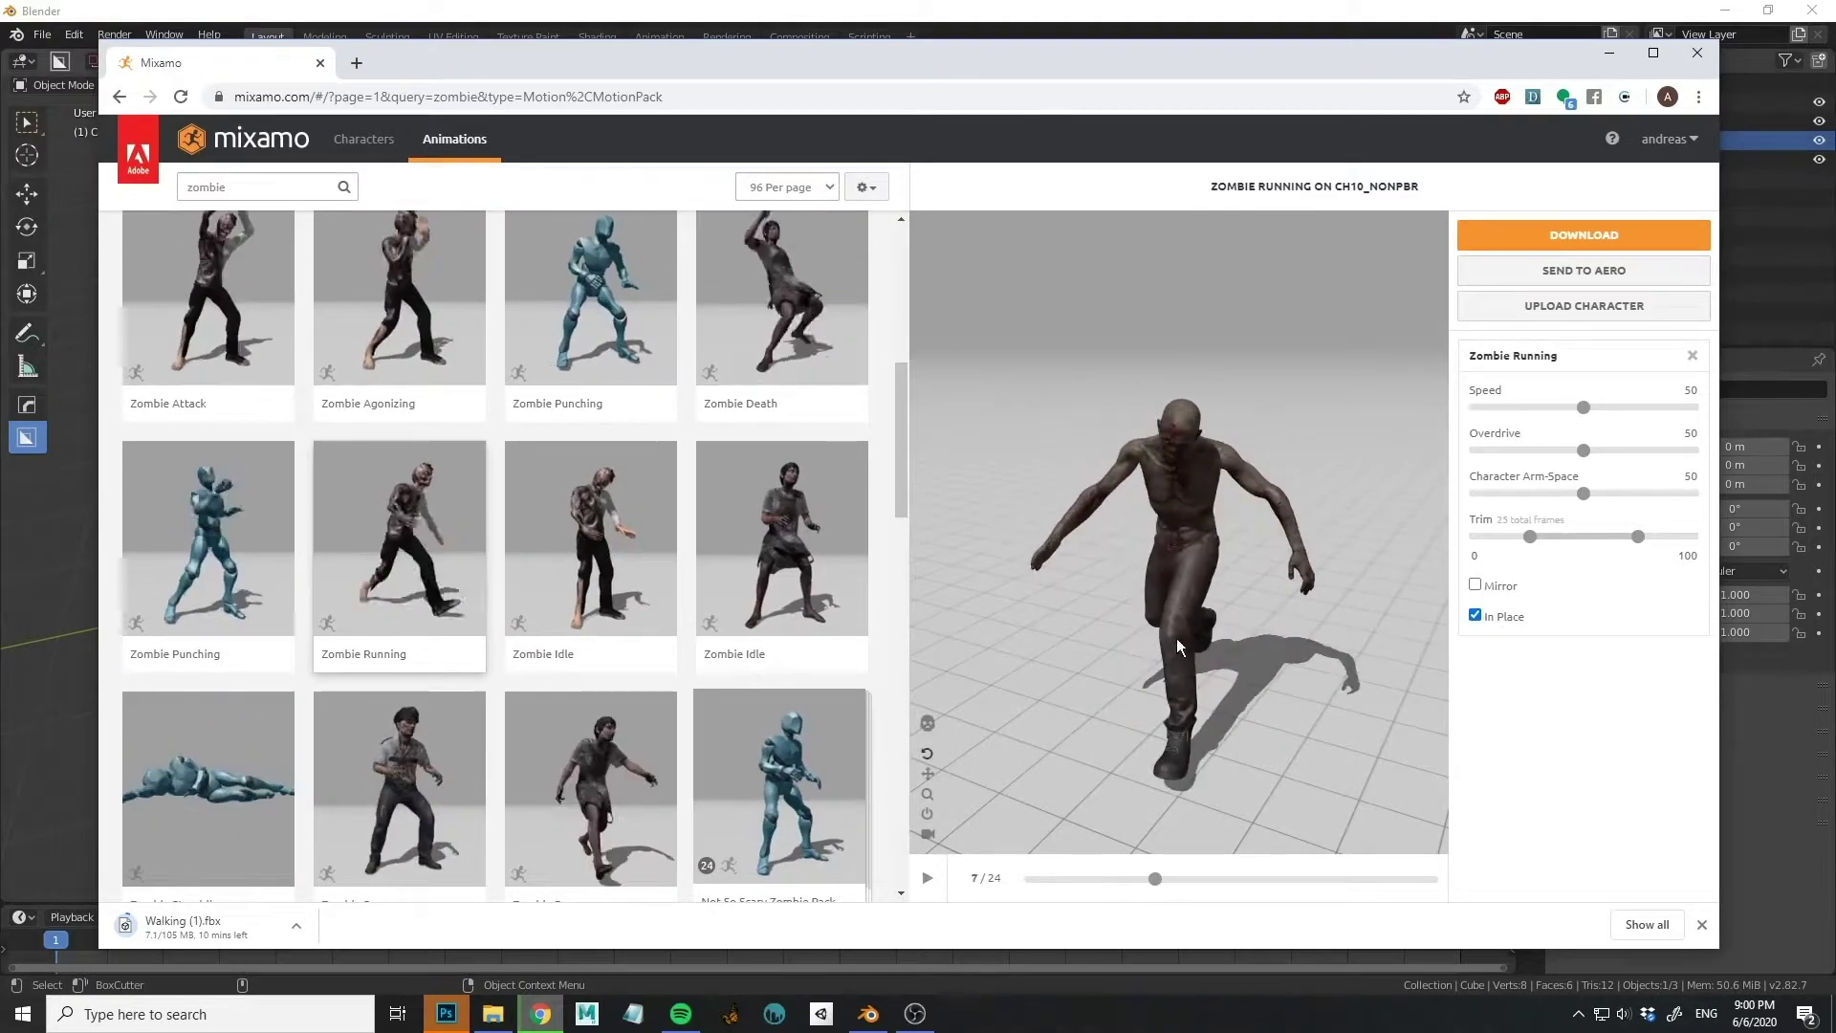
left_click(1516, 251)
left_click(1175, 432)
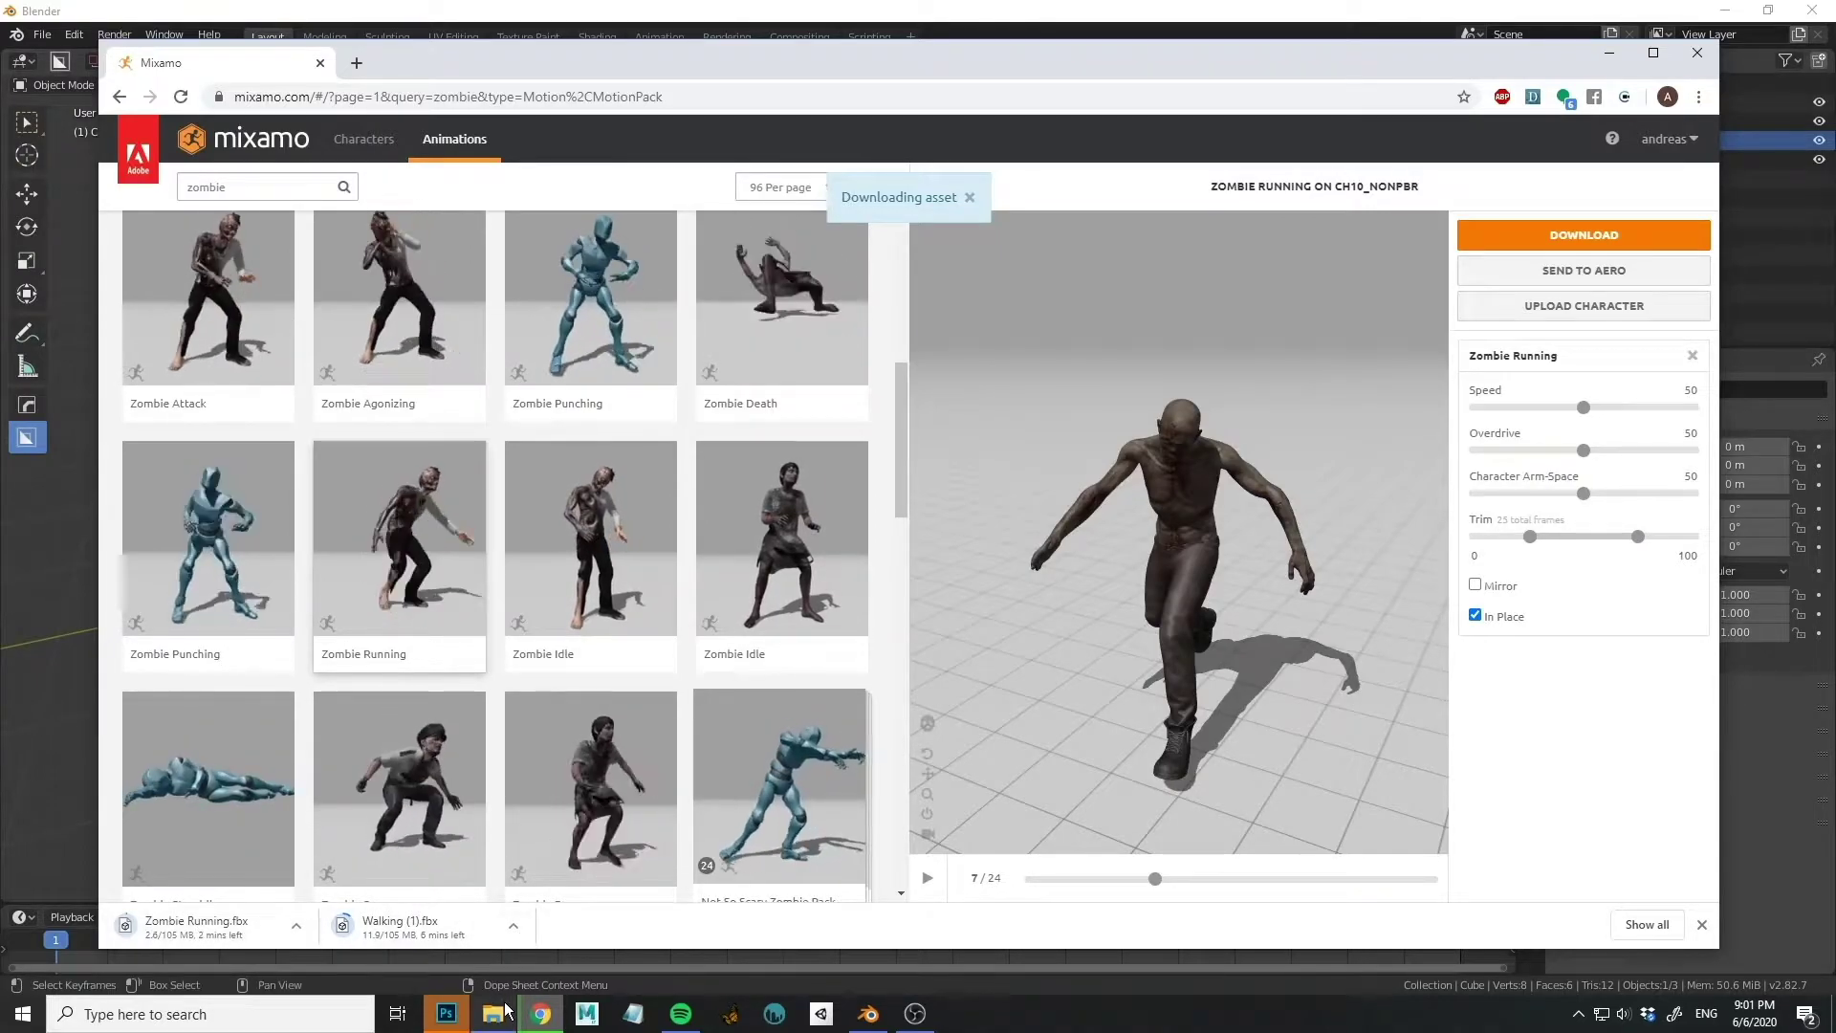
Switch to Blender and import the downloaded walking zombie FBX into the empty scene.
mouse_move(495, 1019)
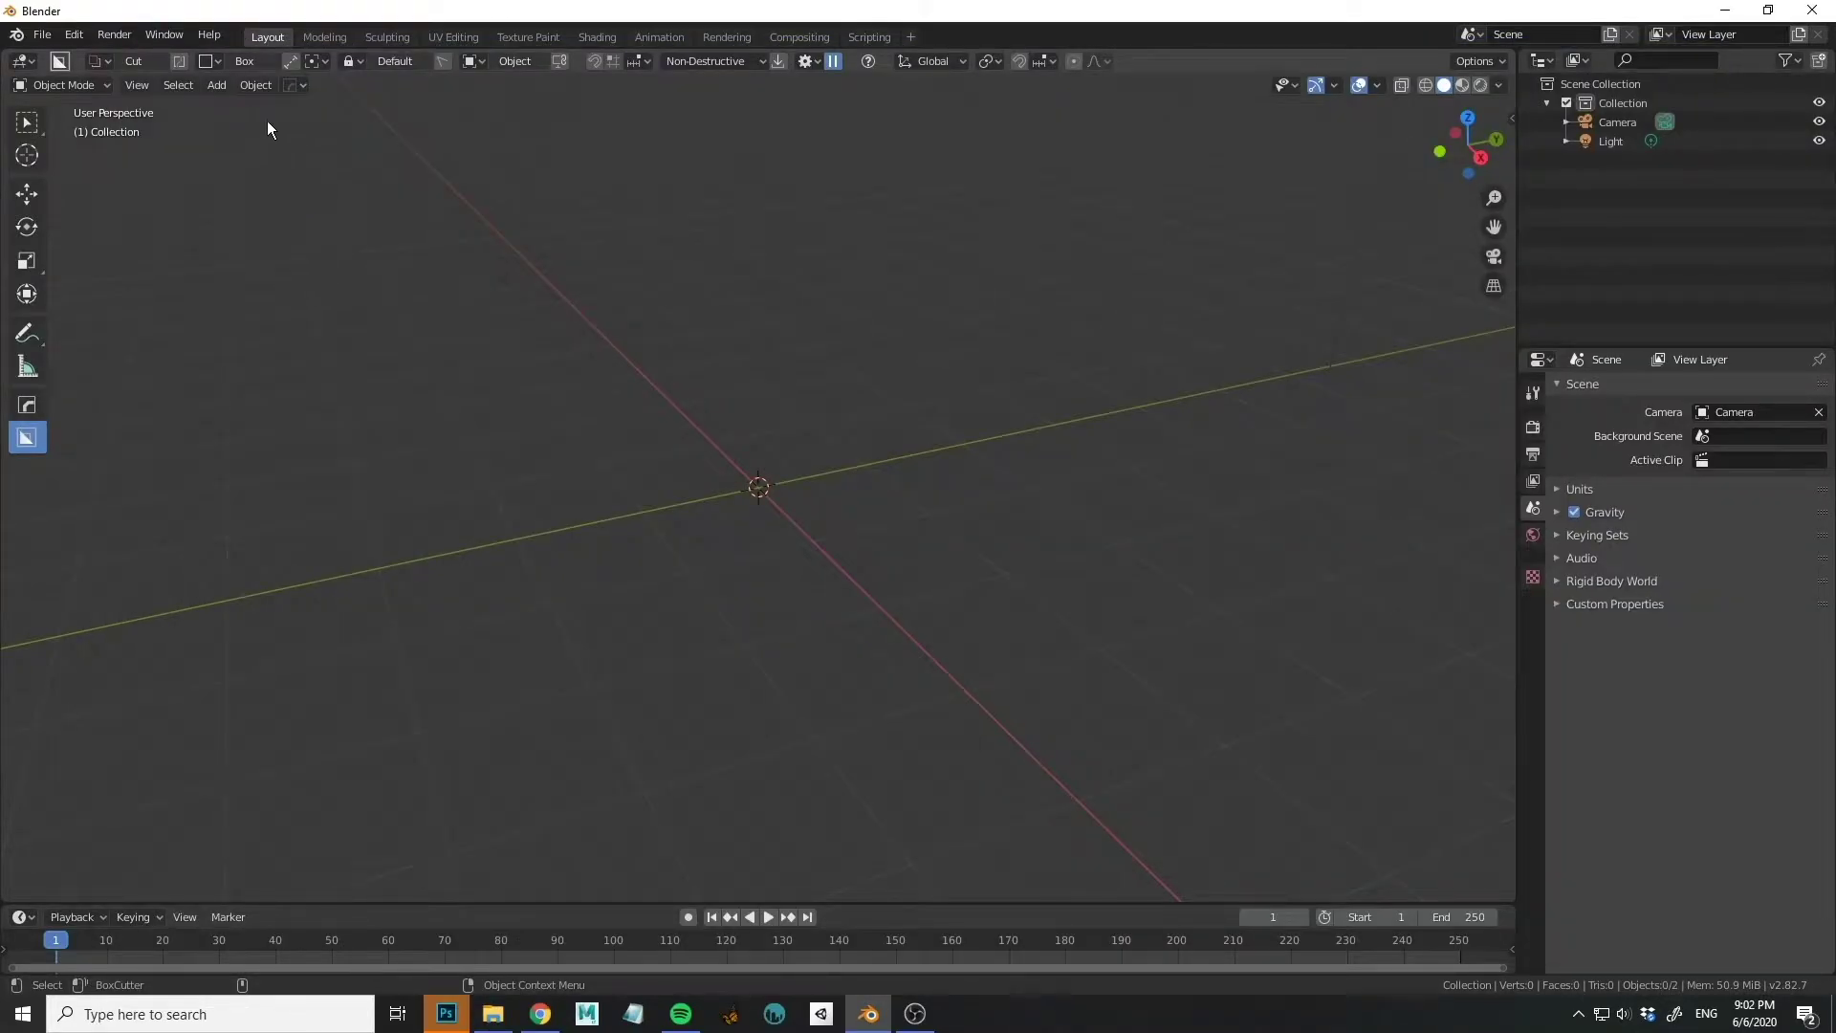
left_click(42, 36)
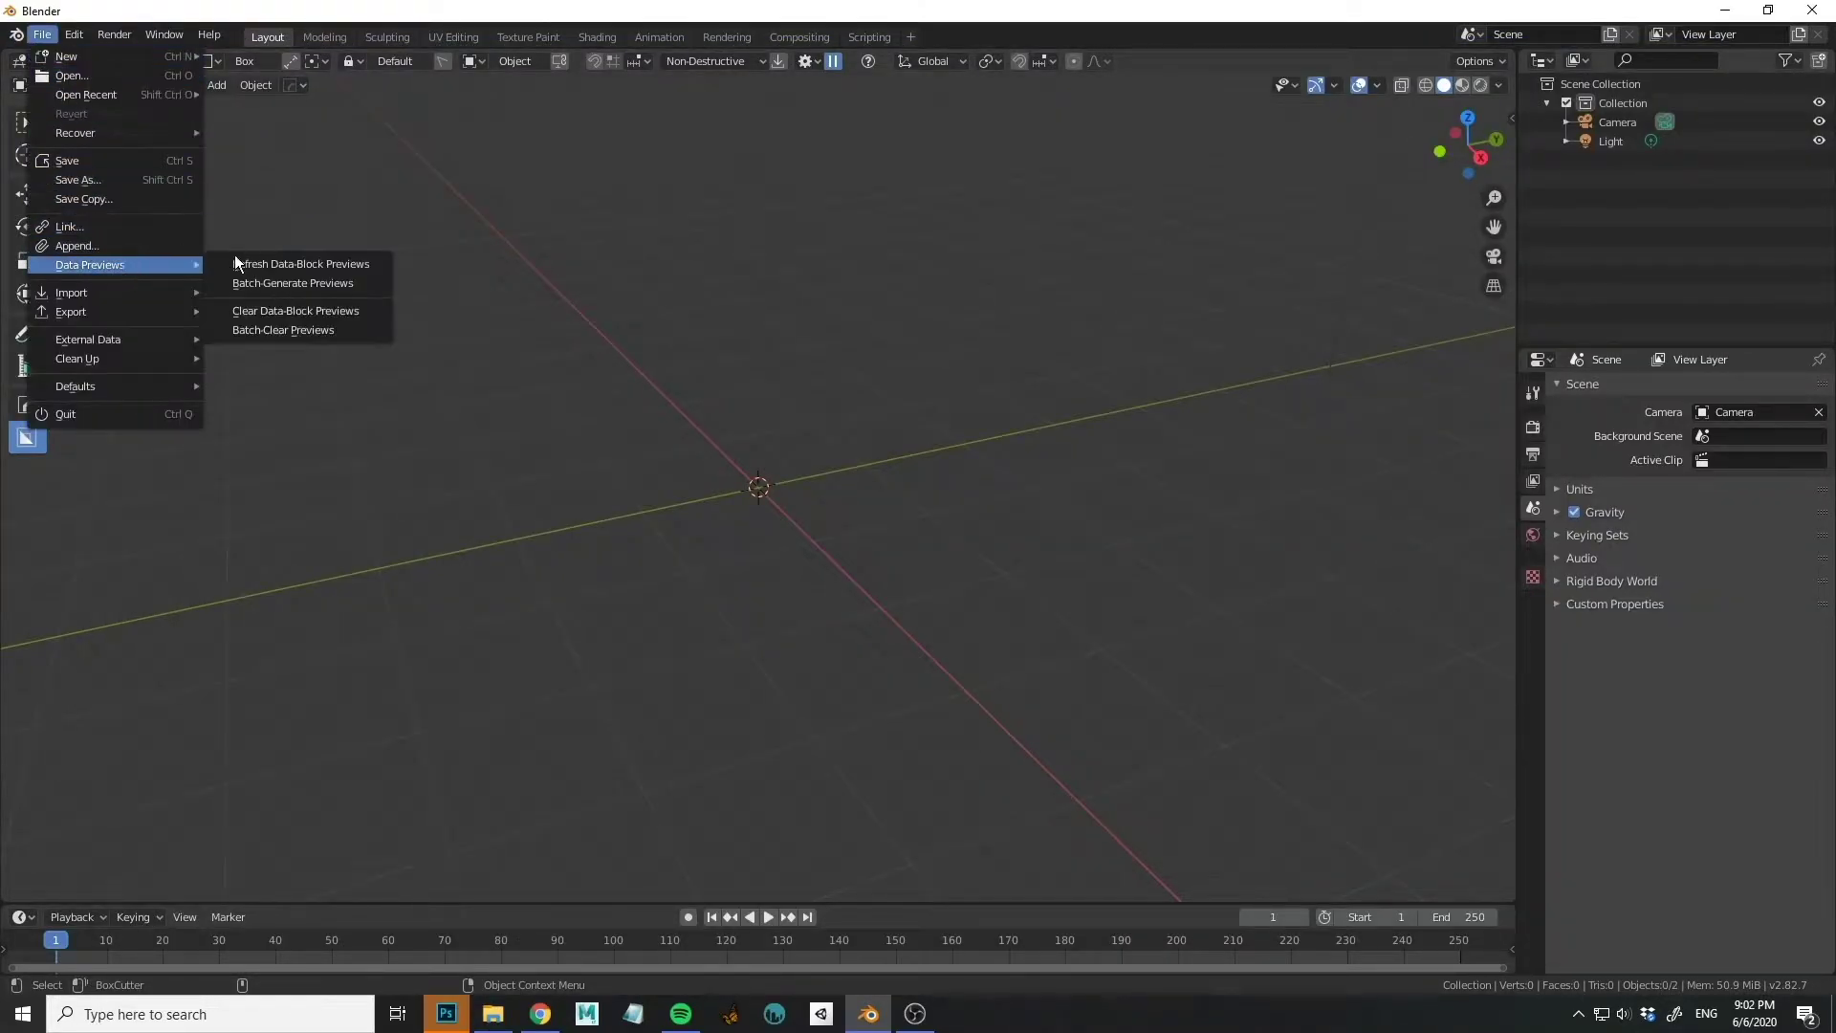
mouse_move(153, 291)
left_click(283, 406)
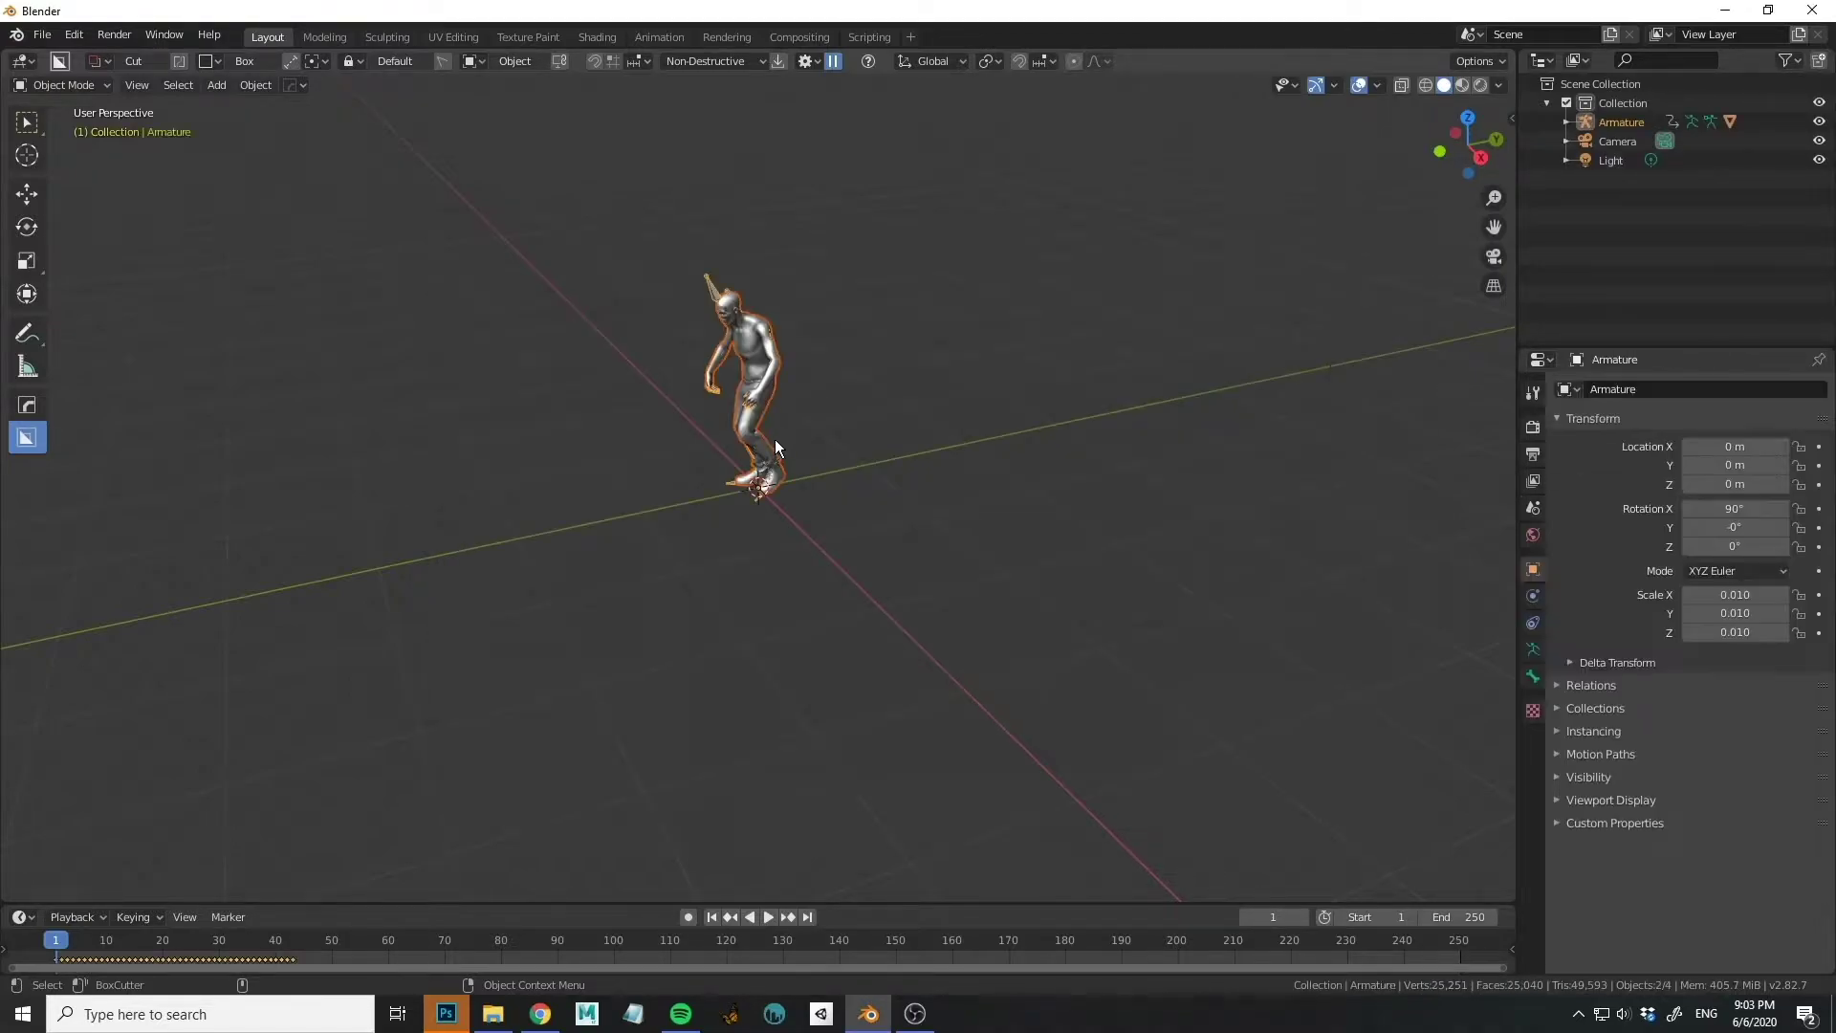
Deselect the imported zombie and set the timeline's current frame to 0.
left_click(576, 381)
middle_click_drag(576, 380, 670, 413)
scroll(669, 413, "up", 1)
middle_click_drag(604, 539, 599, 594, "shift")
mouse_move(57, 942)
left_mouse_down()
mouse_move(320, 943)
mouse_move(51, 950)
left_mouse_up()
middle_click_drag(670, 612, 713, 580)
Add a mesh plane at the zombie's feet and scale it up to about 3.67.
key("shift+a")
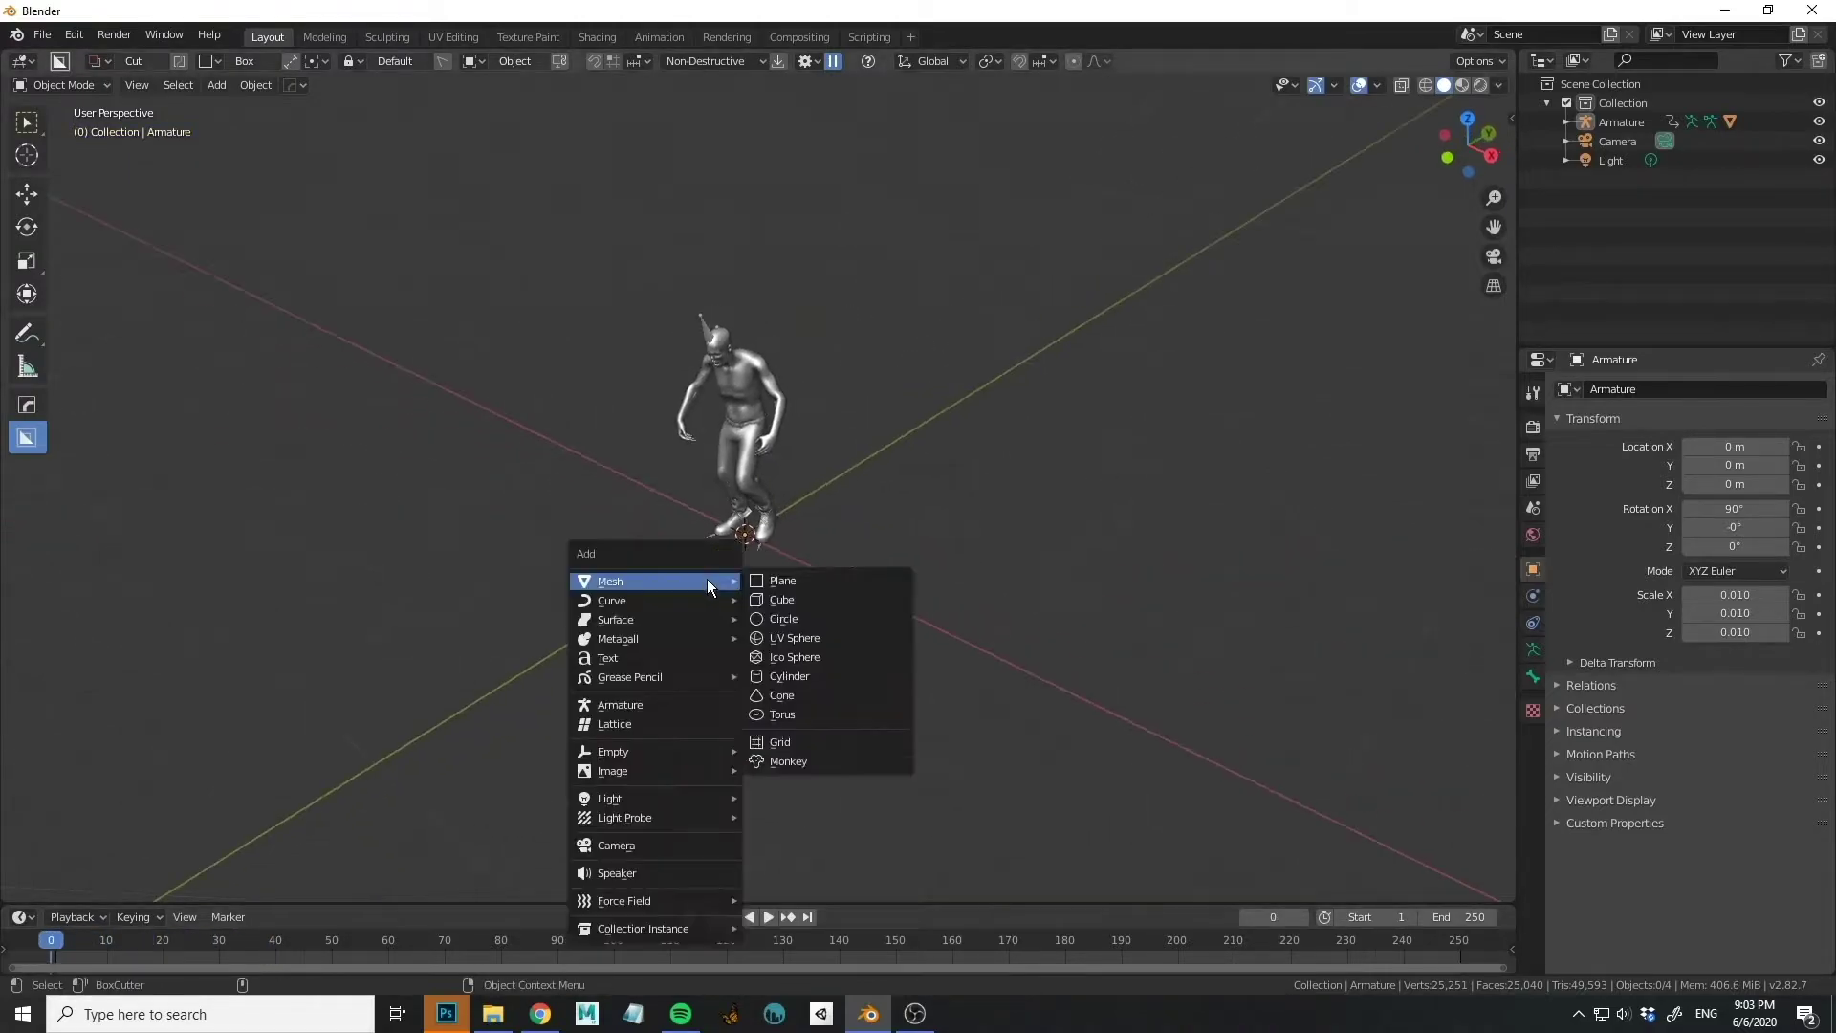
left_click(813, 572)
key("s")
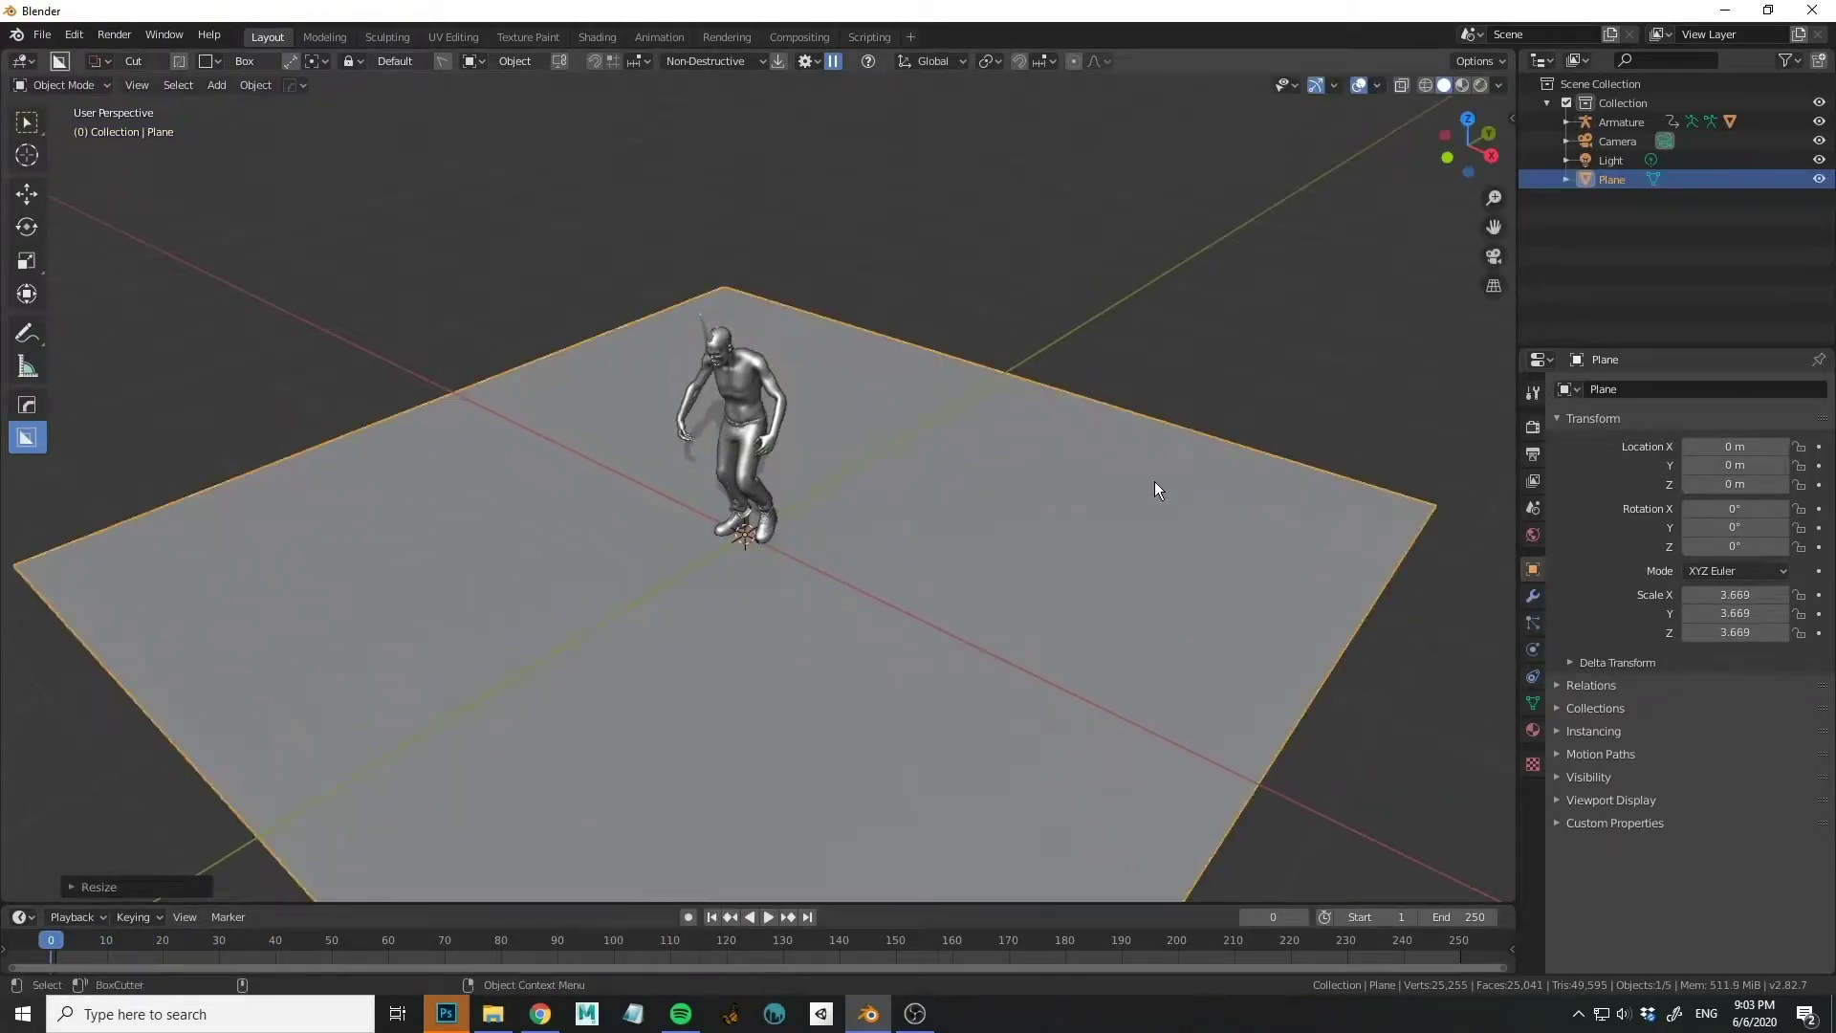
left_click(1156, 480)
Move the plane horizontally away from the zombie to about -5.16 m in Y, keeping its height locked.
middle_click_drag(1156, 481, 774, 522)
right_click_drag(909, 451, 790, 436, "alt")
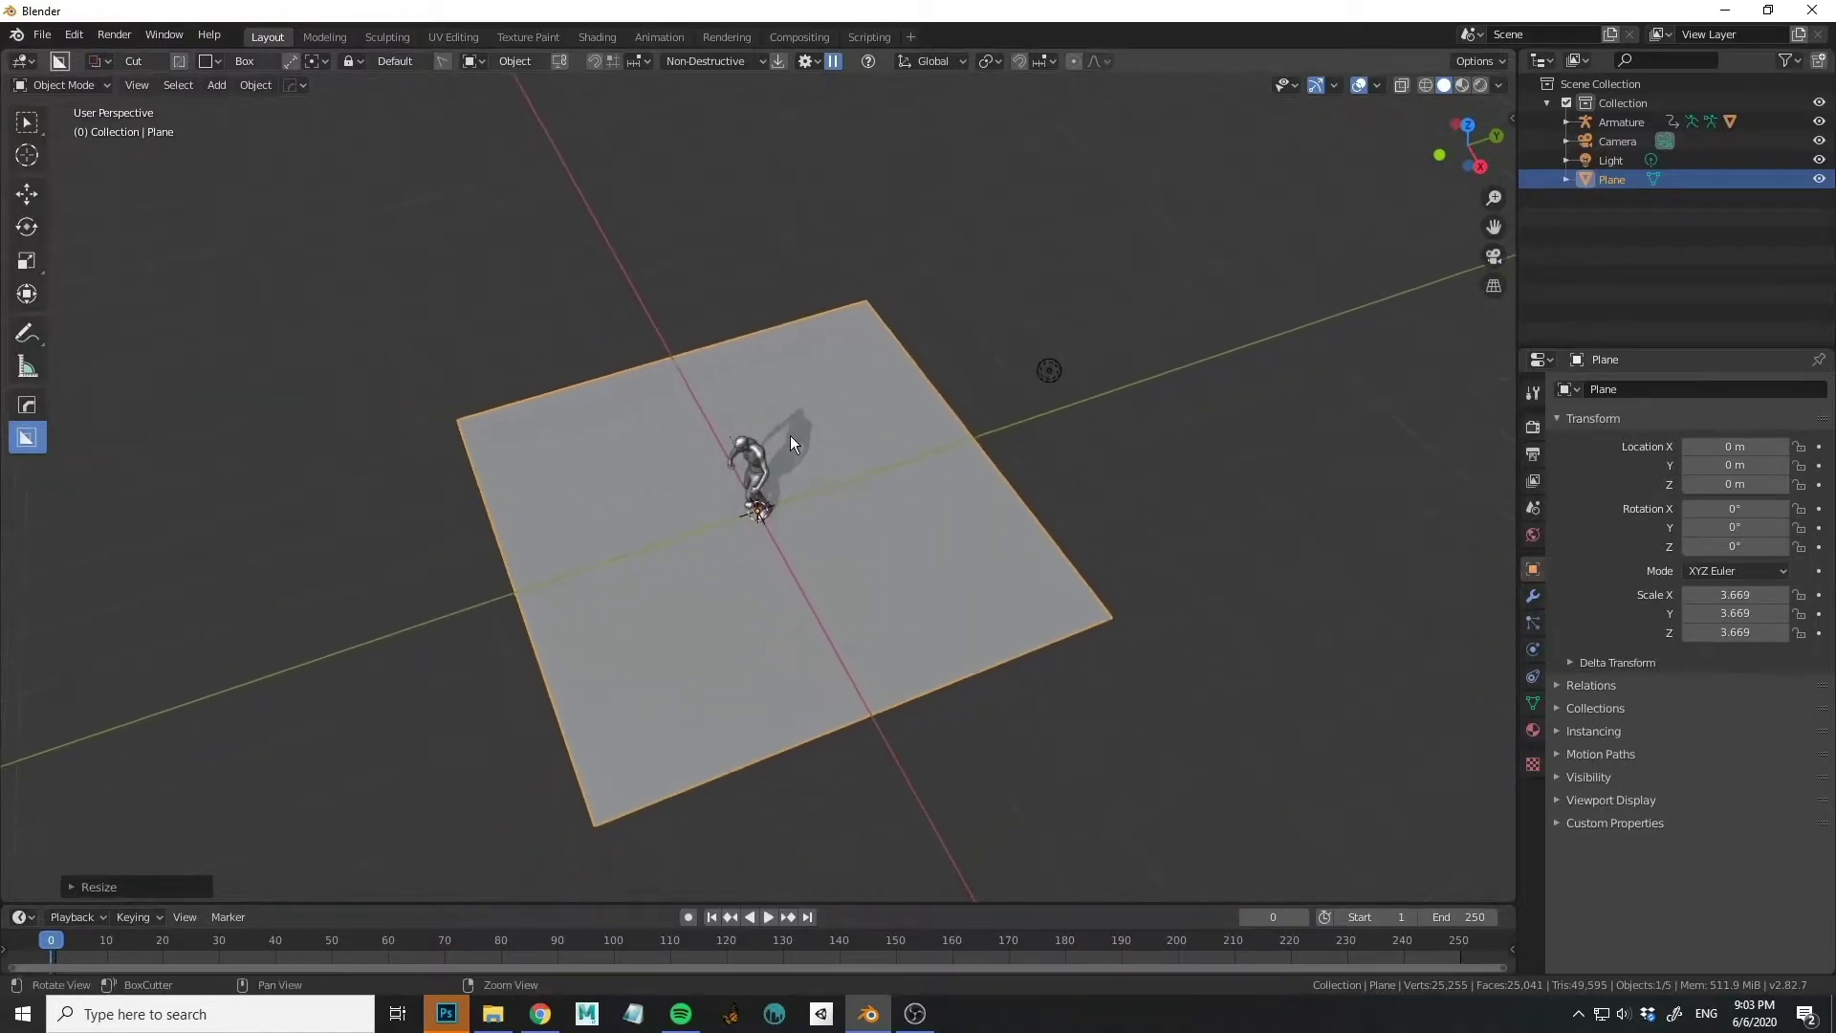
middle_click_drag(790, 436, 887, 415, "alt")
key("g")
key("shift+z")
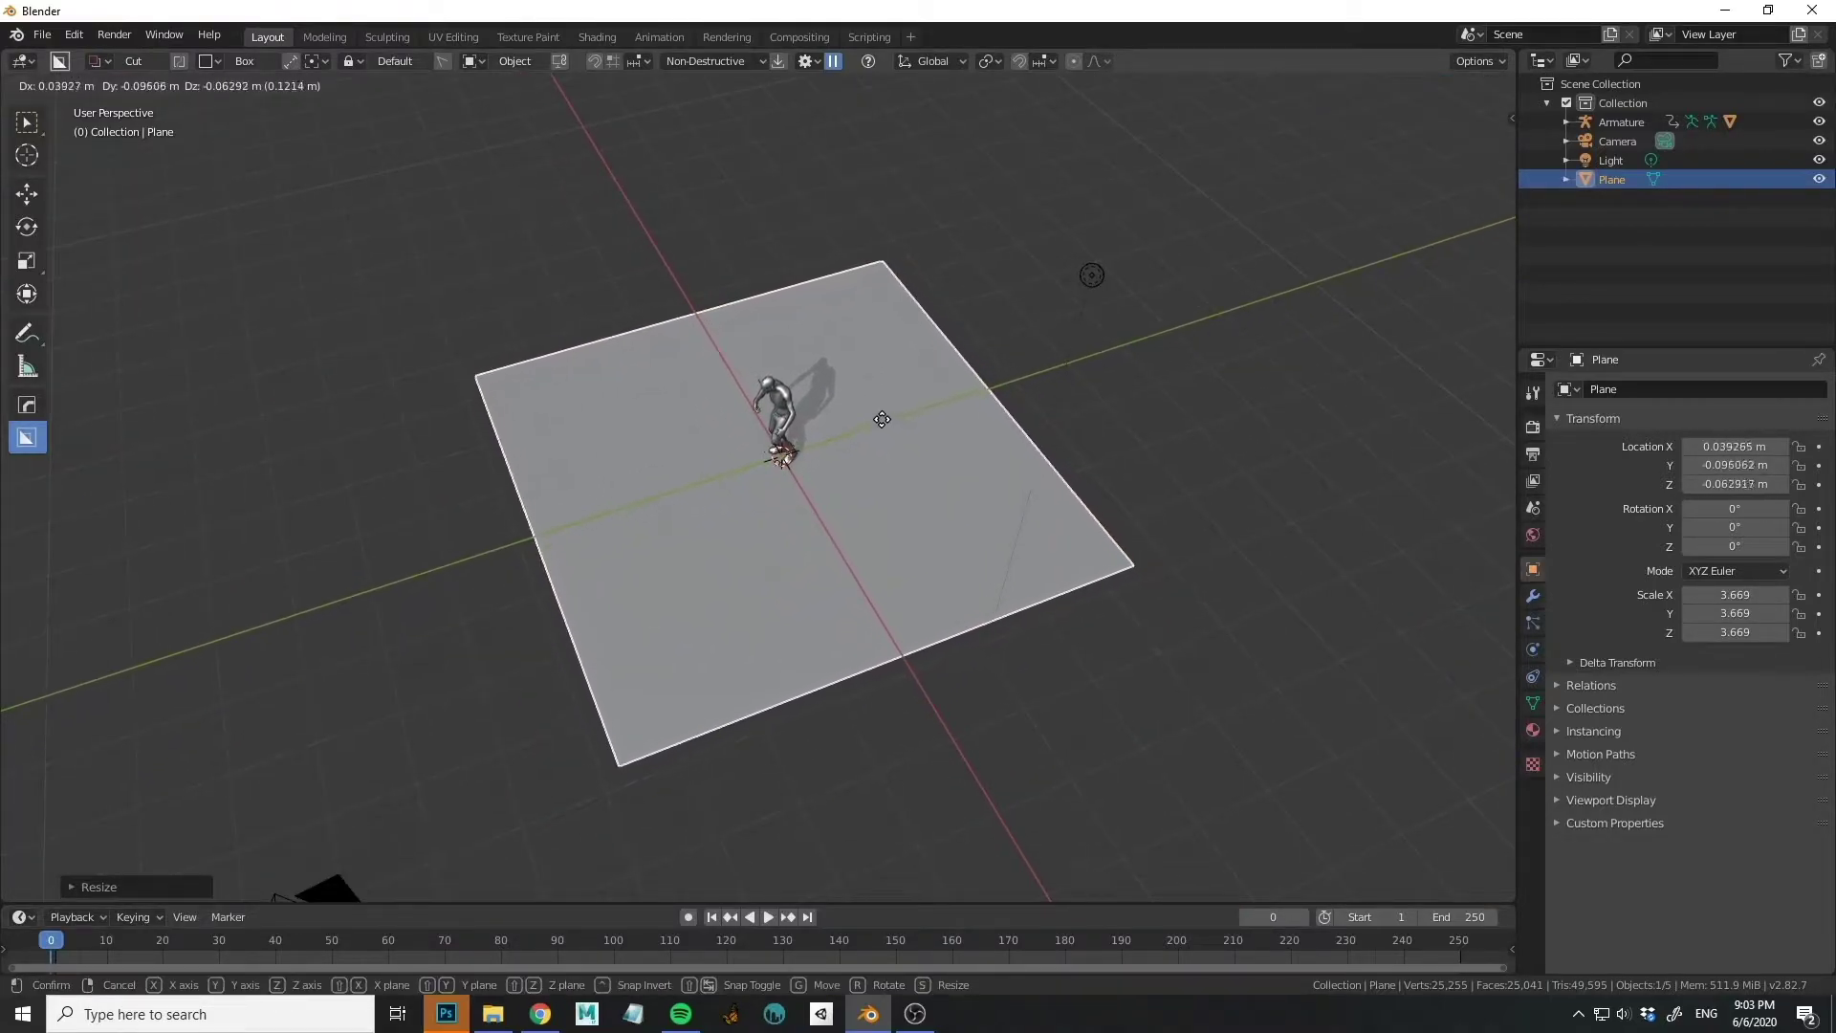
left_click(540, 540)
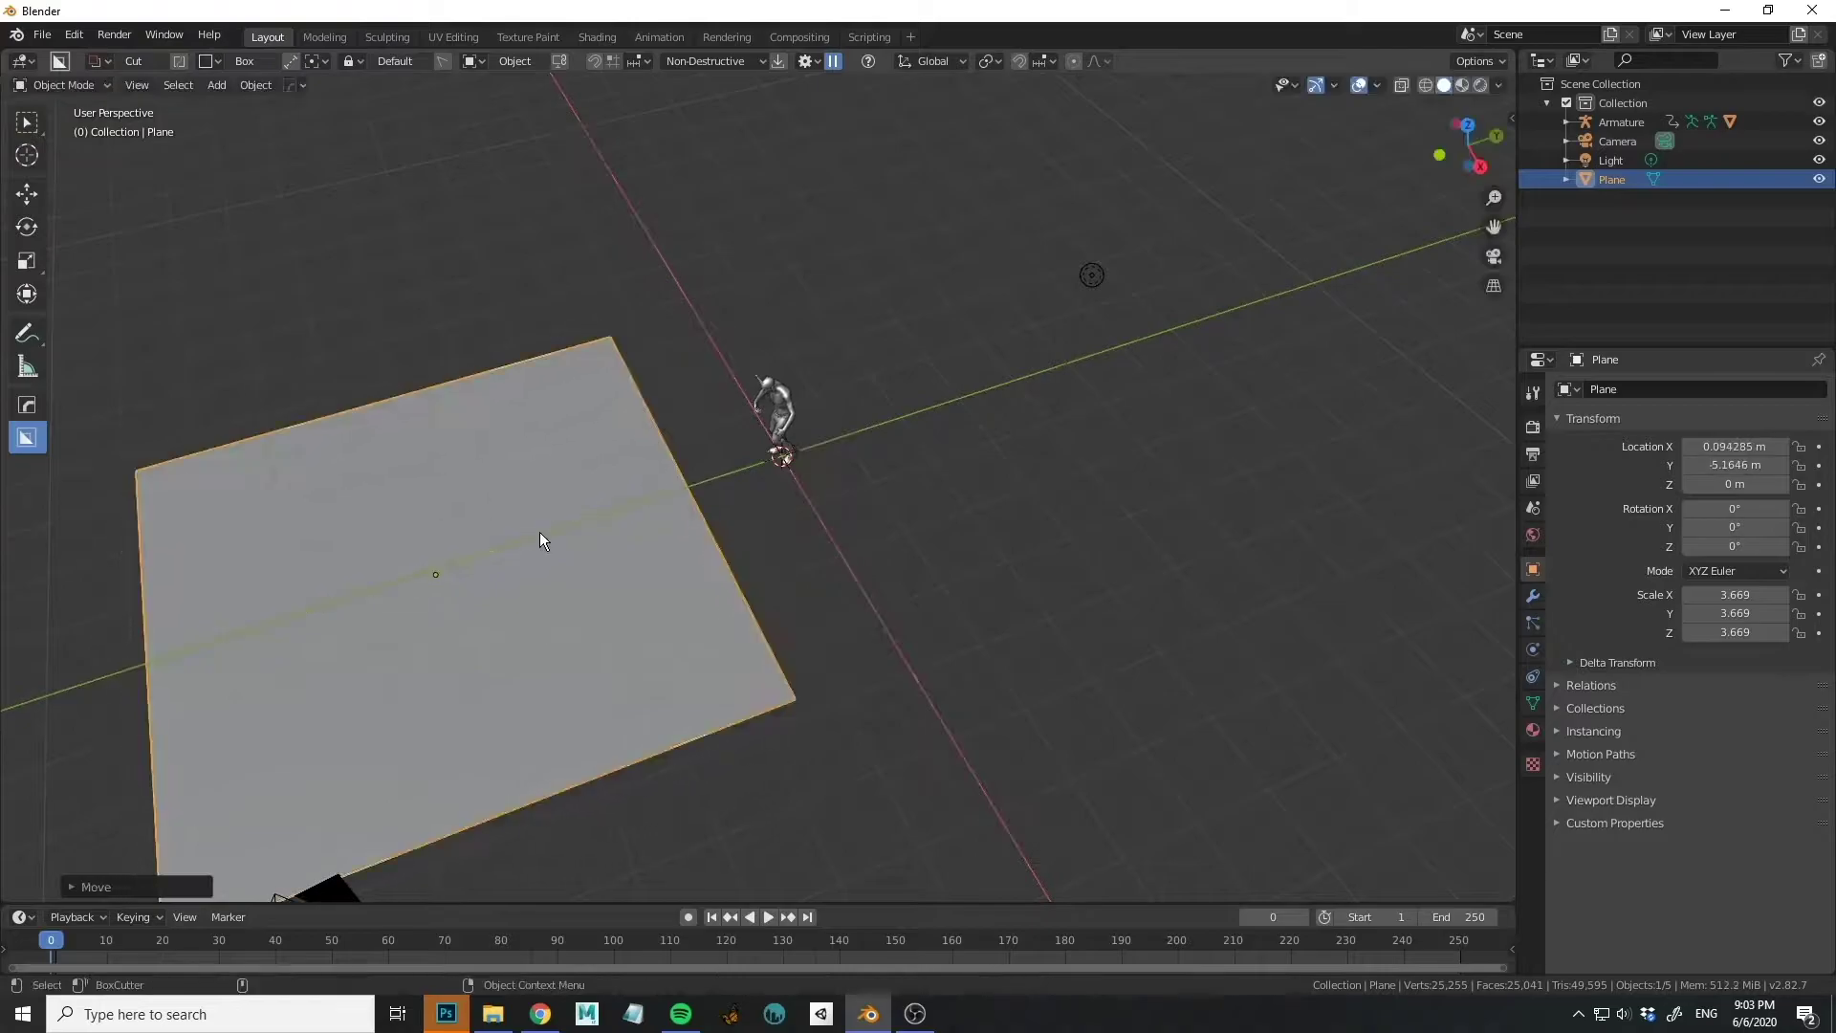
Examine the walking zombie's Armature hierarchy, highlight its Ch10 mesh, and clear the selection.
left_click_drag(751, 423, 842, 394, "alt")
middle_click_drag(842, 394, 930, 327, "alt")
right_click_drag(930, 327, 1038, 325, "alt")
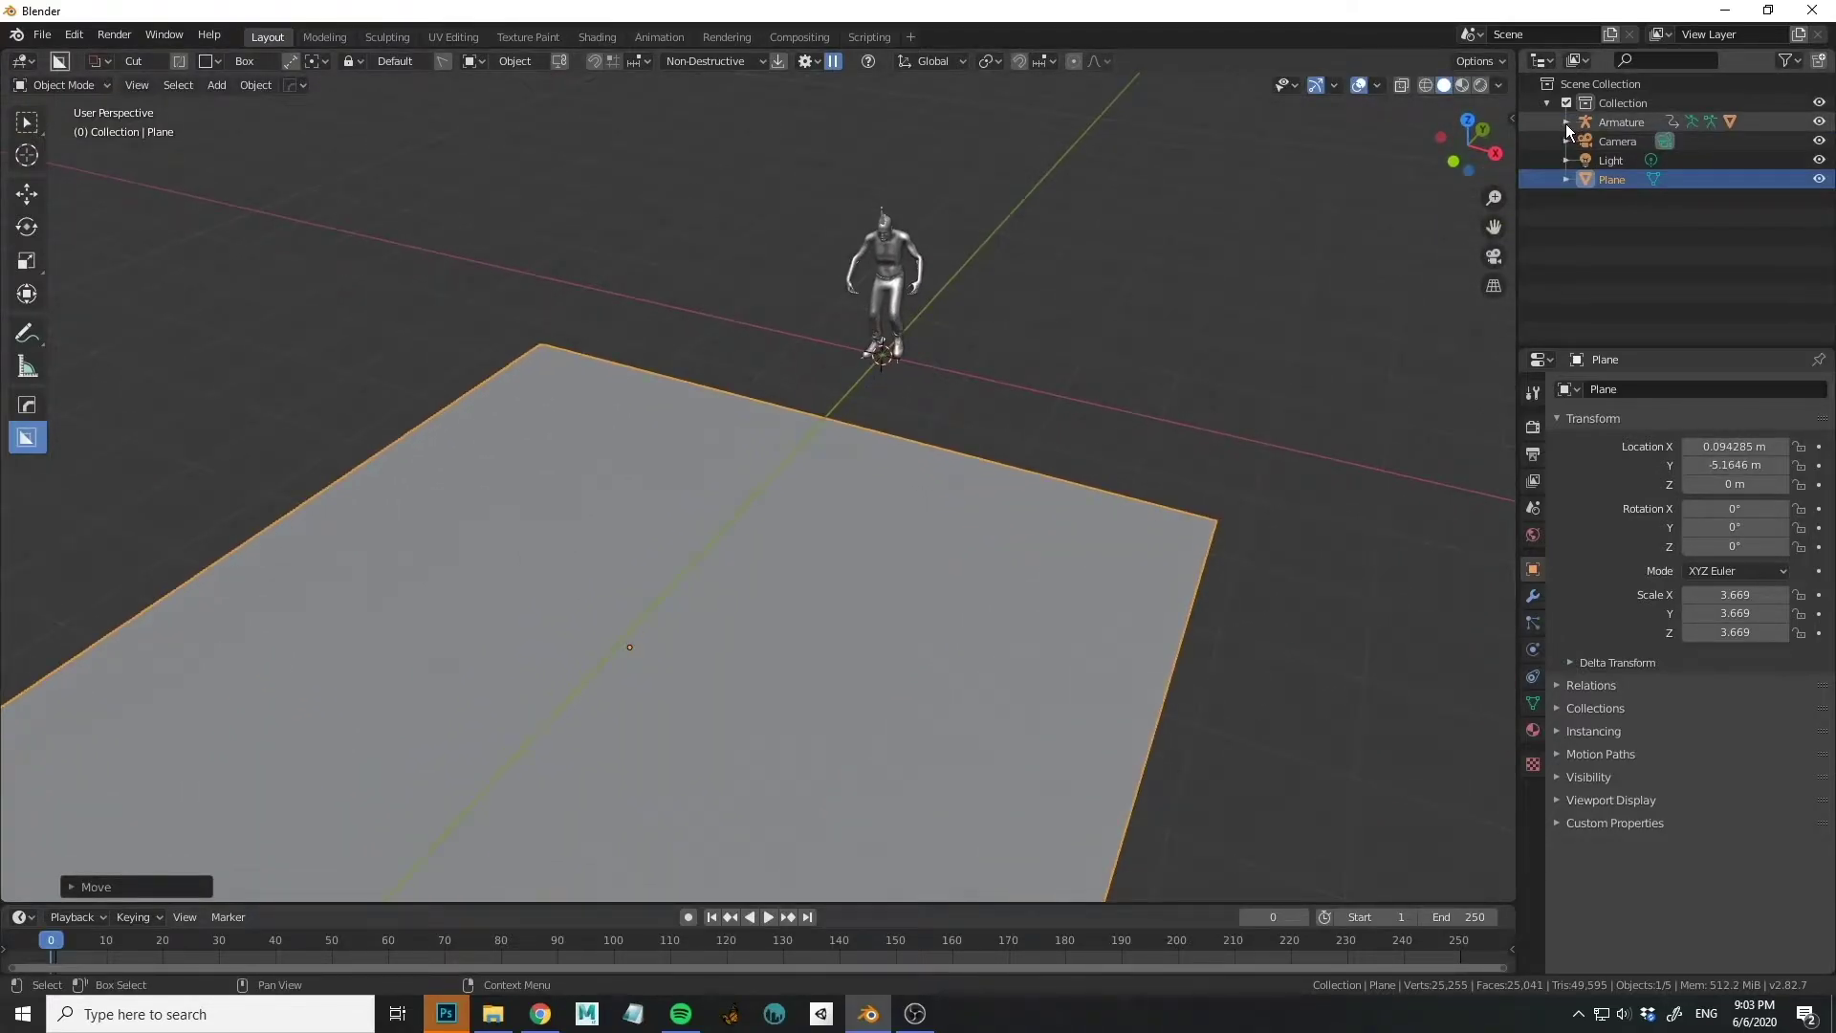
left_click(1568, 122)
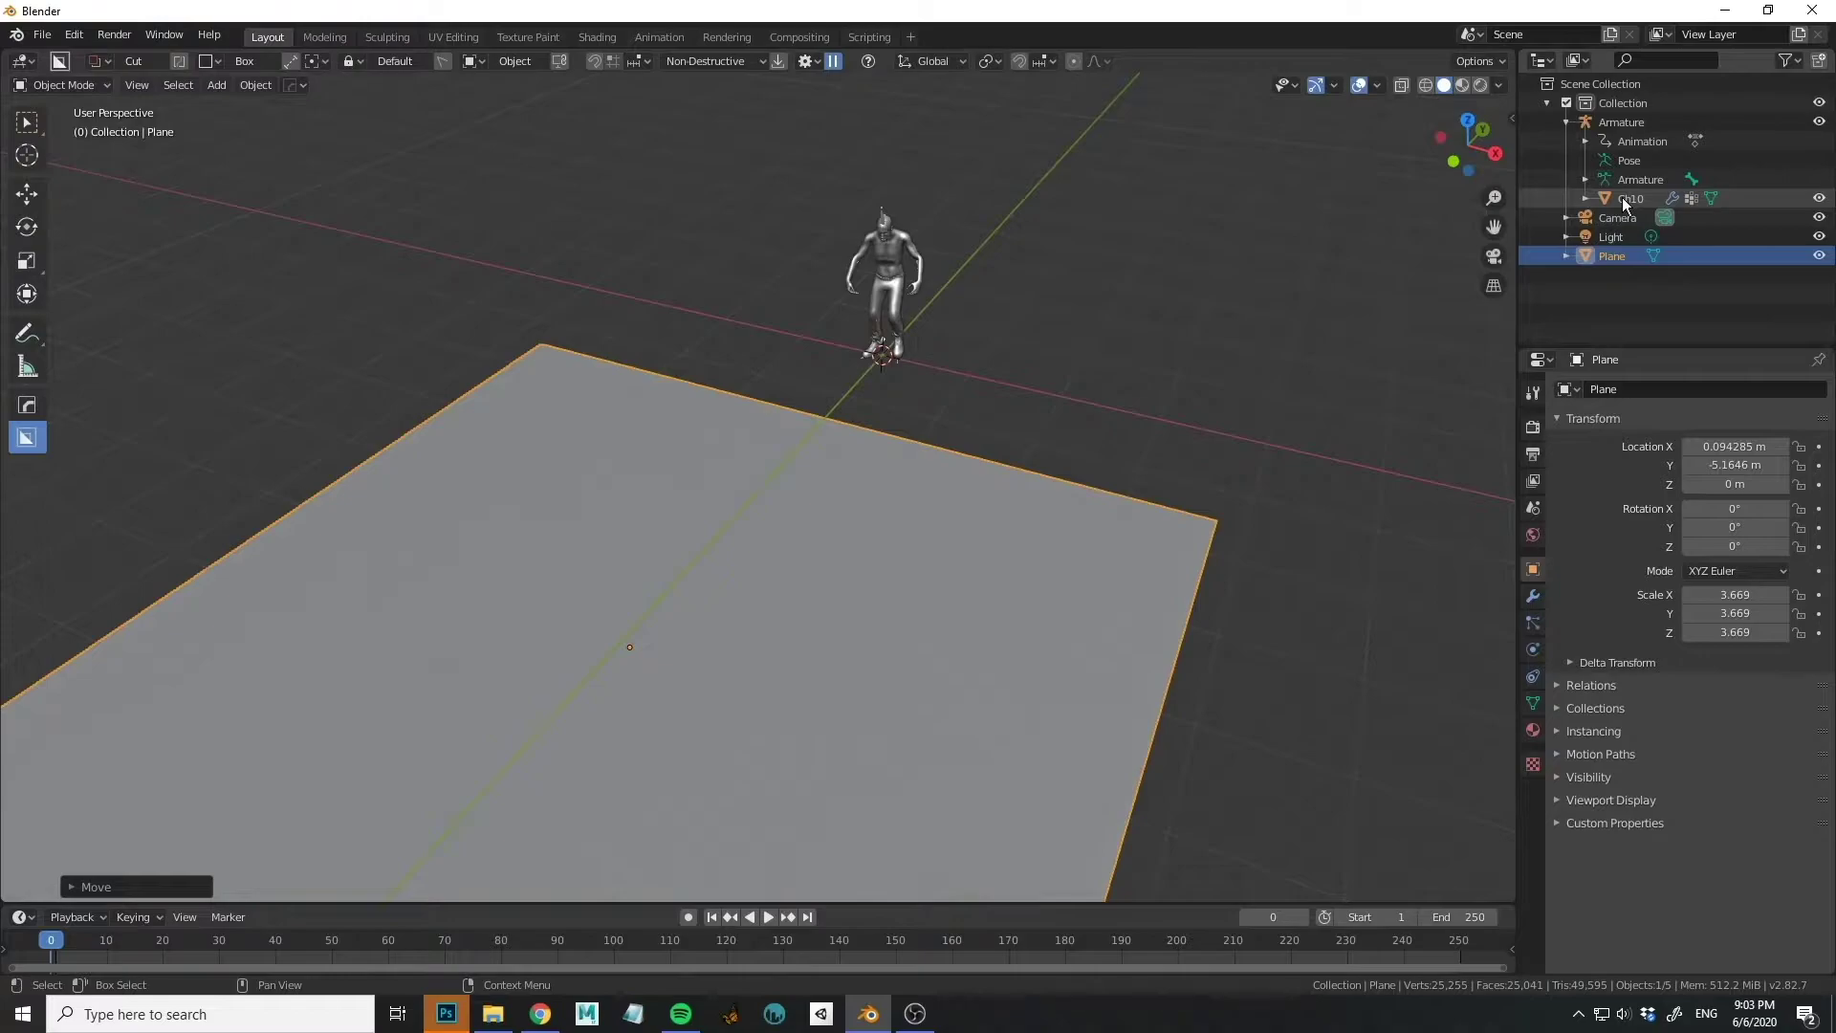
left_click(1623, 198)
middle_click_drag(1121, 333, 968, 289)
left_click(1567, 123)
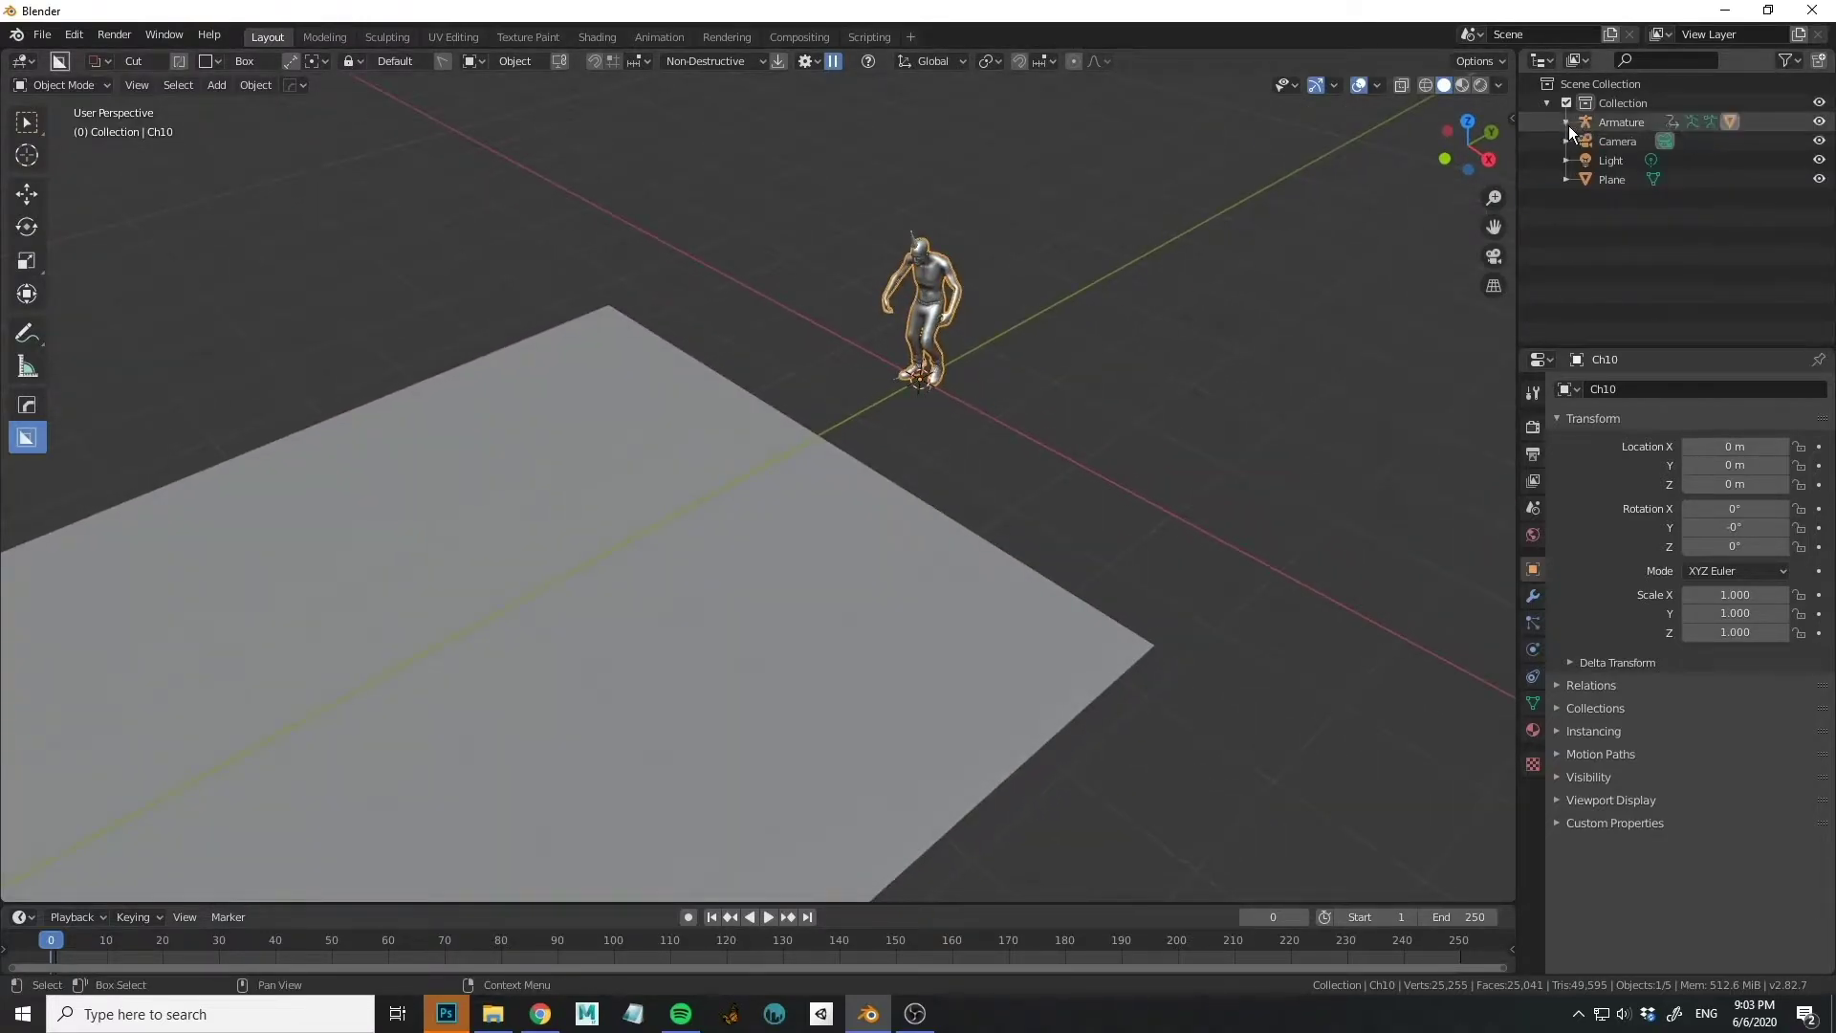
left_click(1066, 311)
Import the zombie running FBX and move its armature beside the walking zombie, about -0.51 m in X and -0.5 m in Y.
left_click(42, 35)
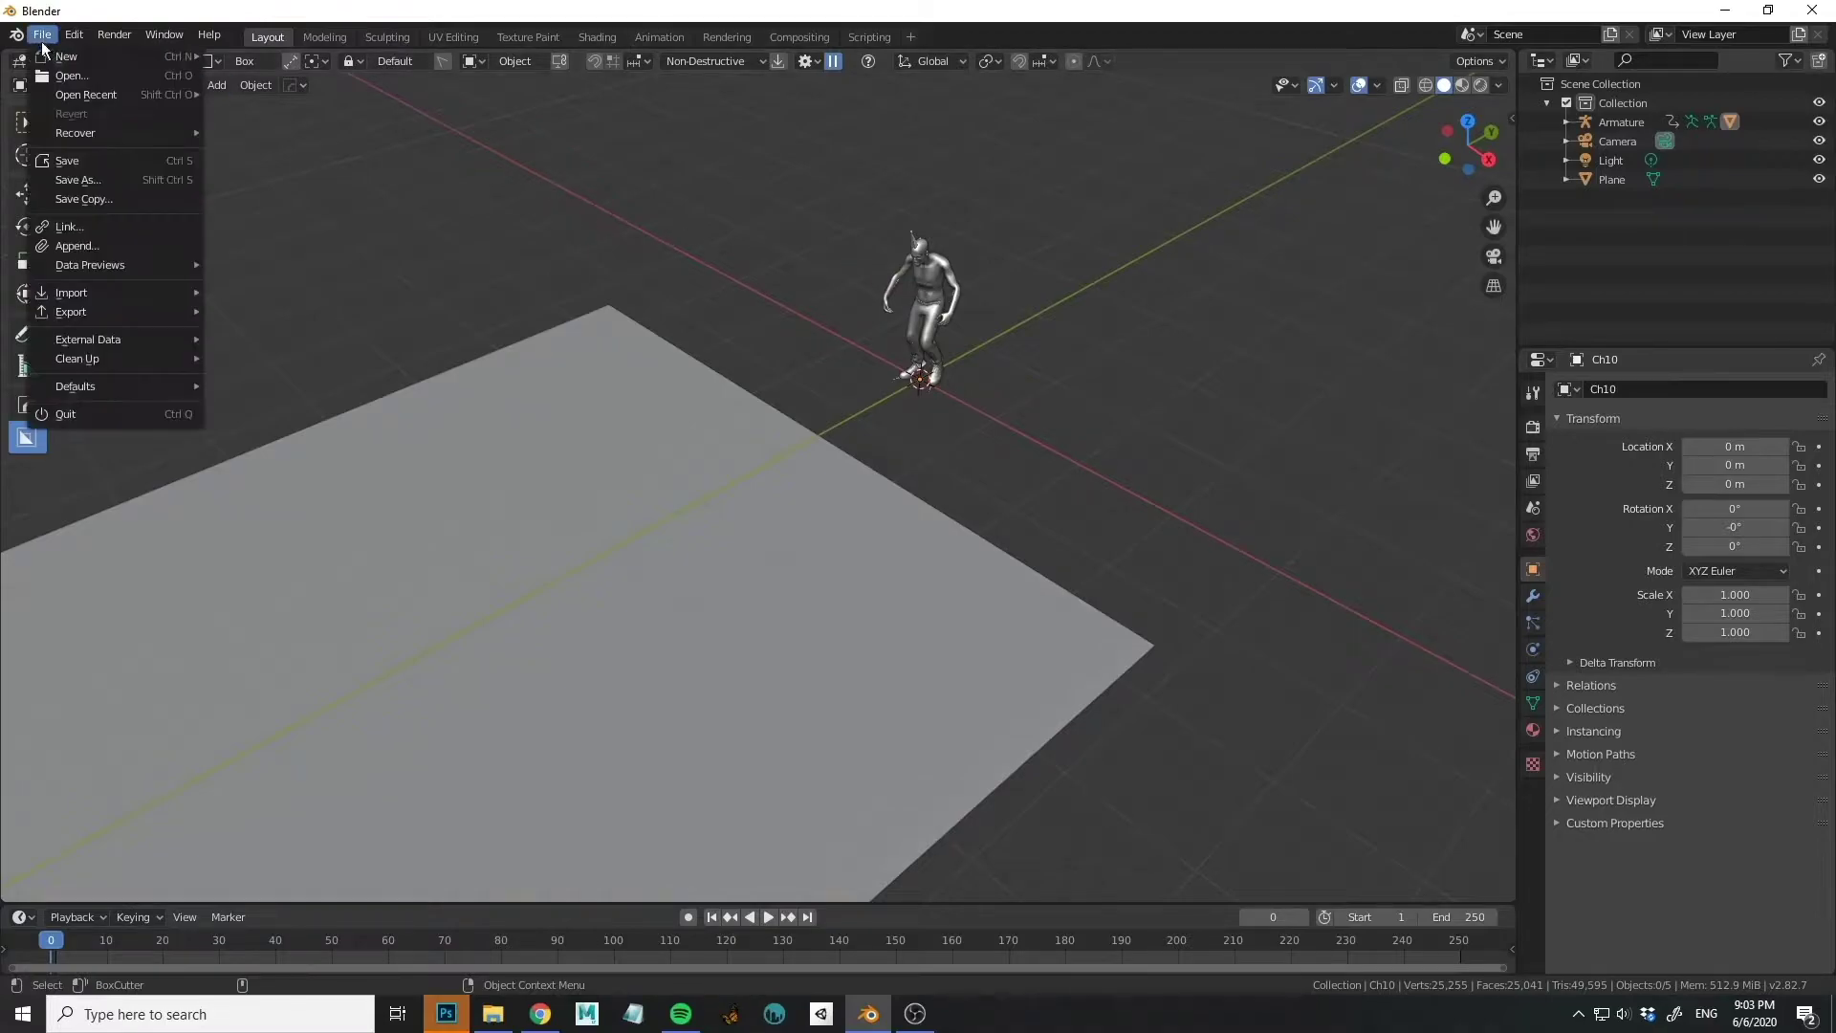
mouse_move(134, 292)
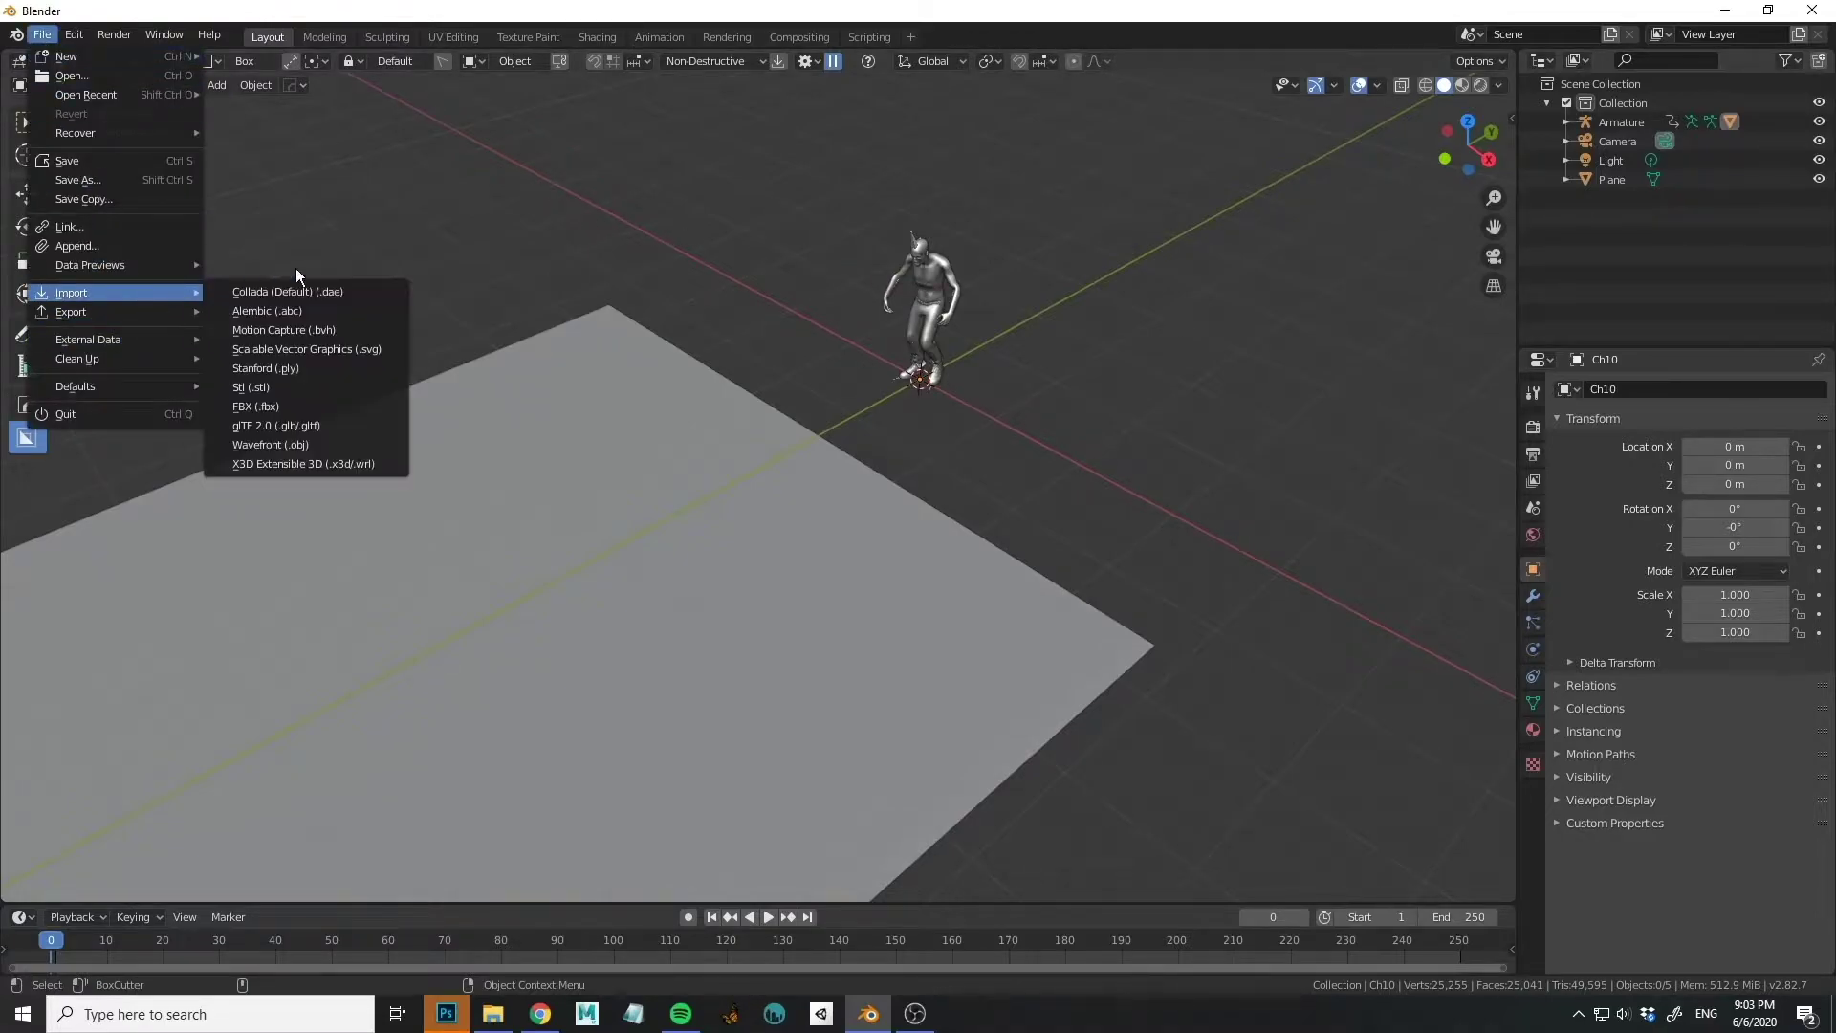
left_click(301, 407)
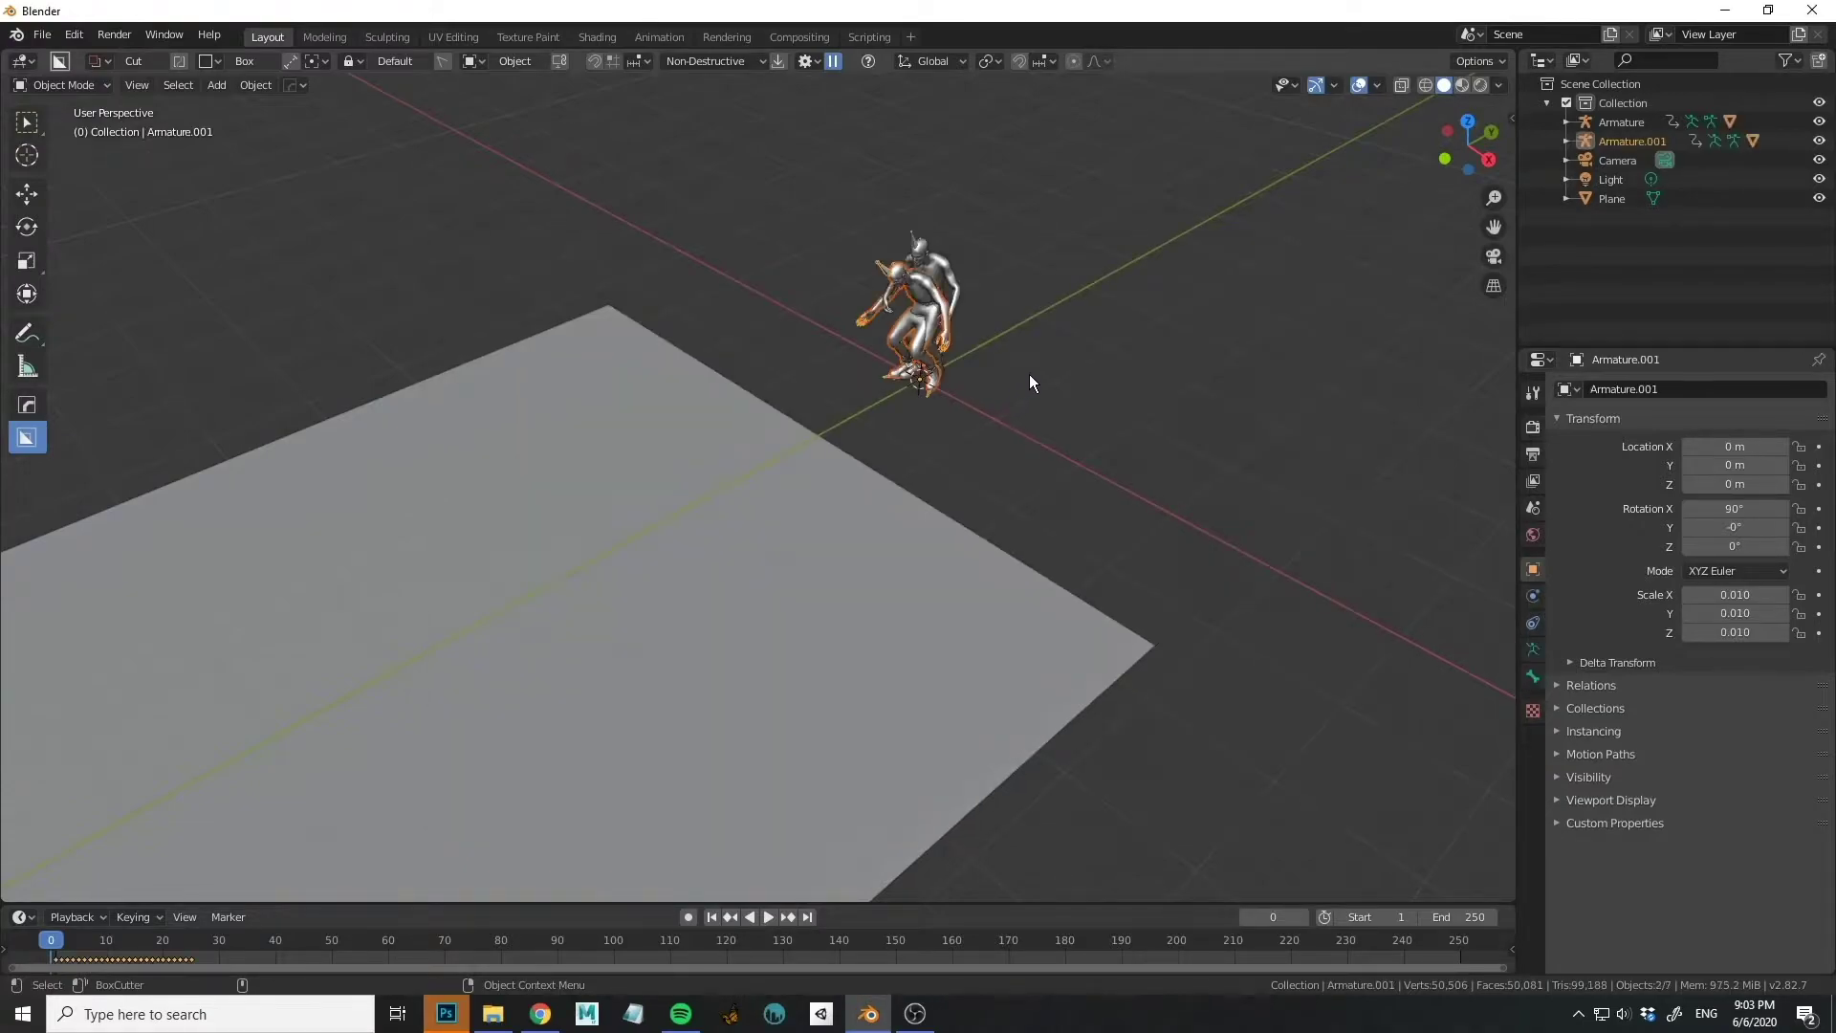
key("g")
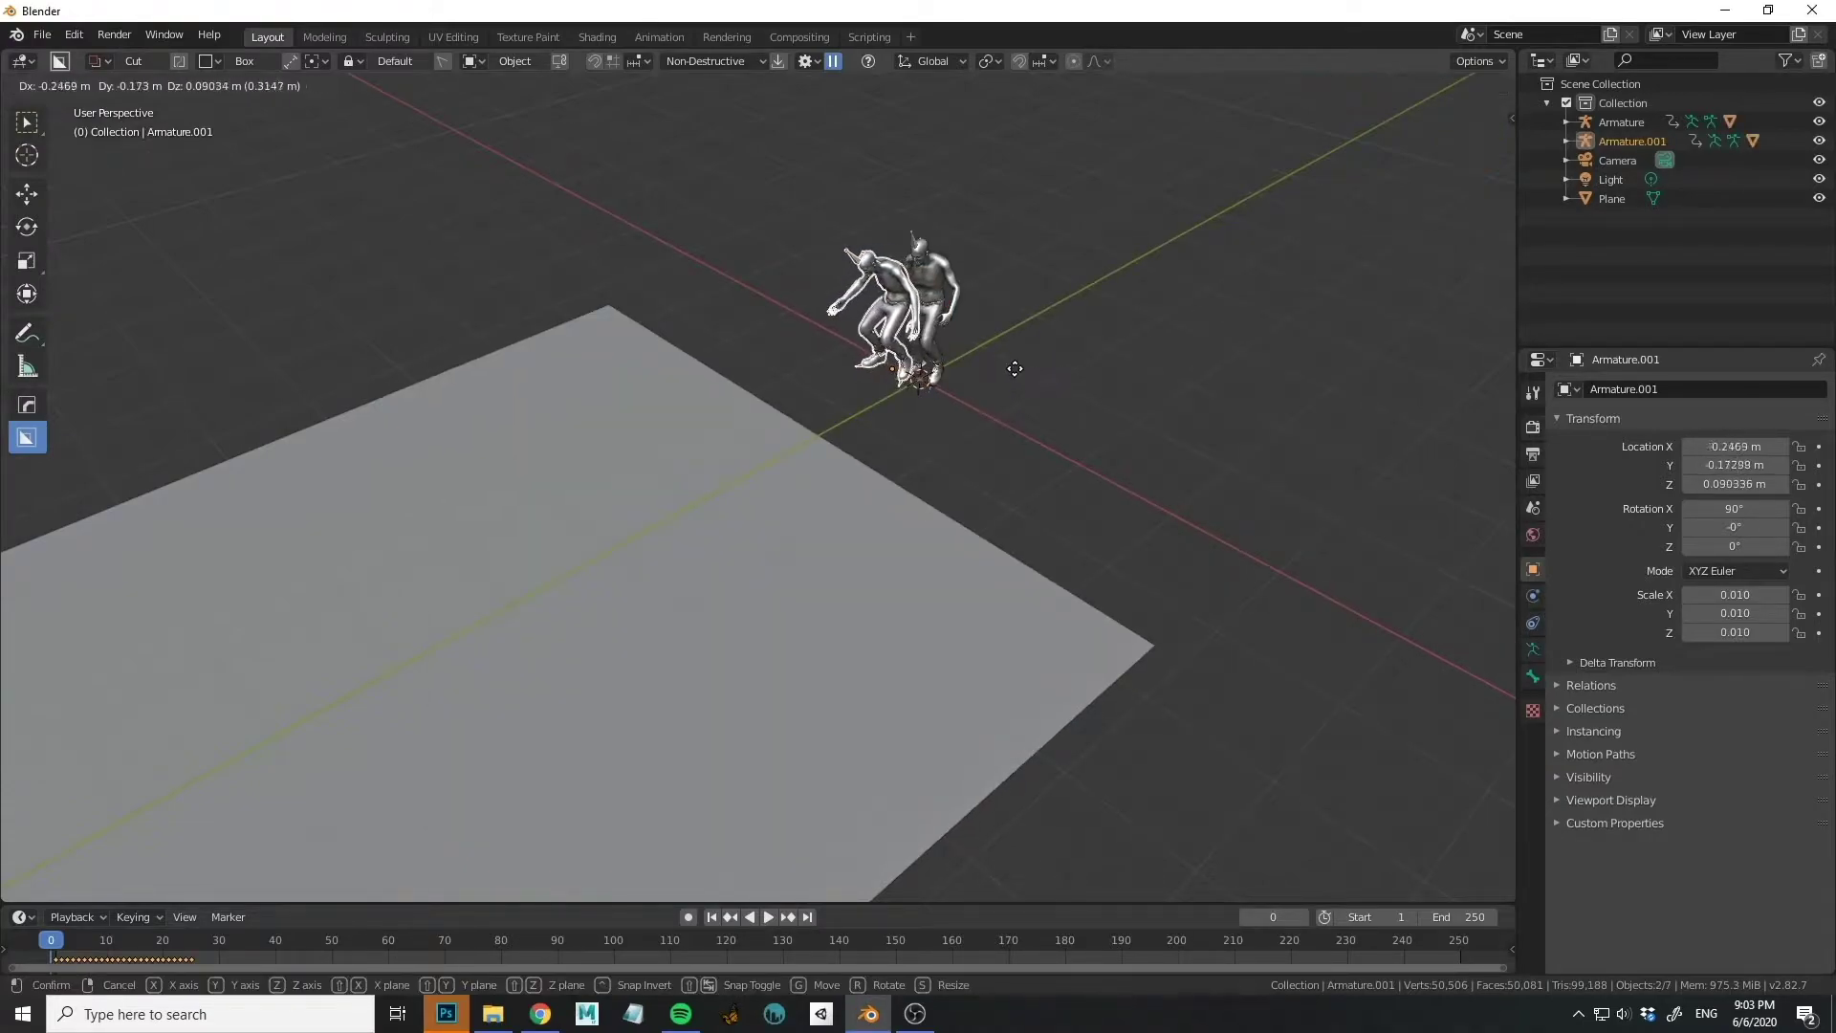
left_click(1001, 371)
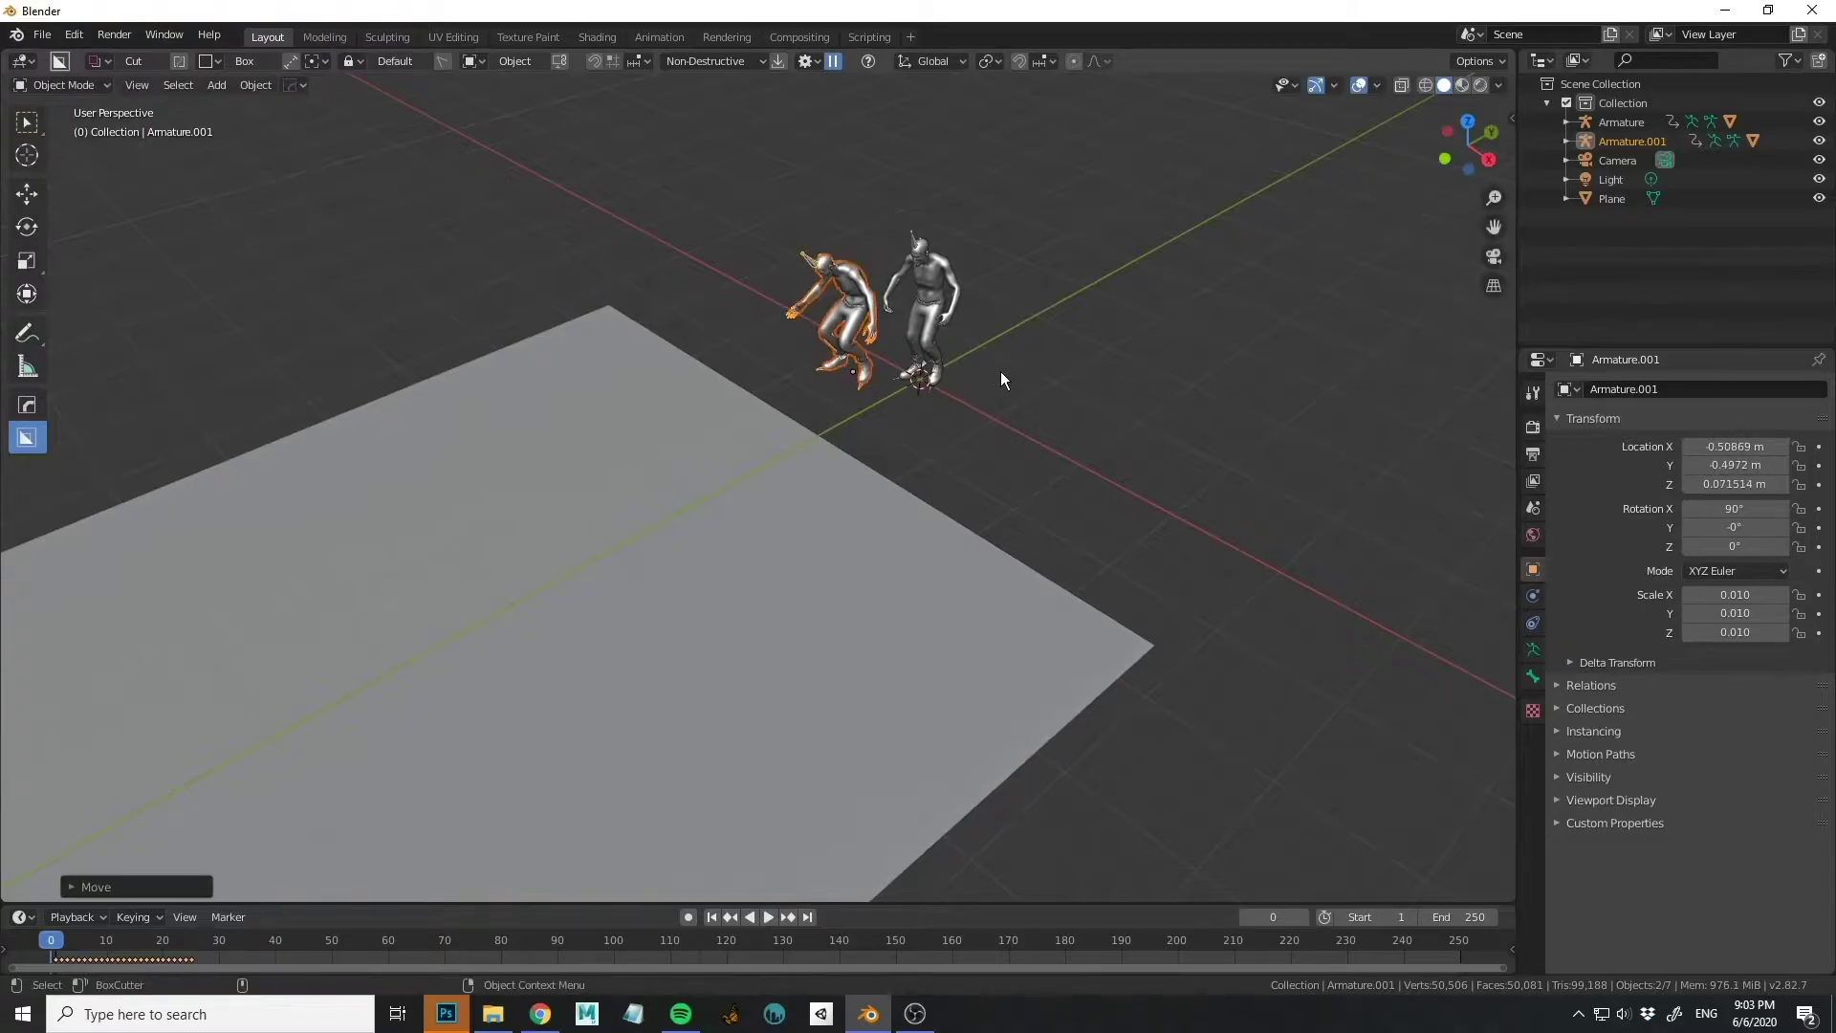
Move the plane horizontally farther from both zombies, to about -7.19 m in Y.
mouse_move(1001, 371)
middle_mouse_down()
mouse_move(1048, 348)
mouse_move(1001, 369)
middle_mouse_up()
scroll(1002, 370, "down", 3)
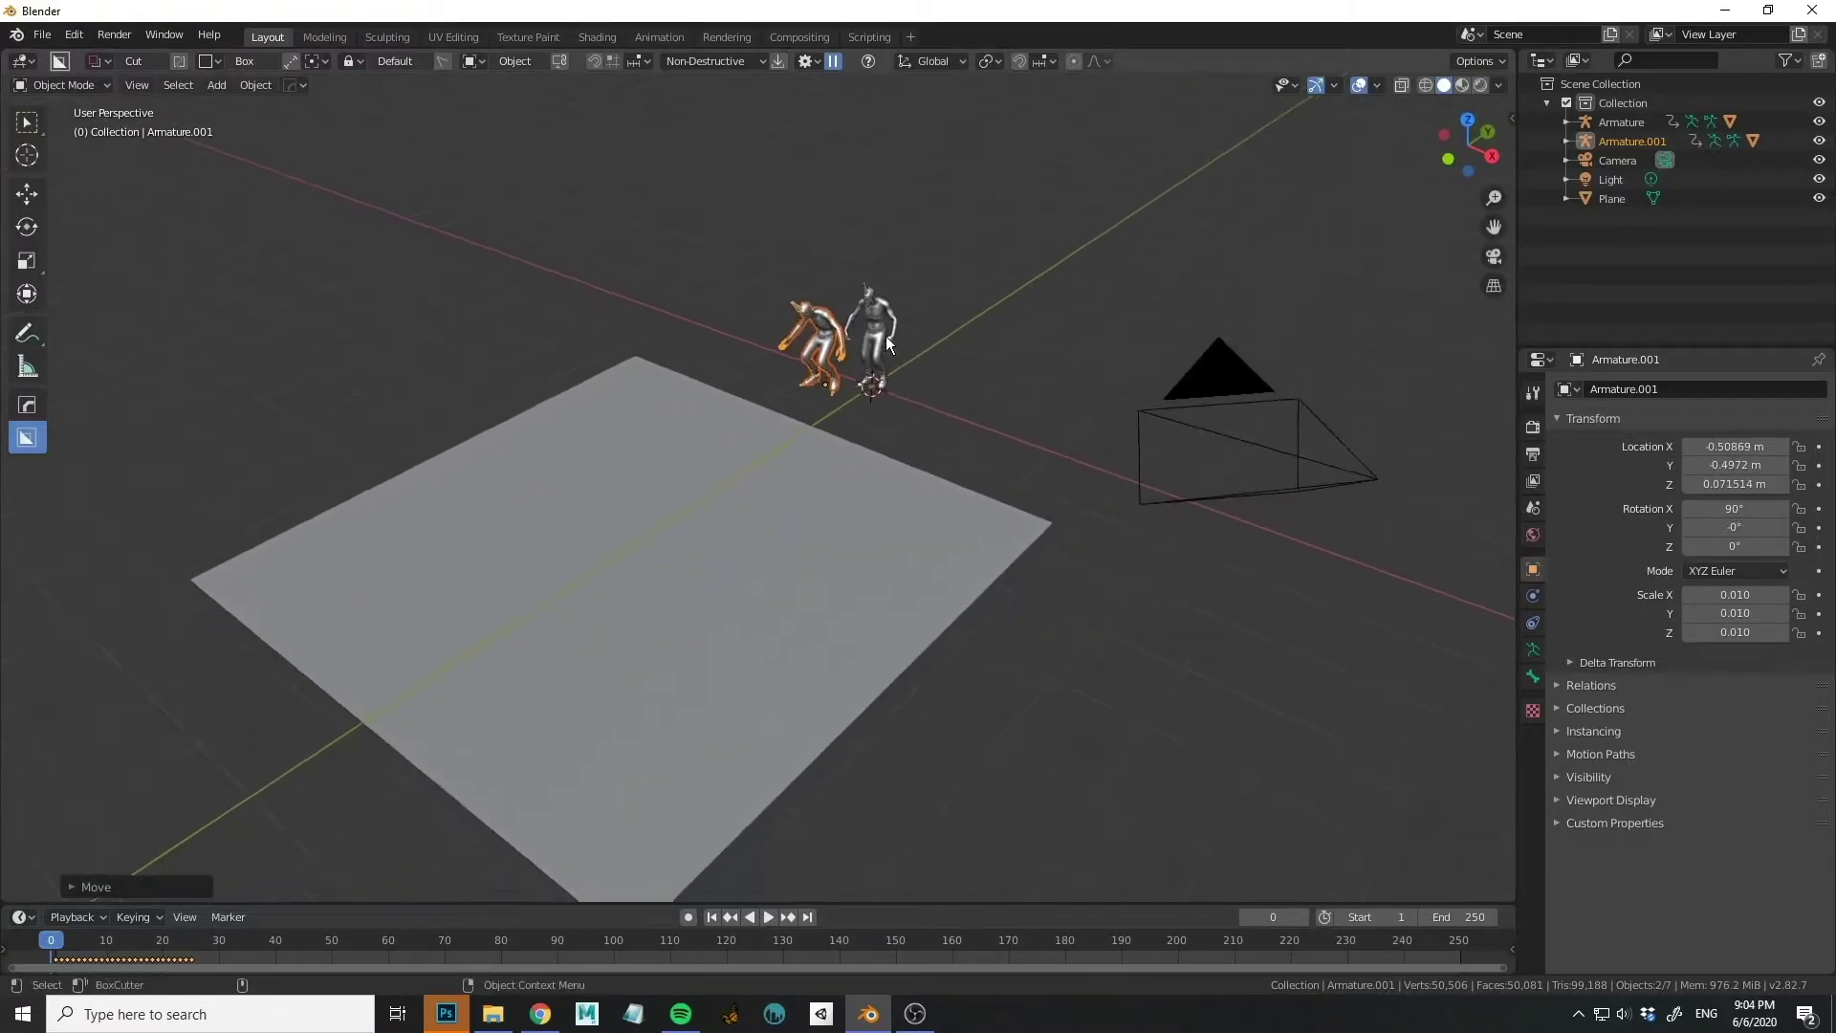
left_click(783, 469)
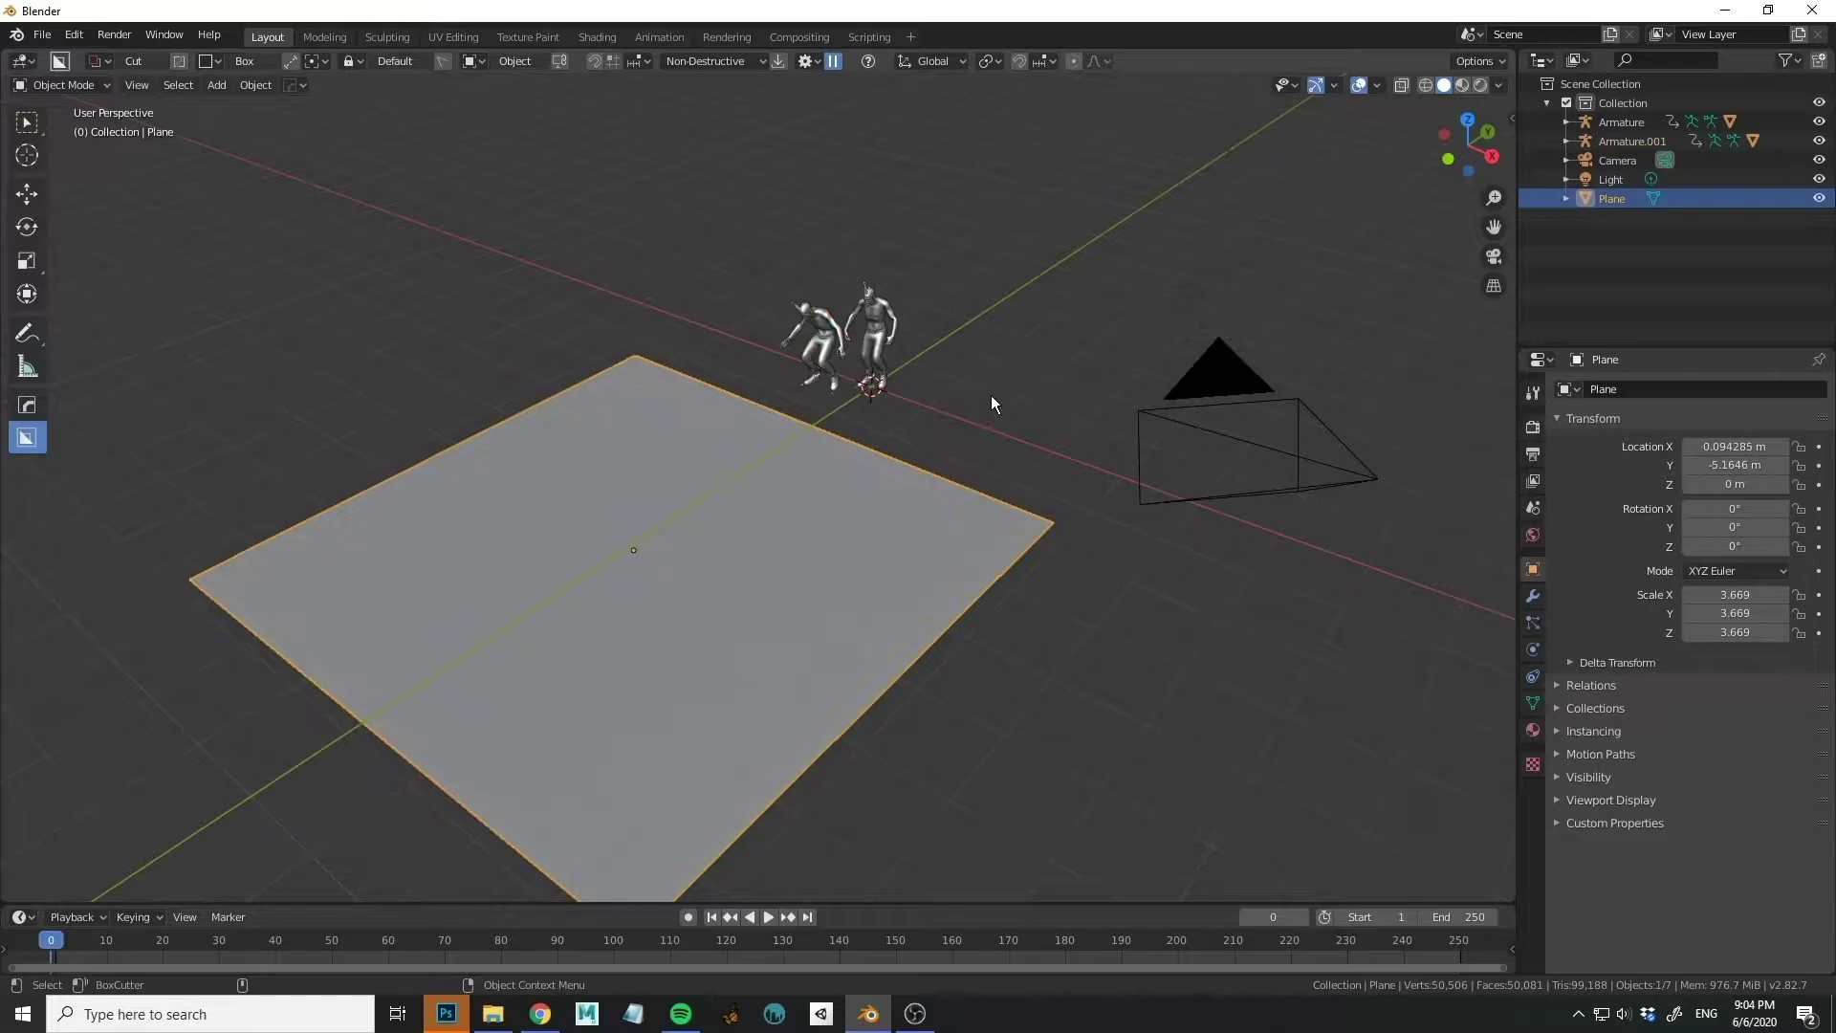
key("g")
key("shift+z")
key("shift+z")
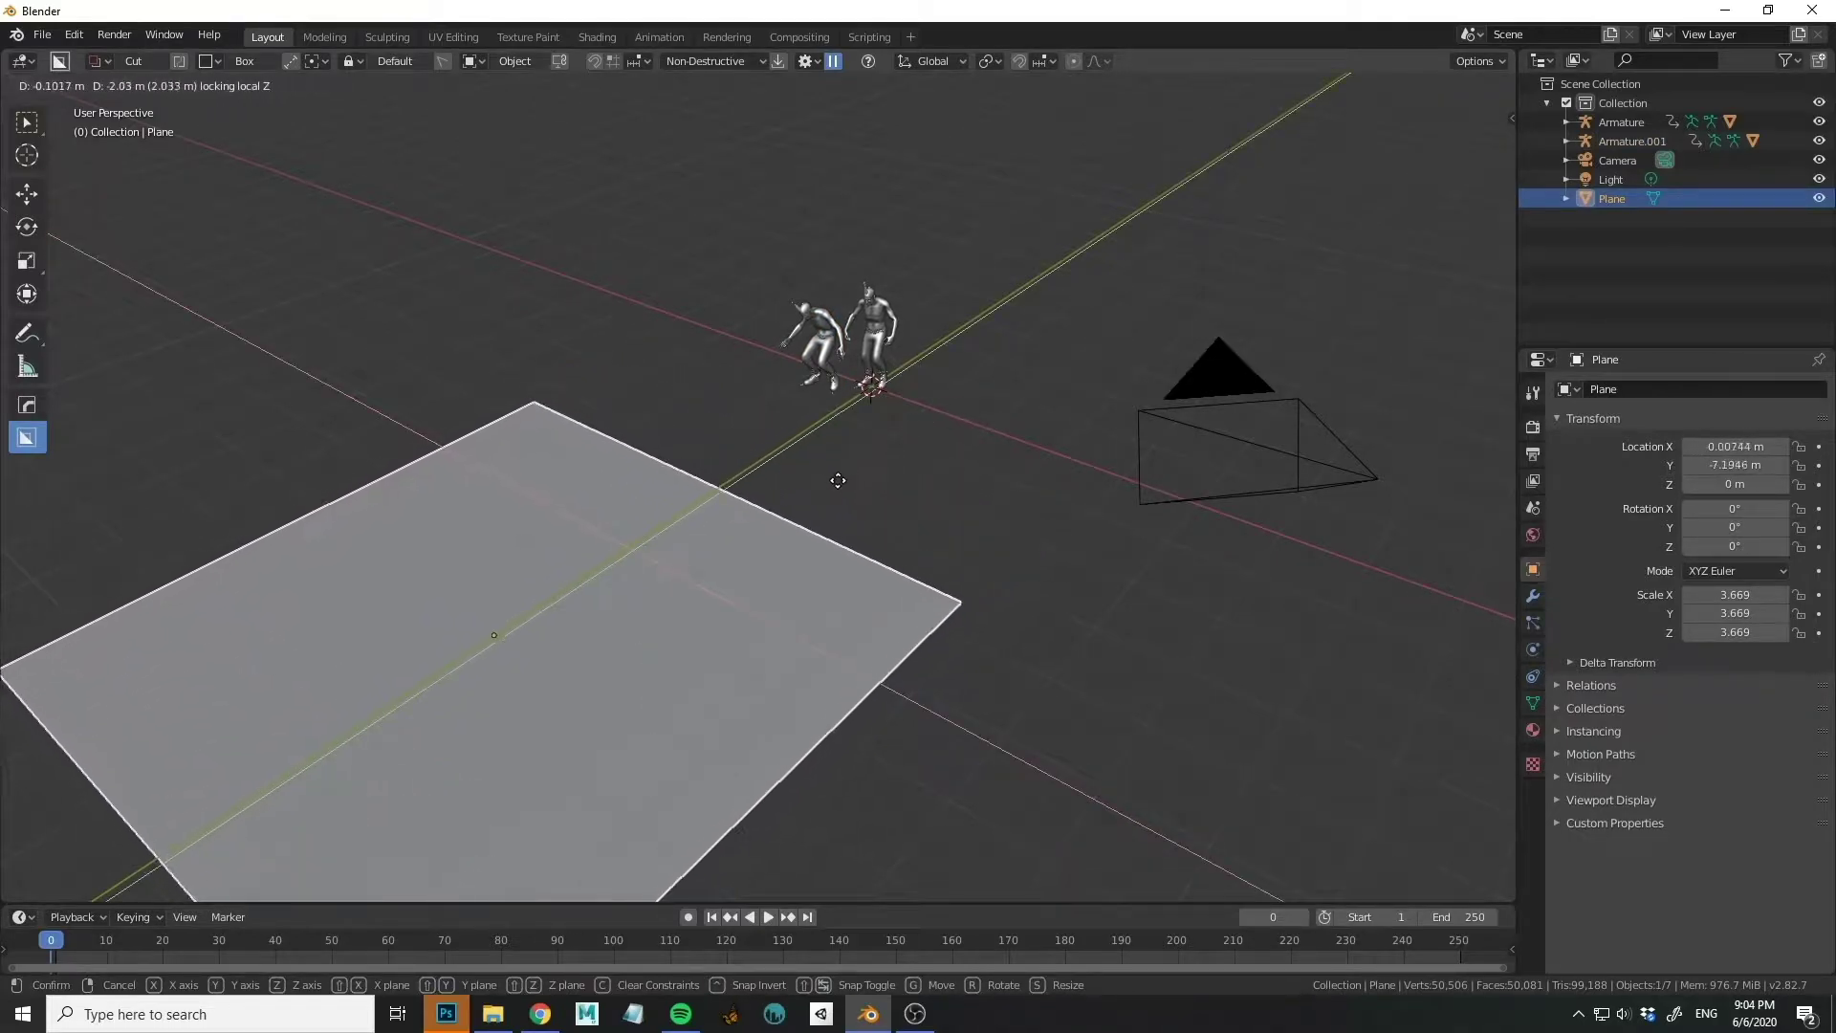
left_click(410, 652)
Scale the ground plane up to about 4.46.
middle_click_drag(394, 672, 622, 531, "shift")
key("s")
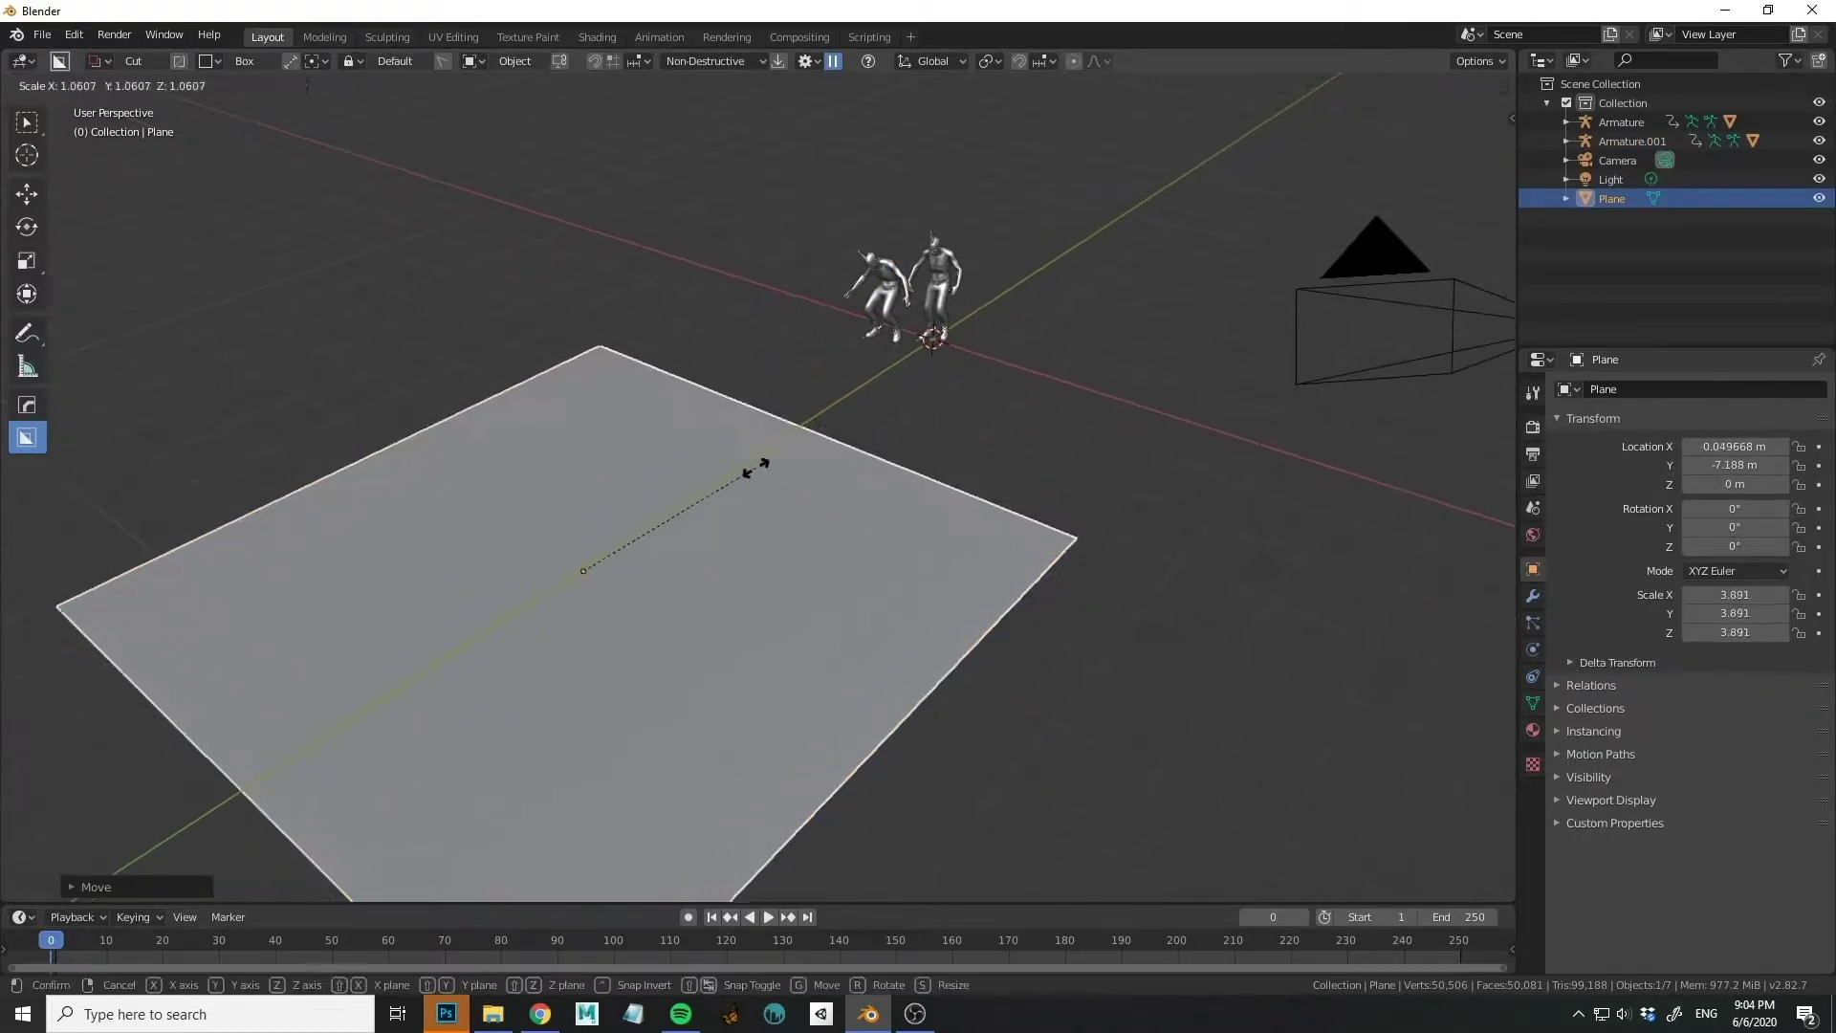
left_click(815, 432)
Duplicate the running zombie's Ch10.001 mesh under Armature.001, leaving the copy at the original's position.
middle_click_drag(947, 255, 874, 333, "alt")
right_click_drag(874, 333, 985, 331, "alt")
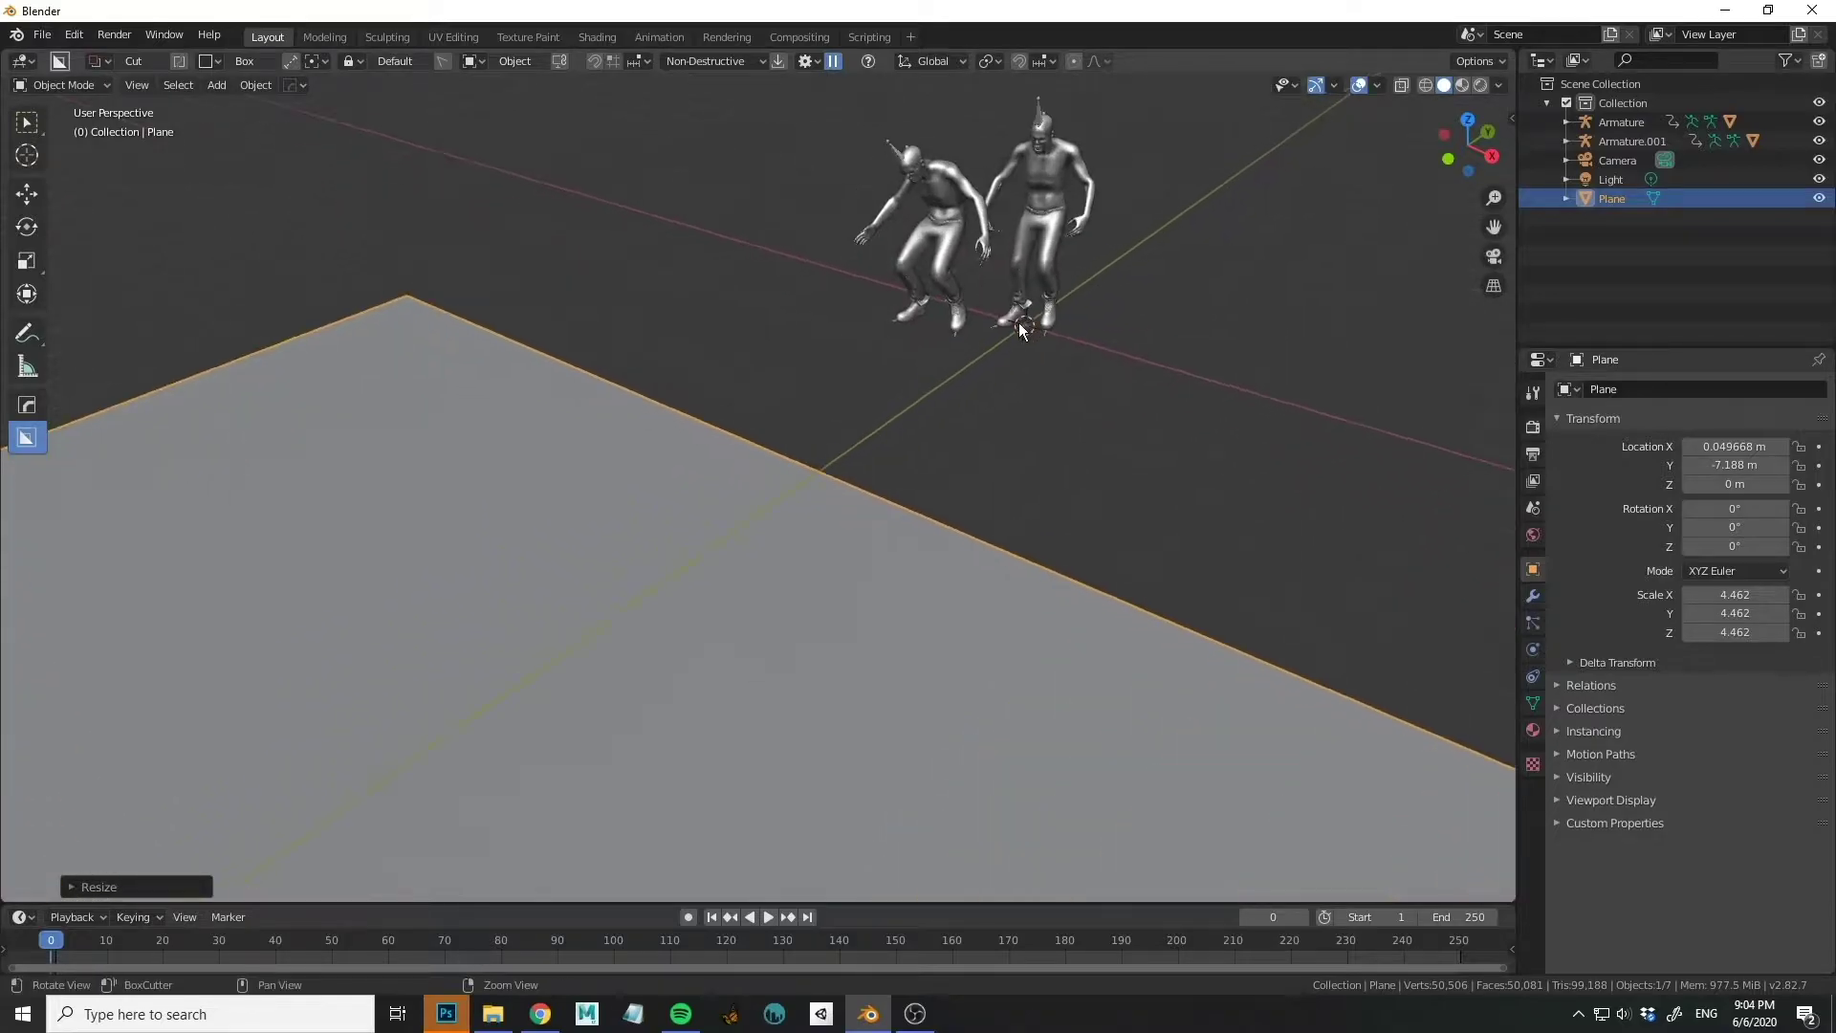
left_click_drag(986, 331, 931, 355, "alt")
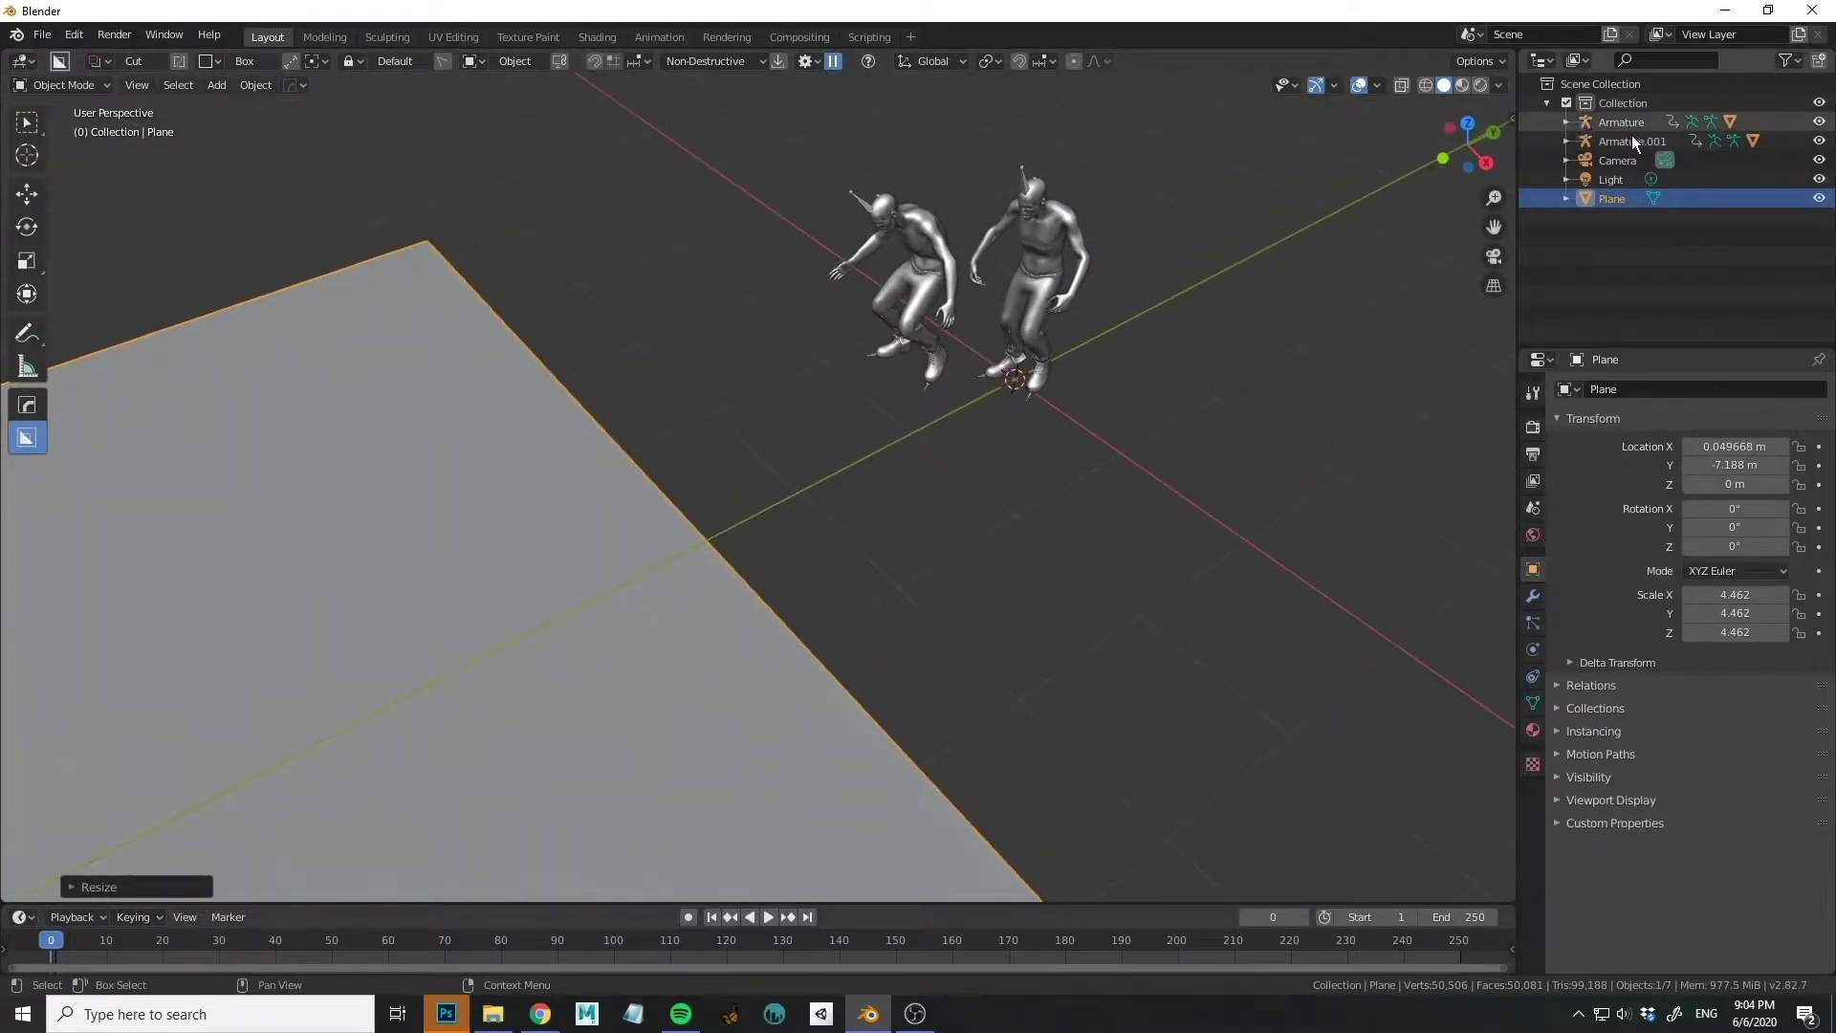
left_click(1582, 139)
left_click(1568, 141)
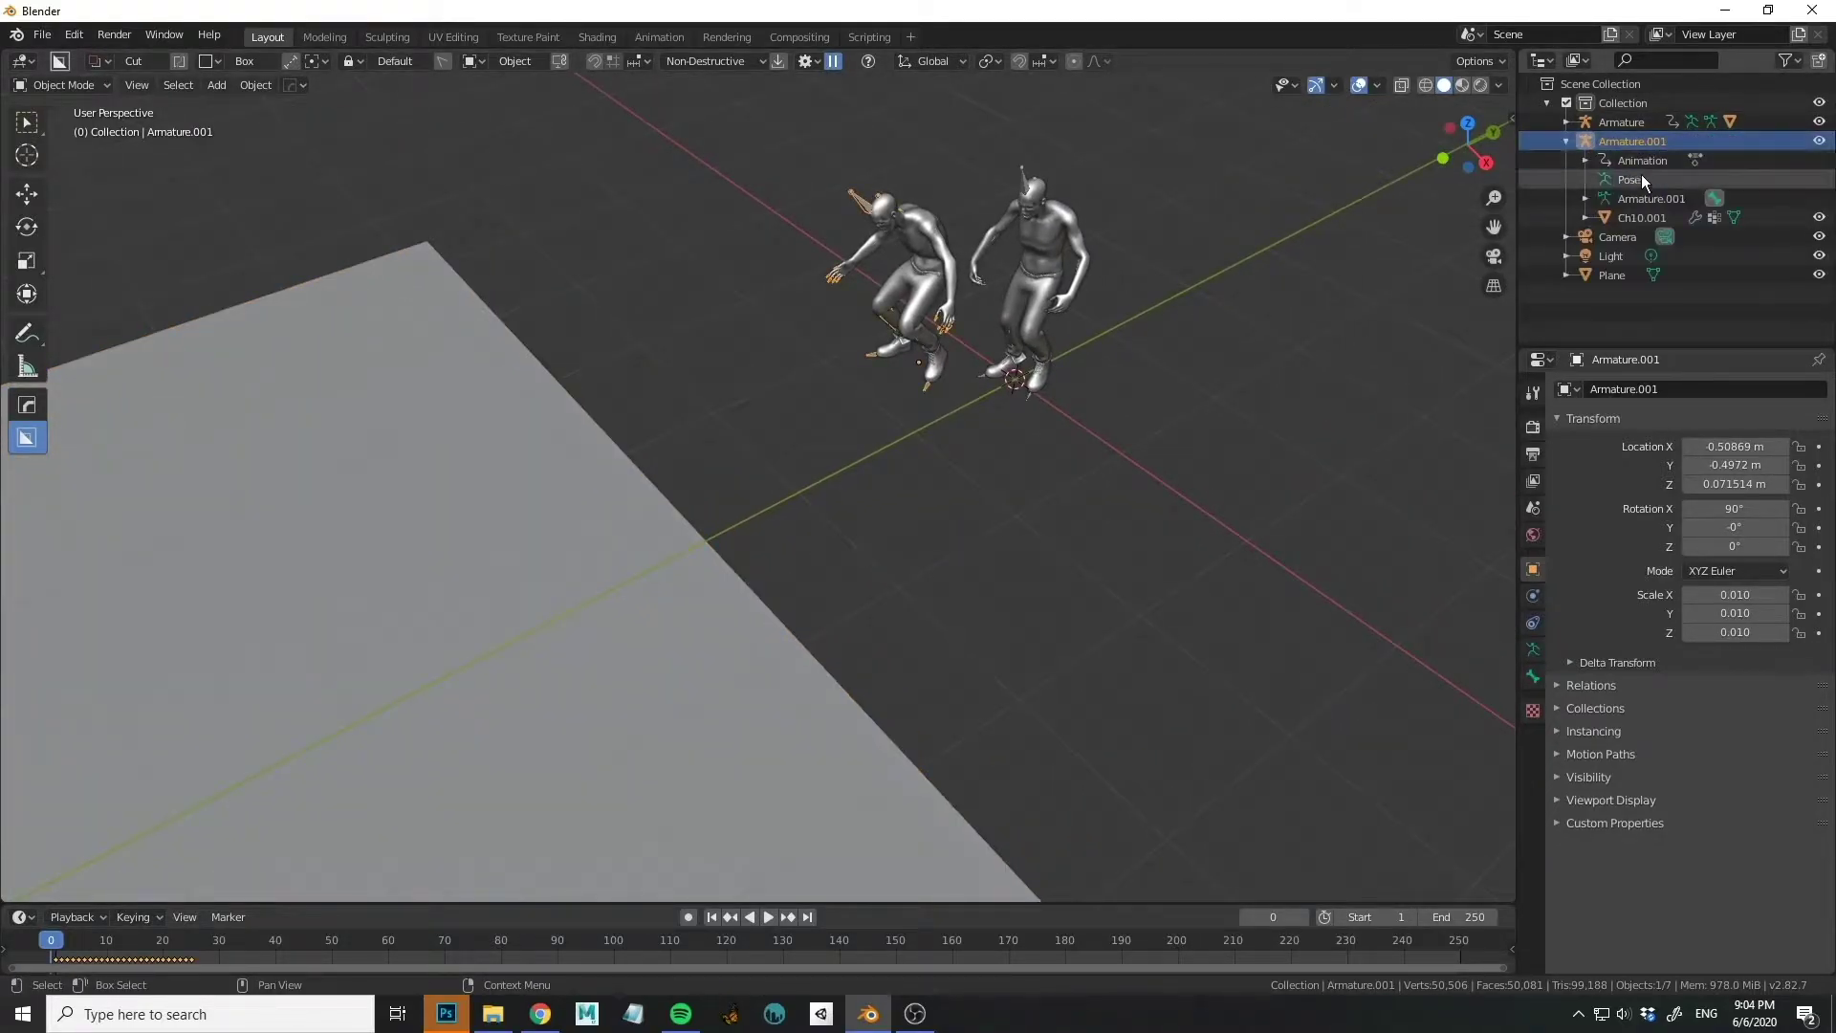
left_click(1643, 218)
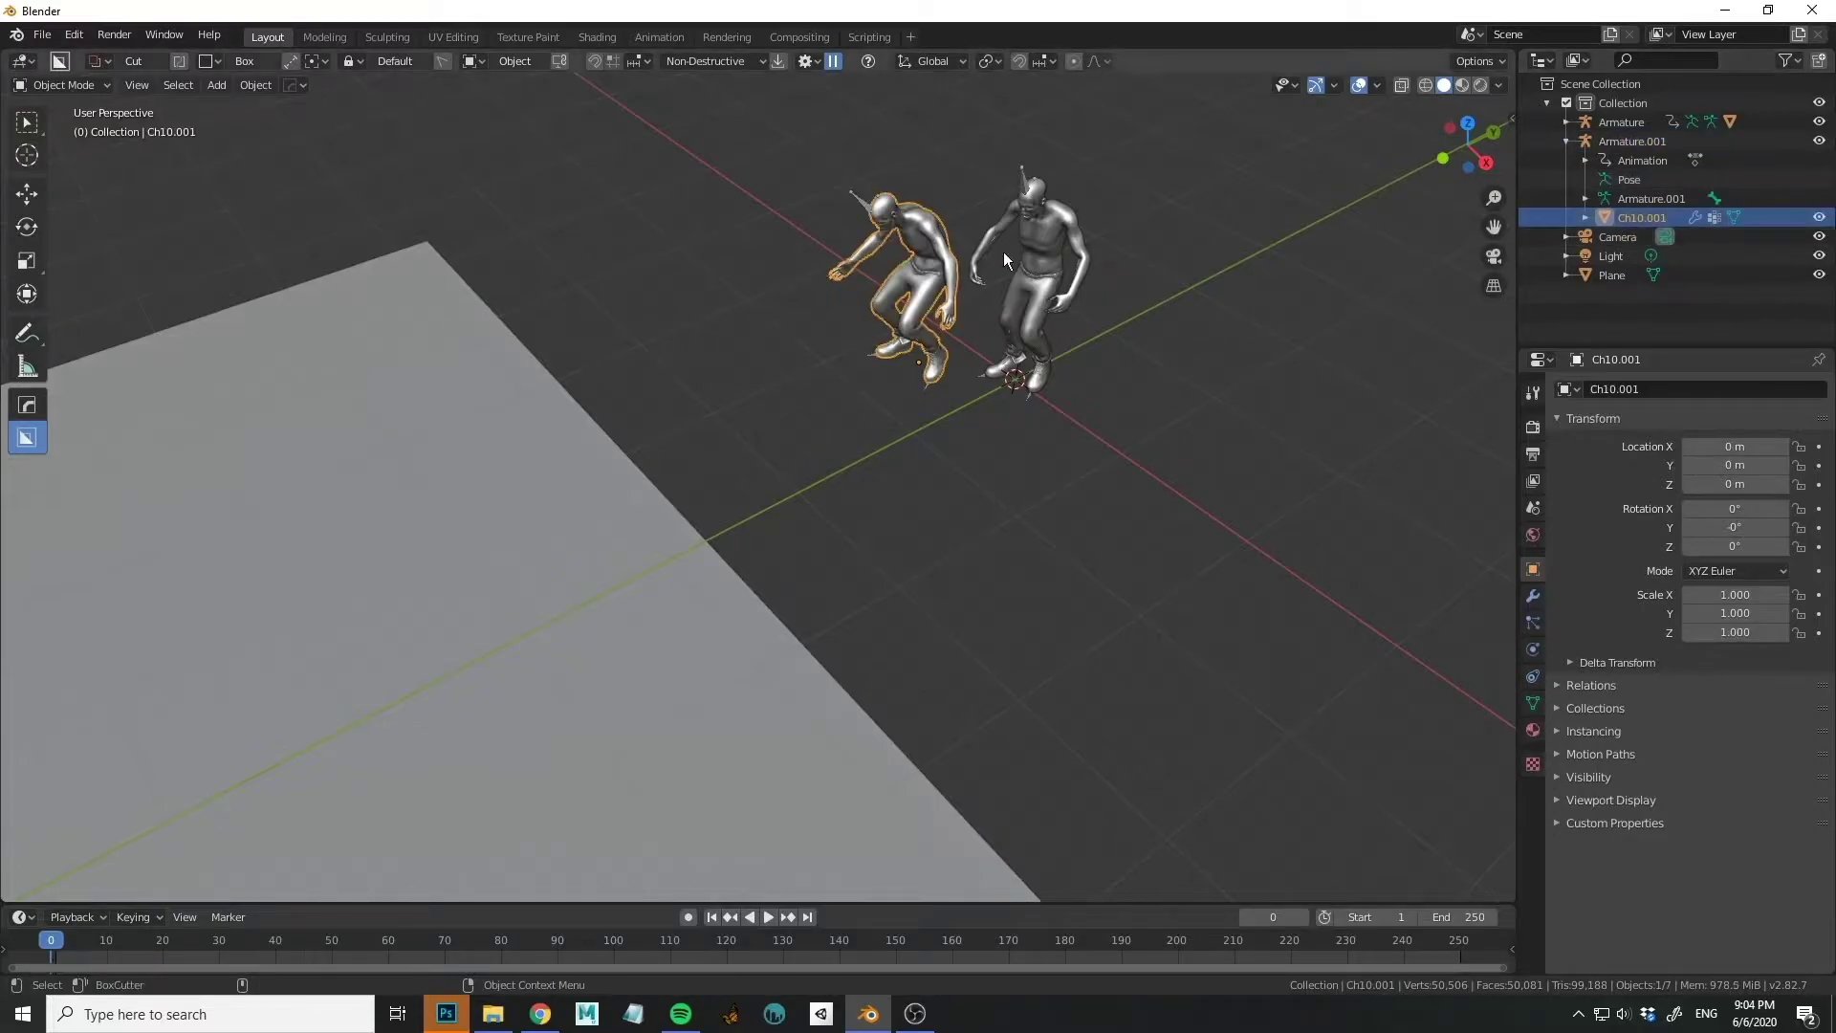
key("shift+d")
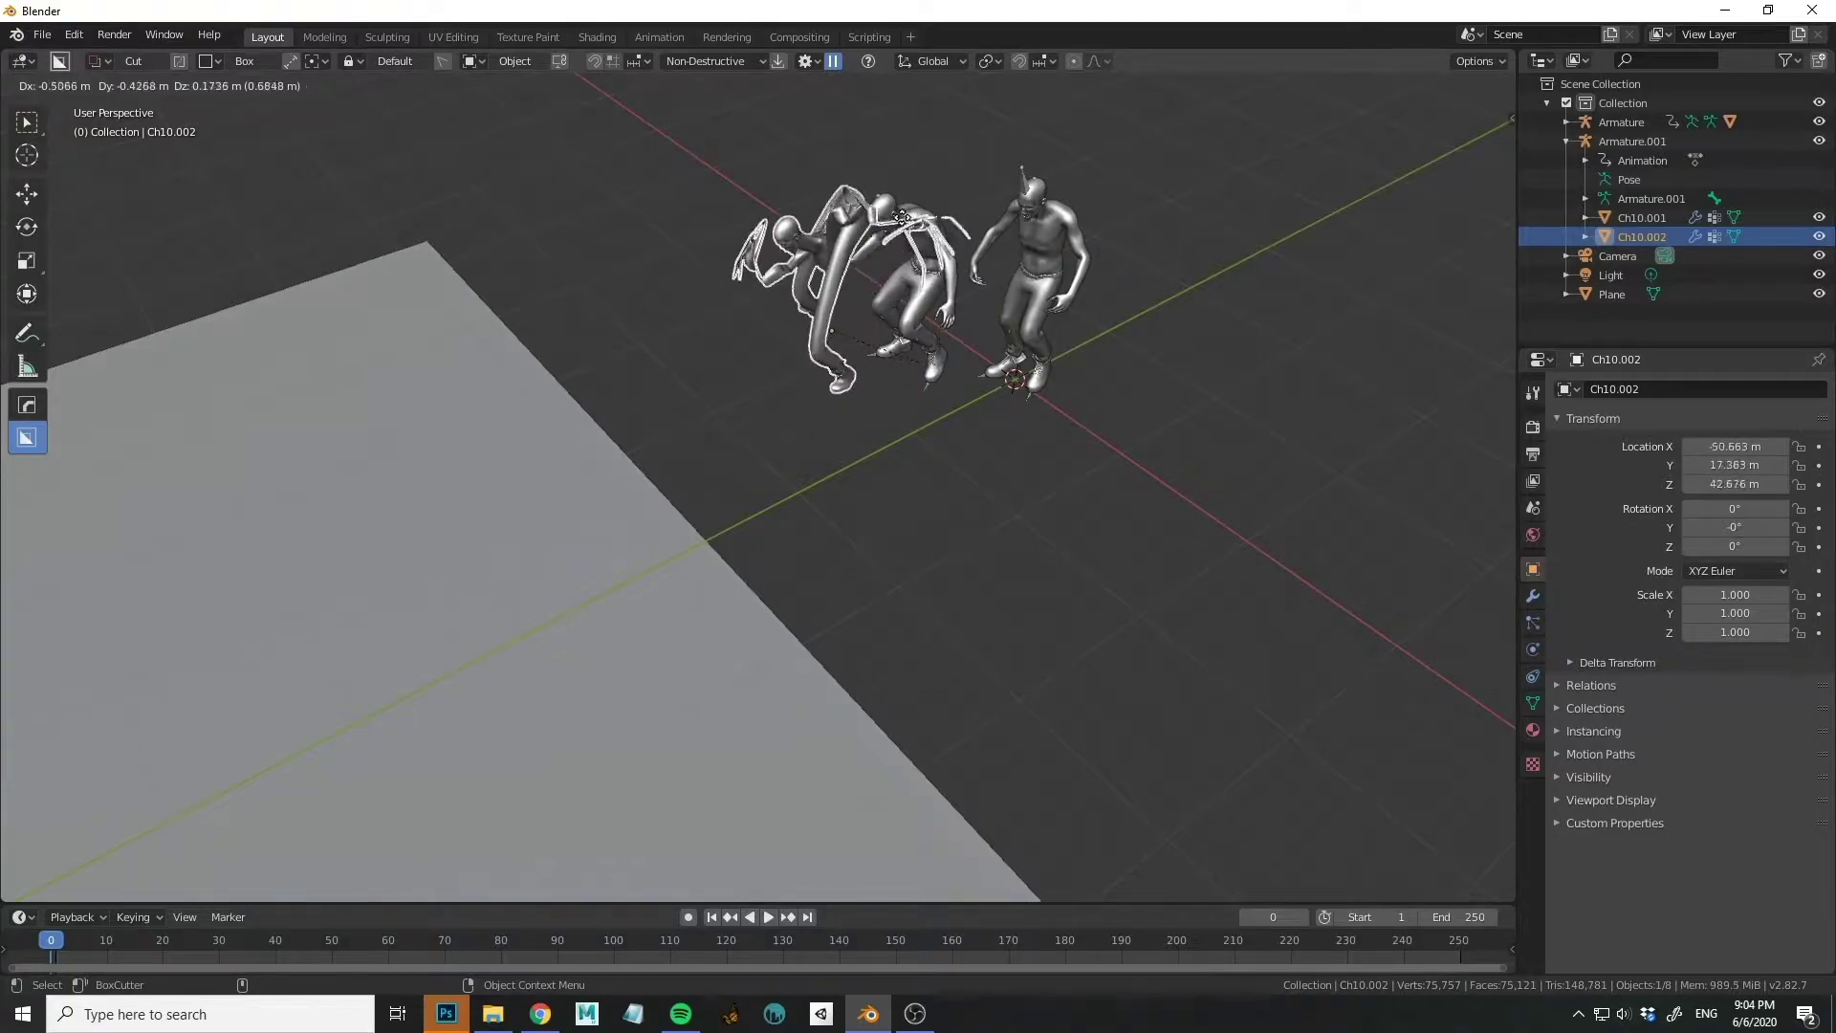
right_click(1003, 214)
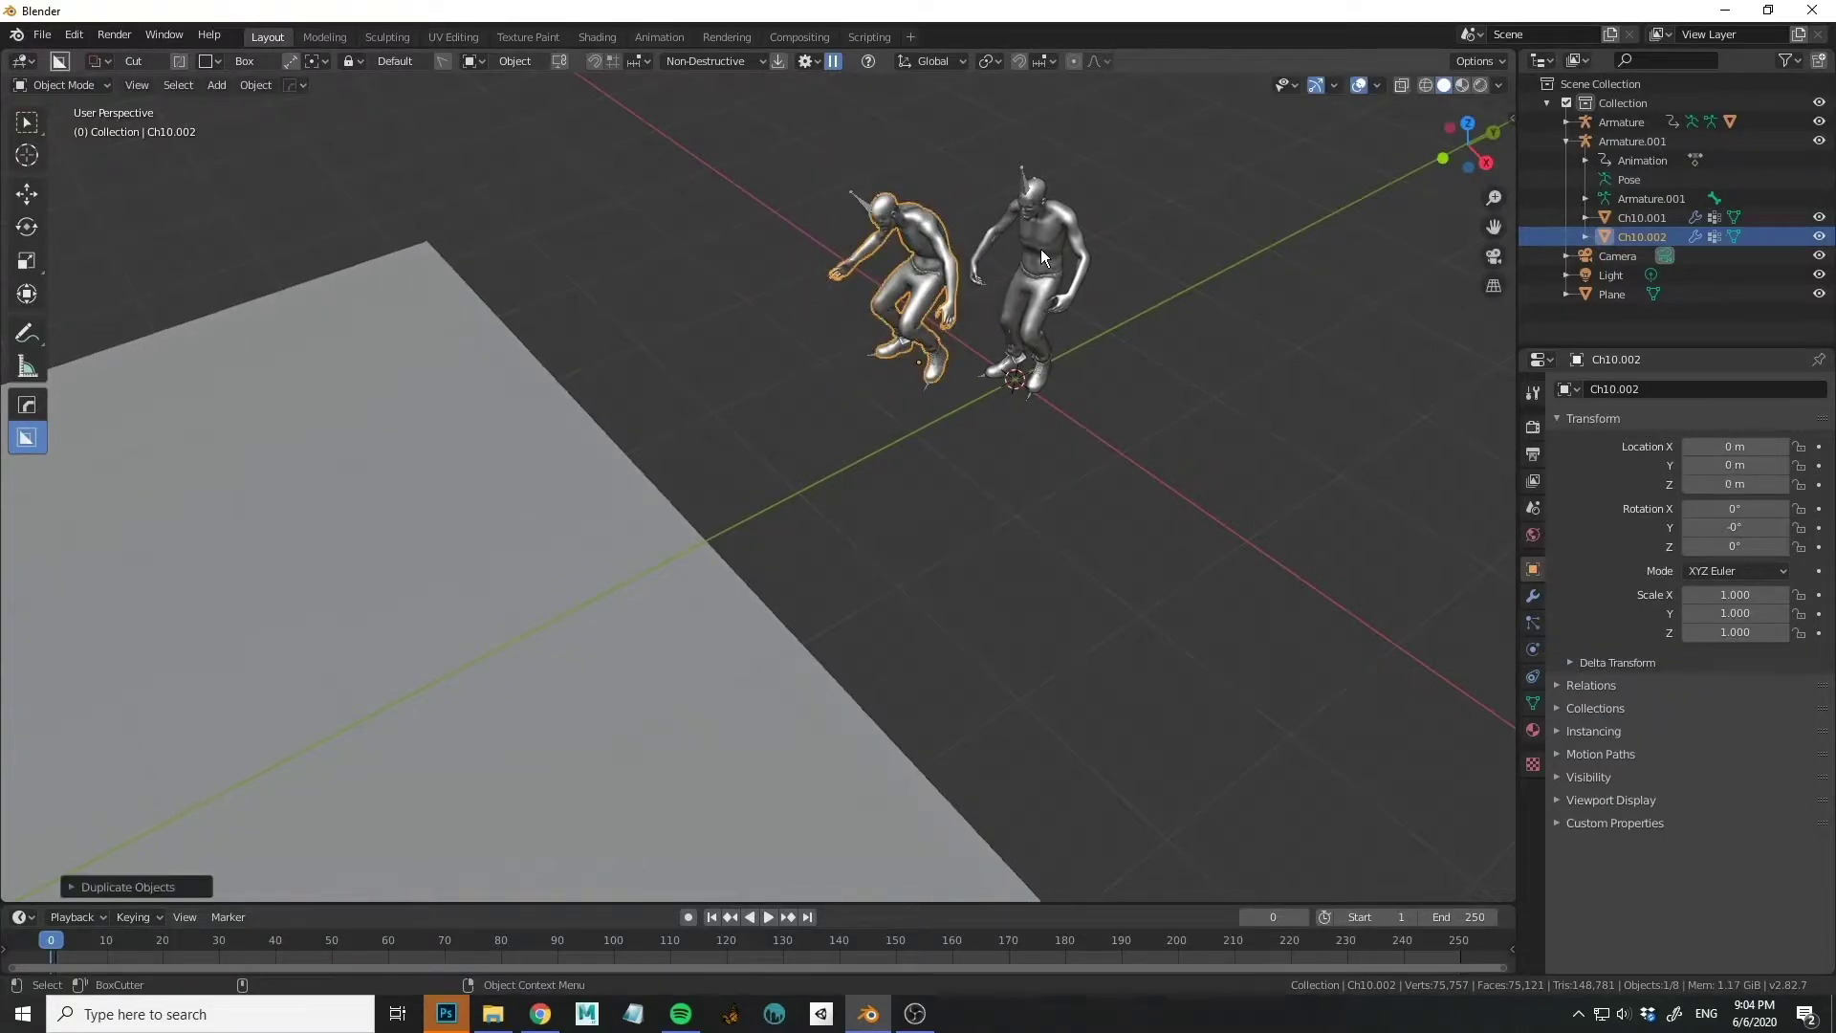
Apply the Armature modifier on the duplicated mesh Ch10.002 and move it horizontally onto the ground plane.
left_click(1532, 599)
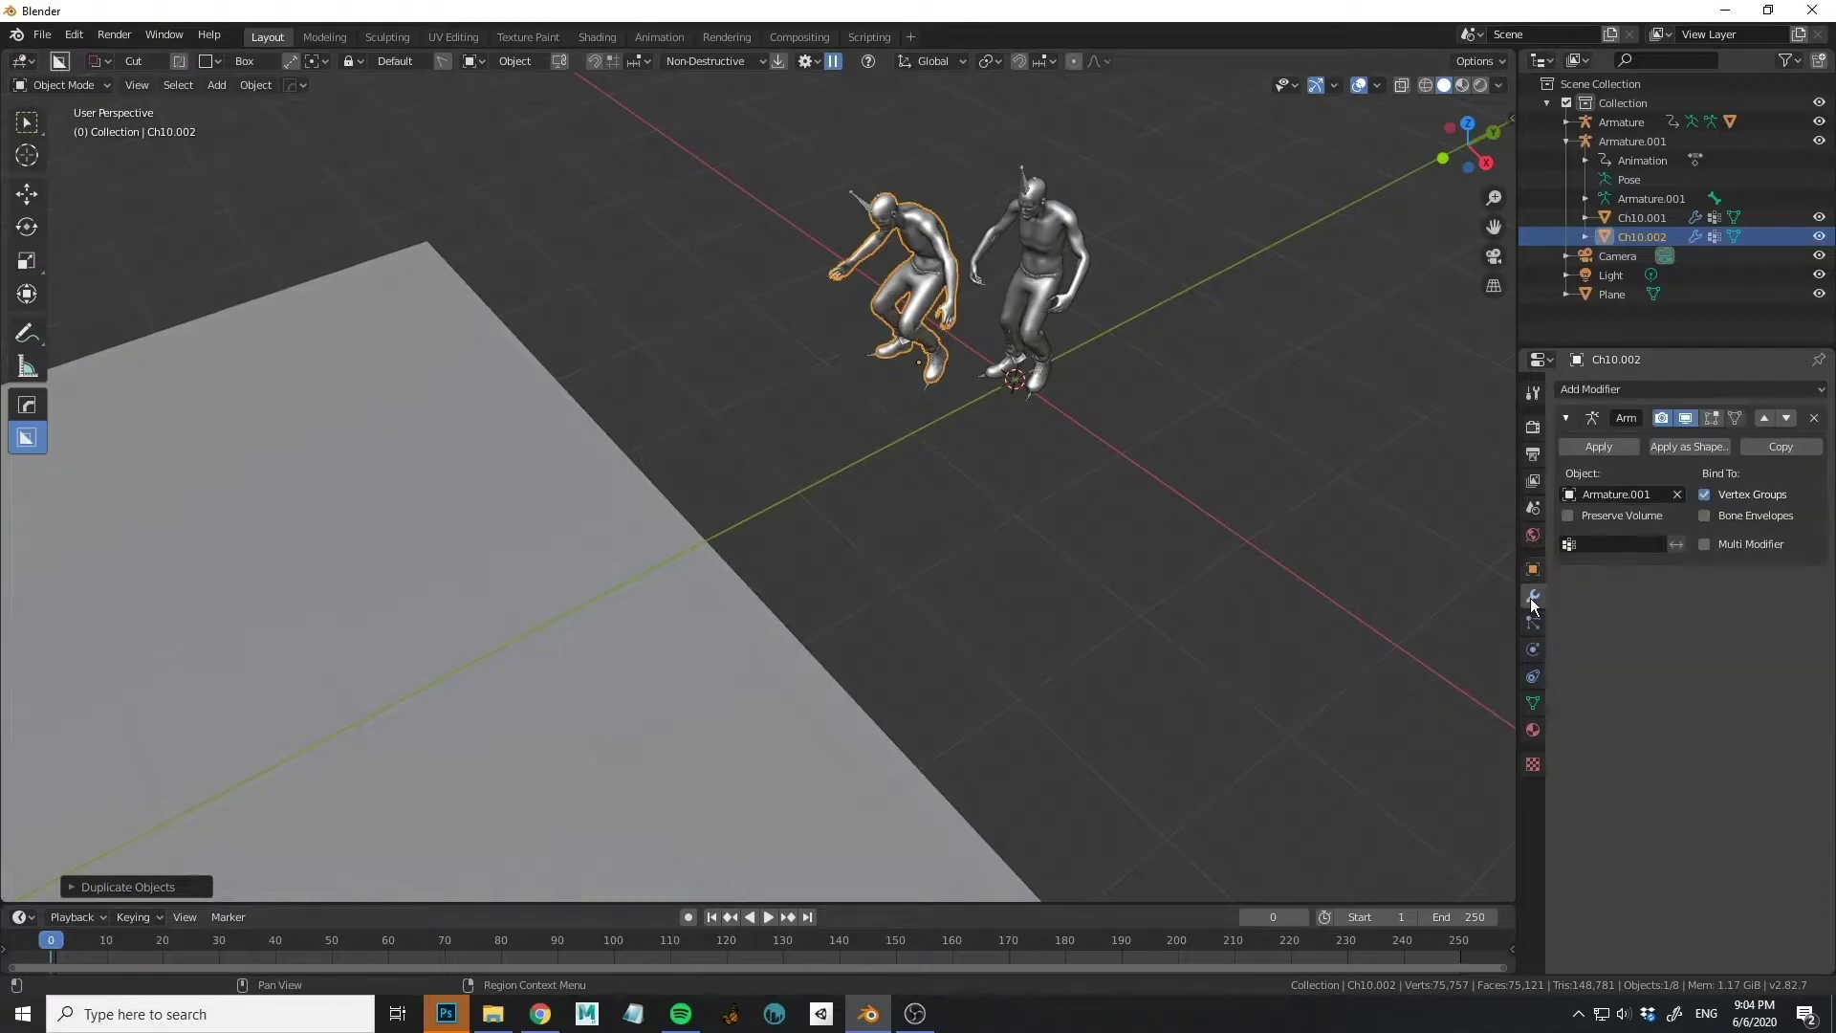
left_click(1604, 444)
key("g")
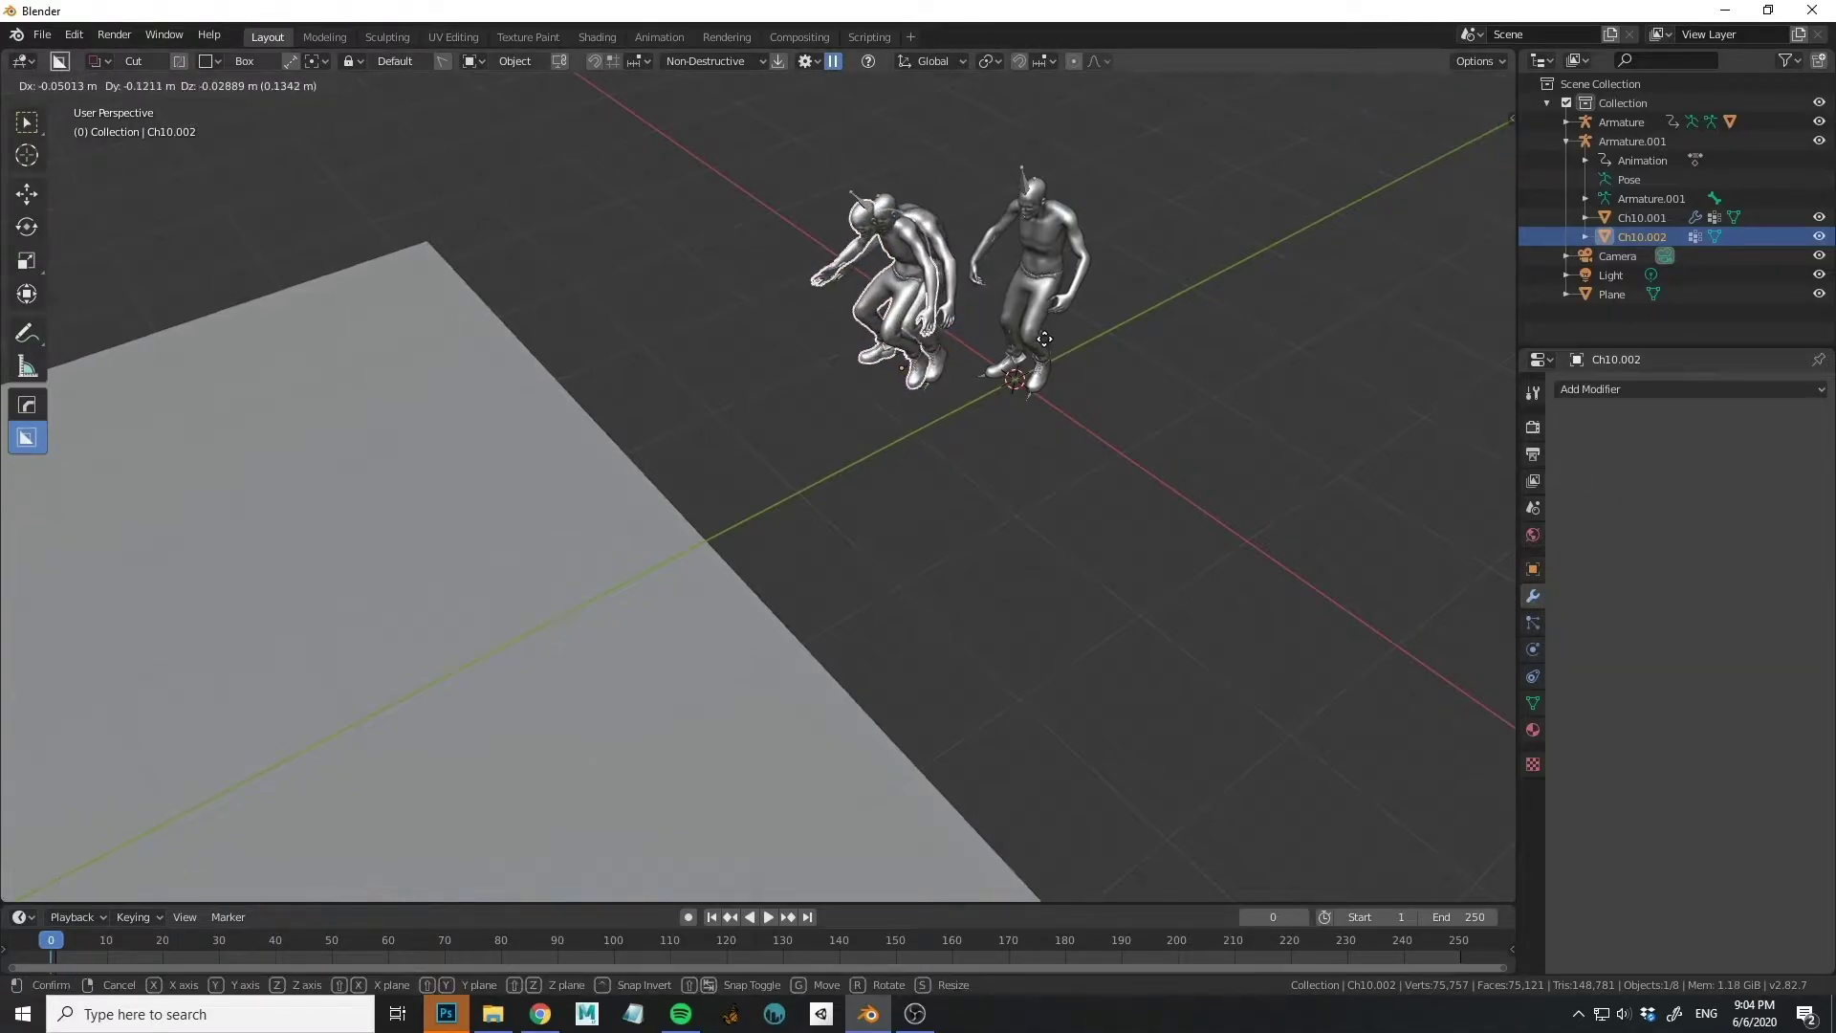
key("shift+z")
left_click(535, 588)
middle_click_drag(564, 554, 747, 310)
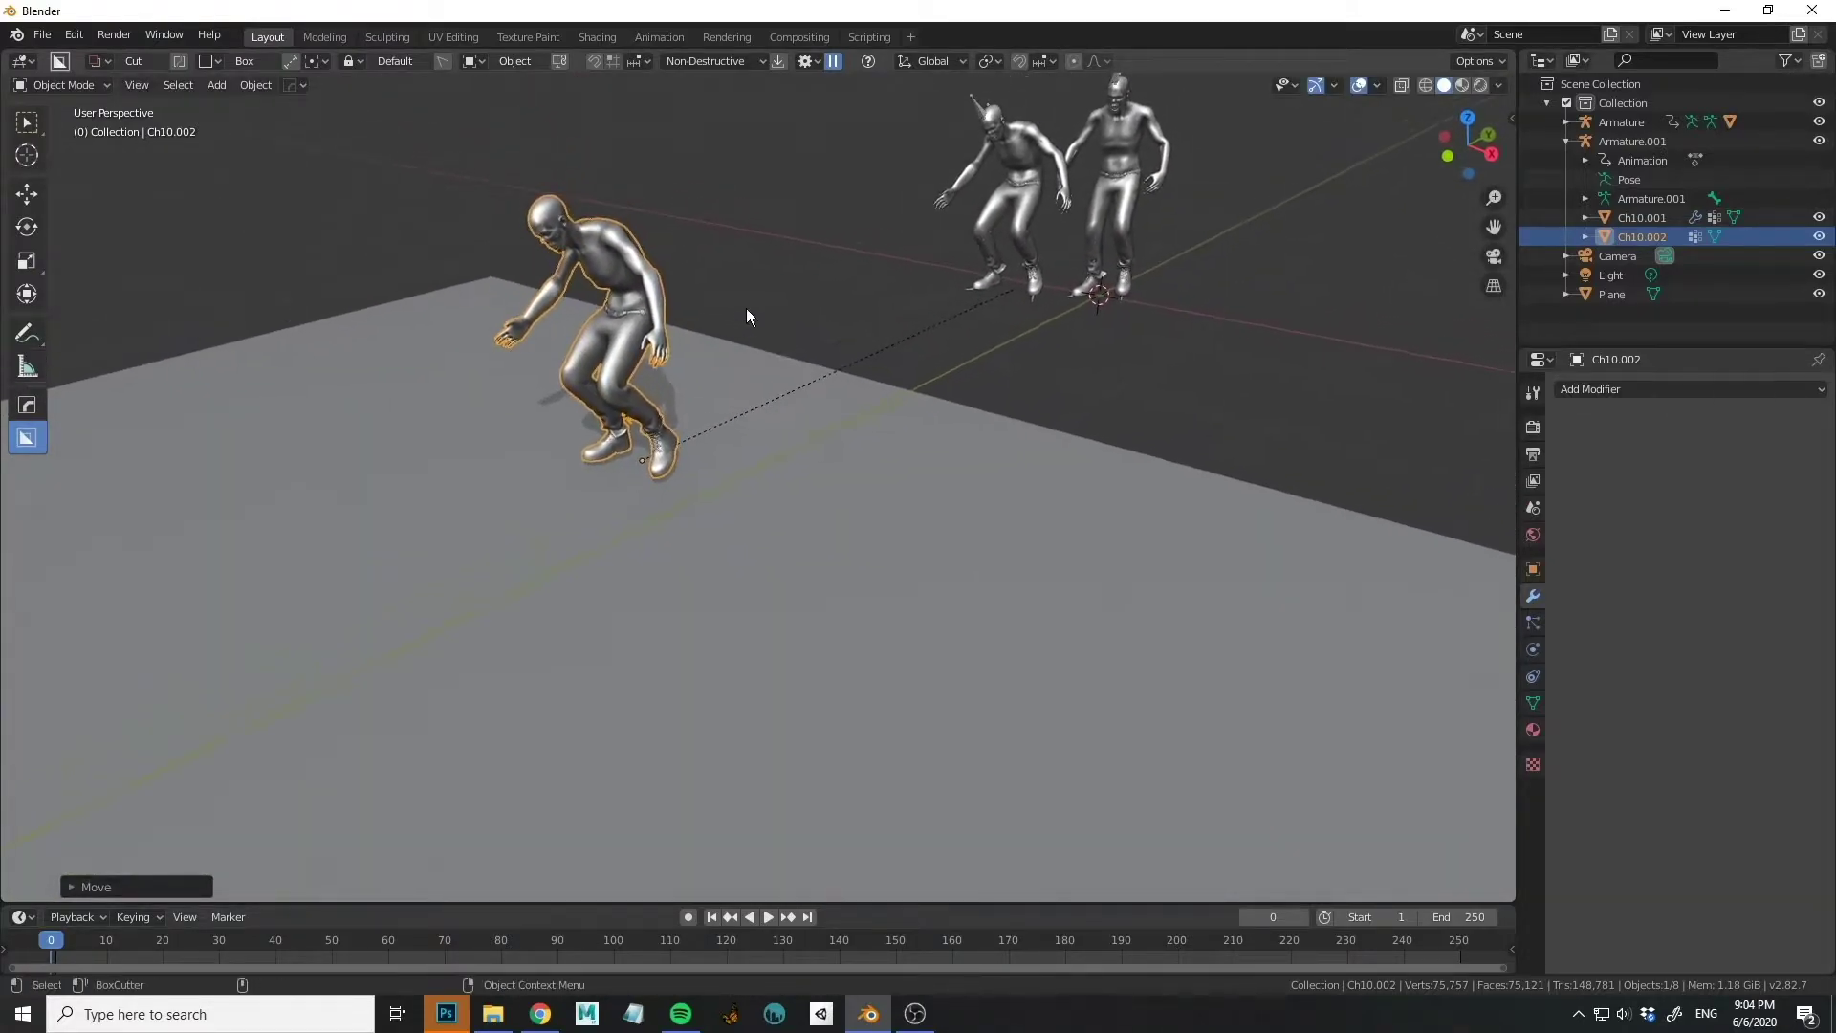
middle_click_drag(1052, 196, 878, 325)
Advance the animation to frame 8 for a different running pose.
key("space")
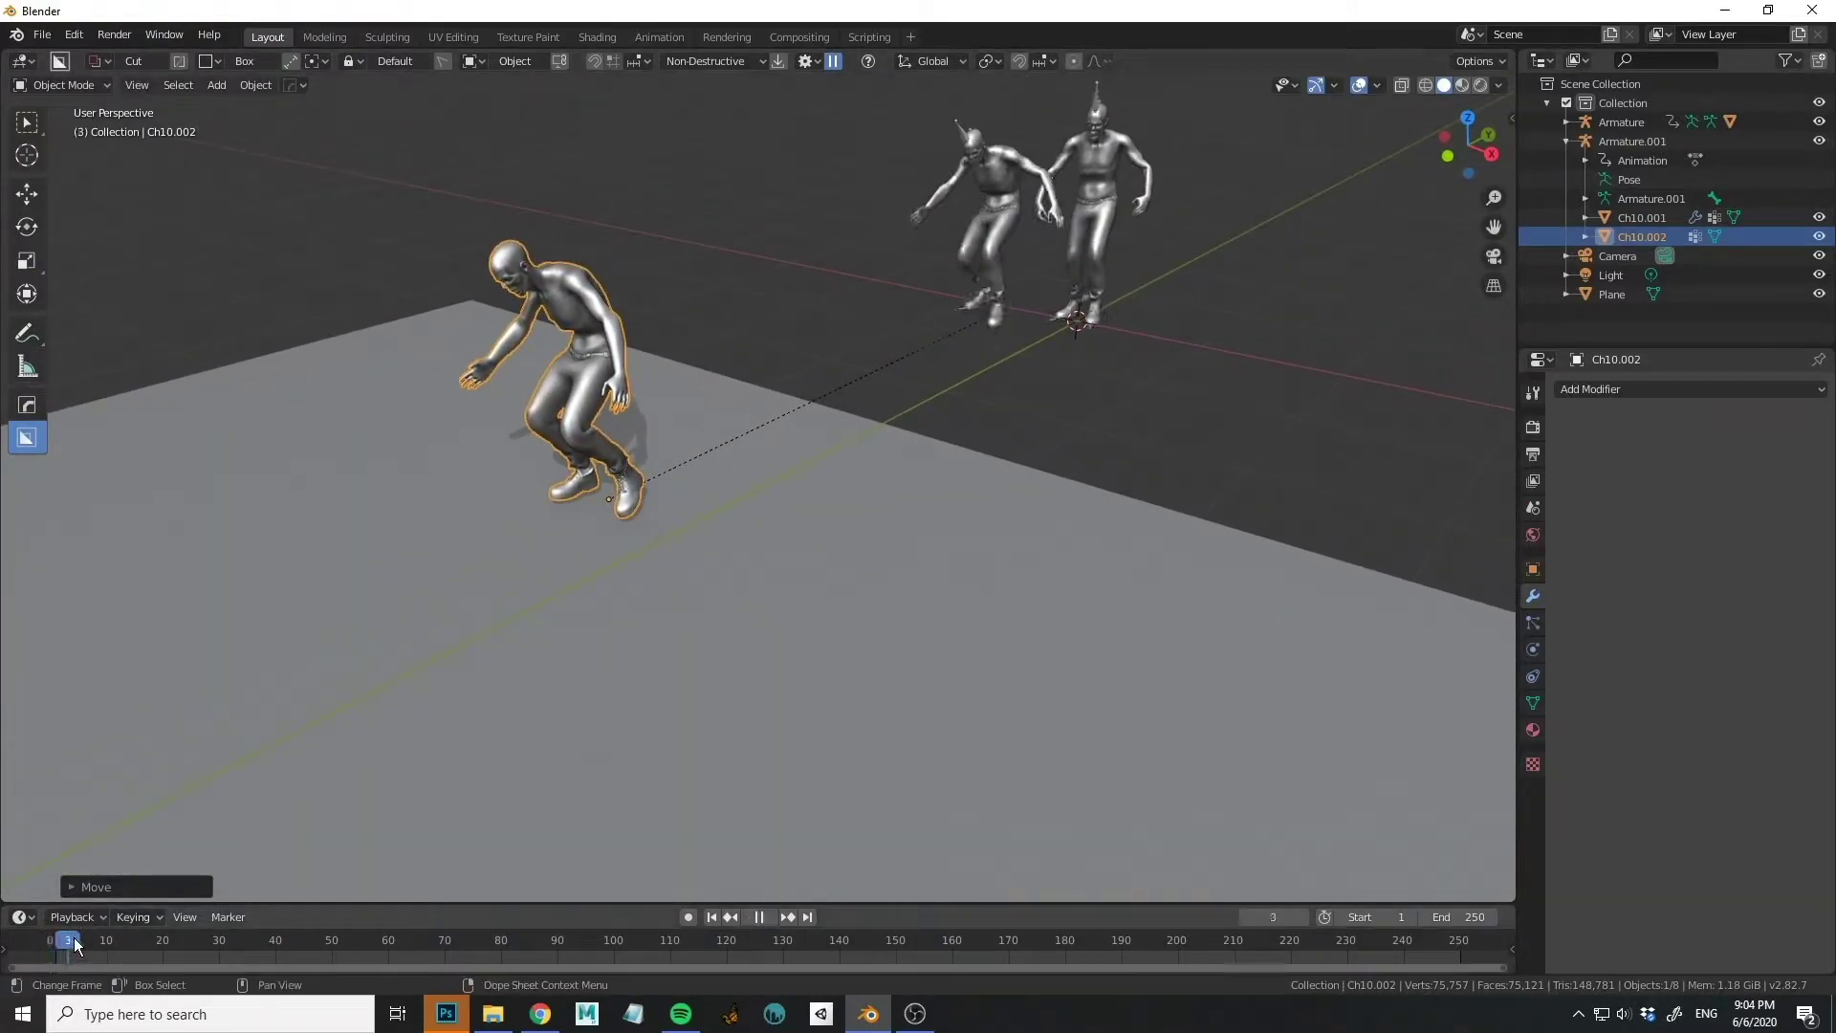
key("Escape")
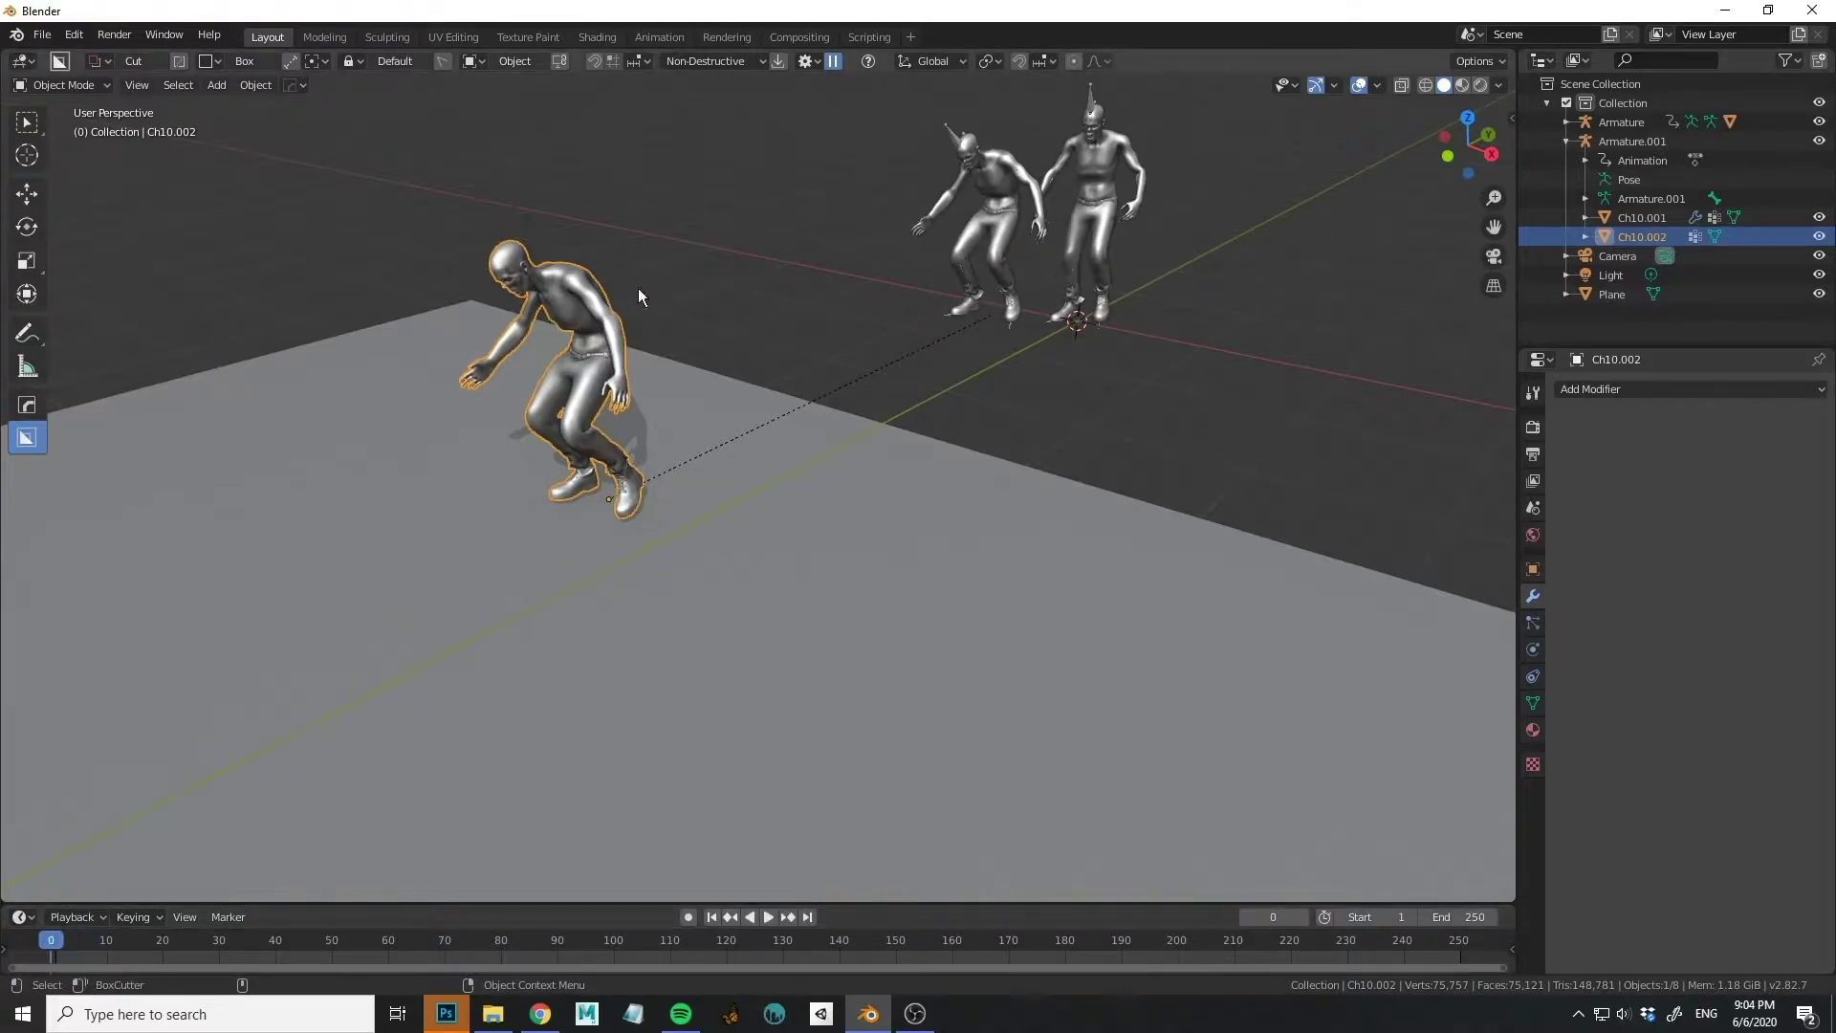
middle_click_drag(1092, 320, 1060, 268, "shift")
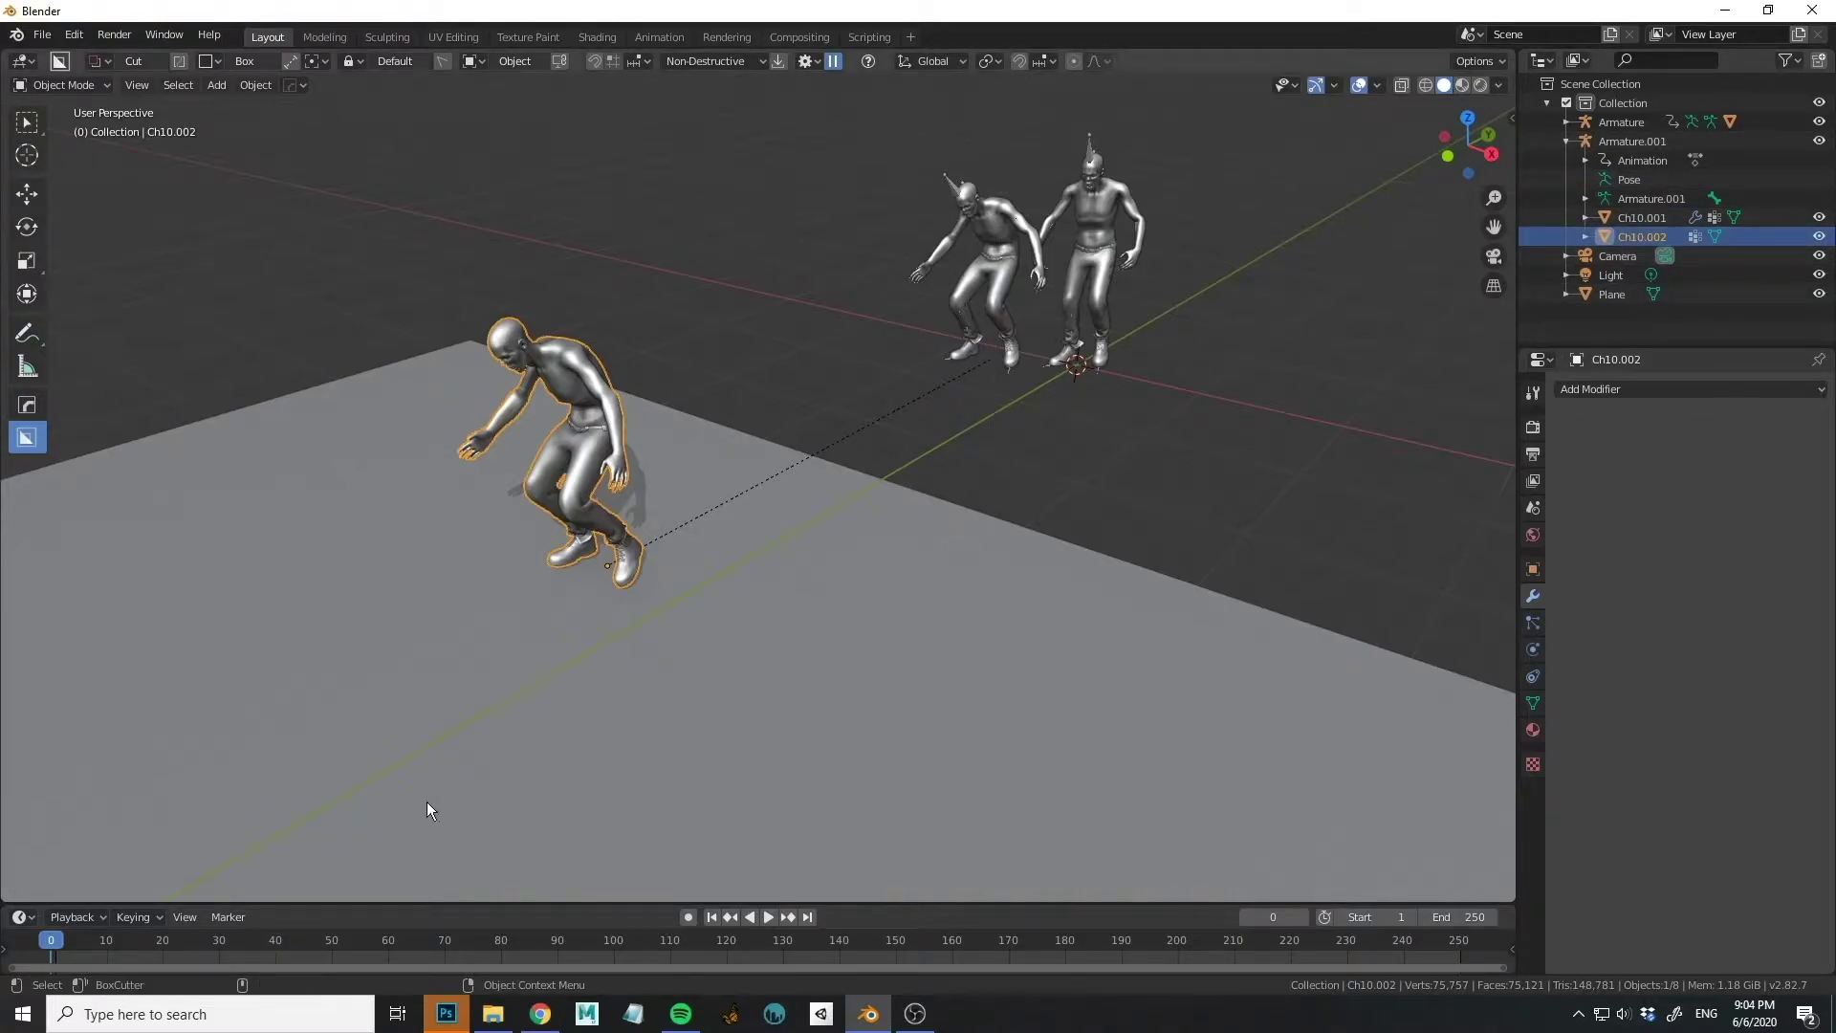
key("space")
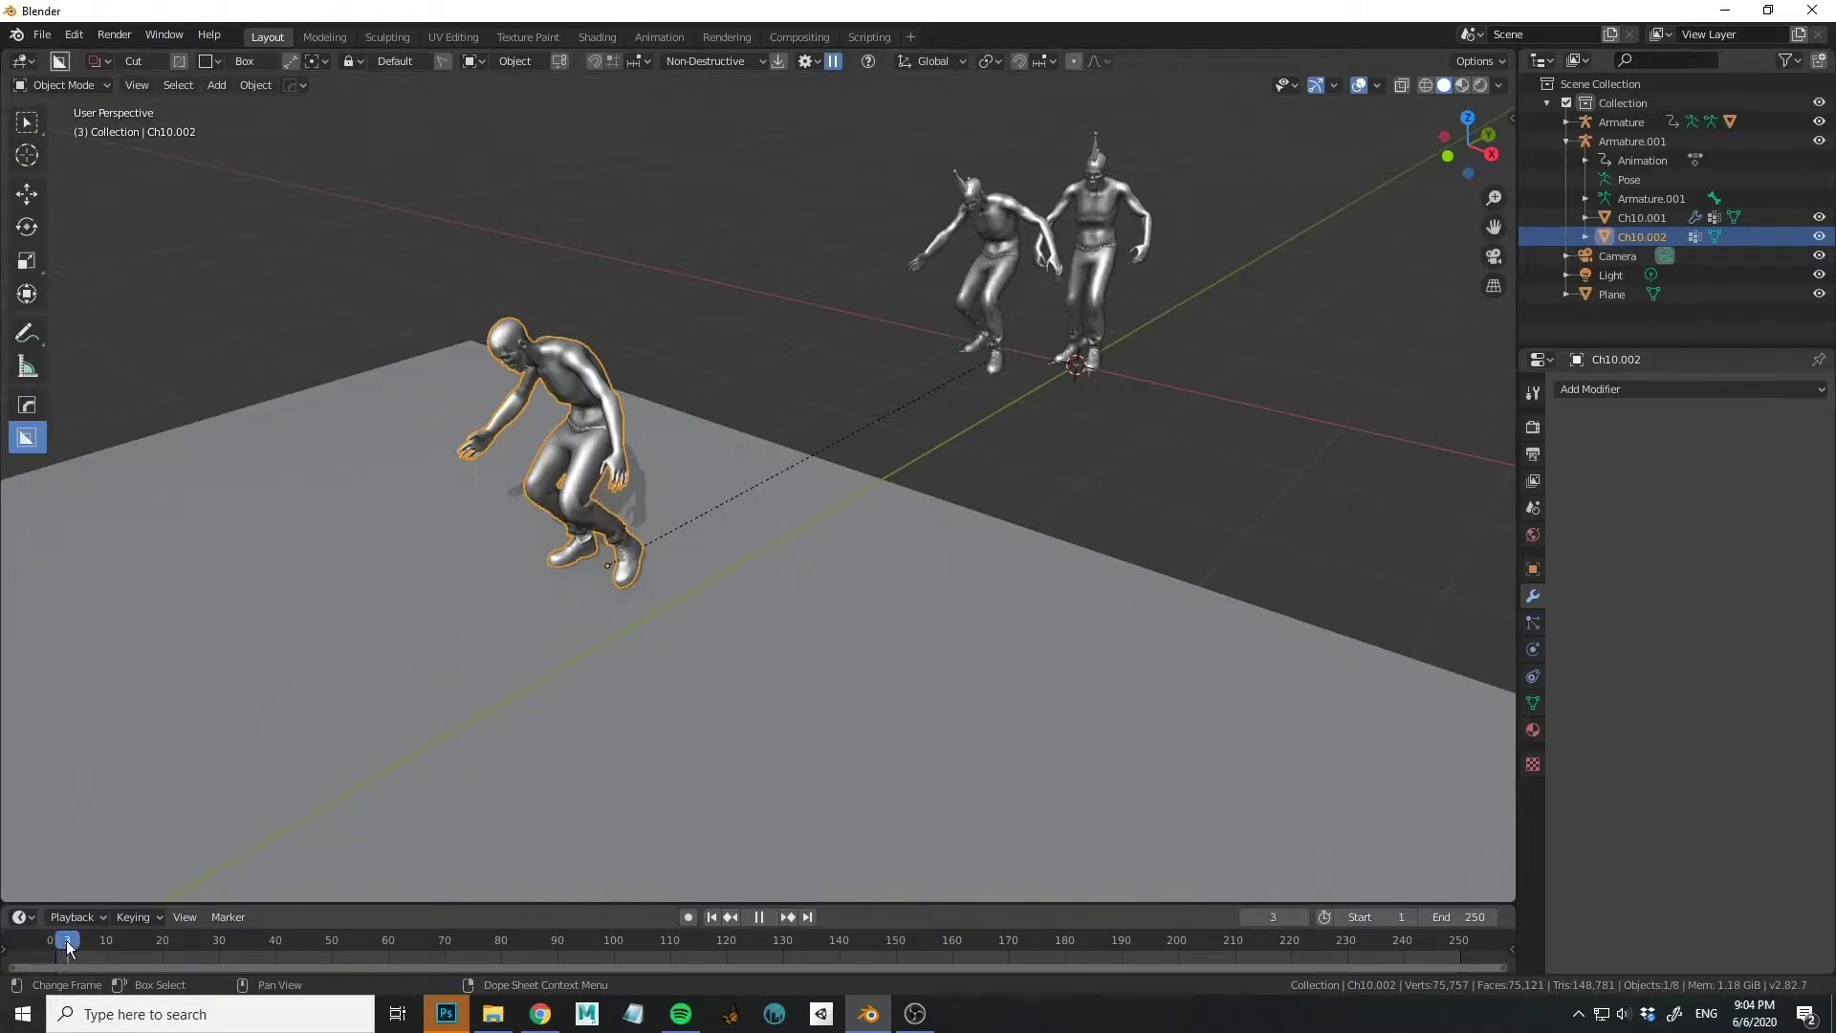
key("space")
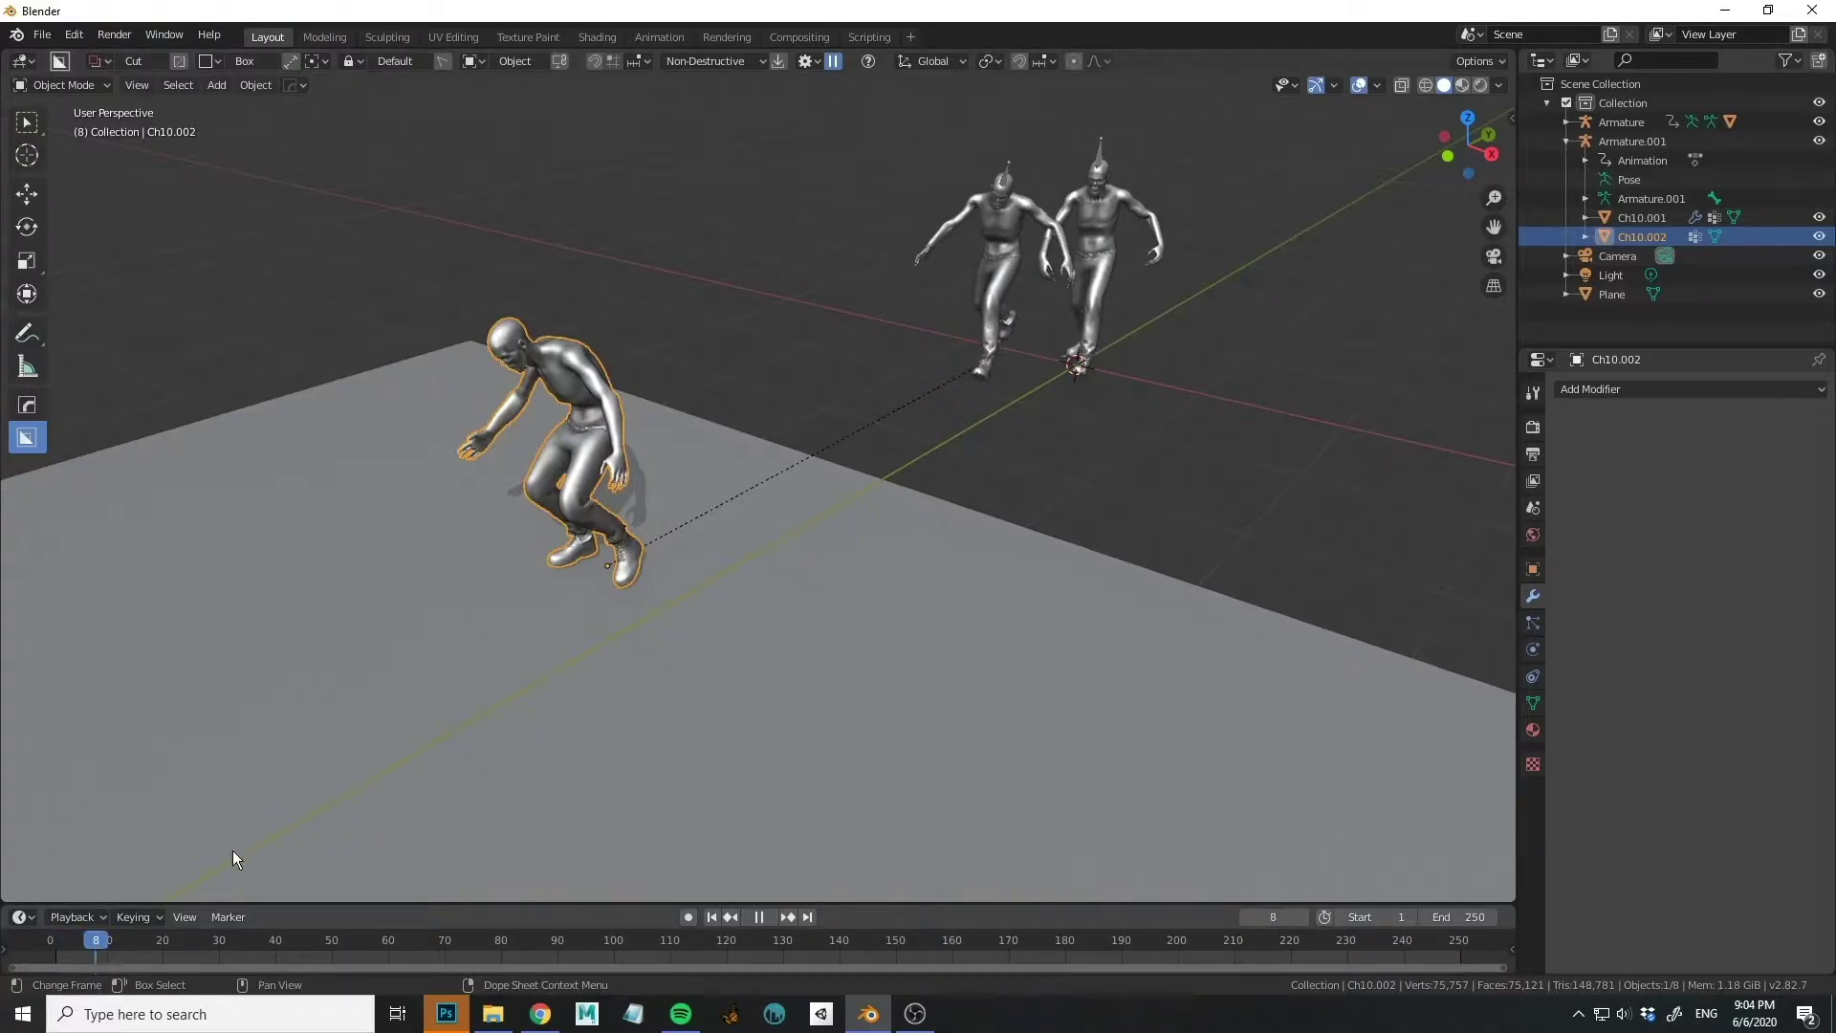
left_click_drag(945, 295, 918, 249, "alt")
right_click_drag(452, 463, 552, 394, "alt")
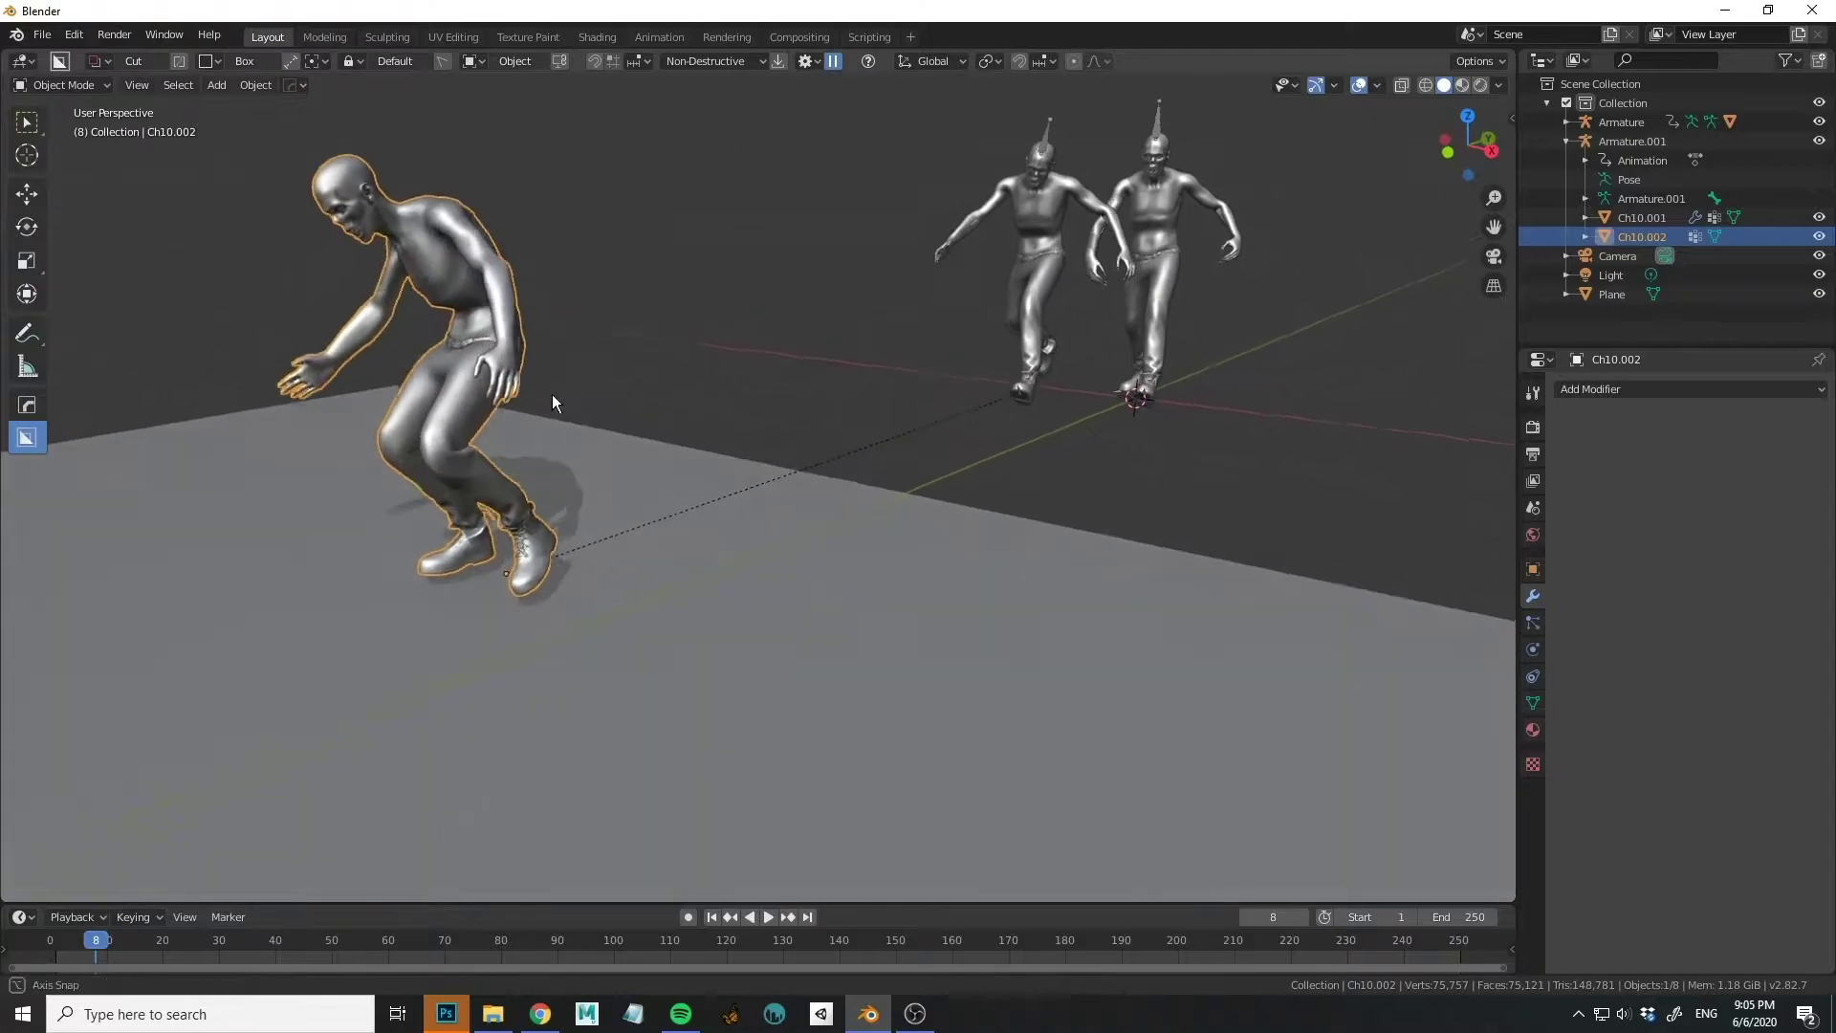
left_click_drag(553, 394, 594, 390, "alt")
middle_click_drag(444, 407, 448, 463, "alt")
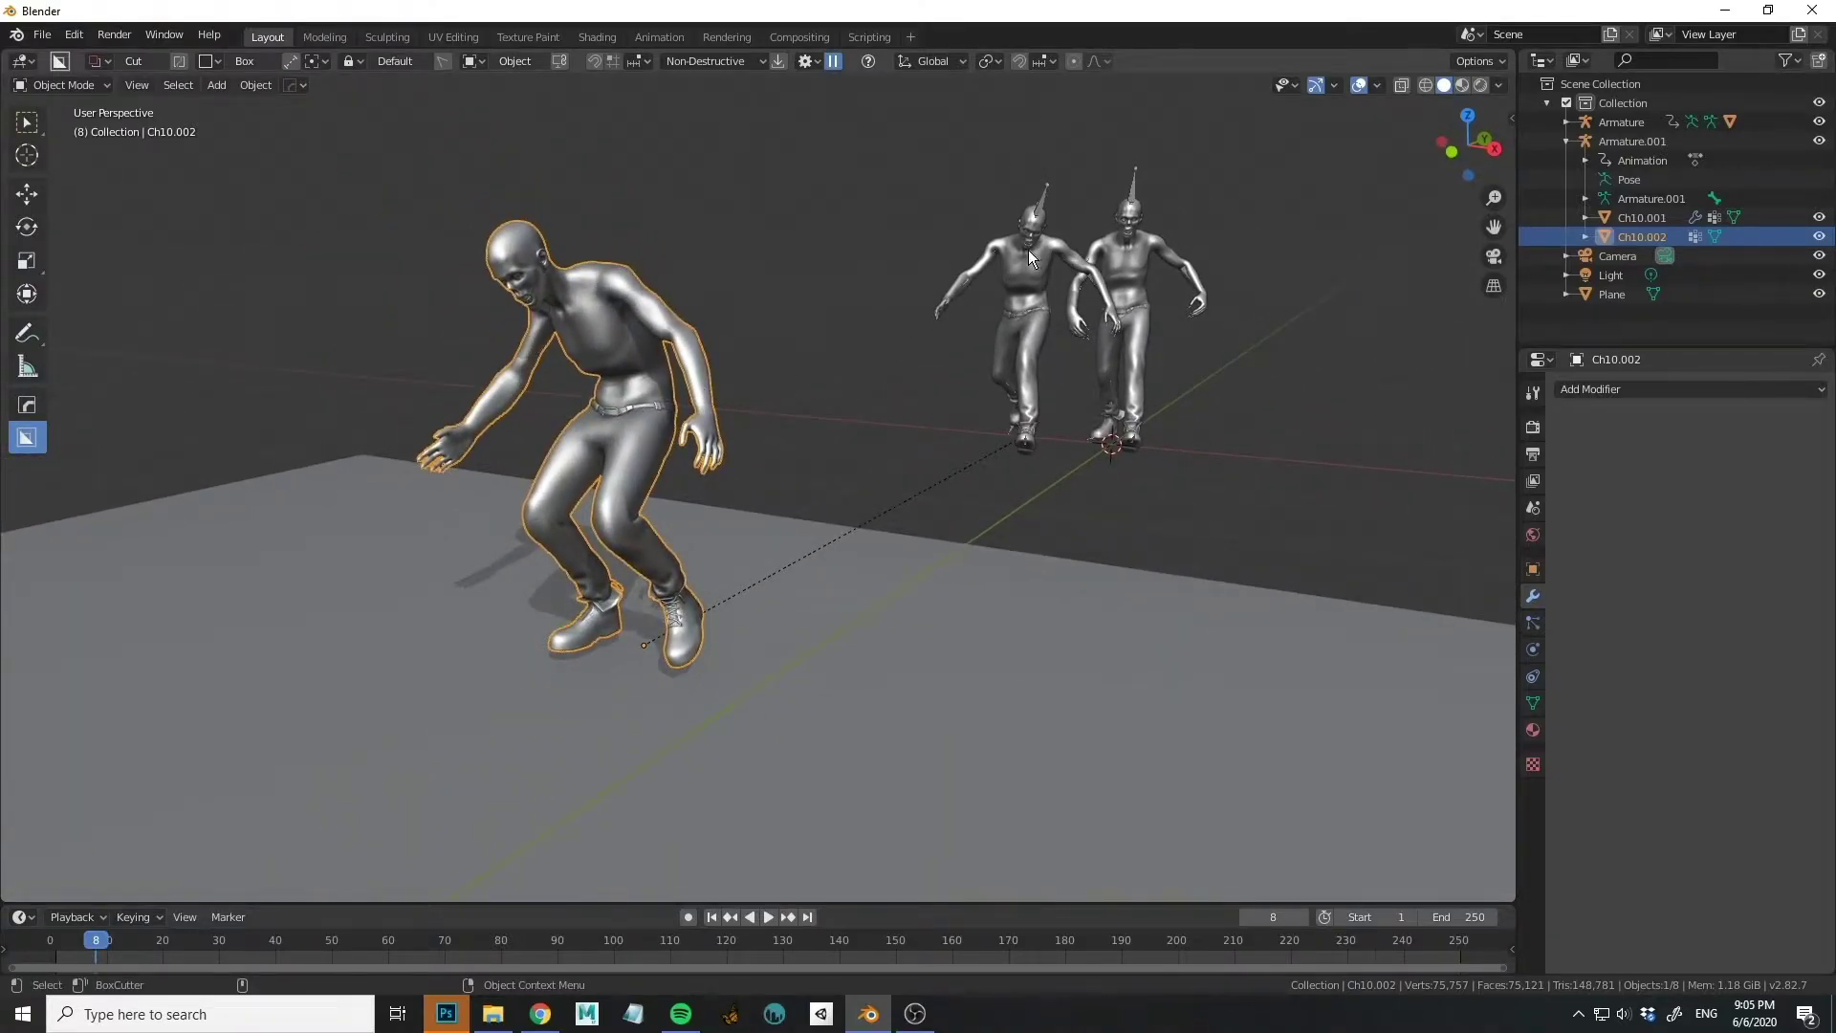
key("space")
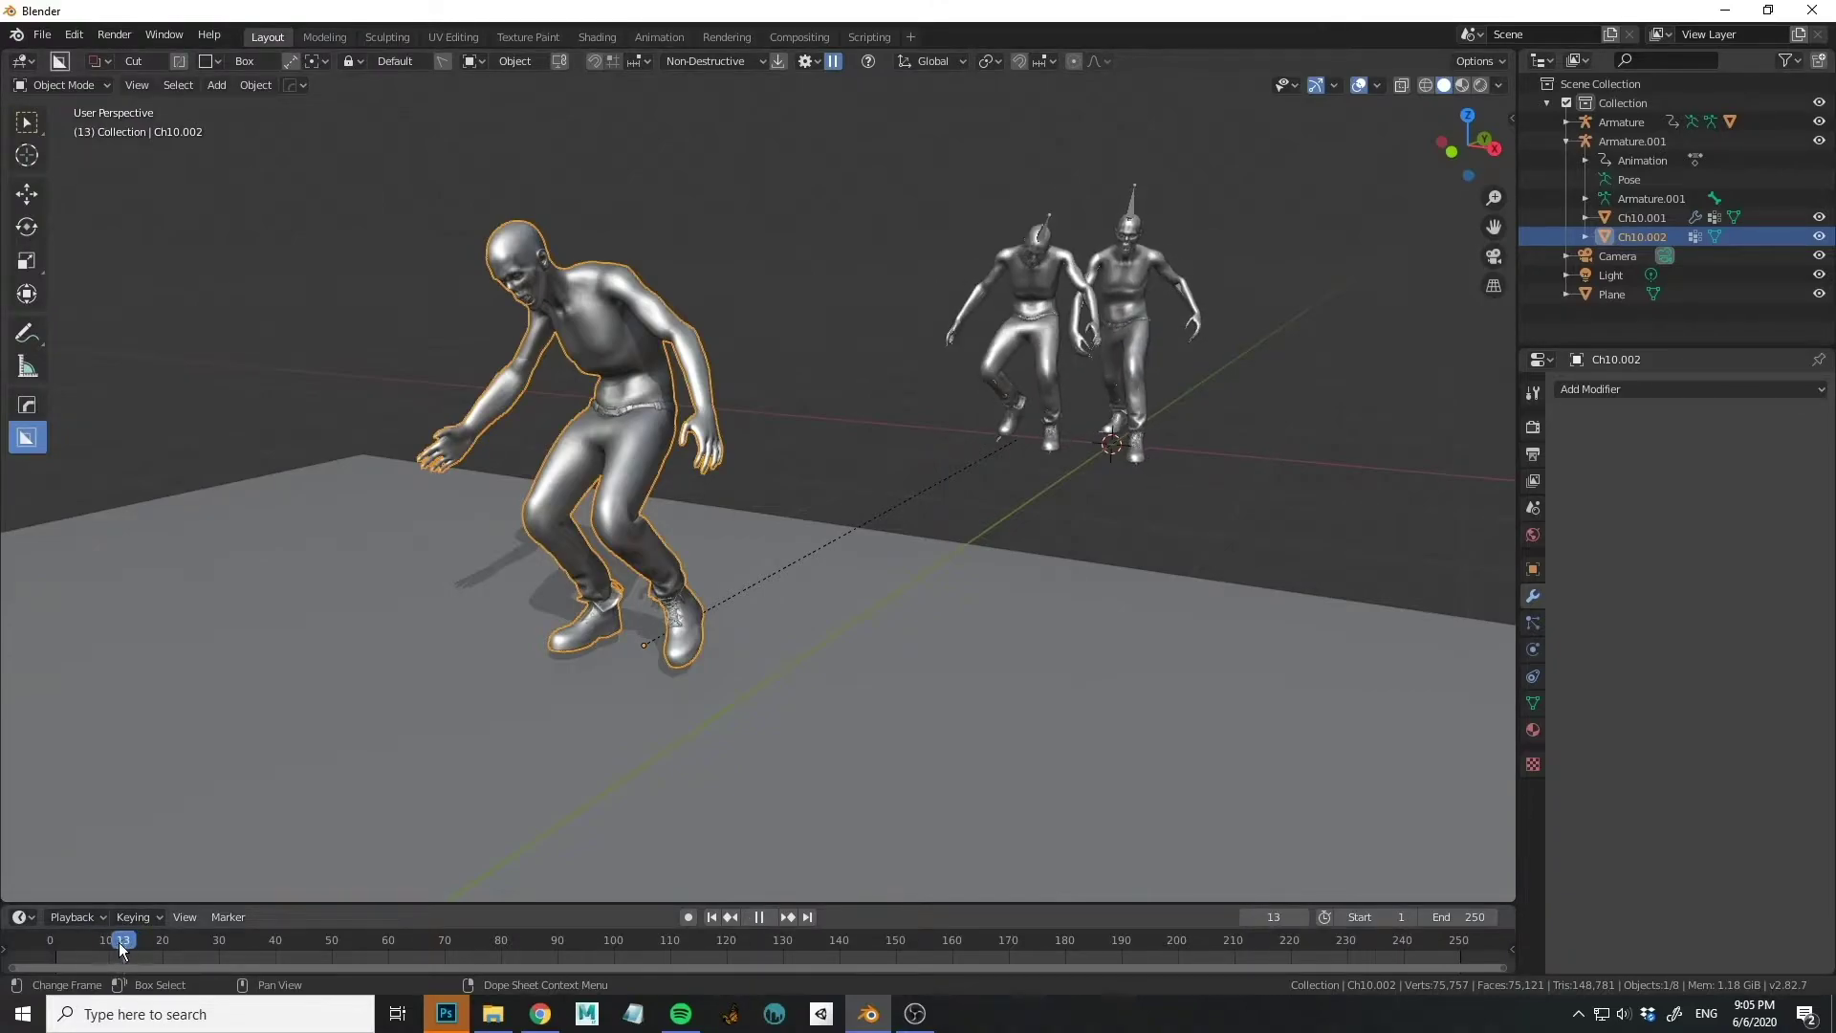
left_click_drag(122, 949, 96, 952)
key("space")
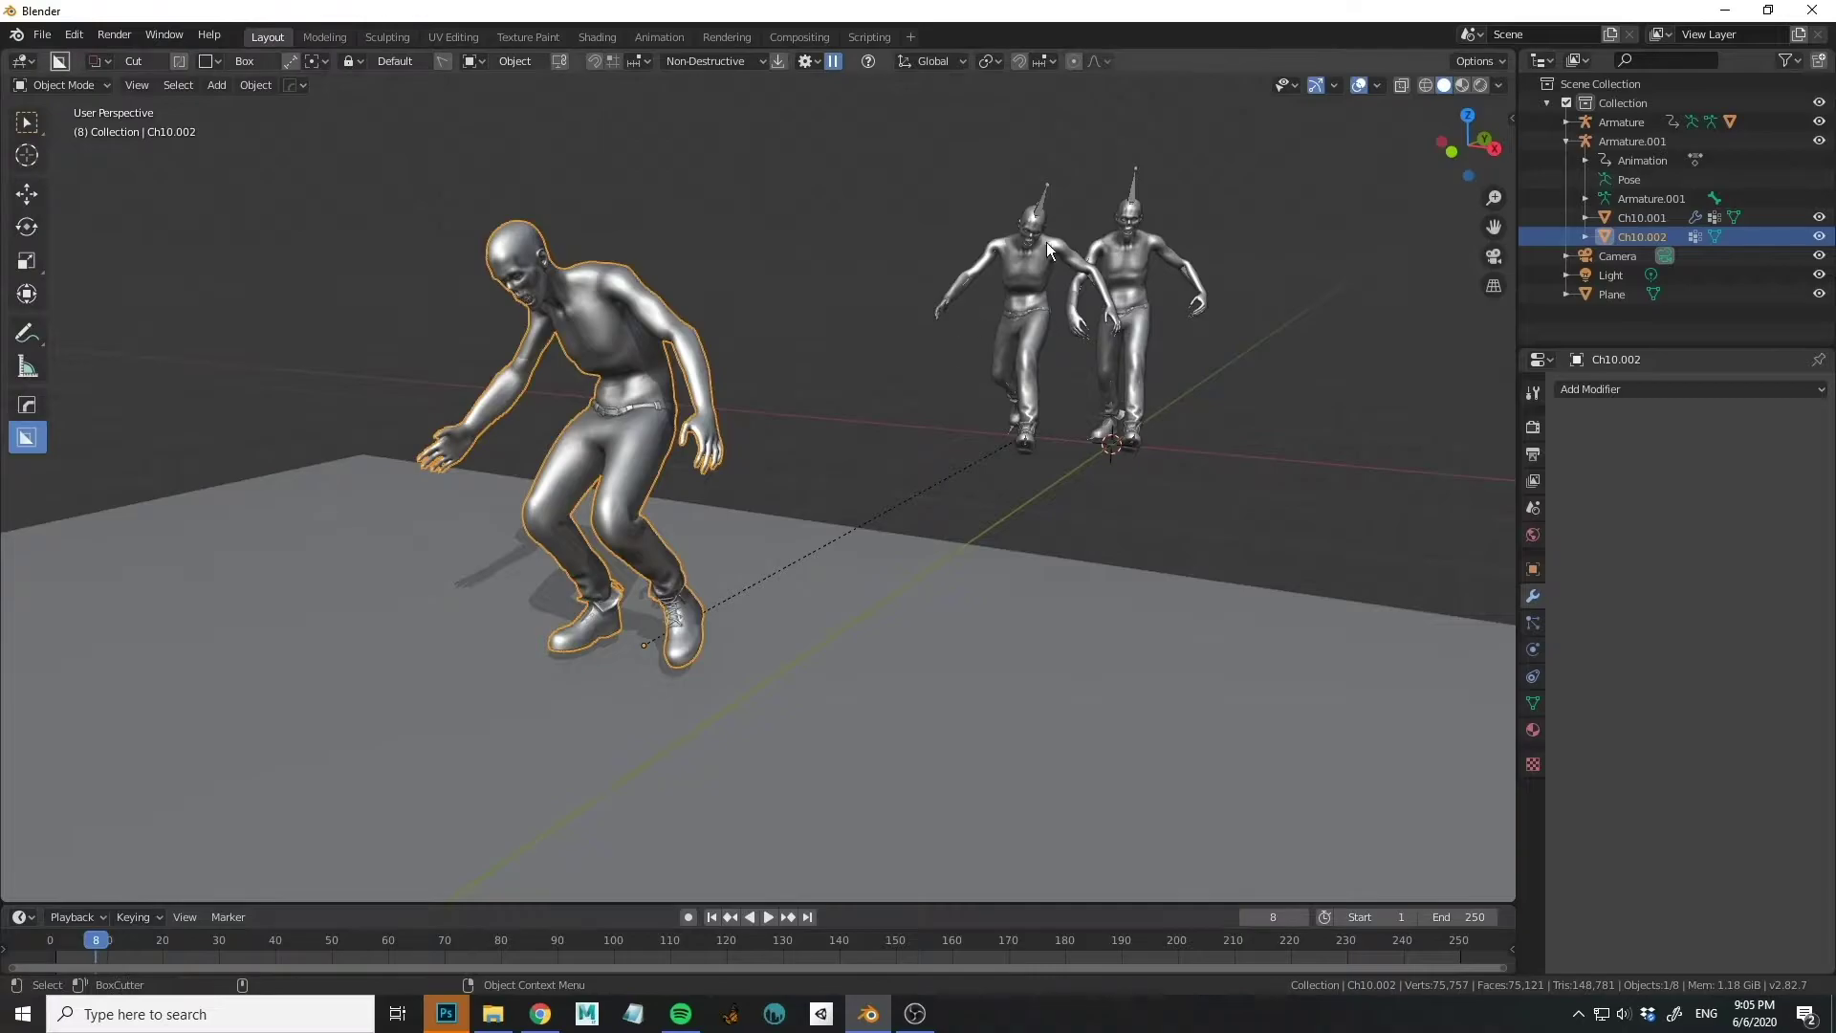
Duplicate the running zombie's Ch10.001 mesh in place and apply the copy's Armature modifier.
left_click(1643, 218)
middle_click_drag(1262, 287, 1133, 307)
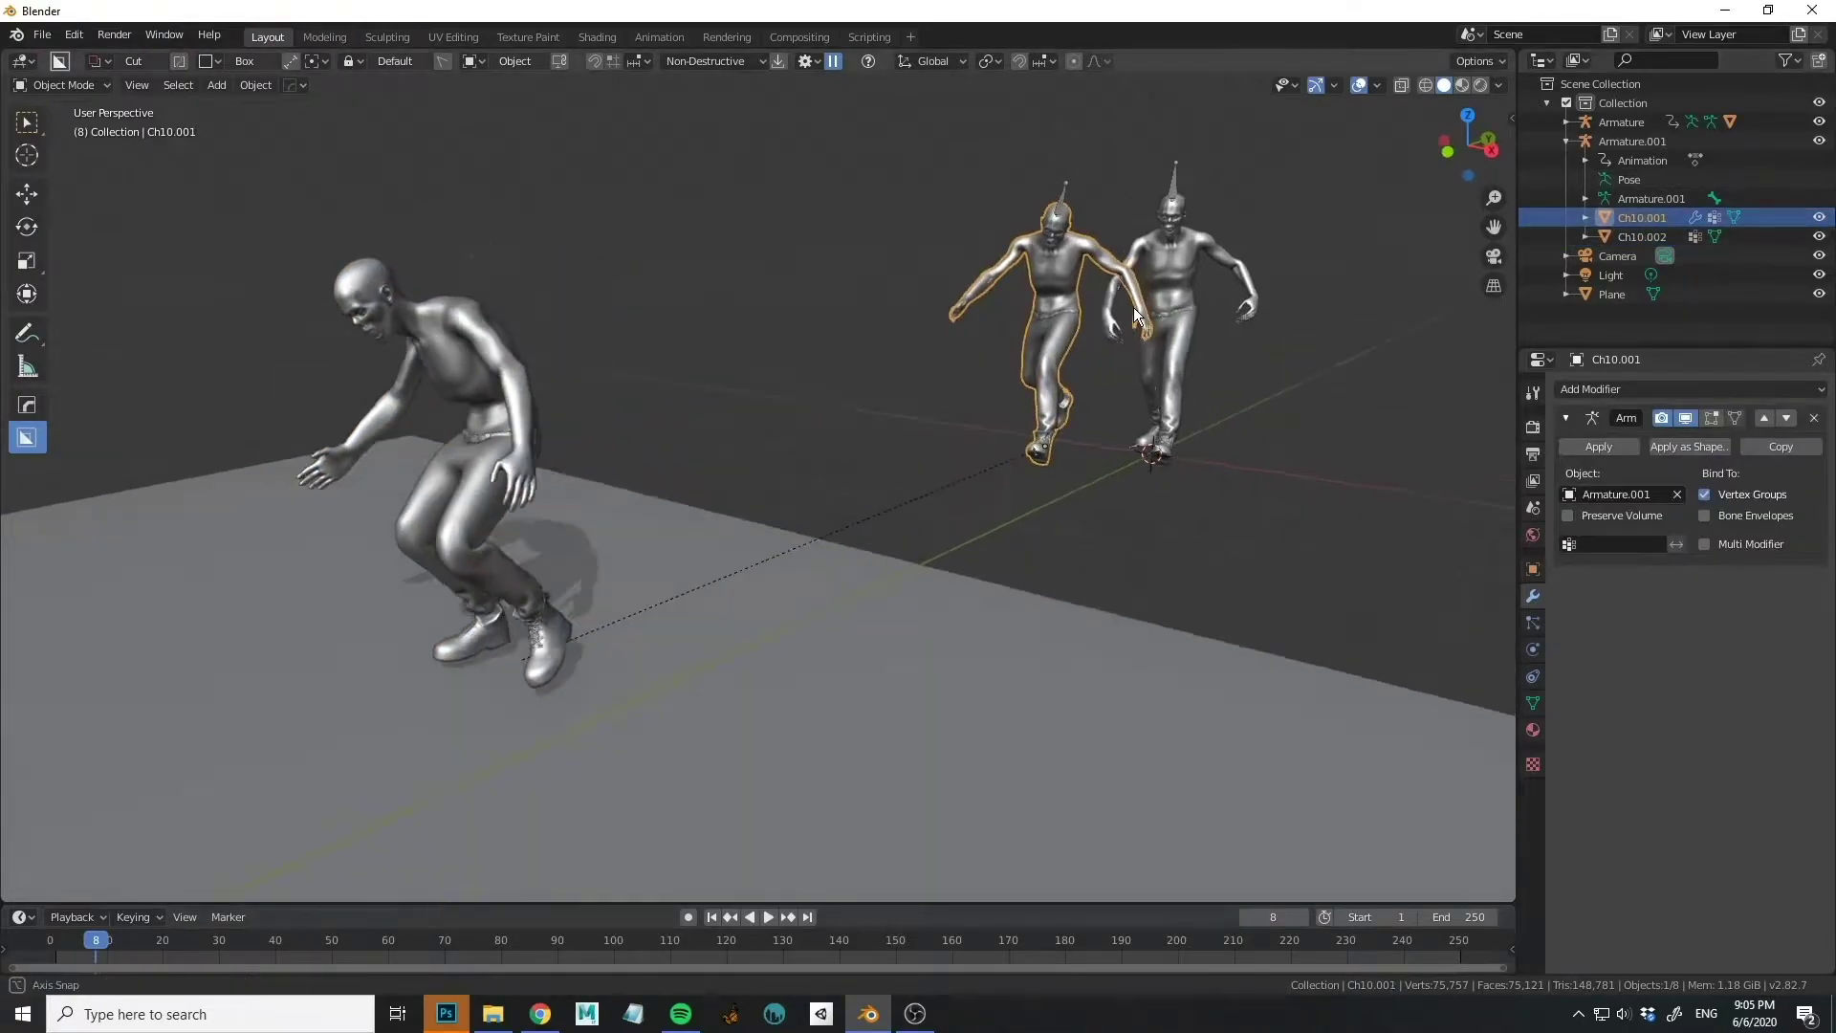
key("shift+d")
key("Escape")
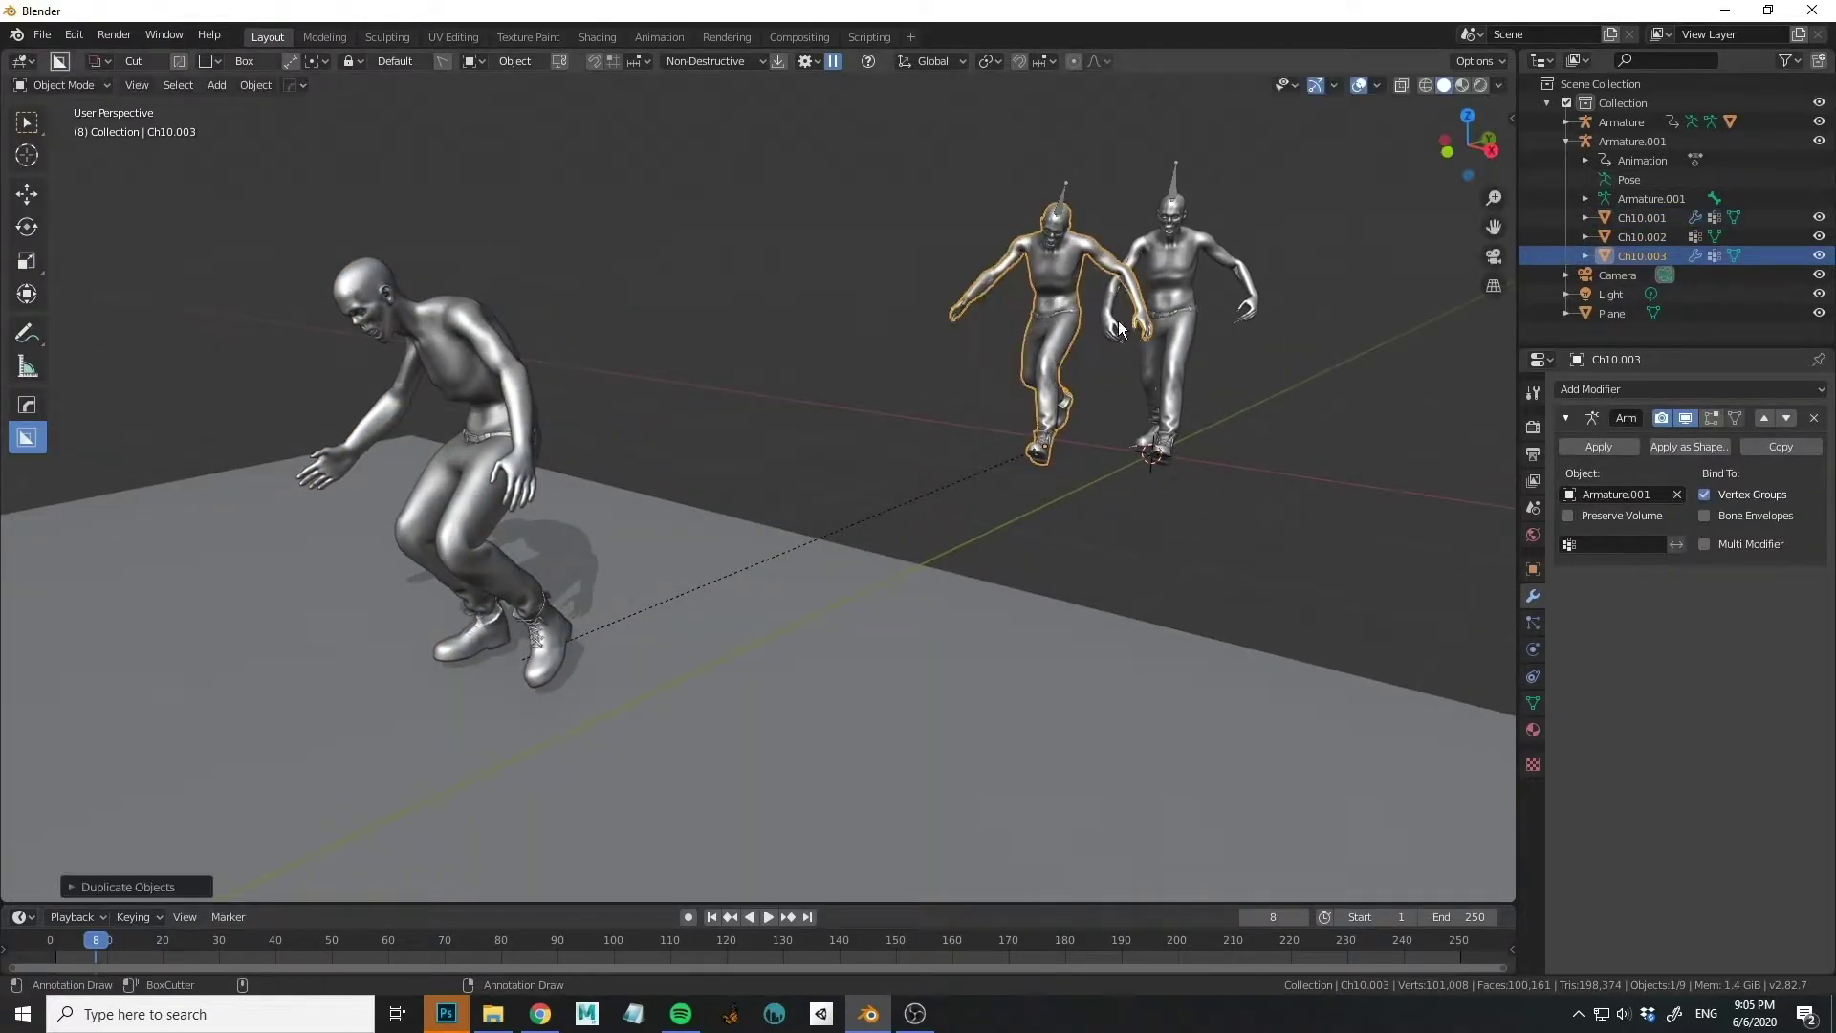
left_click(1598, 445)
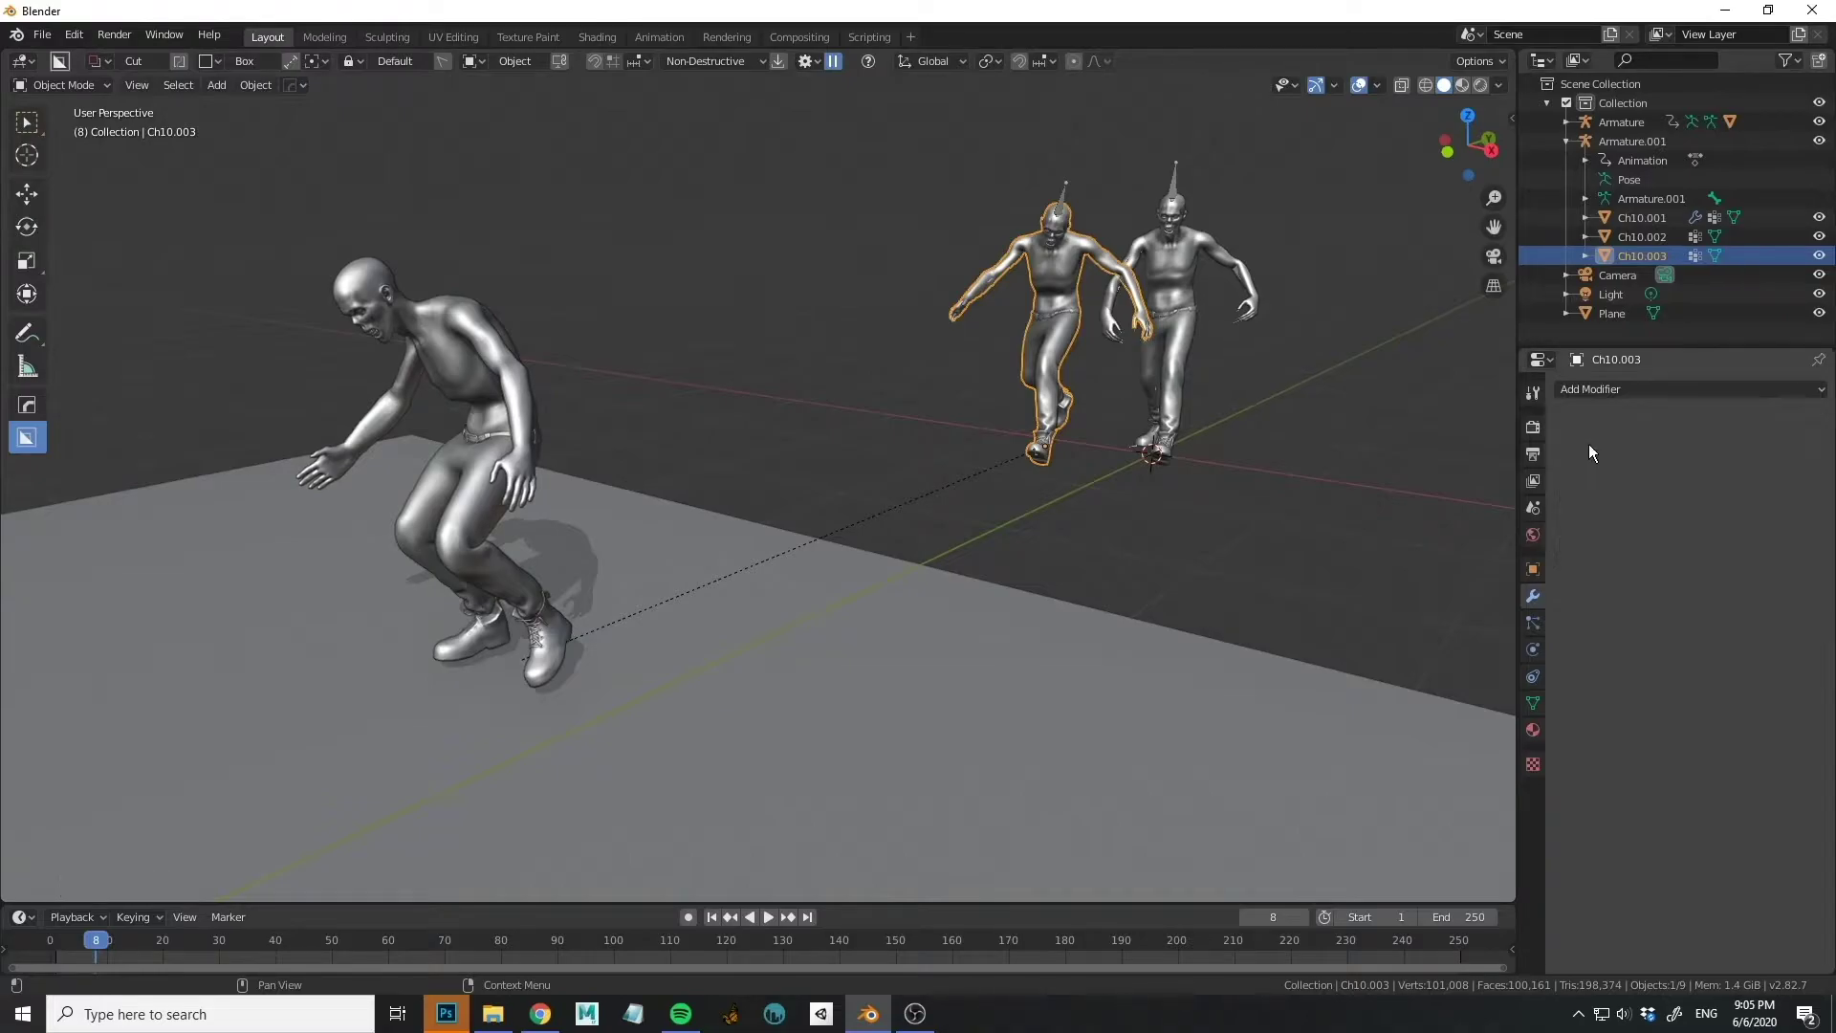
Move the Ch10.003 copy horizontally onto the ground plane, beside the first posed zombie.
middle_click_drag(851, 325, 888, 413)
key("g")
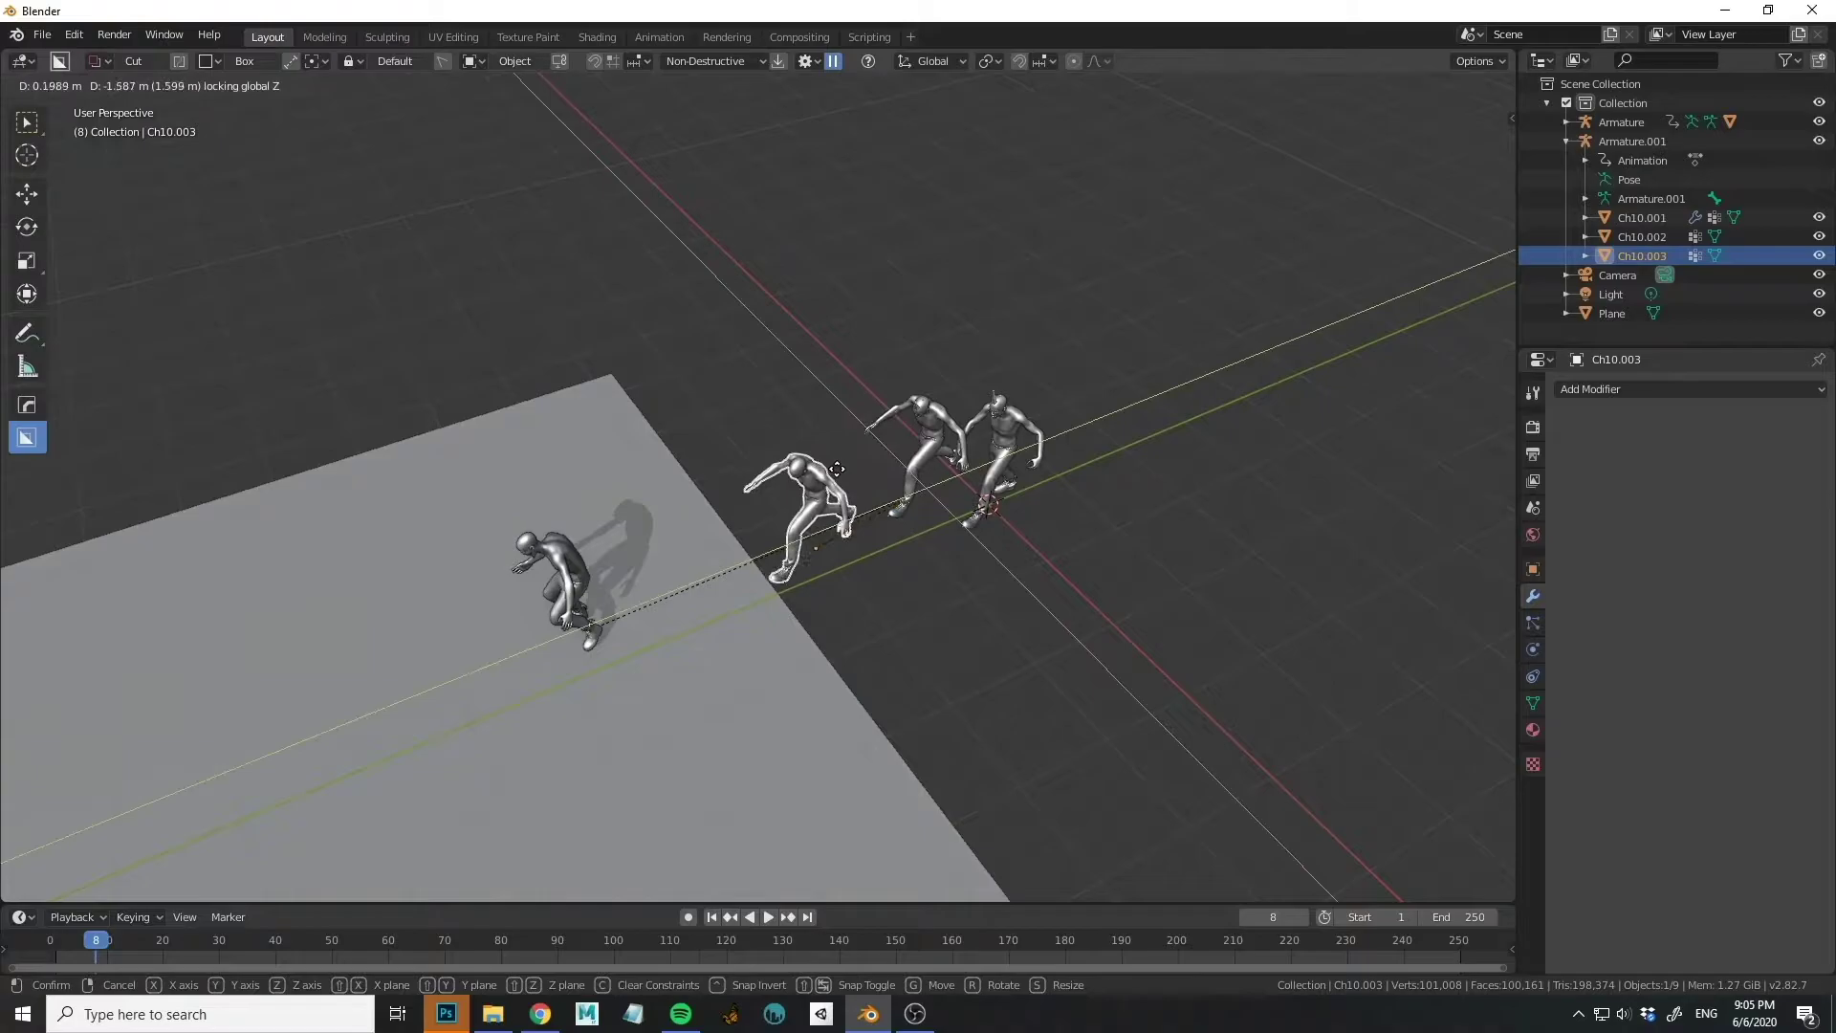
left_click(649, 557)
middle_click_drag(648, 557, 1092, 324)
scroll(740, 475, "up", 3)
Duplicate the walking zombie's Ch10 mesh in place and apply the copy's Armature modifier.
left_click(1076, 319)
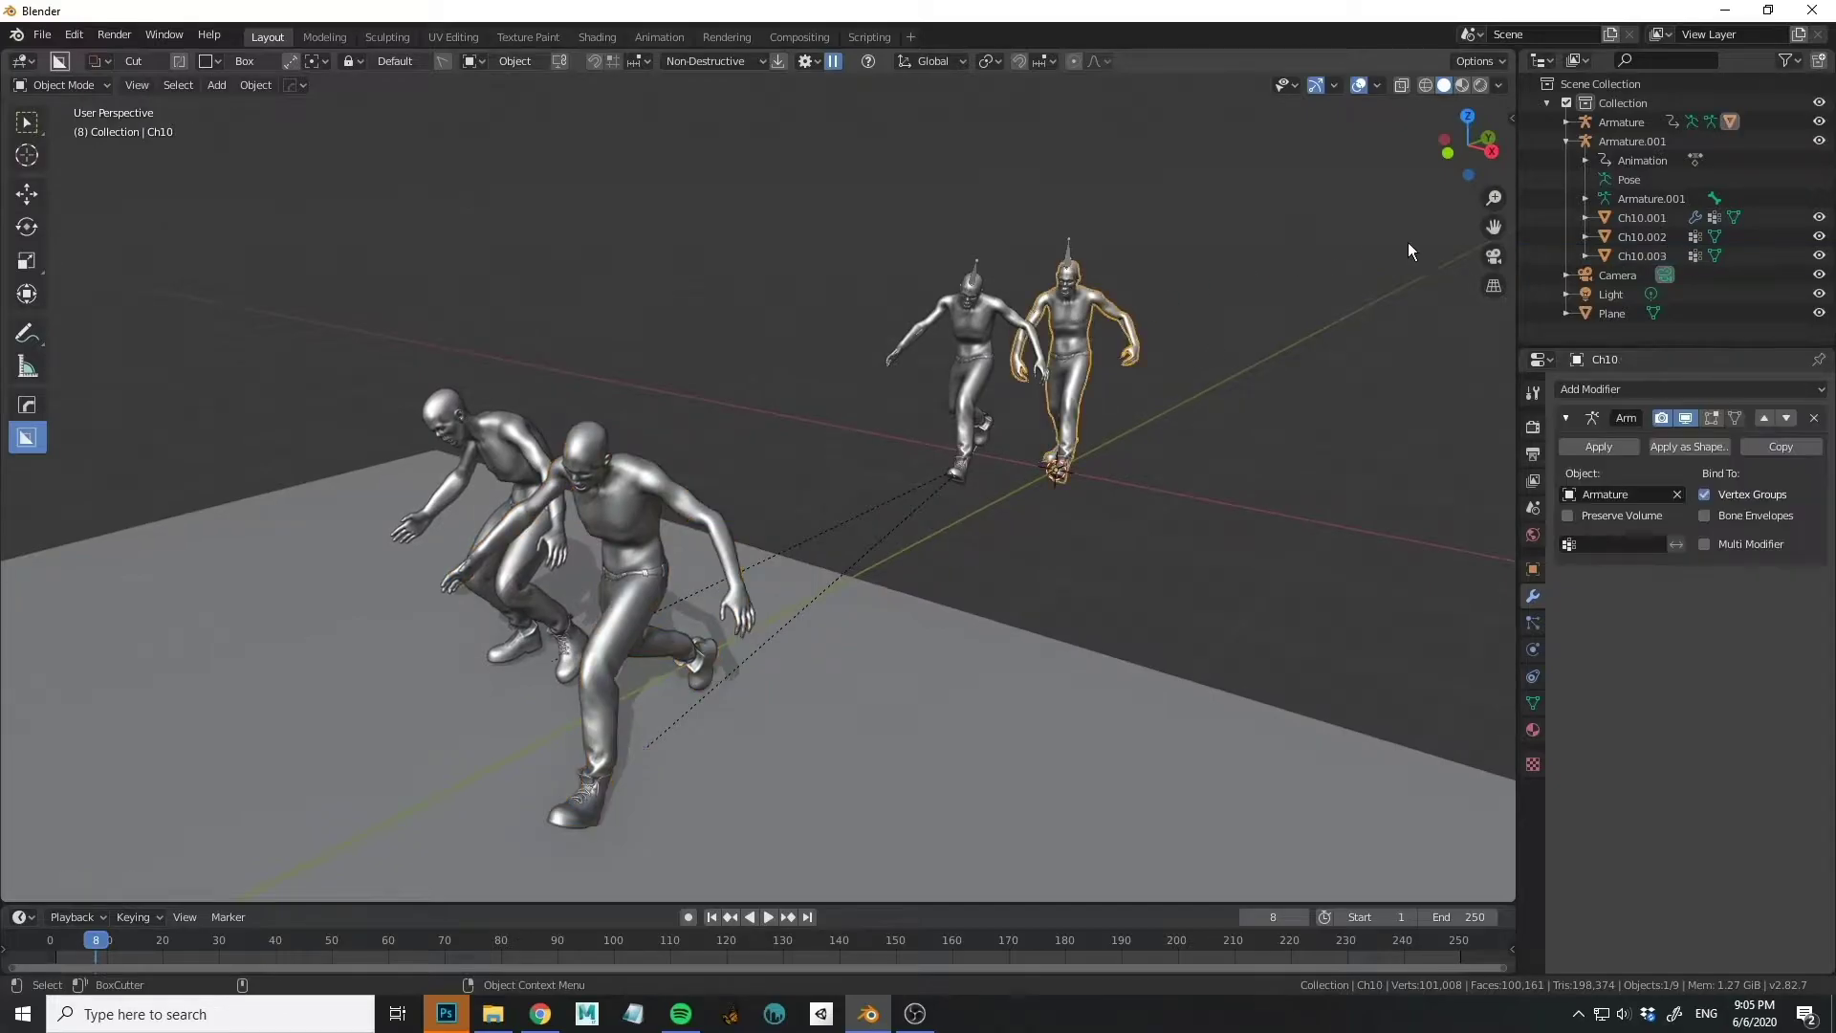
left_click(1567, 121)
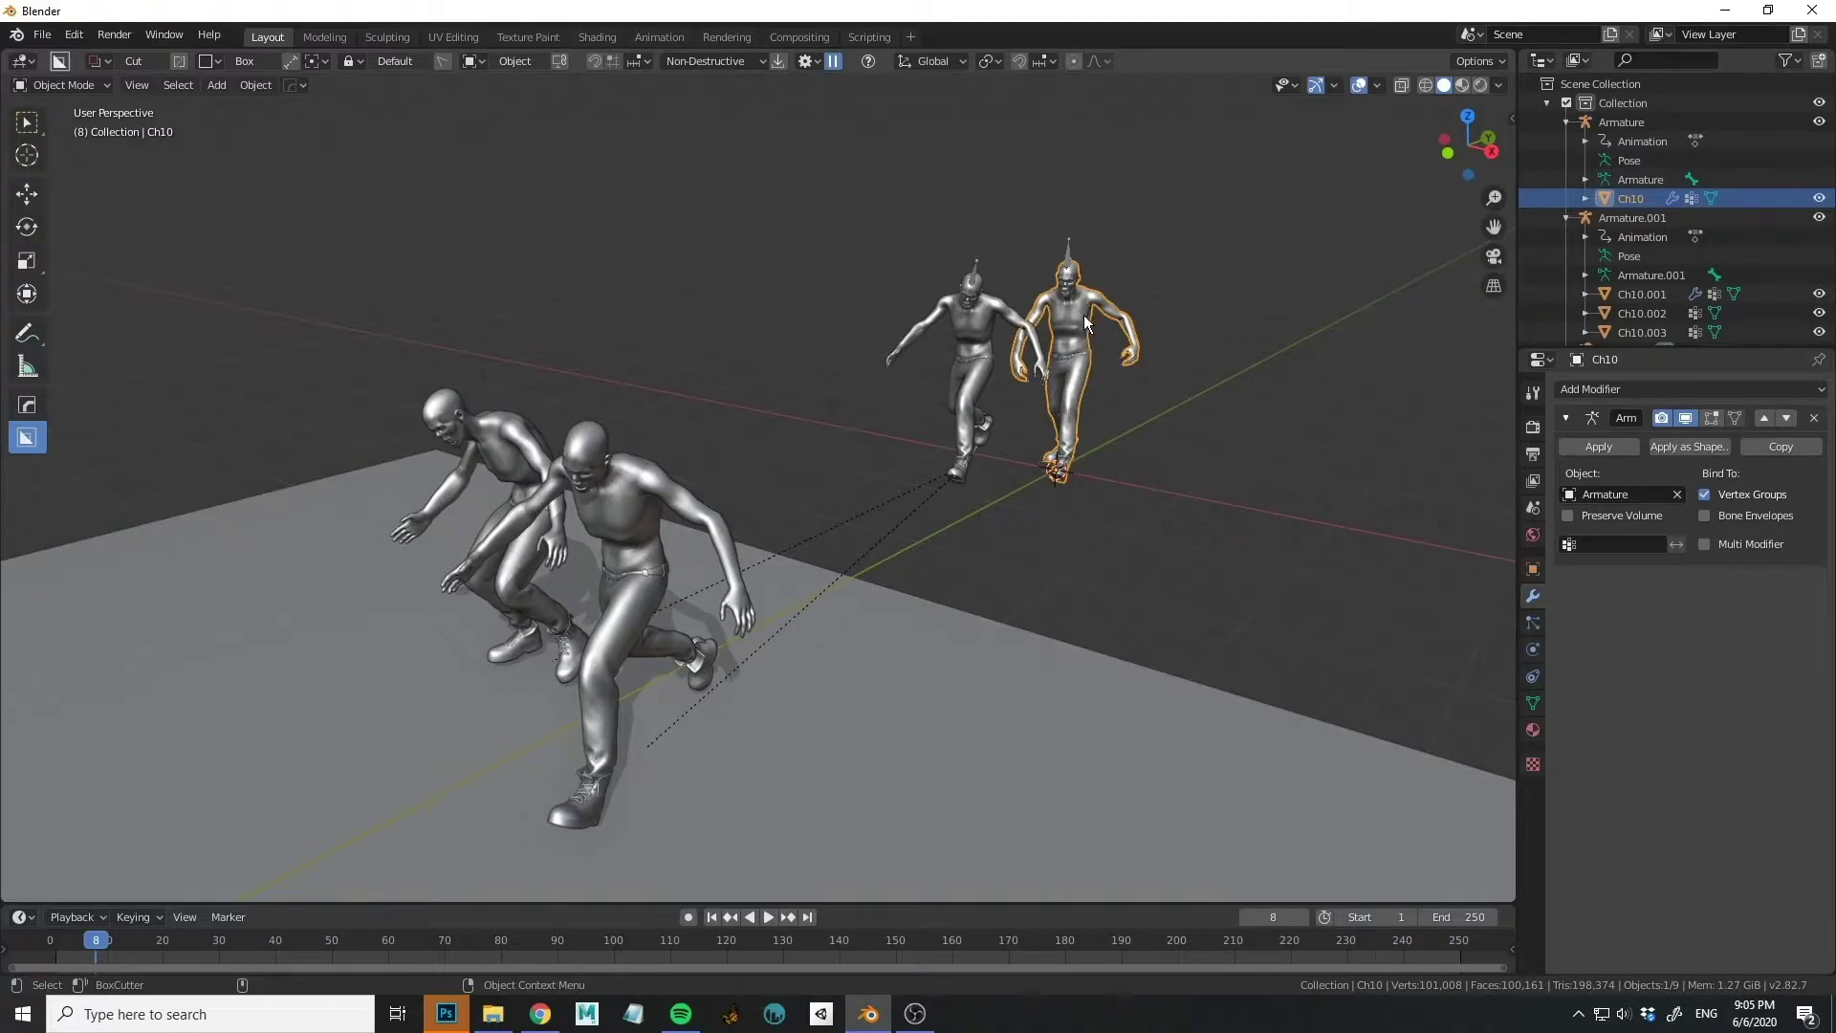
key("shift+d")
right_click(1150, 333)
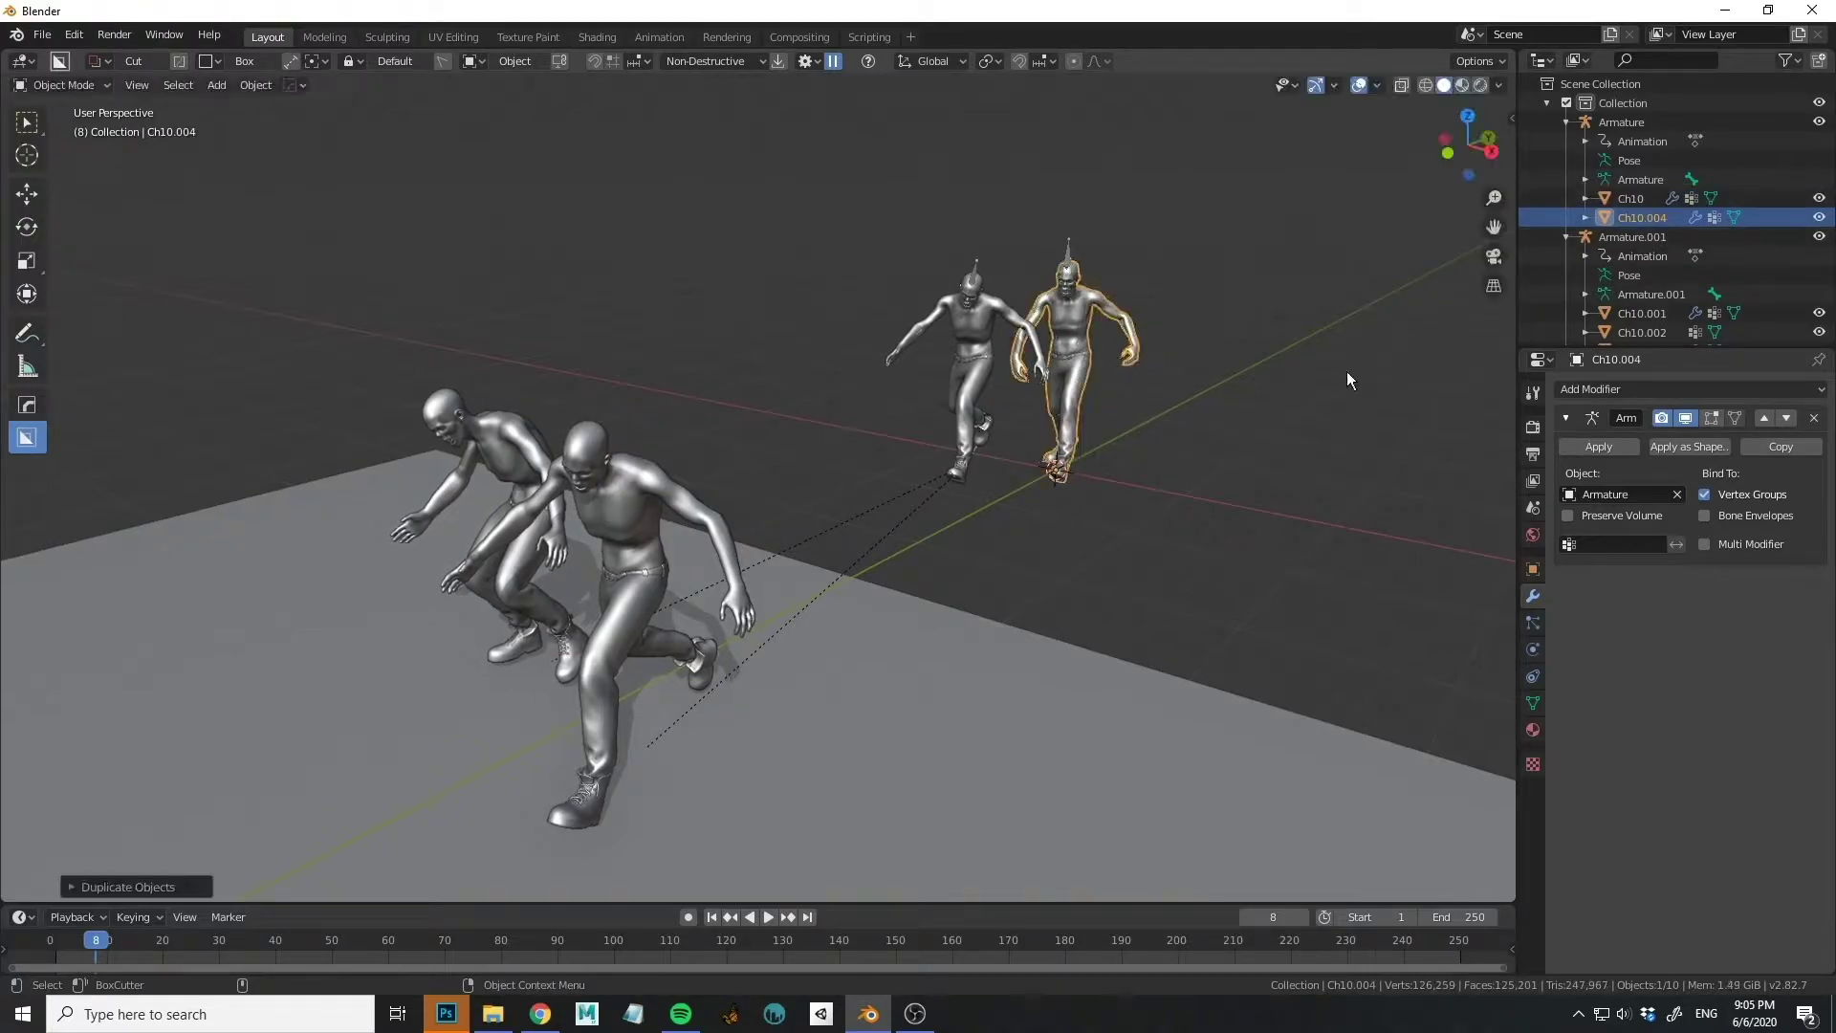
left_click(1579, 447)
Move the Ch10.004 copy horizontally onto the plane beside the other two, about 1.5 m in X and -4.4 m in Y.
middle_click_drag(1311, 433, 904, 449)
key("g")
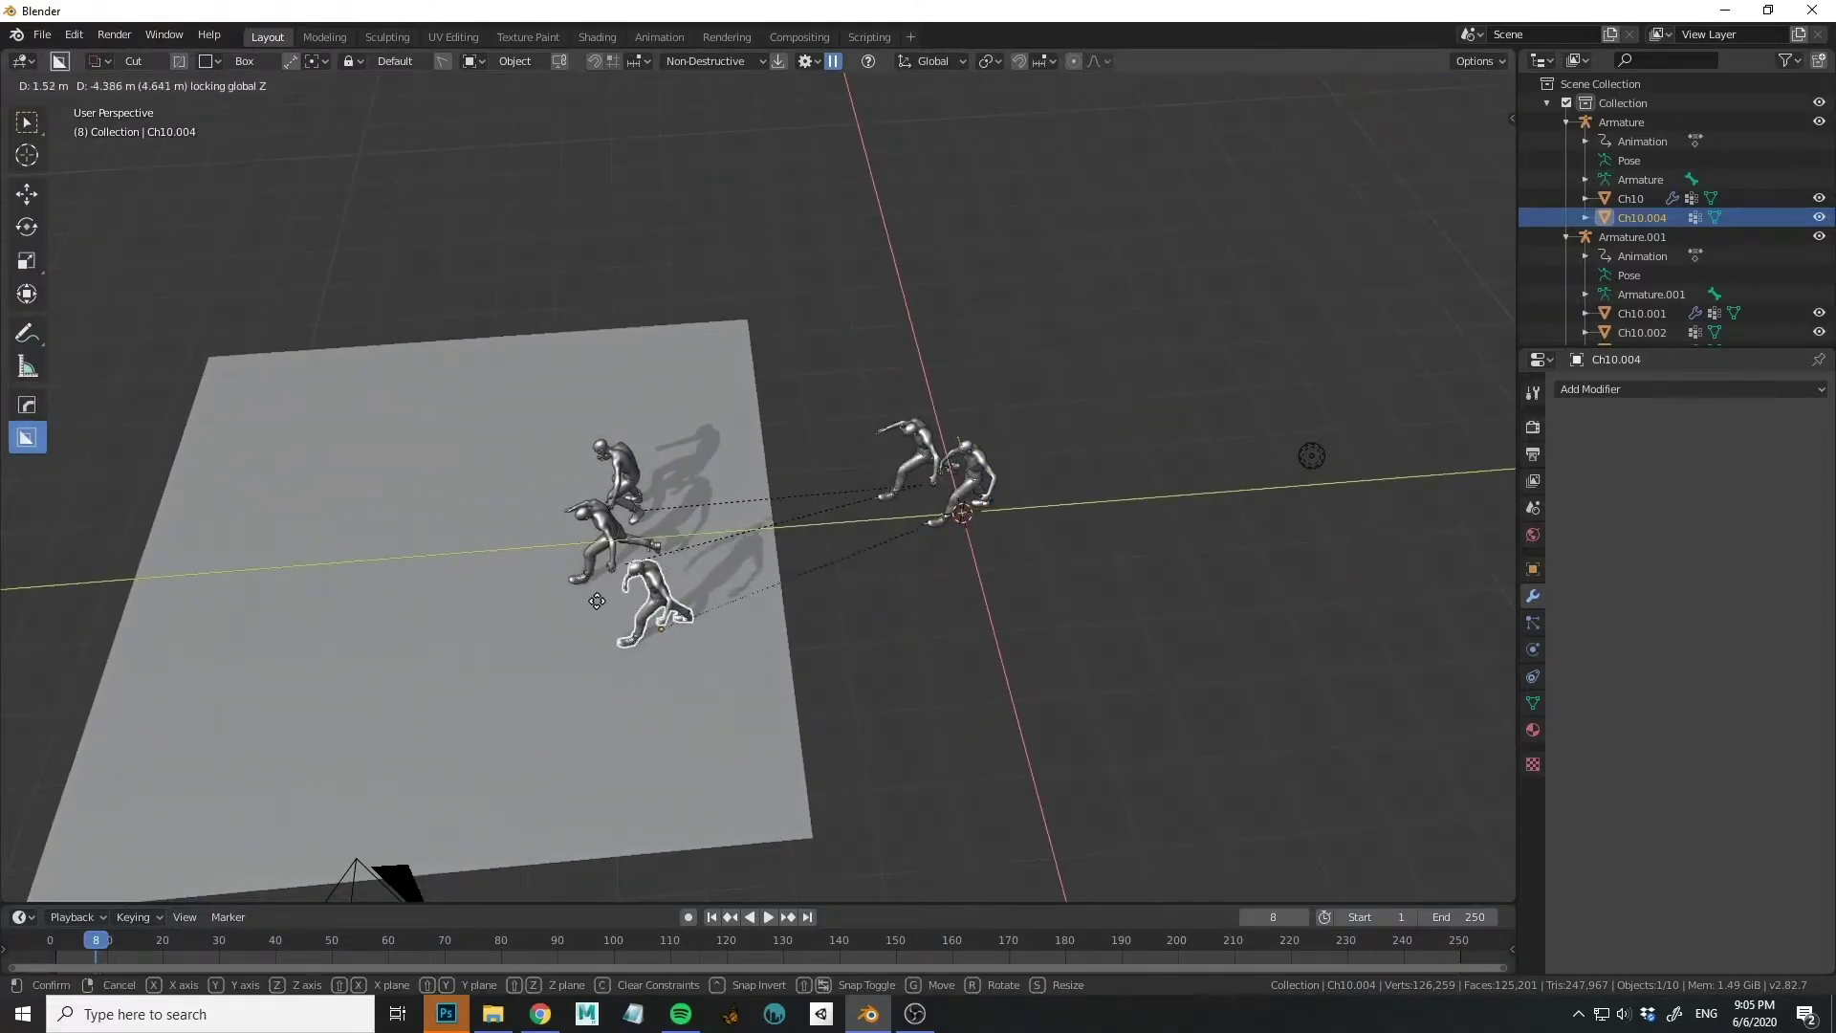
left_click(583, 593)
middle_click_drag(583, 593, 762, 516)
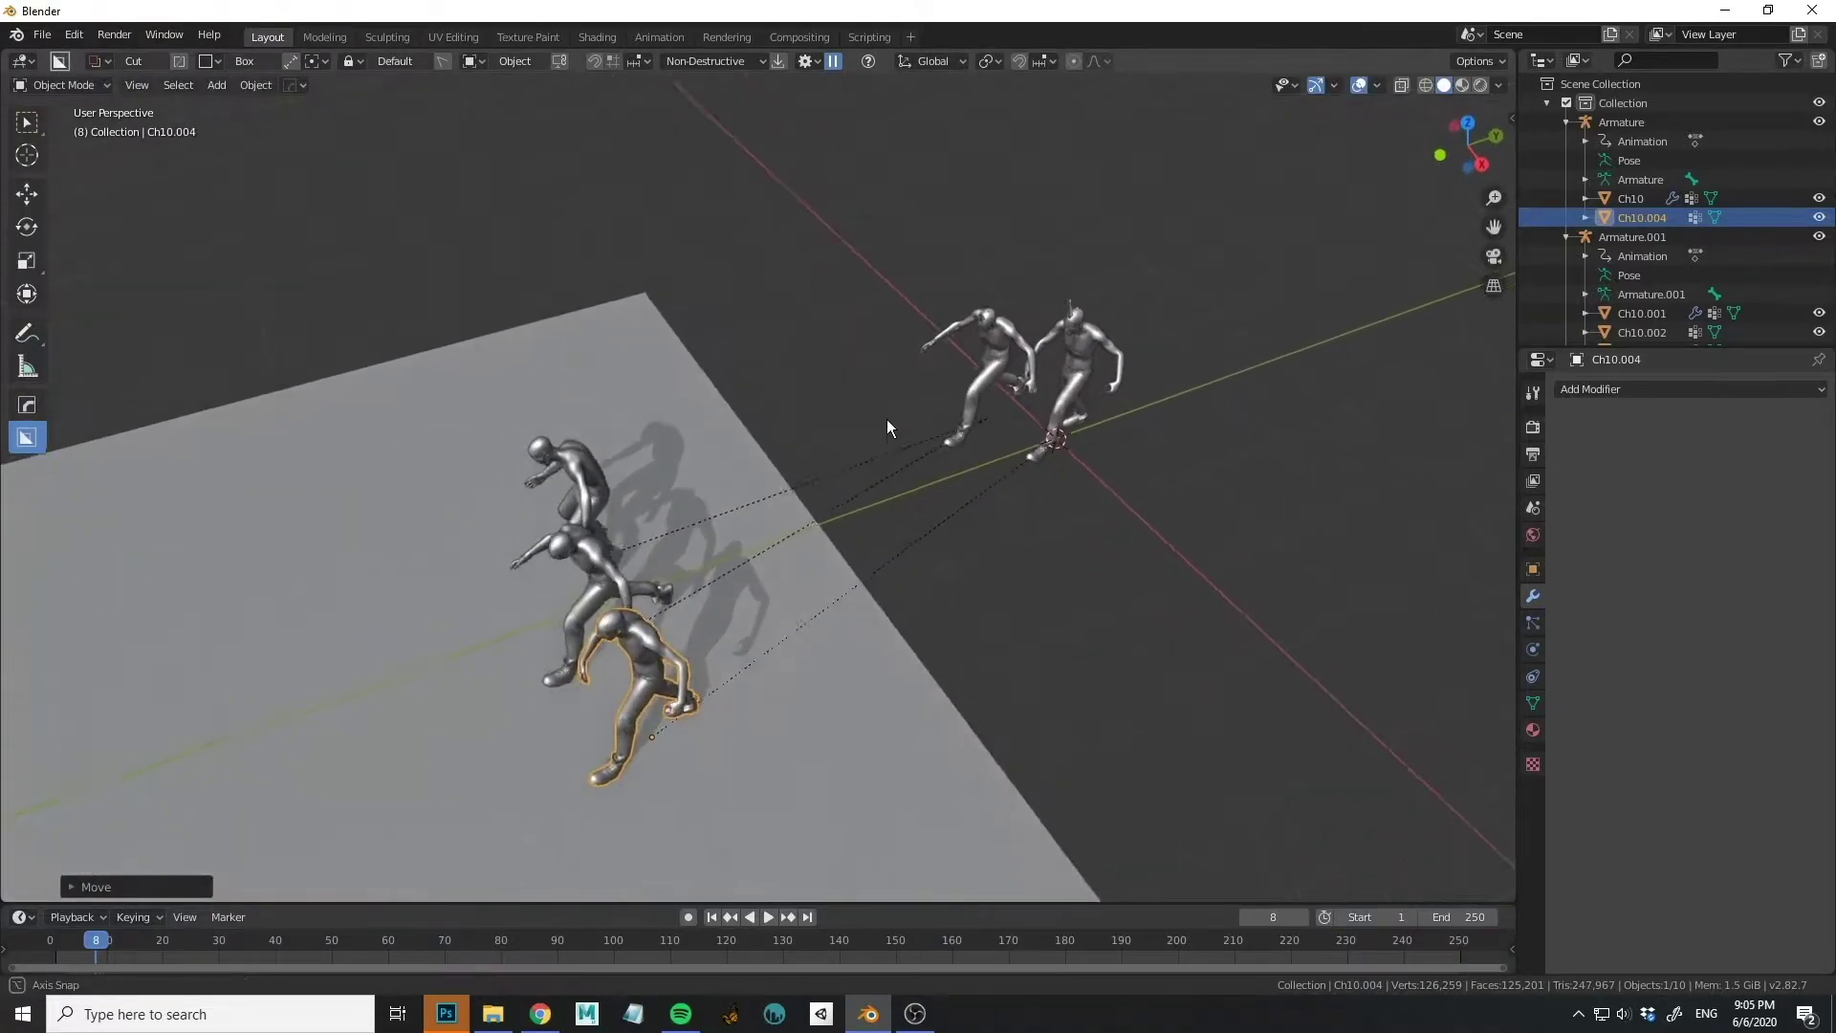
Advance the animation to frame 21 for a different walking pose.
key("space")
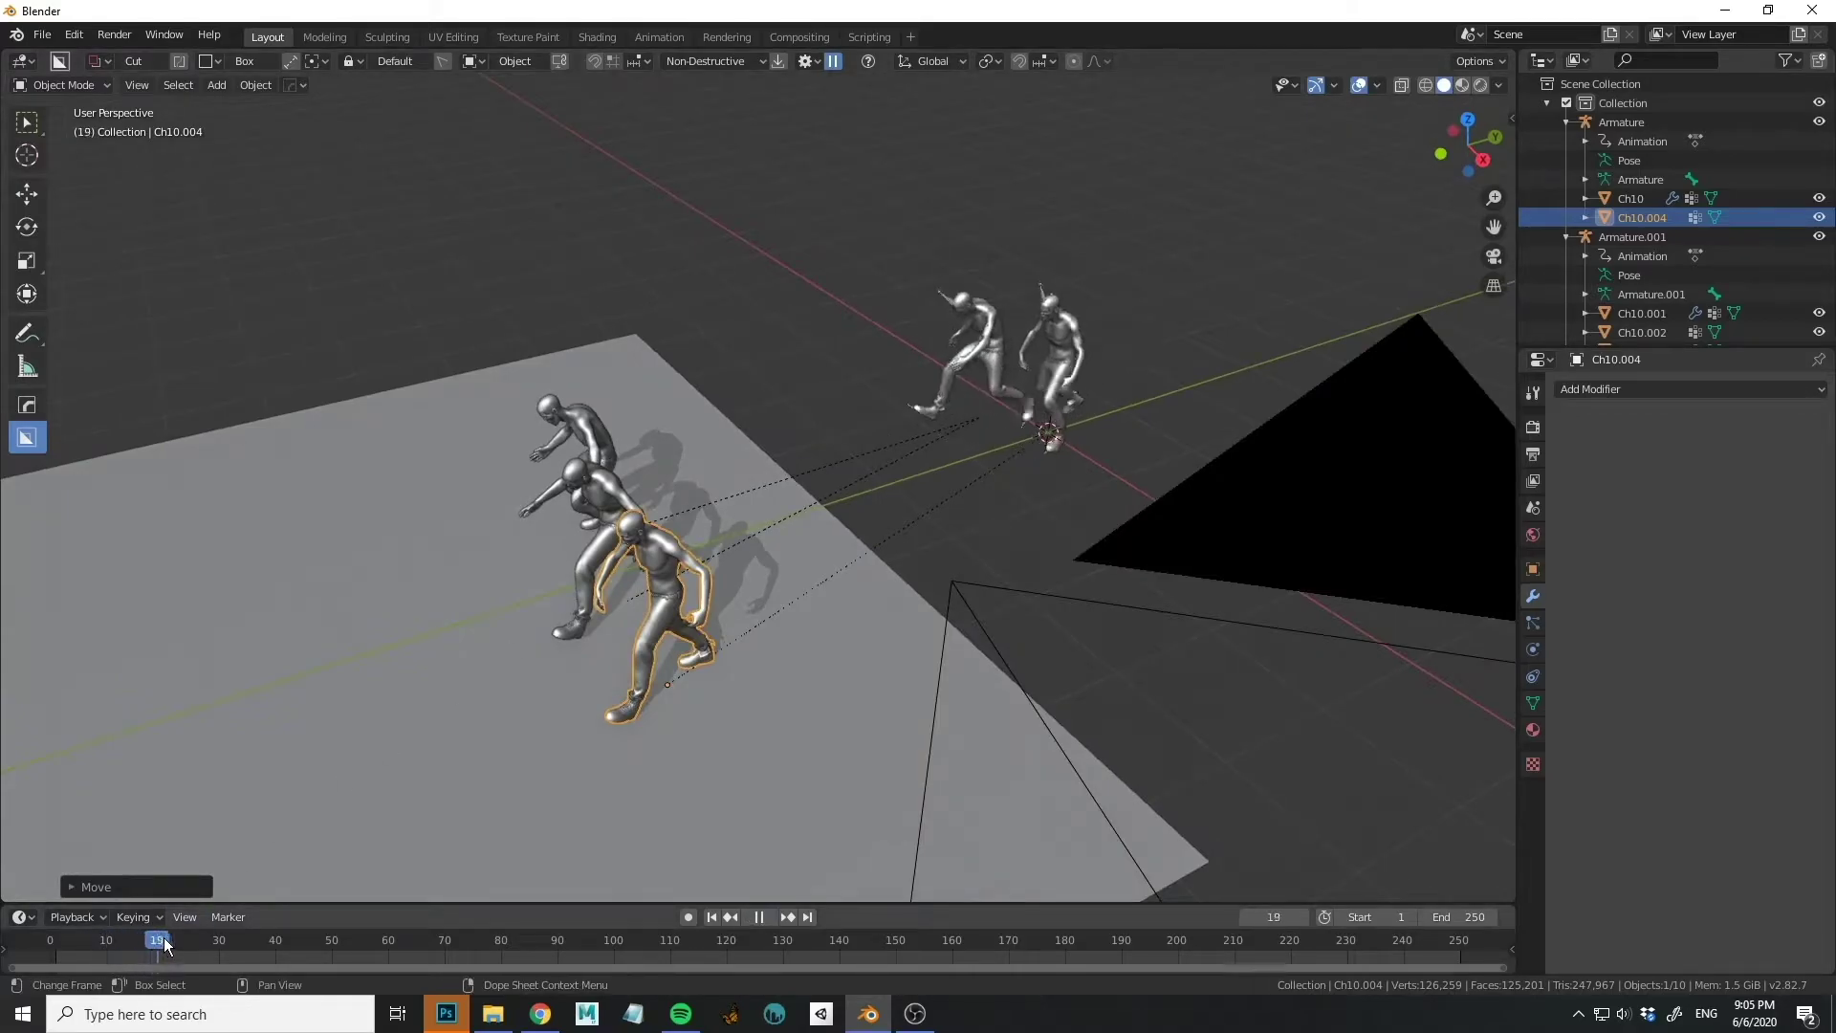
key("space")
mouse_move(948, 400)
middle_mouse_down()
mouse_move(872, 490)
mouse_move(968, 388)
middle_mouse_up()
Duplicate the walking zombie's Ch10 mesh in its frame 21 pose and apply the new copy's Armature modifier.
left_click(1048, 359)
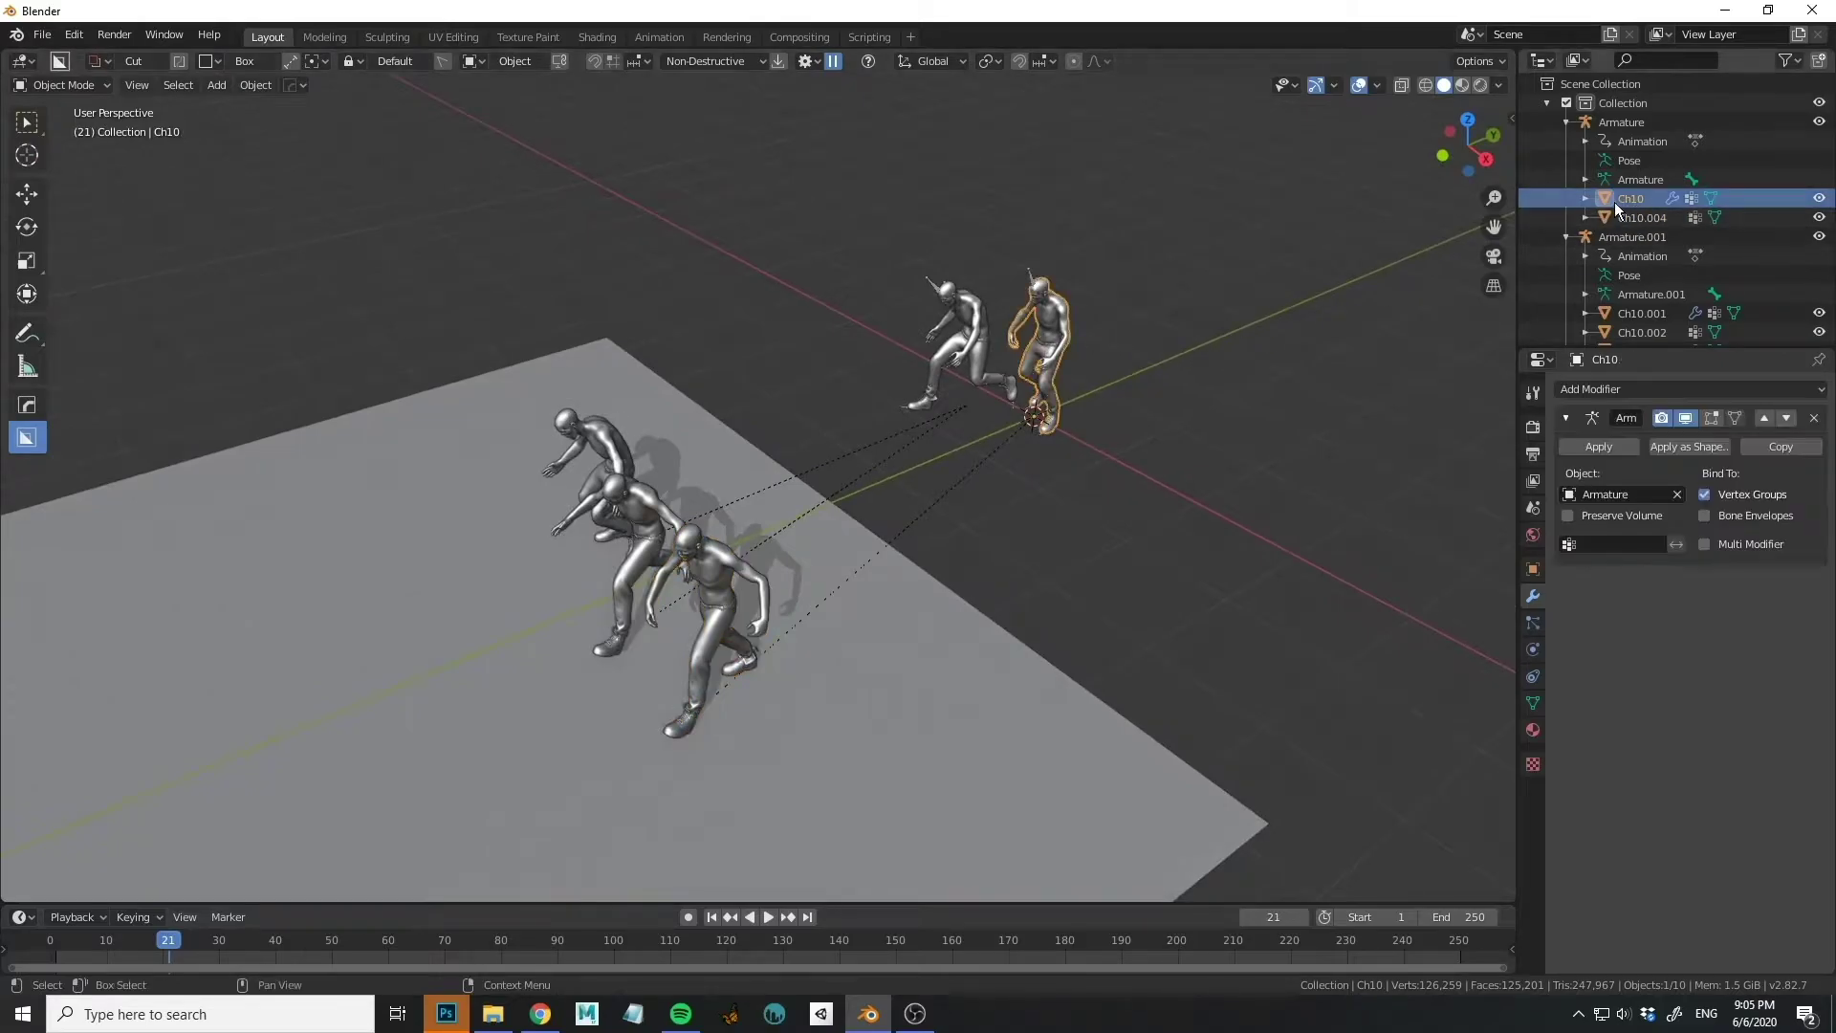
key("shift+d")
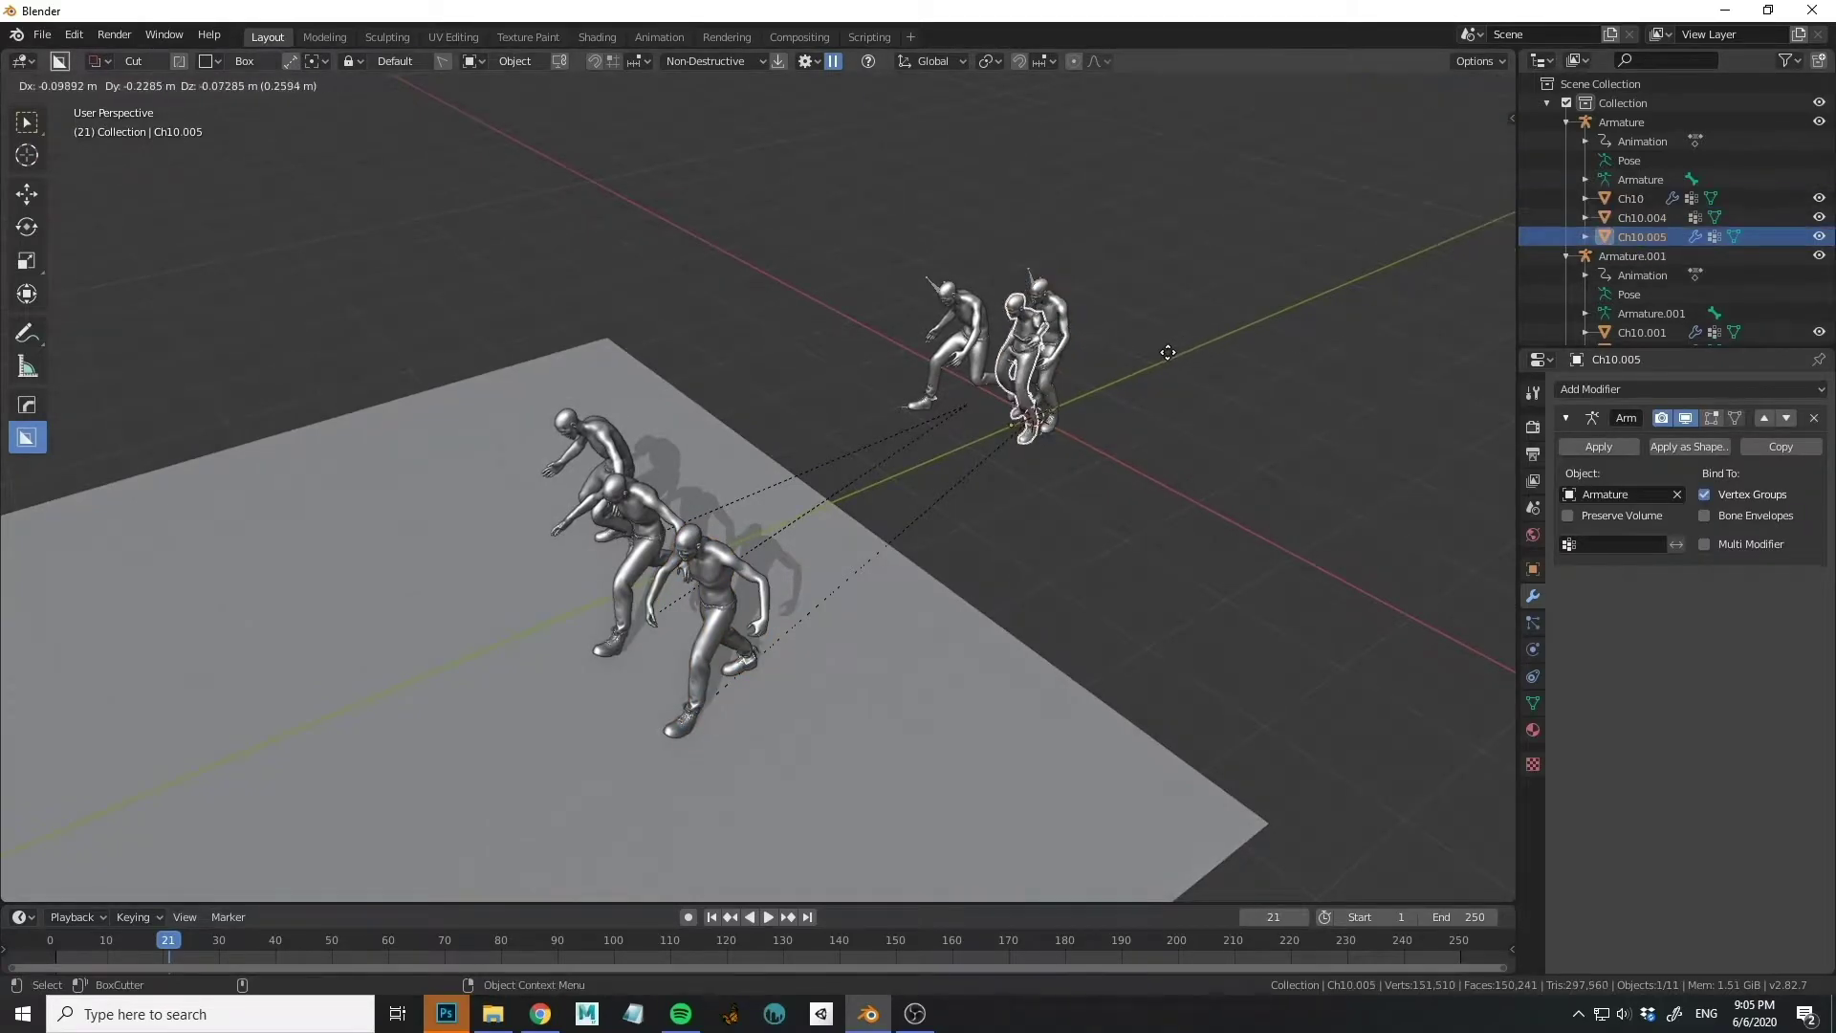
right_click(1168, 352)
left_click(1599, 446)
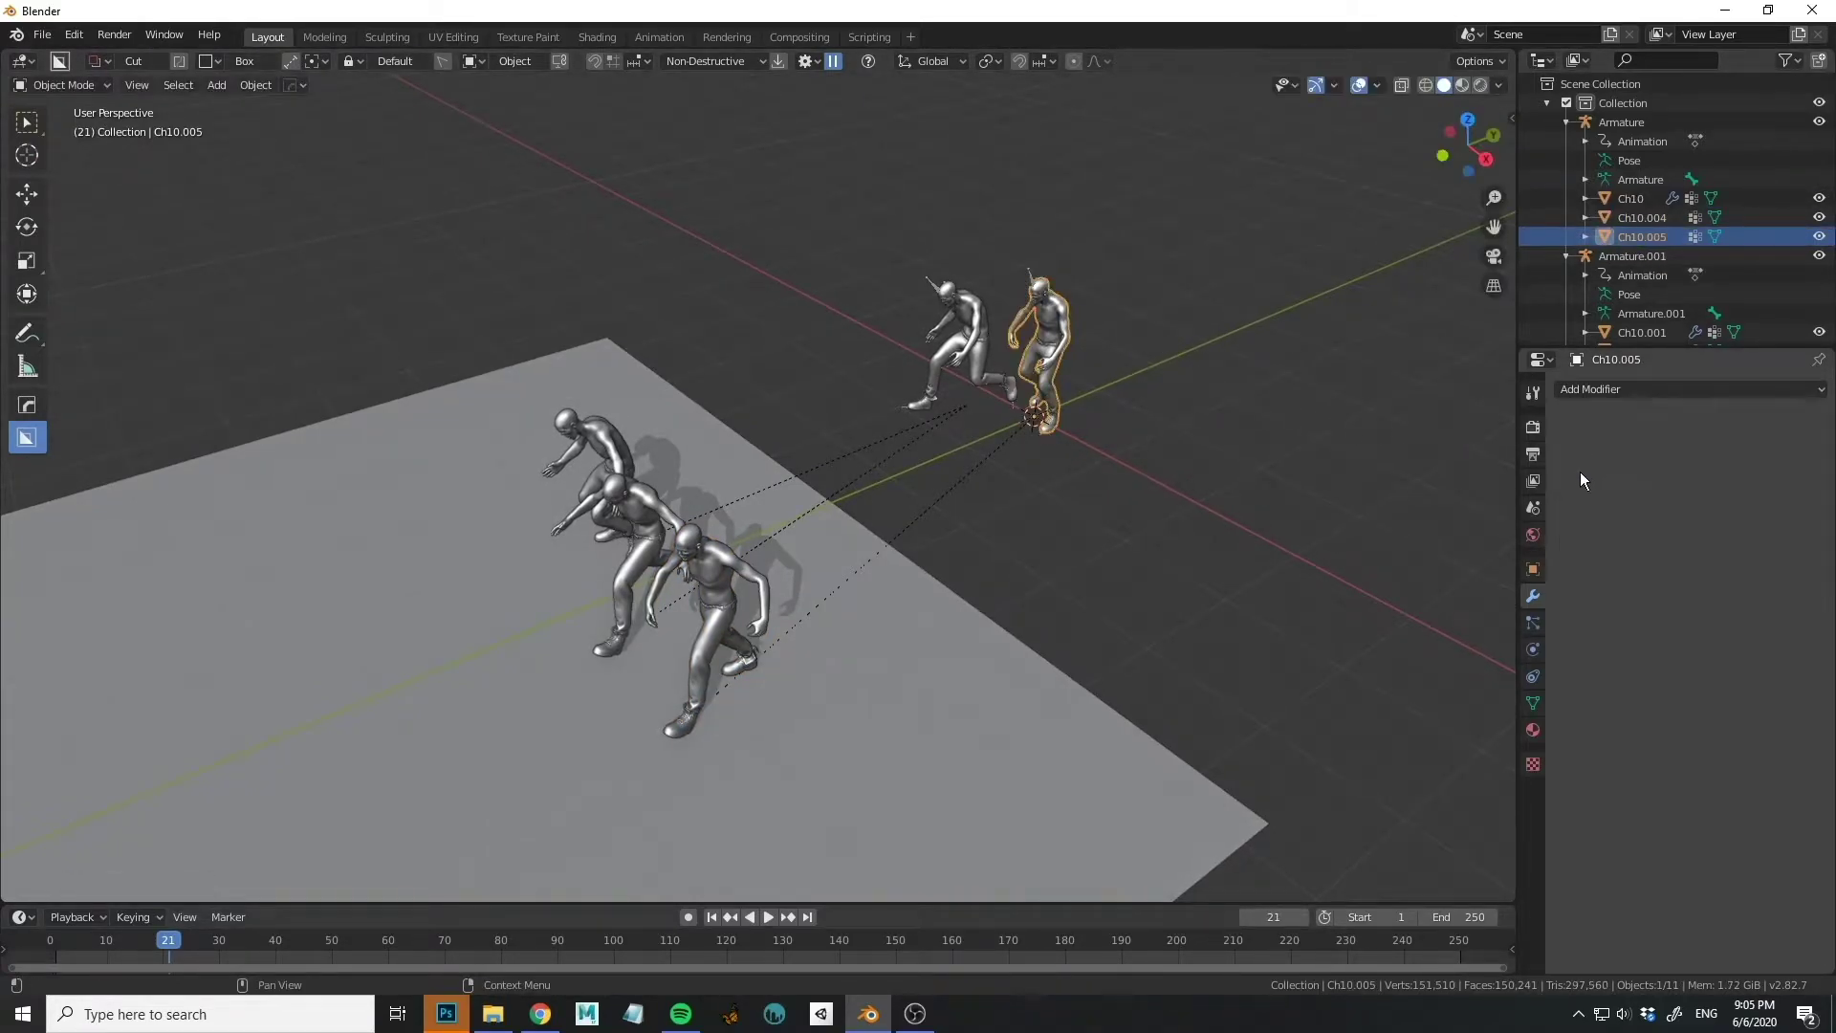
Move the Ch10.005 copy horizontally onto the ground plane, at the near end of the row of posed zombies.
key("g")
key("shift+z")
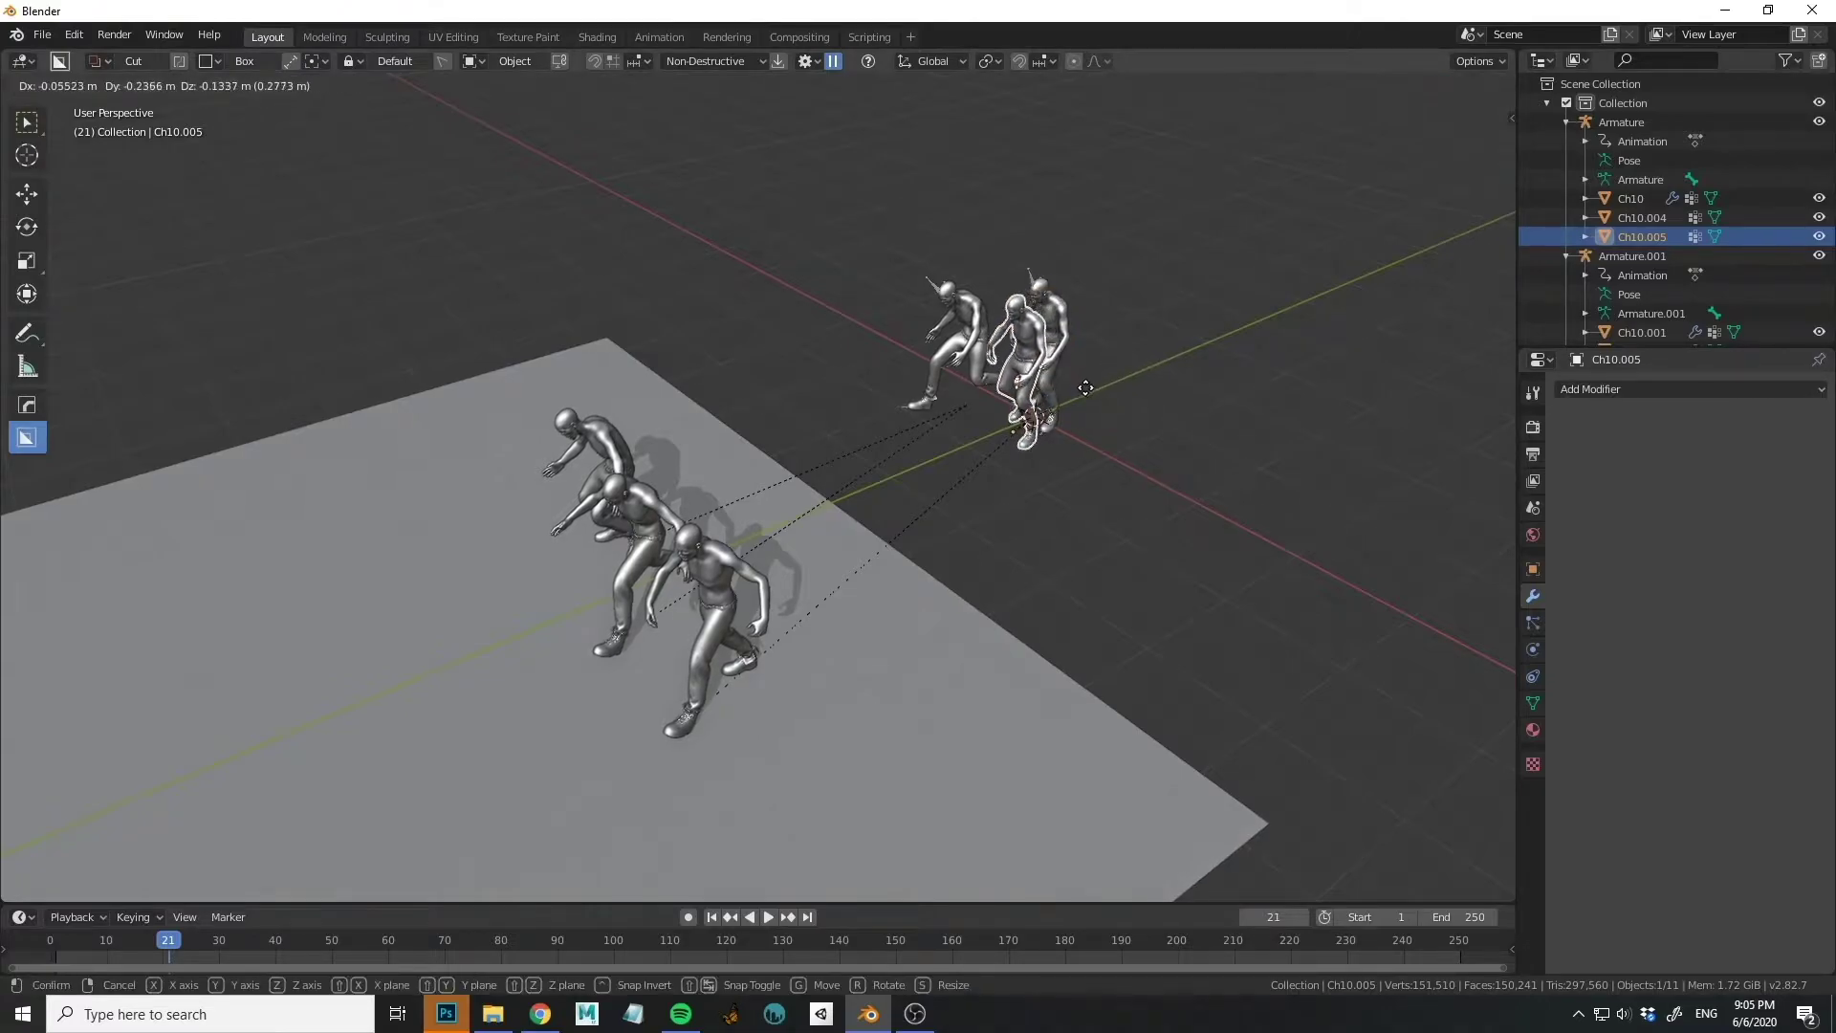
left_click(816, 725)
Advance the animation to frame 29.
middle_click_drag(818, 726, 831, 501)
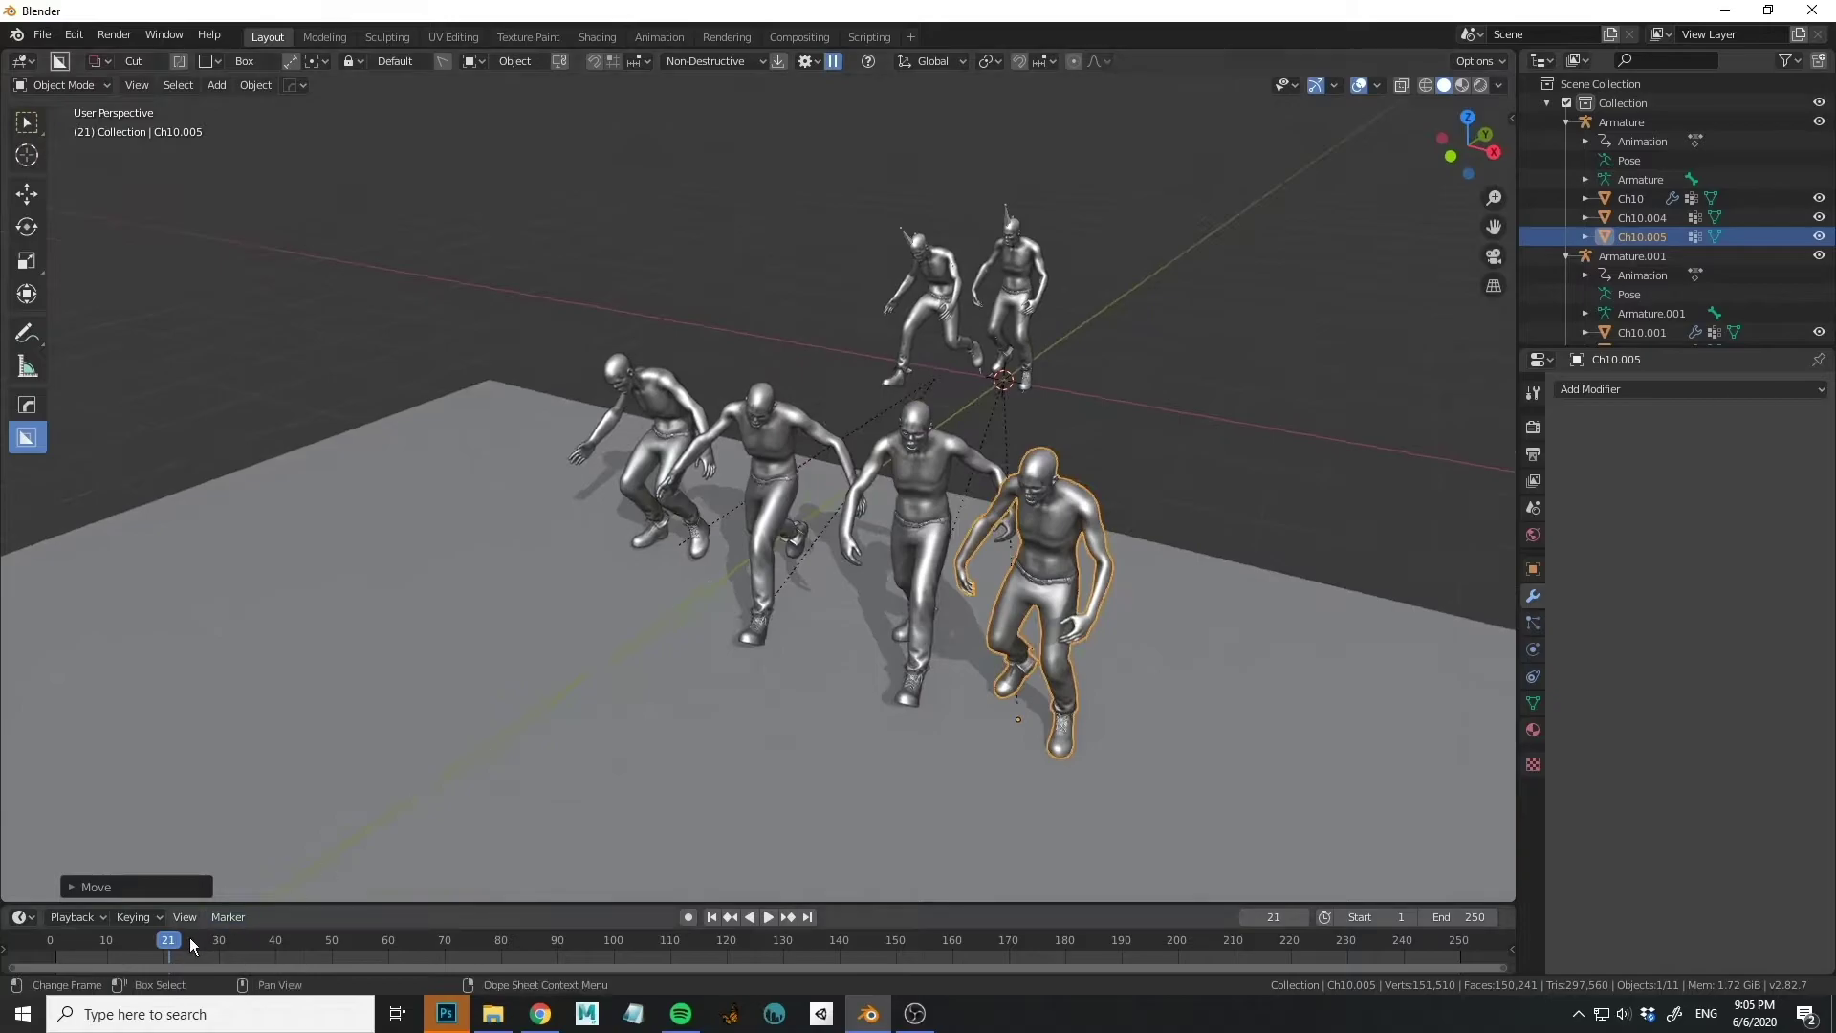
key("space")
left_click_drag(215, 941, 216, 941)
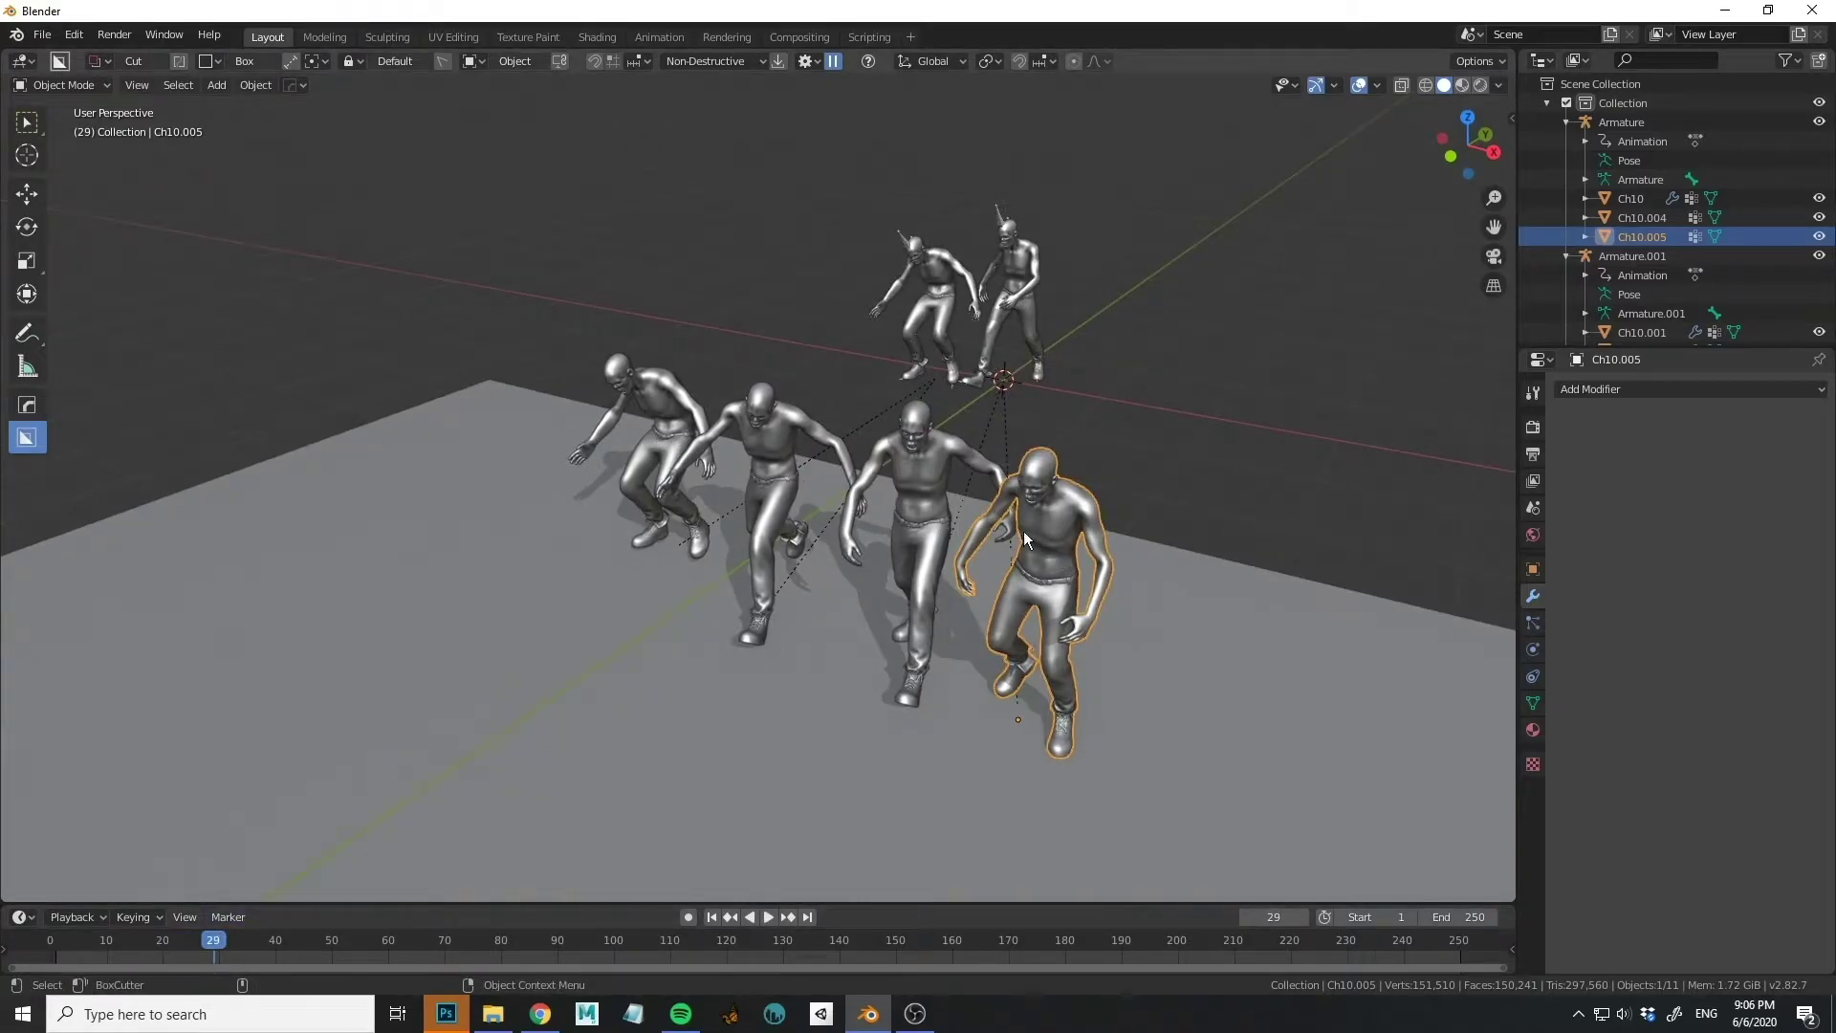
Switch to Mixamo in the browser, browse the zombie animations, and return to Blender.
left_click(541, 1013)
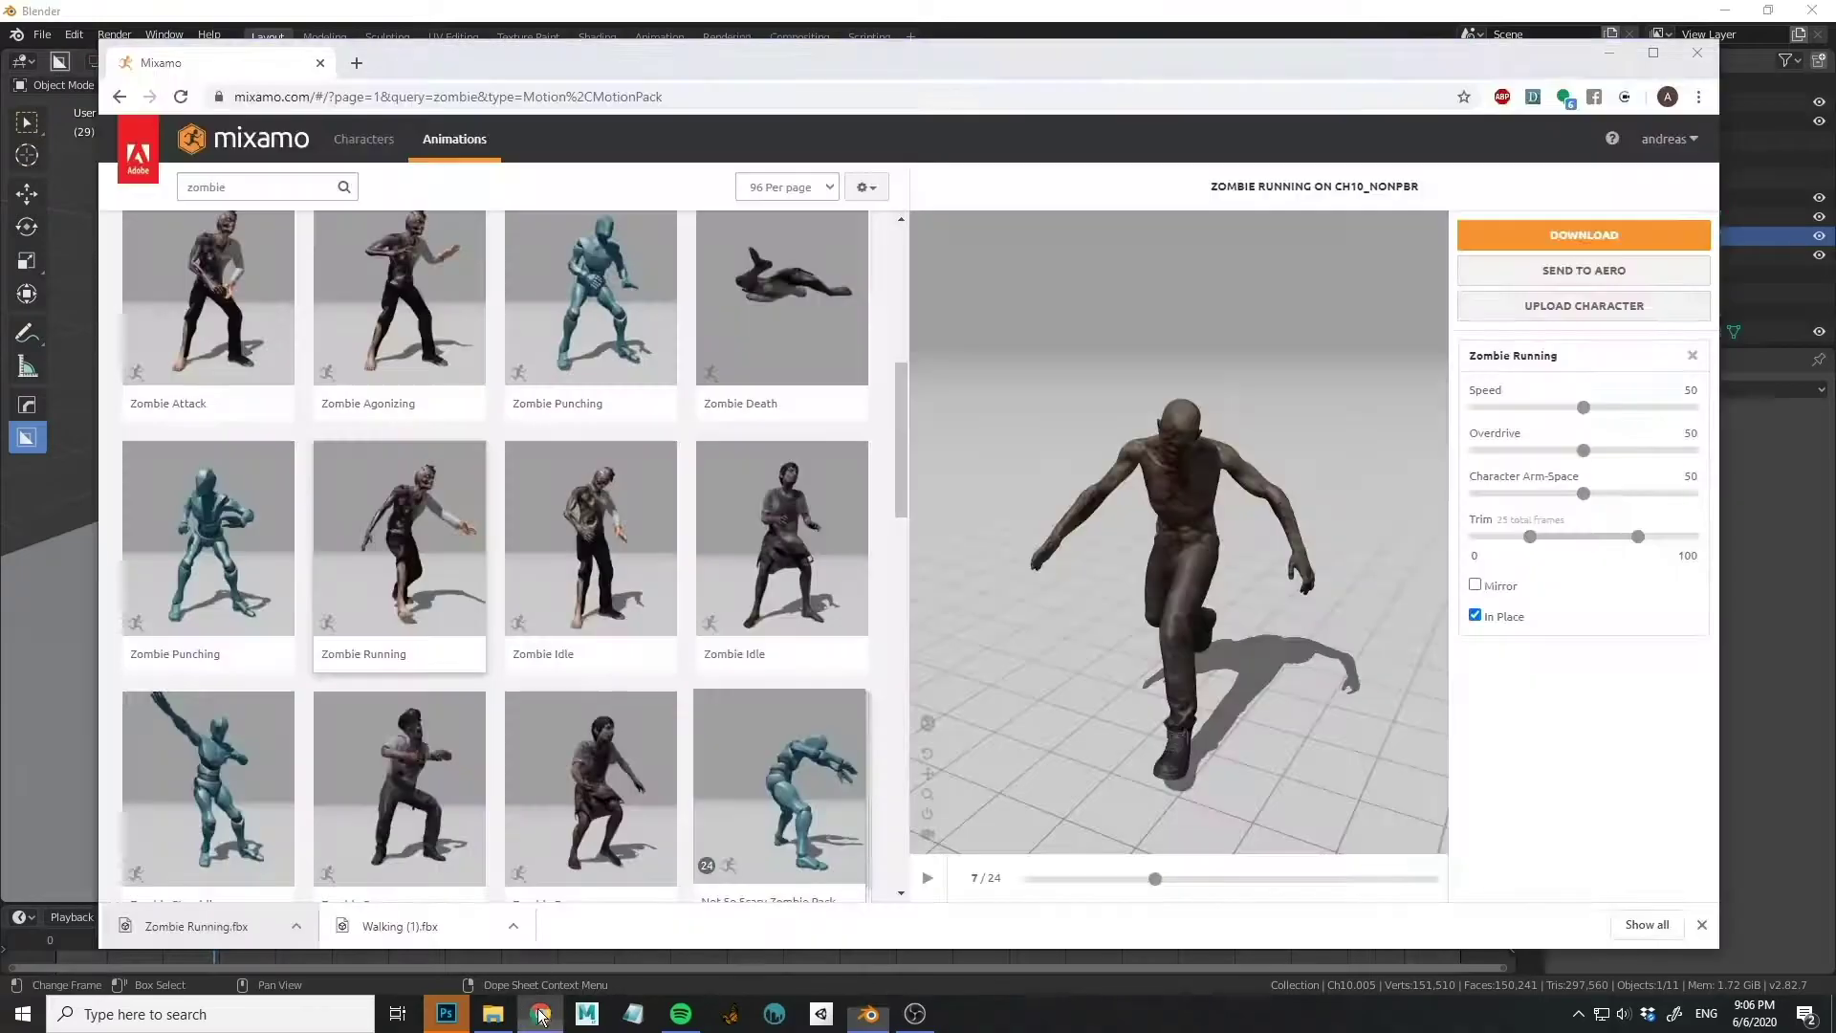
left_click_drag(899, 427, 882, 271)
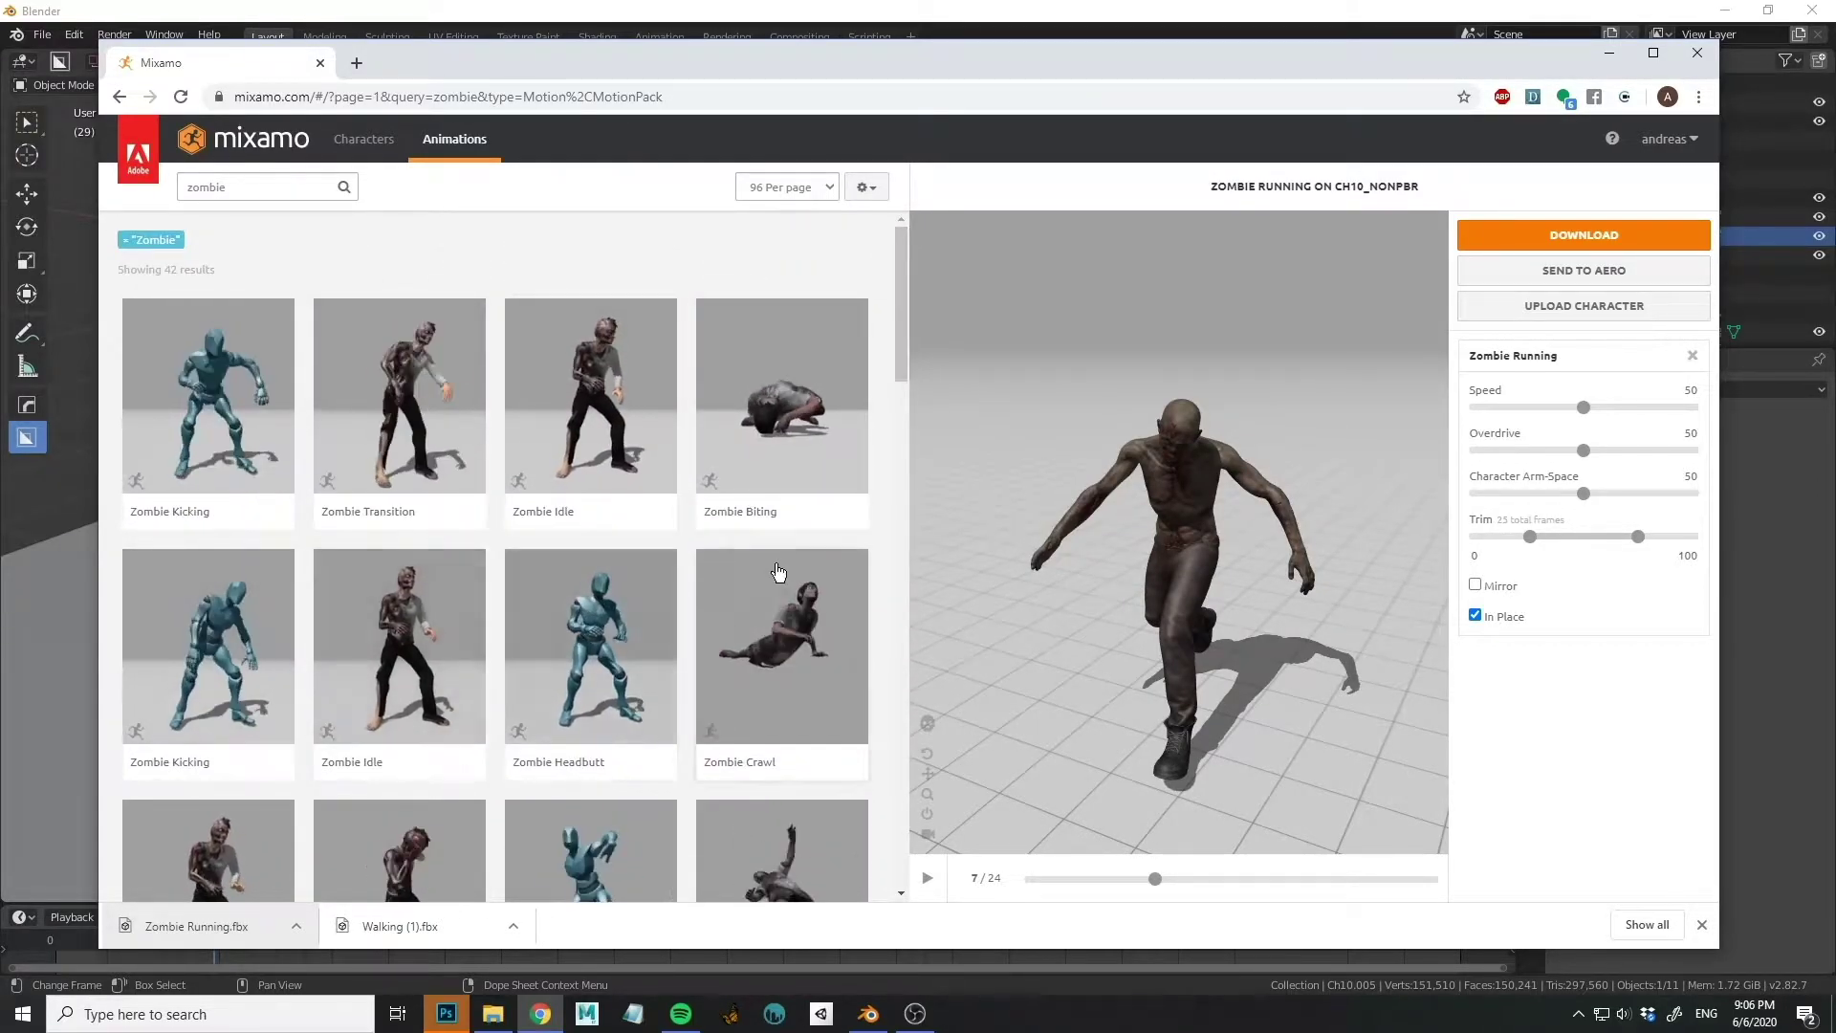
key("alt+Tab")
Switch the viewport shading to Rendered with the row of posed zombies in view.
middle_click_drag(702, 490, 815, 479)
left_click_drag(815, 477, 805, 485, "alt")
right_click_drag(753, 534, 765, 480, "alt")
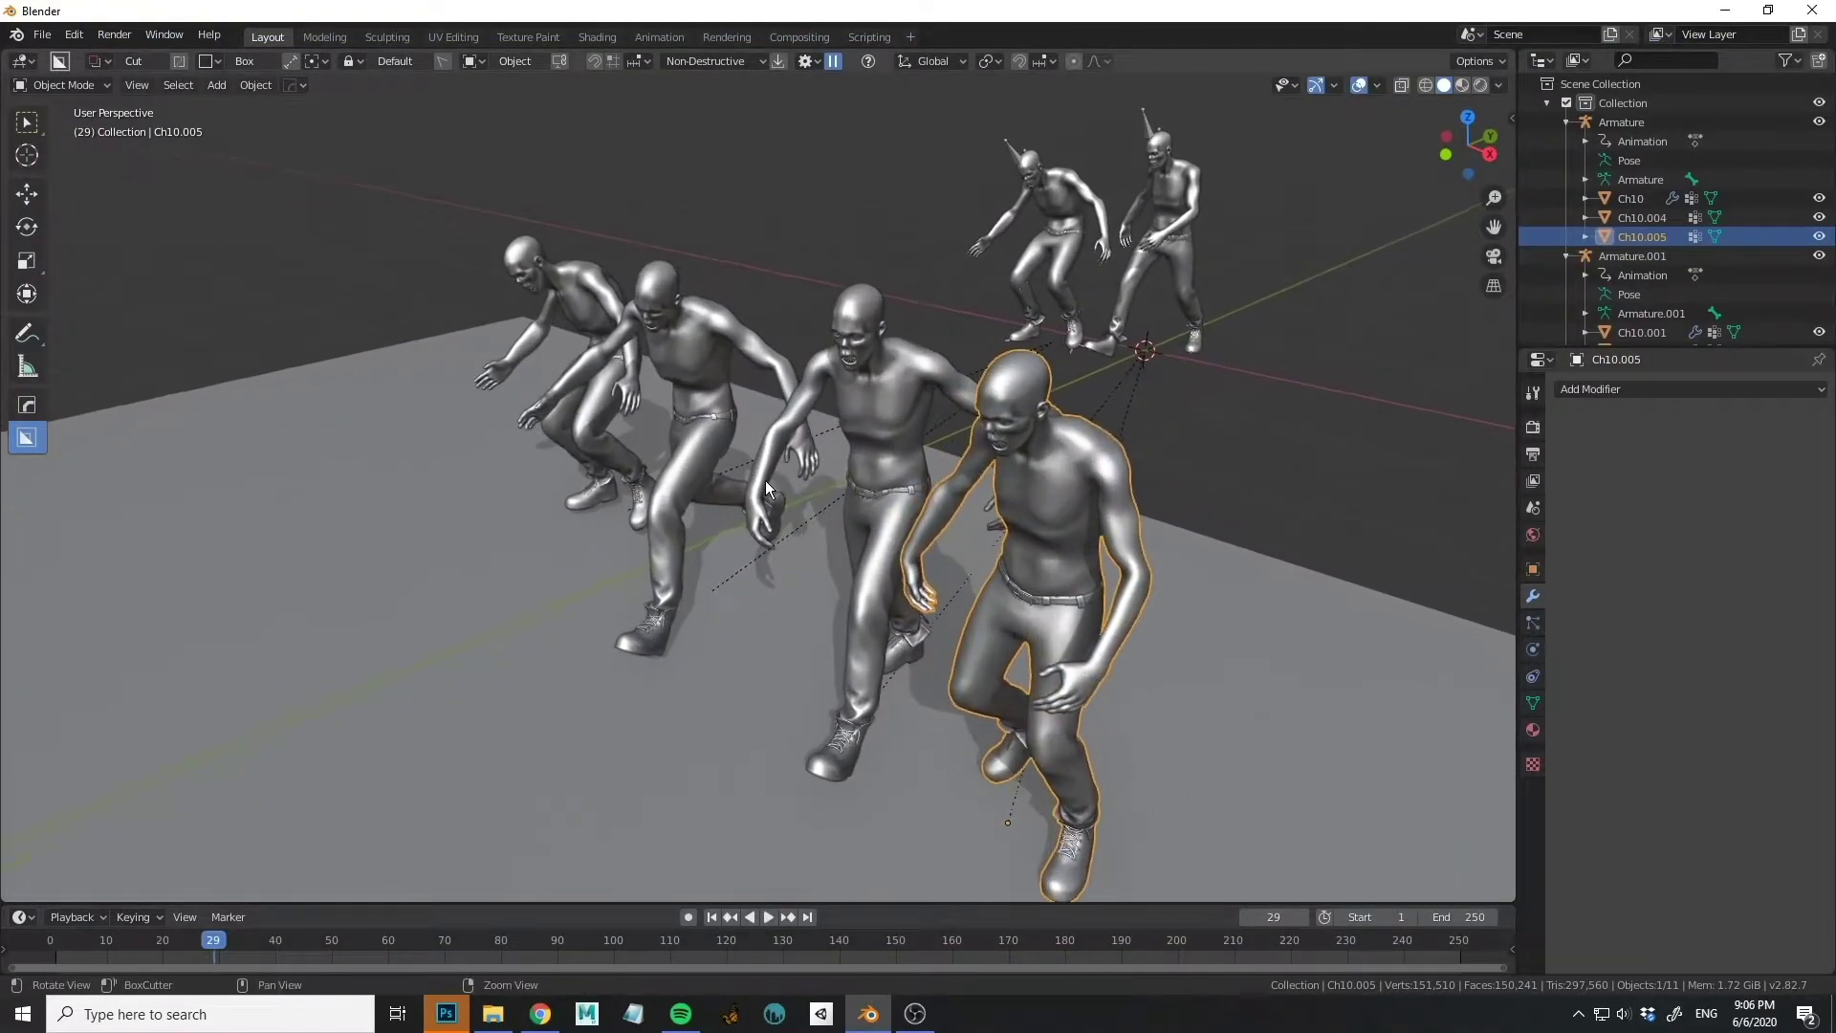
middle_click_drag(765, 480, 737, 423, "alt")
key("z")
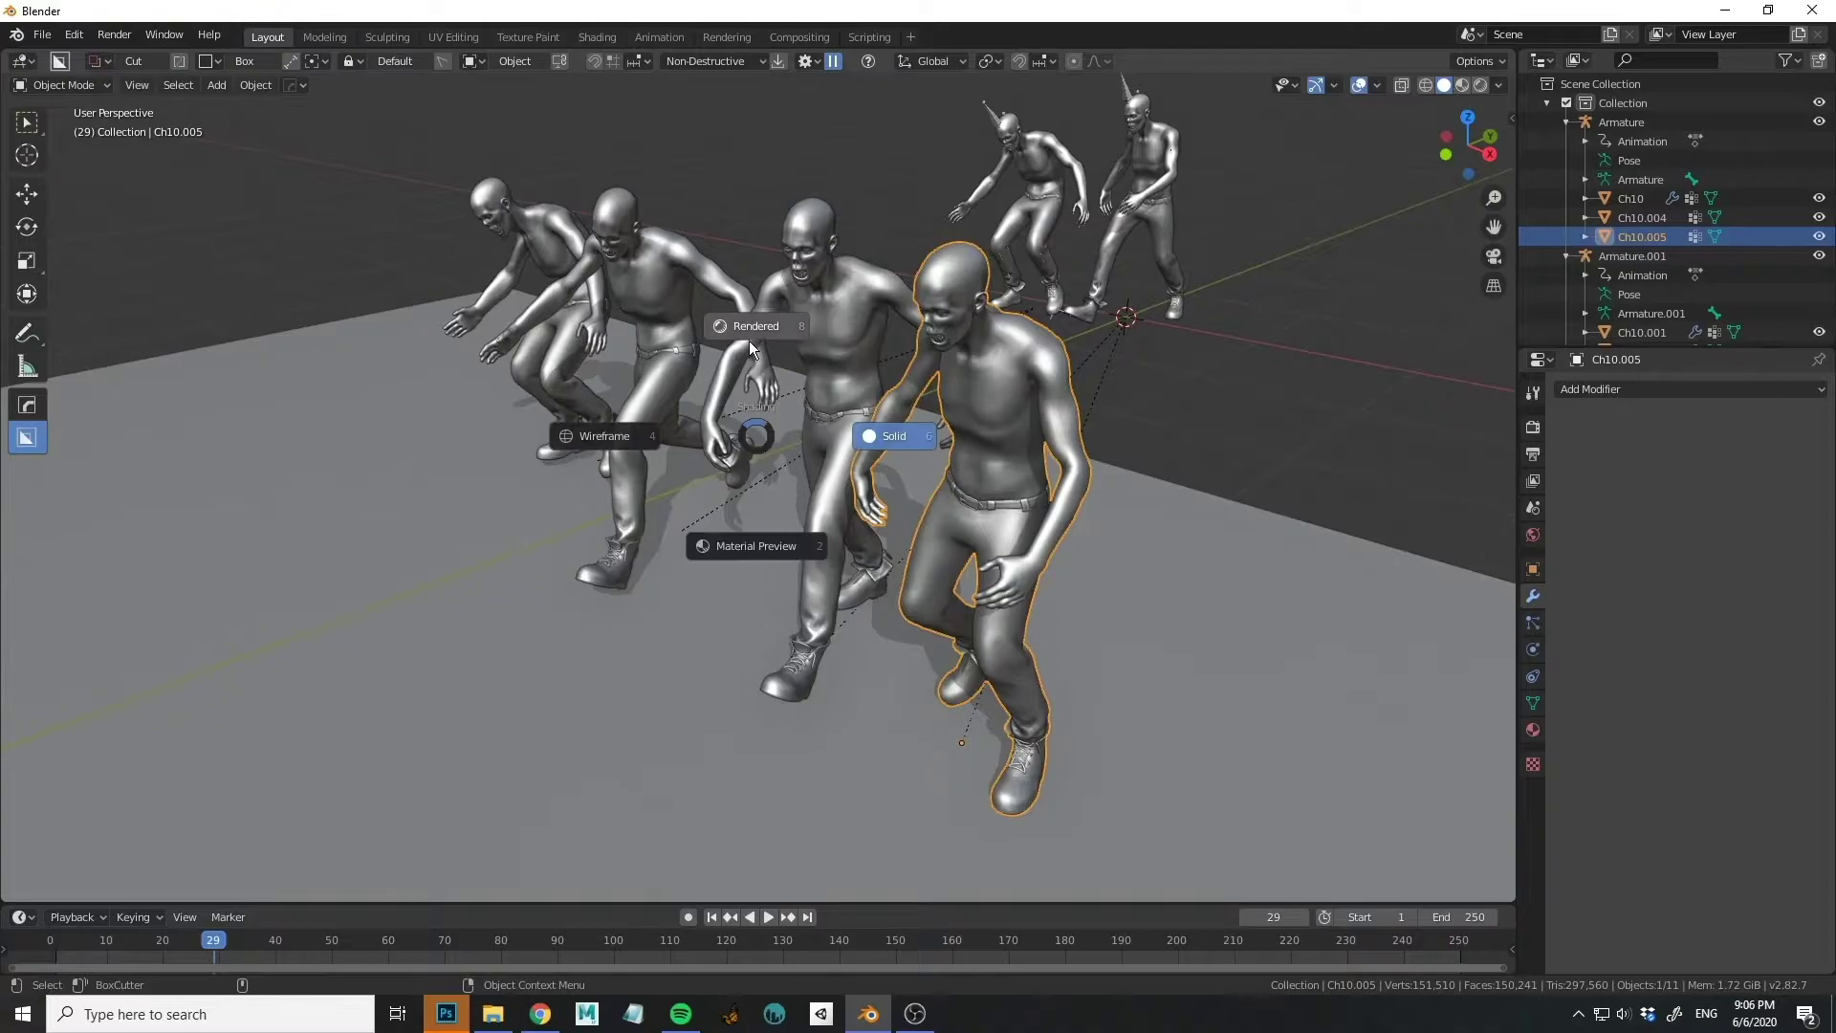
left_click(796, 399)
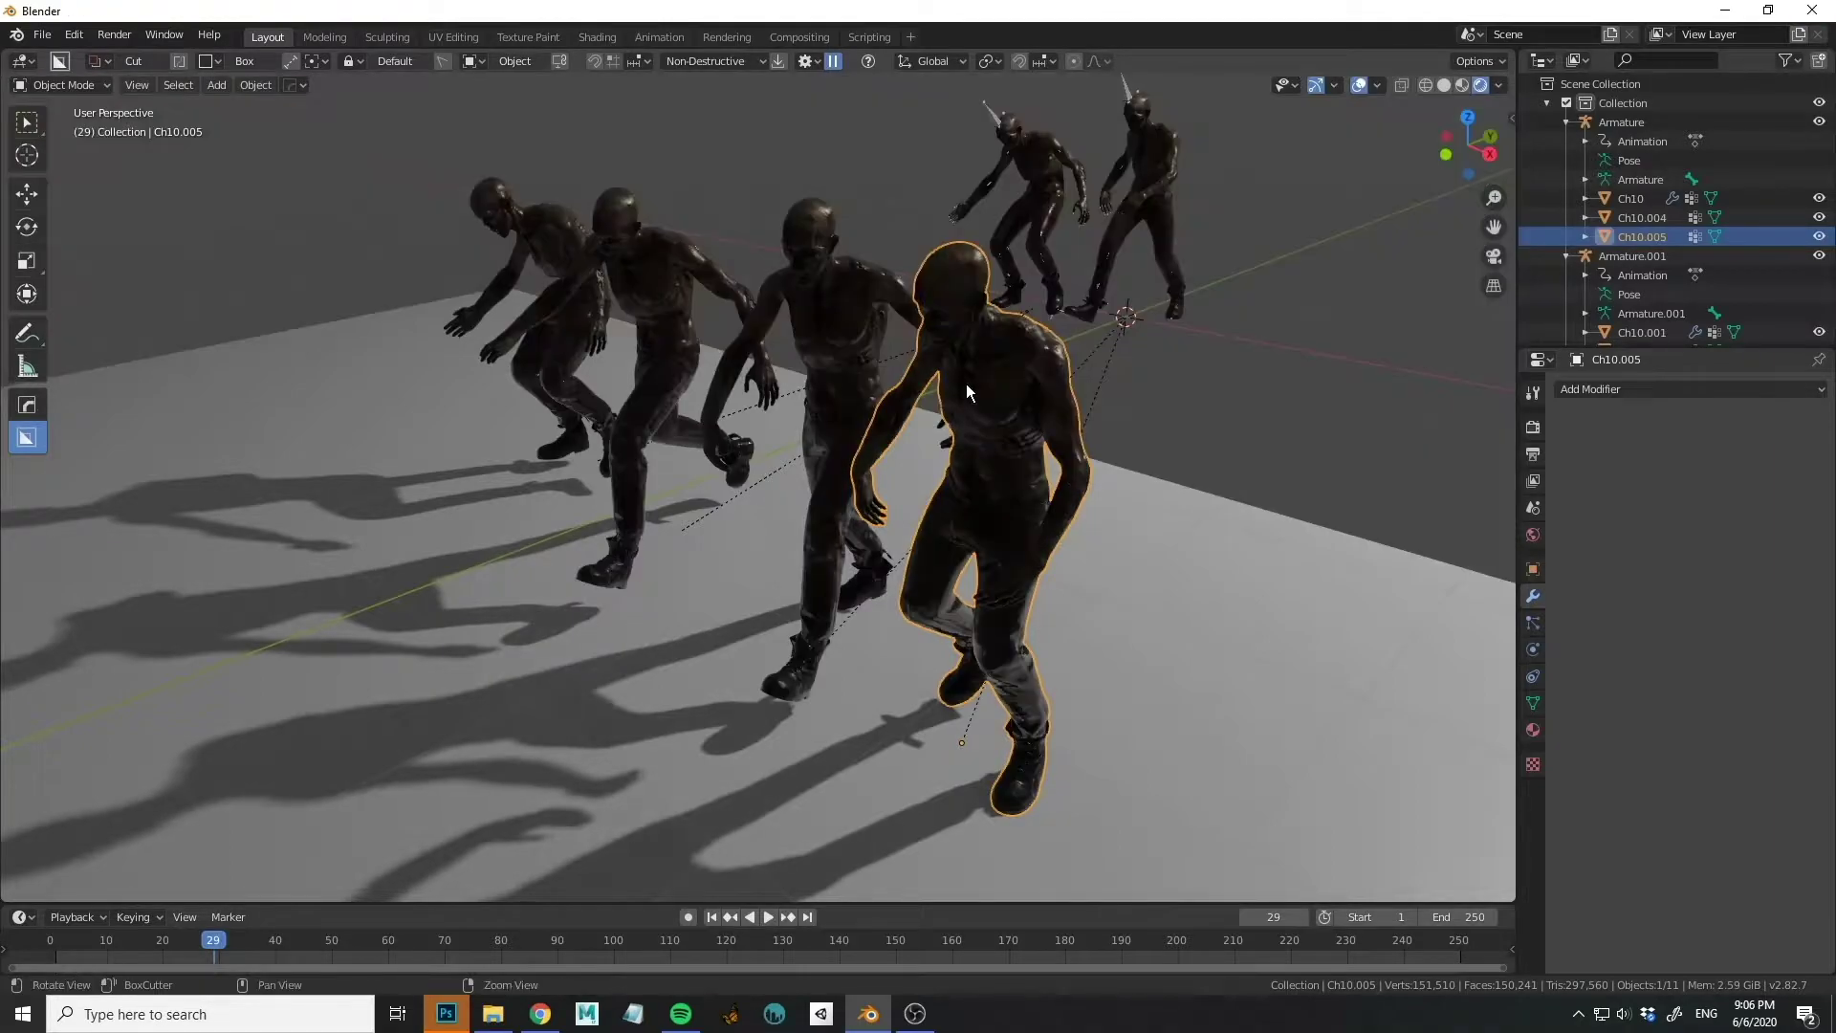
Examine the rendered zombies and their lighting up close and across the whole scene.
left_click_drag(966, 383, 984, 369, "alt")
middle_click_drag(984, 369, 852, 488, "alt")
right_click_drag(803, 445, 968, 400, "alt")
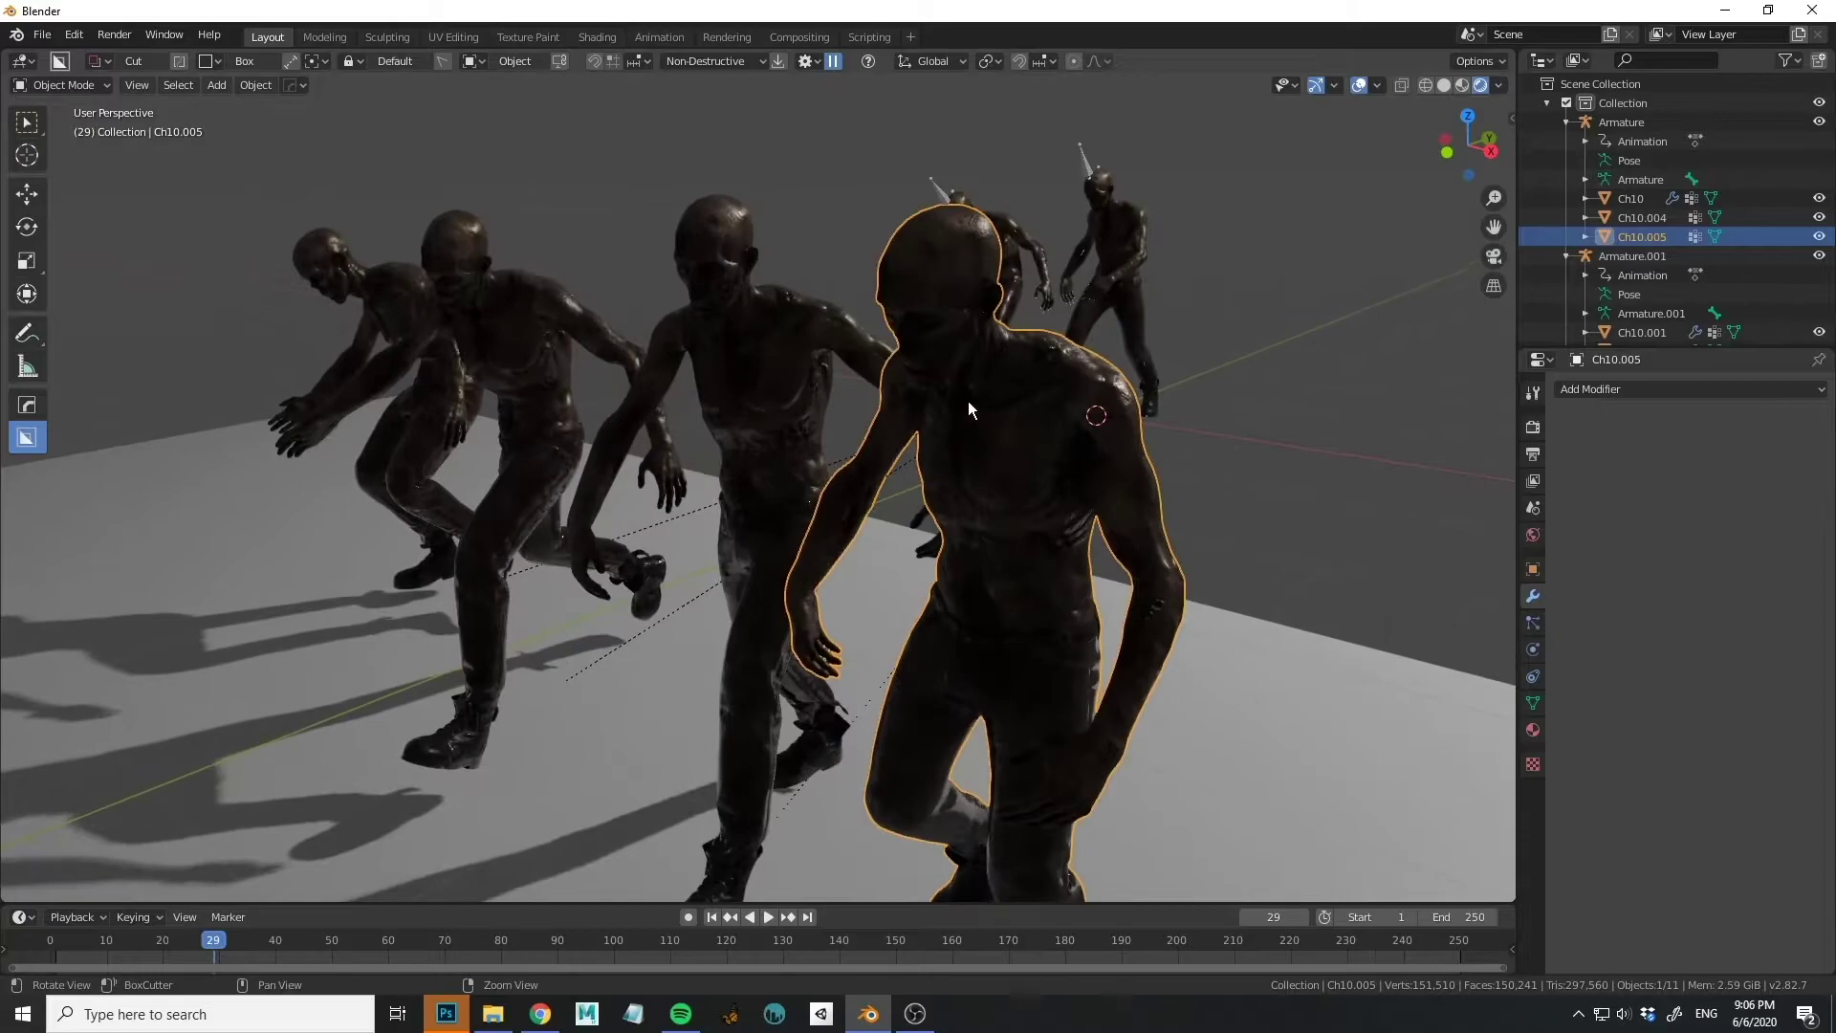
scroll(968, 400, "down", 8)
middle_click_drag(858, 394, 1242, 195)
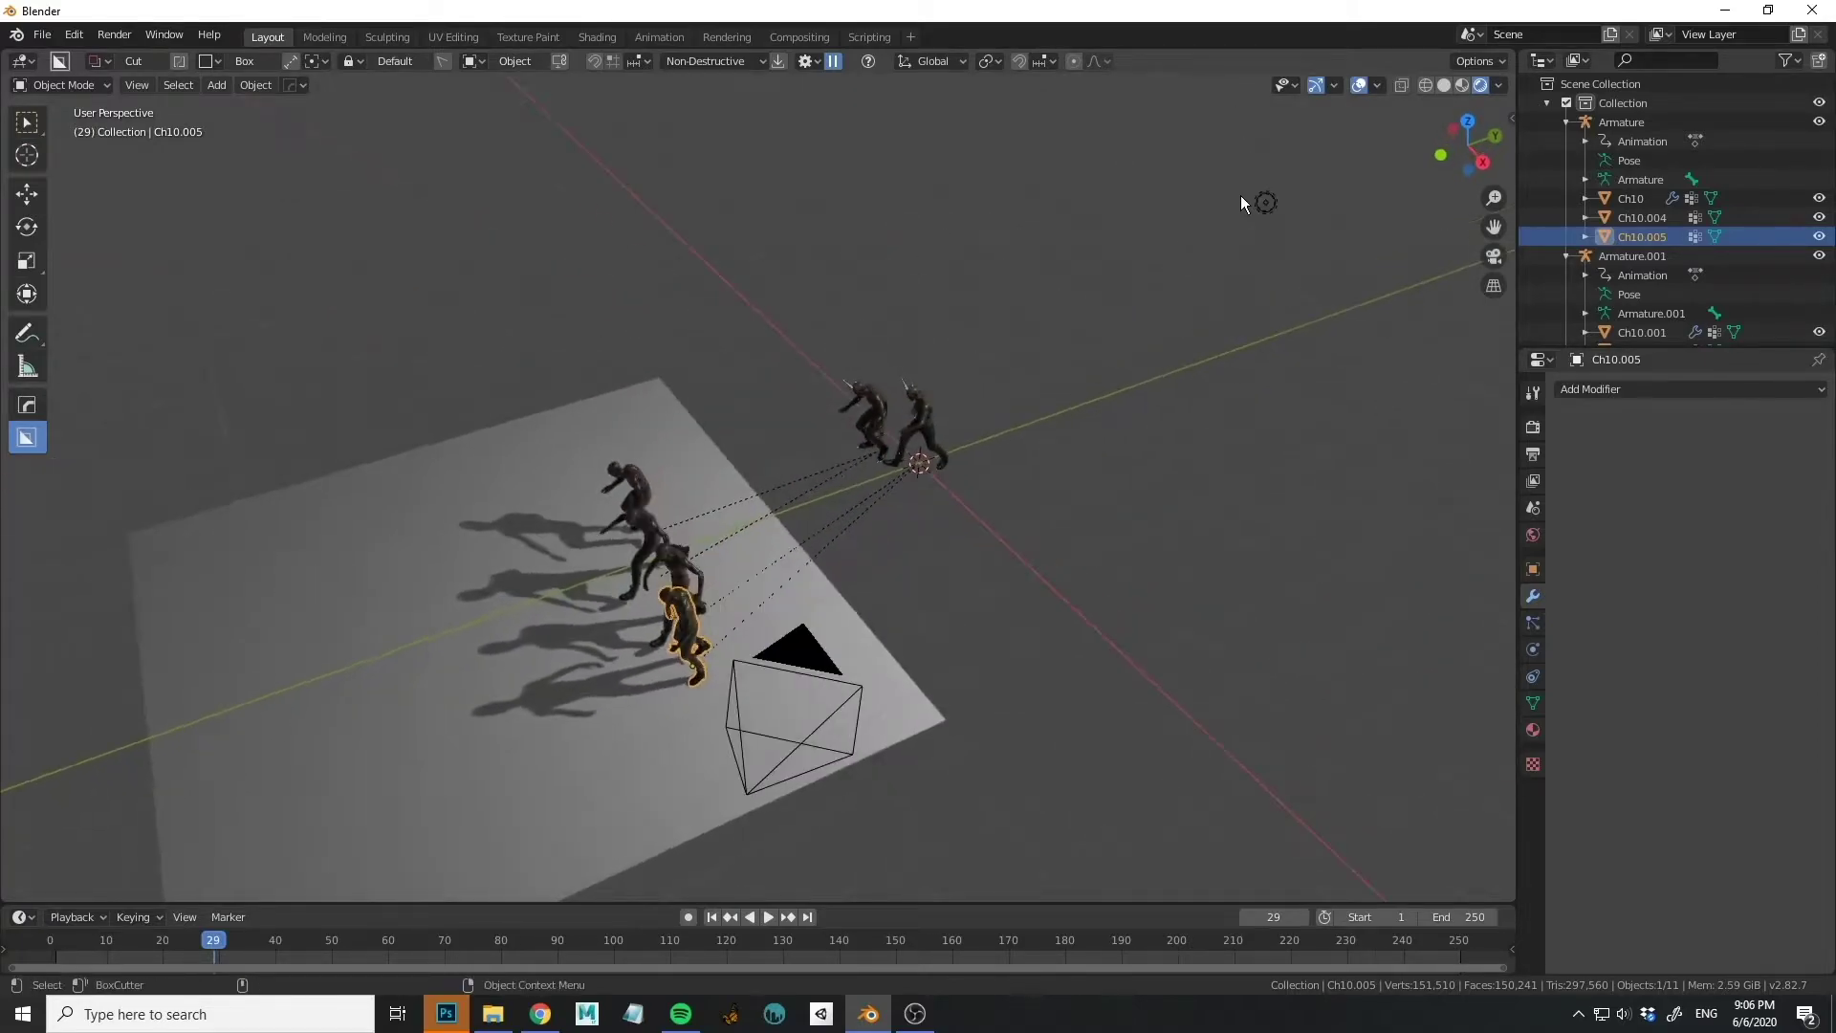
Move the light in front of the zombie row, to about X 2.41, Y -6.90, Z 3.26 m.
left_click(1267, 217)
key("g")
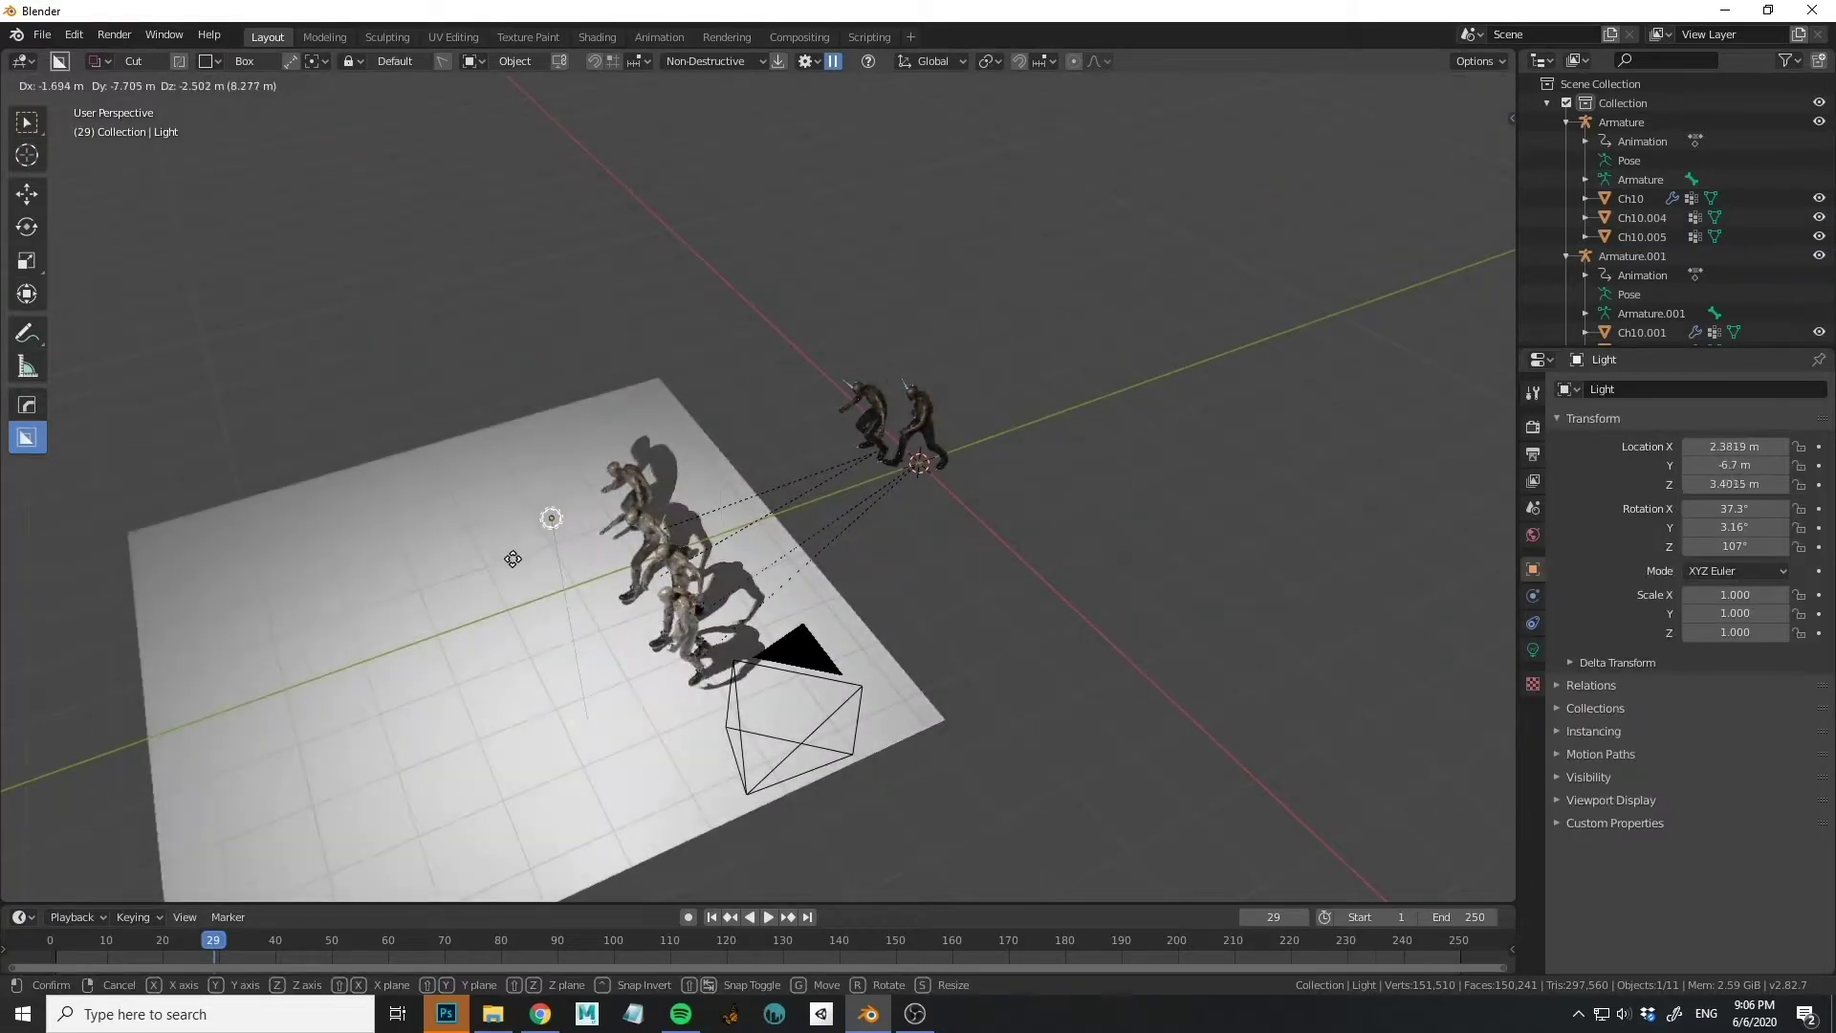
left_click(577, 618)
middle_click_drag(576, 618, 818, 485)
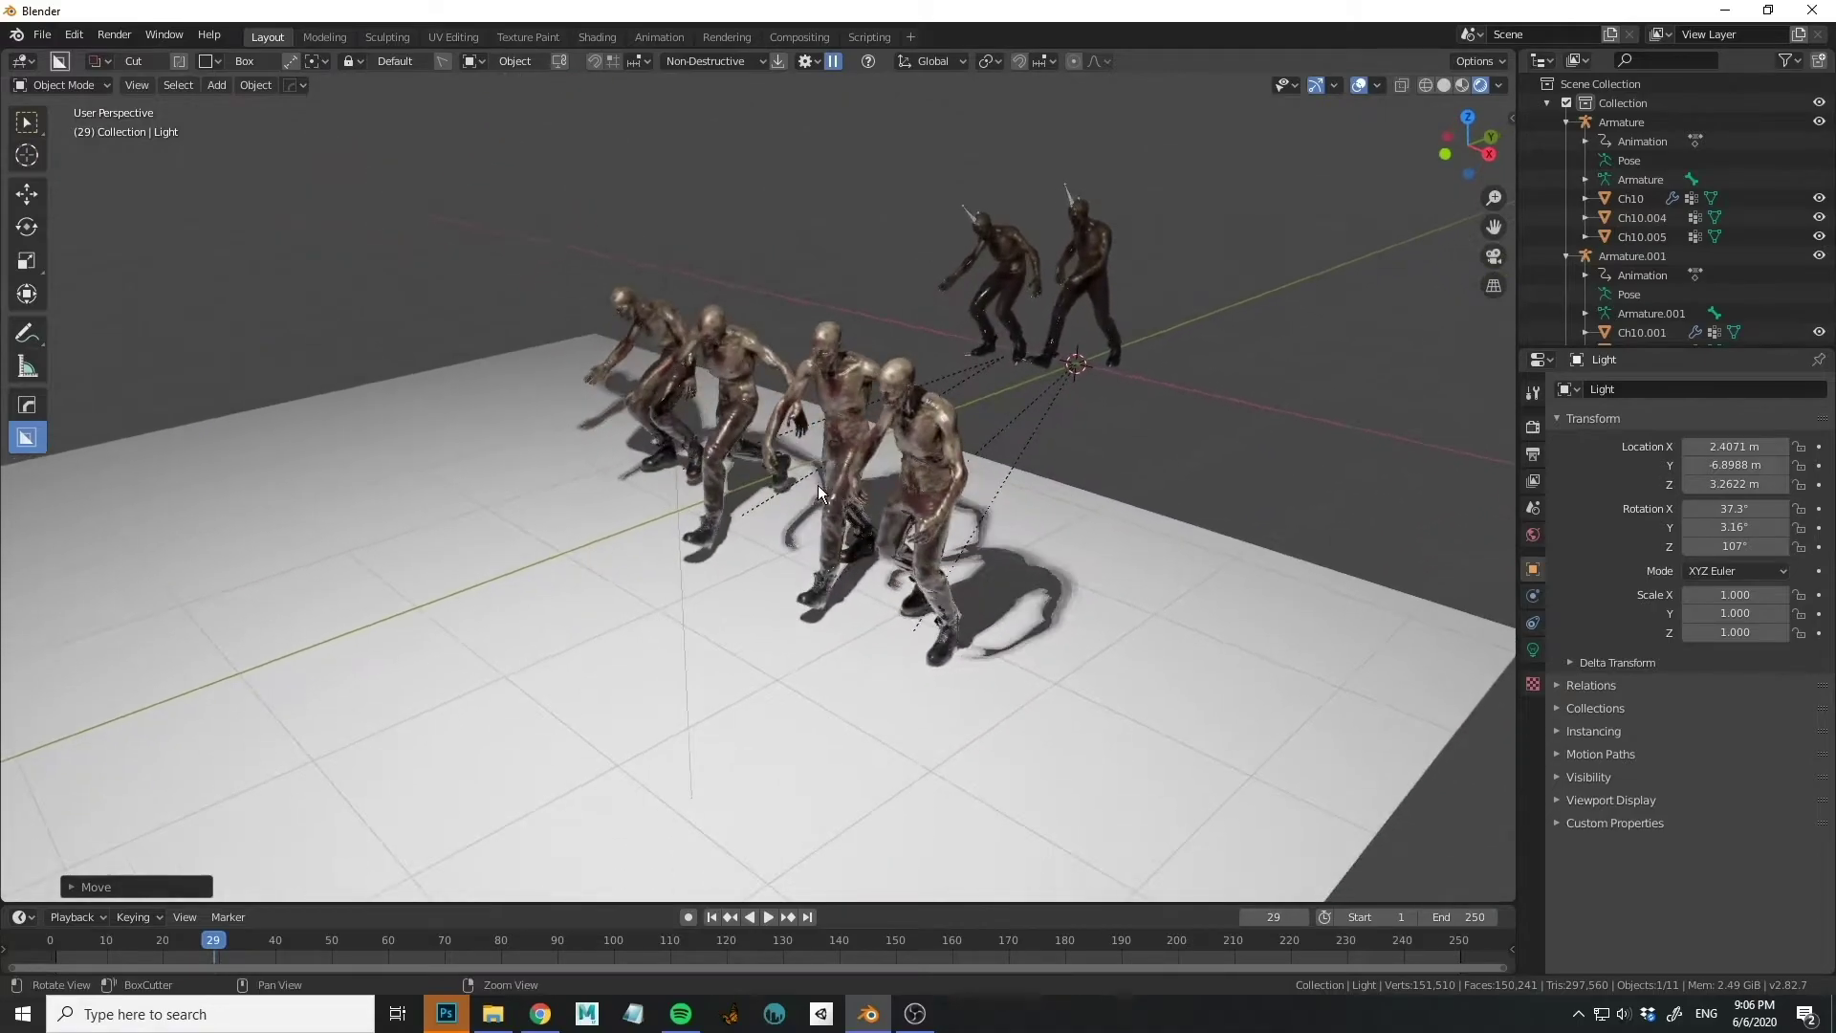
scroll(995, 476, "up", 5)
middle_click_drag(996, 476, 990, 436)
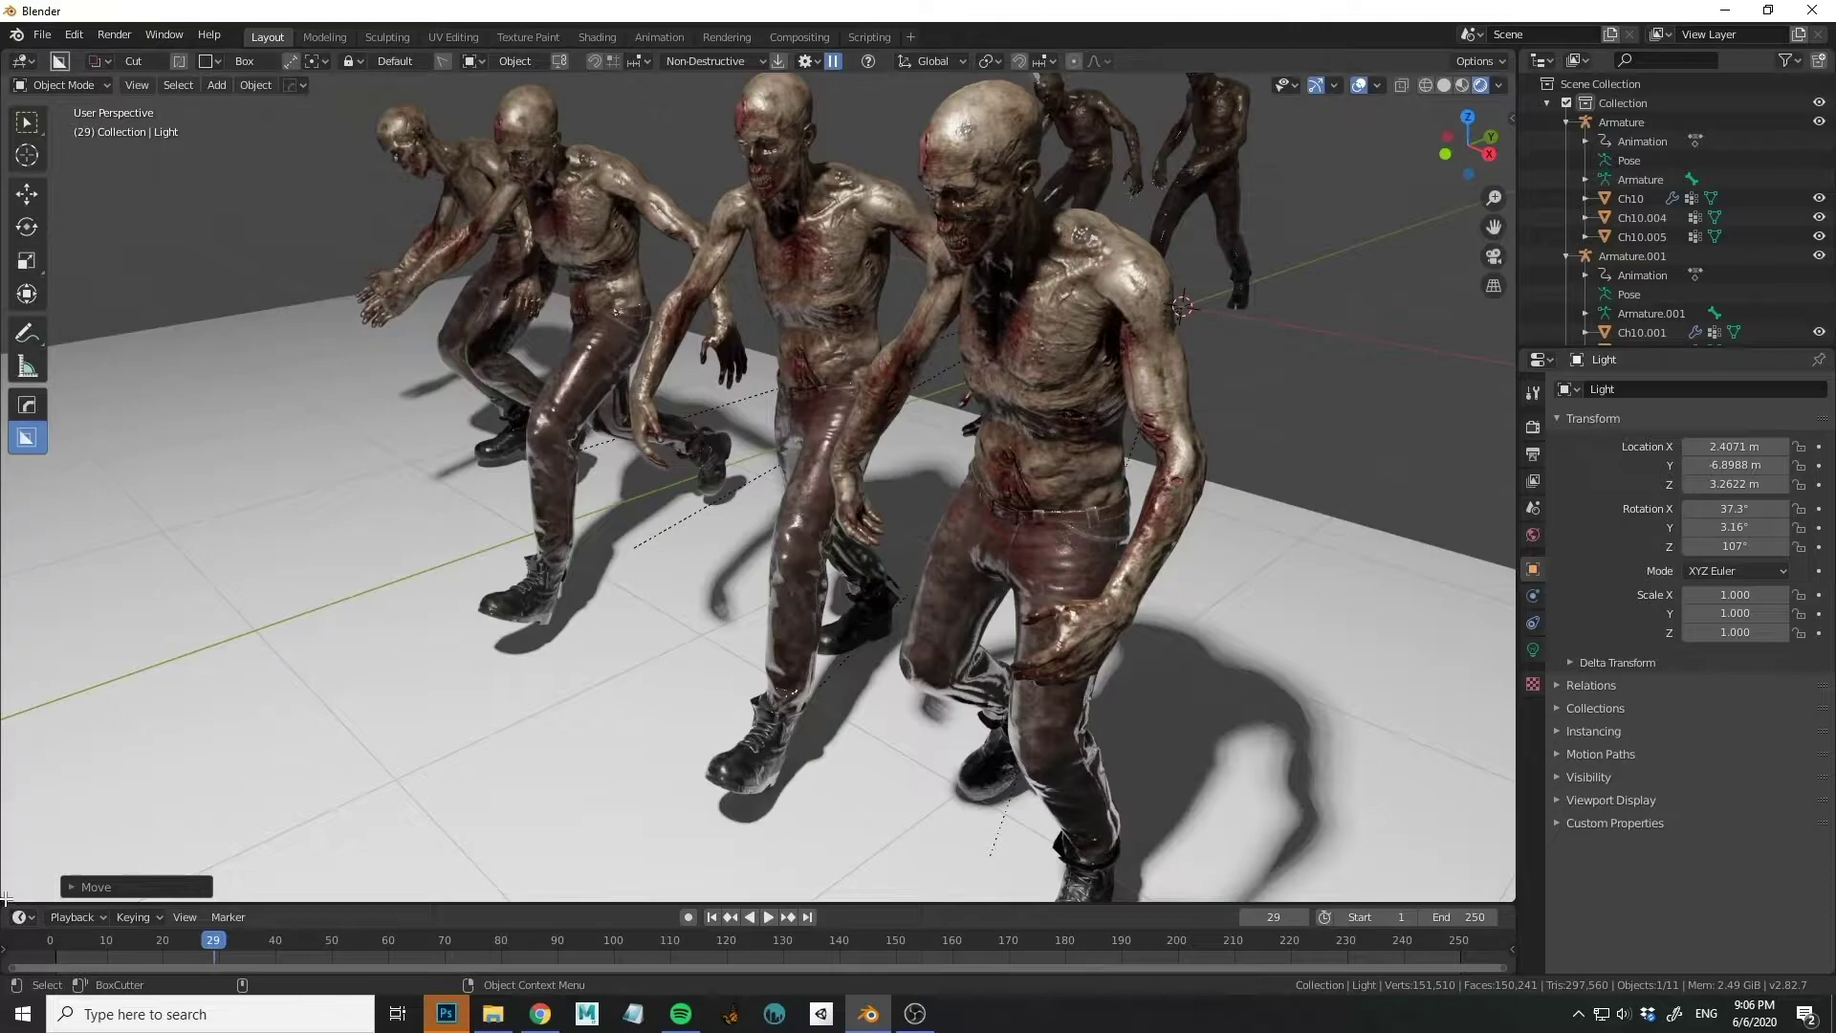
Split off two extra areas from the 3D viewport and turn the lower one into a Shader Editor with its sidebar hidden.
left_click_drag(14, 901, 632, 847)
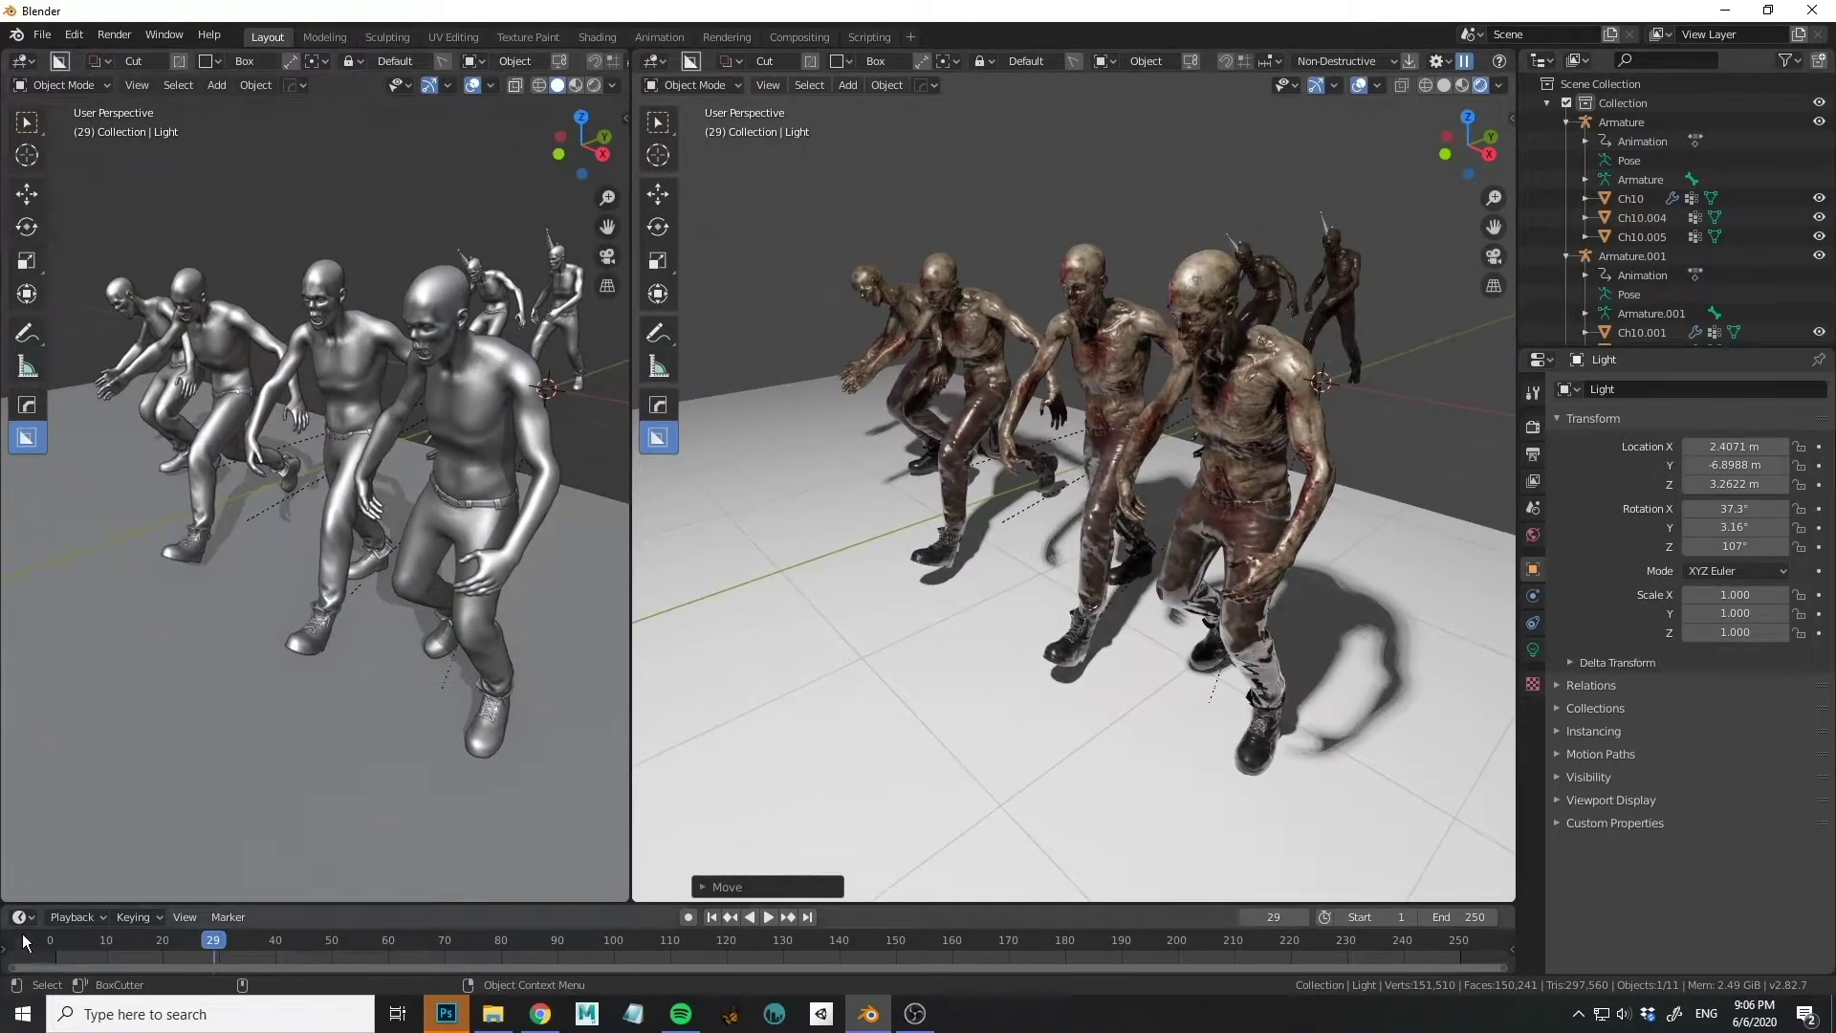
left_click_drag(10, 898, 86, 470)
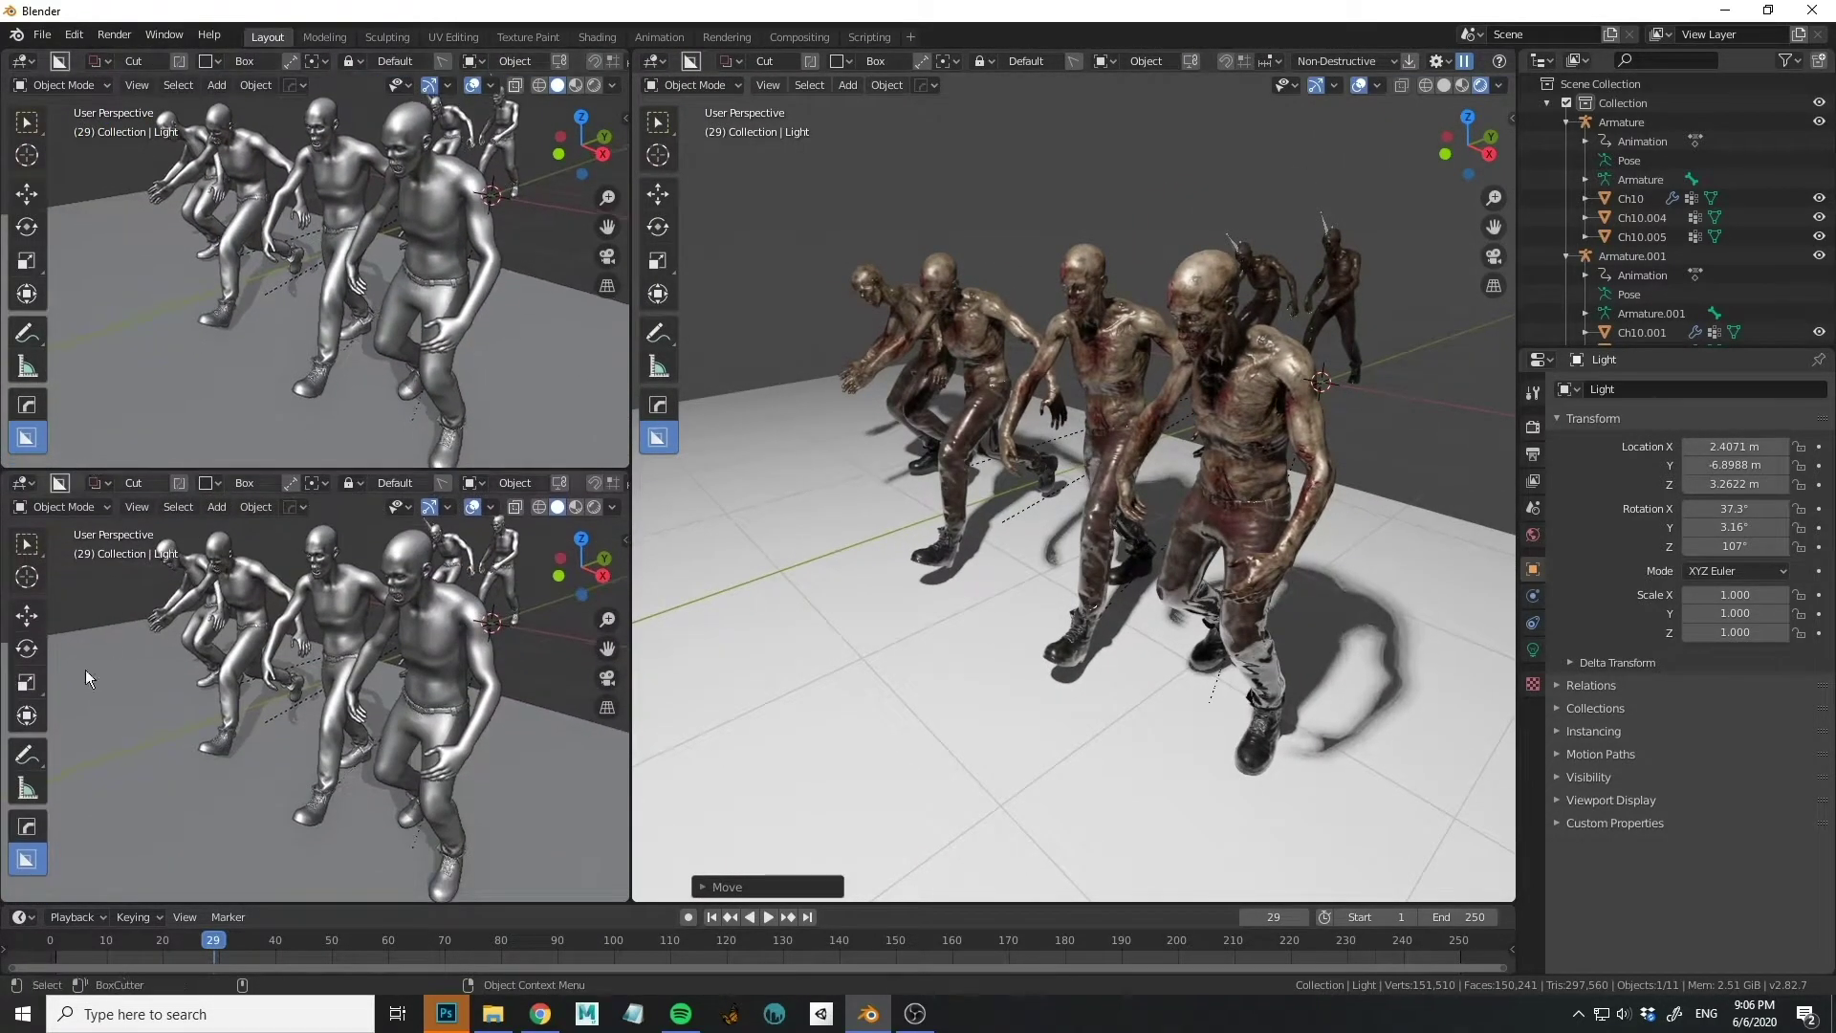
left_click(20, 484)
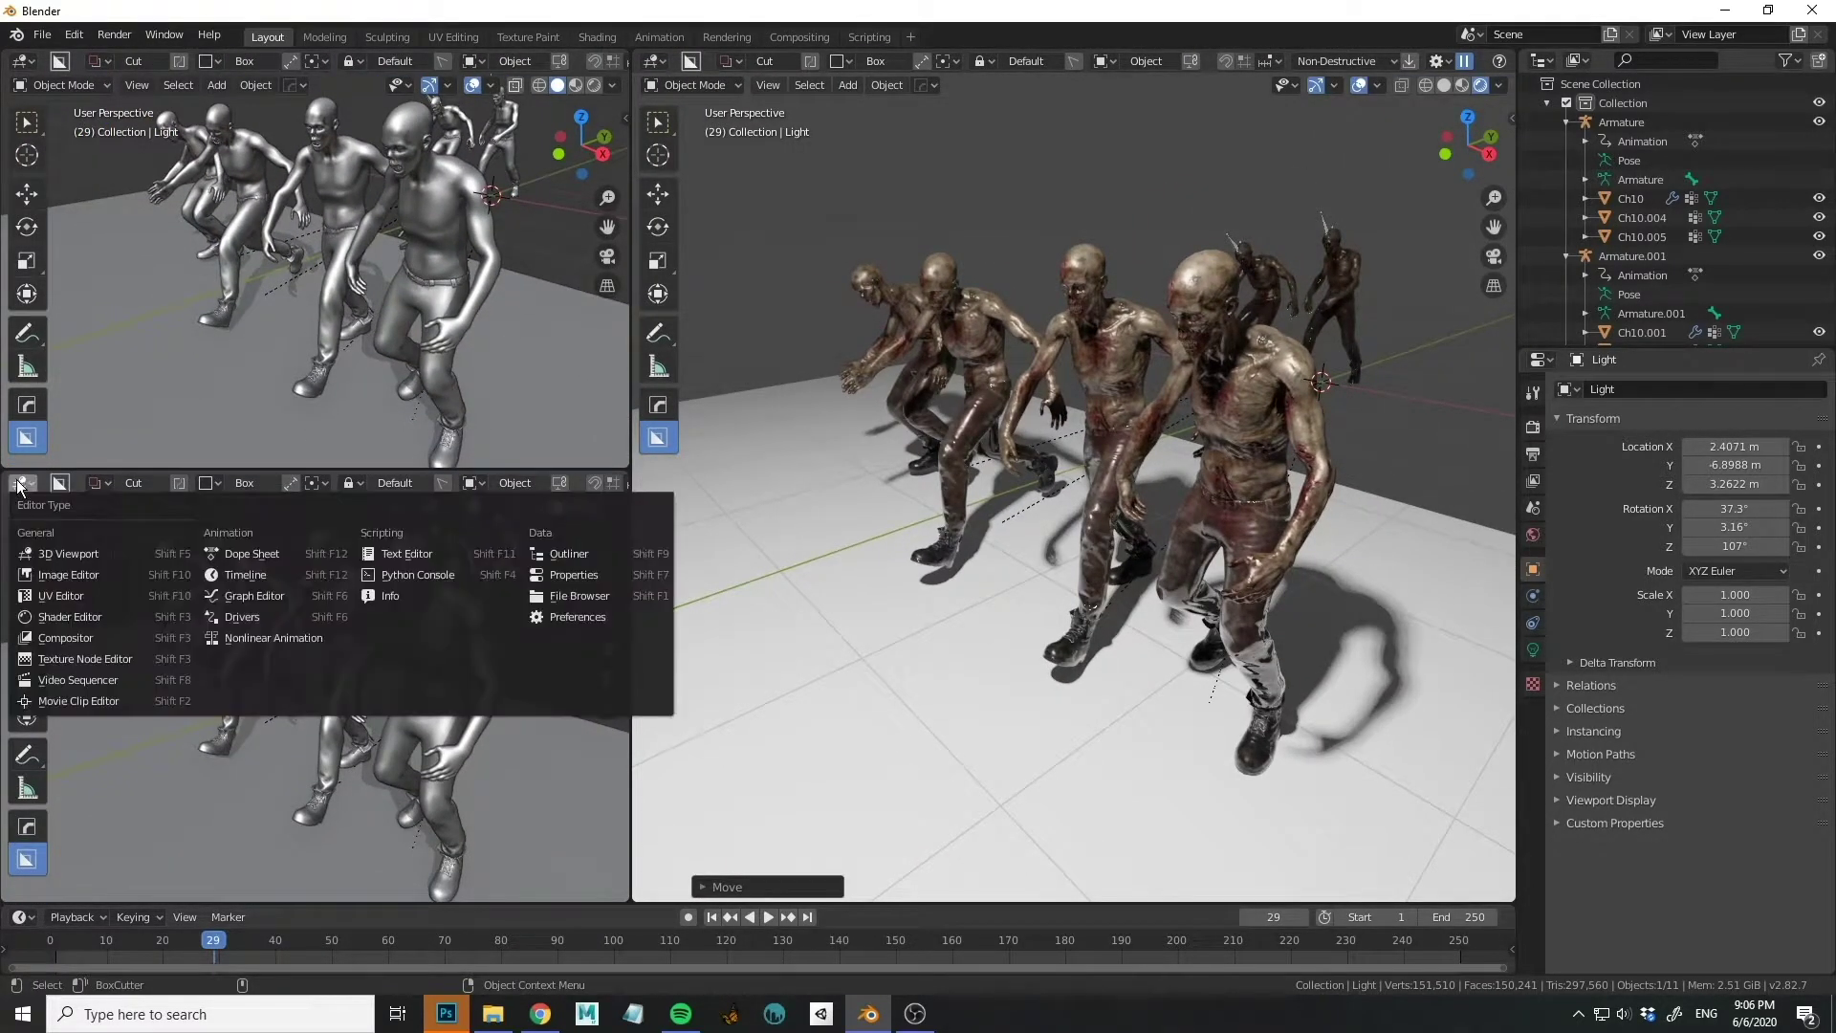
left_click(69, 617)
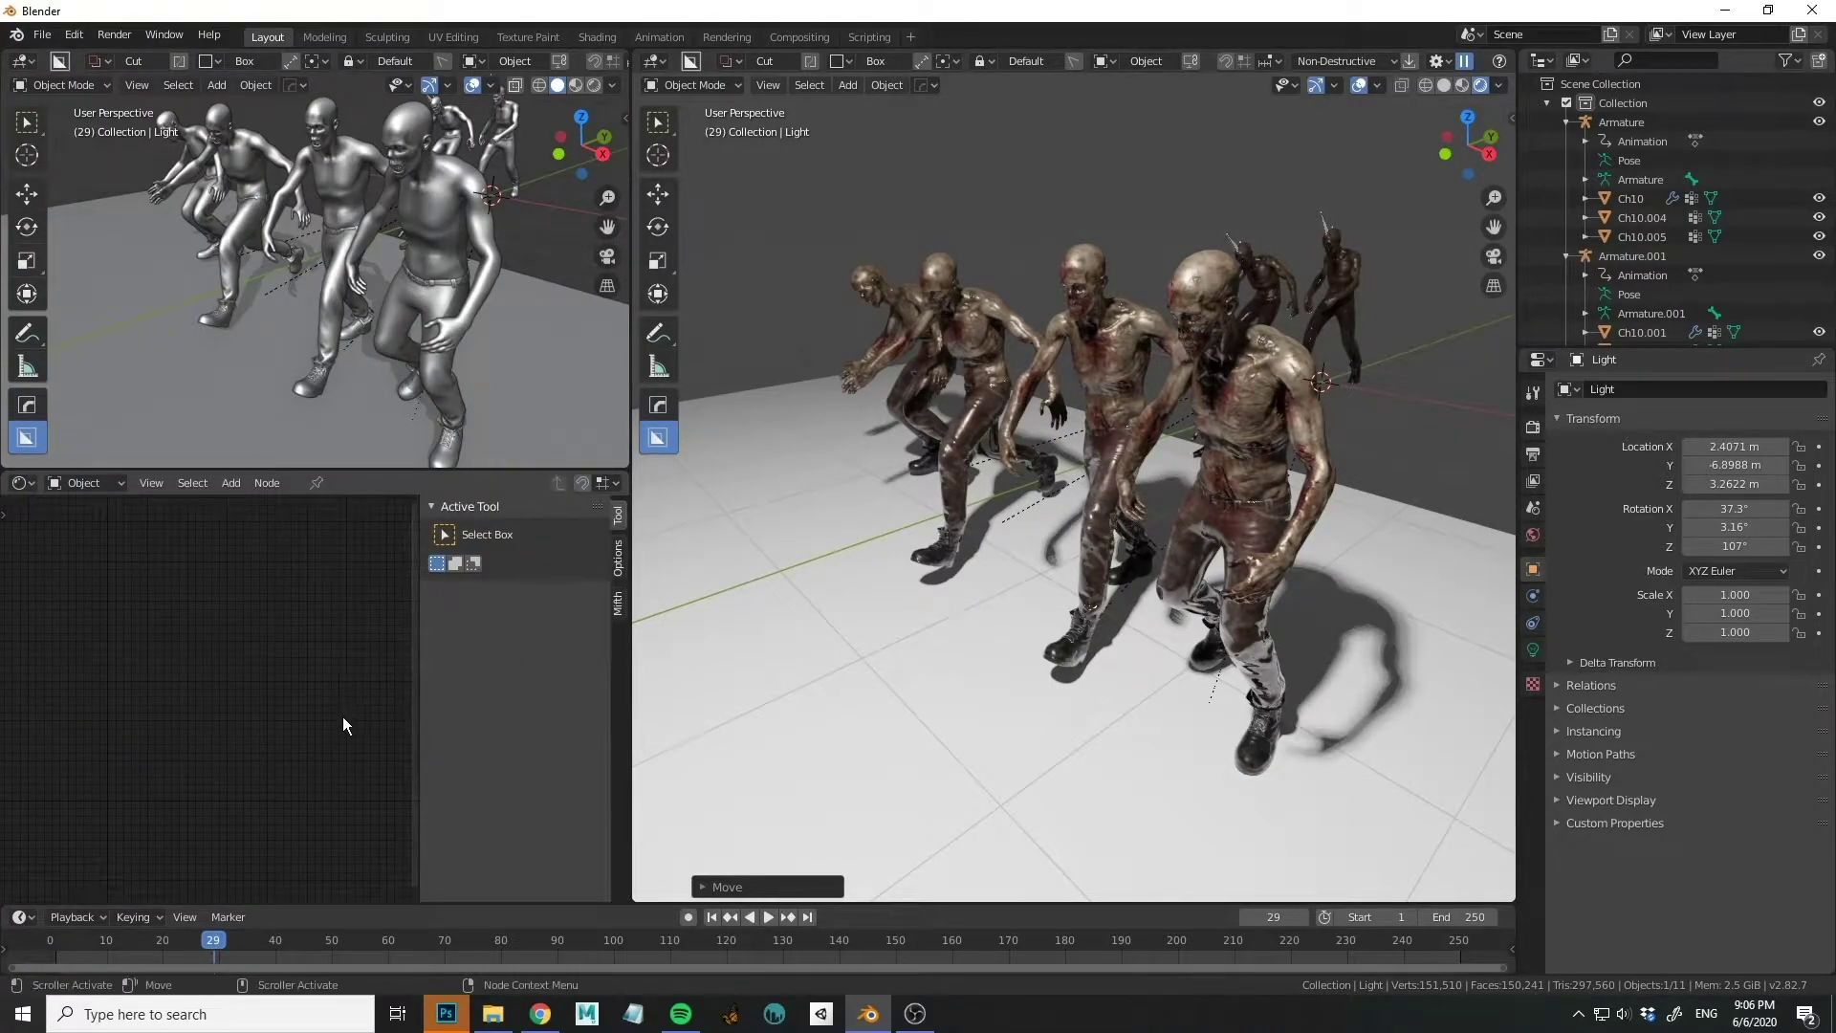
key("n")
Display the front zombie's Ch10_body material nodes and move the roughness image texture farther from the Principled BSDF.
left_click(1263, 484)
key("KP_Decimal")
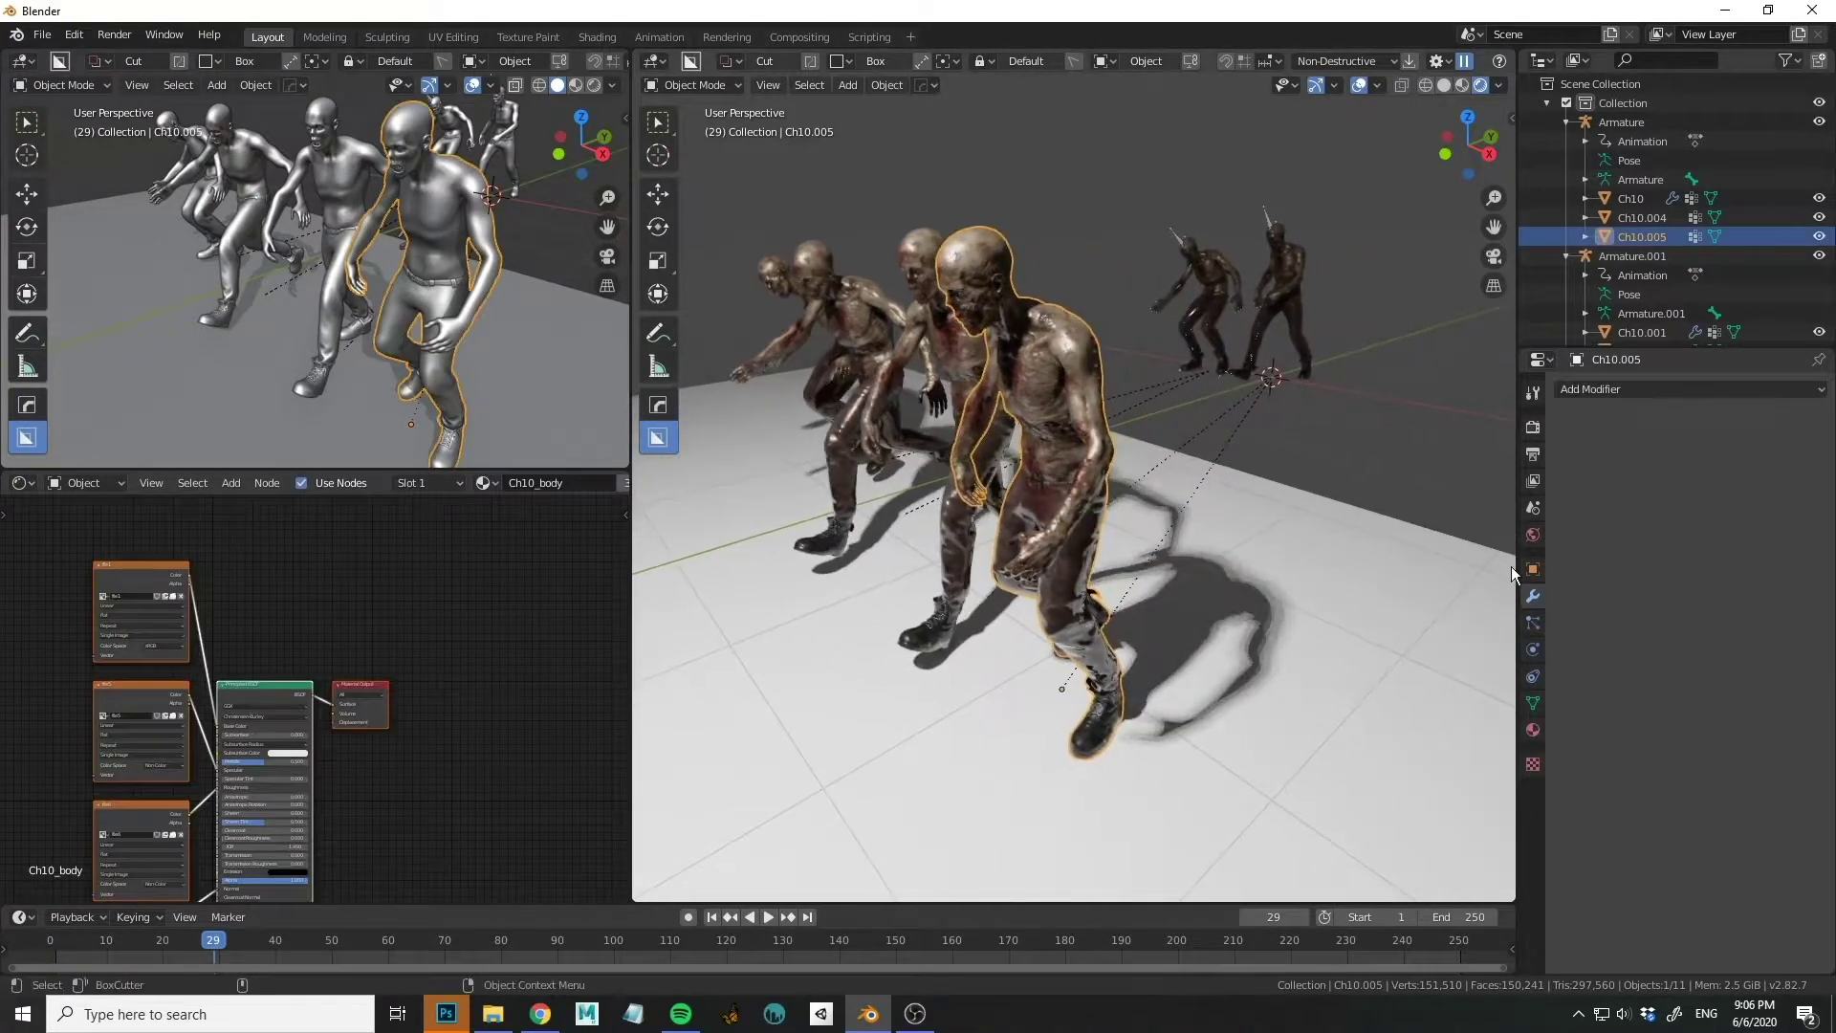
middle_click_drag(933, 574, 1110, 555, "shift")
middle_click_drag(340, 805, 480, 693)
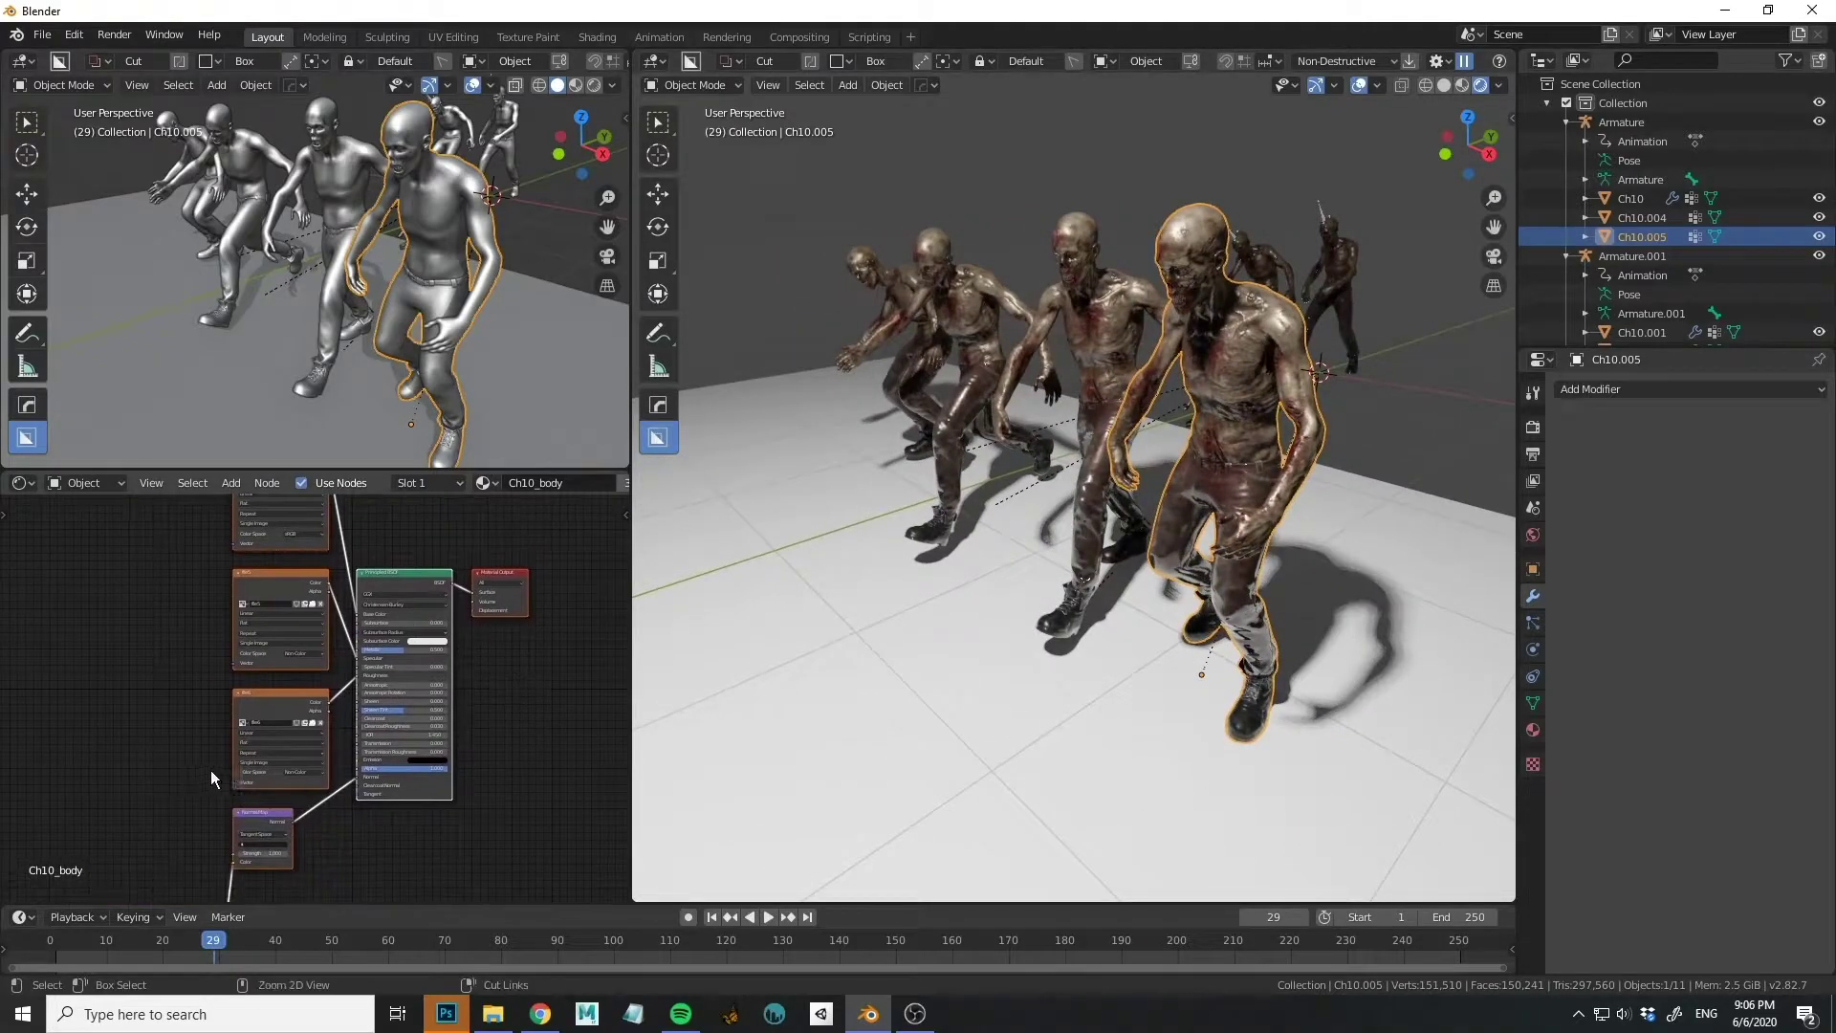
scroll(173, 775, "up", 3)
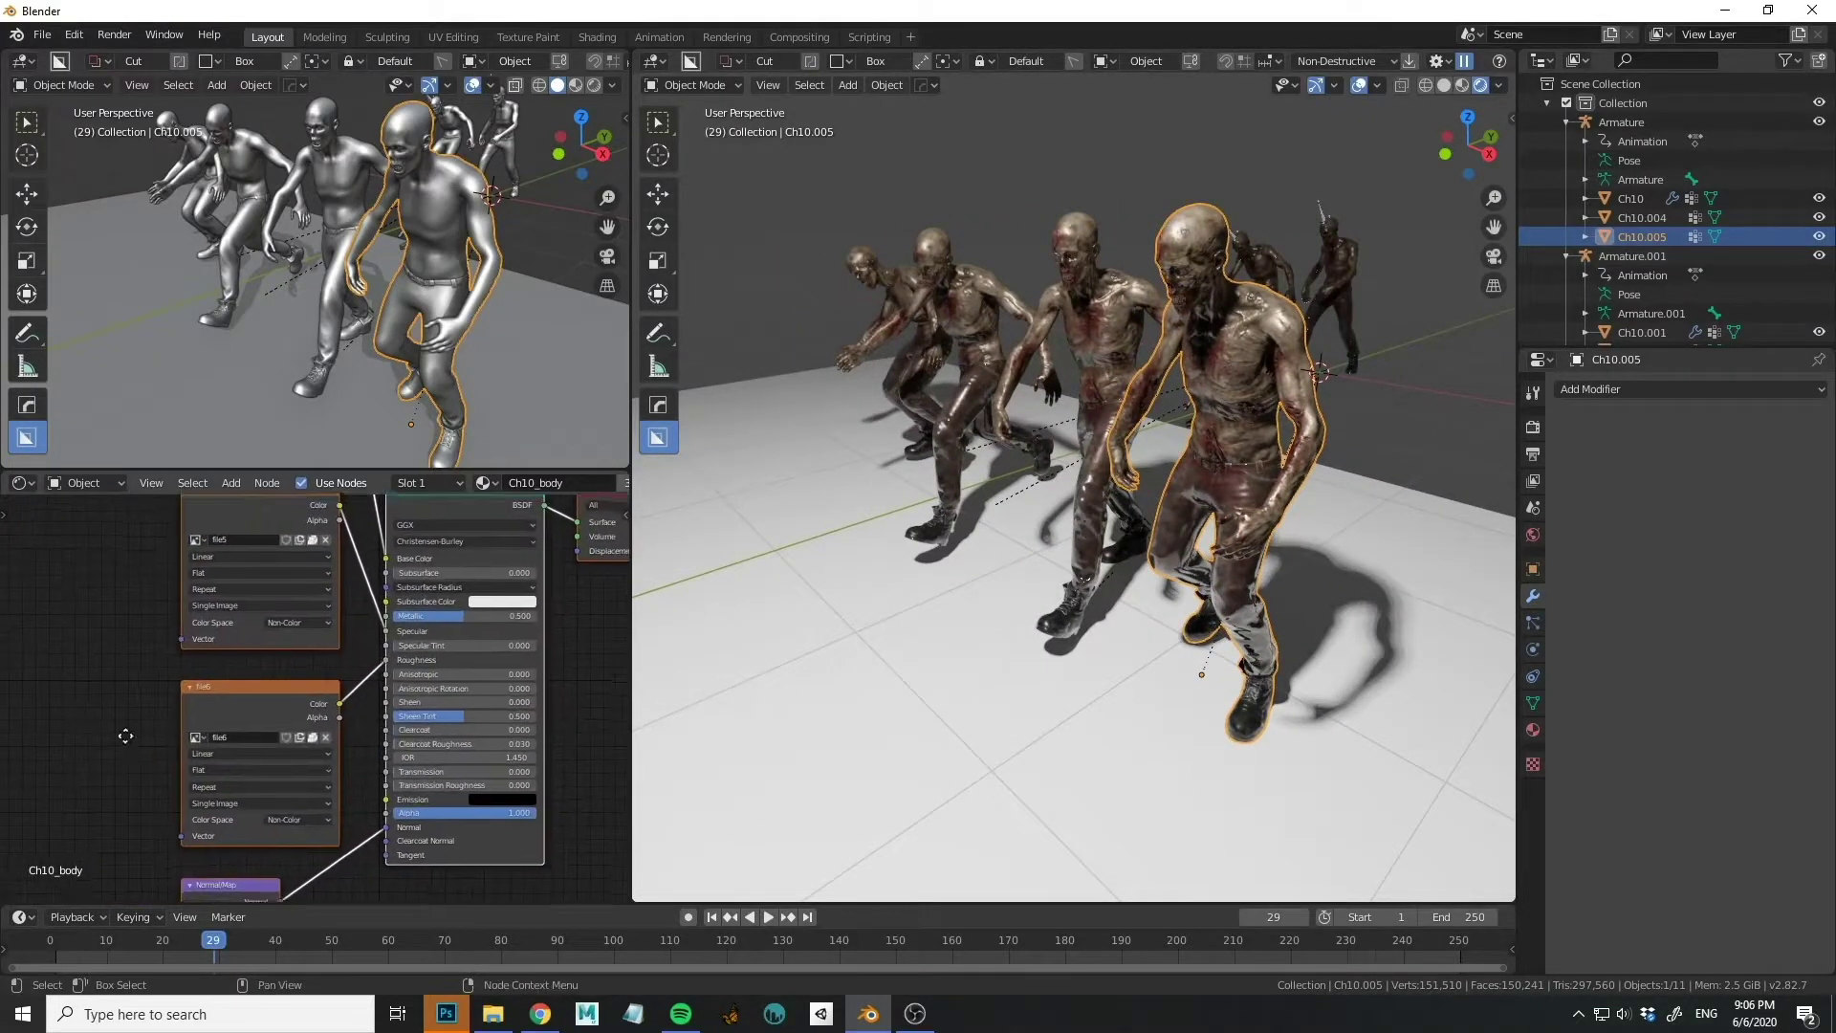
middle_click_drag(249, 719, 289, 658)
left_click_drag(337, 630, 187, 621)
left_click(296, 624)
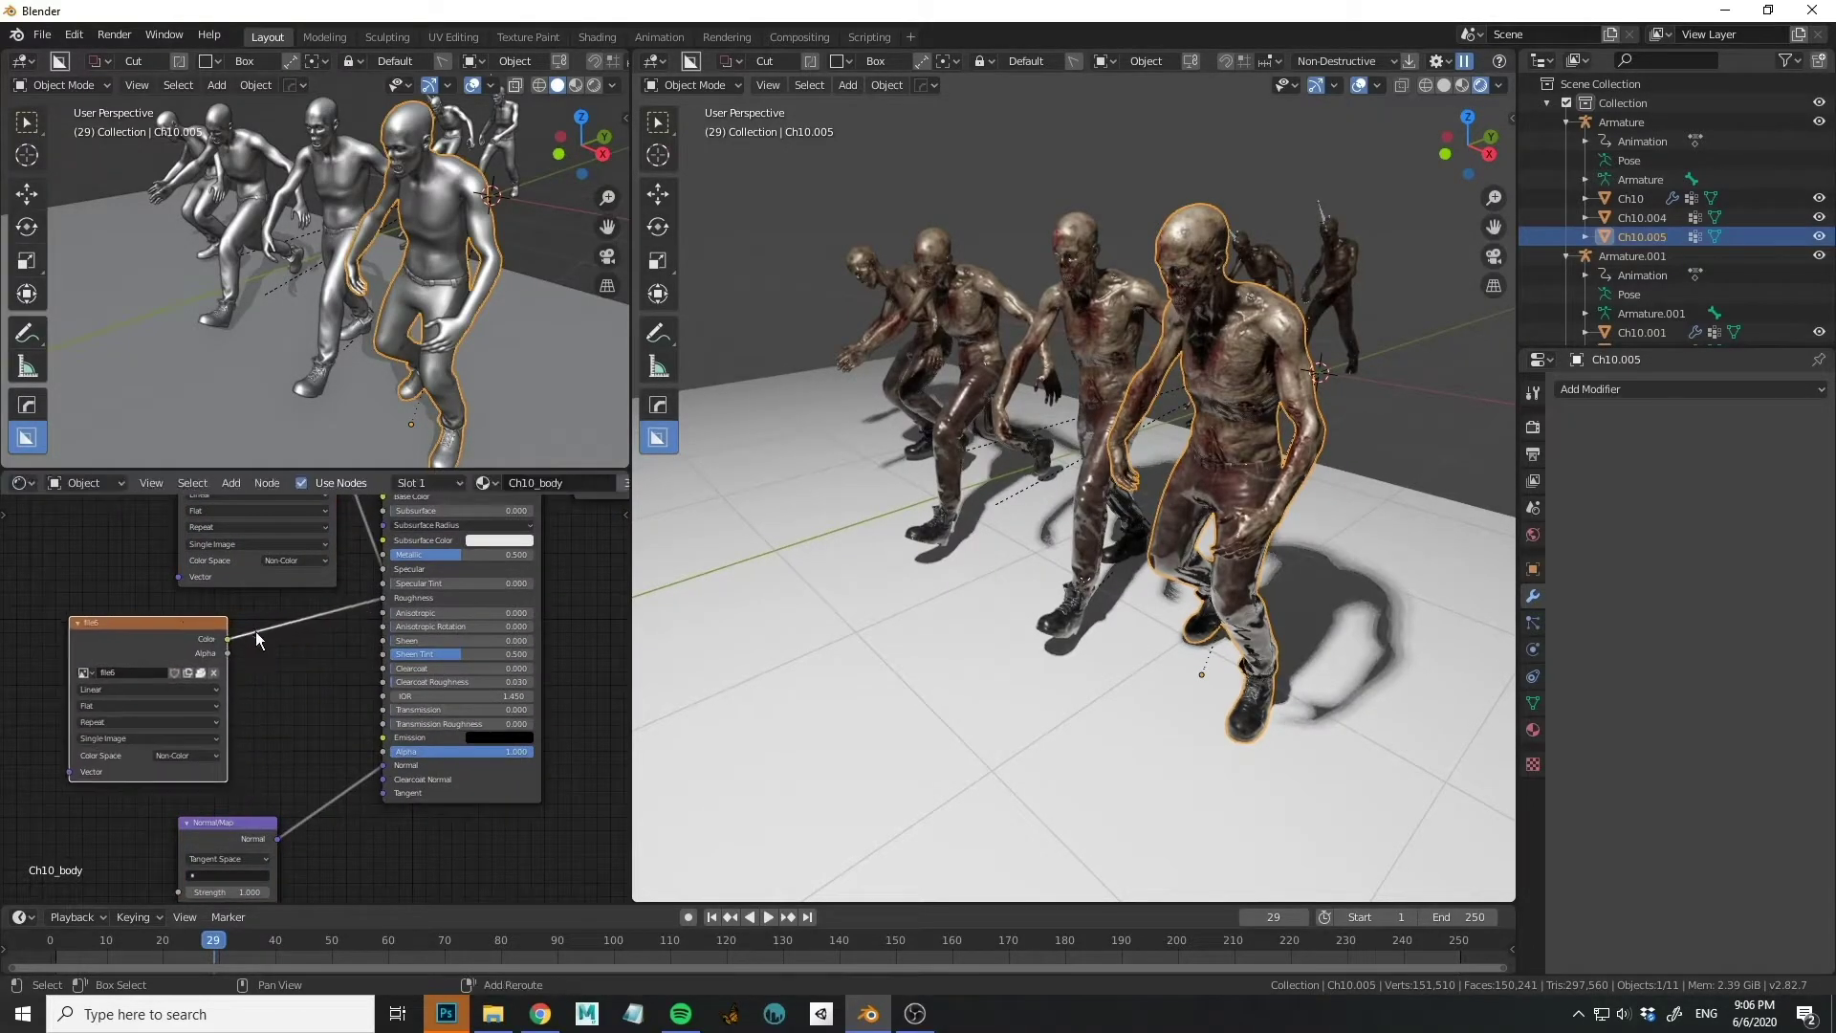
Insert a Bright/Contrast node between the roughness texture and the Roughness input of Ch10_body.
key("shift+a")
mouse_move(231, 738)
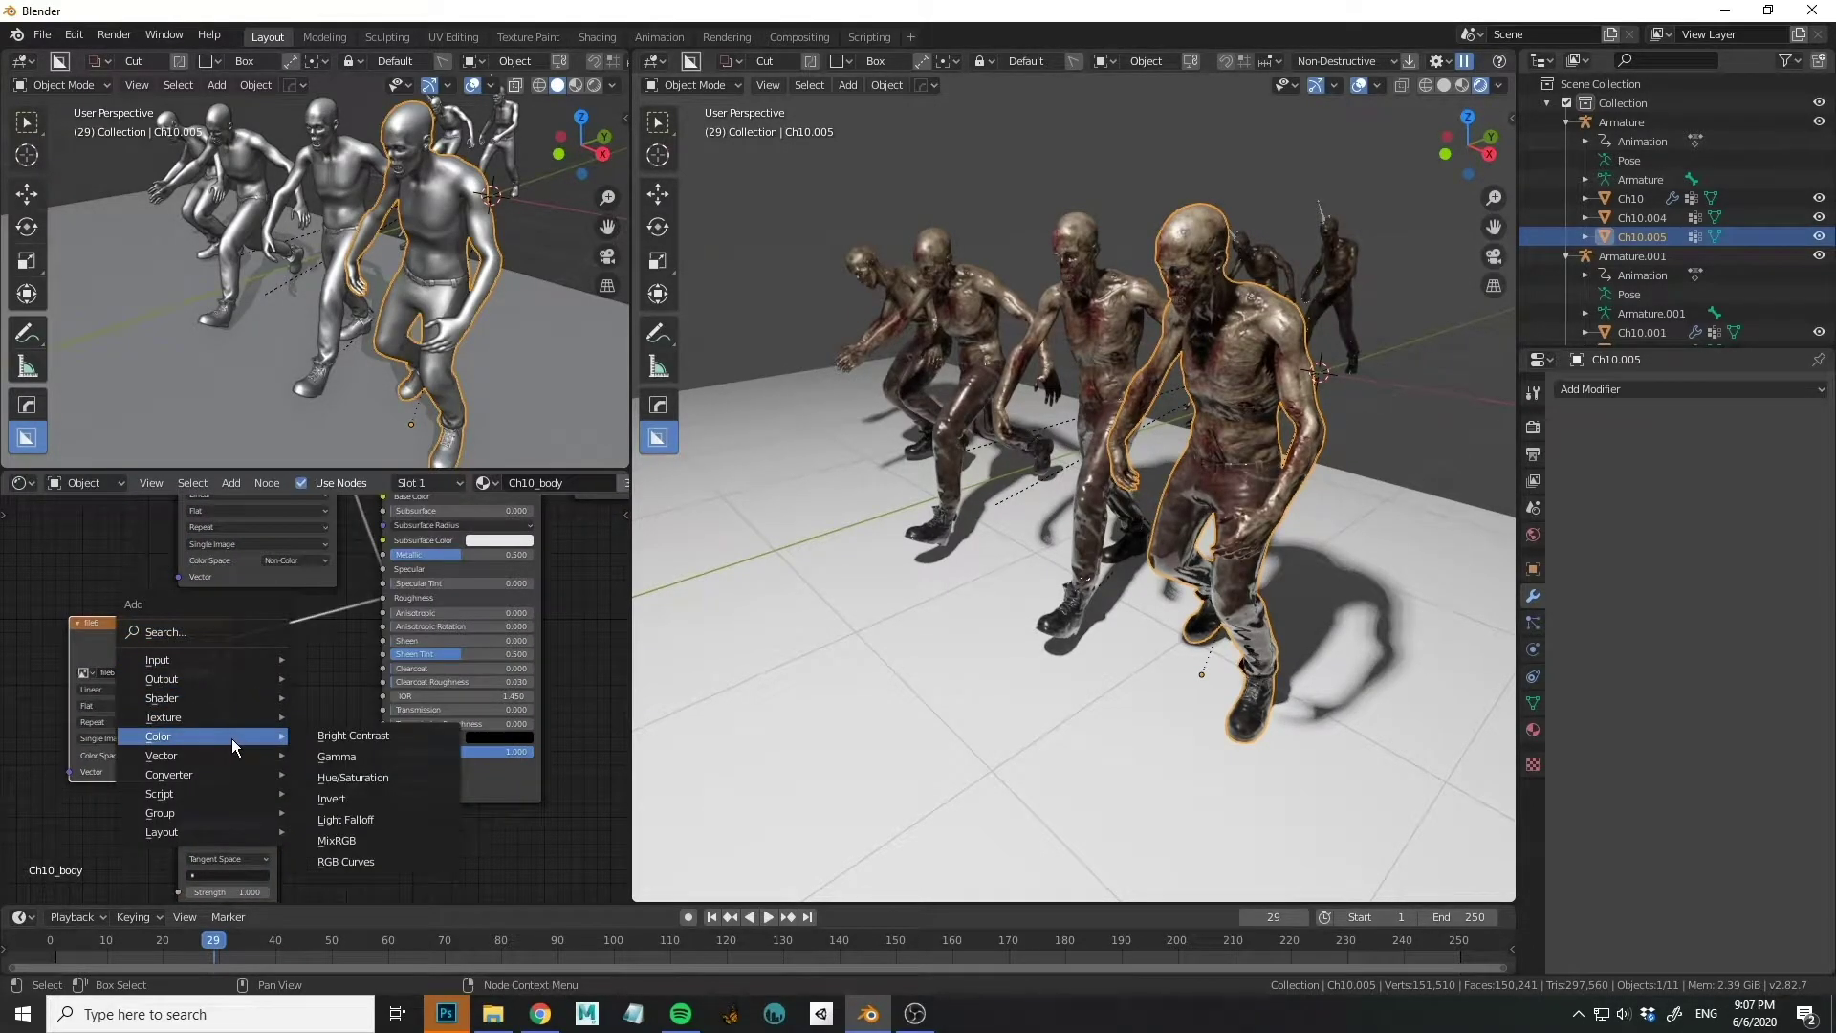
key("Escape")
key("shift+a")
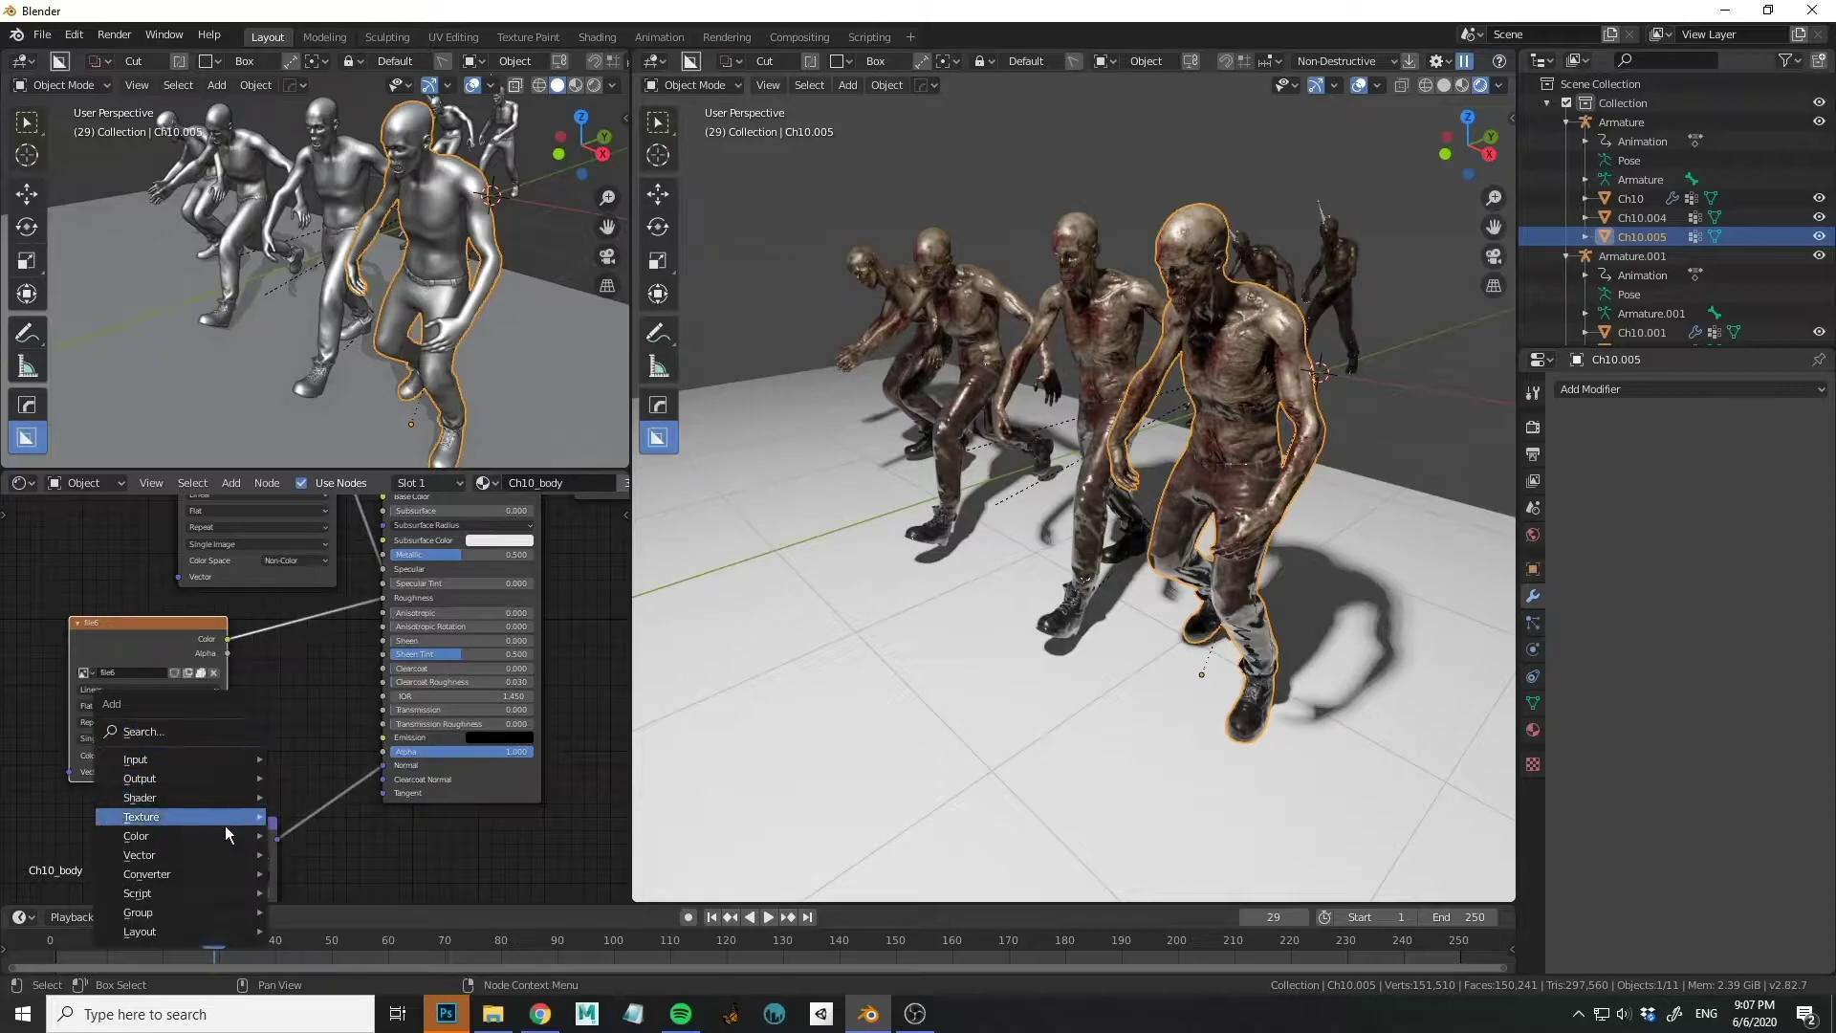
mouse_move(228, 836)
left_click(325, 707)
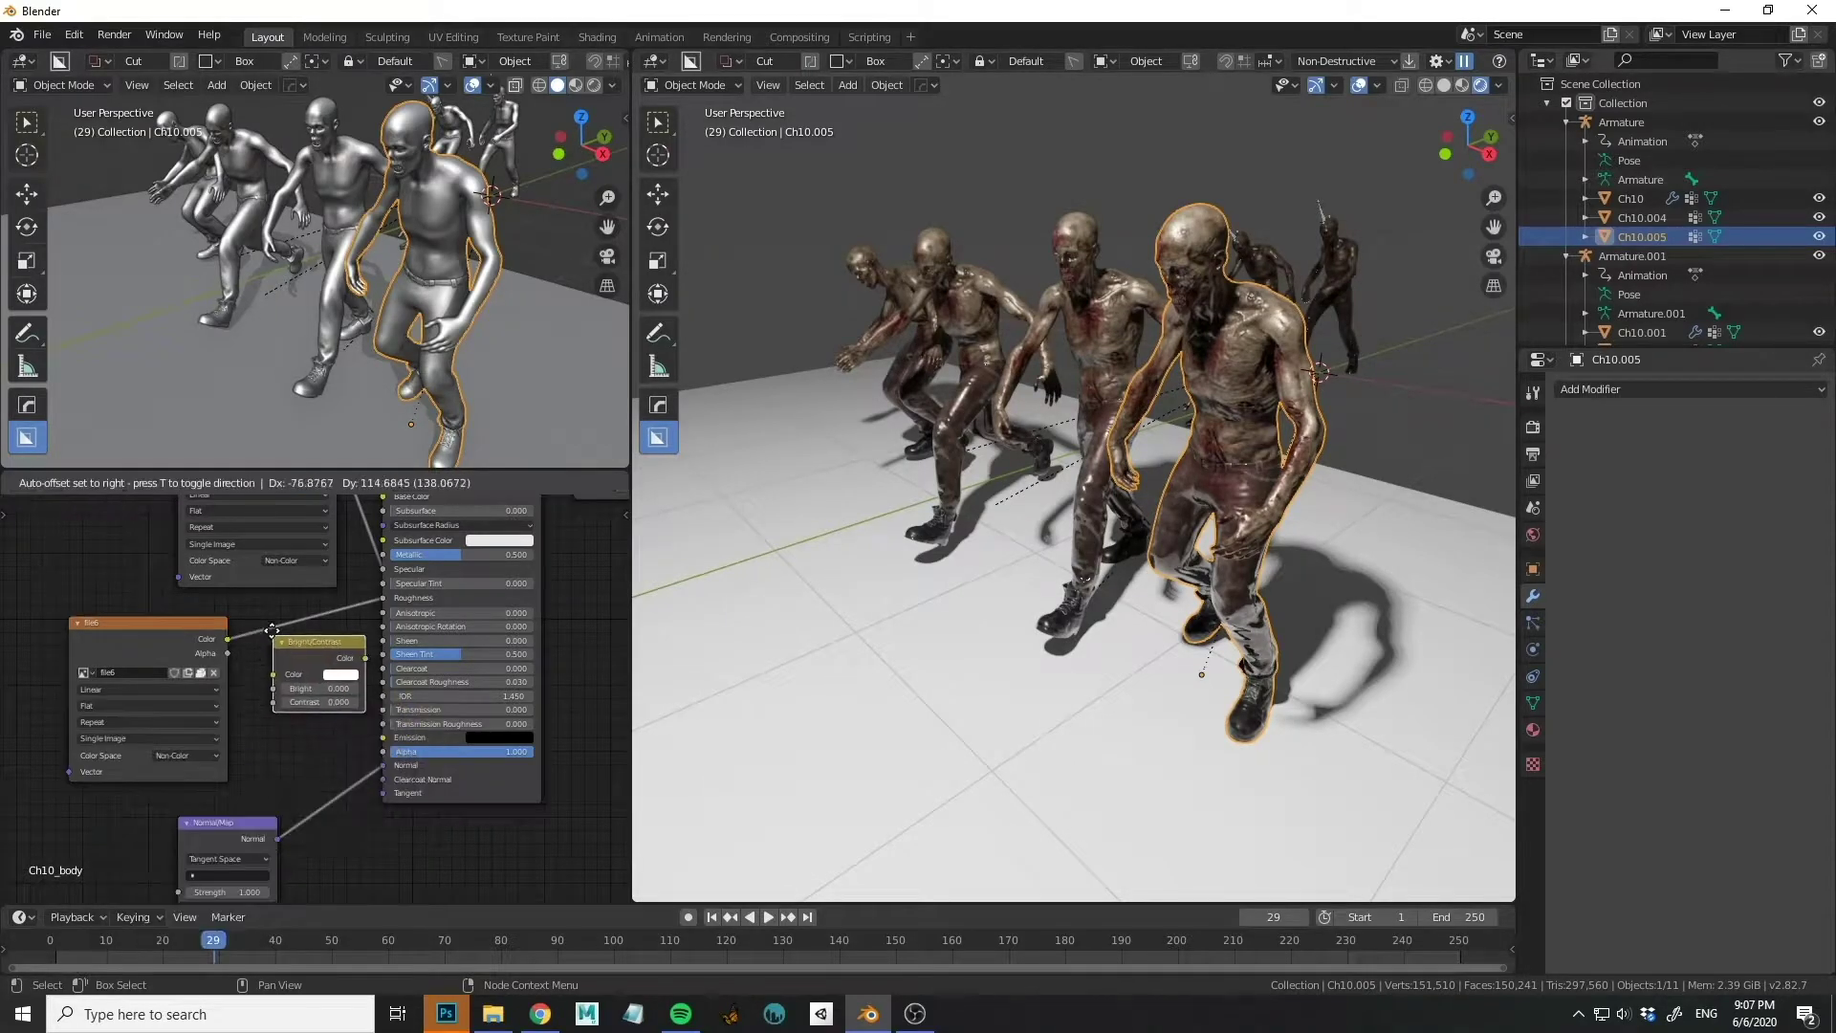
left_click(332, 676)
Tune the skin roughness of Ch10_body by setting the Bright/Contrast node to Bright 0.060 and Contrast 0.100.
mouse_move(332, 676)
left_mouse_down()
mouse_move(389, 674)
mouse_move(350, 679)
left_mouse_up()
middle_click_drag(1219, 442, 863, 548)
scroll(956, 503, "up", 4)
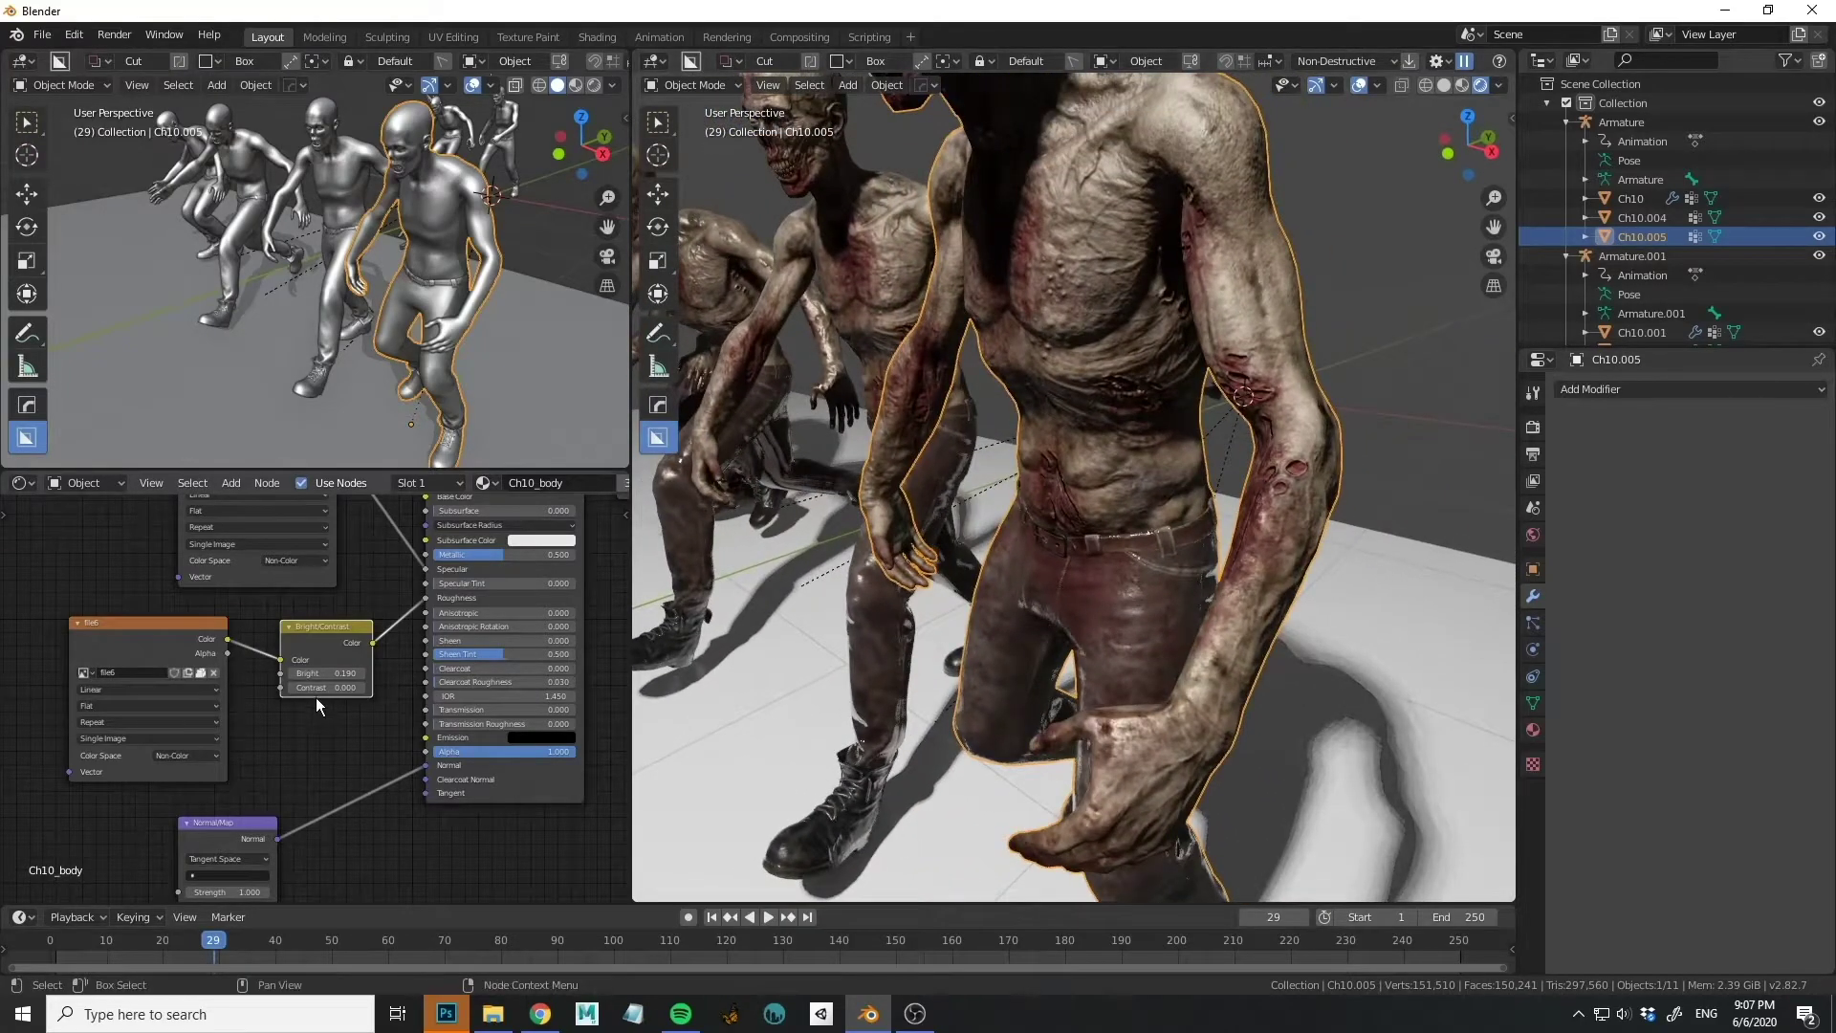
left_click_drag(326, 688, 335, 688)
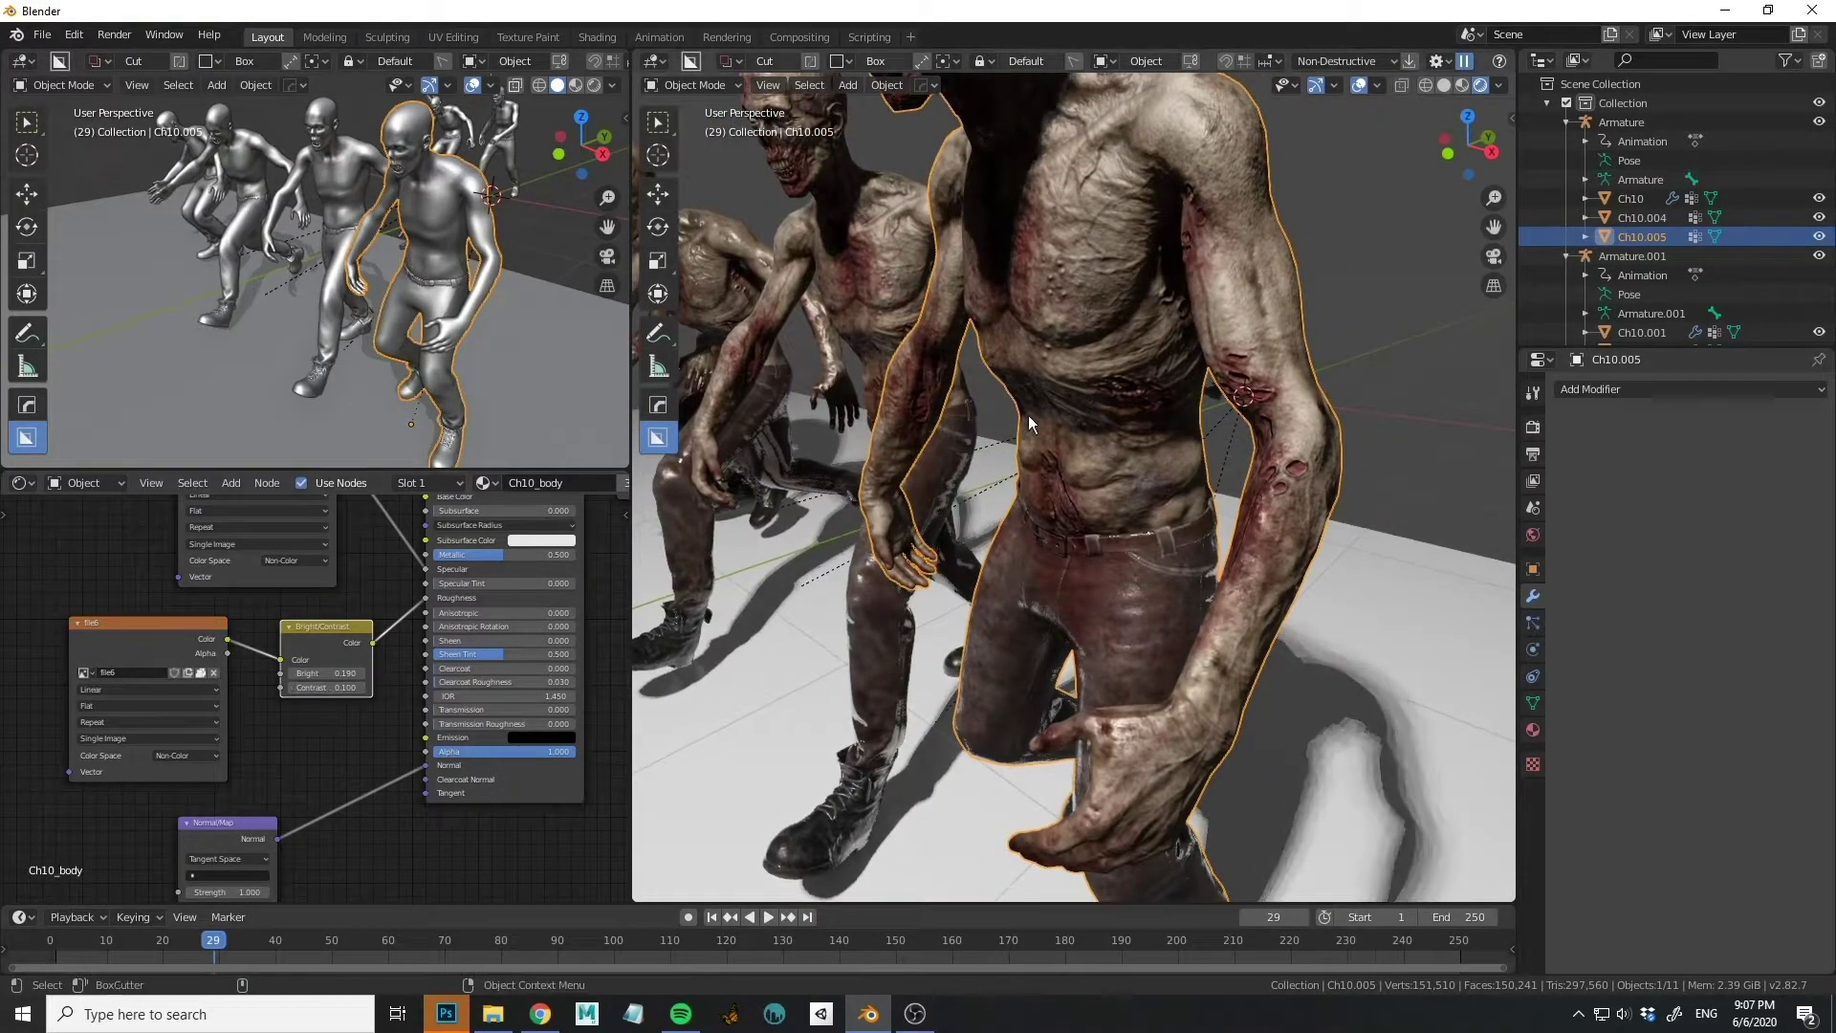
left_click_drag(328, 670, 313, 672)
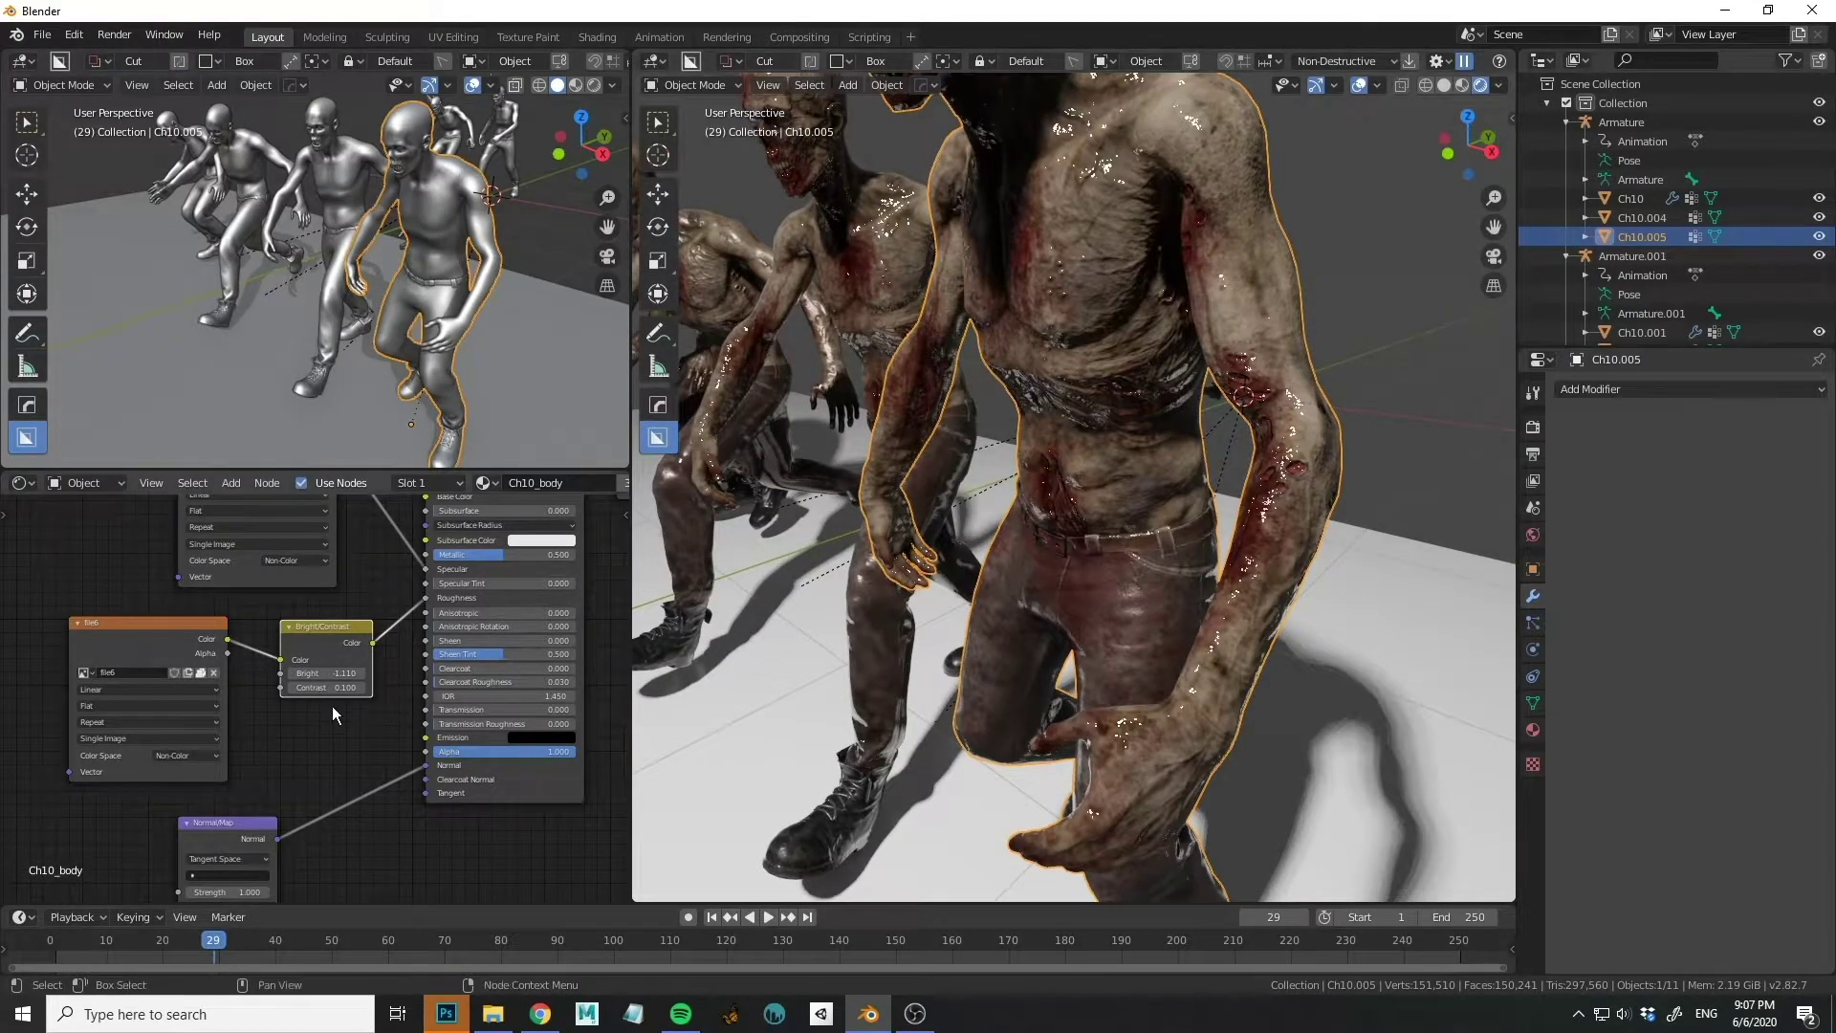
mouse_move(336, 687)
left_mouse_down()
mouse_move(300, 701)
mouse_move(326, 673)
mouse_move(337, 693)
left_mouse_up()
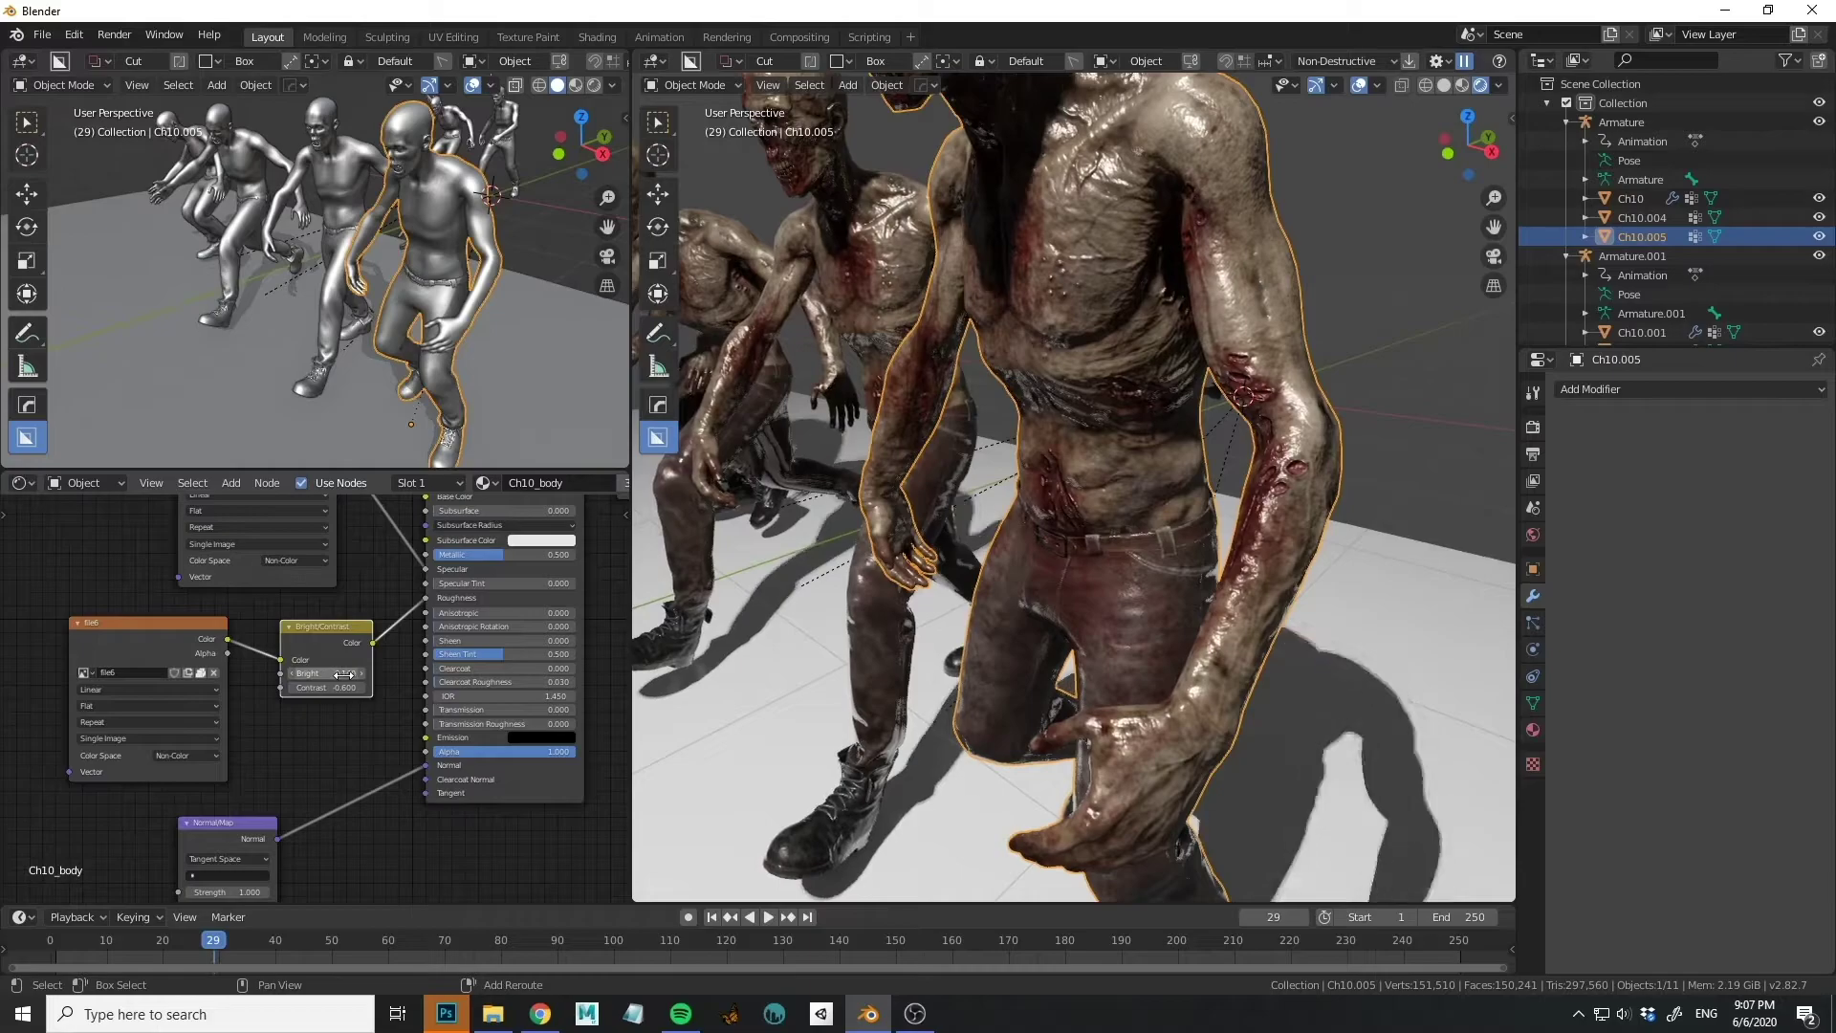
left_click_drag(354, 675, 344, 690)
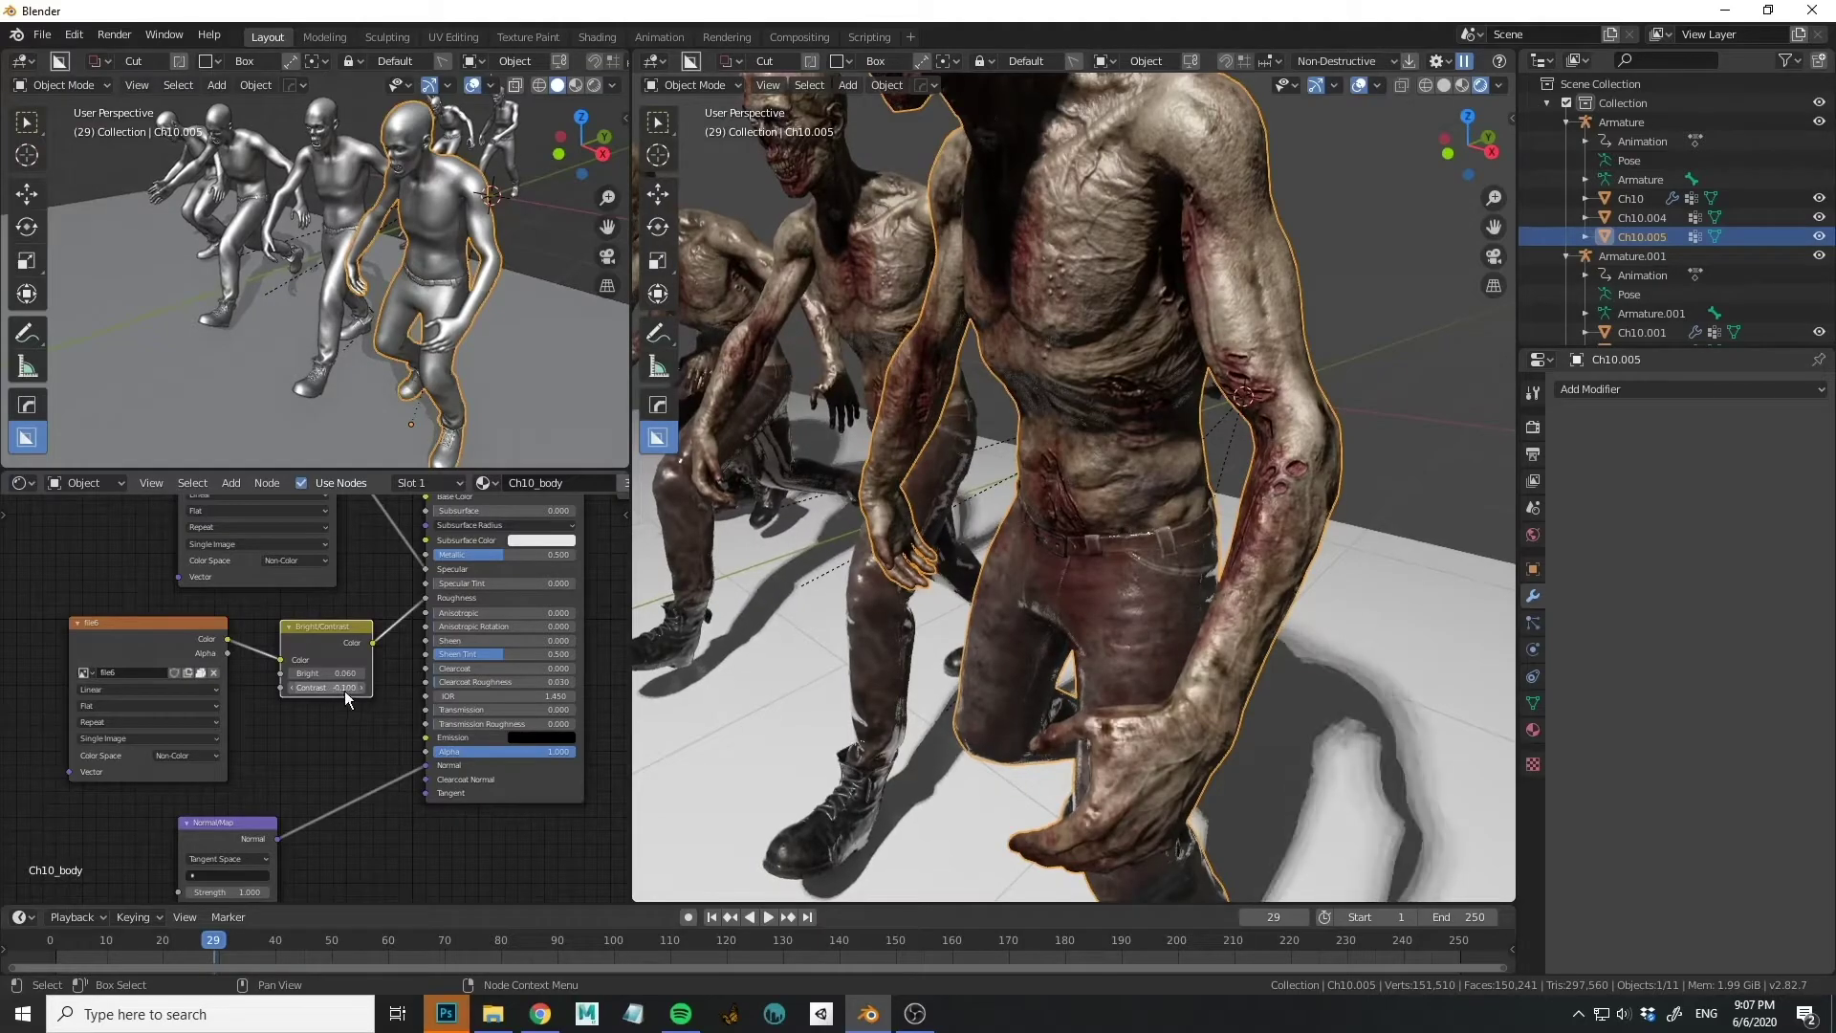
Switch the front zombie to its Ch10_body1 material and move the roughness texture file11 away from the Principled BSDF.
middle_click_drag(1111, 553, 1068, 489, "shift")
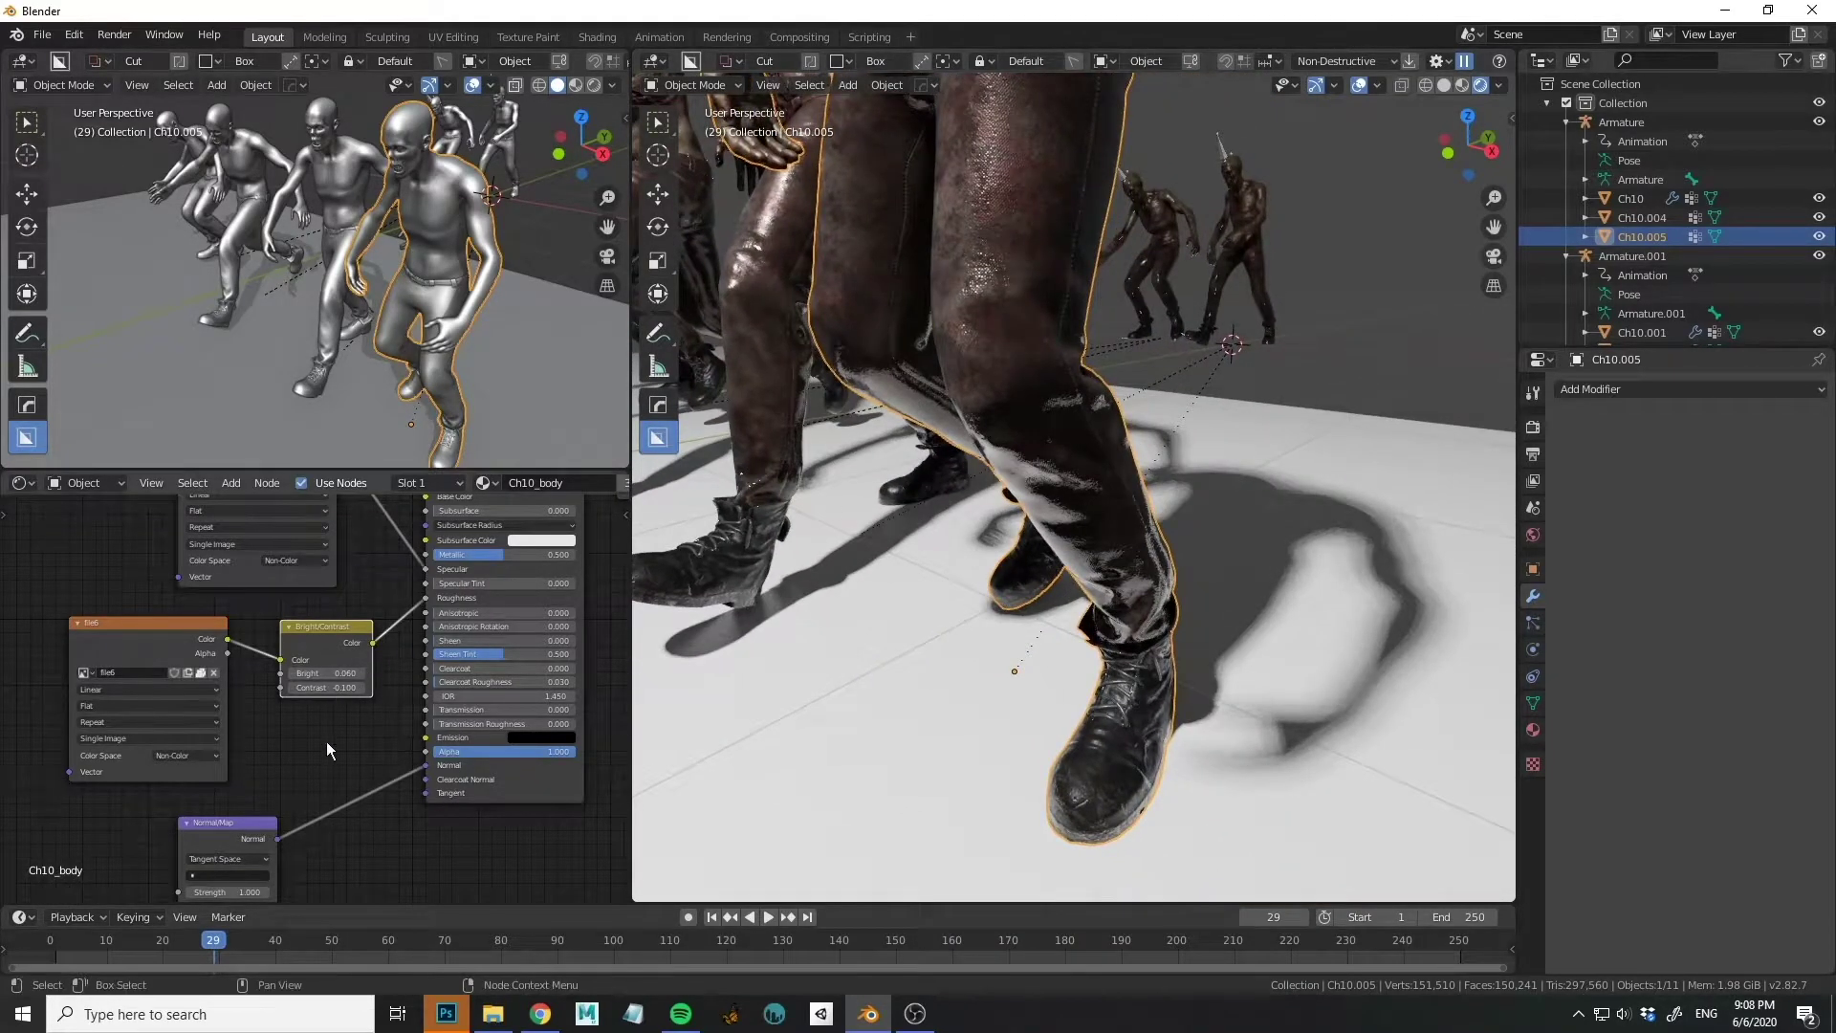
left_click(1533, 732)
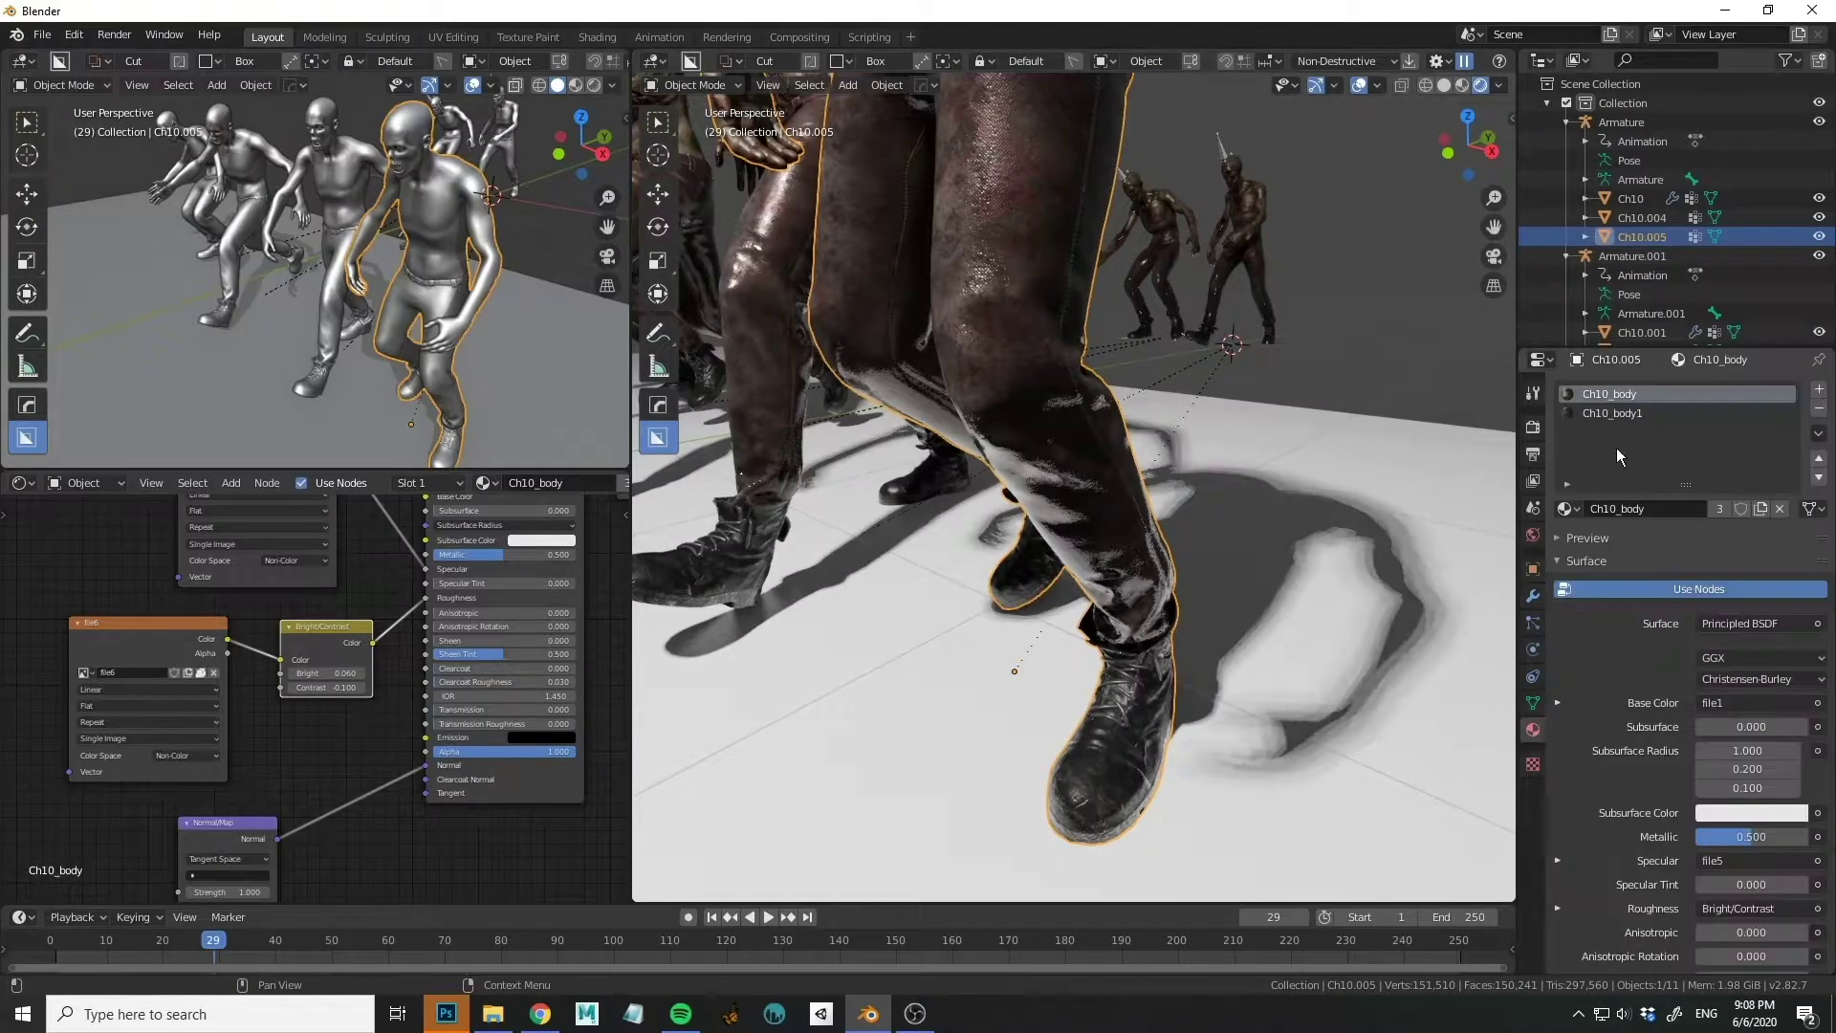
left_click(1623, 414)
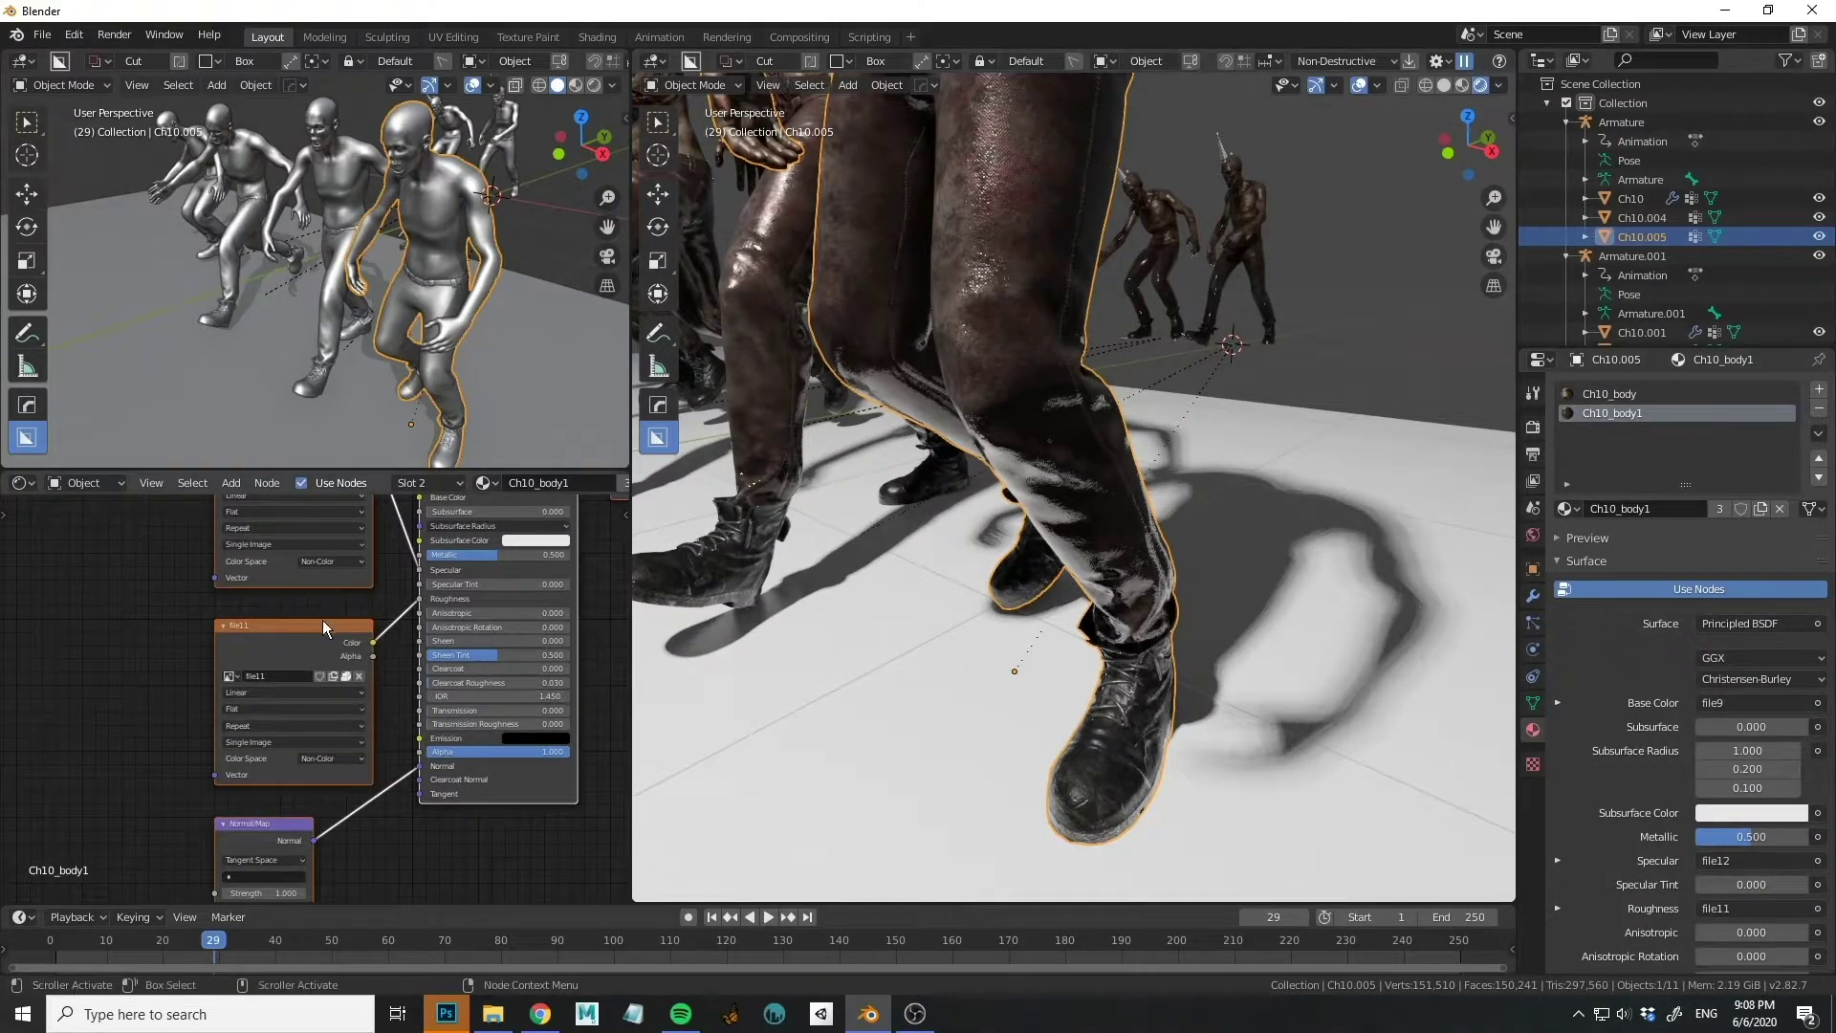
left_click_drag(324, 621, 187, 626)
left_click(294, 625)
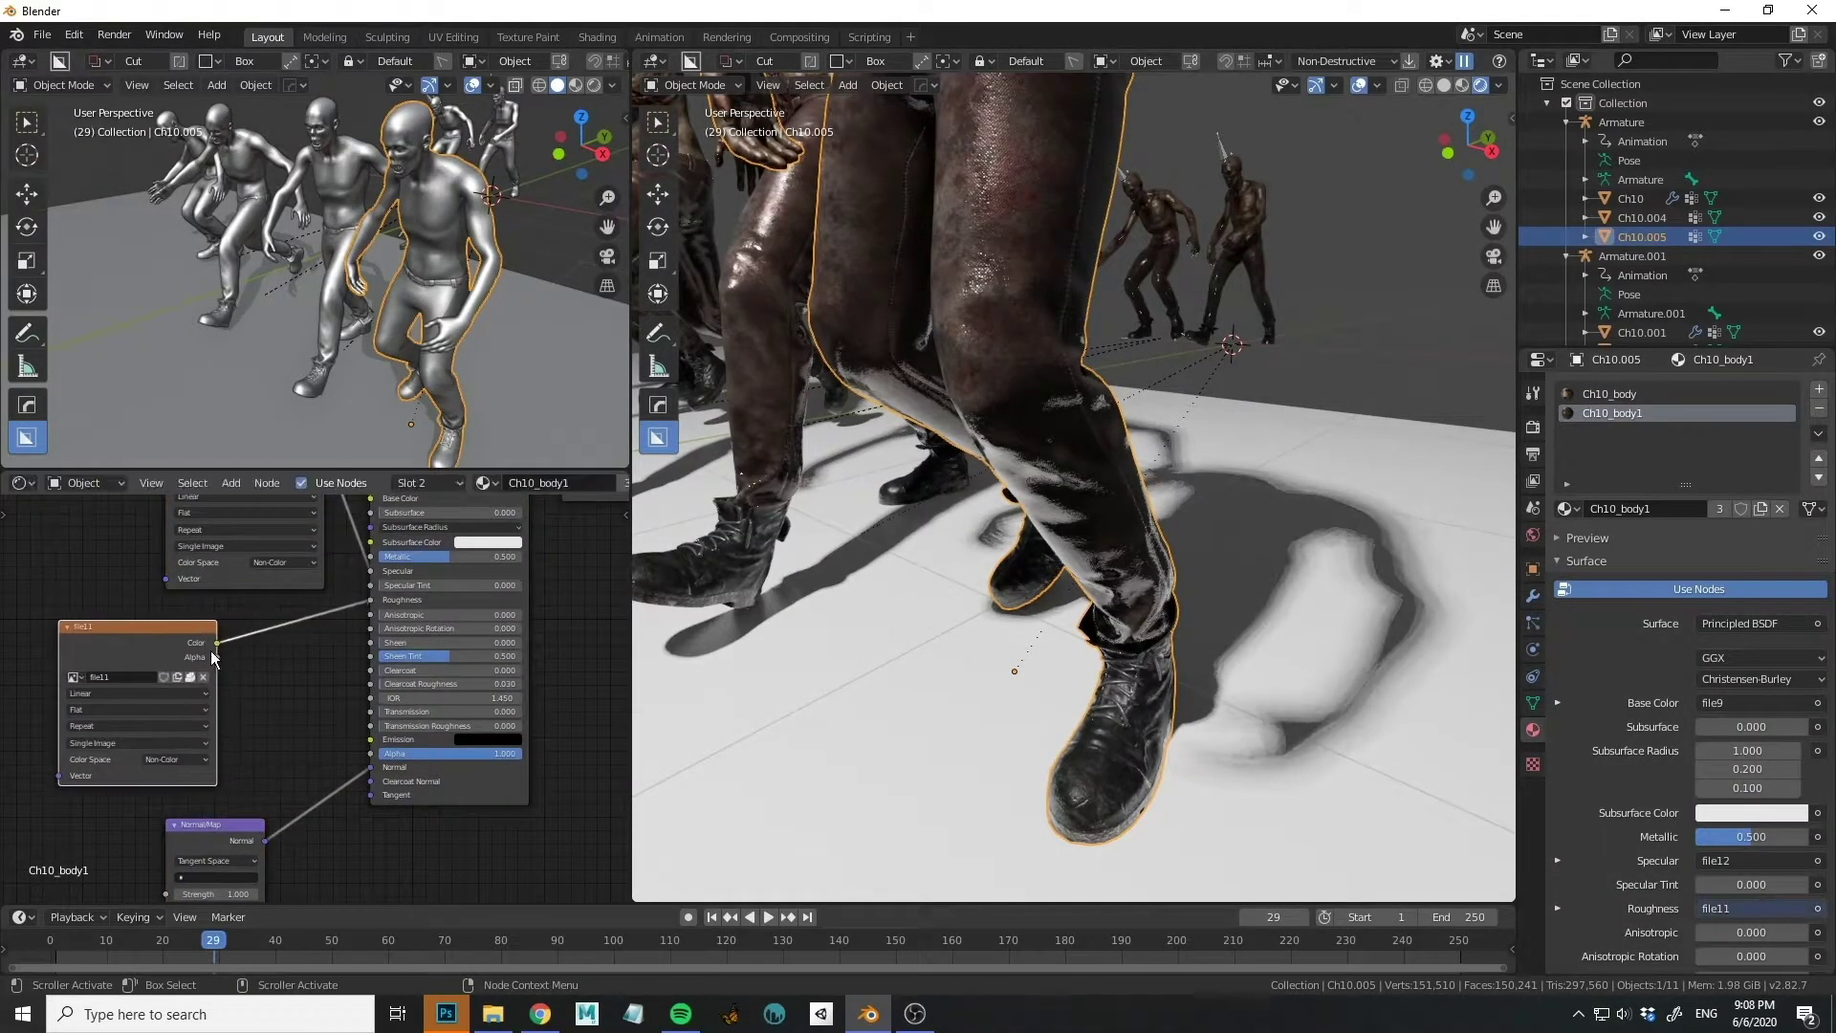
Insert a Bright/Contrast node before the Roughness input of Ch10_body1, set Bright to 0.640, and check the trousers.
key("shift+a")
mouse_move(215, 654)
left_click(283, 652)
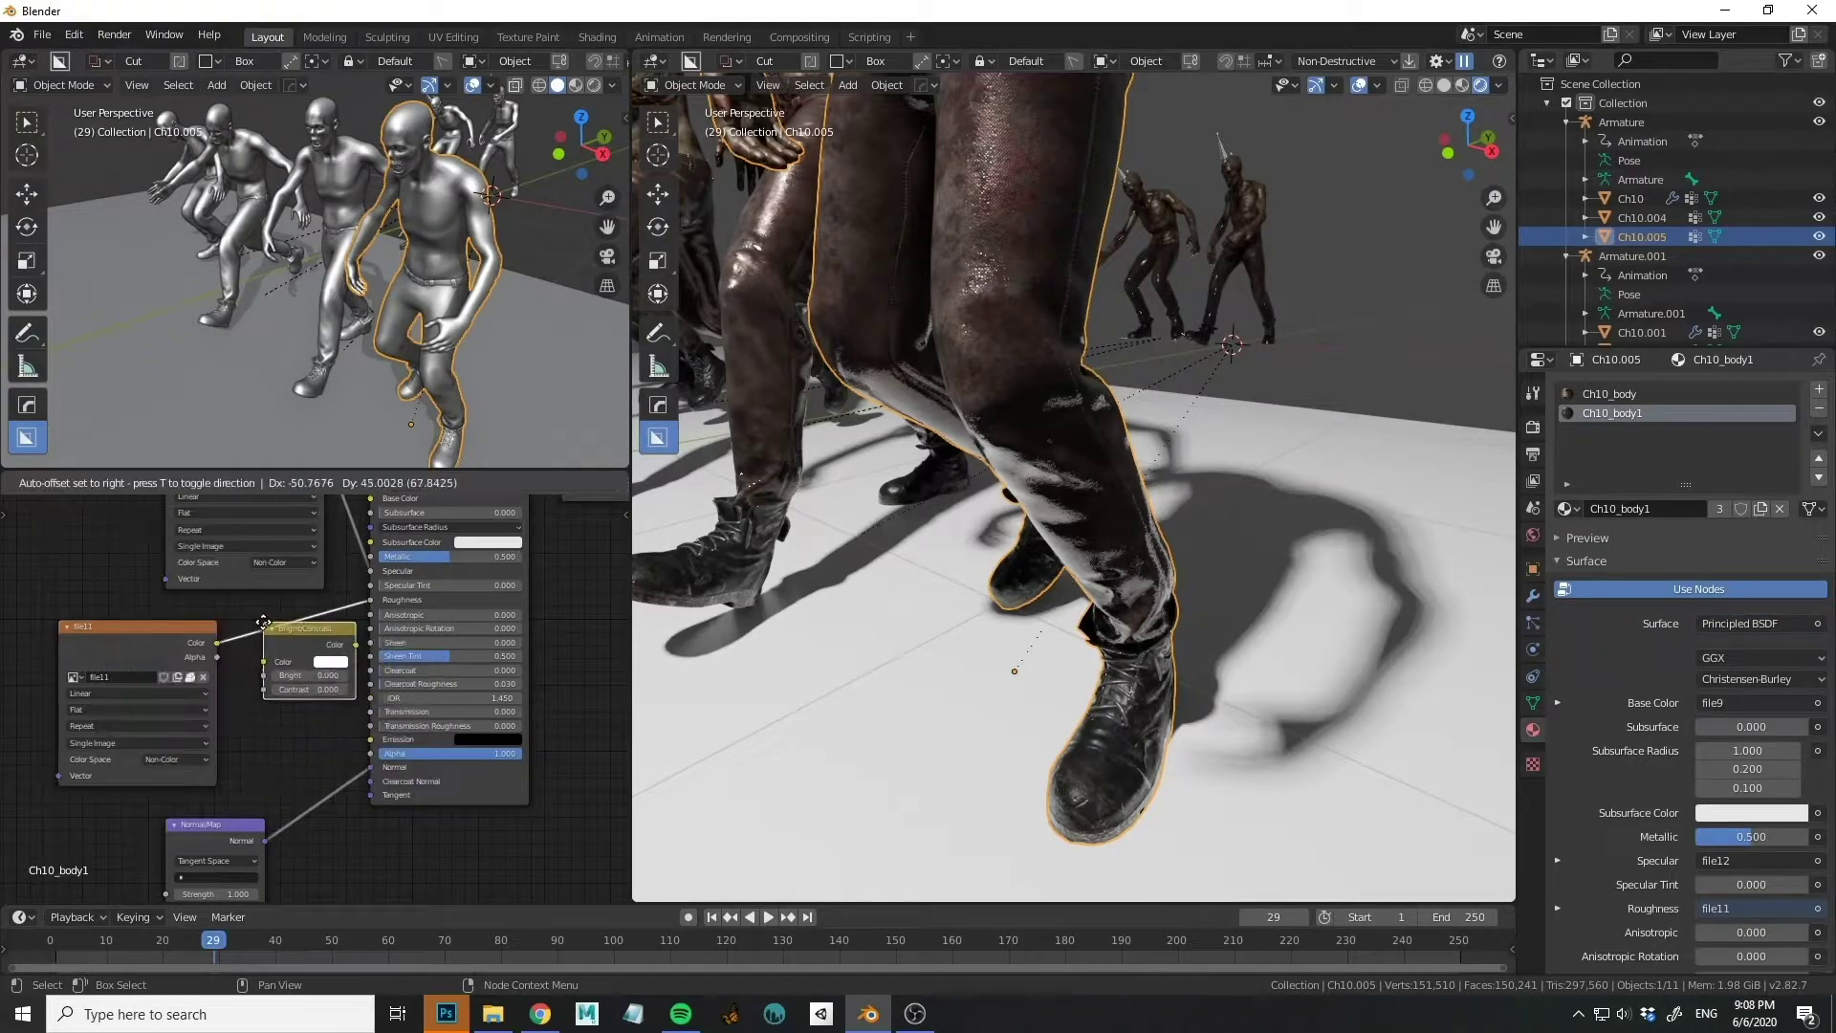
left_click(269, 624)
left_click_drag(313, 677, 373, 670)
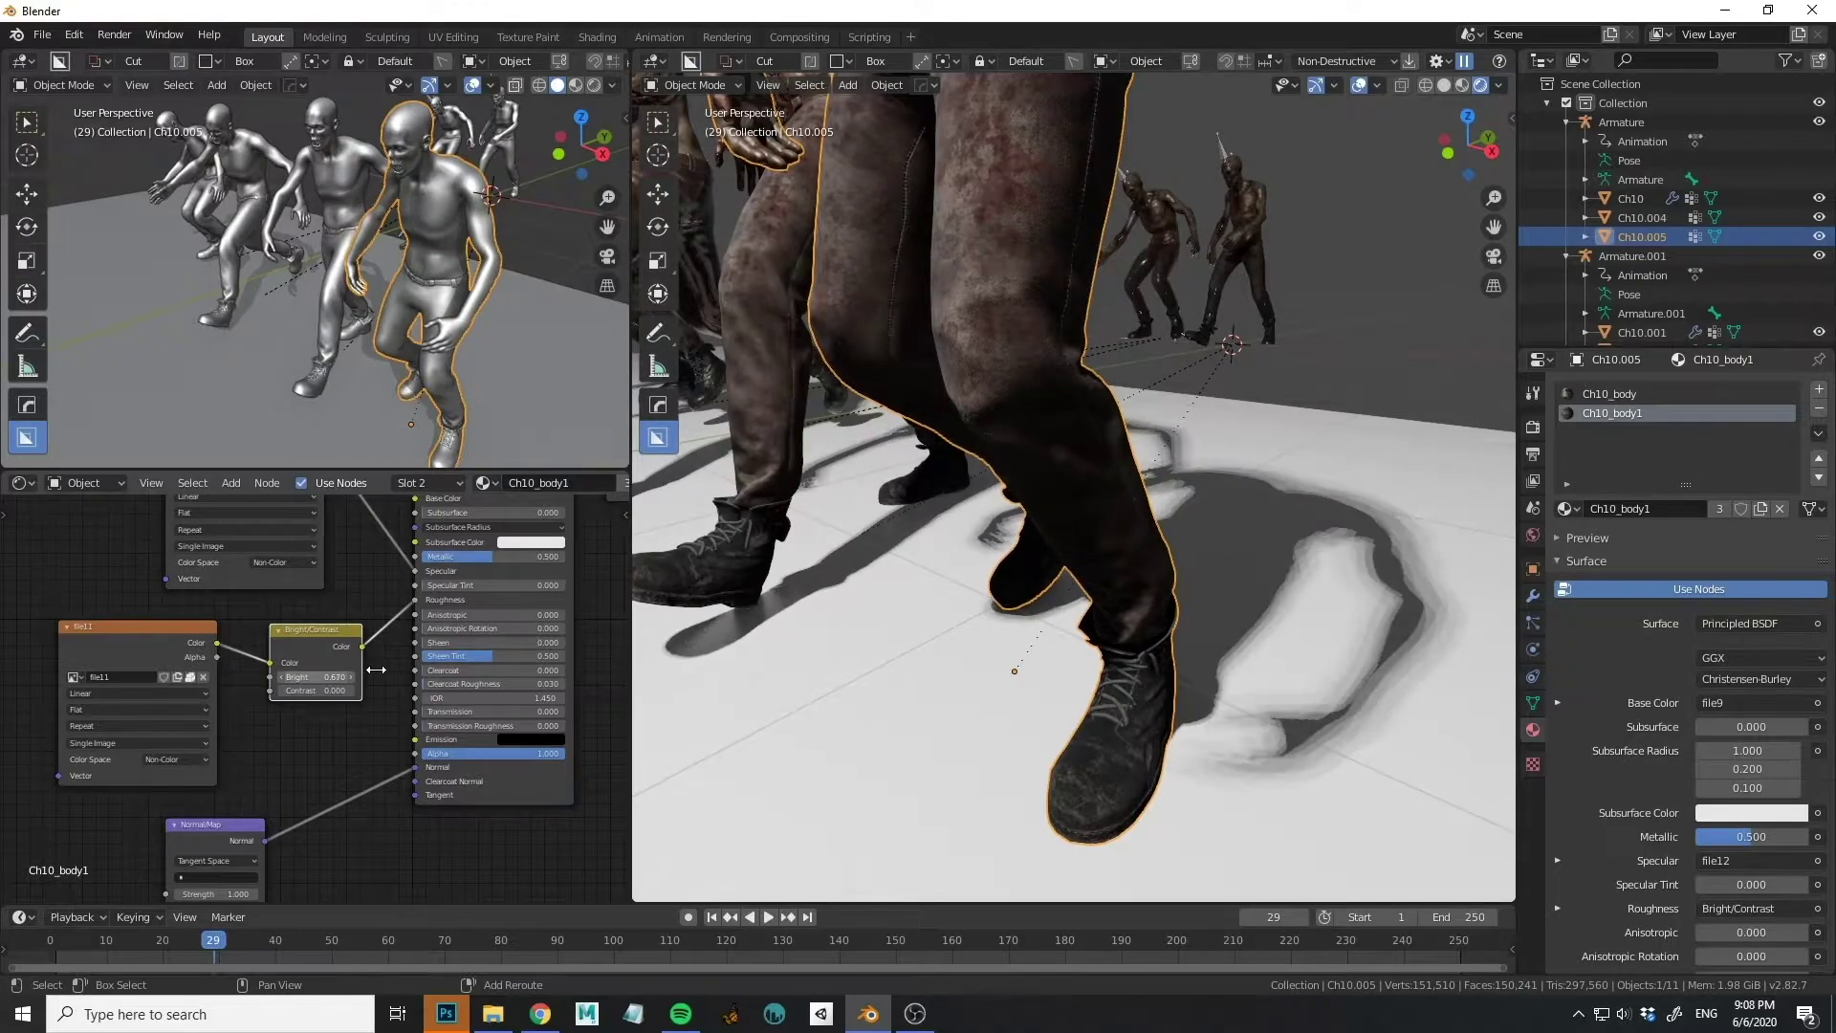
middle_click_drag(1008, 319, 1029, 350)
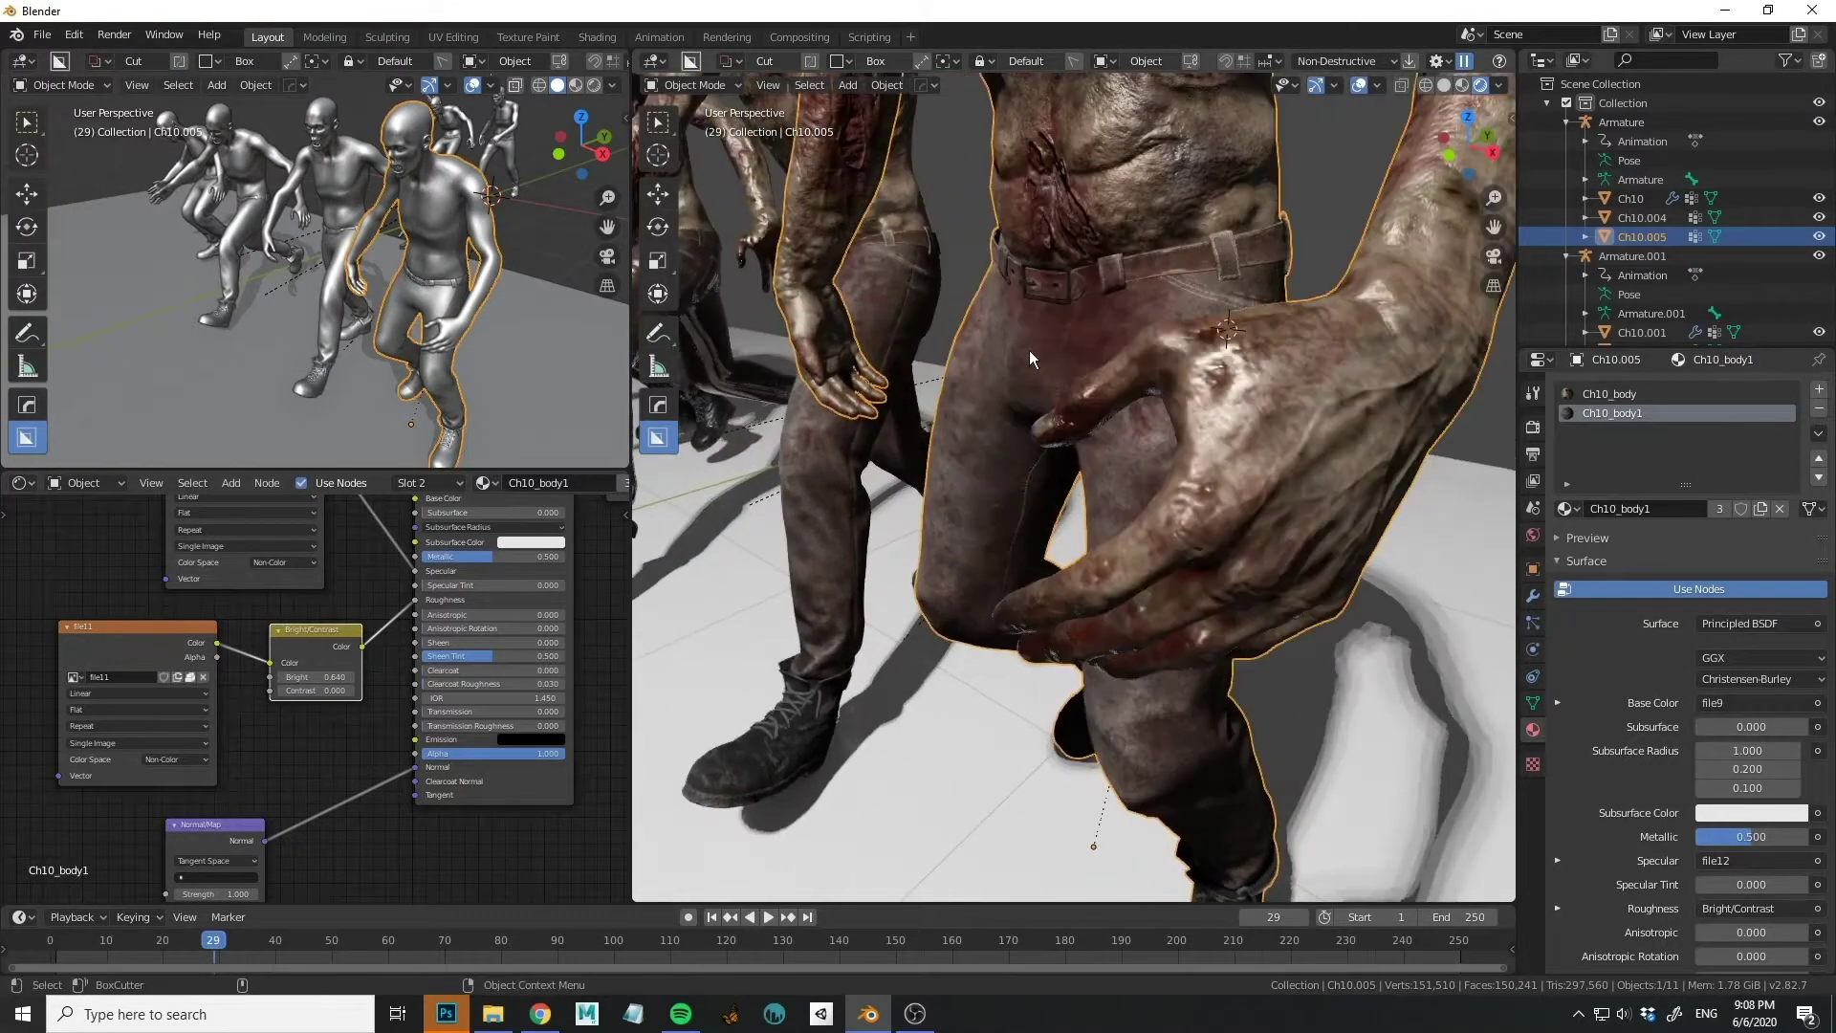
middle_click_drag(1118, 403, 1193, 404)
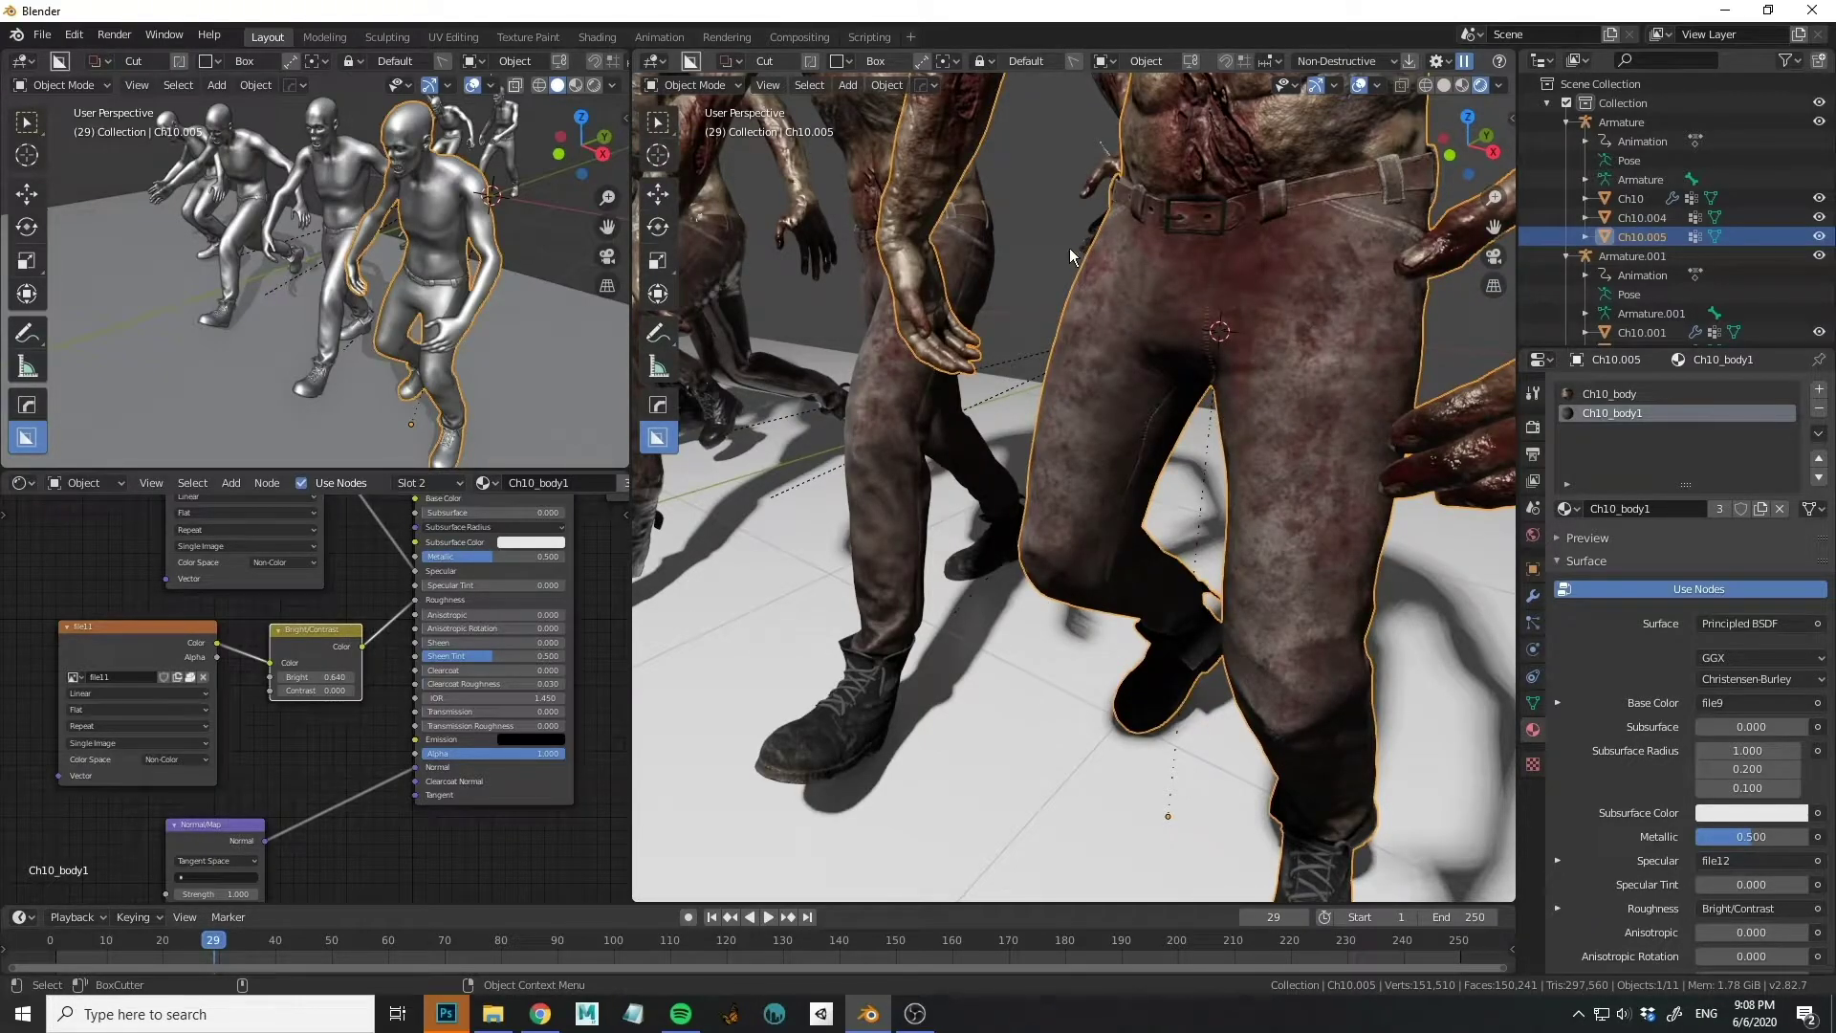
Select the zombie Ch10.003 and move the roughness texture of Ch10_body.001 away from its Principled BSDF.
left_click(1044, 297)
middle_click_drag(1042, 299, 1132, 379, "alt")
left_click_drag(1133, 379, 1174, 379, "alt")
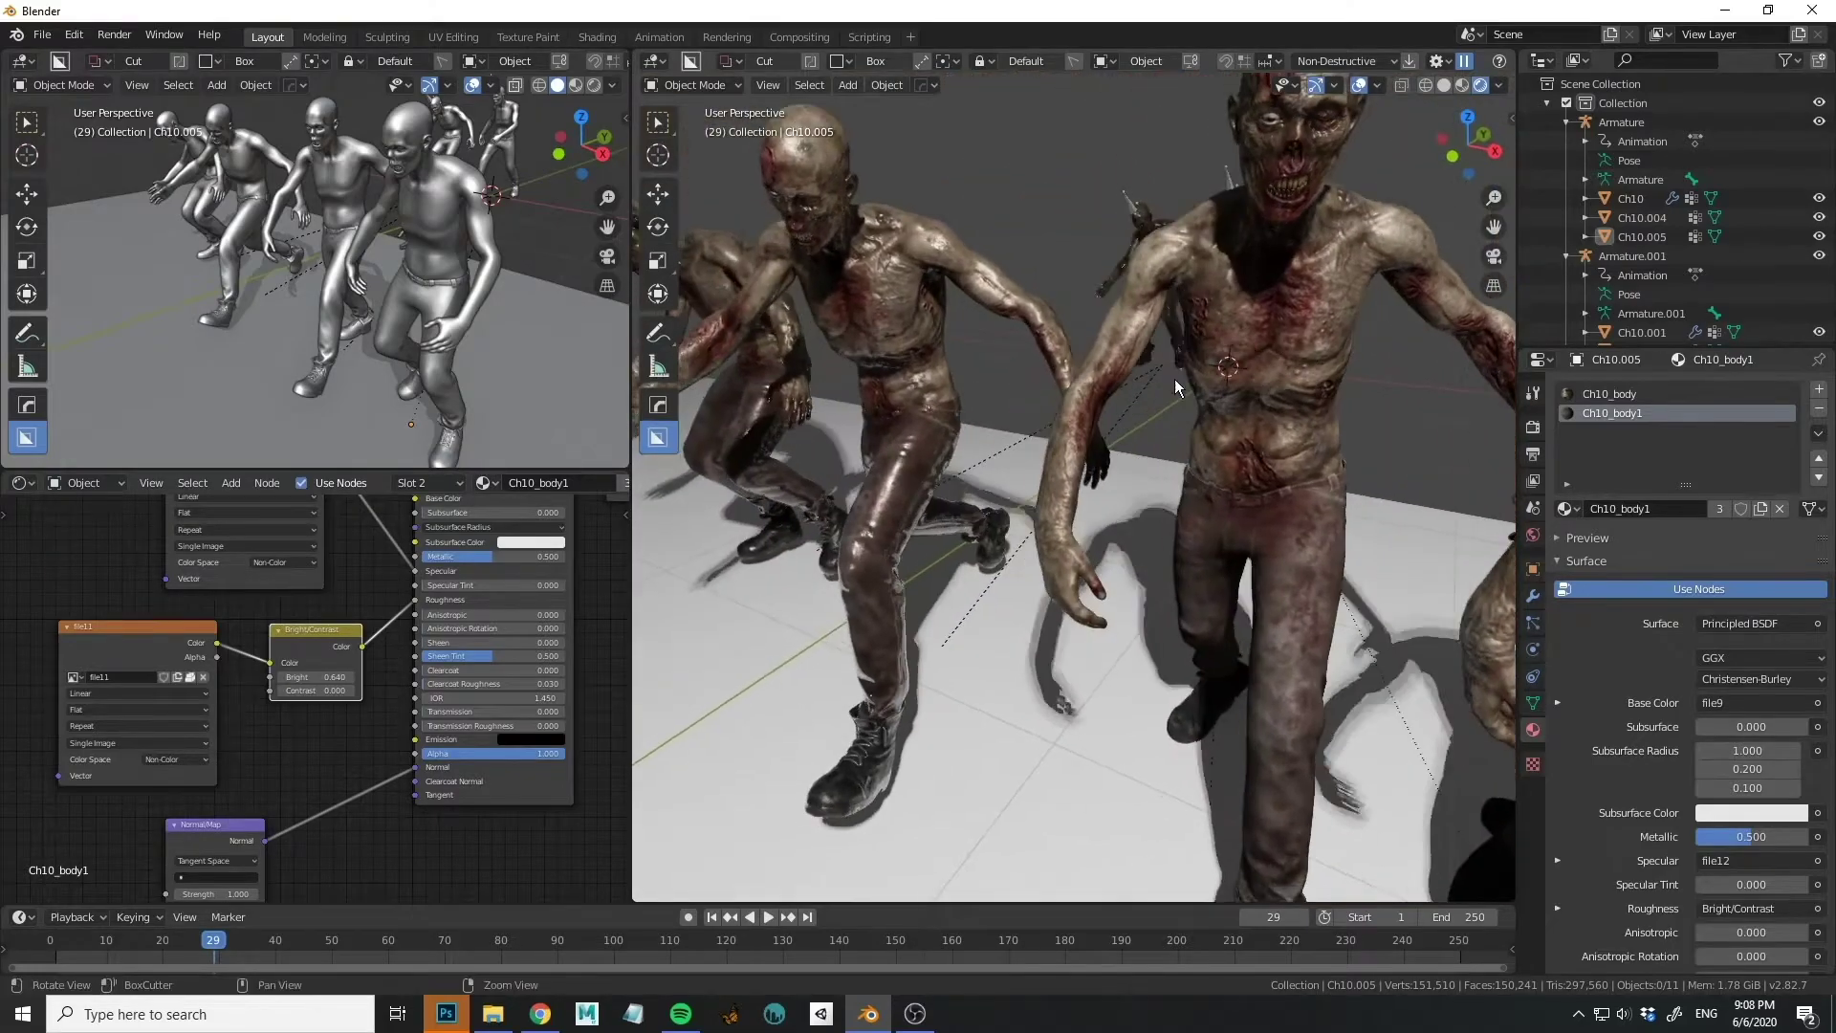
middle_click_drag(1242, 486, 1215, 538)
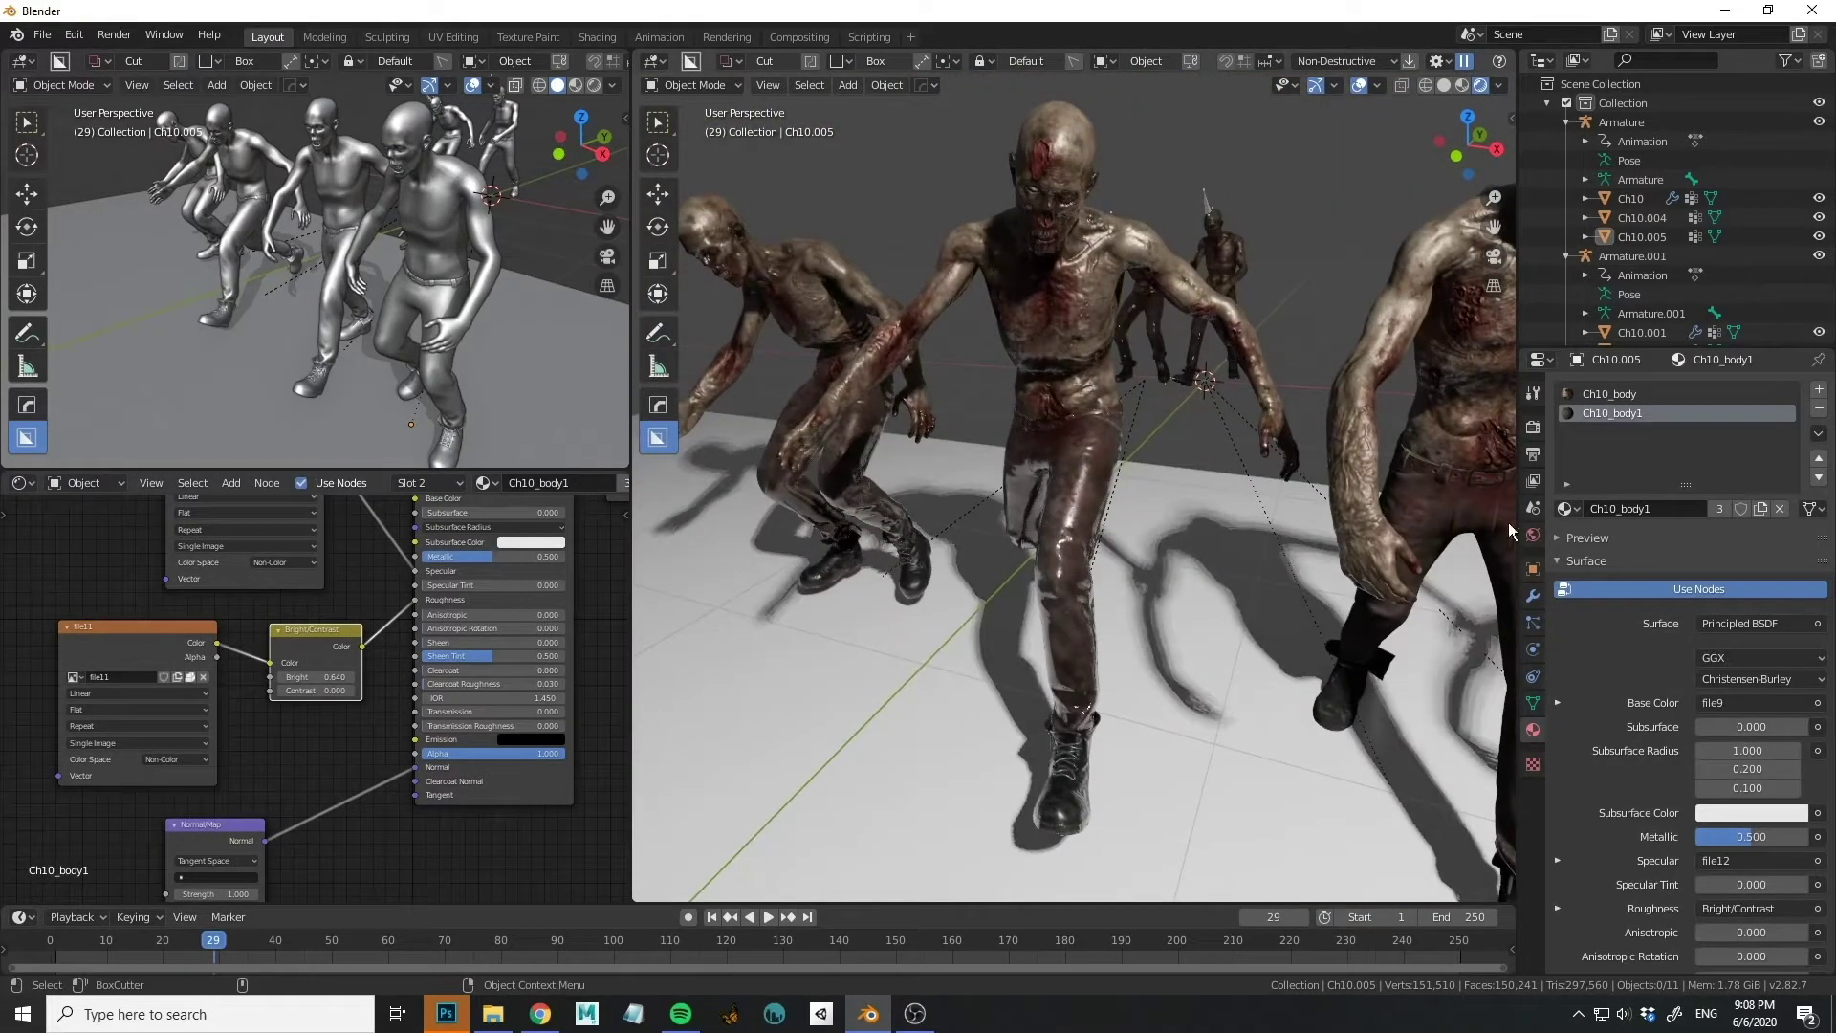
left_click(1070, 354)
left_click(332, 629)
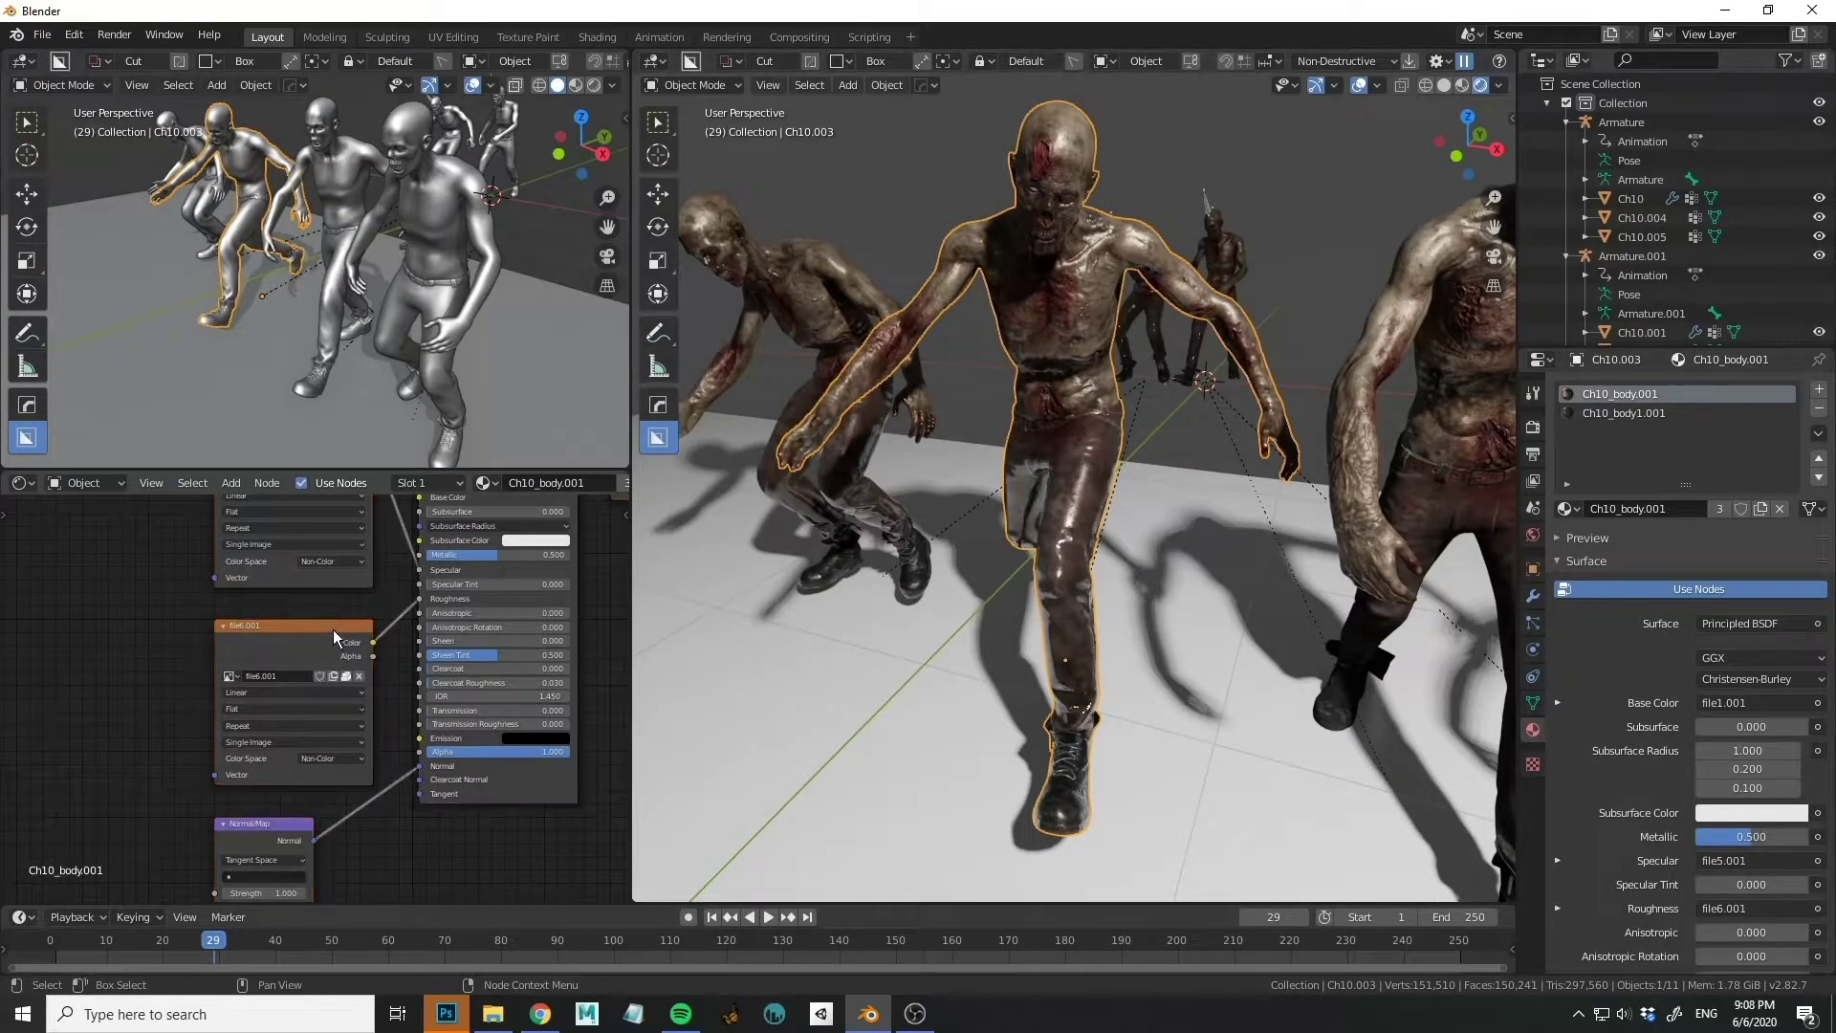
left_click_drag(332, 630, 212, 635)
Insert a Bright/Contrast node before the Roughness input of Ch10_body.001, with Bright 0.140 and Contrast 0.260.
key("shift+a")
left_click(325, 634)
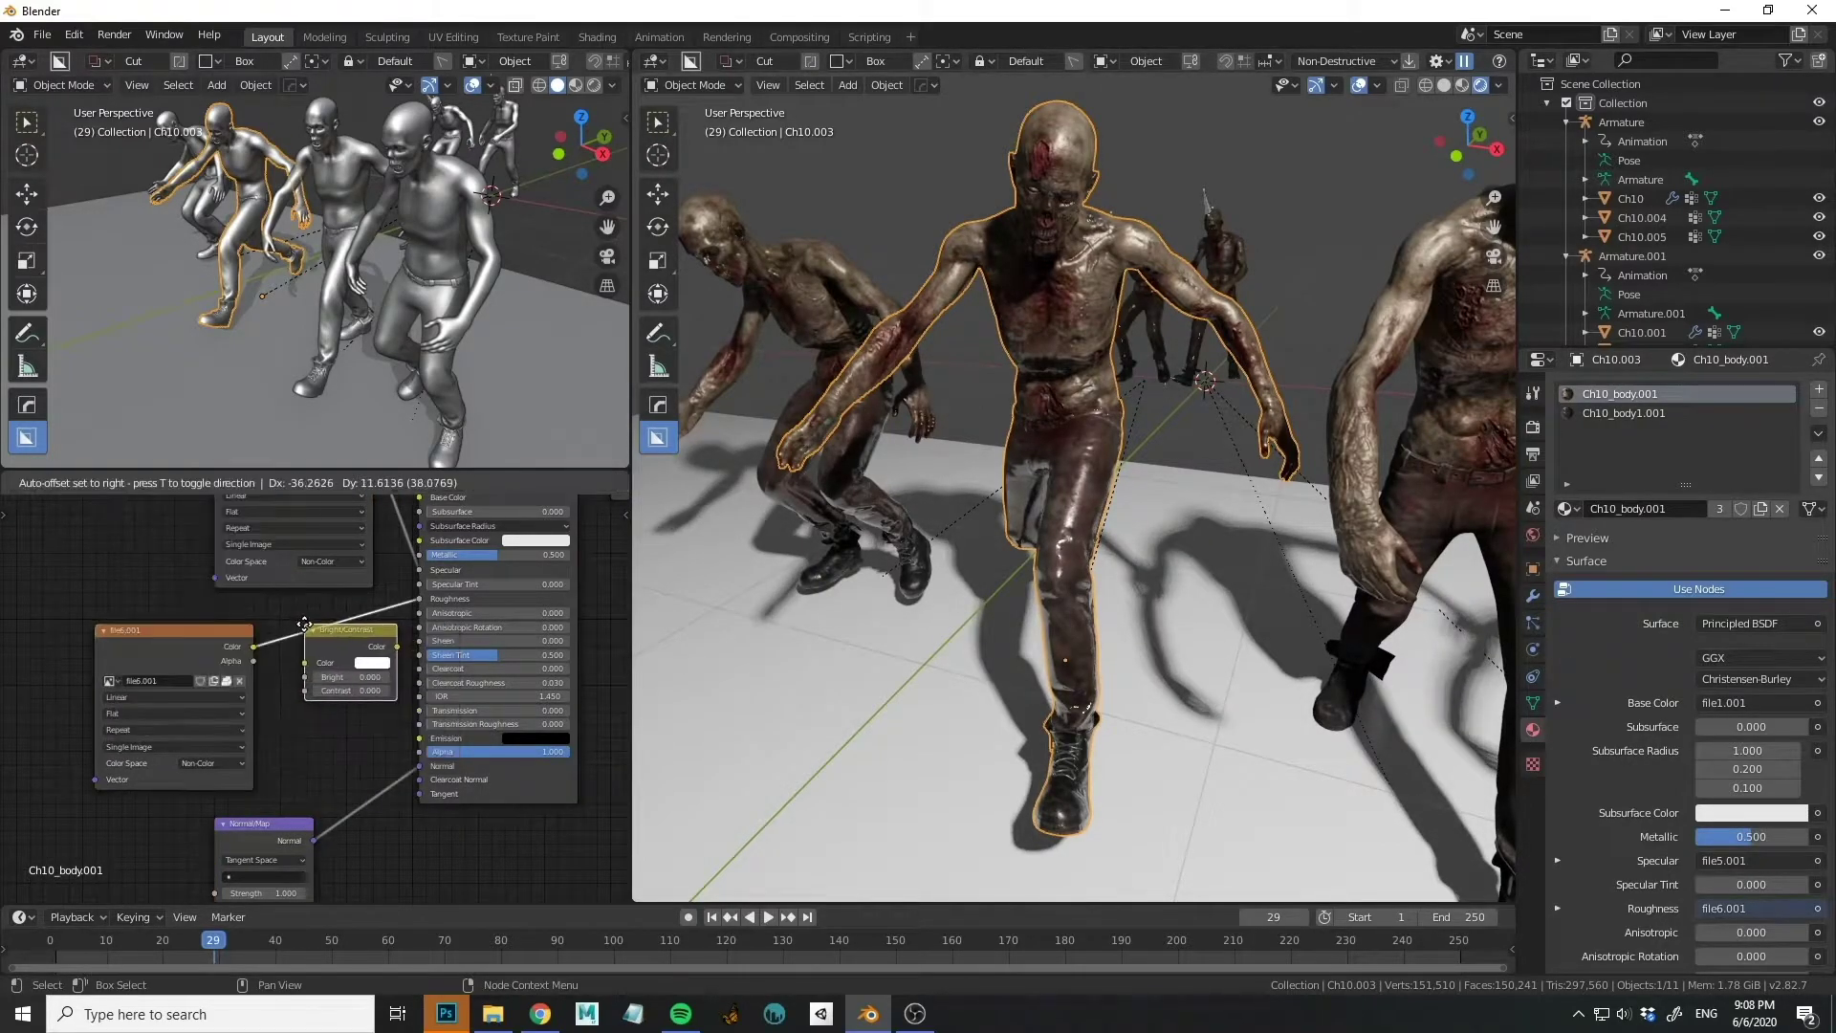
left_click(363, 669)
mouse_move(365, 676)
left_mouse_down()
mouse_move(391, 690)
mouse_move(347, 675)
left_mouse_up()
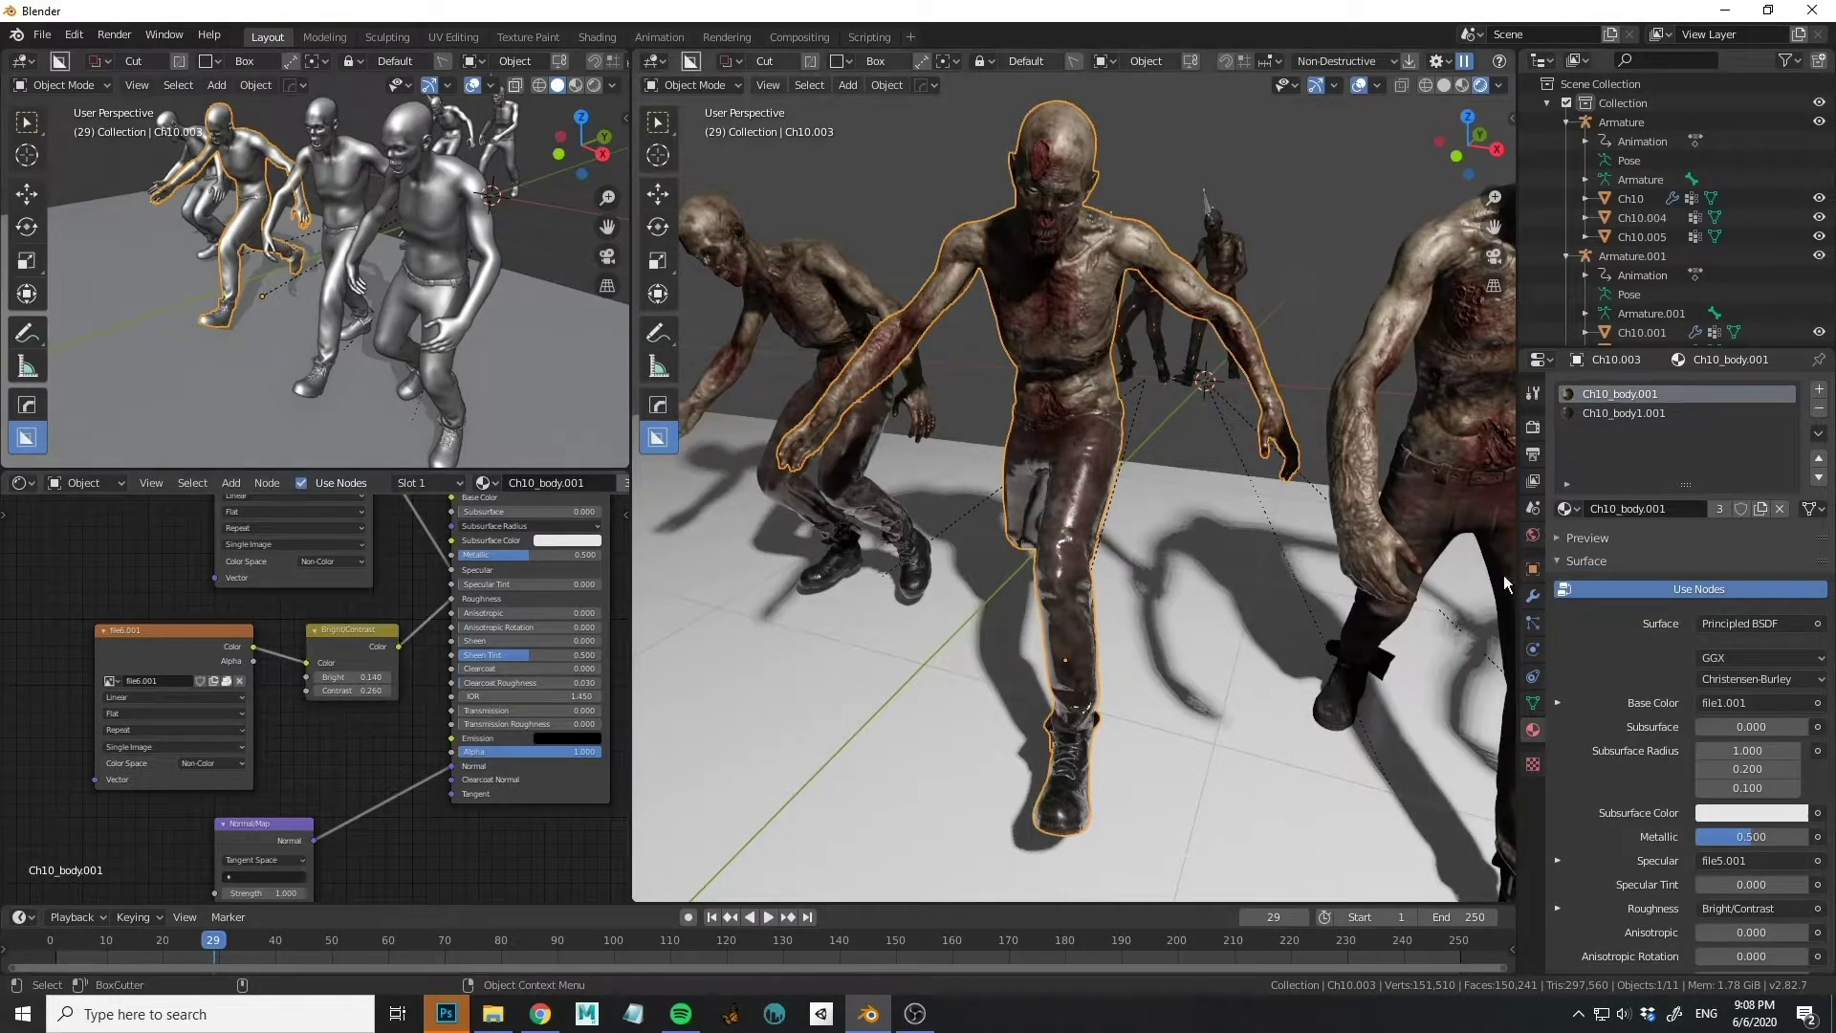
In Ch10_body1.001, insert a Bright/Contrast node between the roughness texture and Roughness, and raise Bright to about 0.91.
left_click(1650, 413)
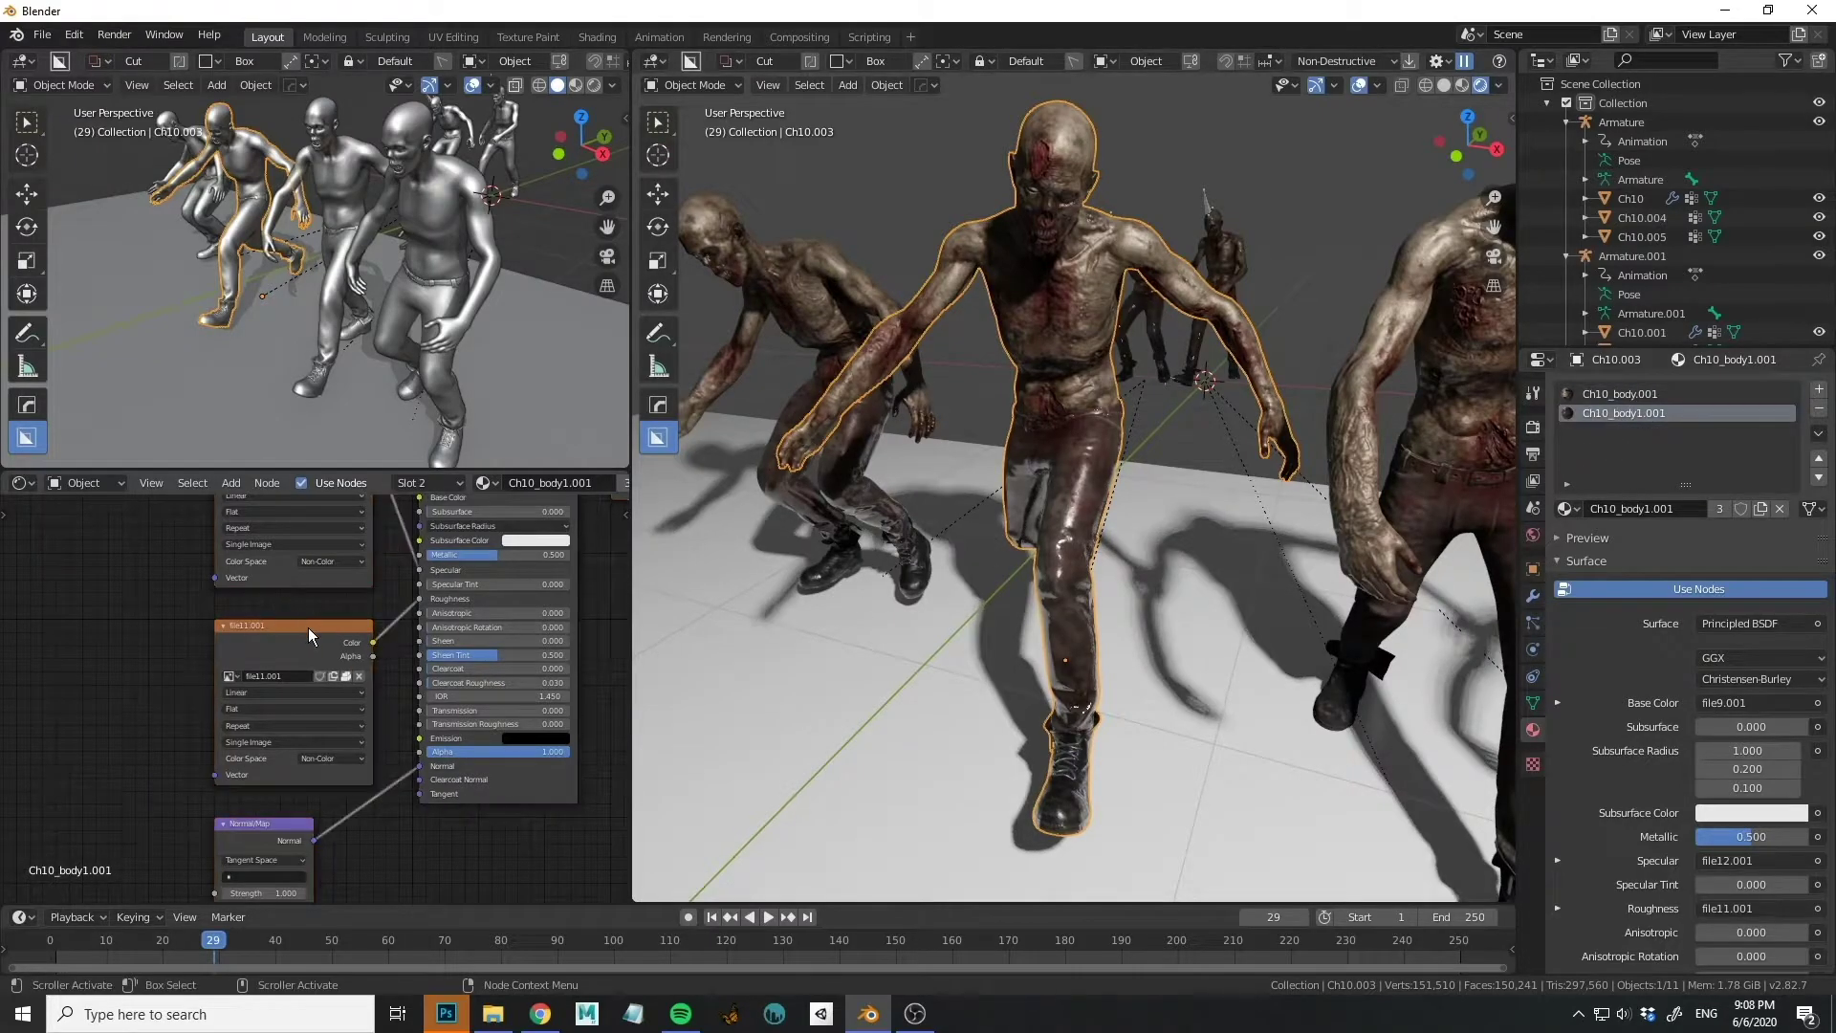
left_click_drag(308, 627, 161, 631)
key("shift+a")
left_click(329, 649)
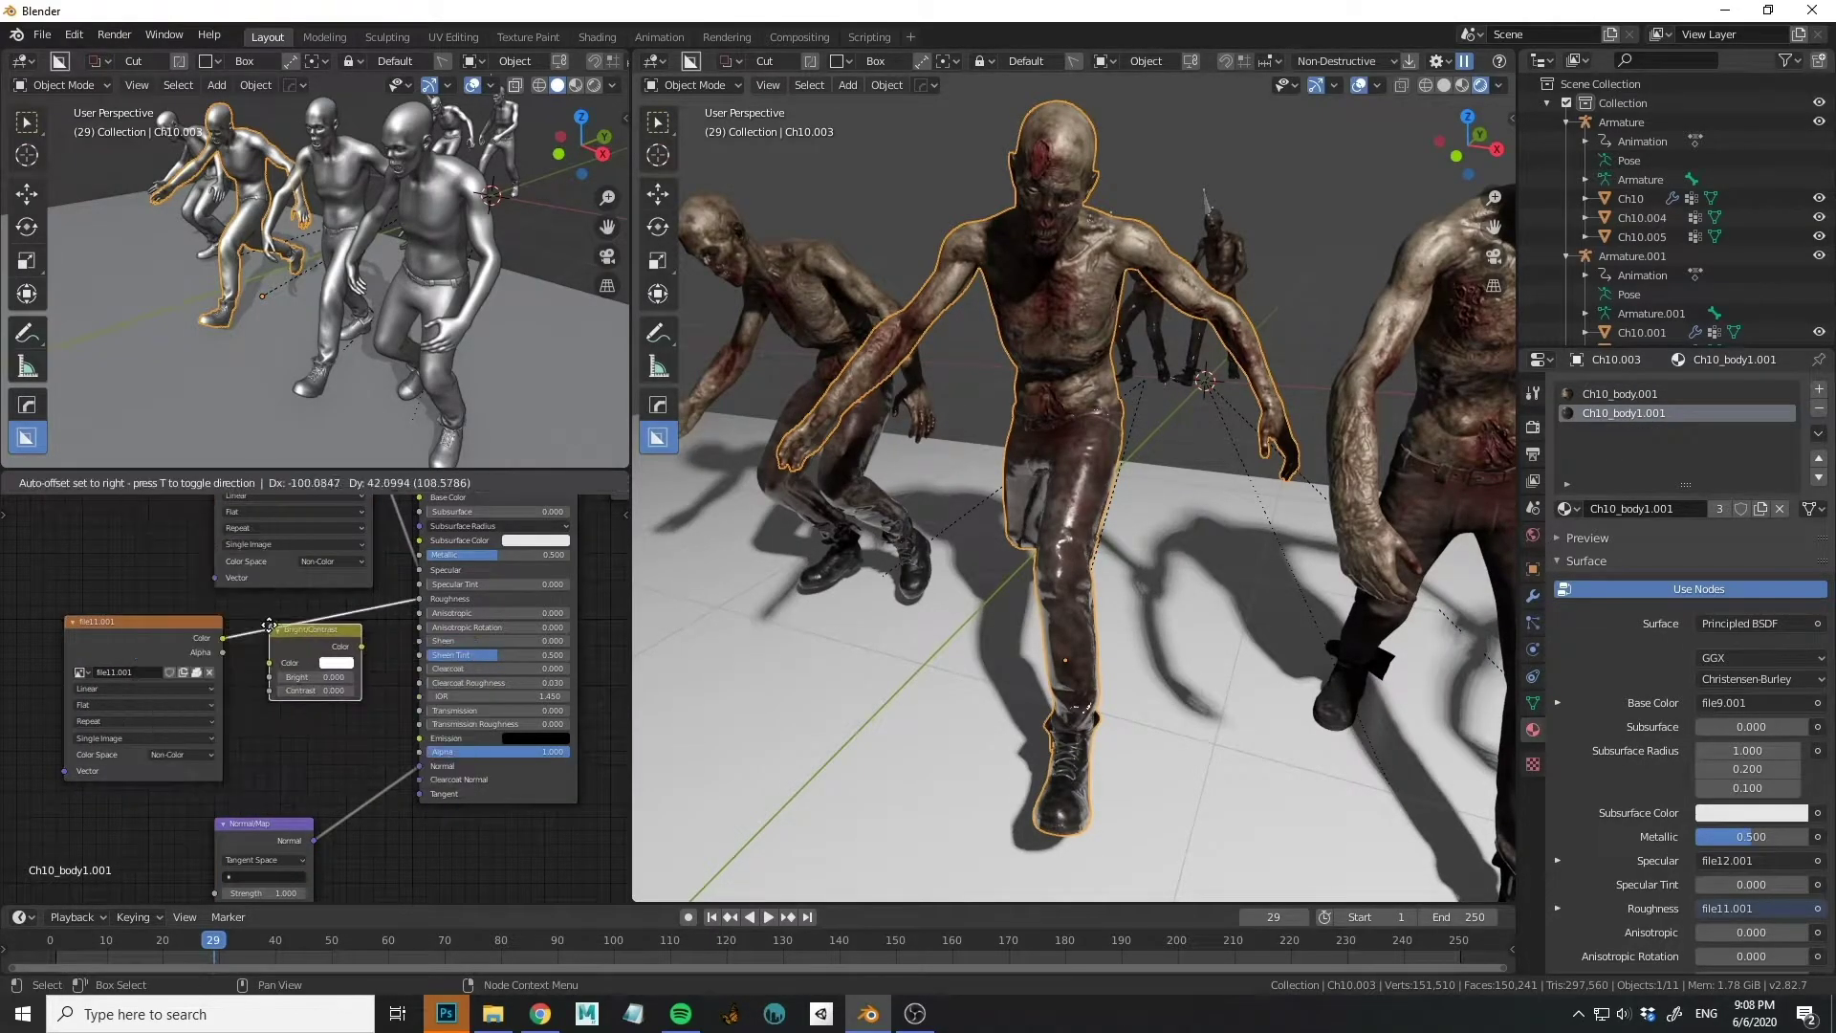
left_click(287, 651)
left_click_drag(316, 673, 402, 673)
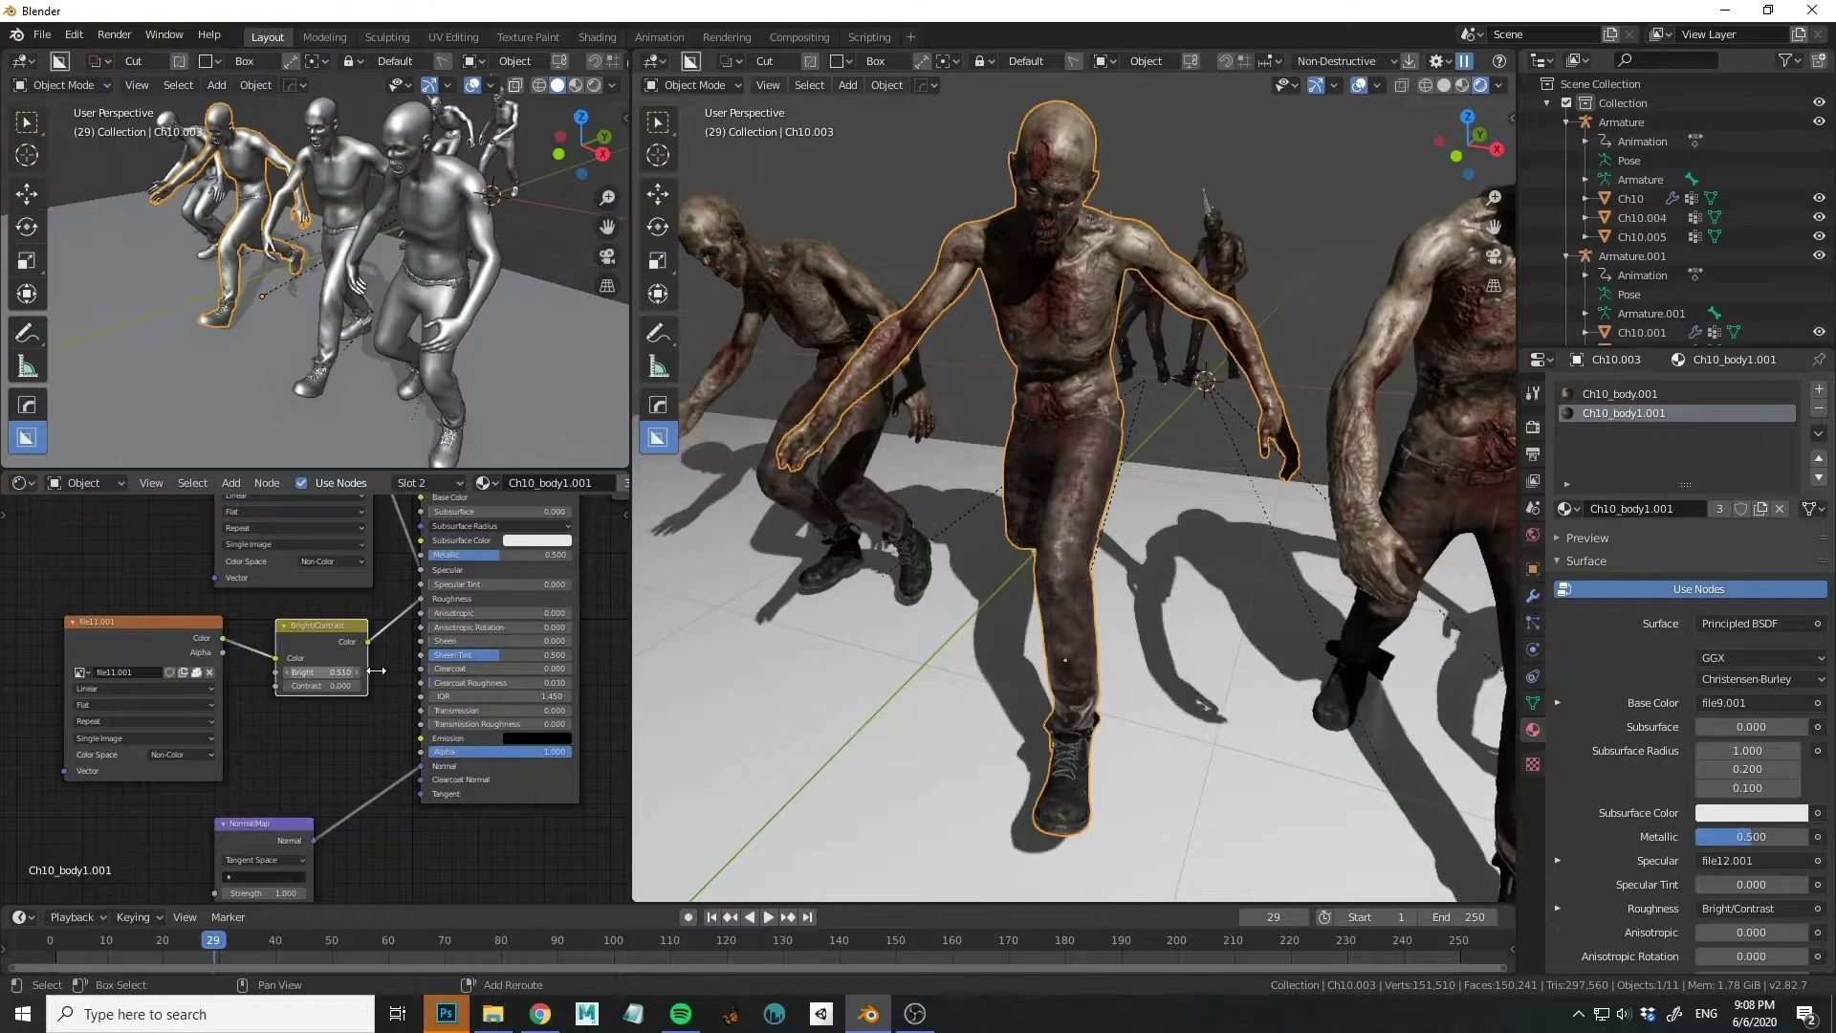
Save the scene as ZombieTest_01.blend in the MixamoTest folder.
left_click(798, 261)
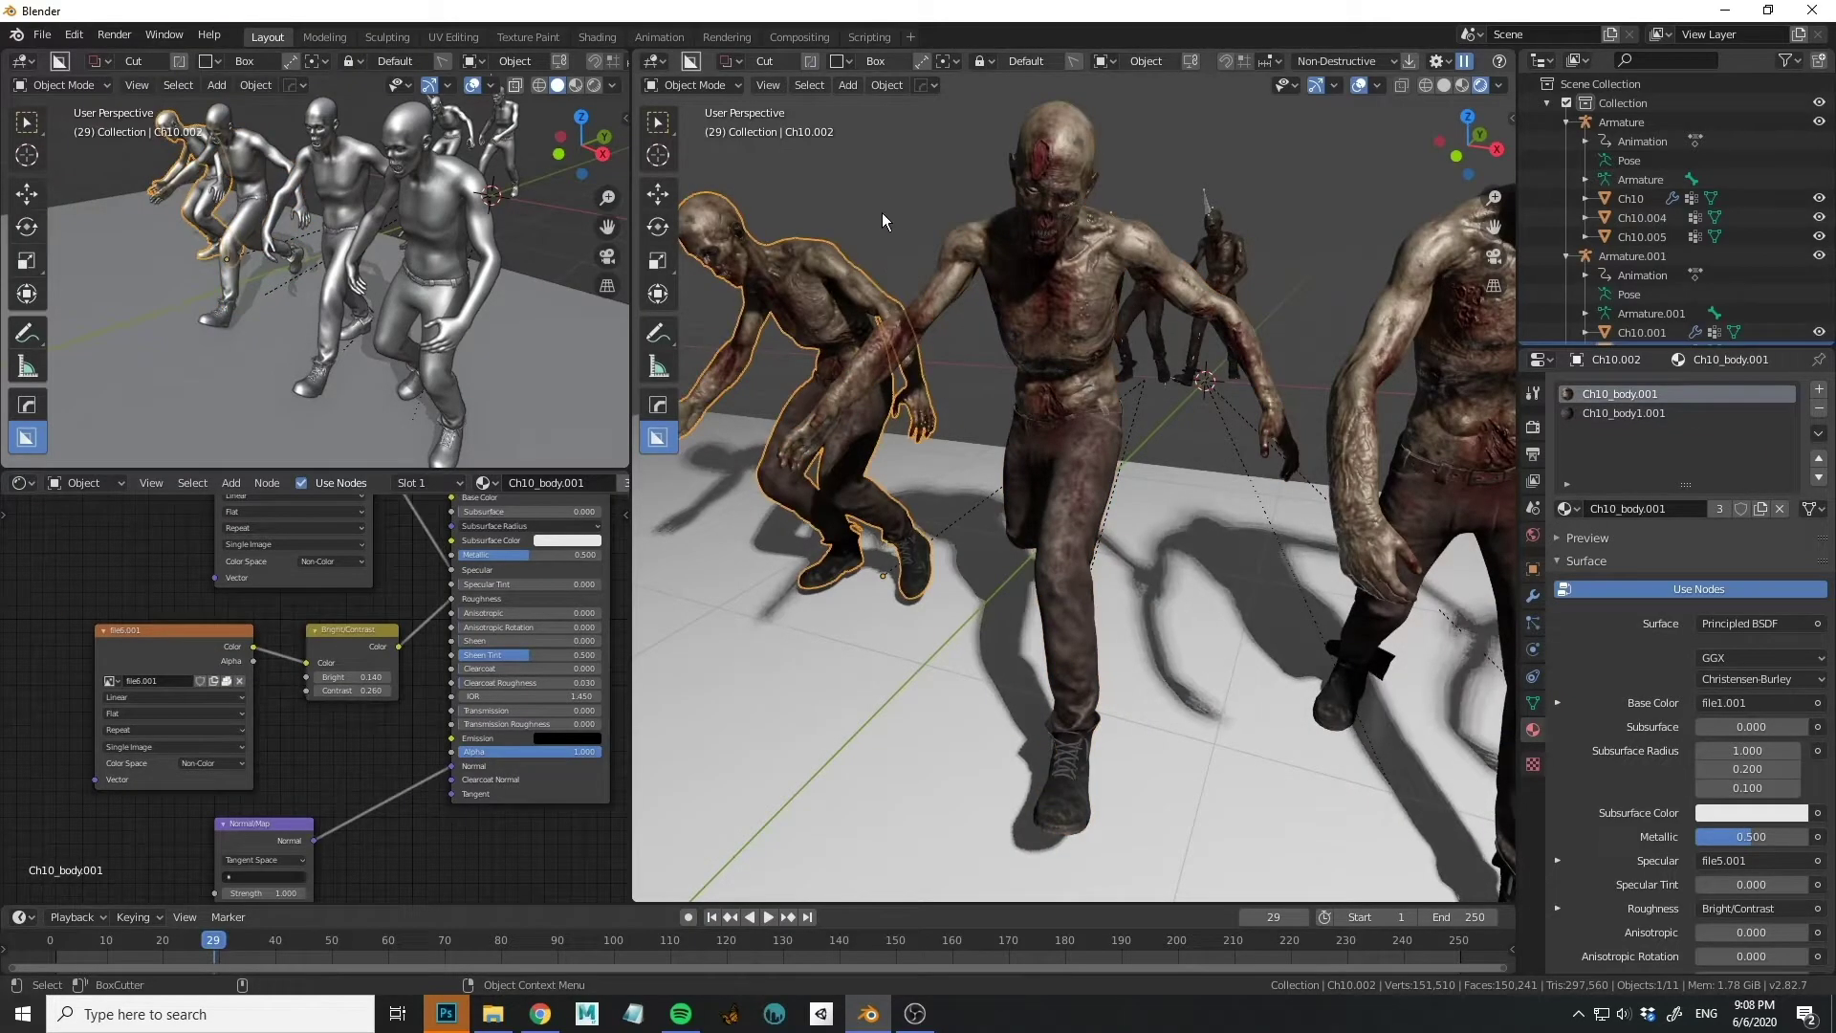
left_click(880, 214)
key("ctrl+s")
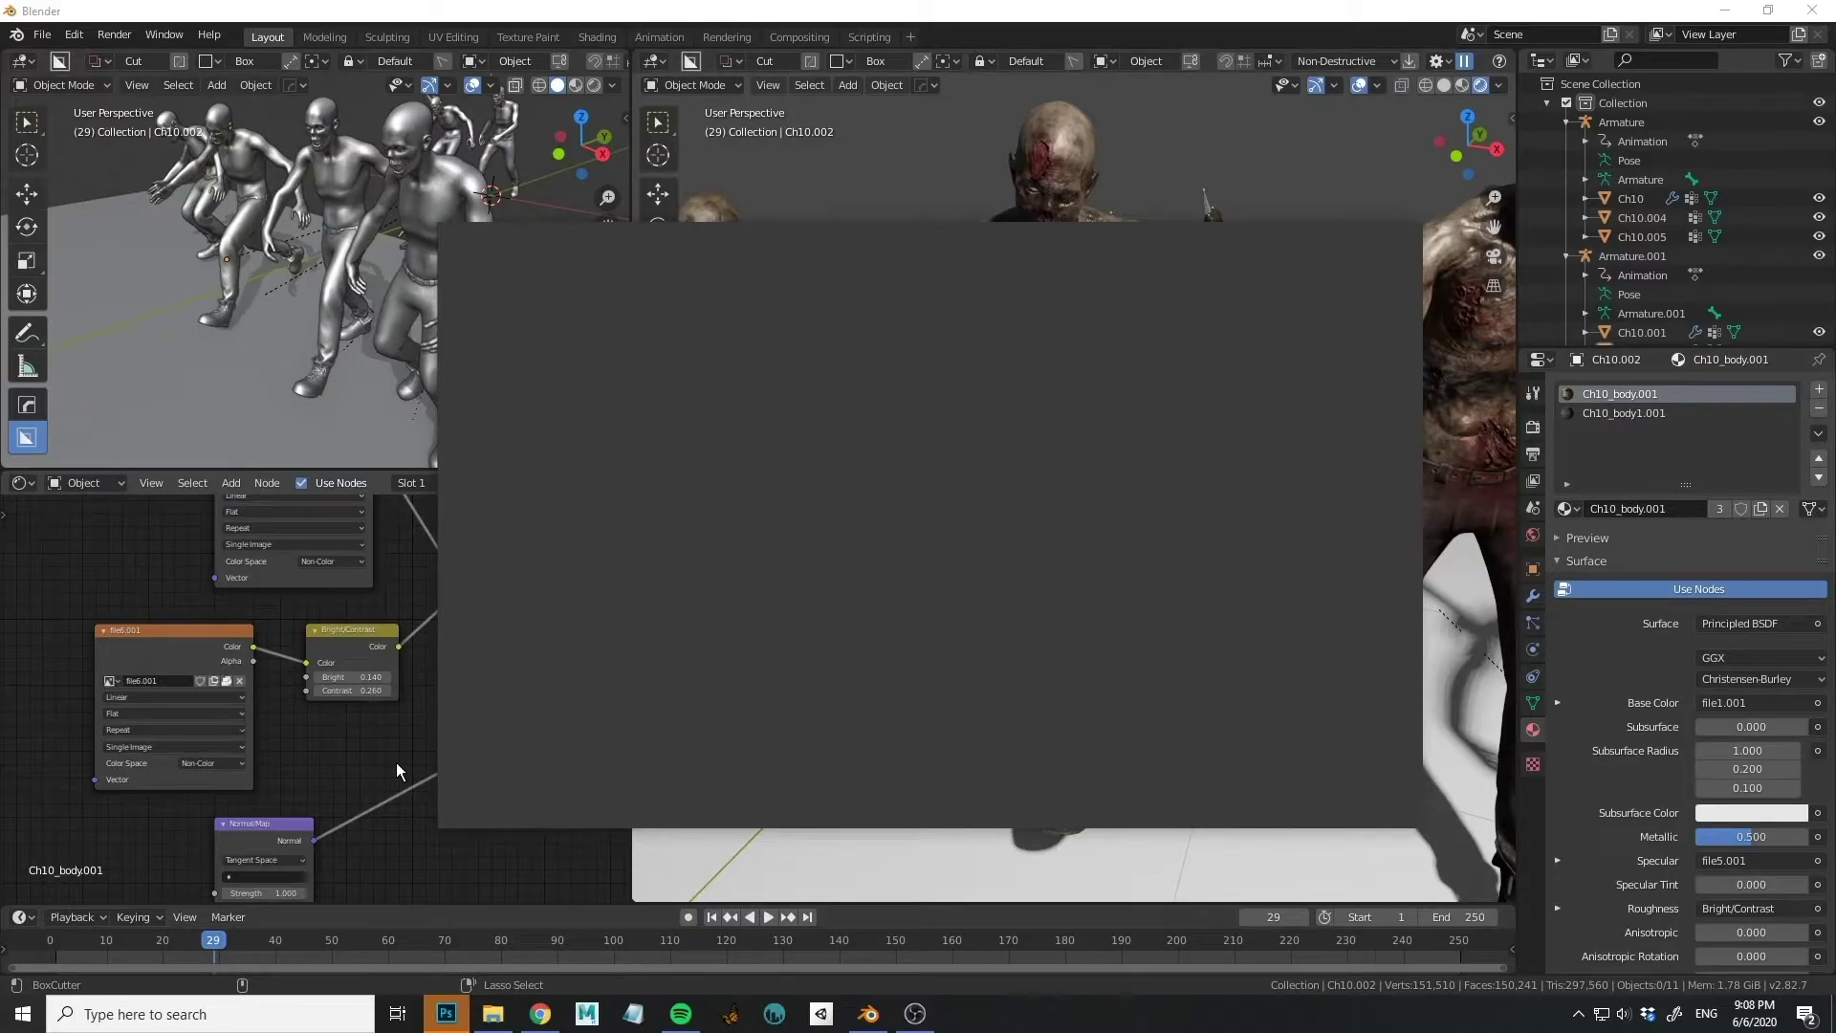
key("super+space")
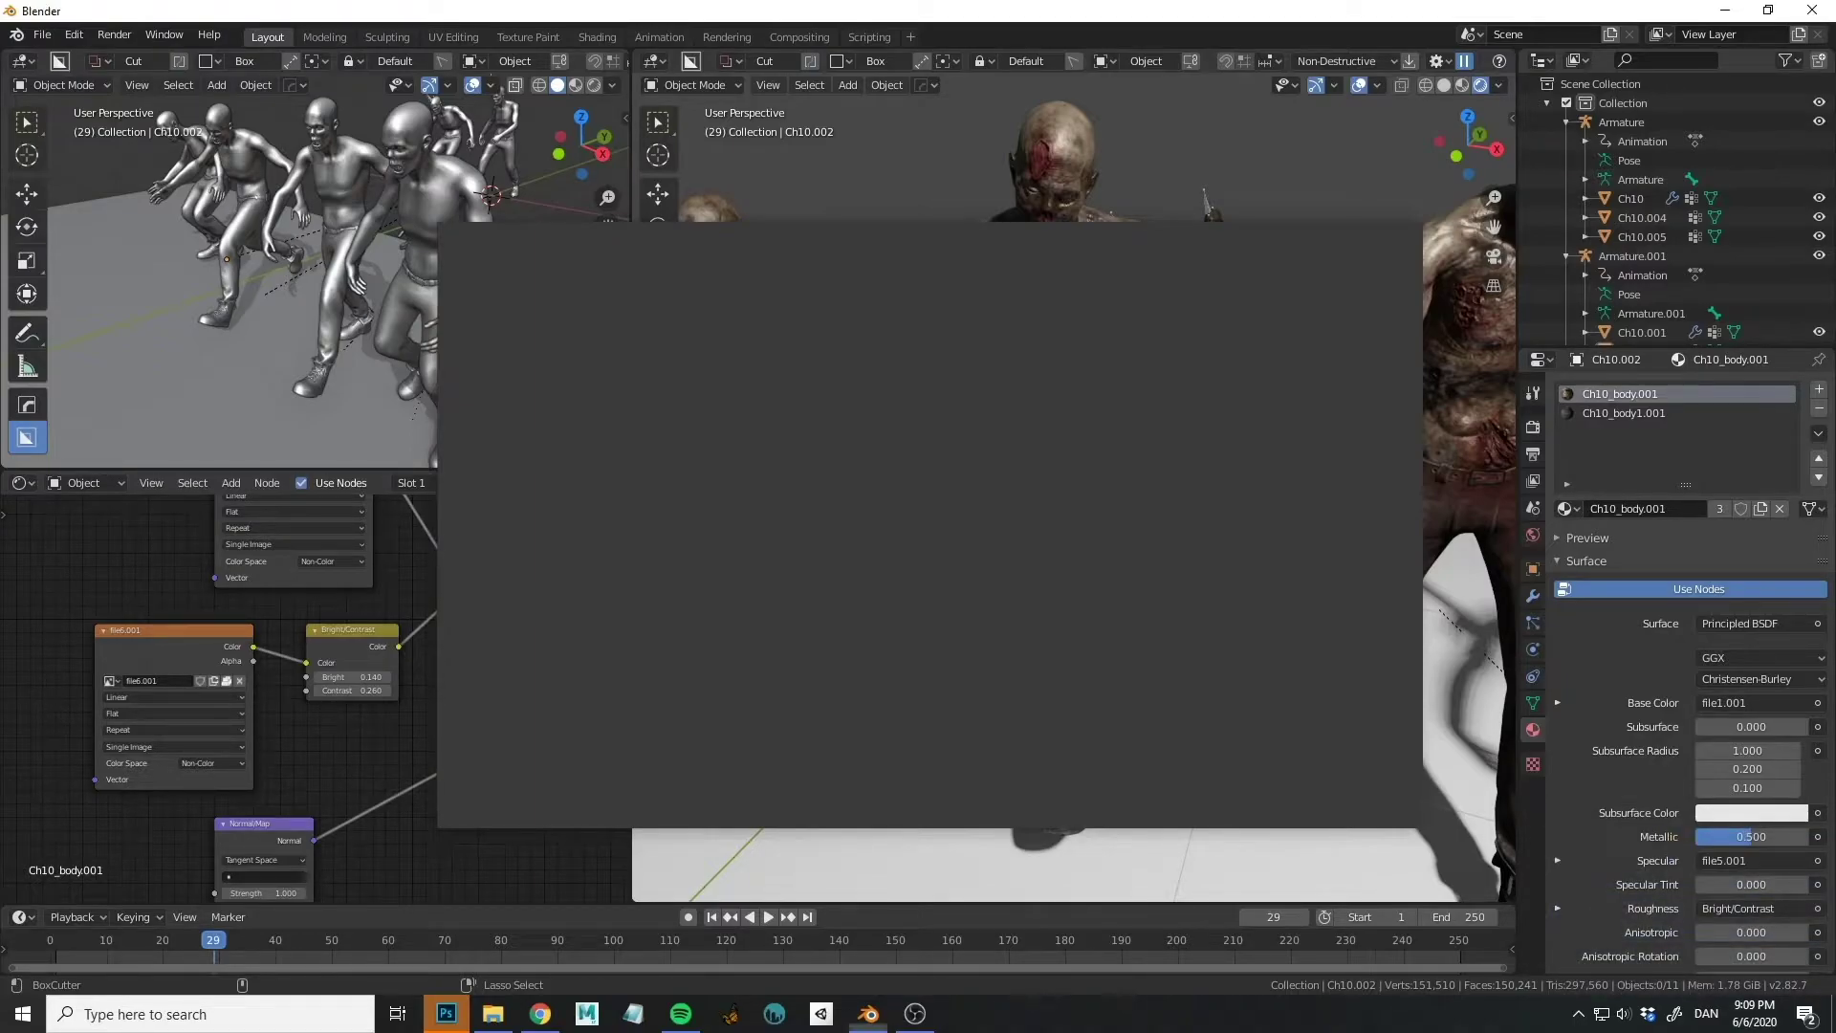
Maximize the solid-shaded viewport, look through the scene camera and show the View settings.
middle_click_drag(1039, 376, 1014, 477)
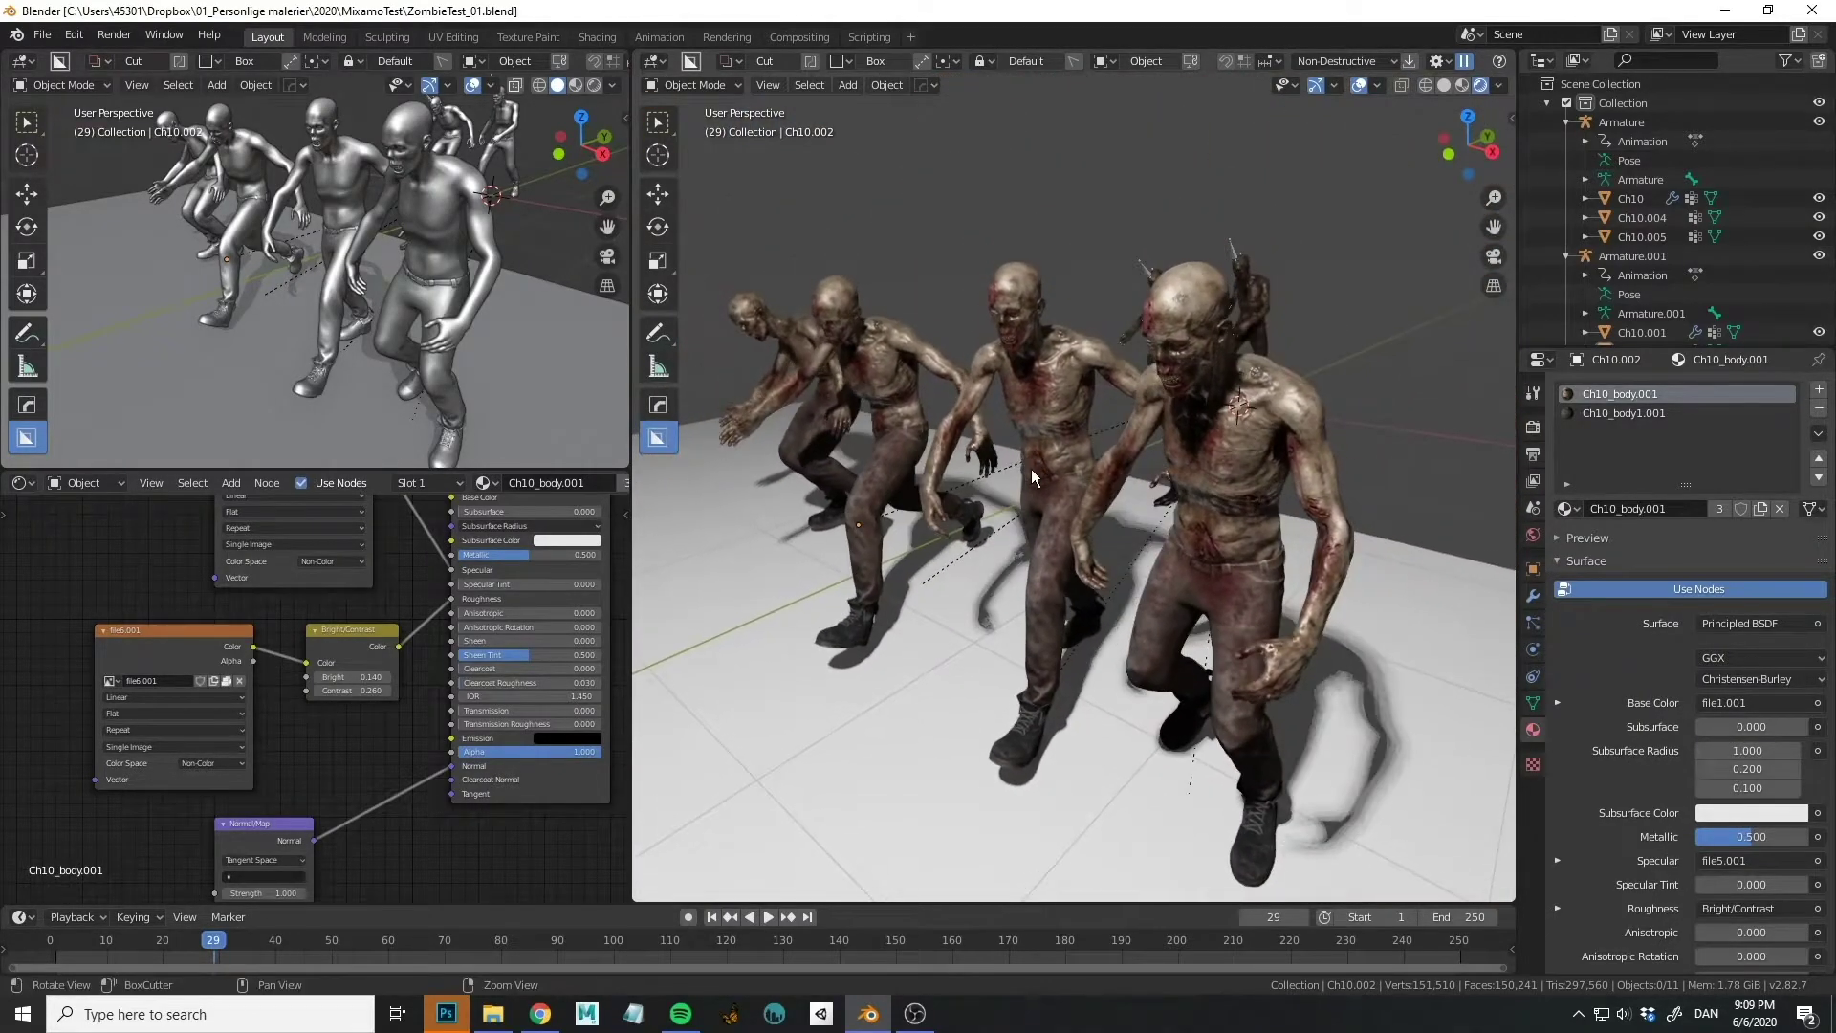
scroll(1004, 486, "down", 4)
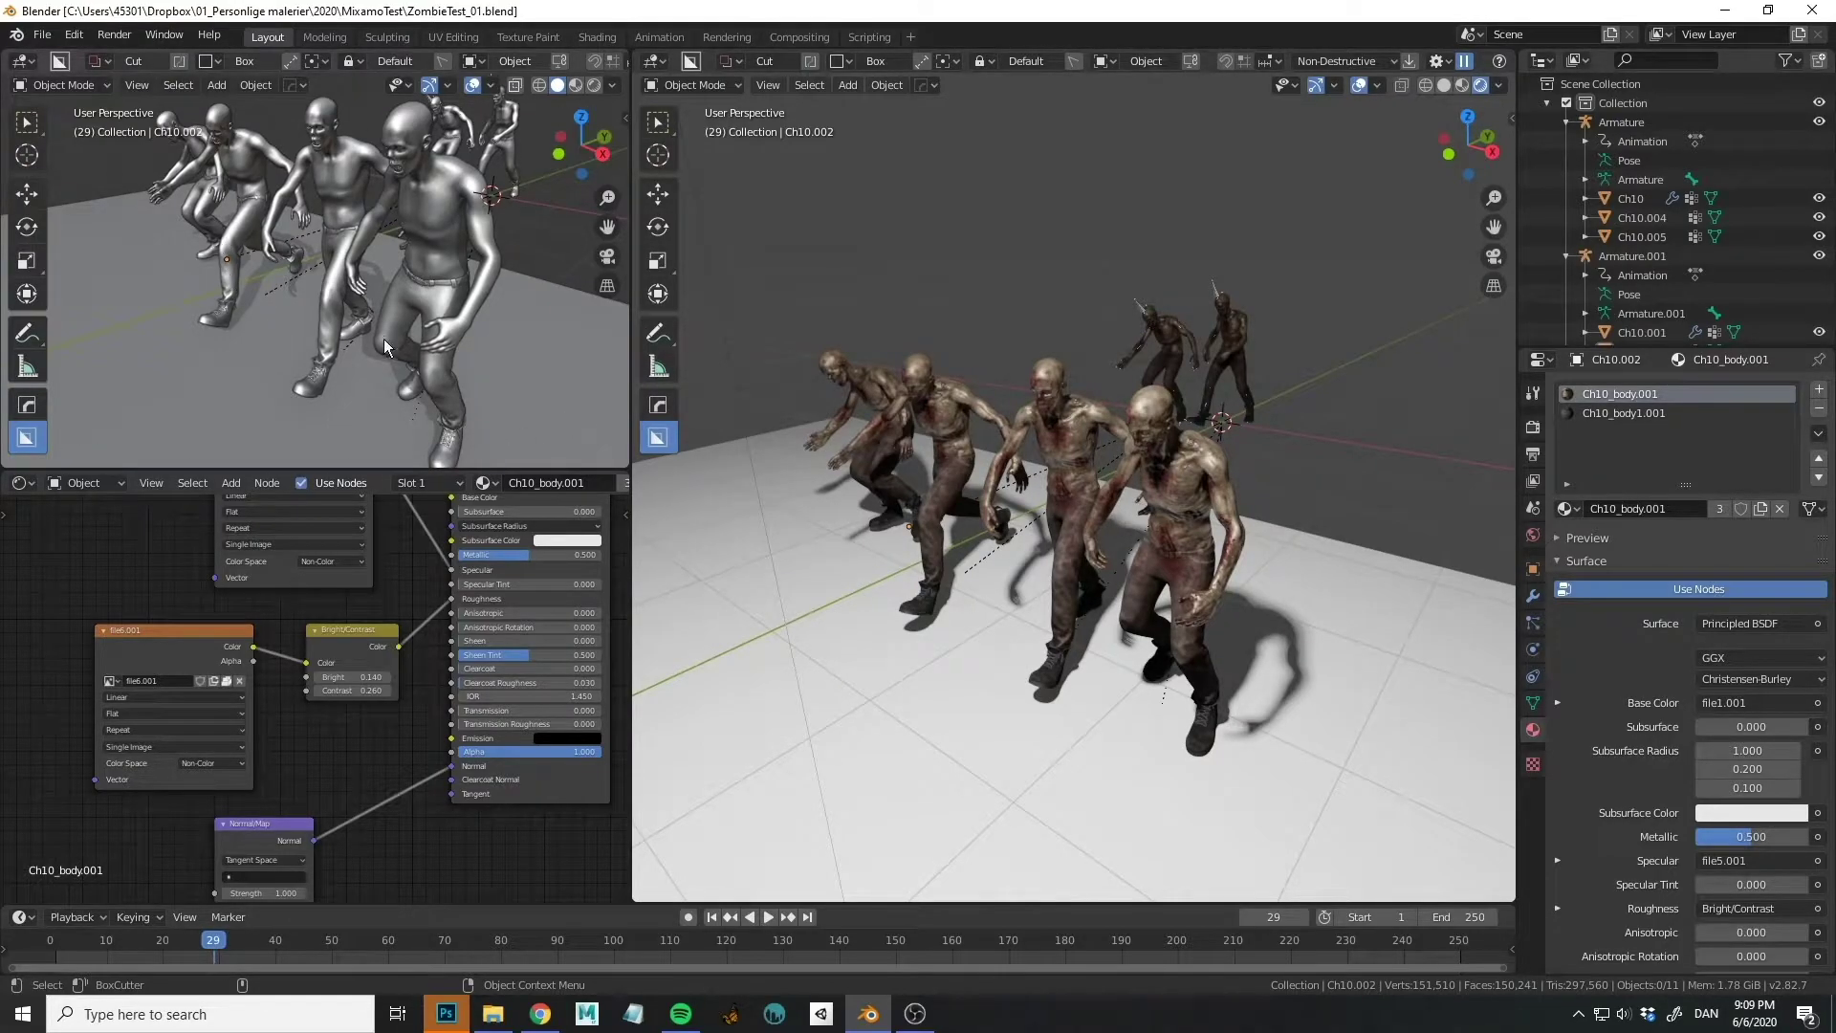
key("ctrl+space")
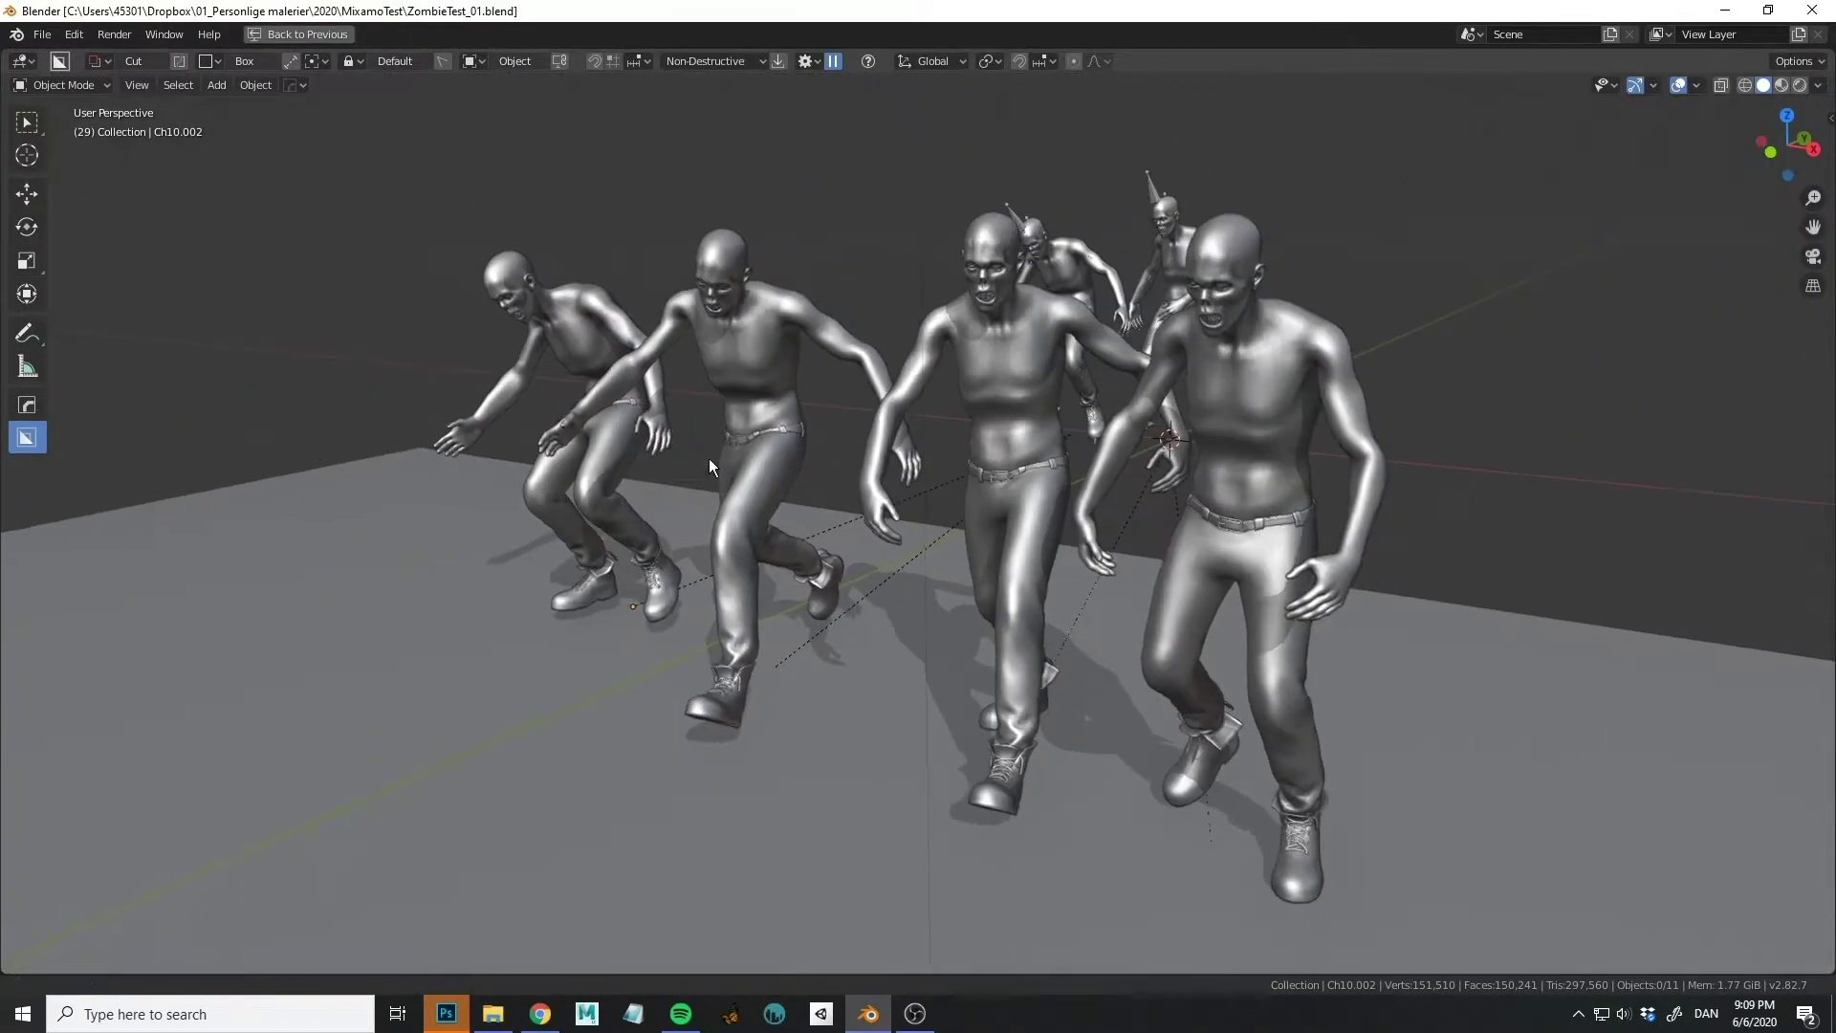
middle_click_drag(709, 457, 683, 470)
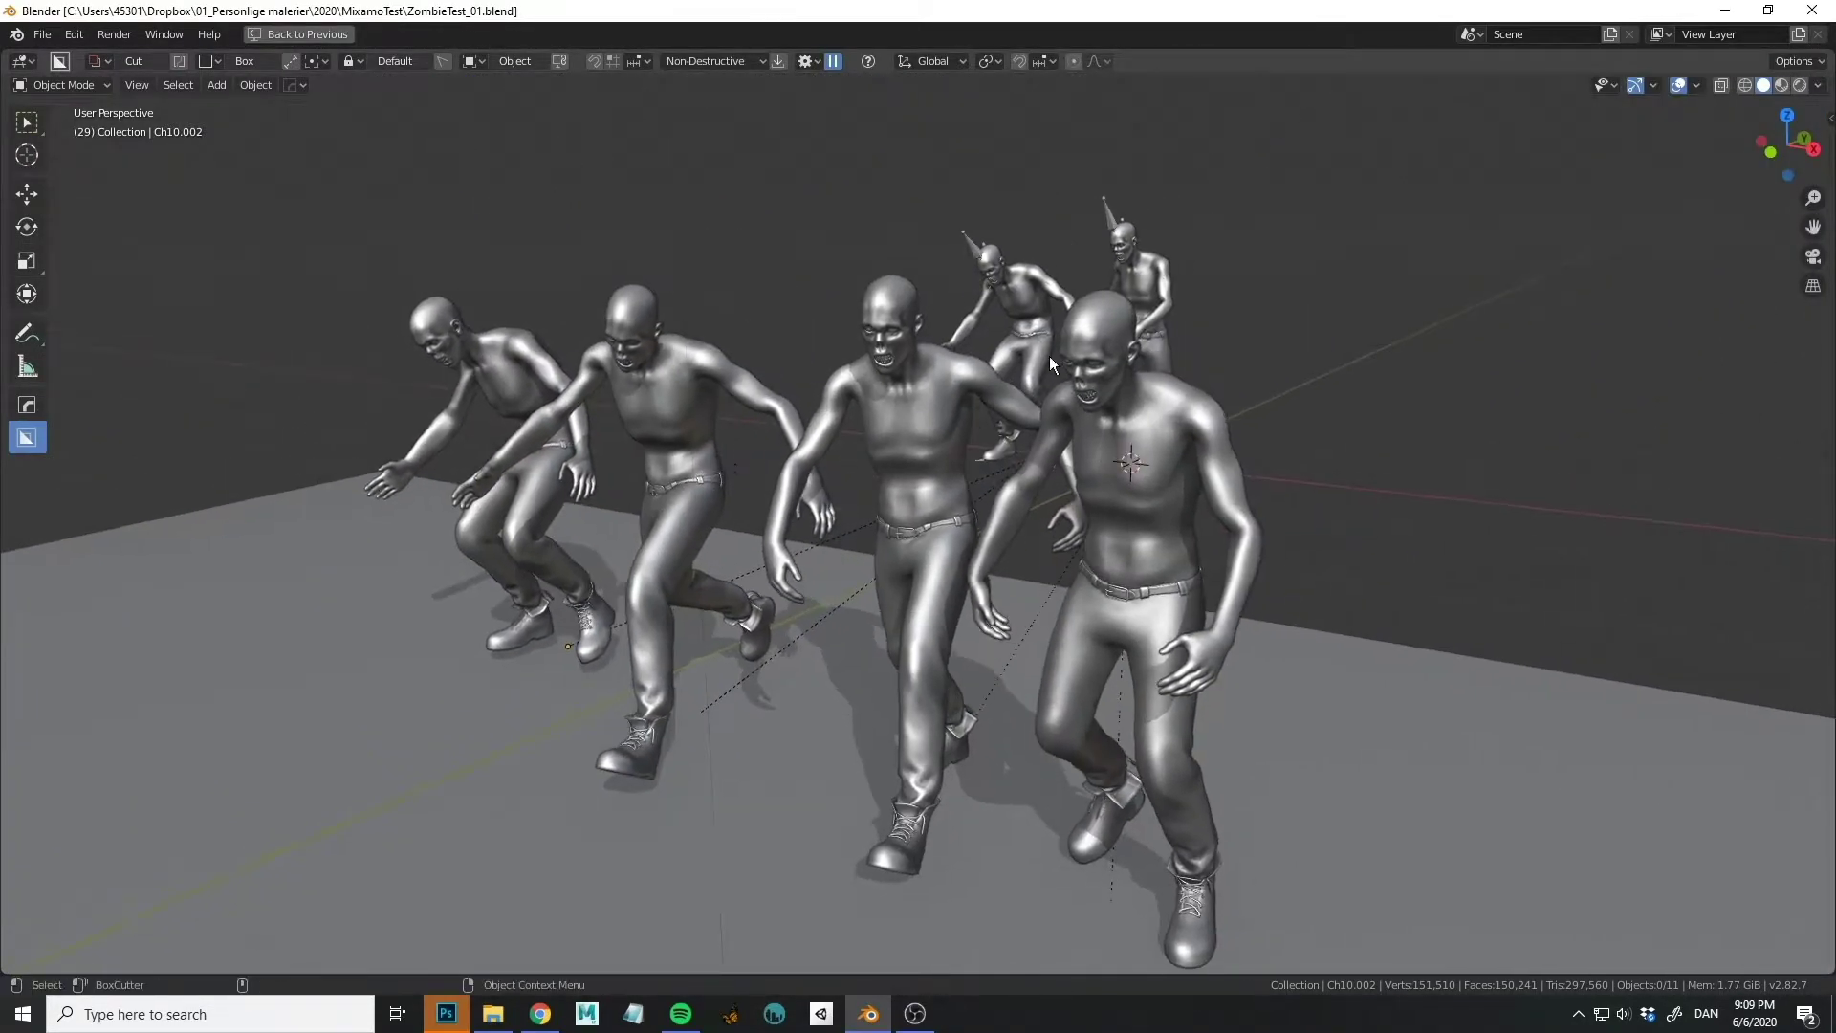
left_click(1813, 256)
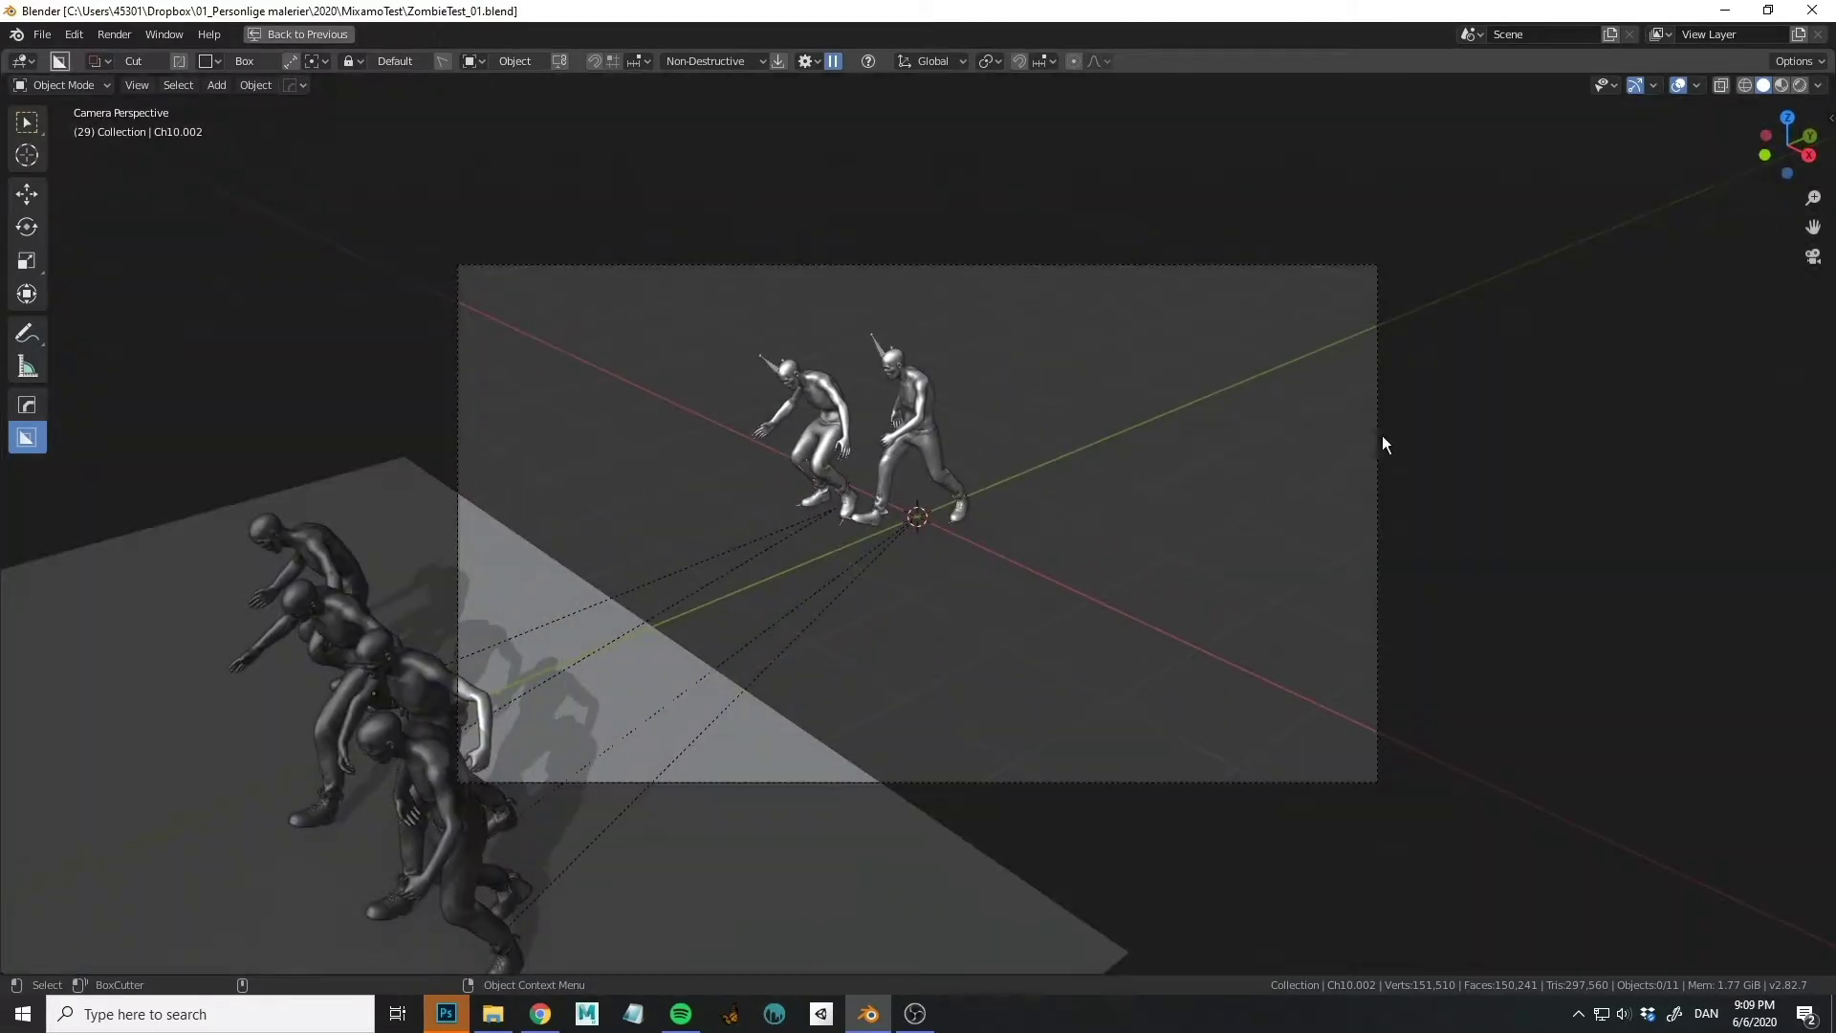
key("n")
left_click(1827, 194)
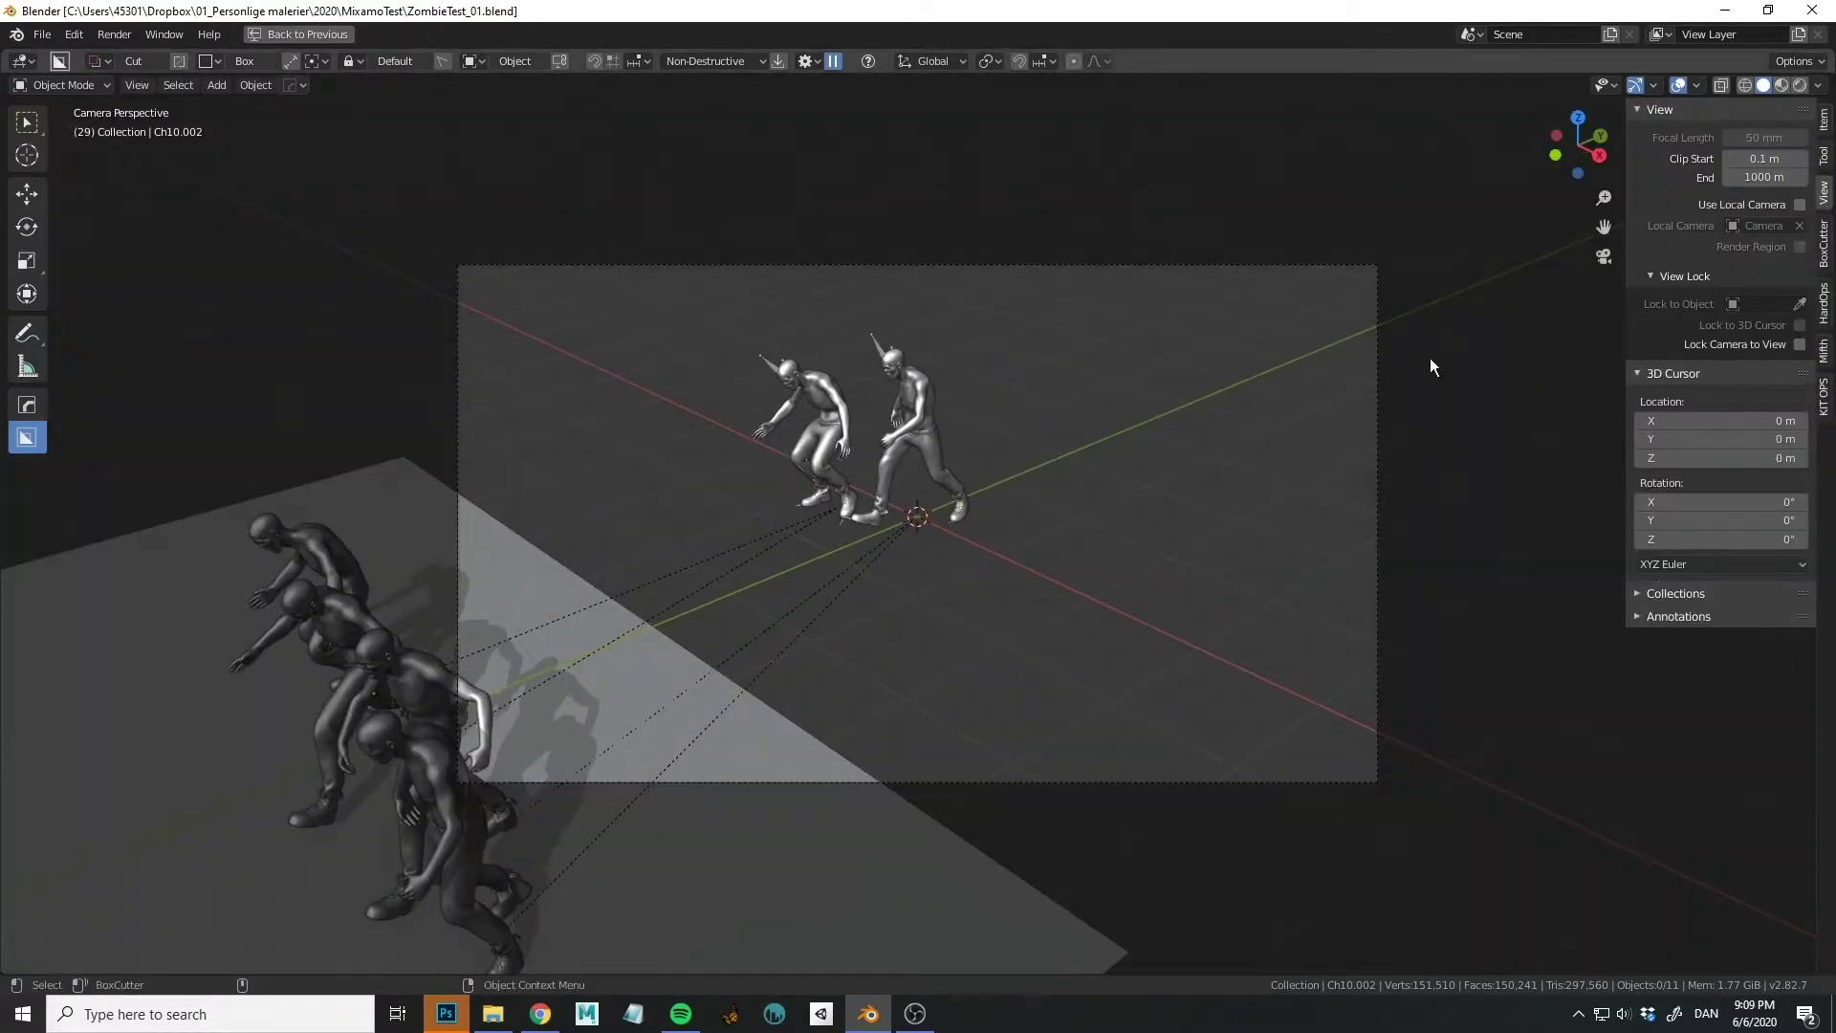
Enable Lock Camera to View and reframe the camera on the row of four front zombies, then restore the window layout.
middle_click_drag(951, 531, 978, 527, "alt")
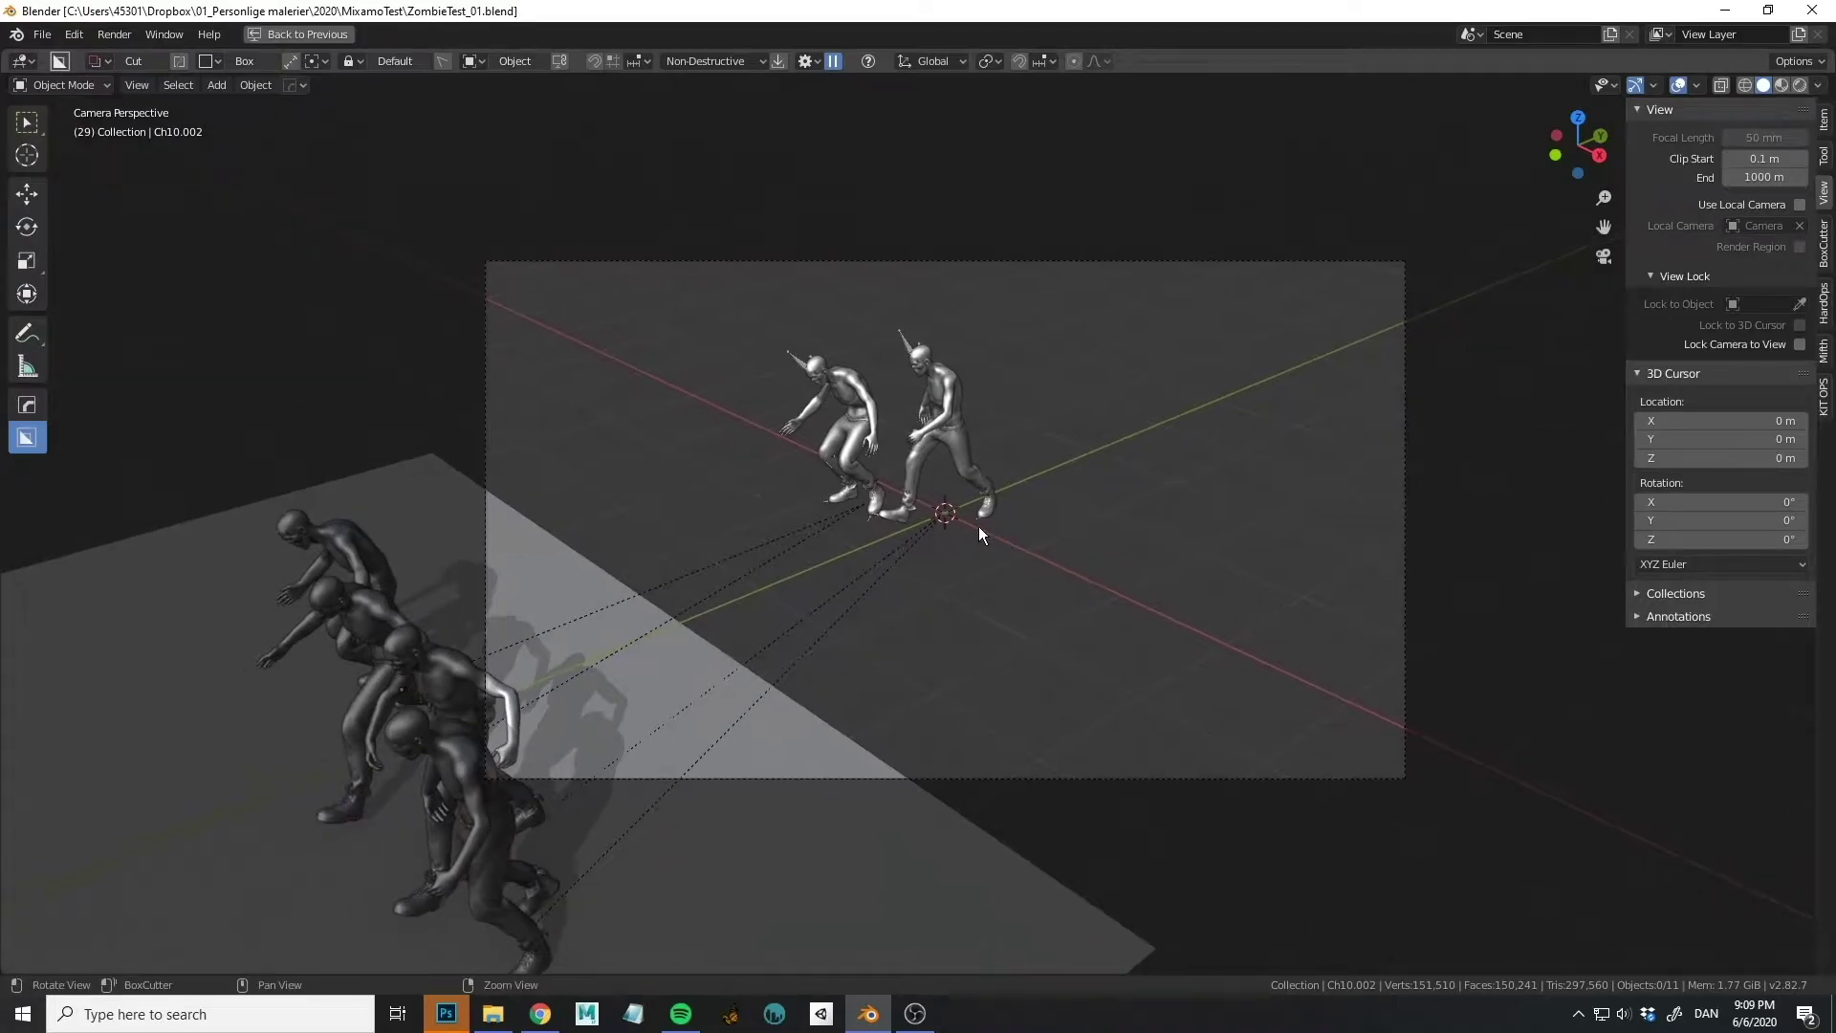
scroll(979, 527, "up", 4)
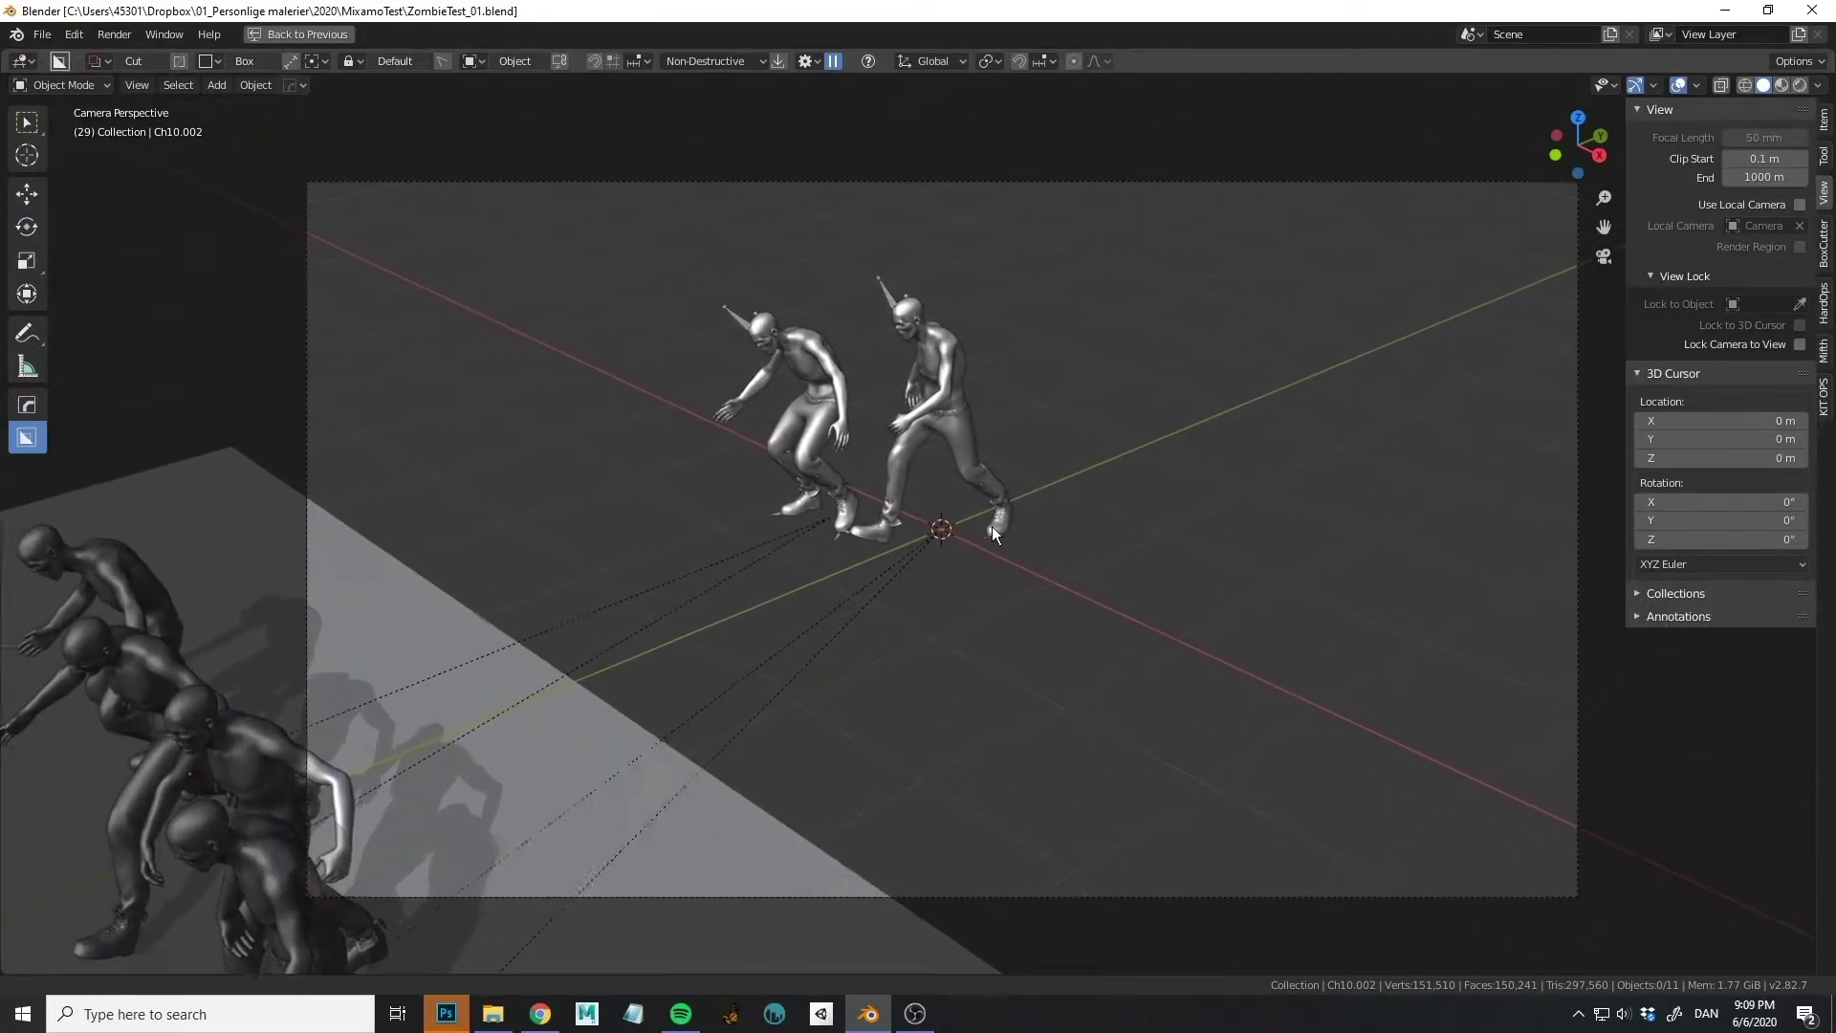
scroll(985, 517, "up", 2)
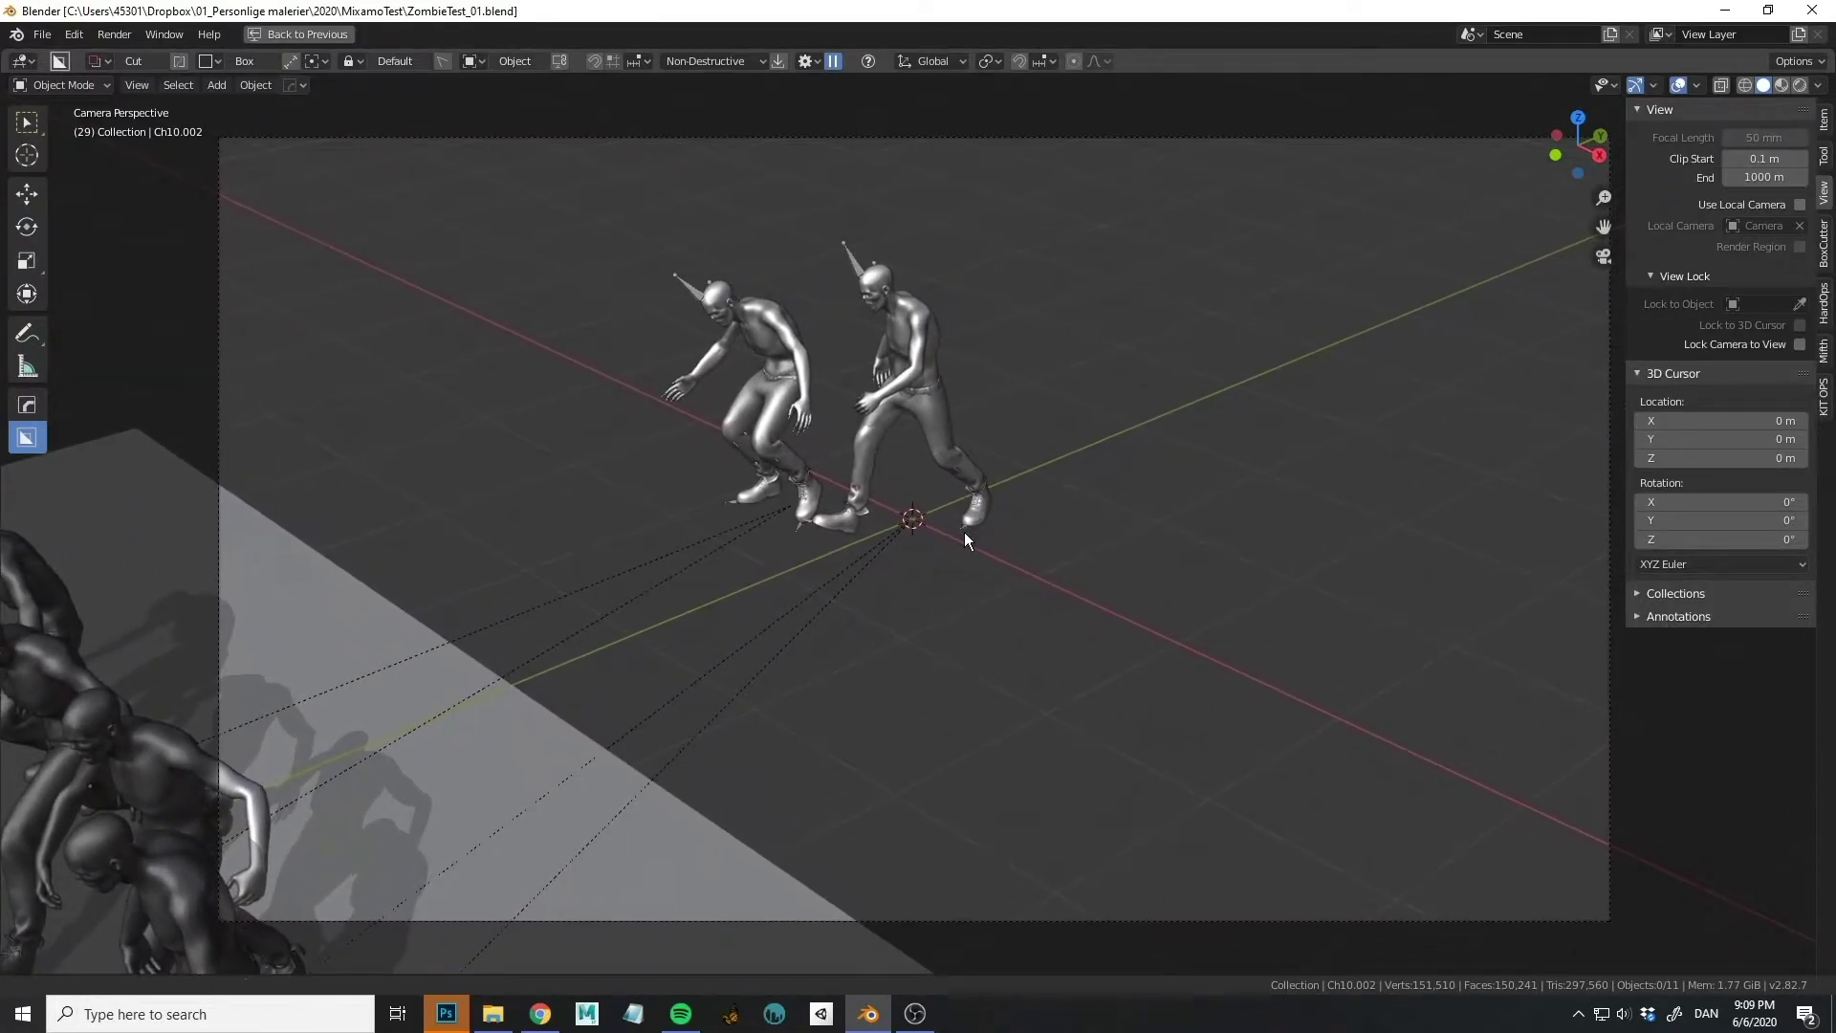
left_click(1799, 344)
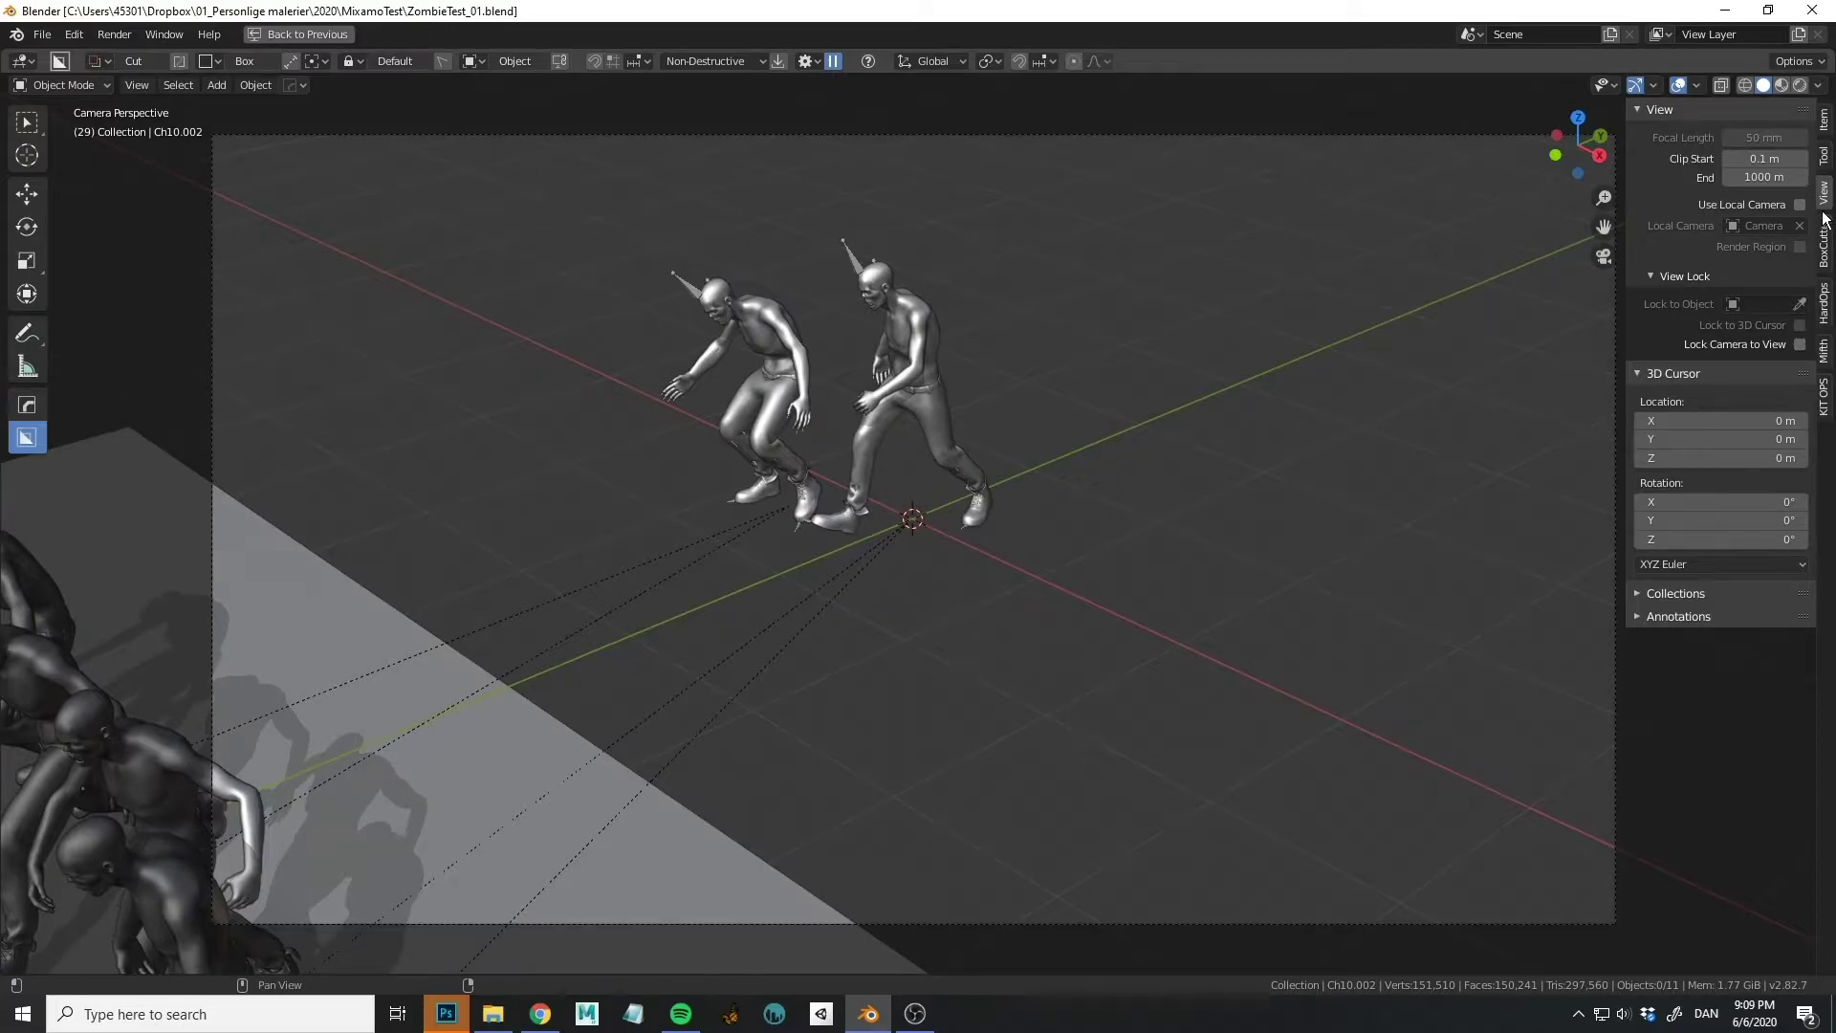
middle_click_drag(882, 599, 979, 540)
left_click_drag(979, 534, 895, 582, "alt")
key("ctrl+space")
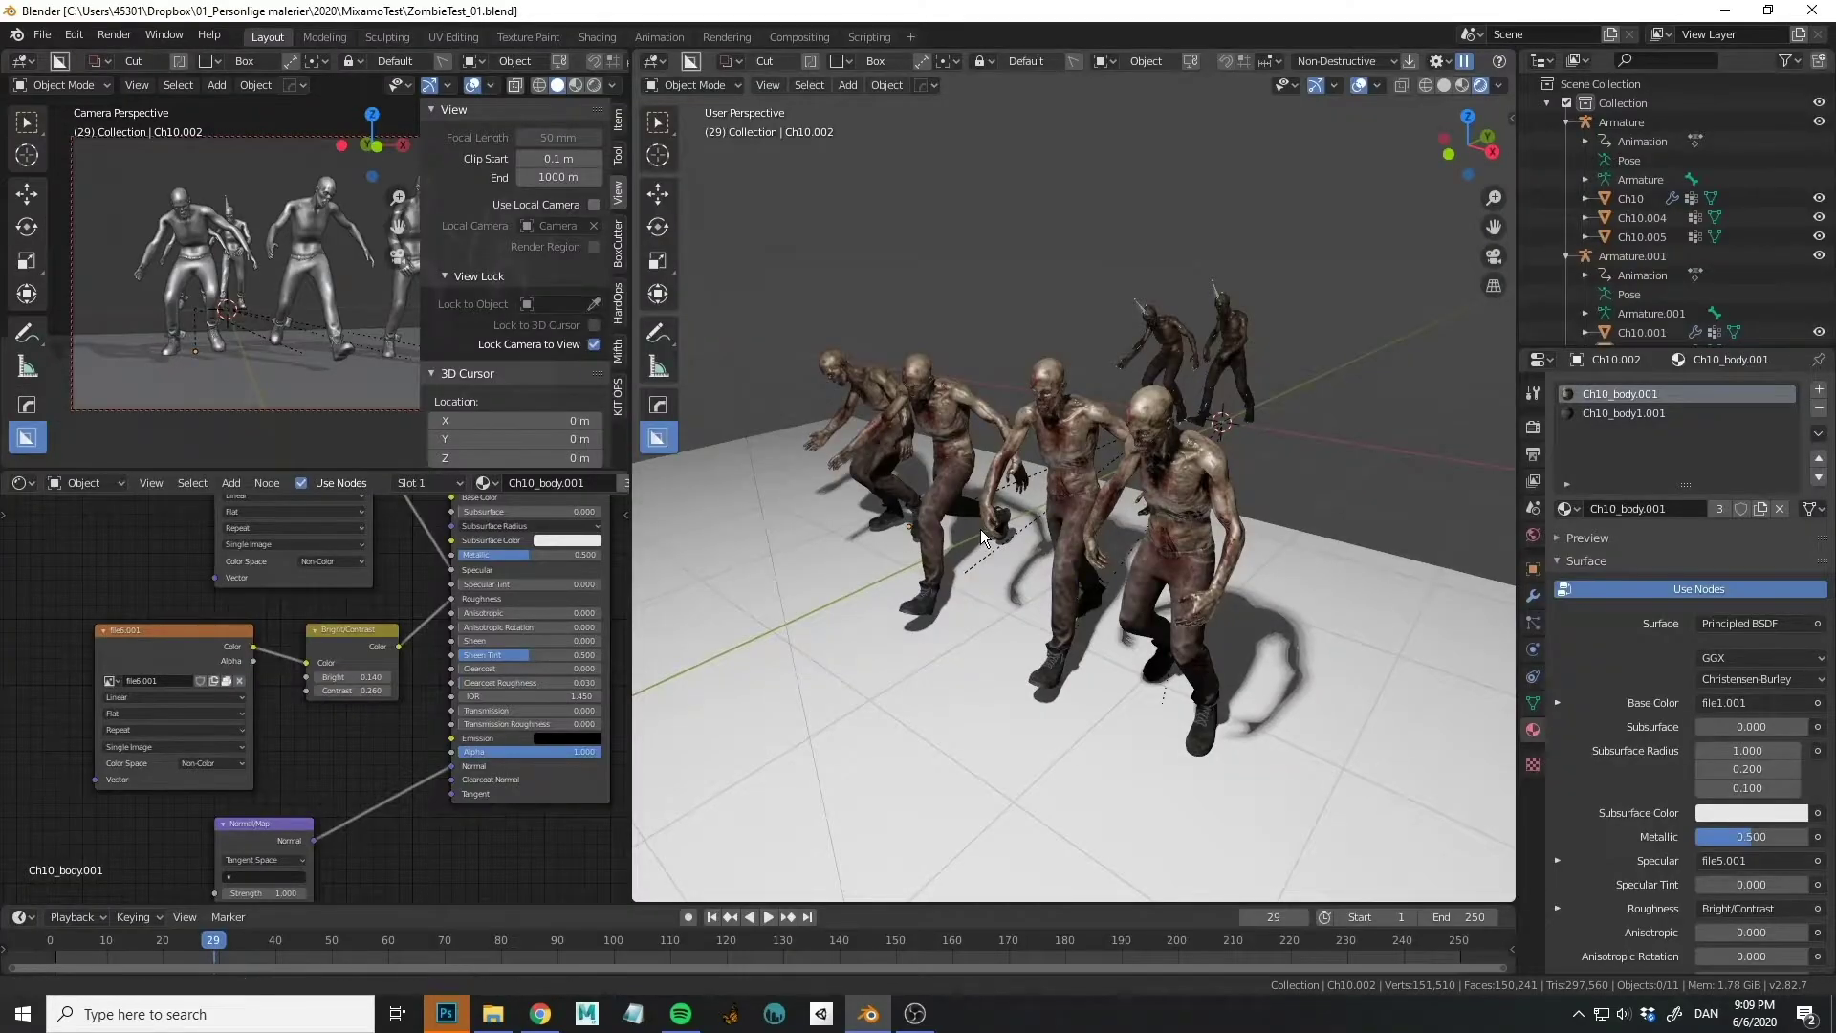
Select the camera and raise its Passepartout opacity to 1.000 in the Viewport Display settings.
right_click_drag(979, 529, 801, 510, "alt")
middle_click_drag(801, 511, 920, 473, "alt")
left_click(991, 444)
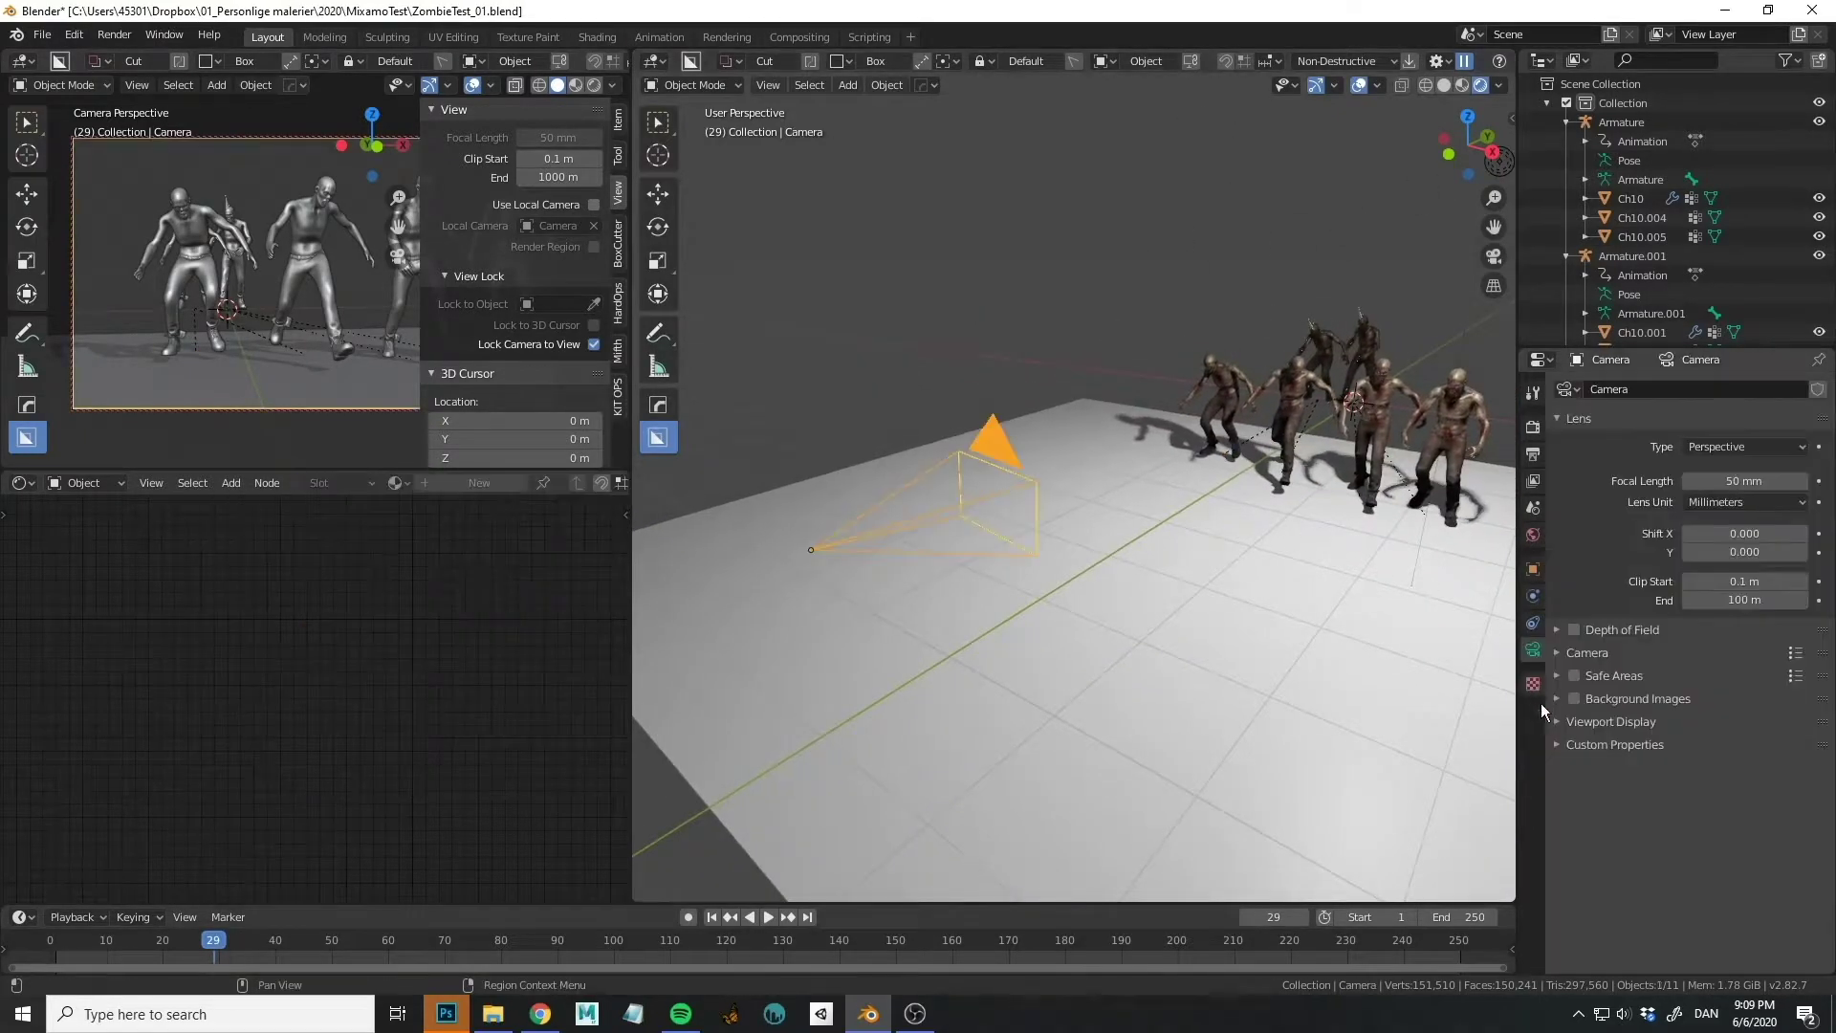
left_click(1571, 721)
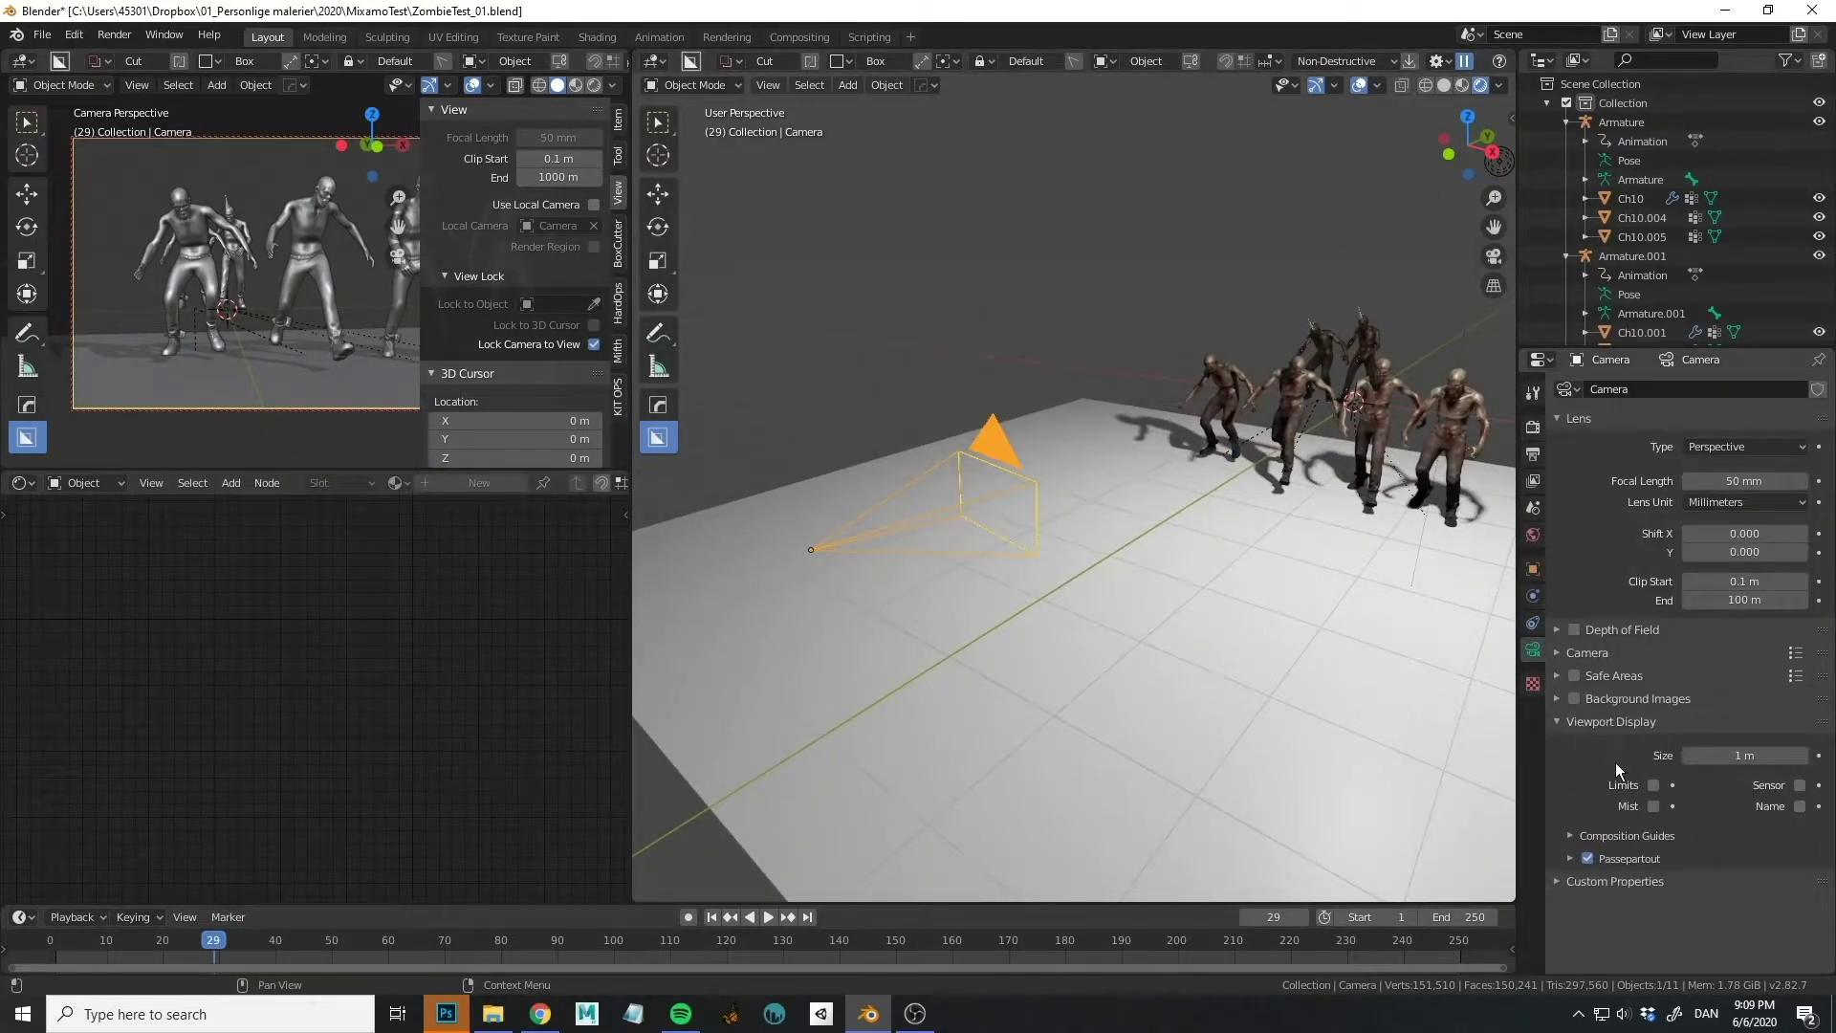
left_click(1569, 859)
left_click_drag(1719, 883, 1808, 887)
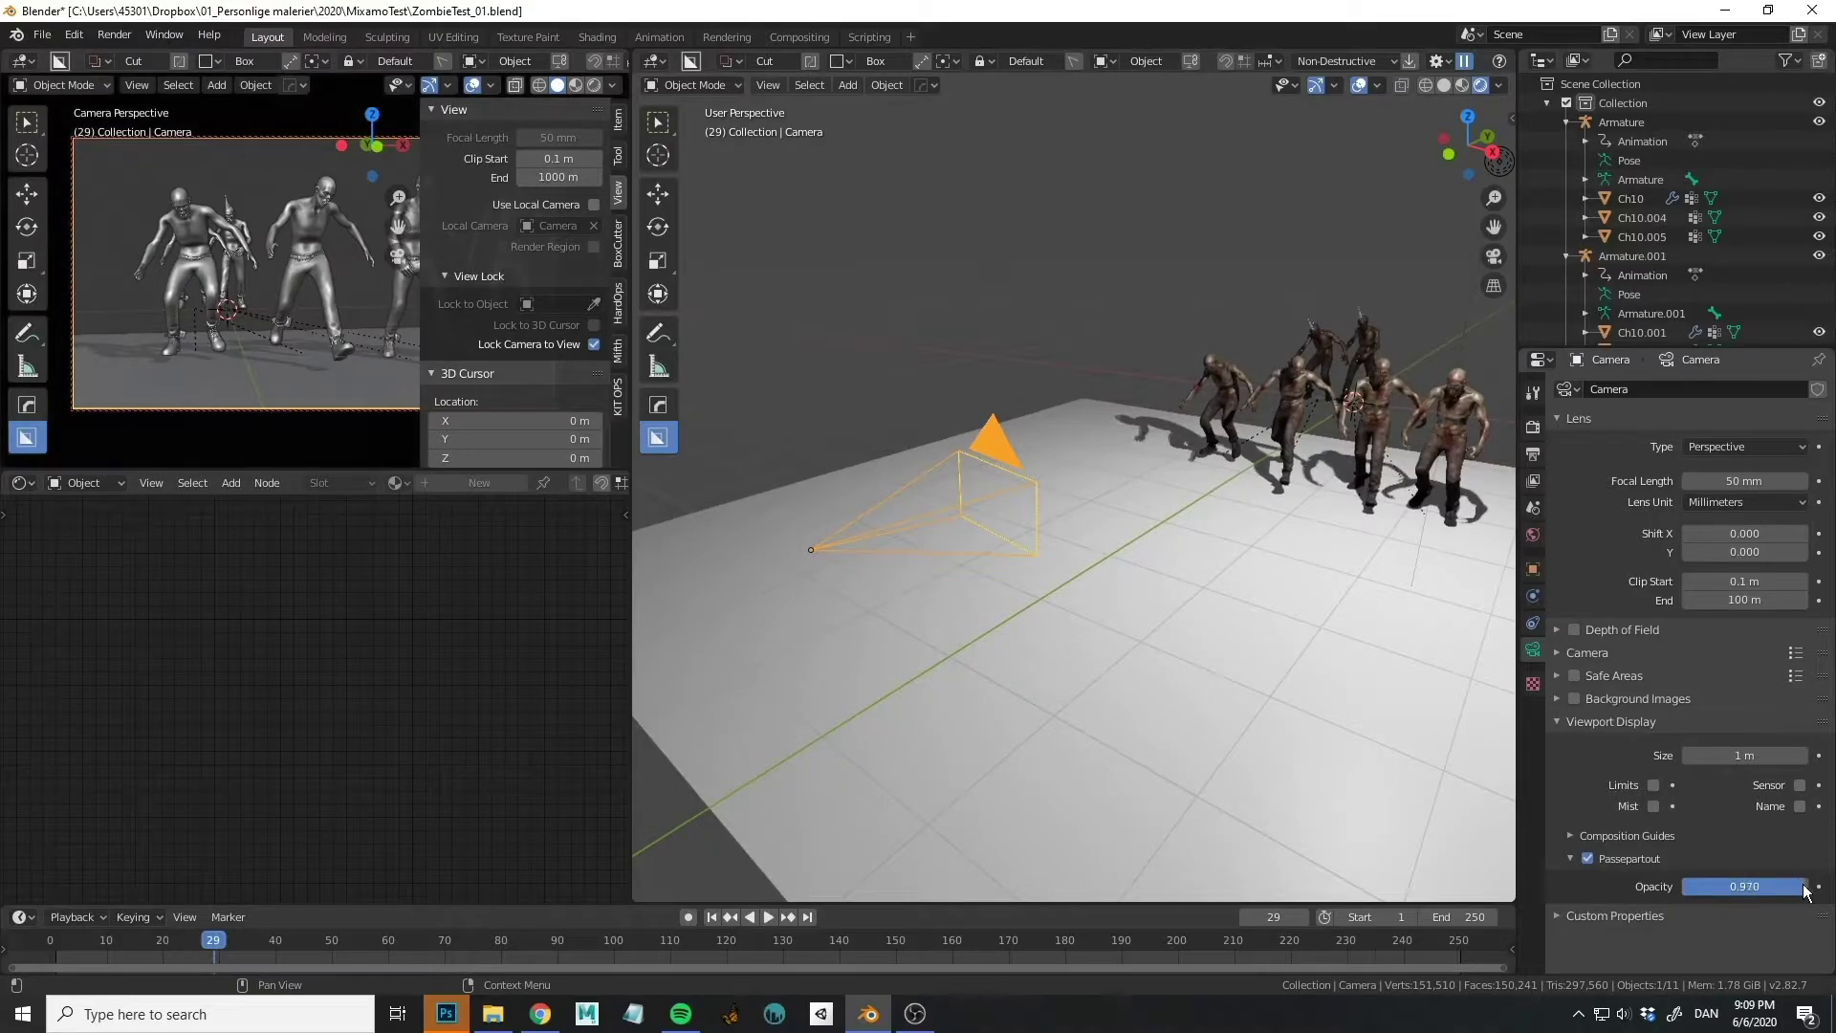
Maximize the camera viewport with its toolbar, sidebar, gizmos and overlays hidden, and switch it to Rendered shading.
key("n")
key("t")
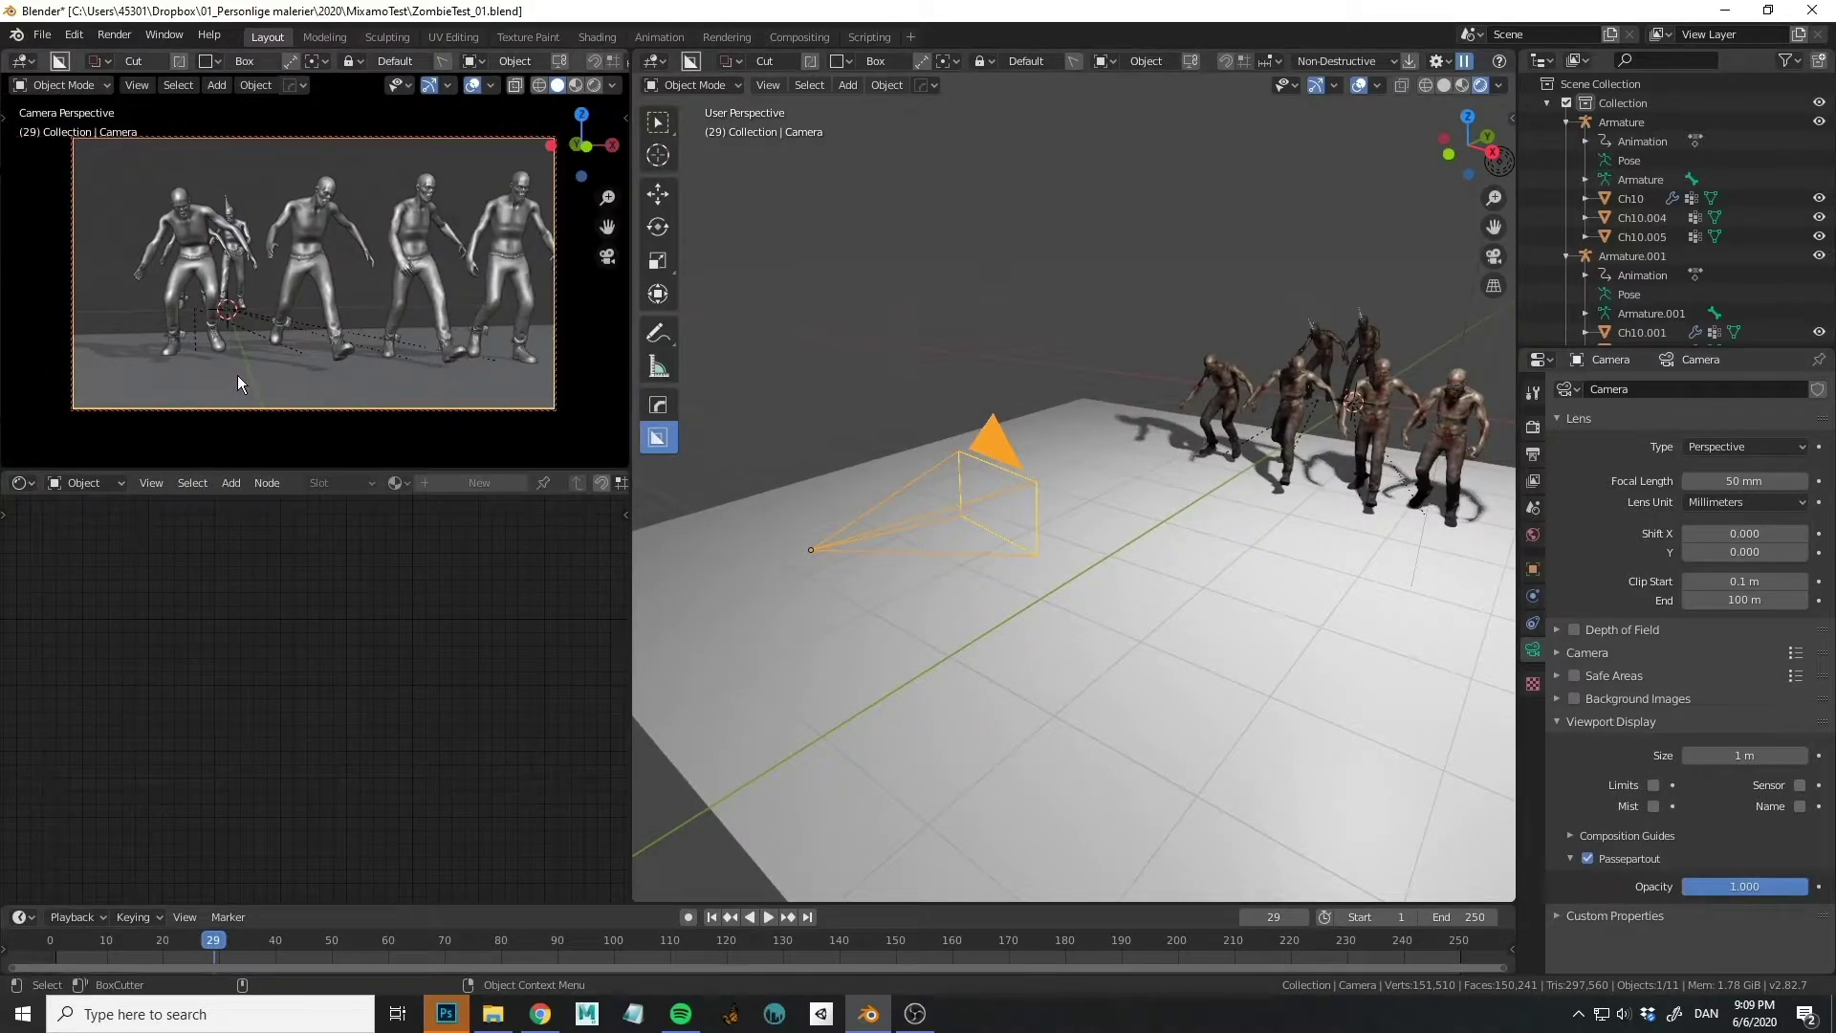
key("ctrl+space")
left_click(1634, 84)
left_click(1676, 85)
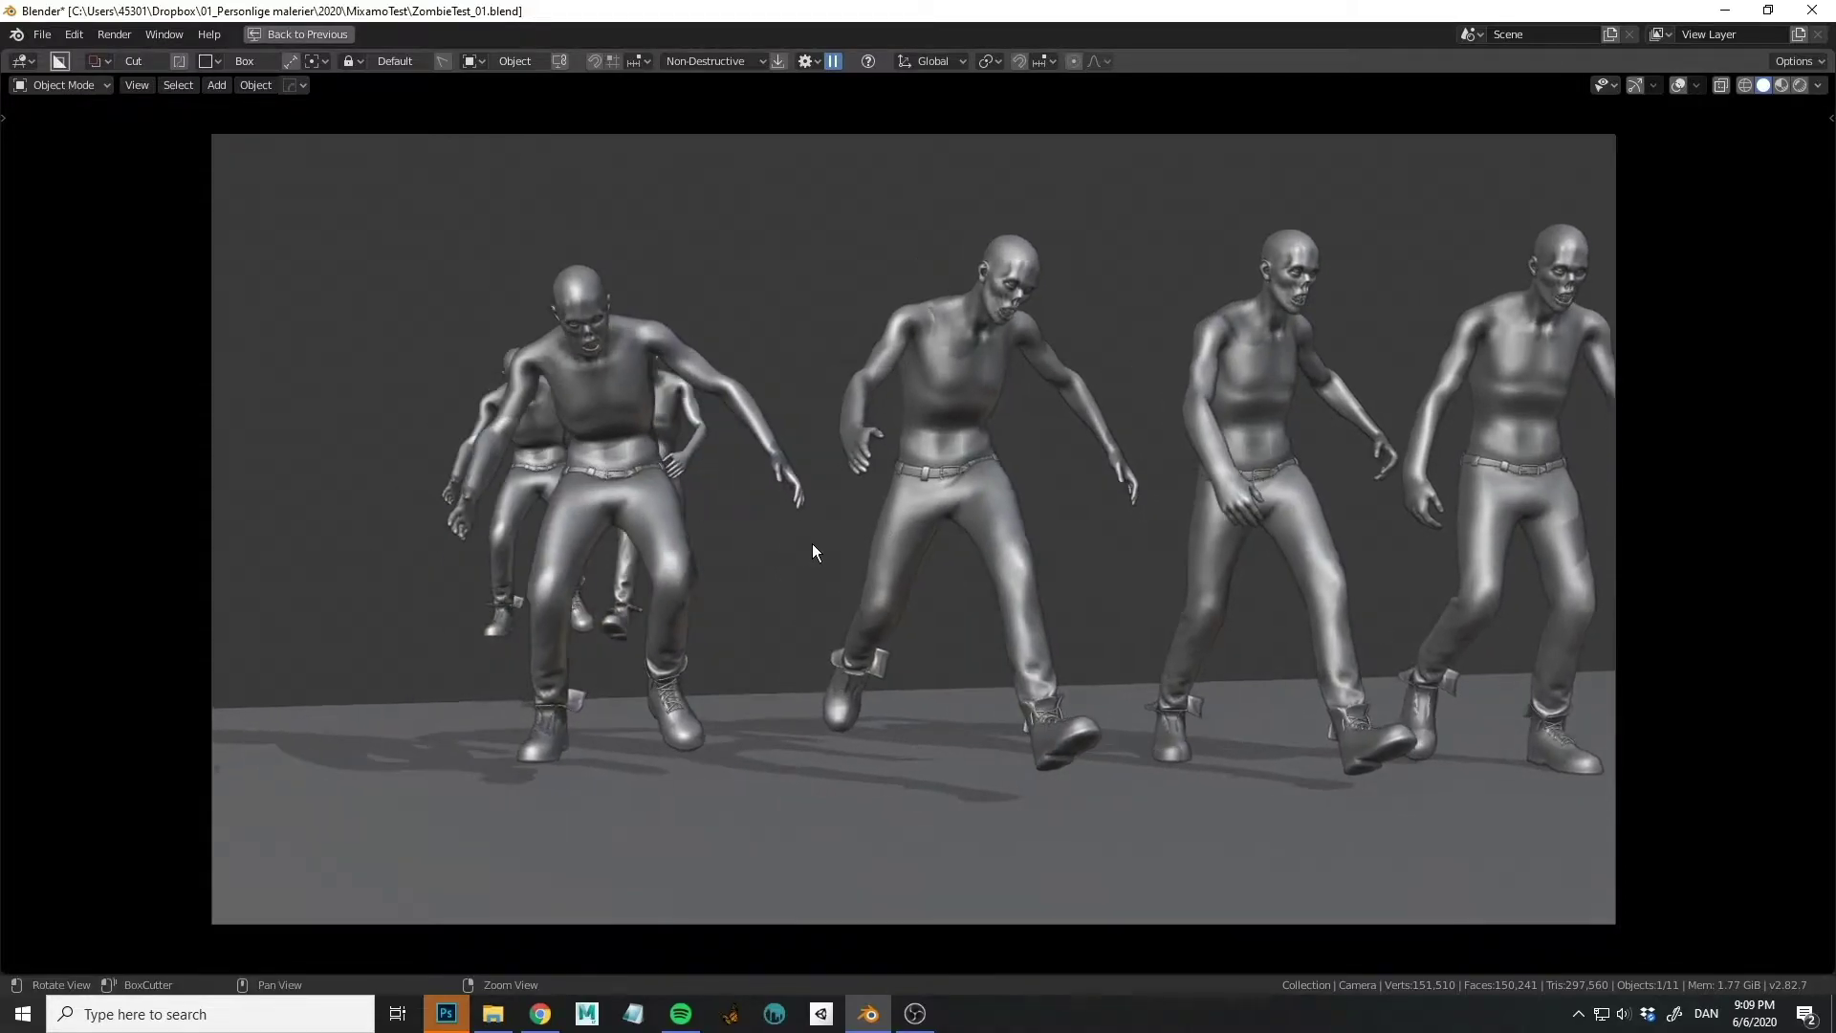
key("z")
left_click(817, 467)
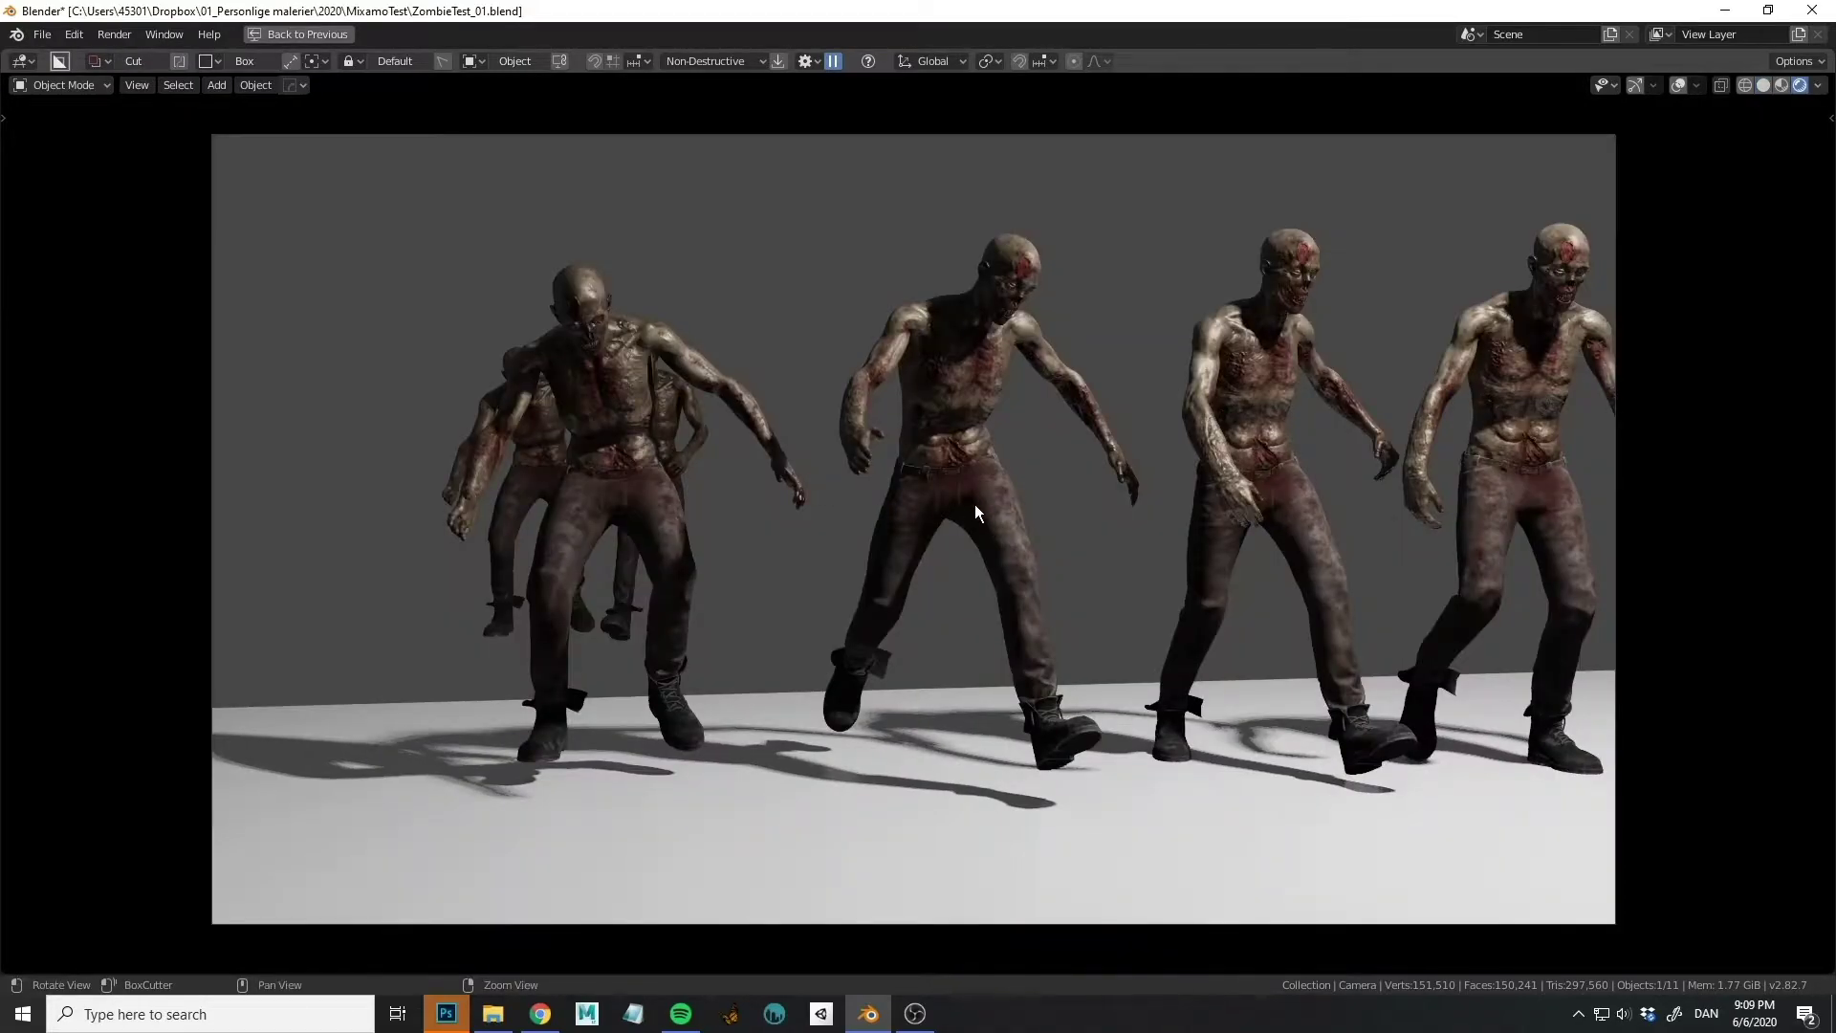
Reframe the camera to an angled shot along the row of four zombies and restore the split layout.
key("space")
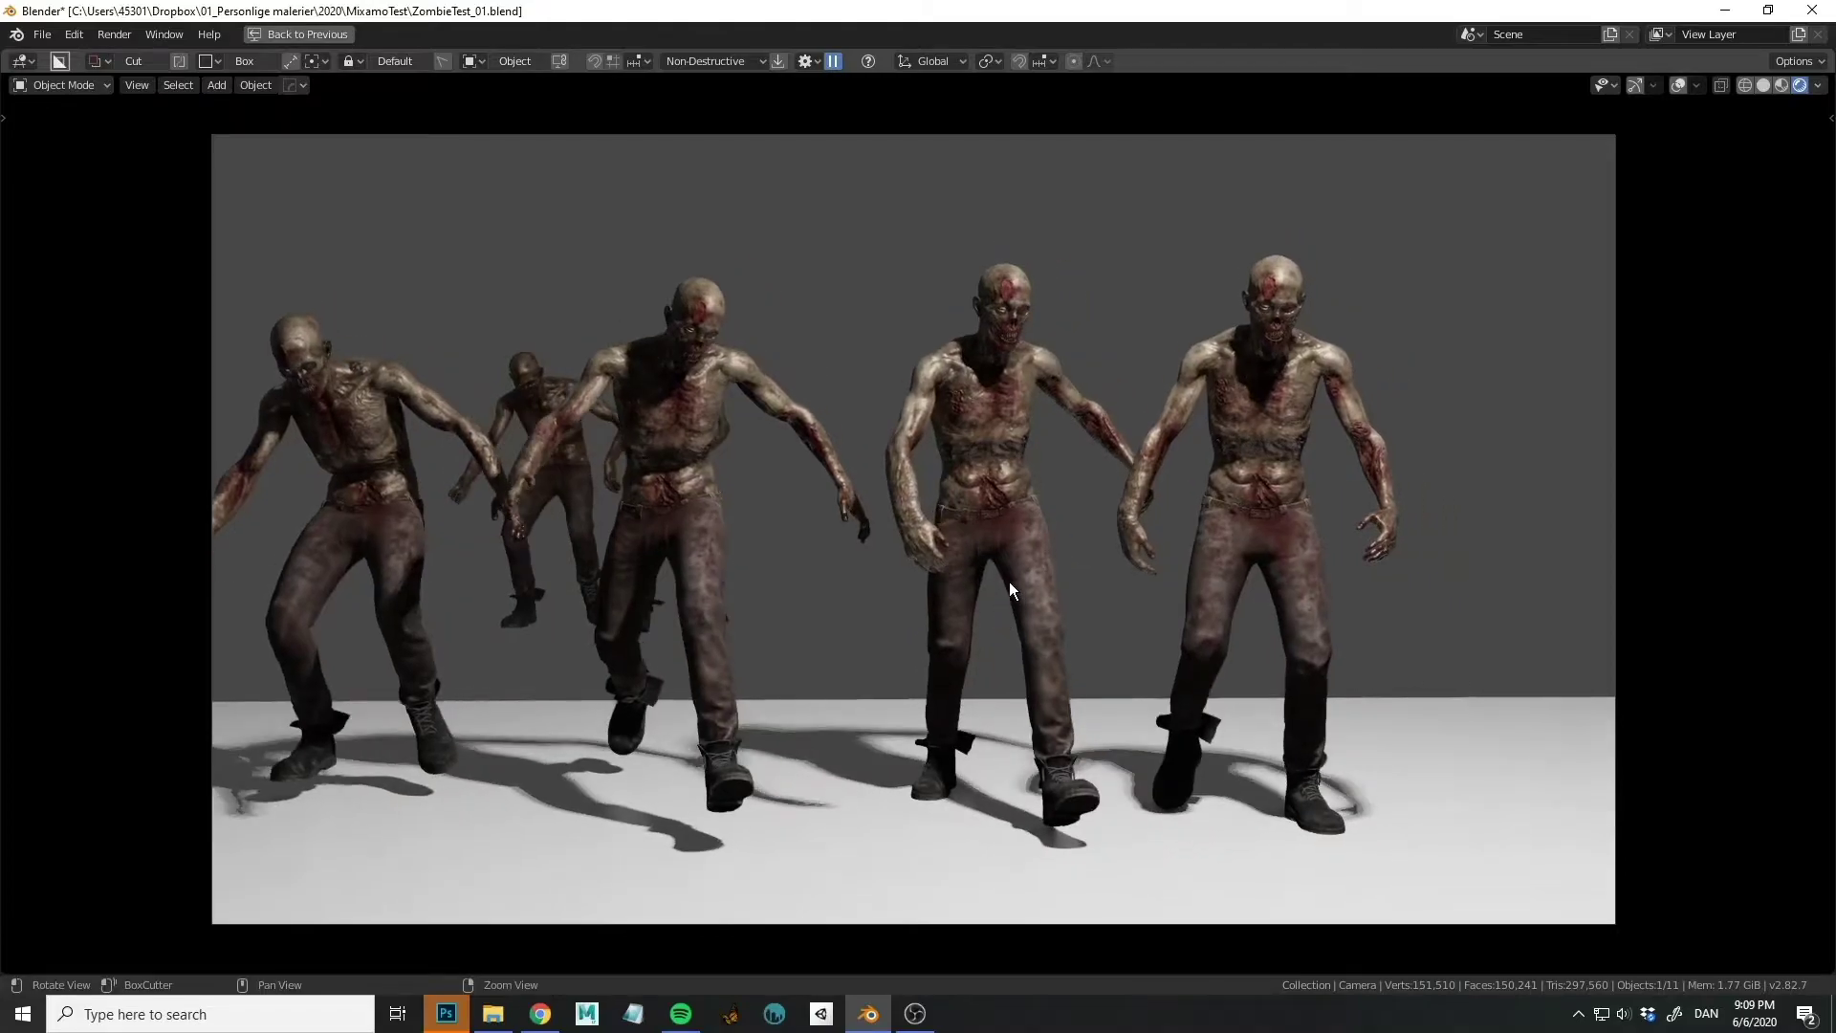
key("ctrl+alt+space")
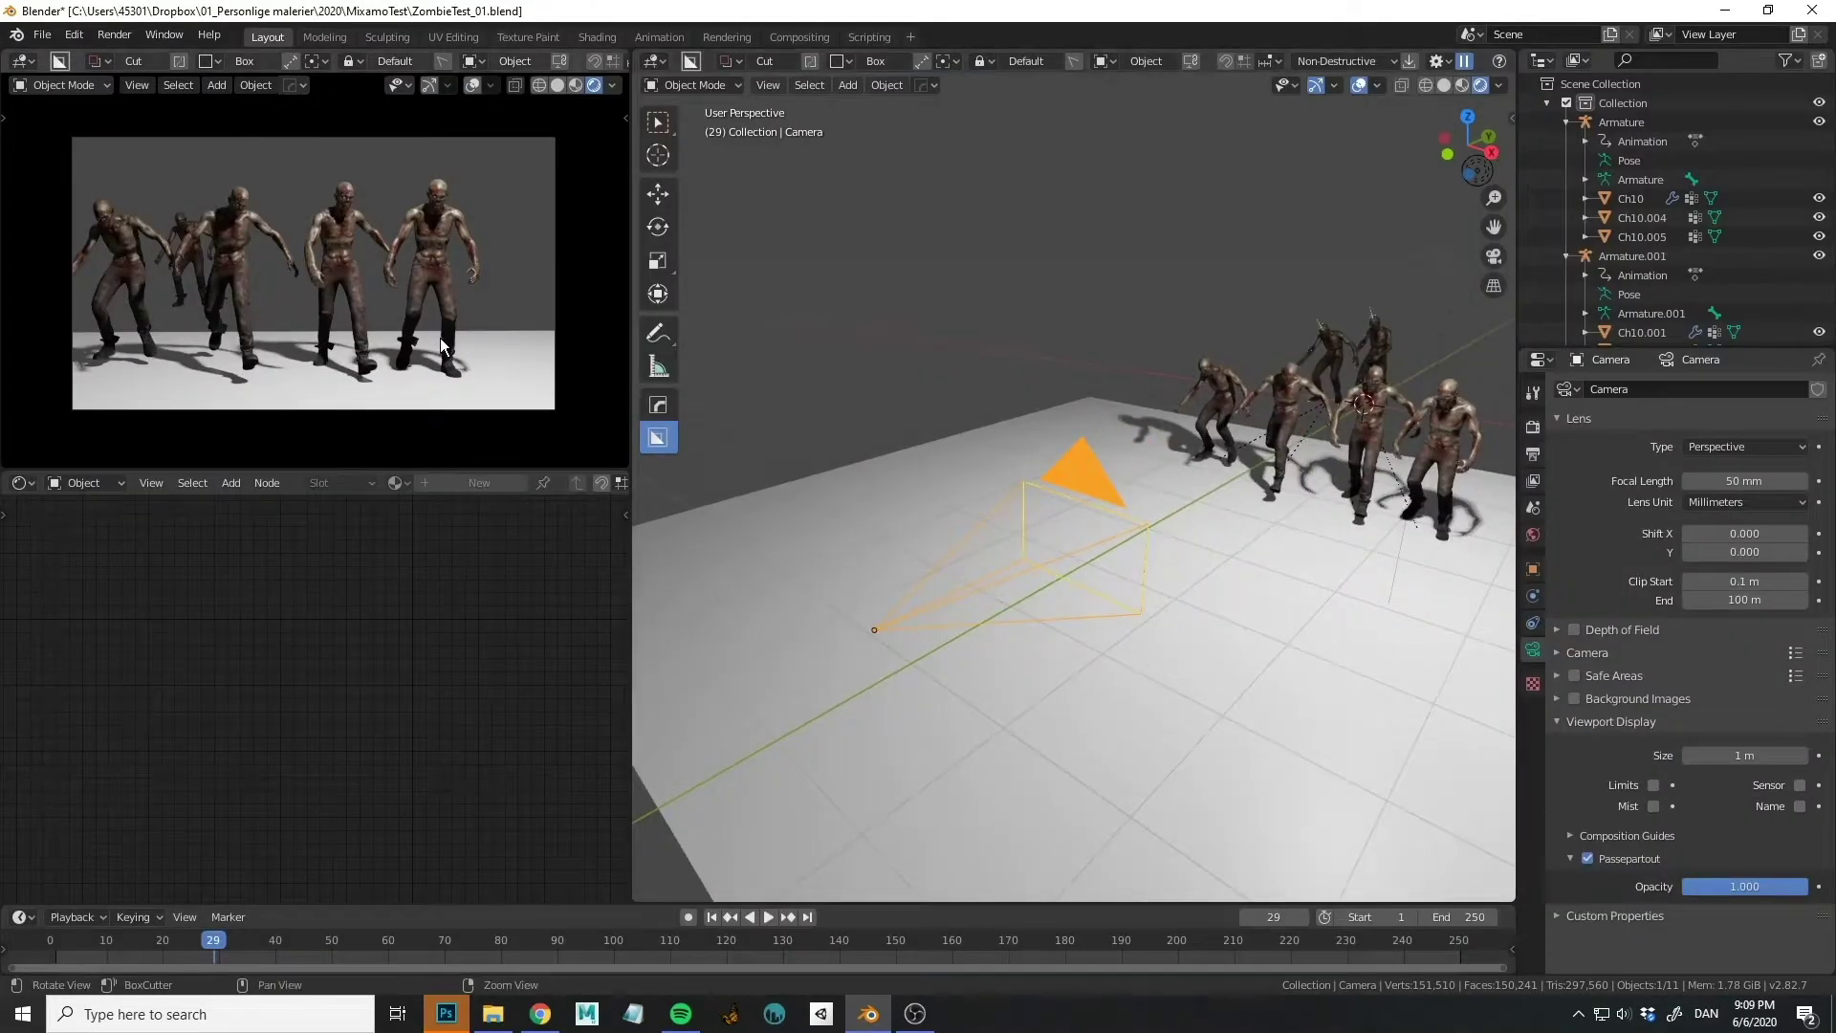
middle_click_drag(440, 337, 287, 343)
middle_click_drag(947, 348, 1138, 411)
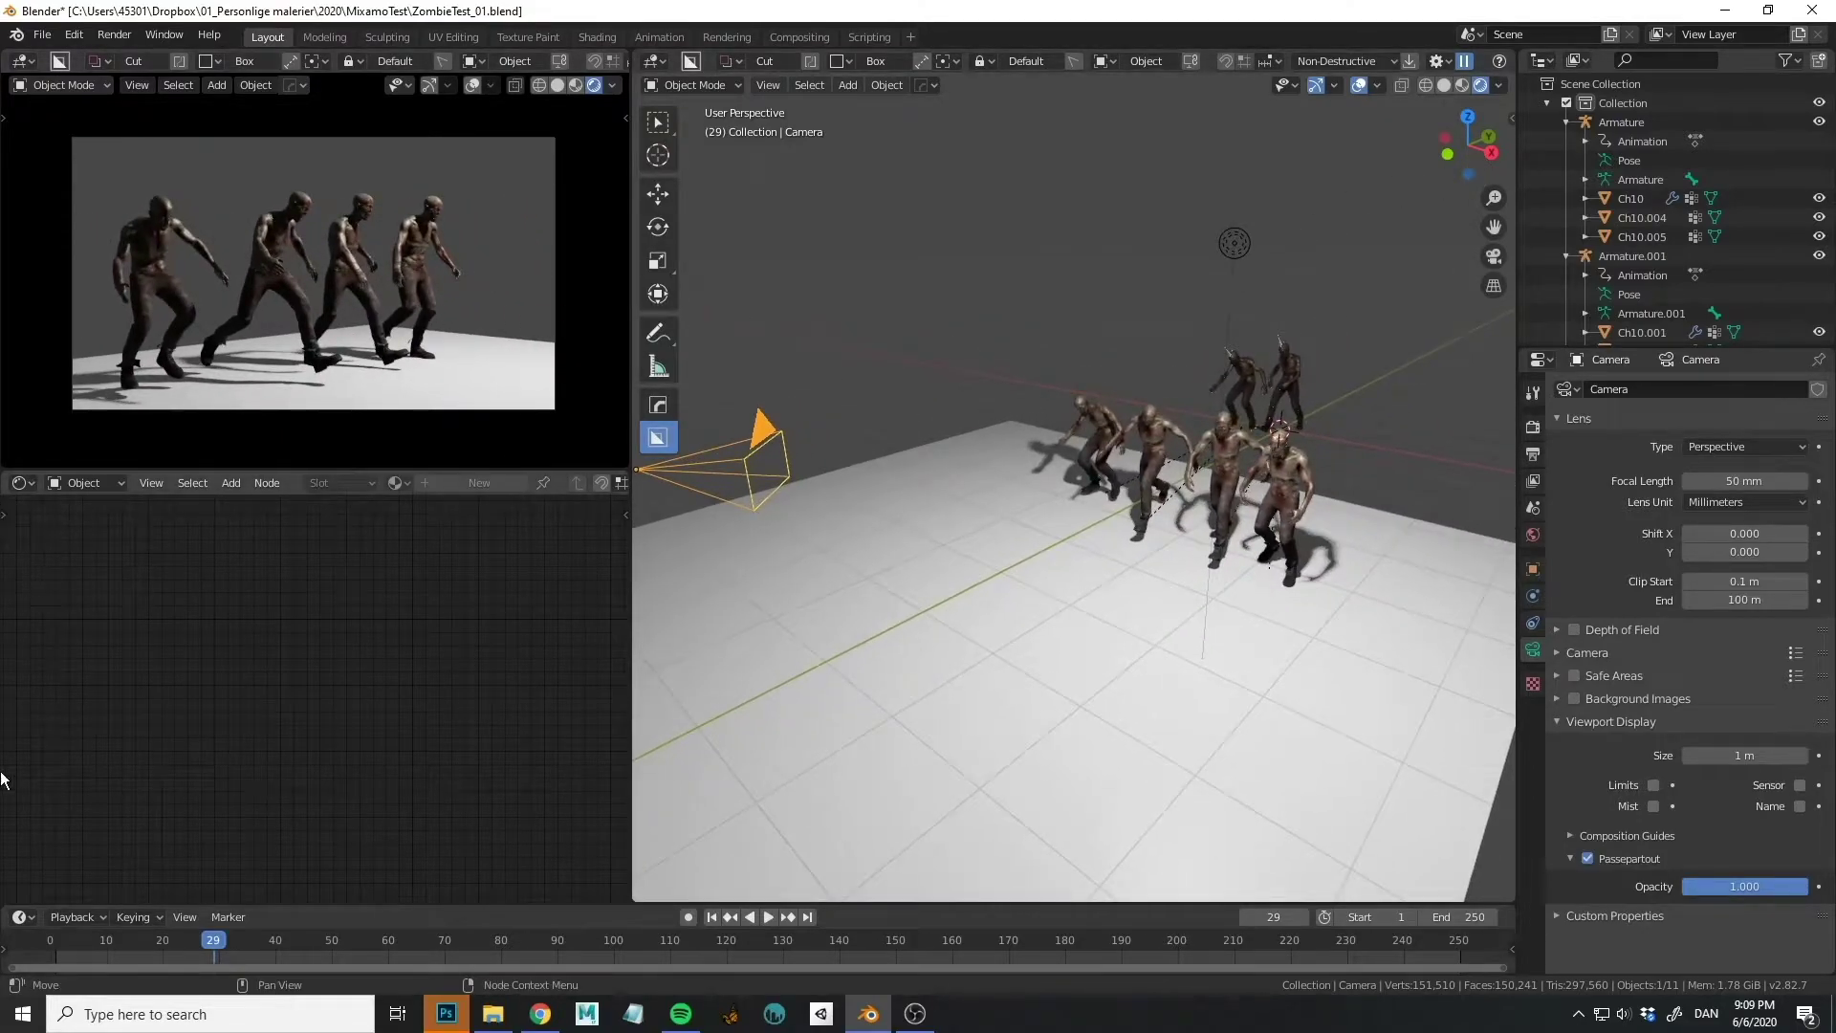
Switch the Shader Editor from object to World nodes and bring the Background and World Output nodes into view.
left_click(24, 485)
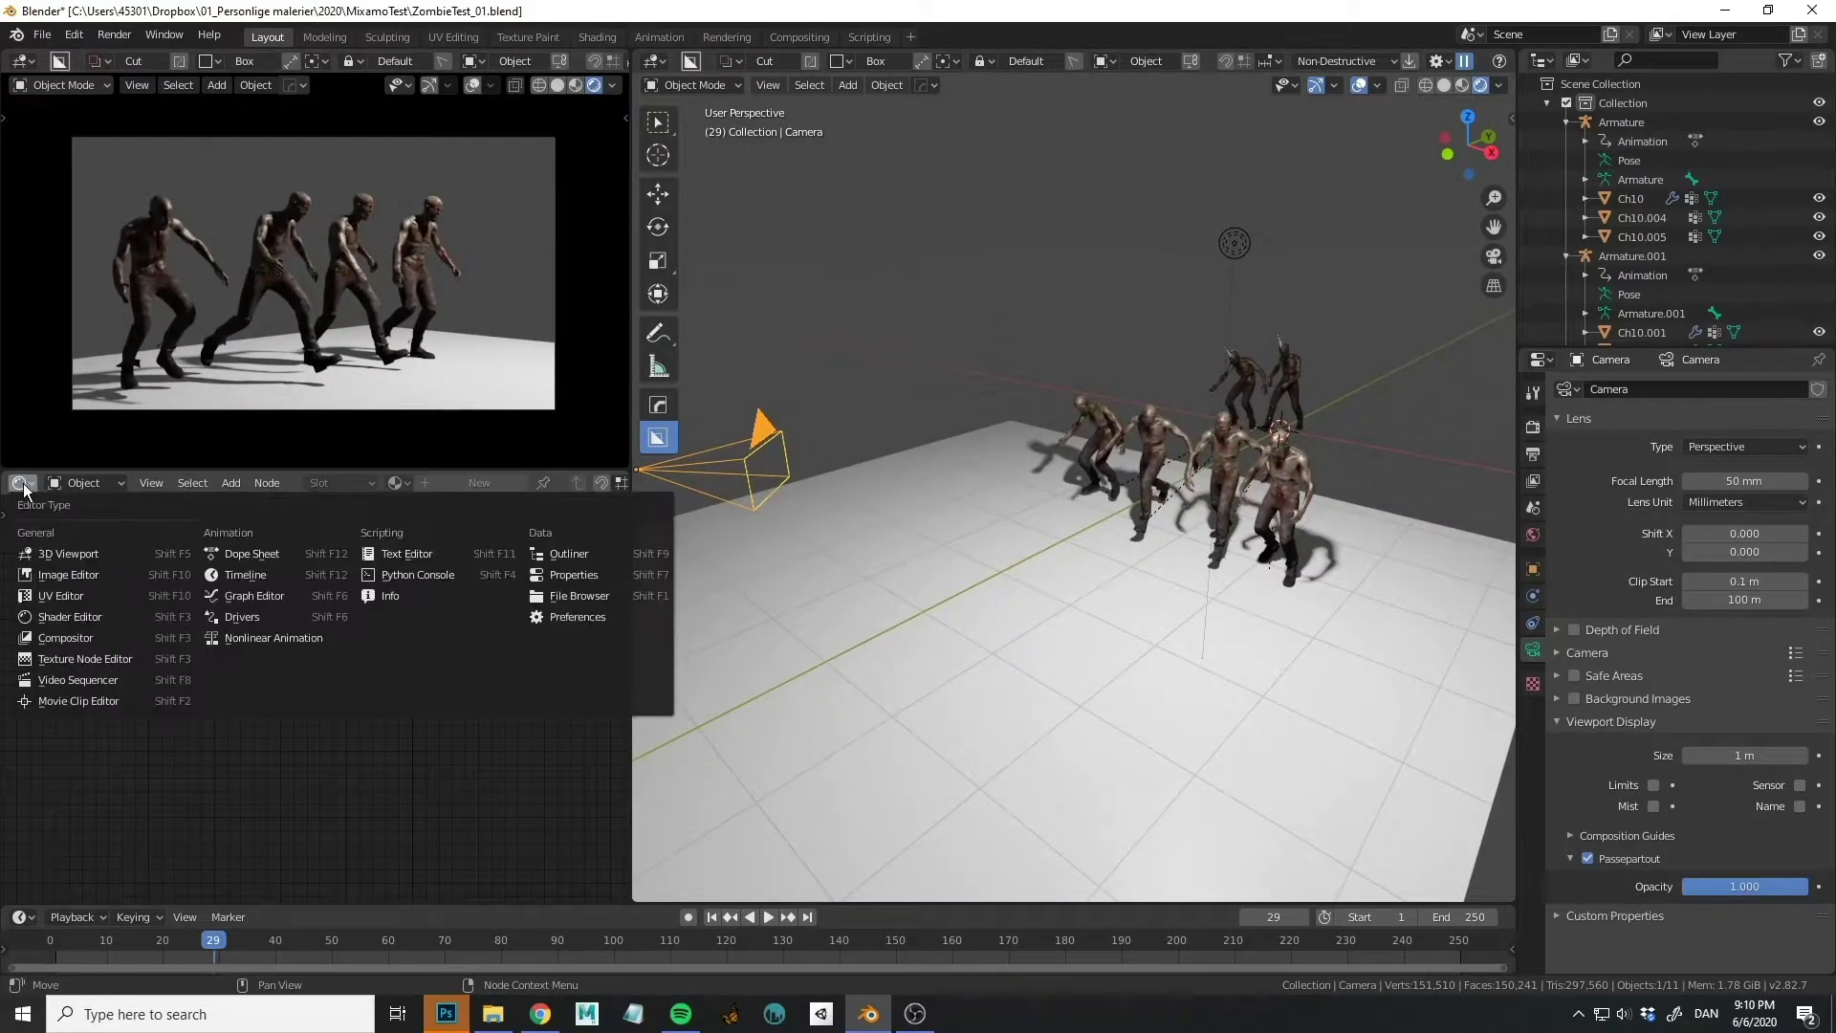
left_click(61, 617)
left_click(110, 483)
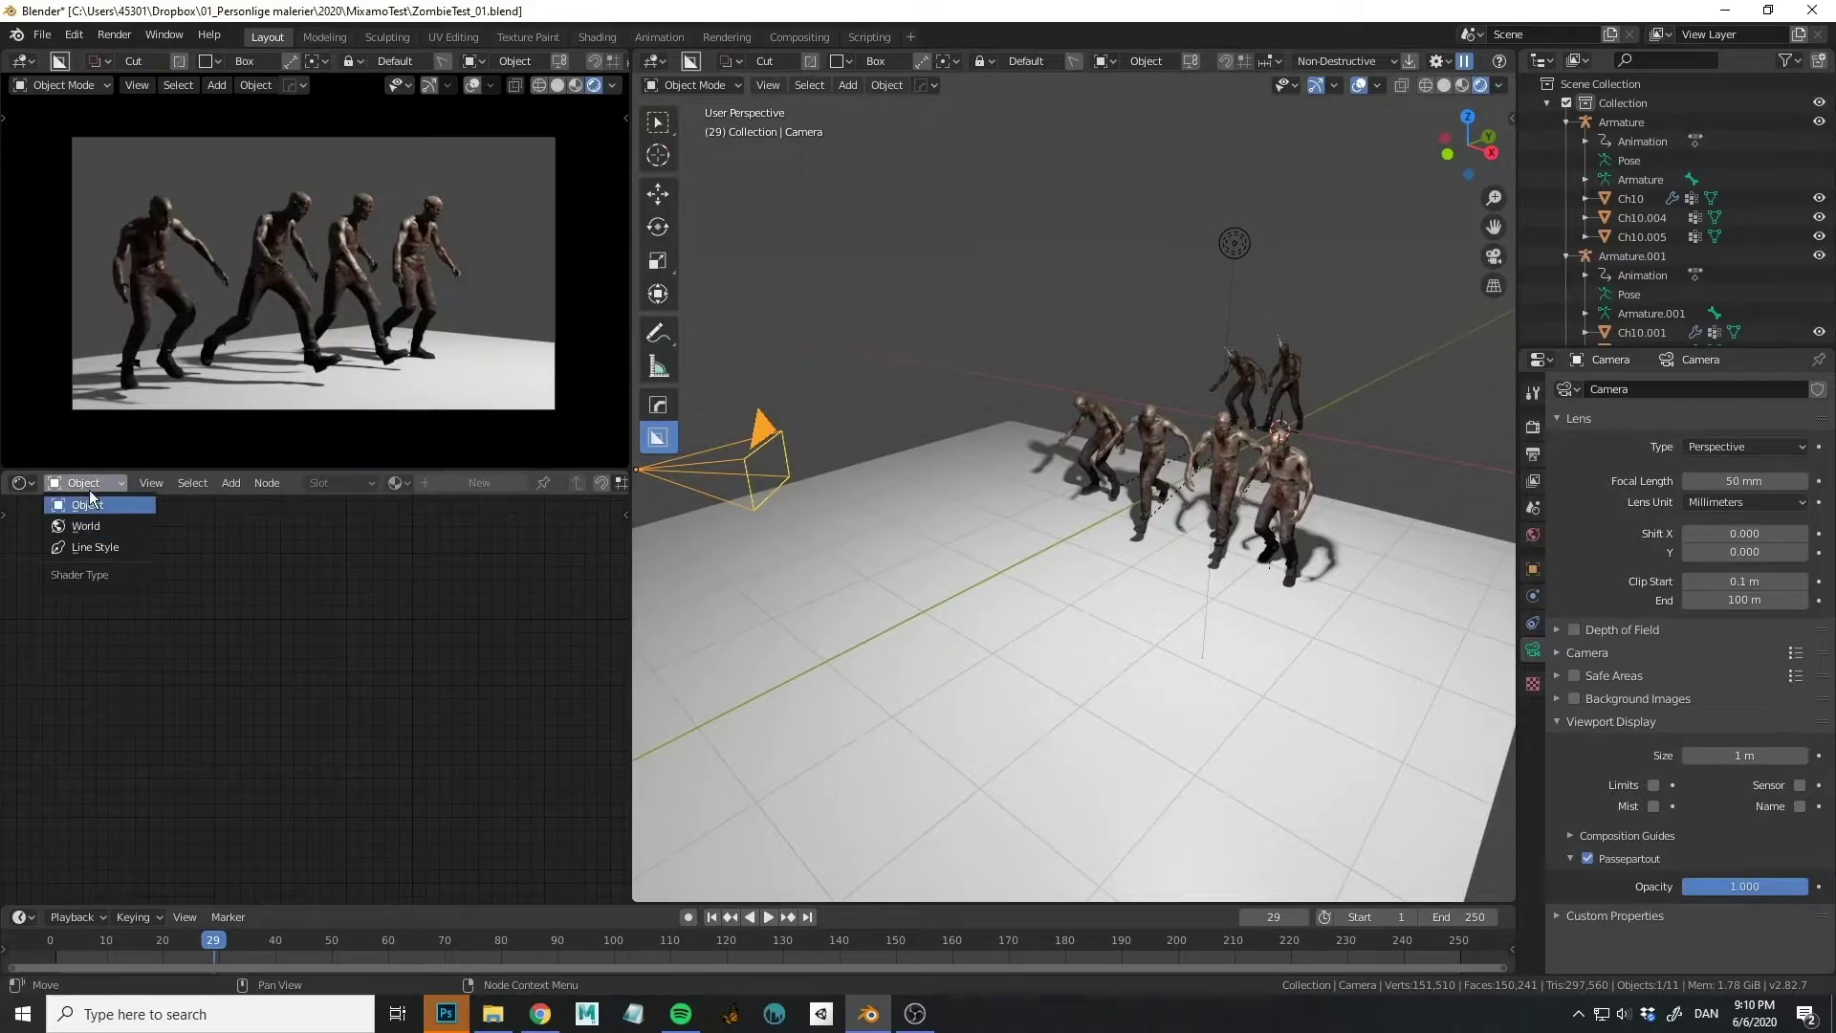
left_click(90, 525)
middle_click_drag(352, 638, 255, 742)
middle_click_drag(437, 593, 348, 668)
Add a Volume Scatter node below Background and connect it to the Volume input of World Output.
key("shift+a")
mouse_move(323, 677)
left_click(295, 574)
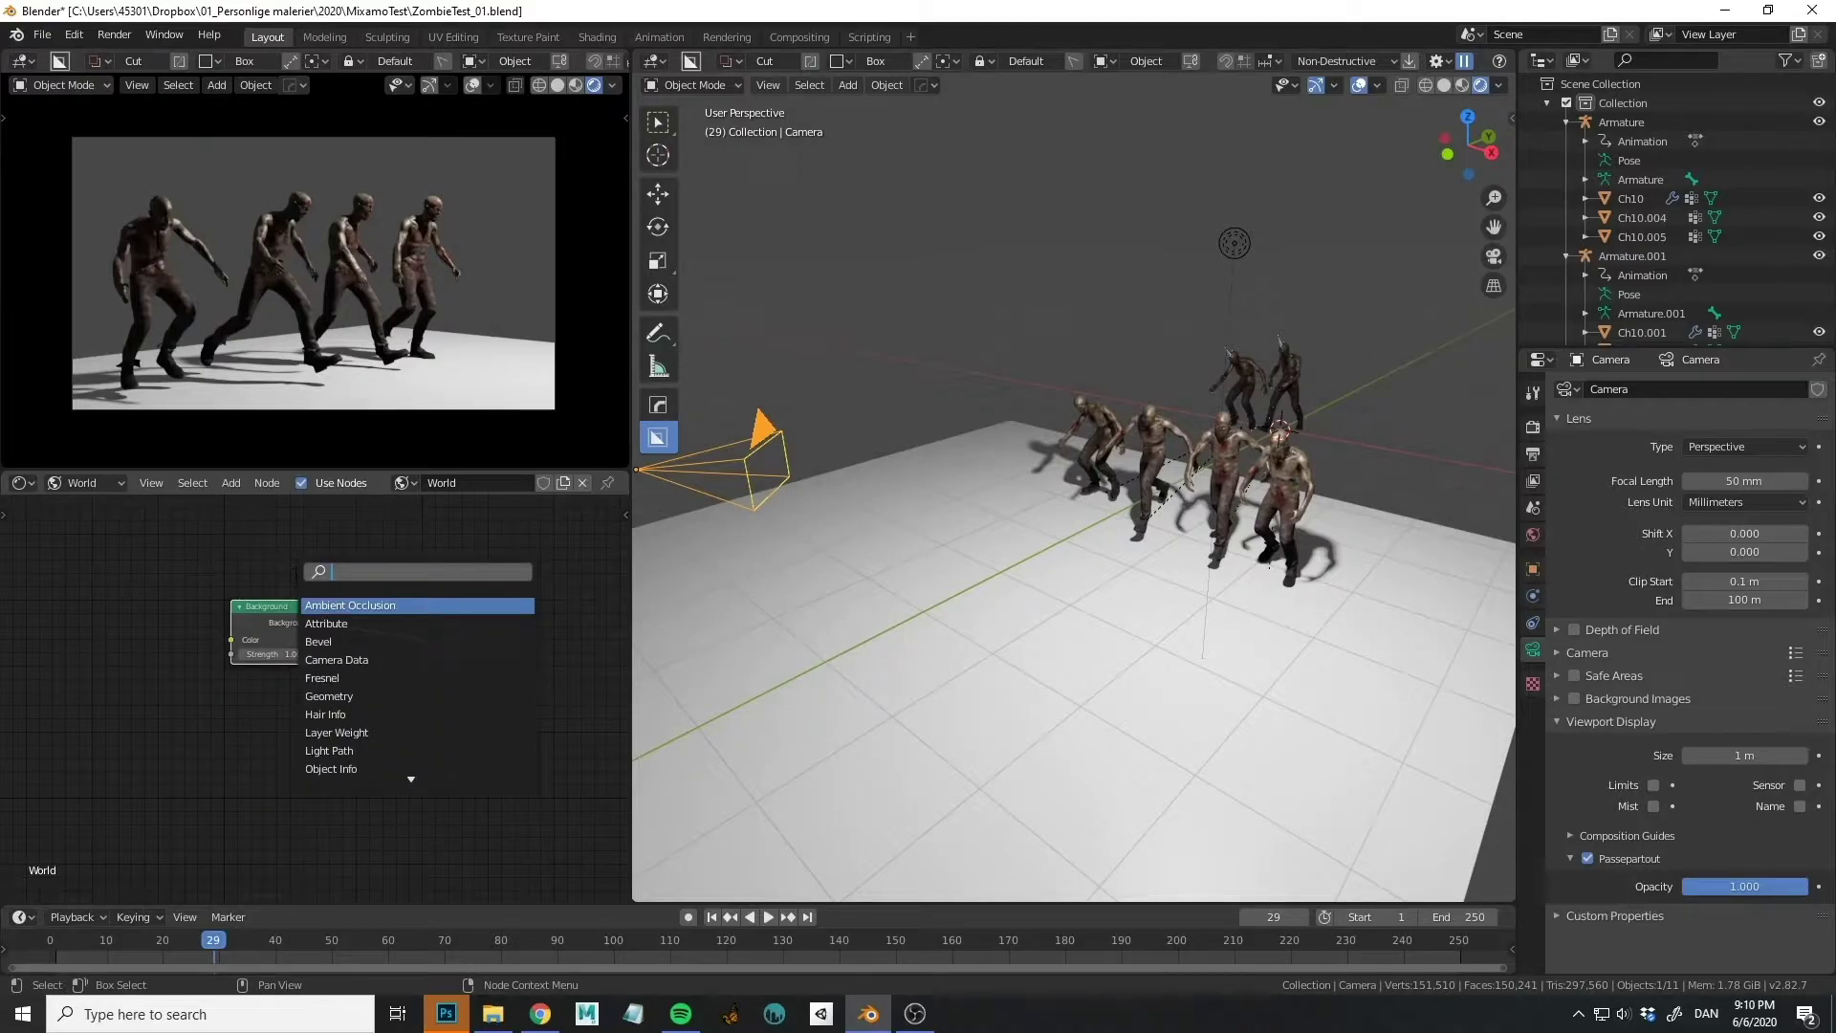
type("sca")
left_click(339, 605)
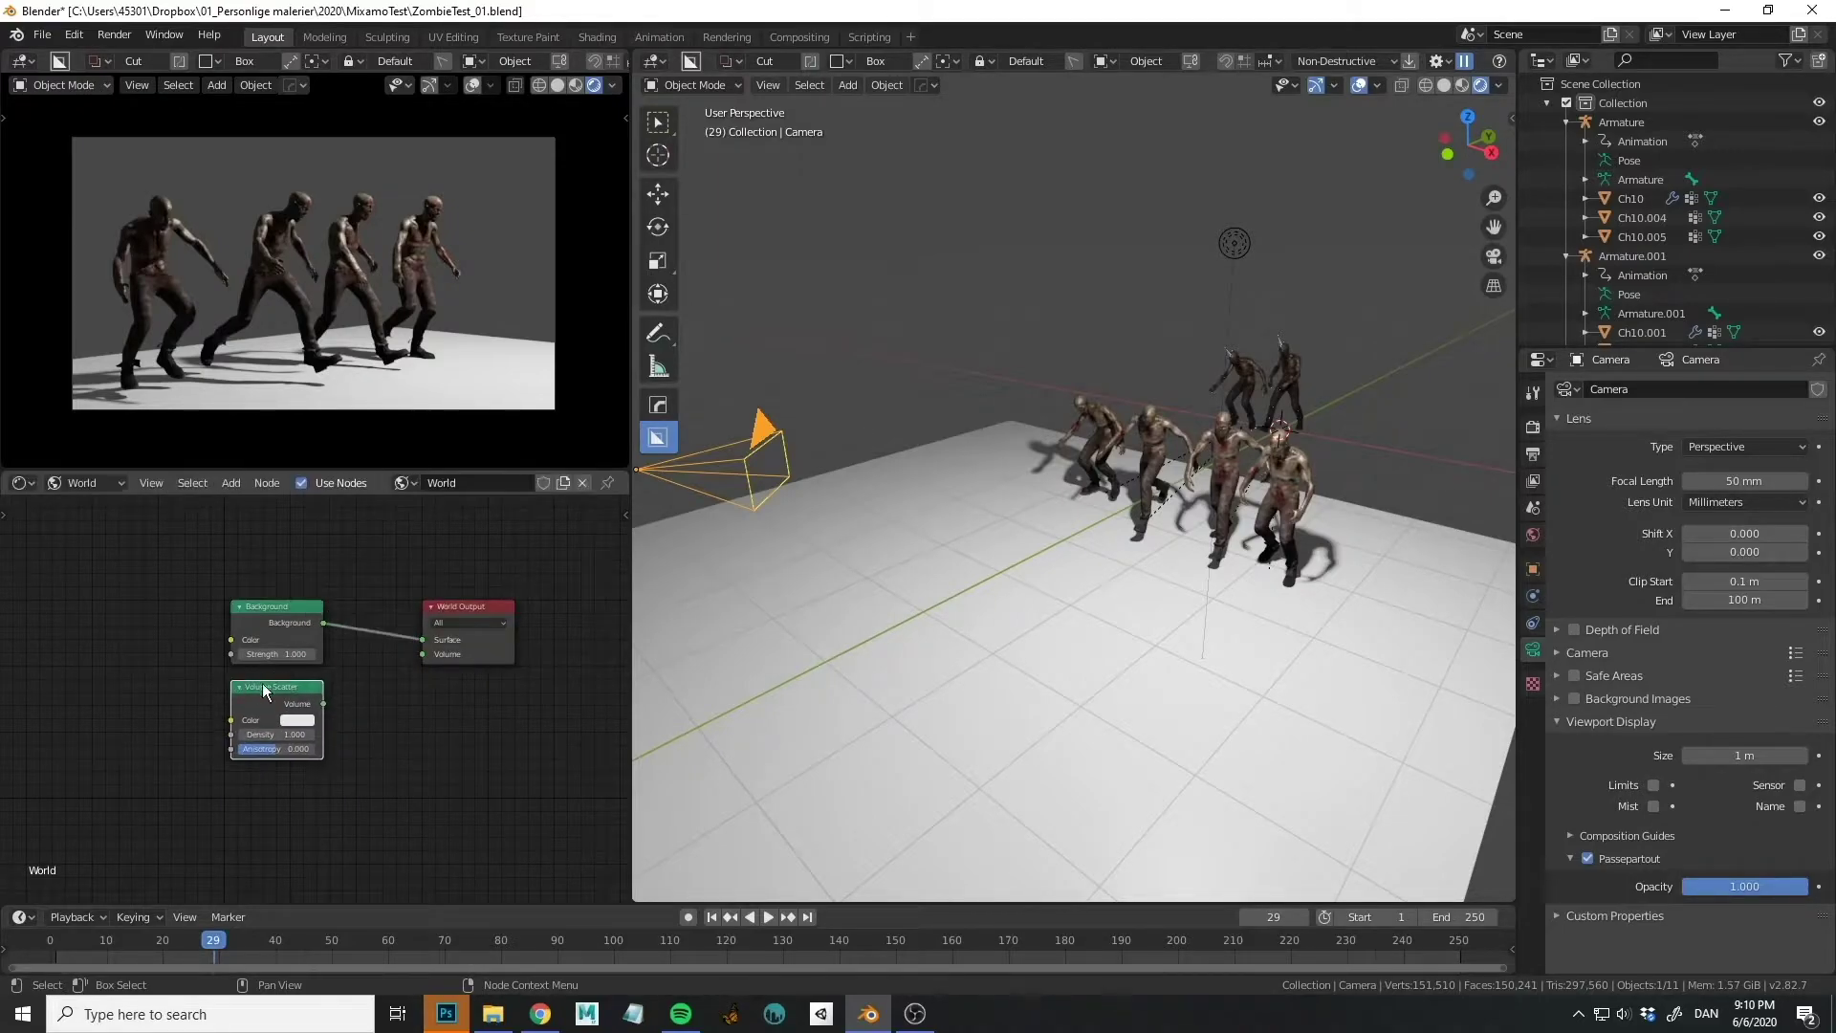
left_click_drag(323, 704, 423, 655)
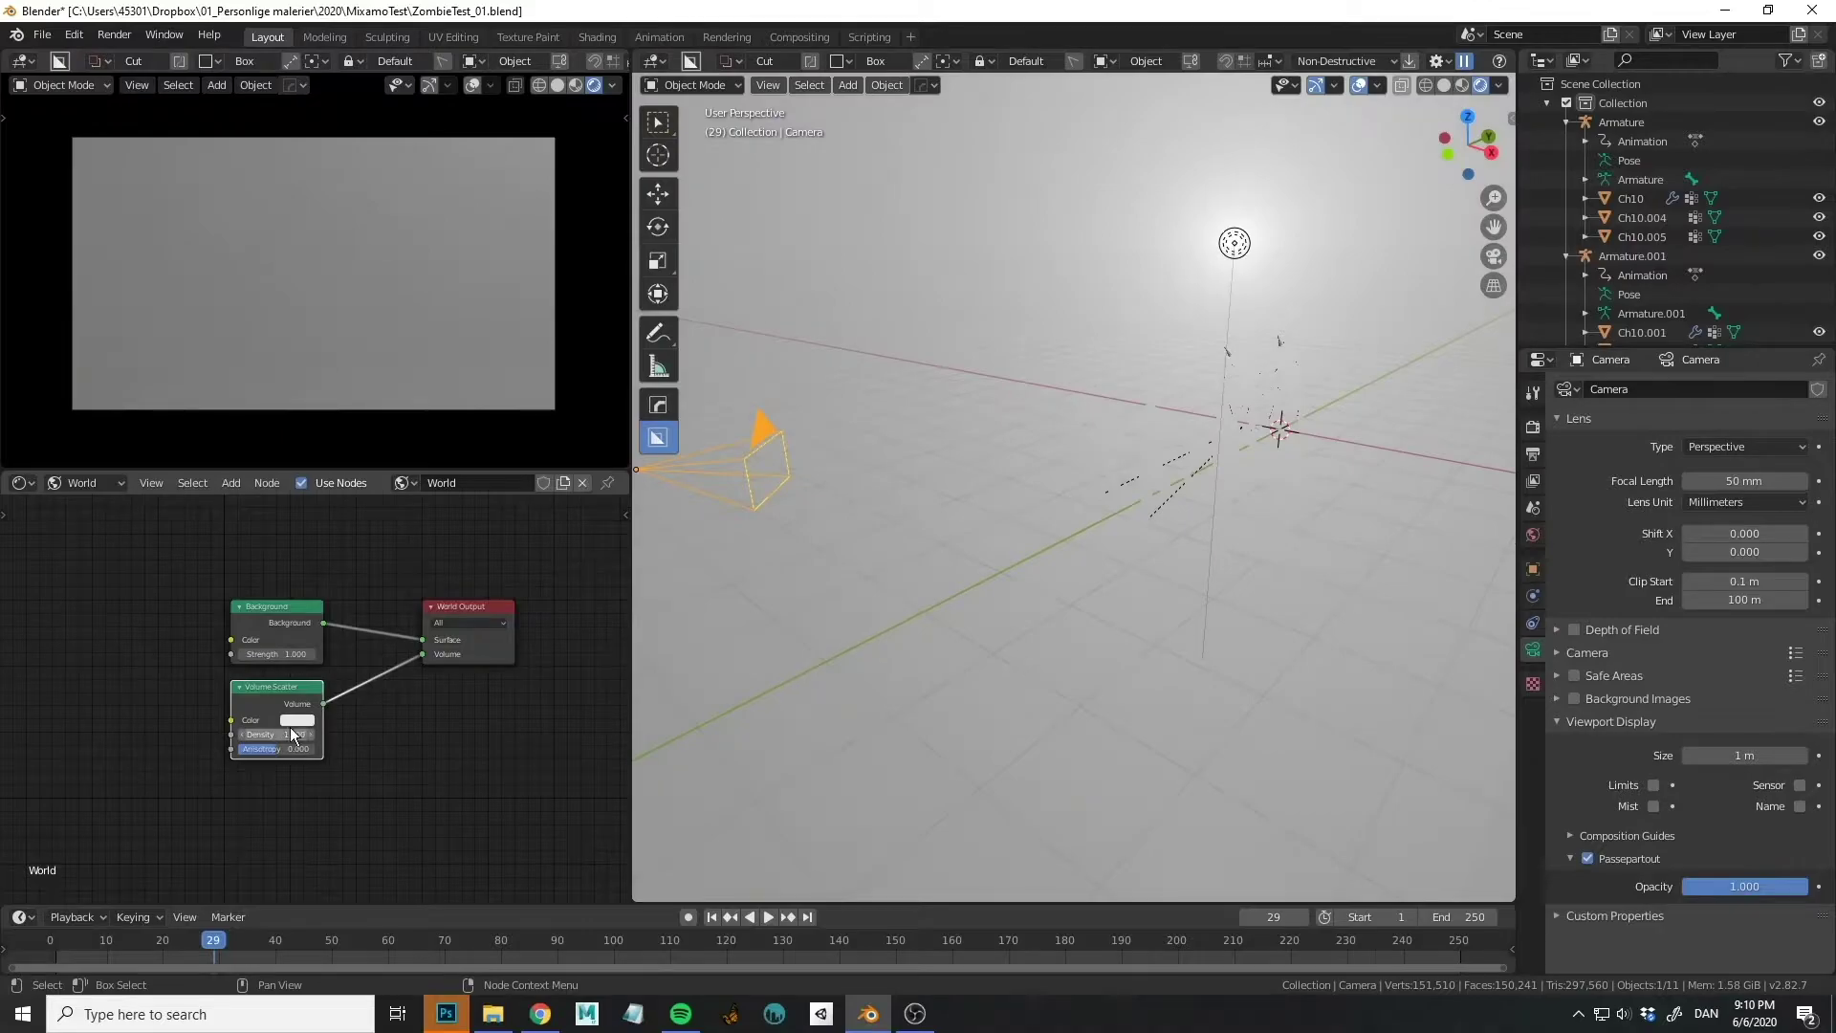
Lower the Volume Scatter density to 0.040 and tint its color pale yellow-green.
left_click_drag(287, 733, 203, 745)
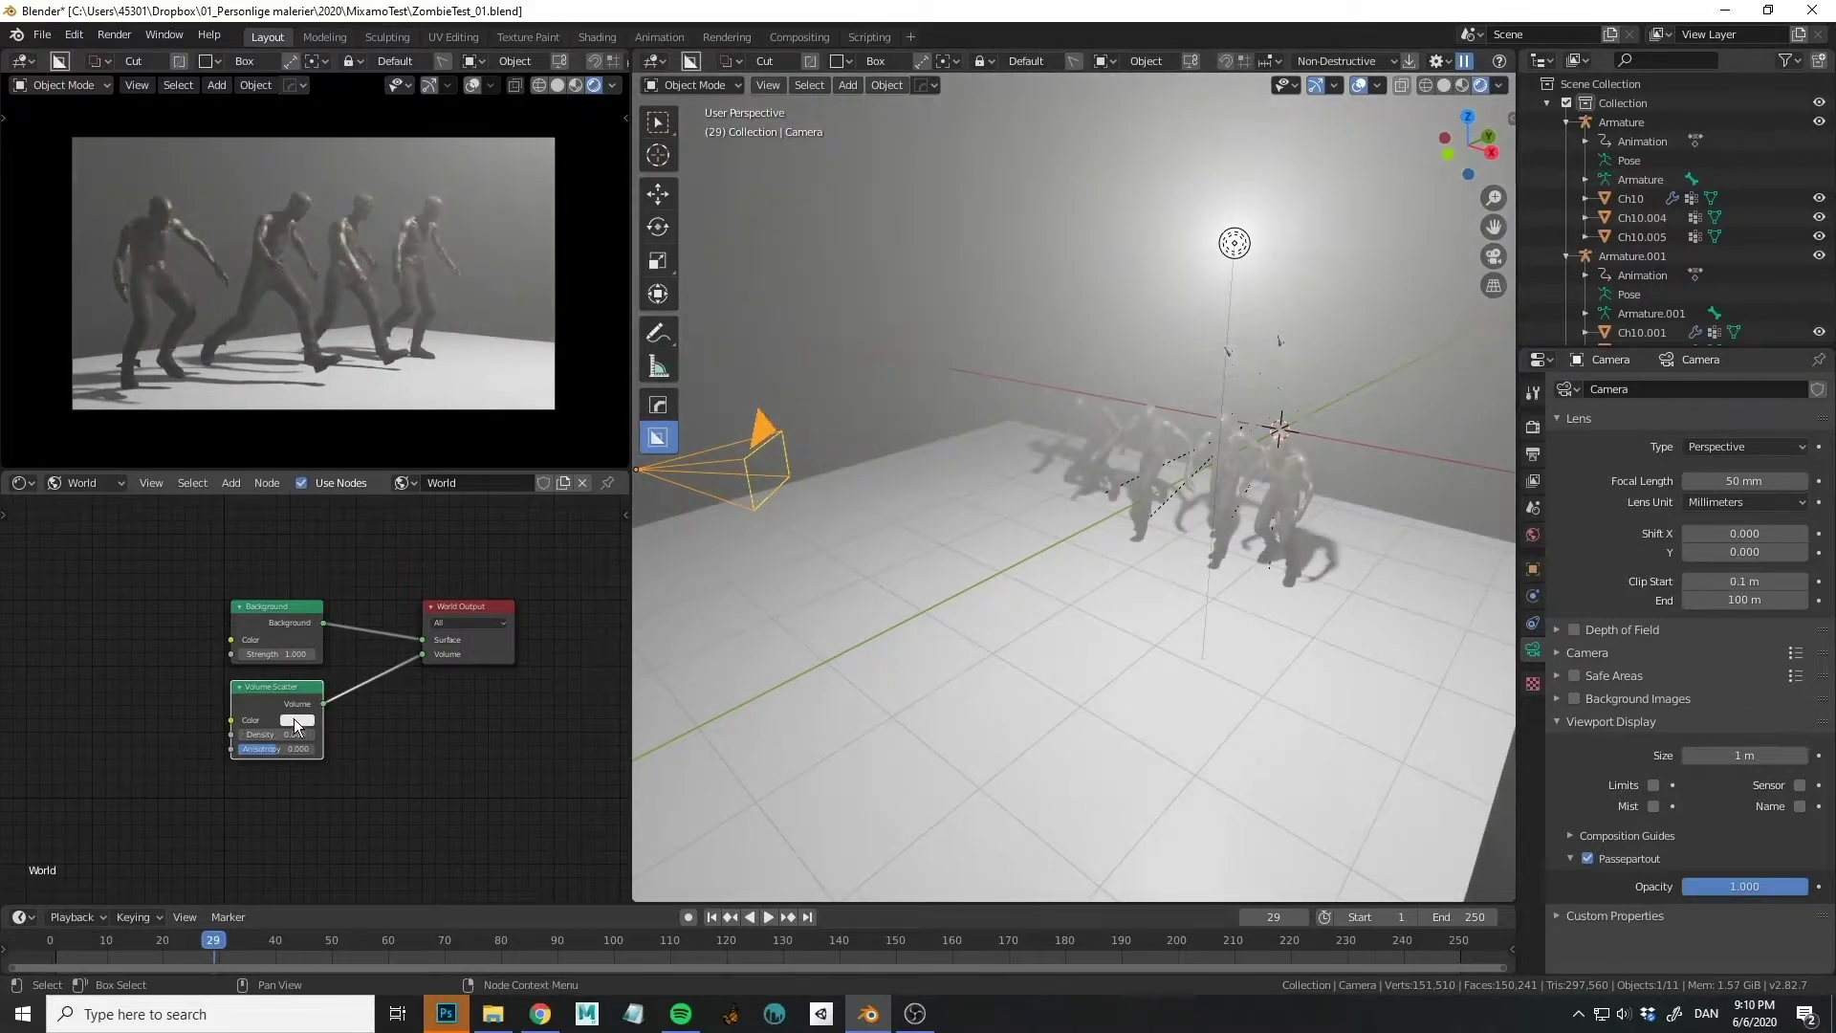
left_click(295, 720)
left_click_drag(332, 576, 325, 577)
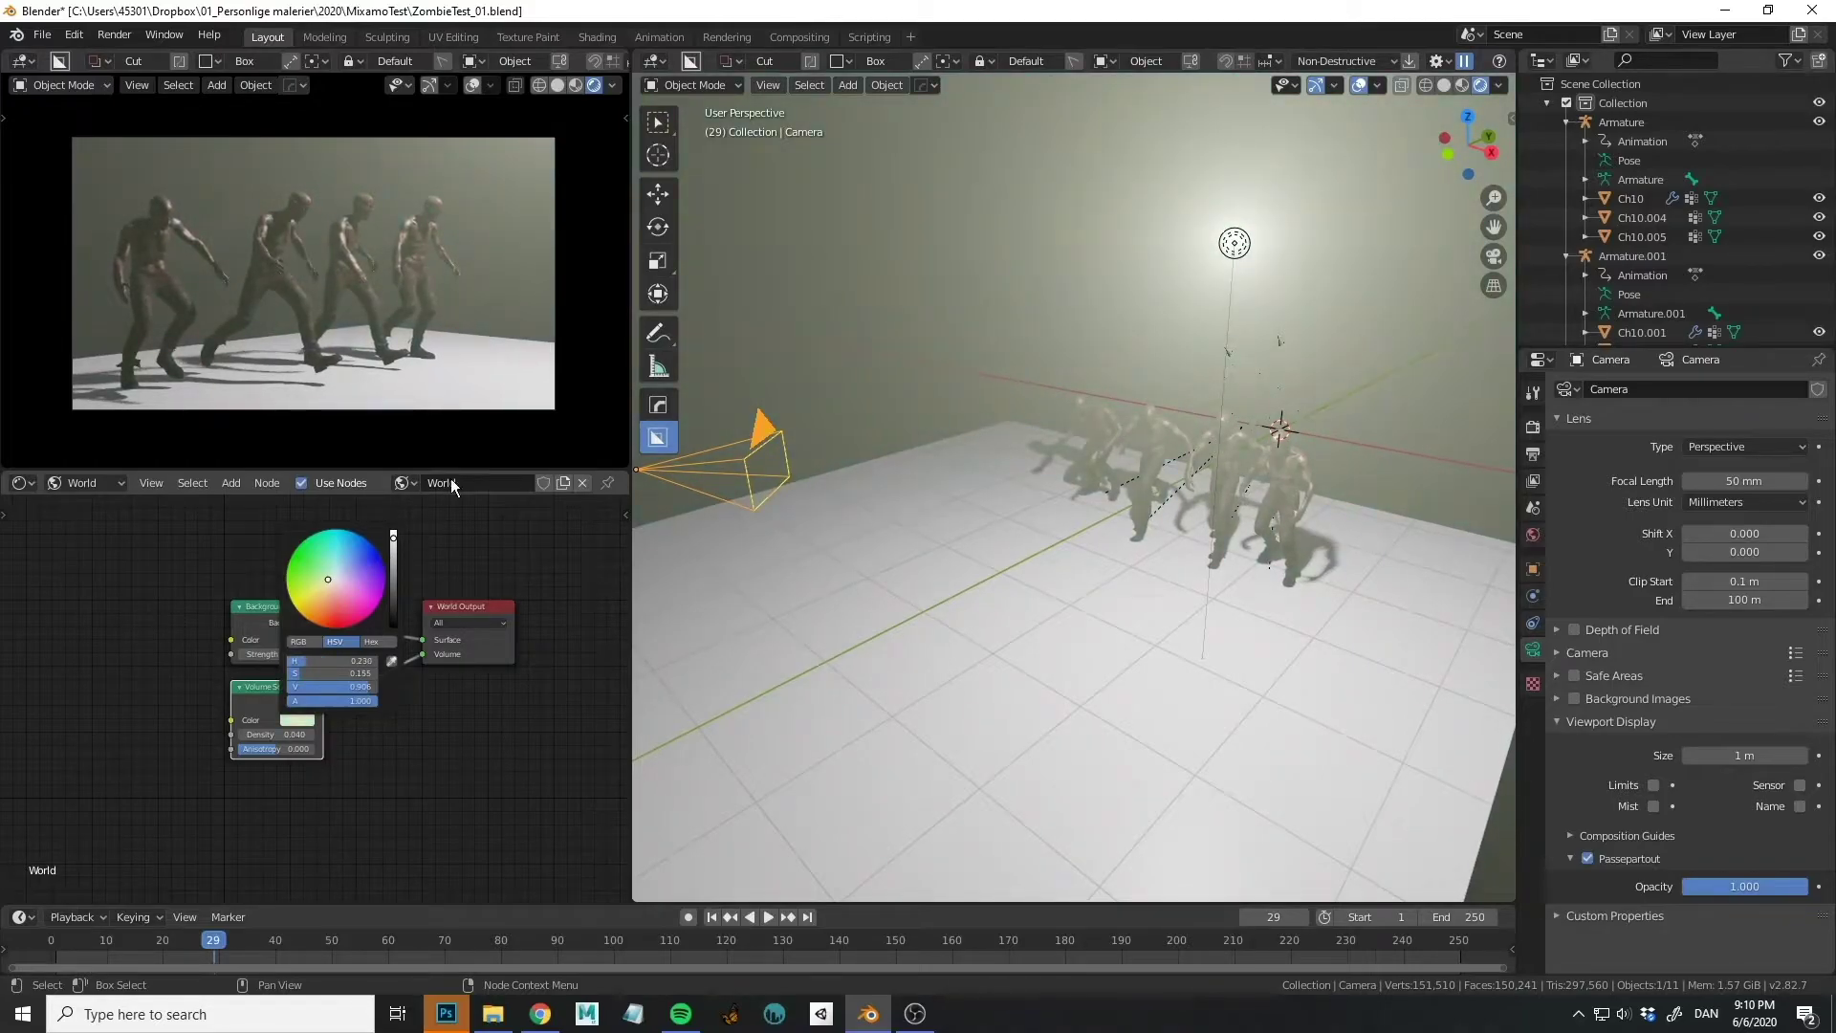
left_click(553, 353)
key("ctrl+space")
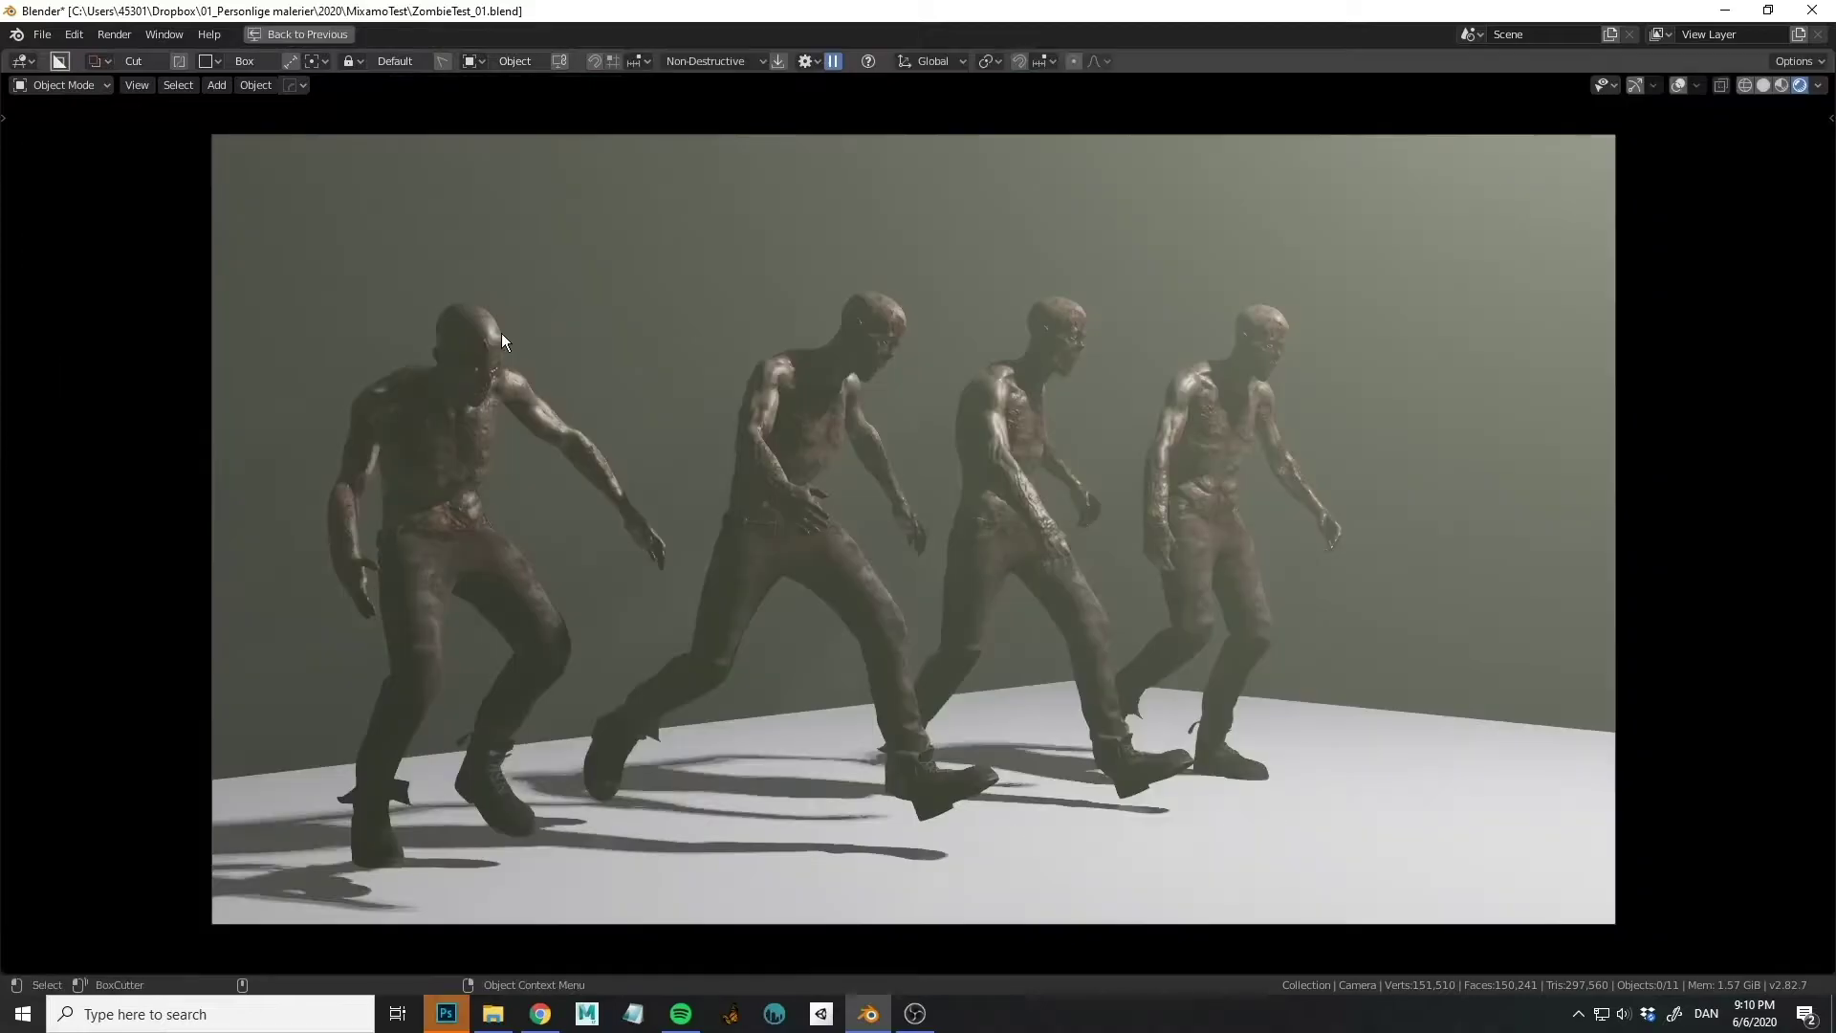
left_click(875, 721)
key("s")
right_click(1018, 685)
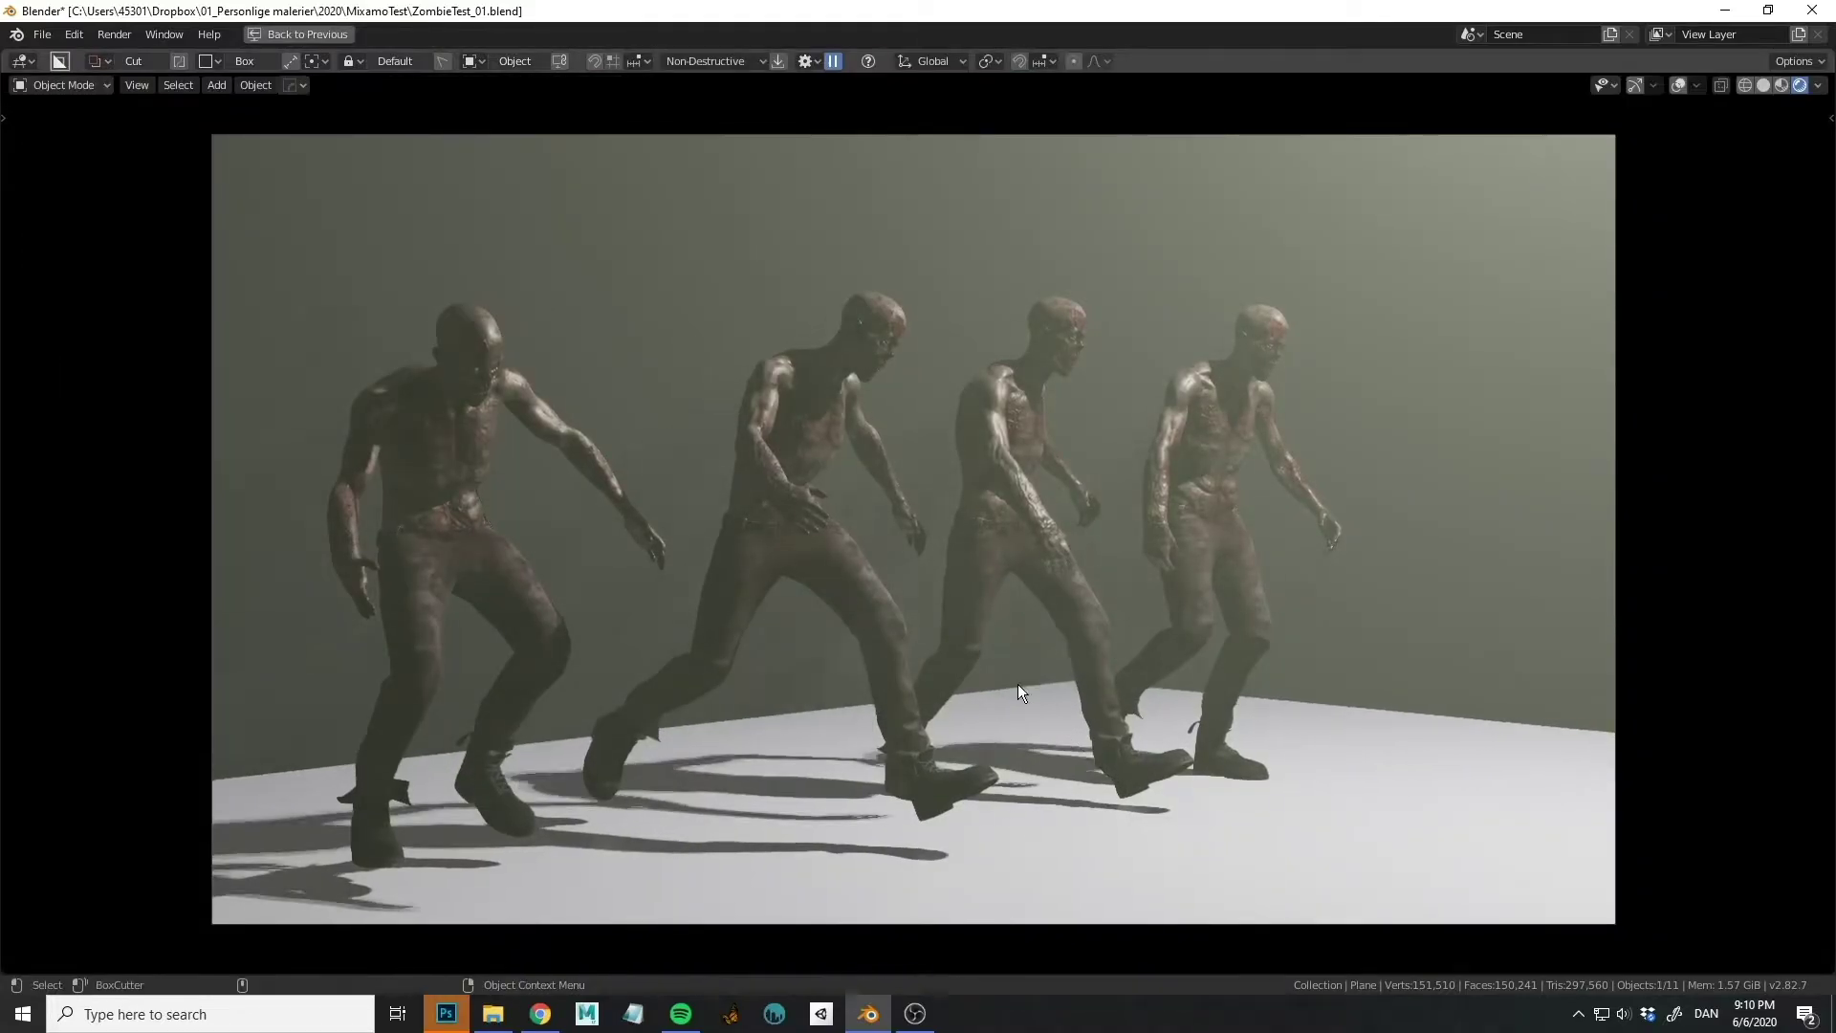
key("ctrl+space")
Select the point light together with the camera and move both farther back from the row of zombies.
scroll(1167, 562, "down", 5)
left_click_drag(1167, 563, 1045, 601, "alt")
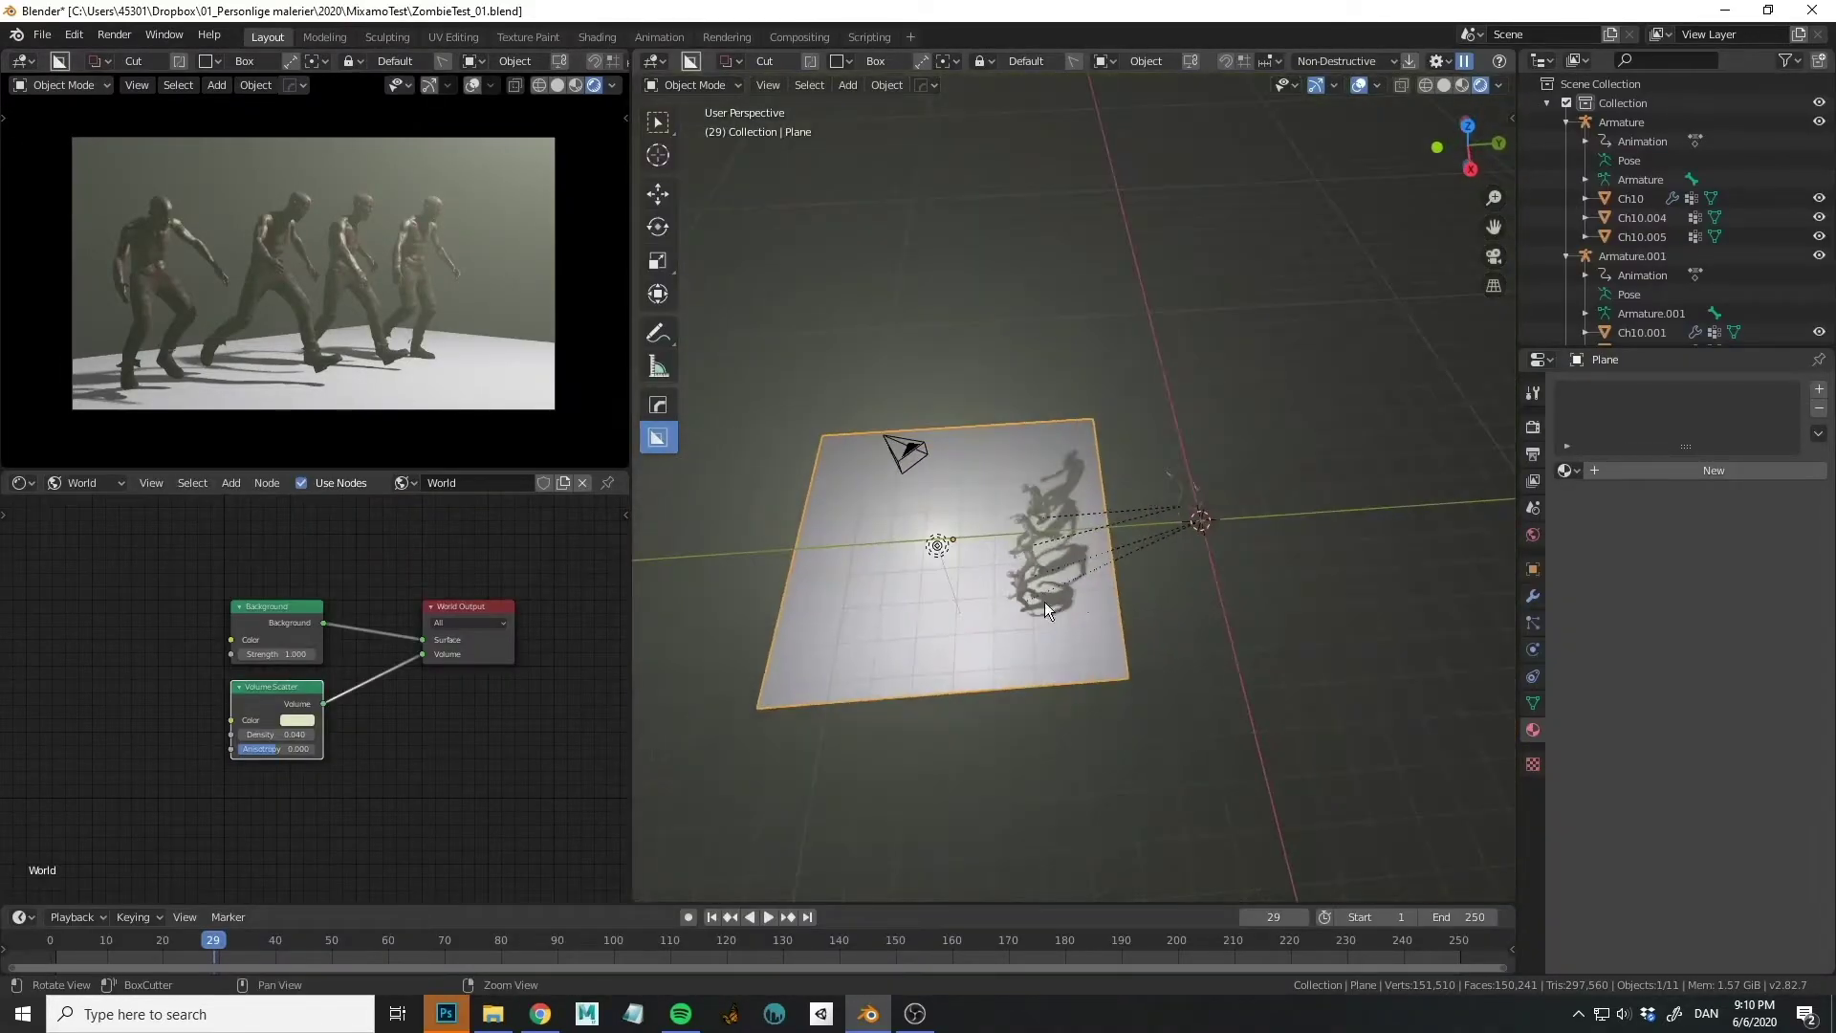
scroll(1052, 593, "up", 5)
scroll(1100, 540, "down", 2)
middle_click_drag(909, 592, 991, 549, "alt")
left_click(974, 537)
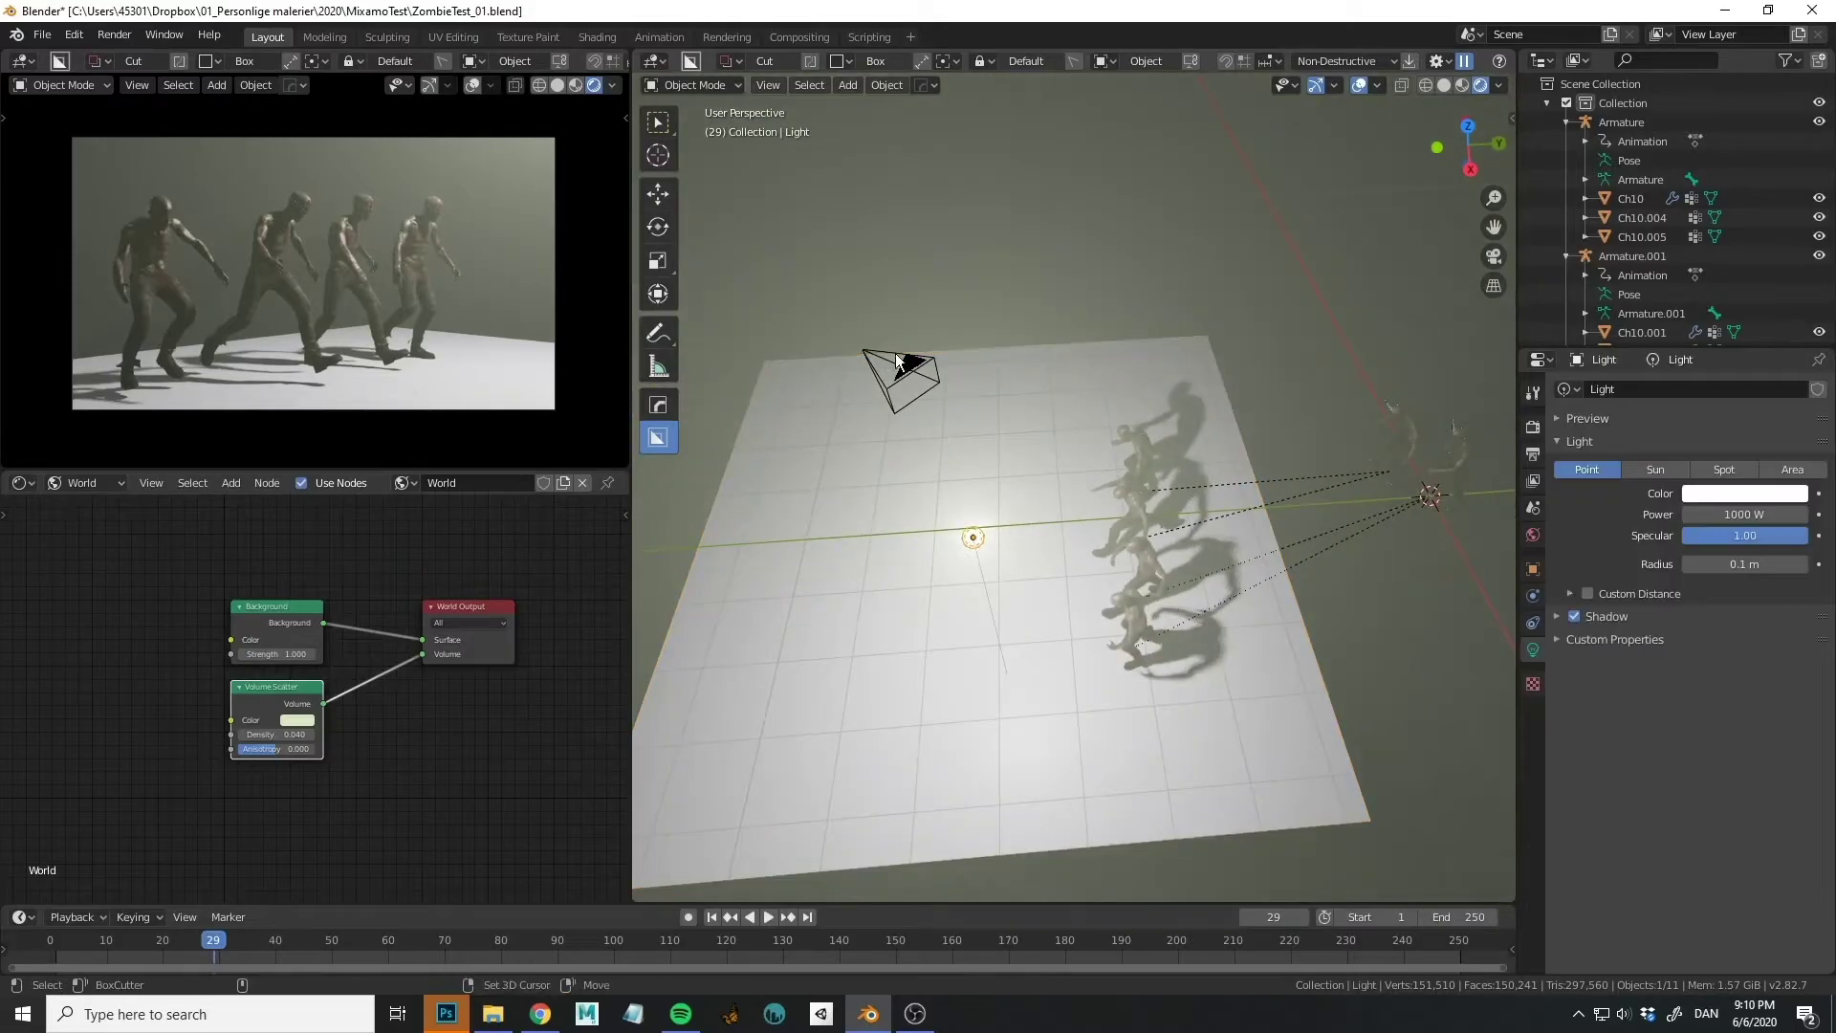
left_click(904, 376, "shift")
key("g")
left_click(927, 451)
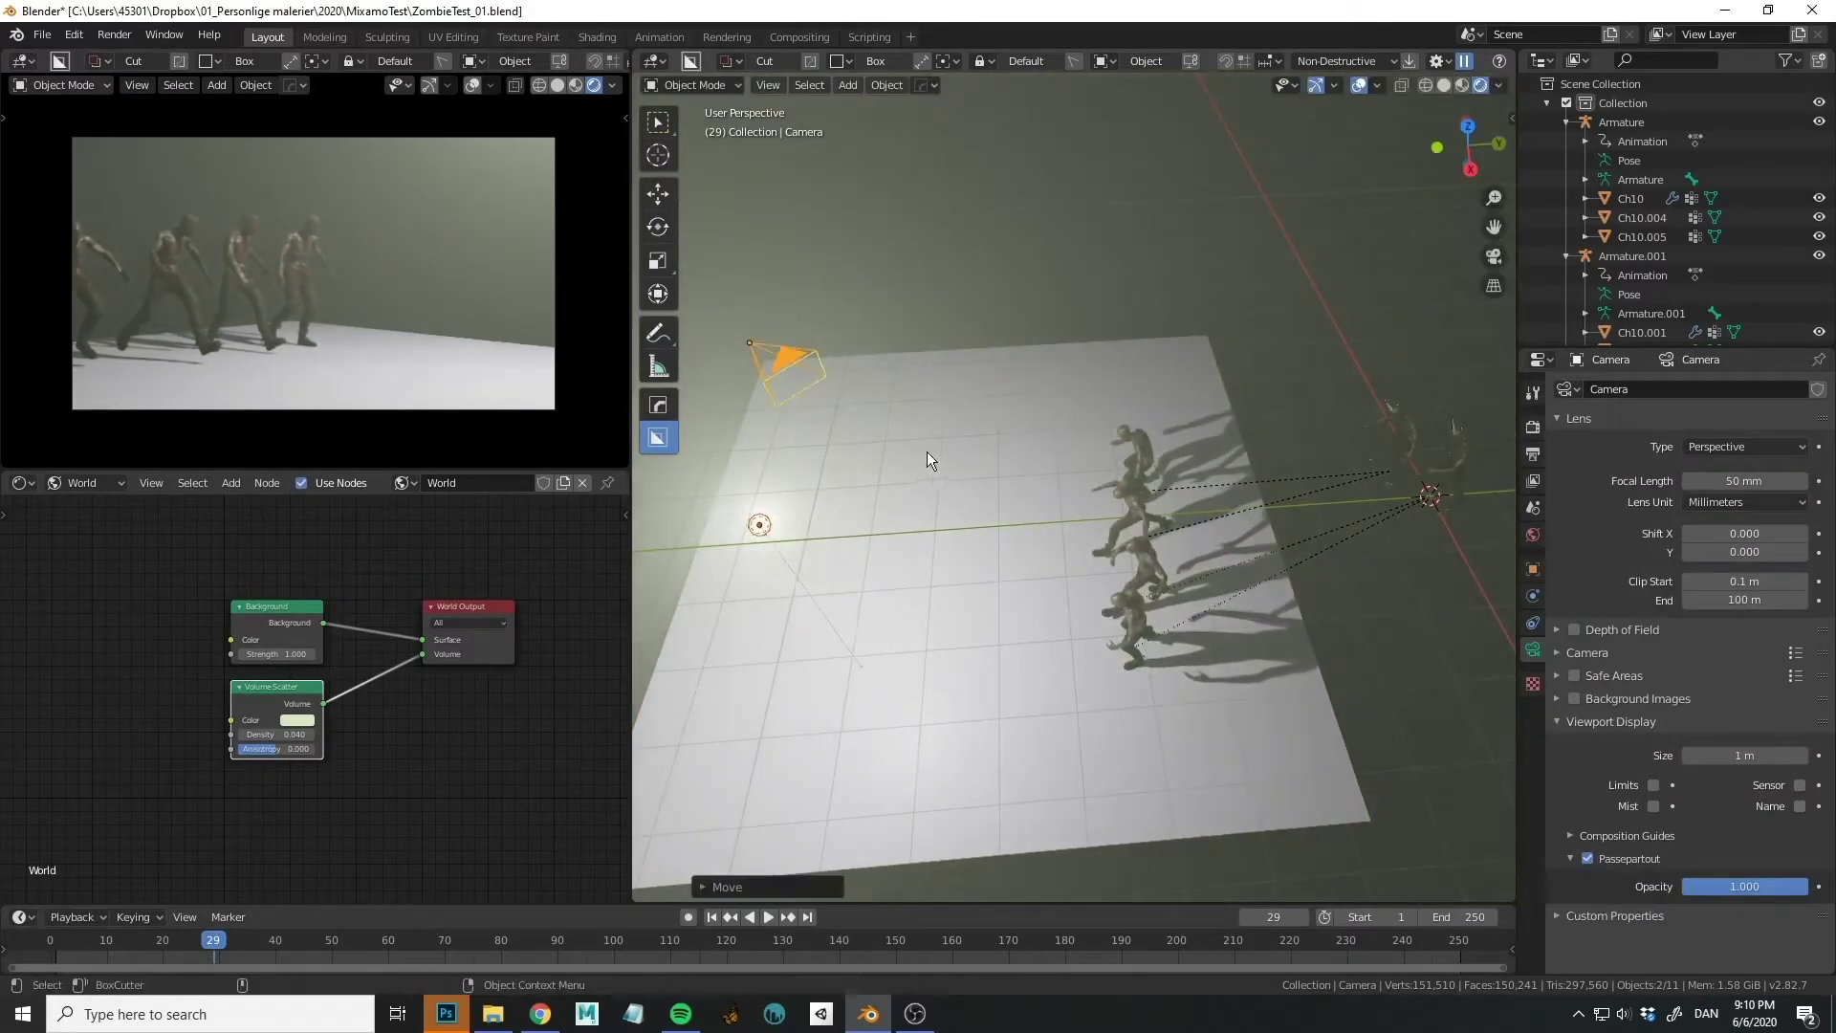
Select the four zombies in the row and move them together along the ground, closer to the light and camera.
left_click(1129, 627)
left_click(1145, 571, "shift")
left_click(1135, 501, "shift")
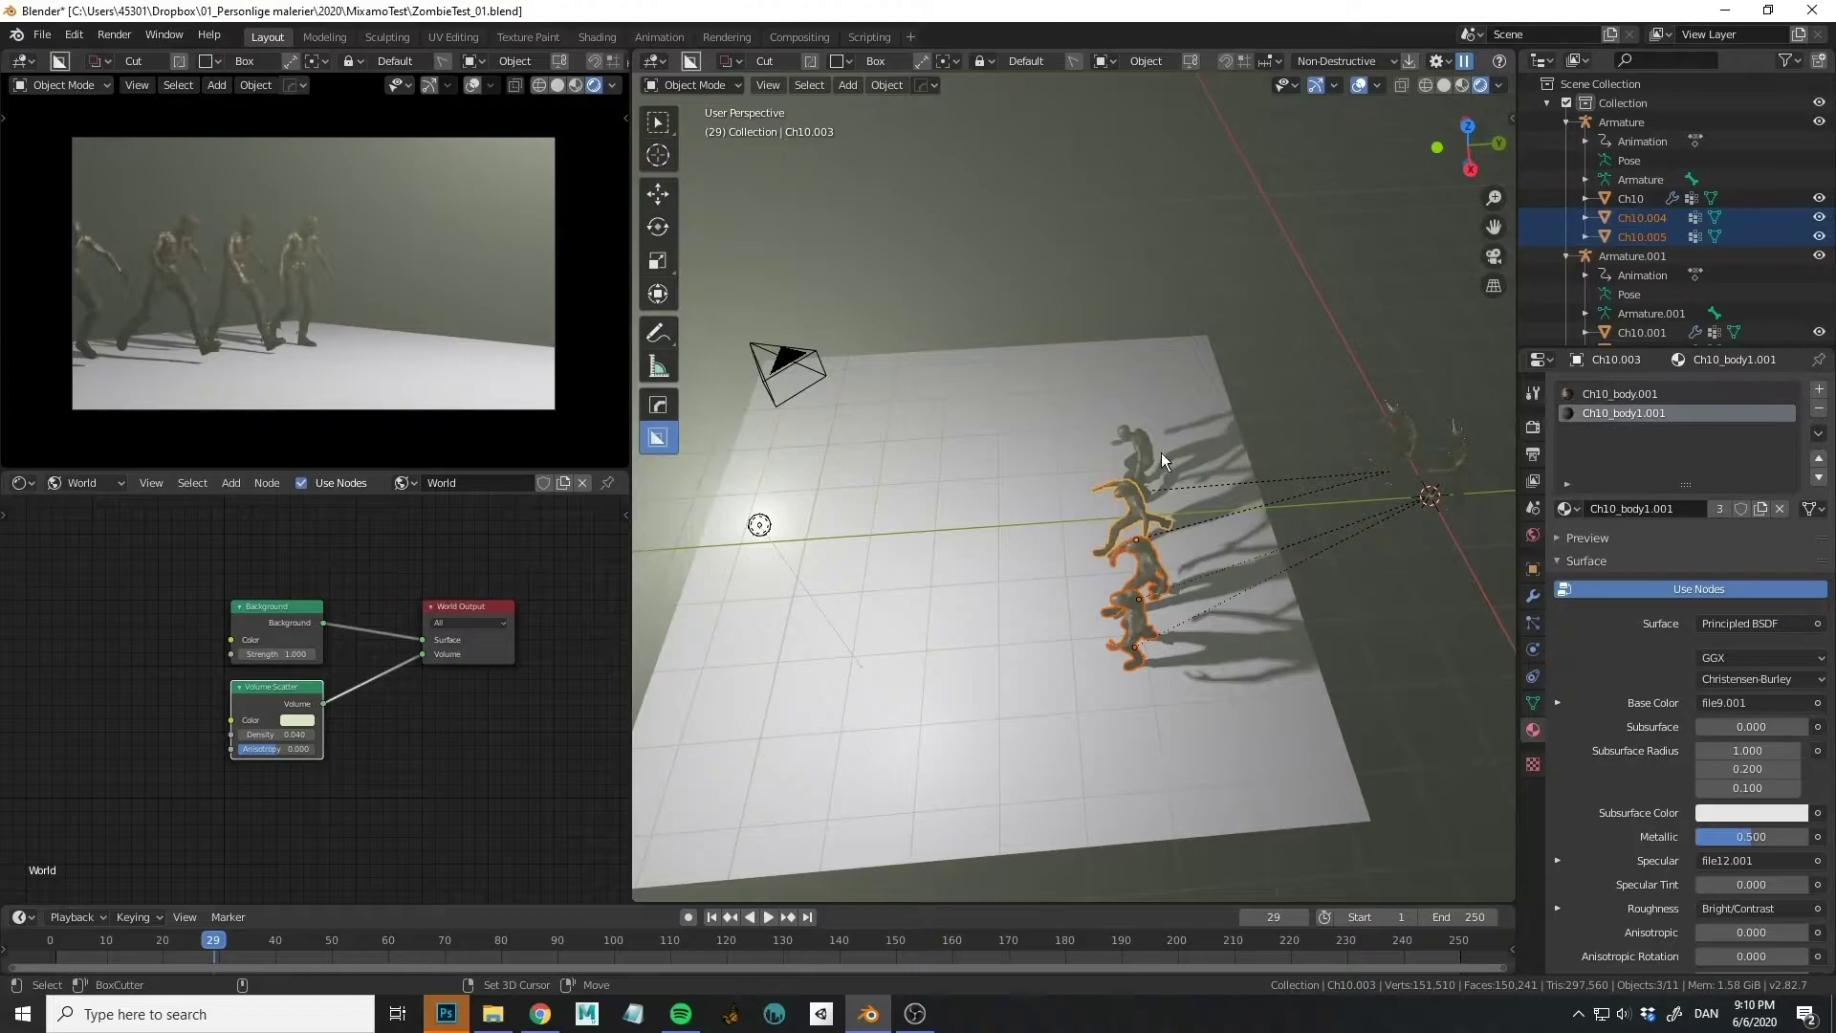
left_click(1148, 448, "shift")
key("g")
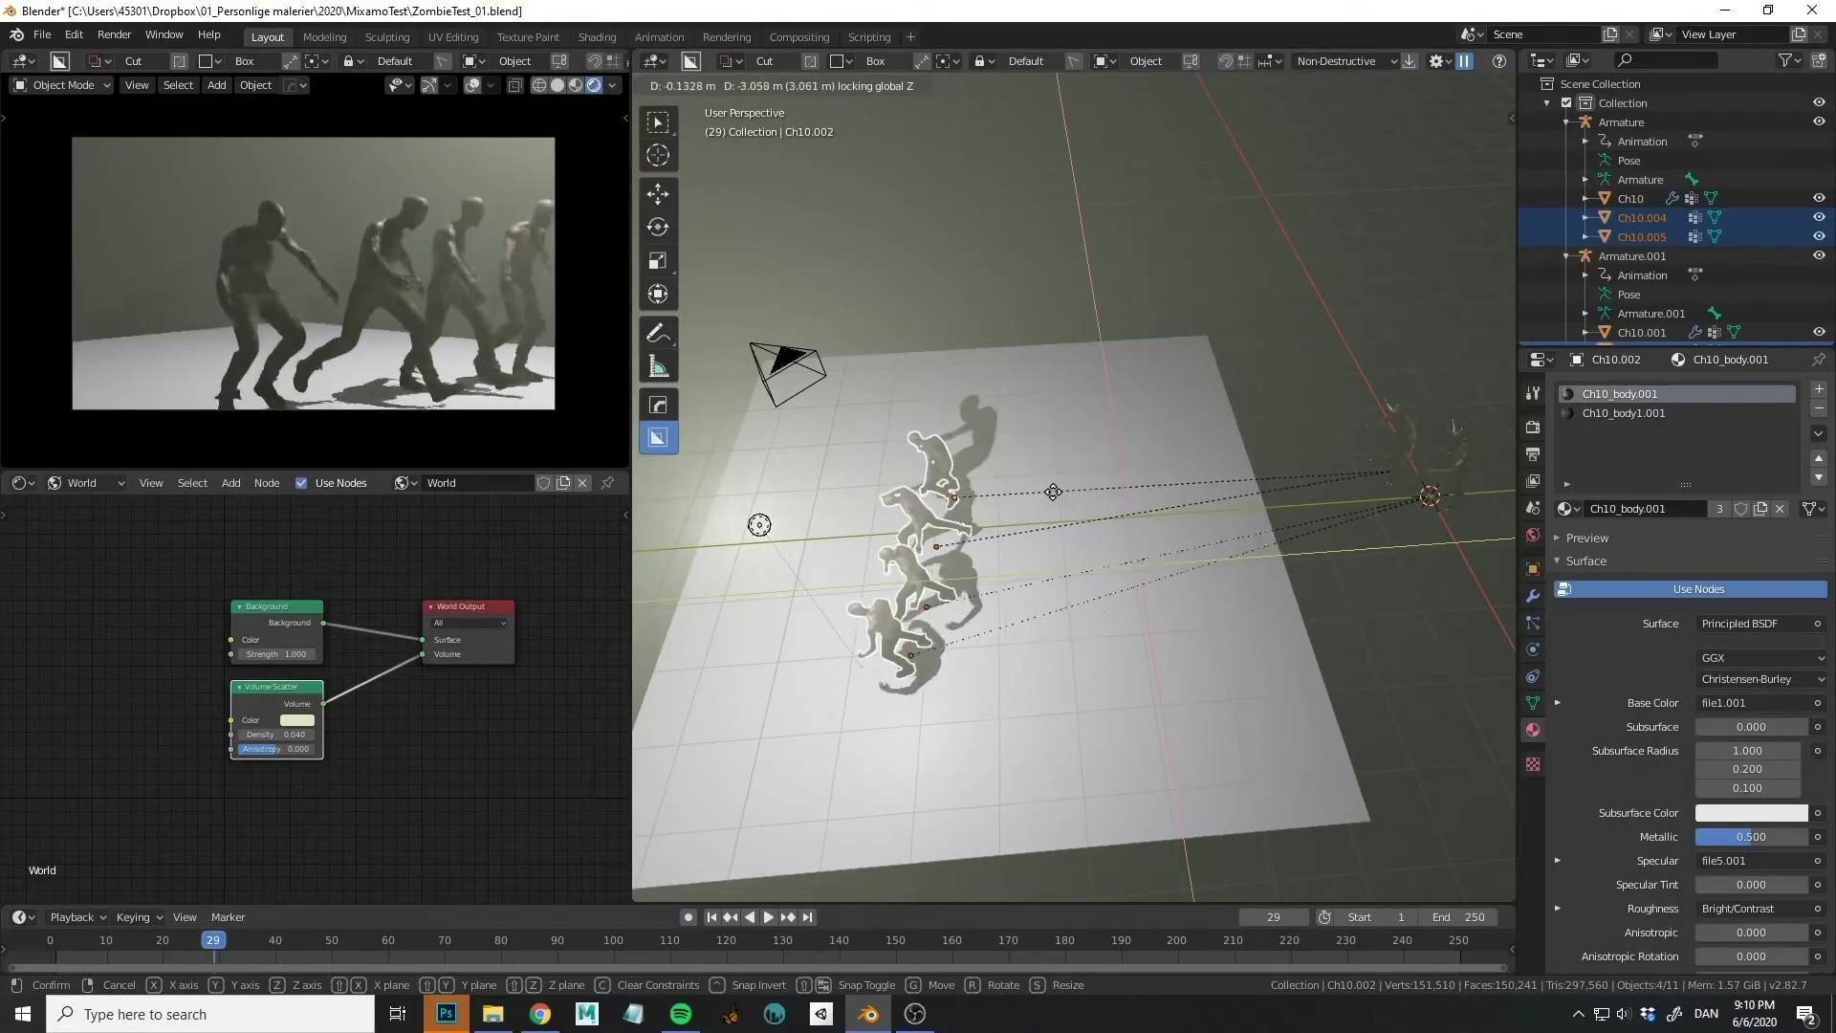
left_click(1075, 467)
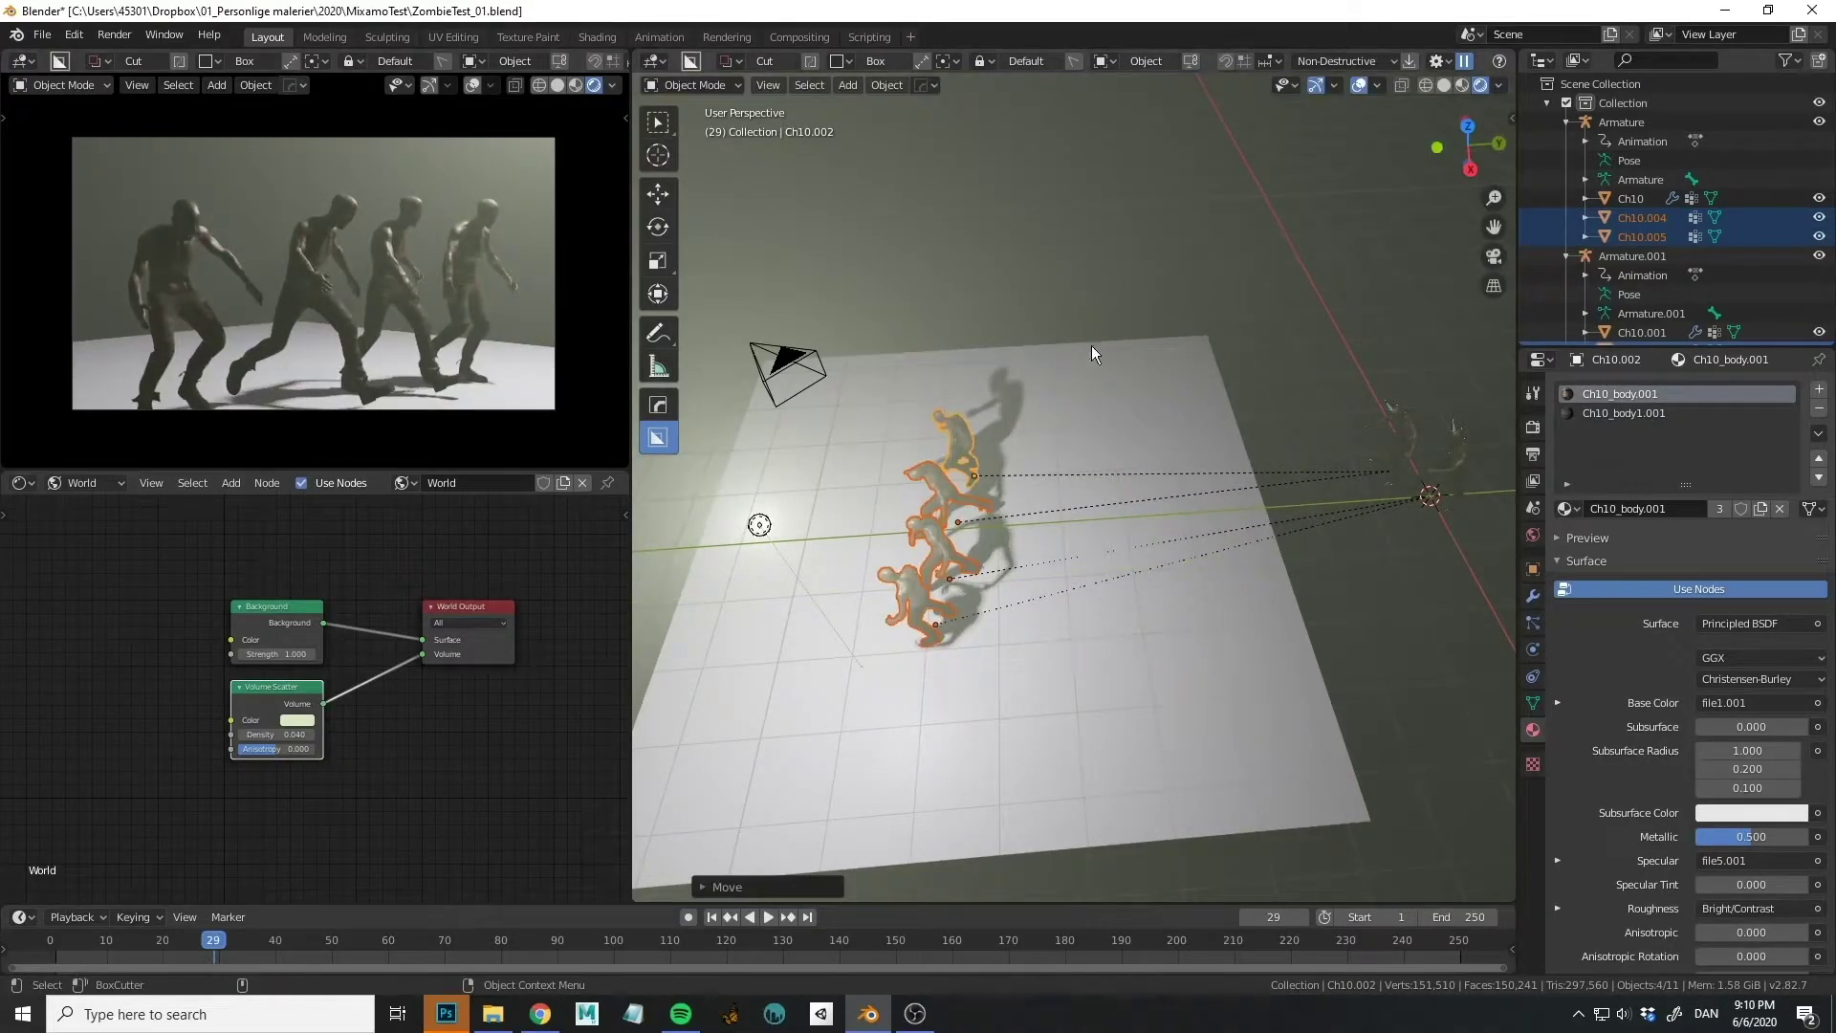
Reposition the camera closer to the zombies so that they fill more of the frame.
left_click(449, 348)
middle_click_drag(455, 357, 330, 227, "shift")
scroll(370, 252, "up", 2)
scroll(449, 301, "up", 2)
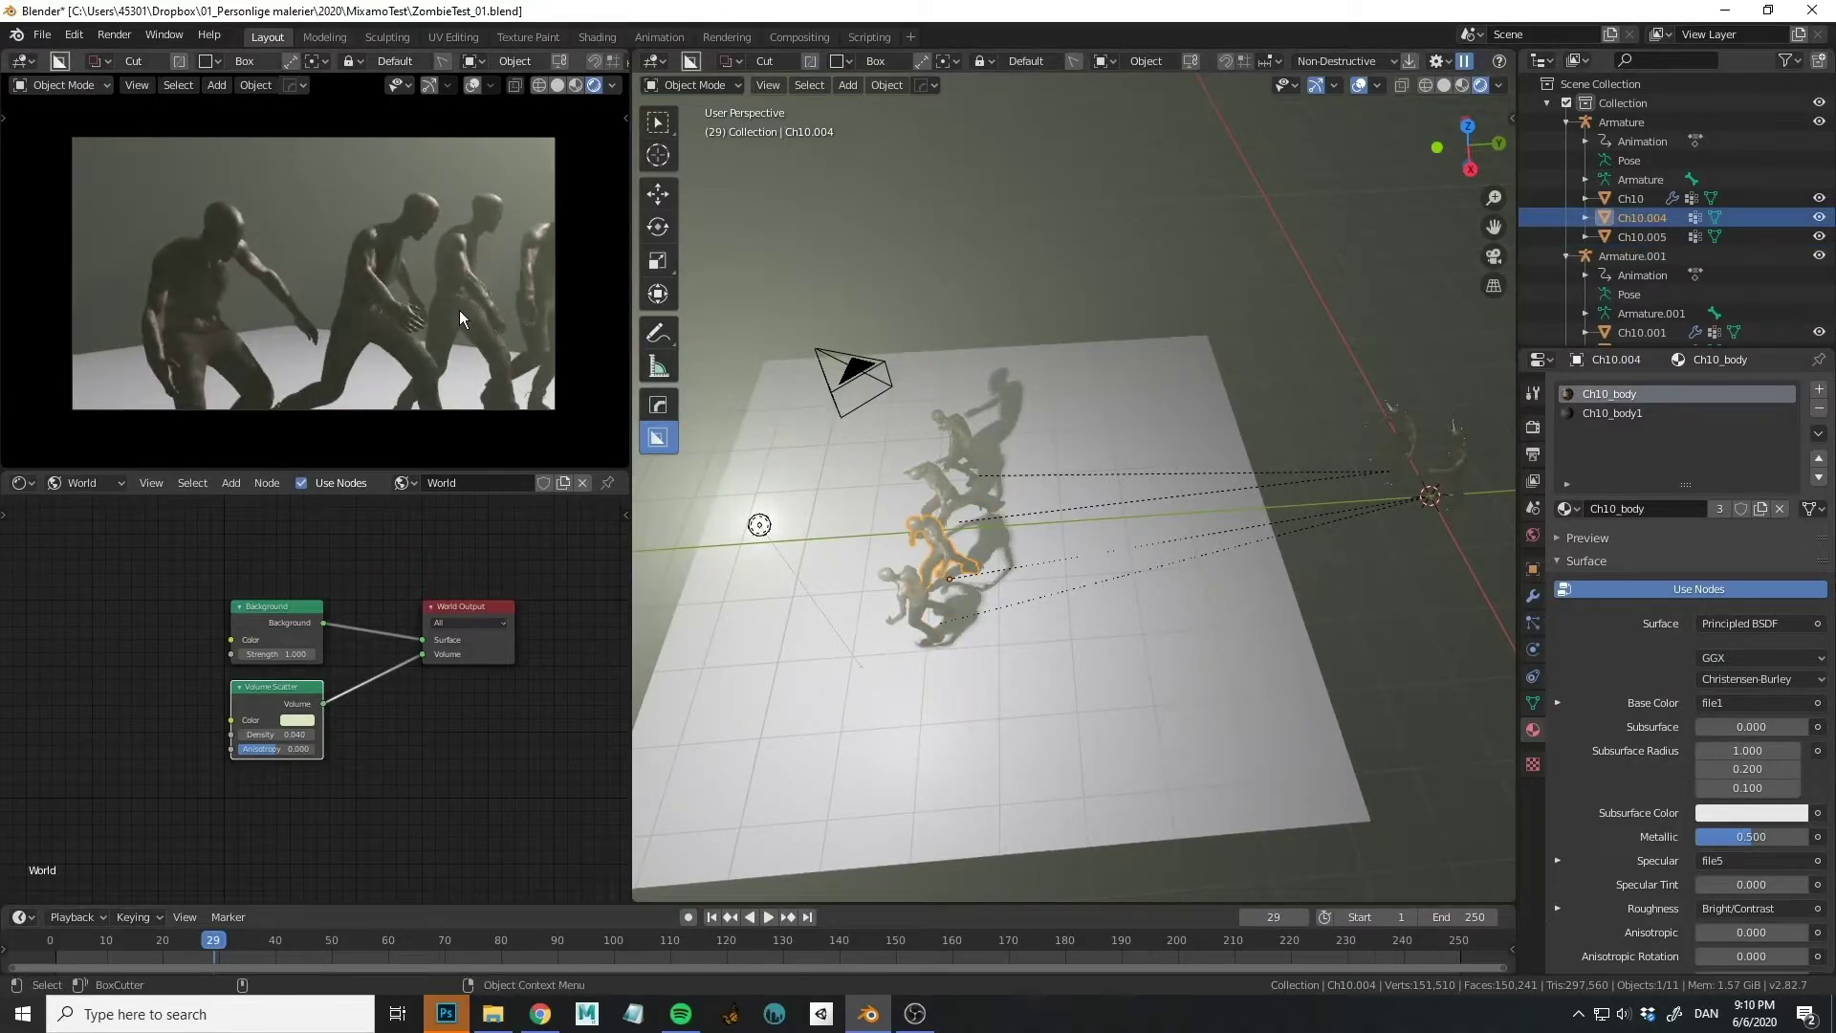
Maximize the camera view, orbit the camera to a front angle with all four zombies in frame, and restore the layout.
key("ctrl+space")
middle_click_drag(1358, 511, 1025, 507)
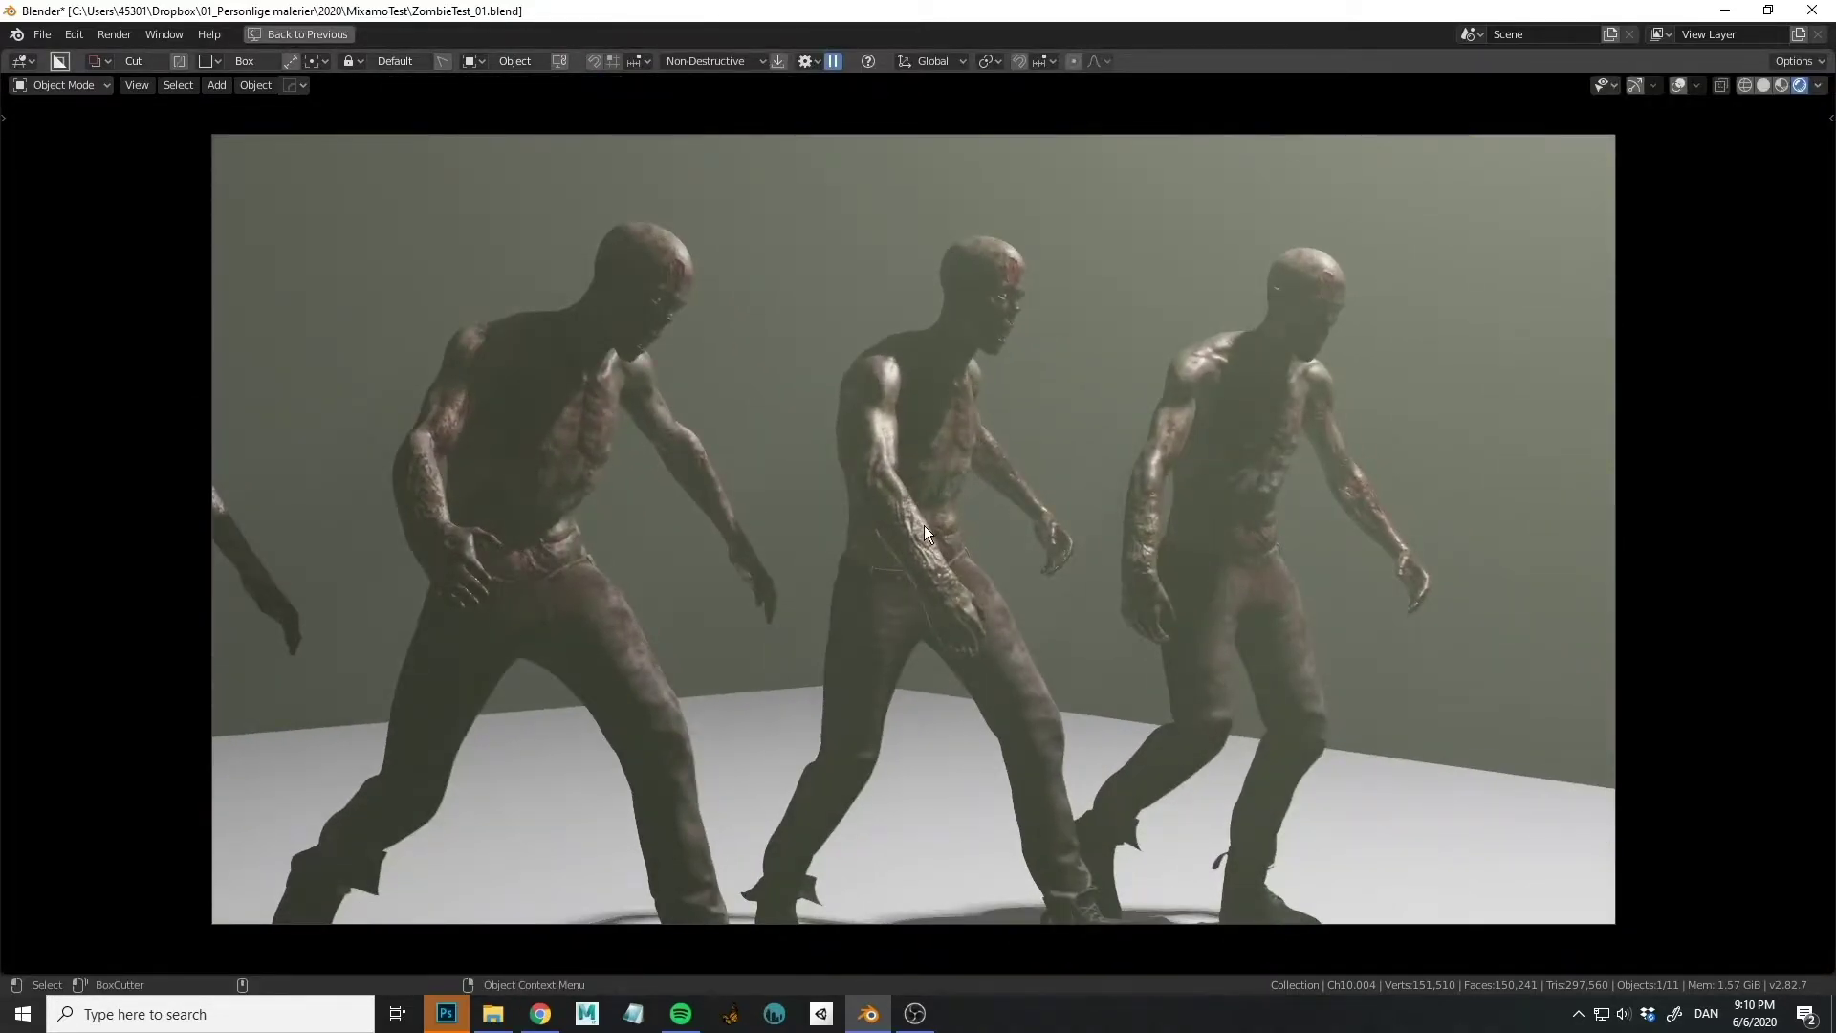
middle_click_drag(949, 557, 864, 566, "shift")
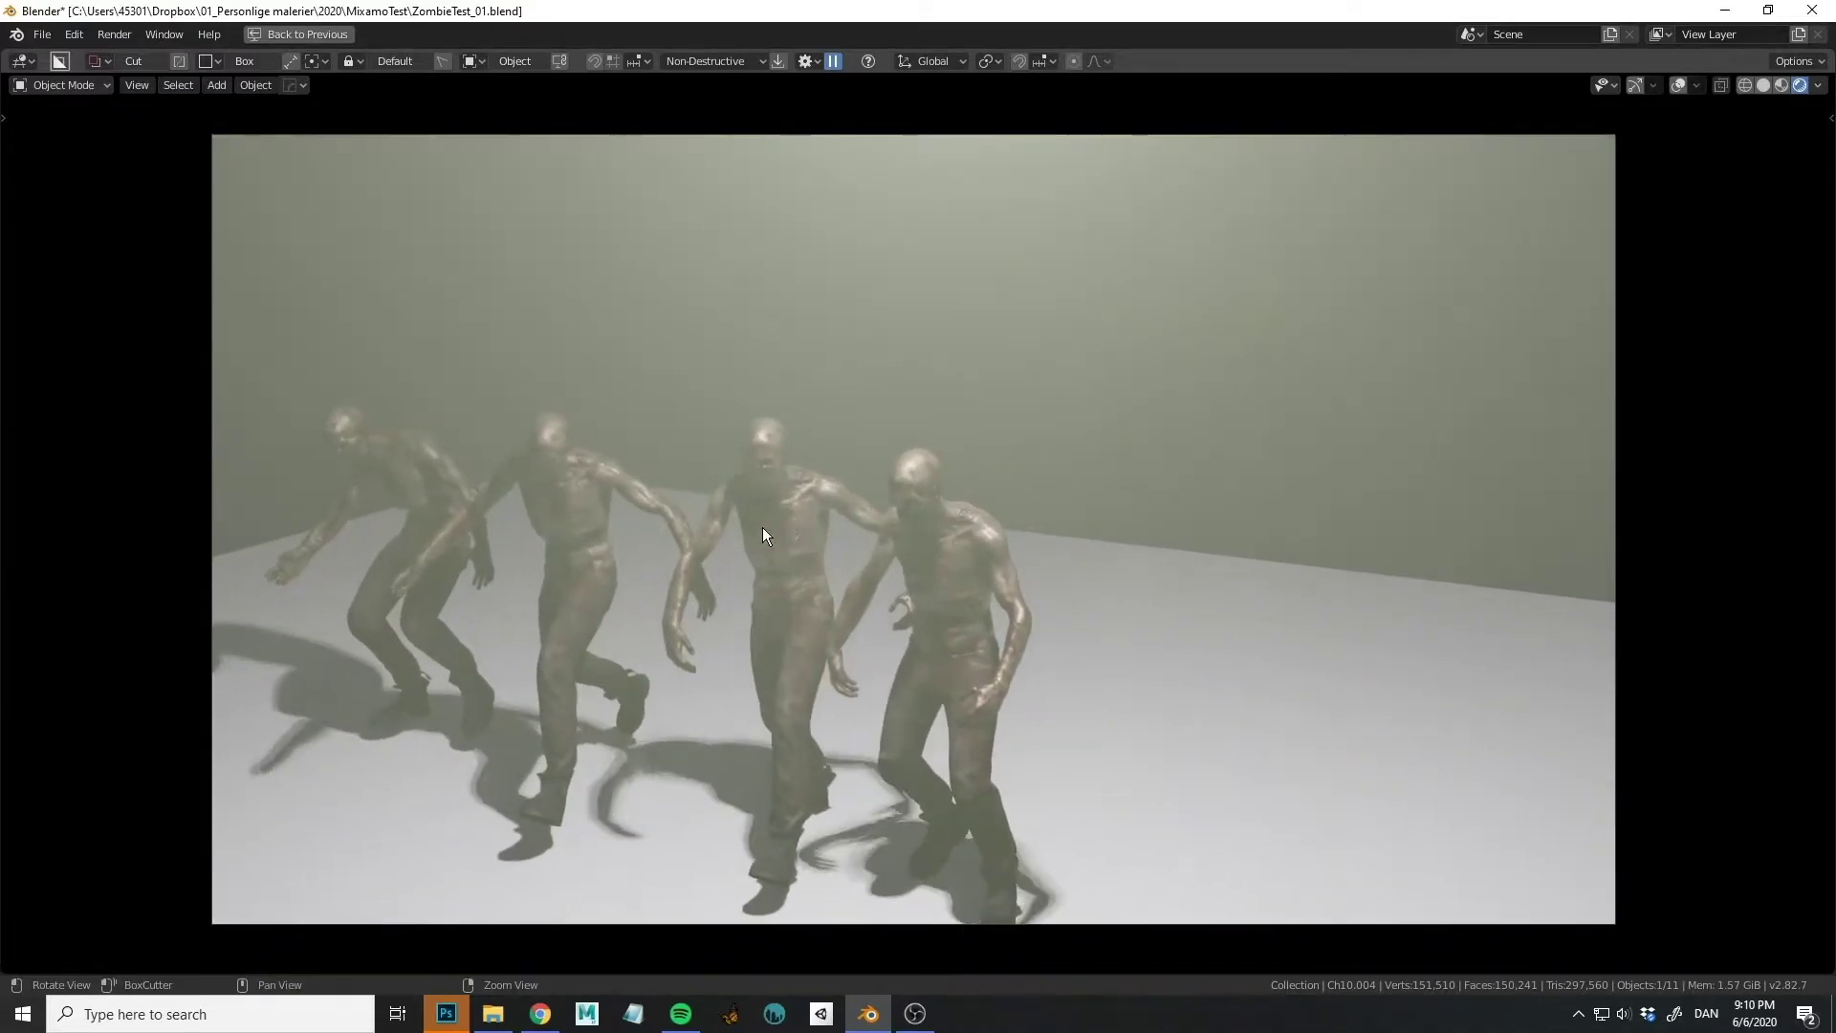
middle_click_drag(762, 526, 1050, 537, "shift")
scroll(922, 478, "up", 1)
scroll(932, 508, "down", 1)
middle_click_drag(932, 508, 1031, 502, "shift")
left_click_drag(1031, 501, 1030, 502, "alt")
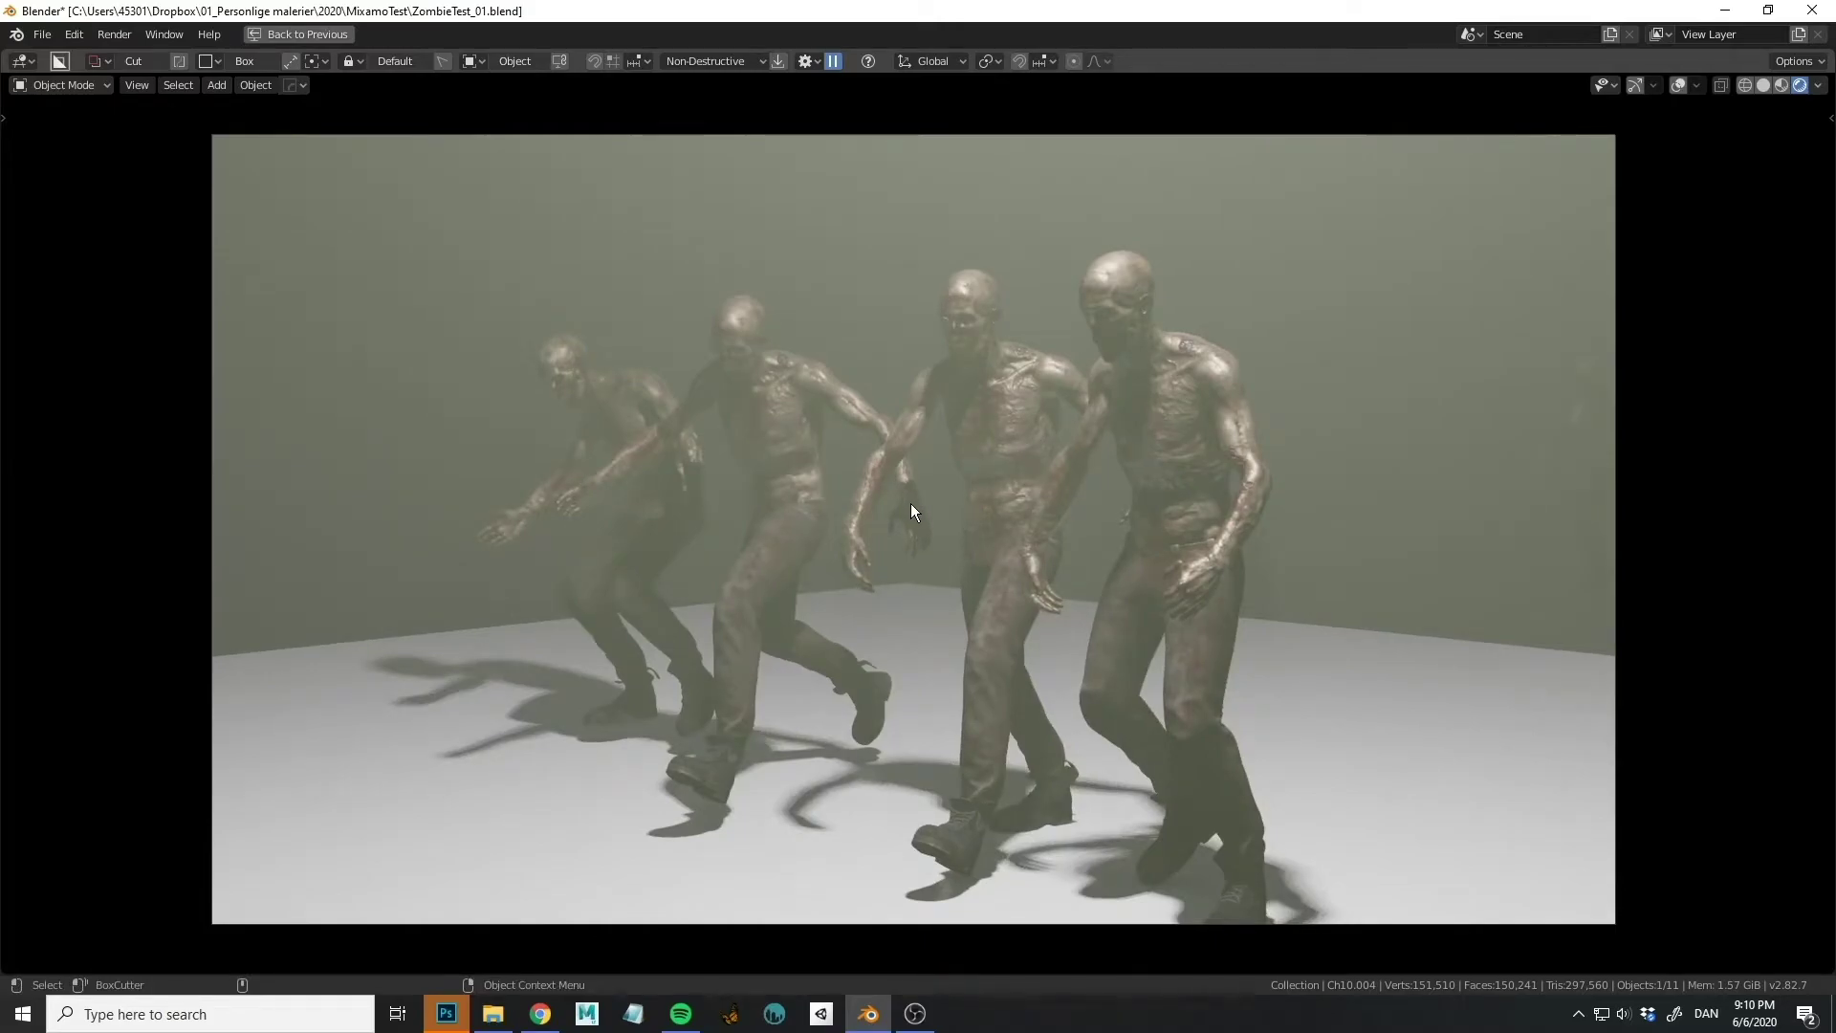
key("ctrl+space")
Scale up the ground plane so it extends well beyond the zombies and fills the camera background.
left_click(1155, 541)
key("s")
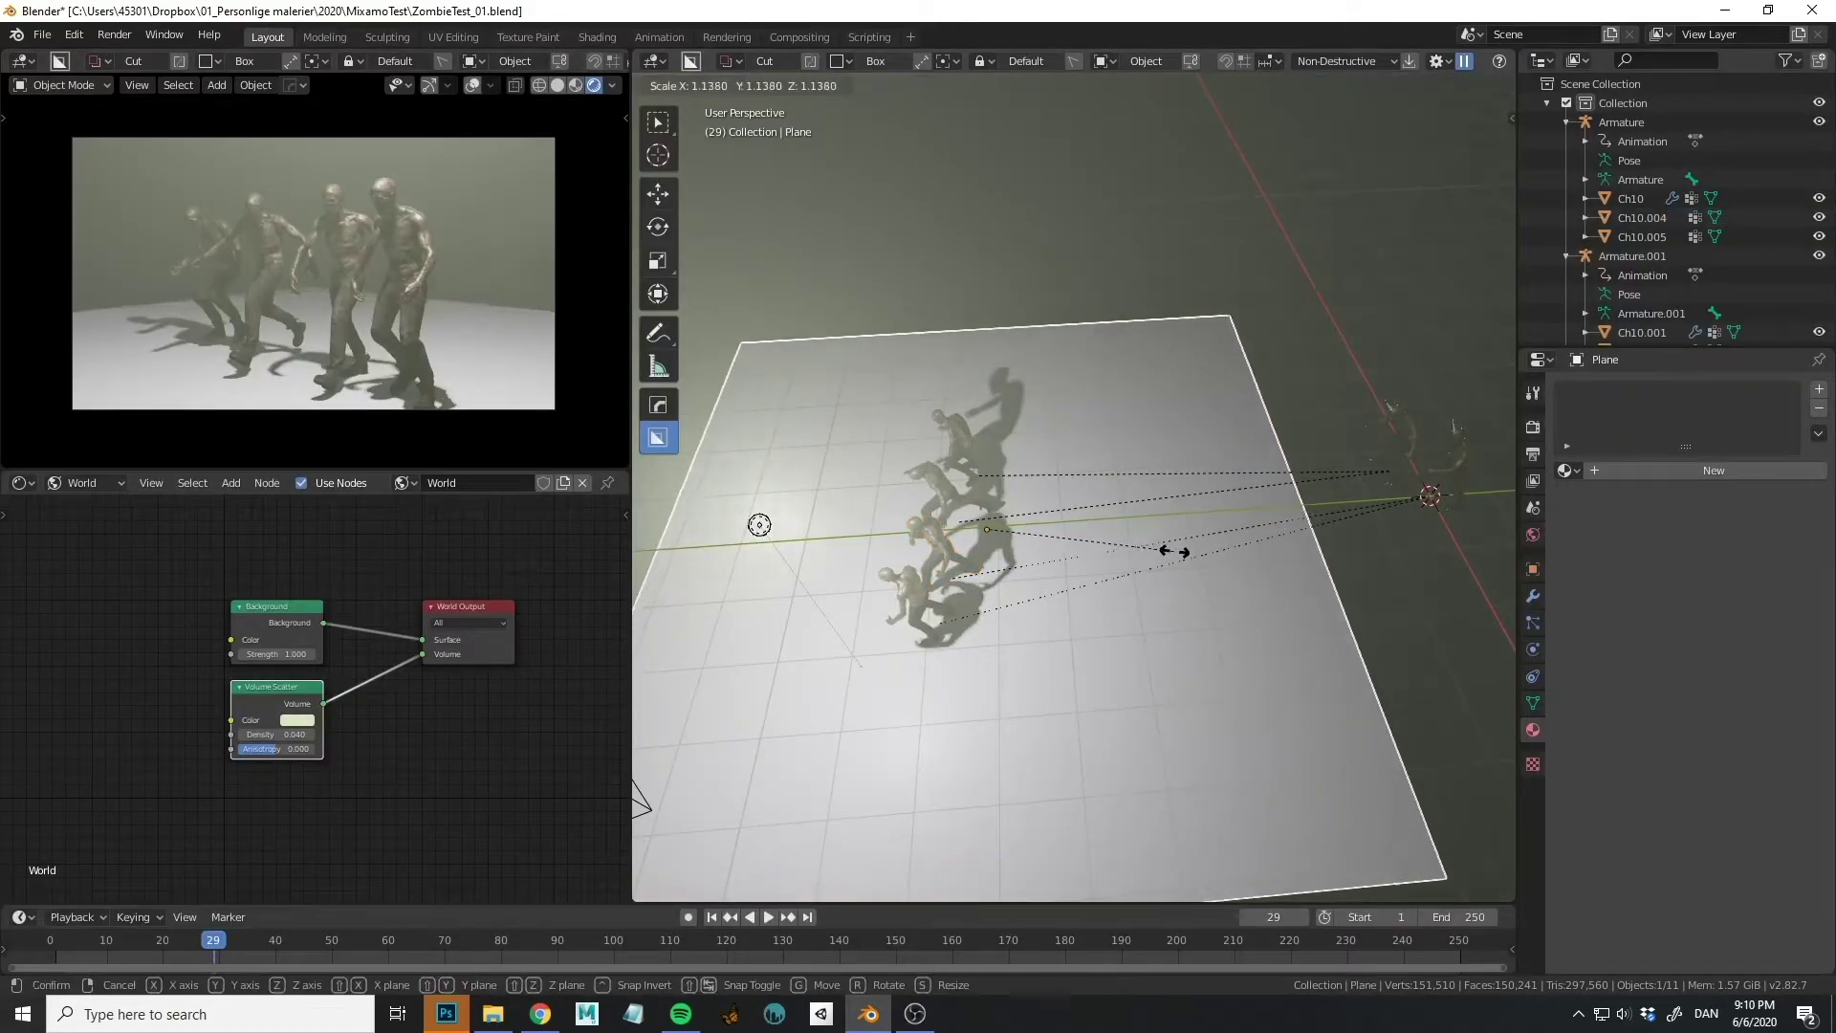
left_click(1304, 533)
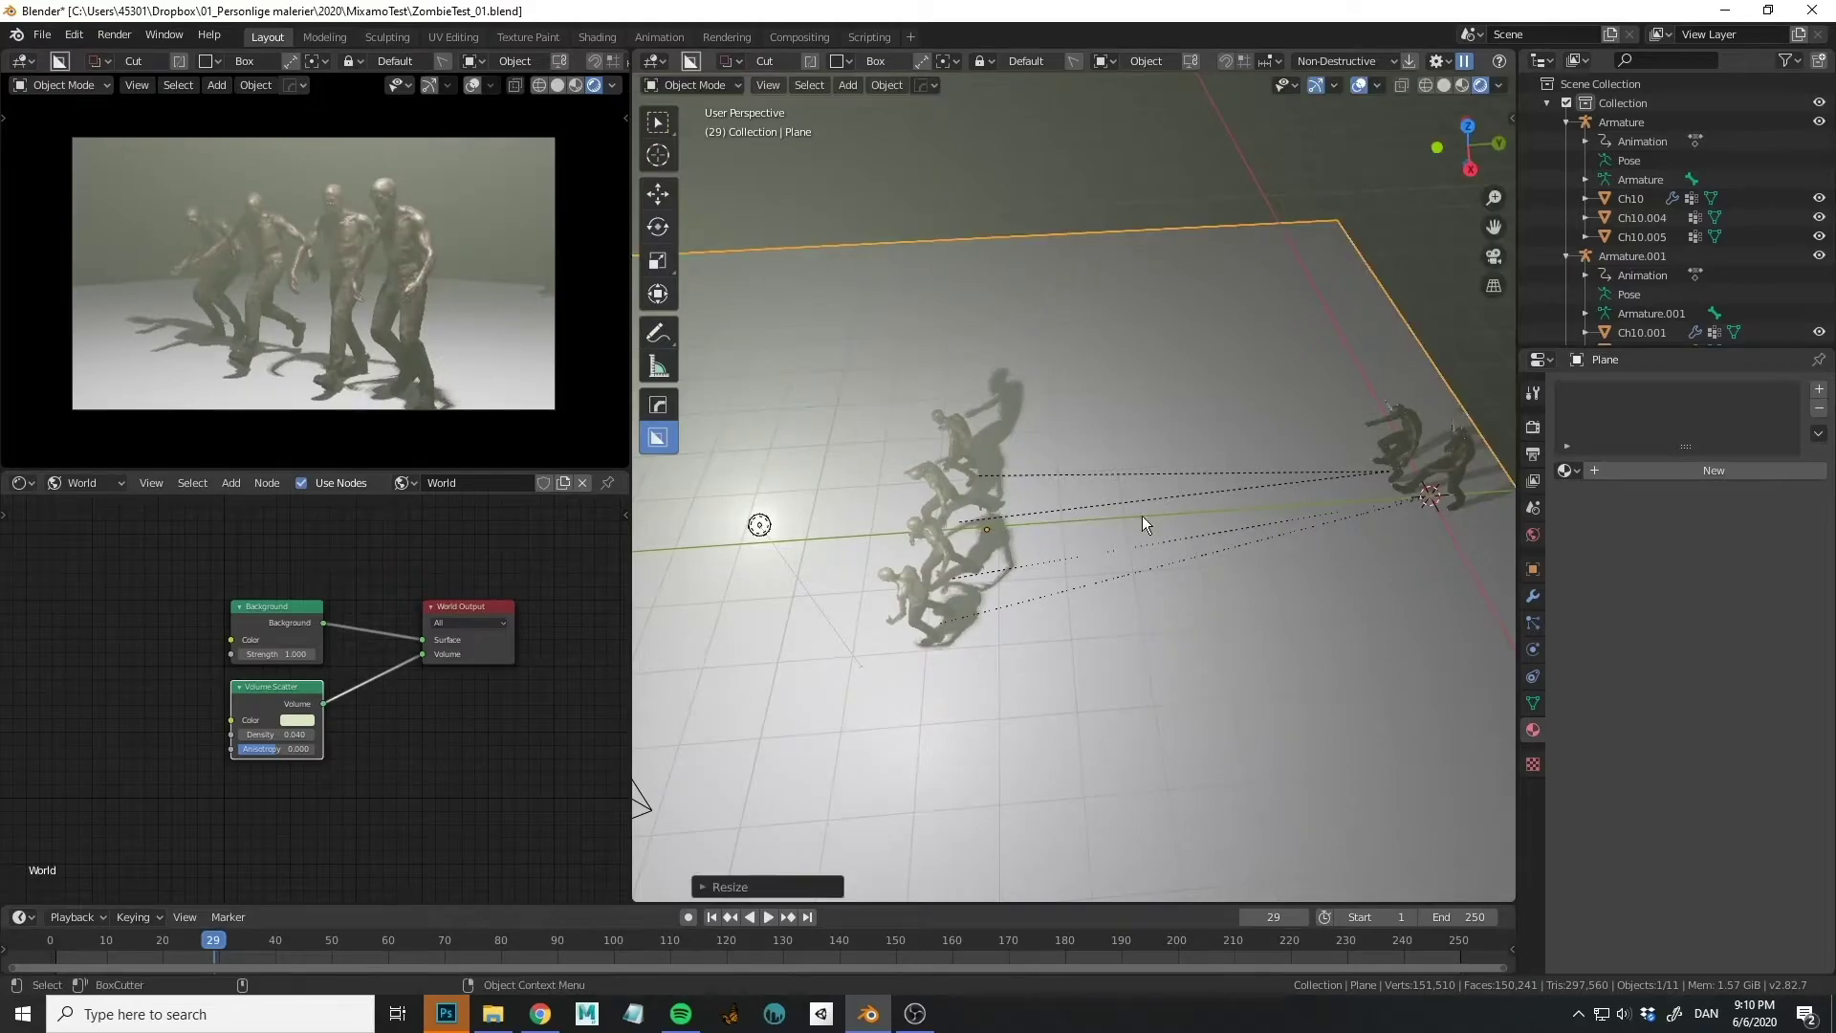
Add a new material to the ground plane and darken its base color to a mid gray.
middle_click_drag(1094, 513, 1154, 511, "shift")
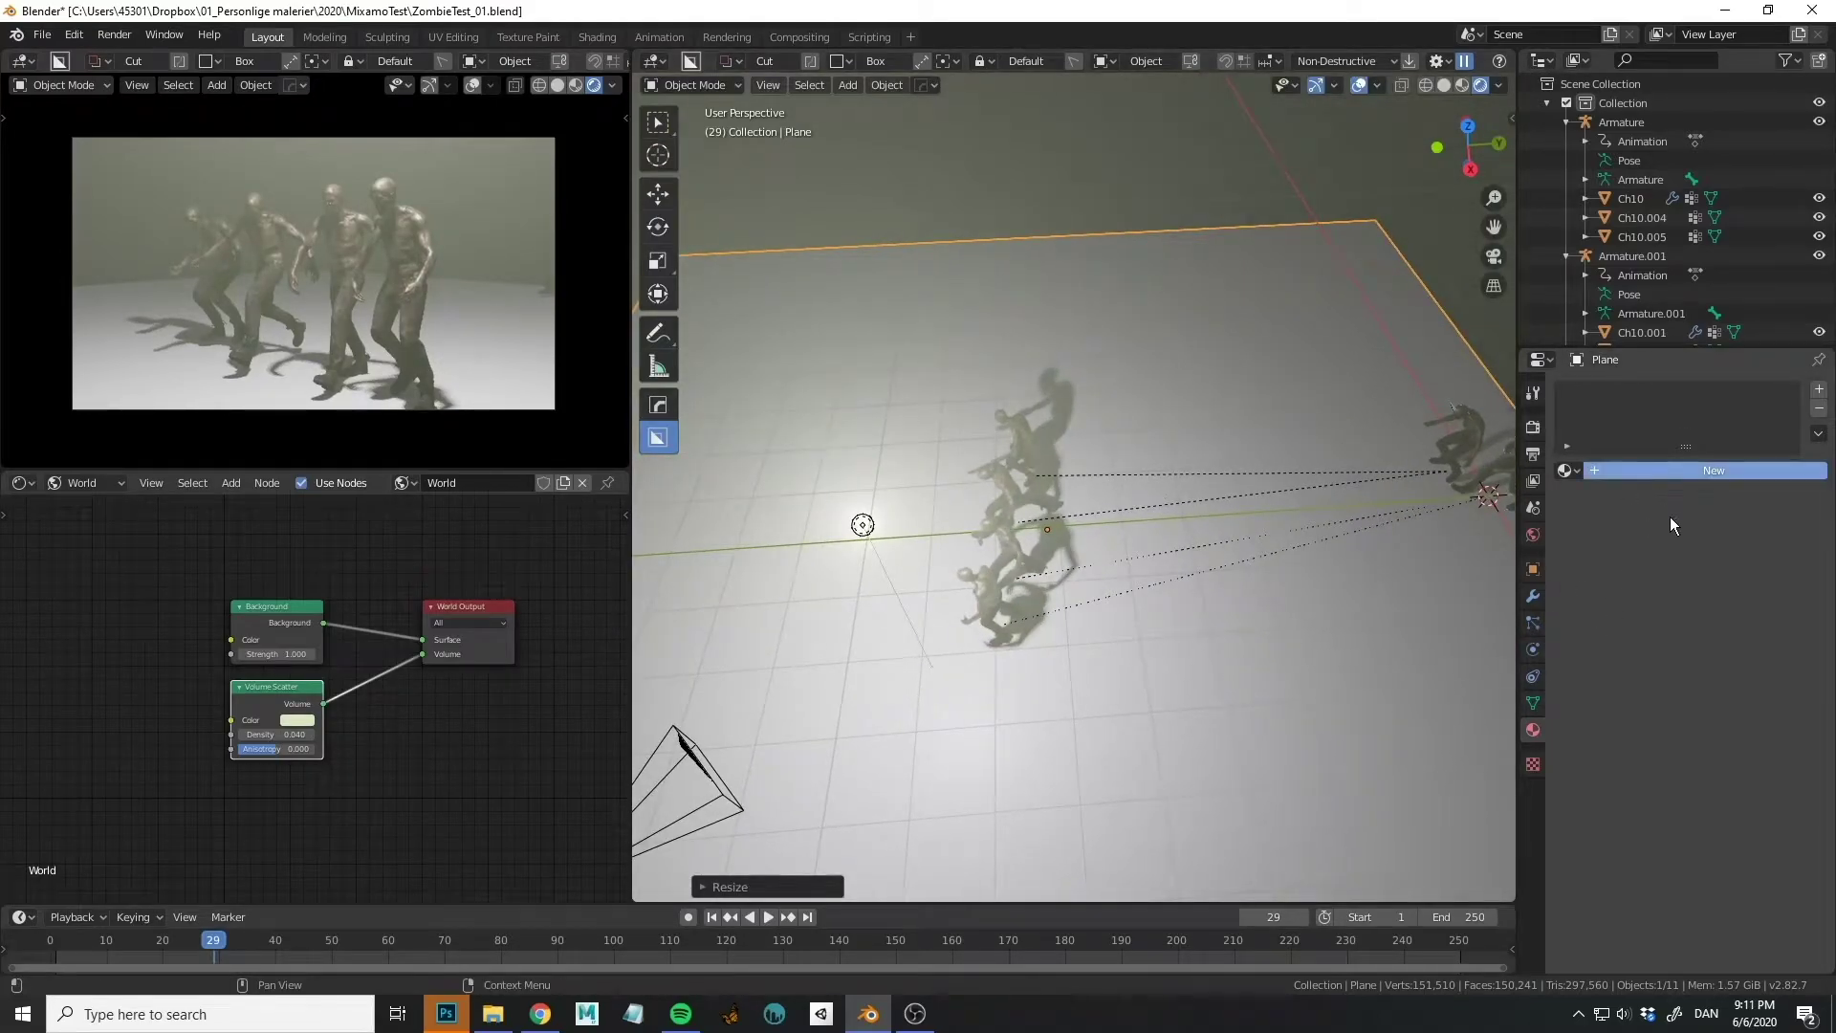
left_click(1689, 471)
left_click(1735, 664)
left_click_drag(1794, 421, 1795, 450)
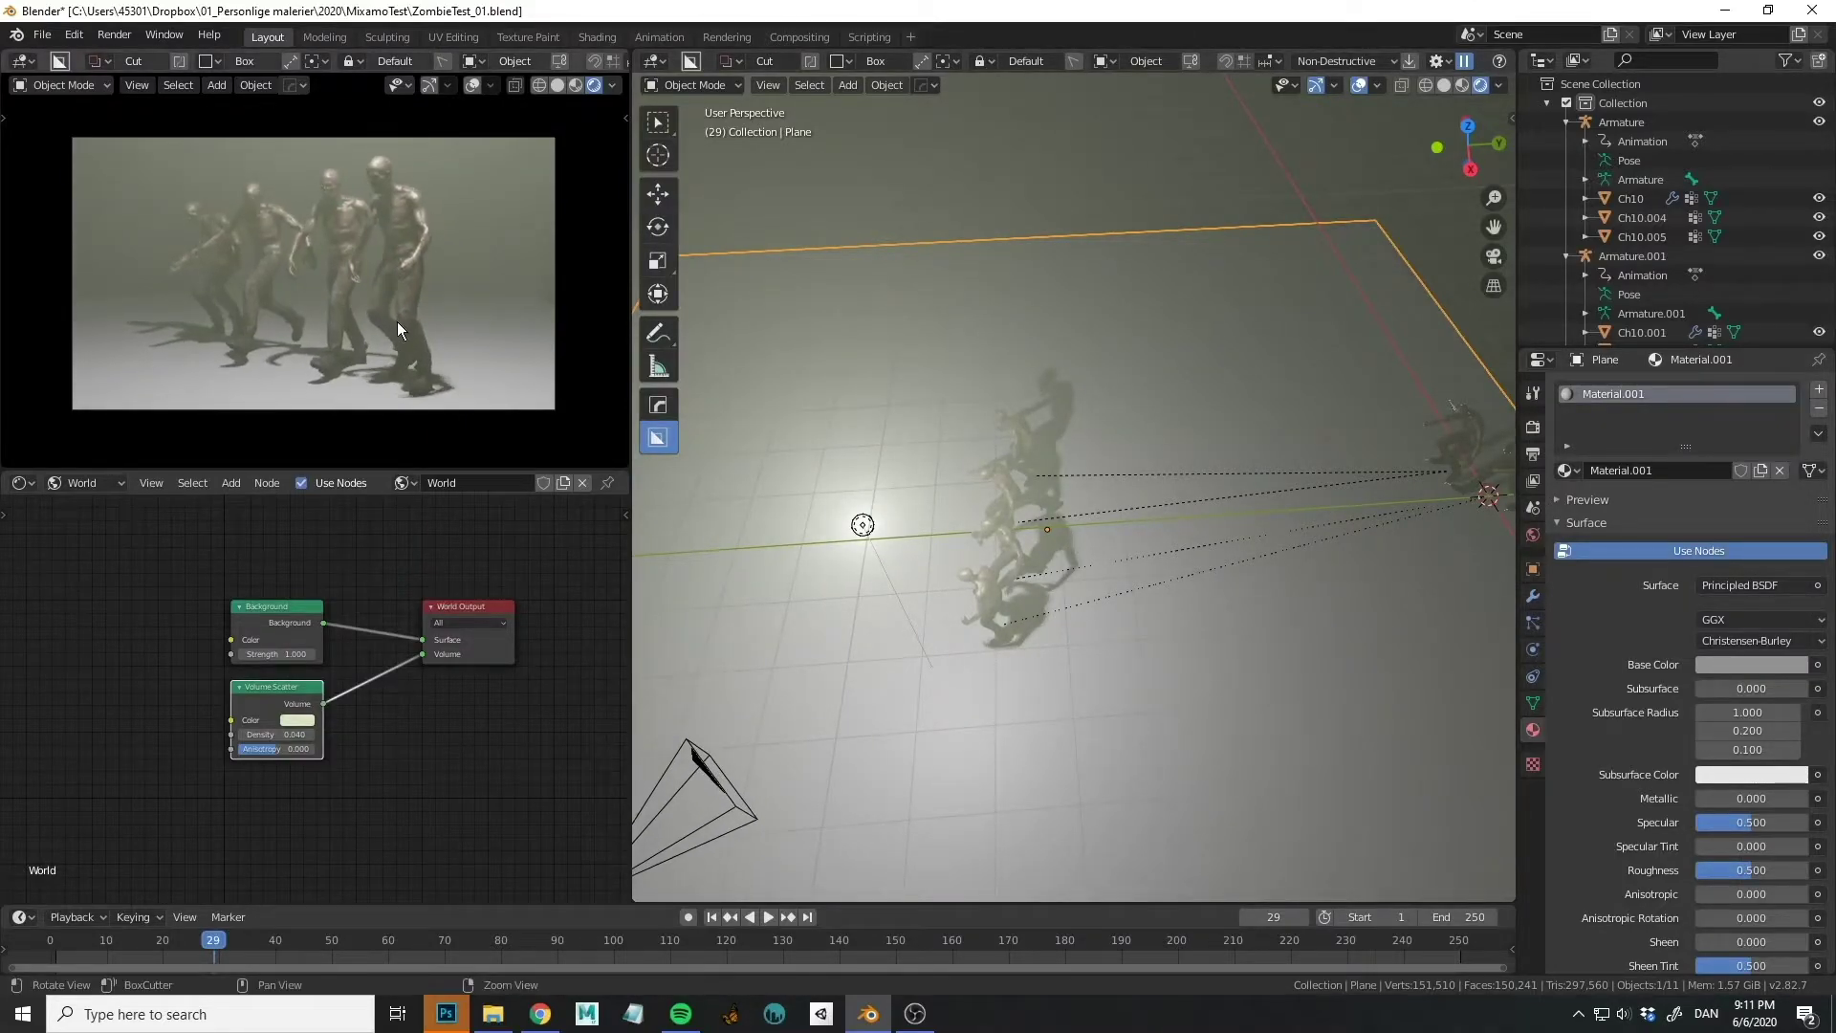
Lower the camera angle and move the camera in for a tighter shot of the four zombies.
left_click_drag(398, 323, 400, 305, "alt")
right_click_drag(400, 305, 427, 310, "alt")
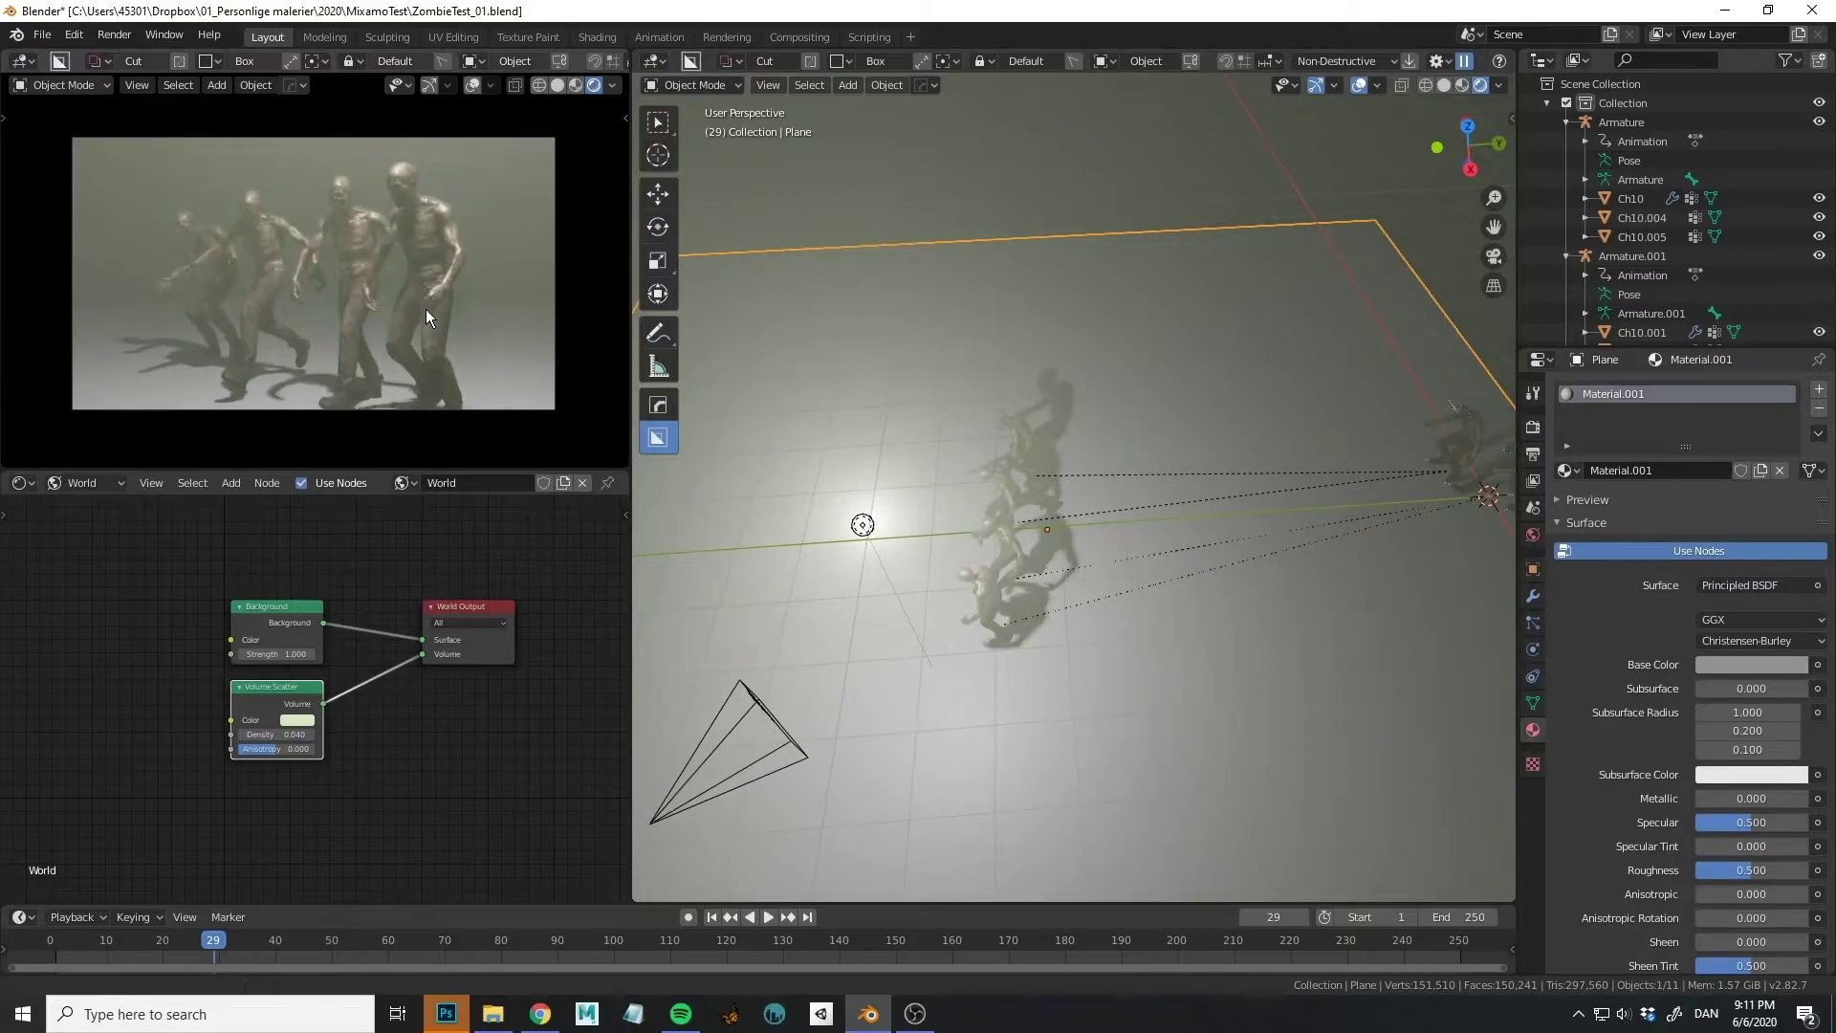
scroll(409, 292, "up", 3)
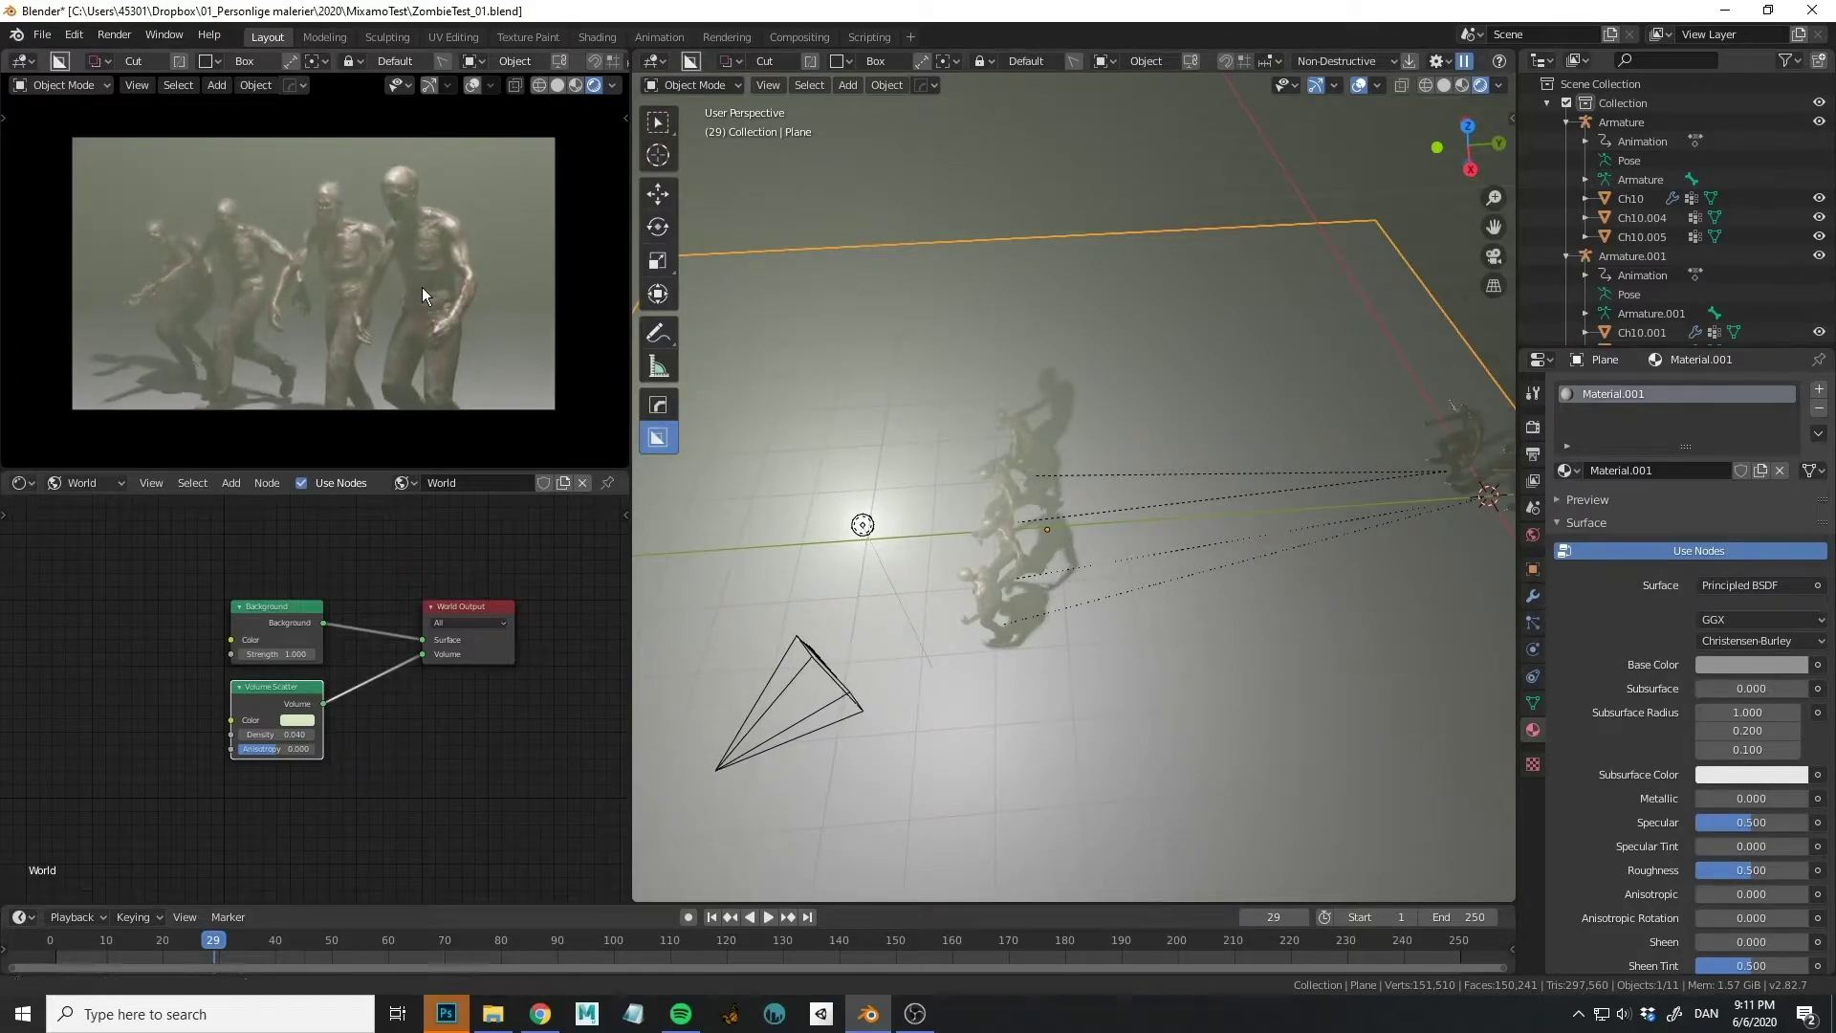
Switch the large viewport to Solid shading and show the zombies from directly above.
key("z")
left_click(1012, 561)
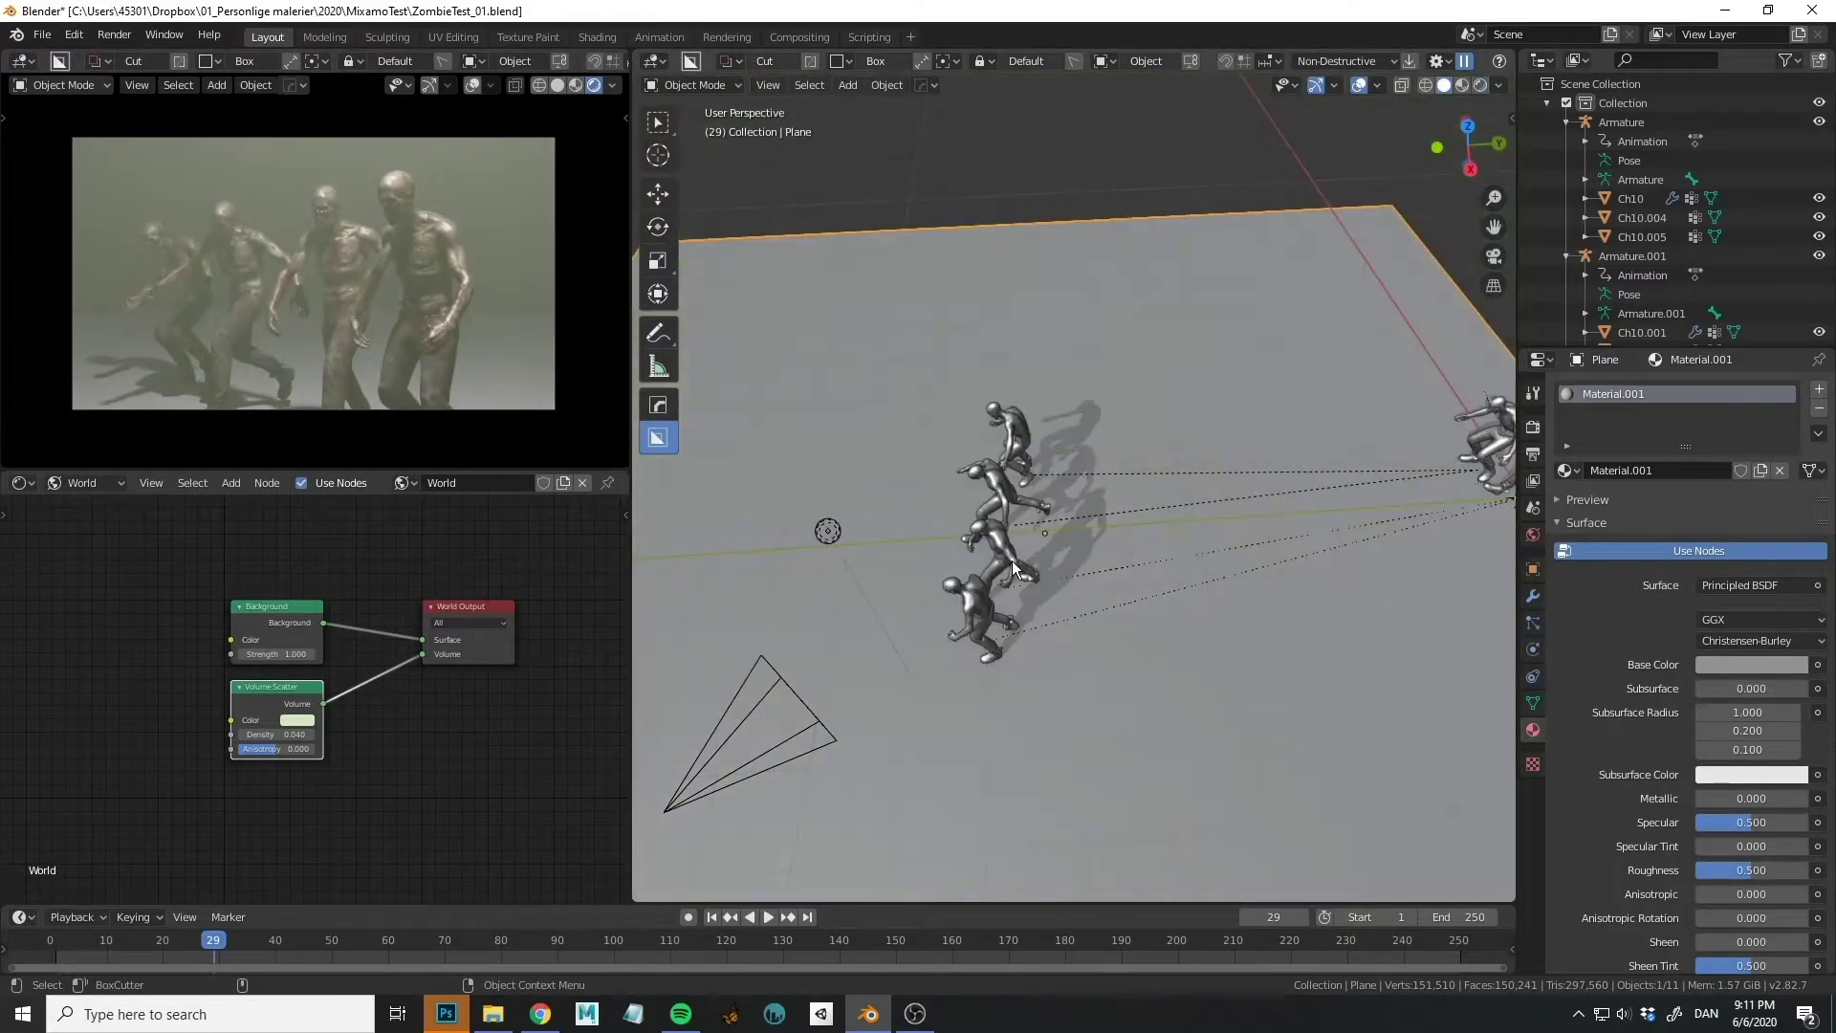
middle_click_drag(1012, 560, 1041, 470)
key("KP_7")
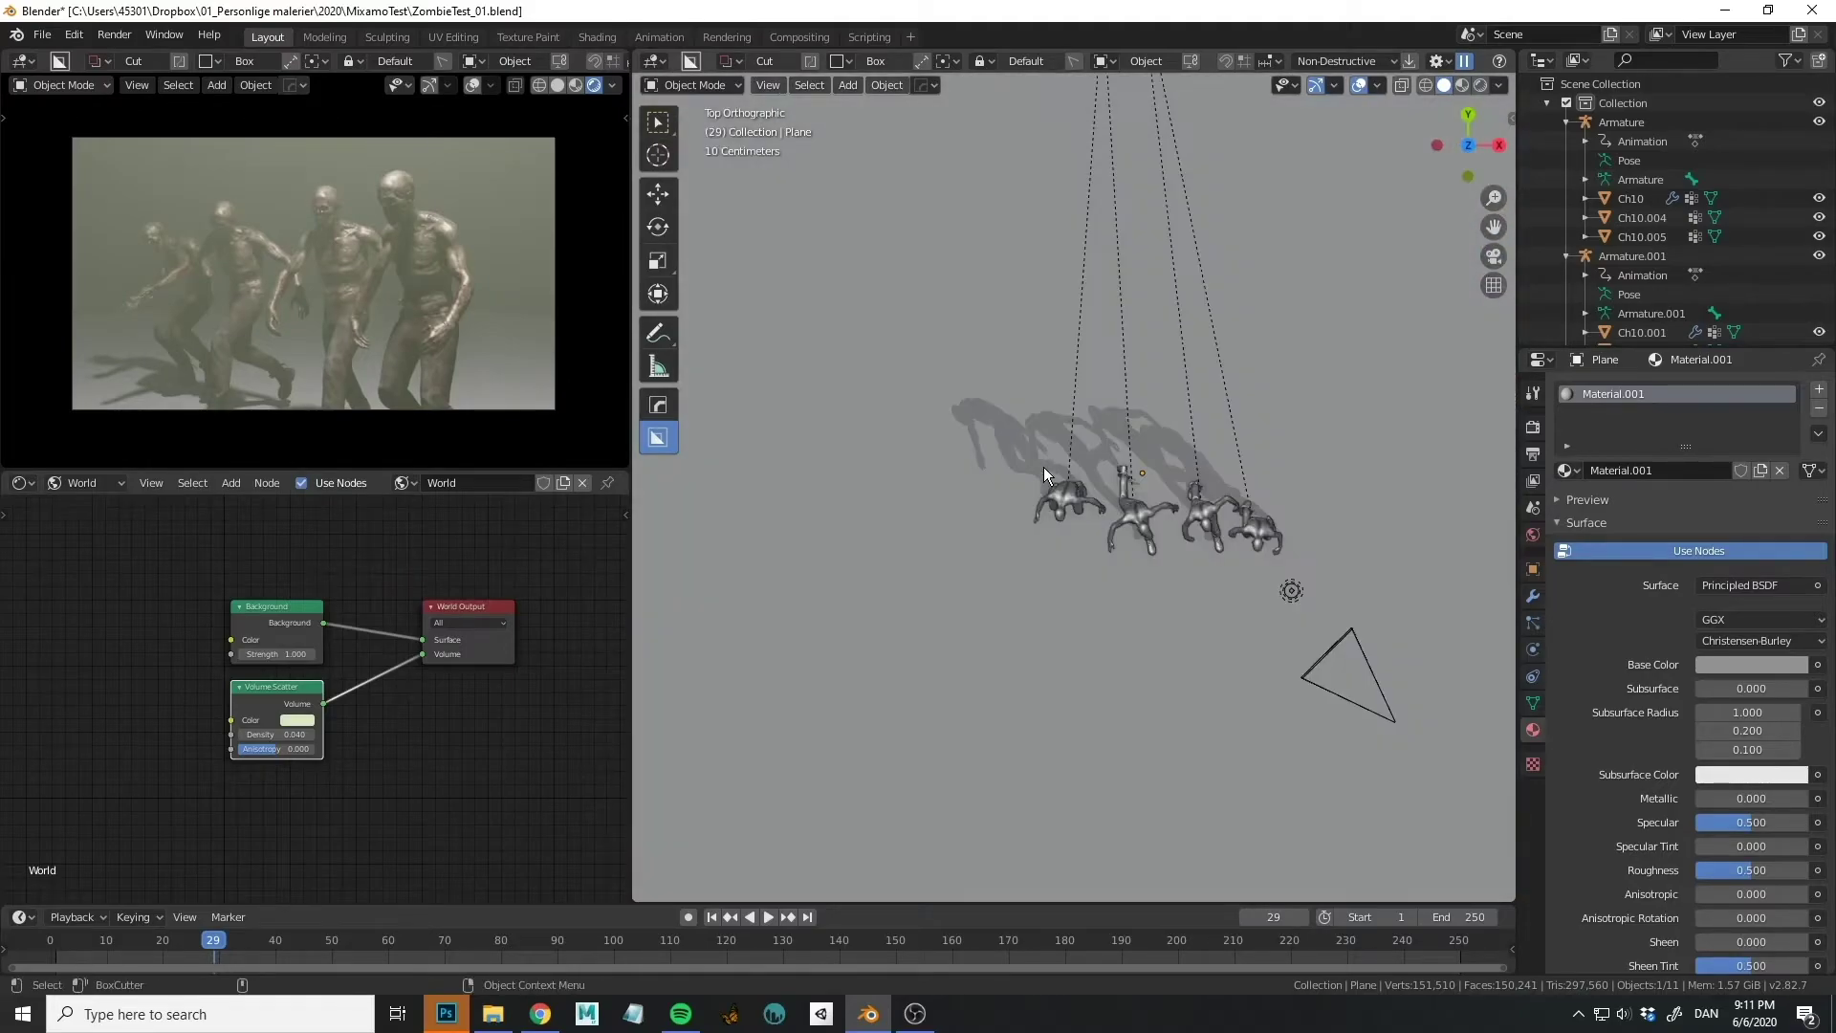
scroll(1118, 479, "up", 4)
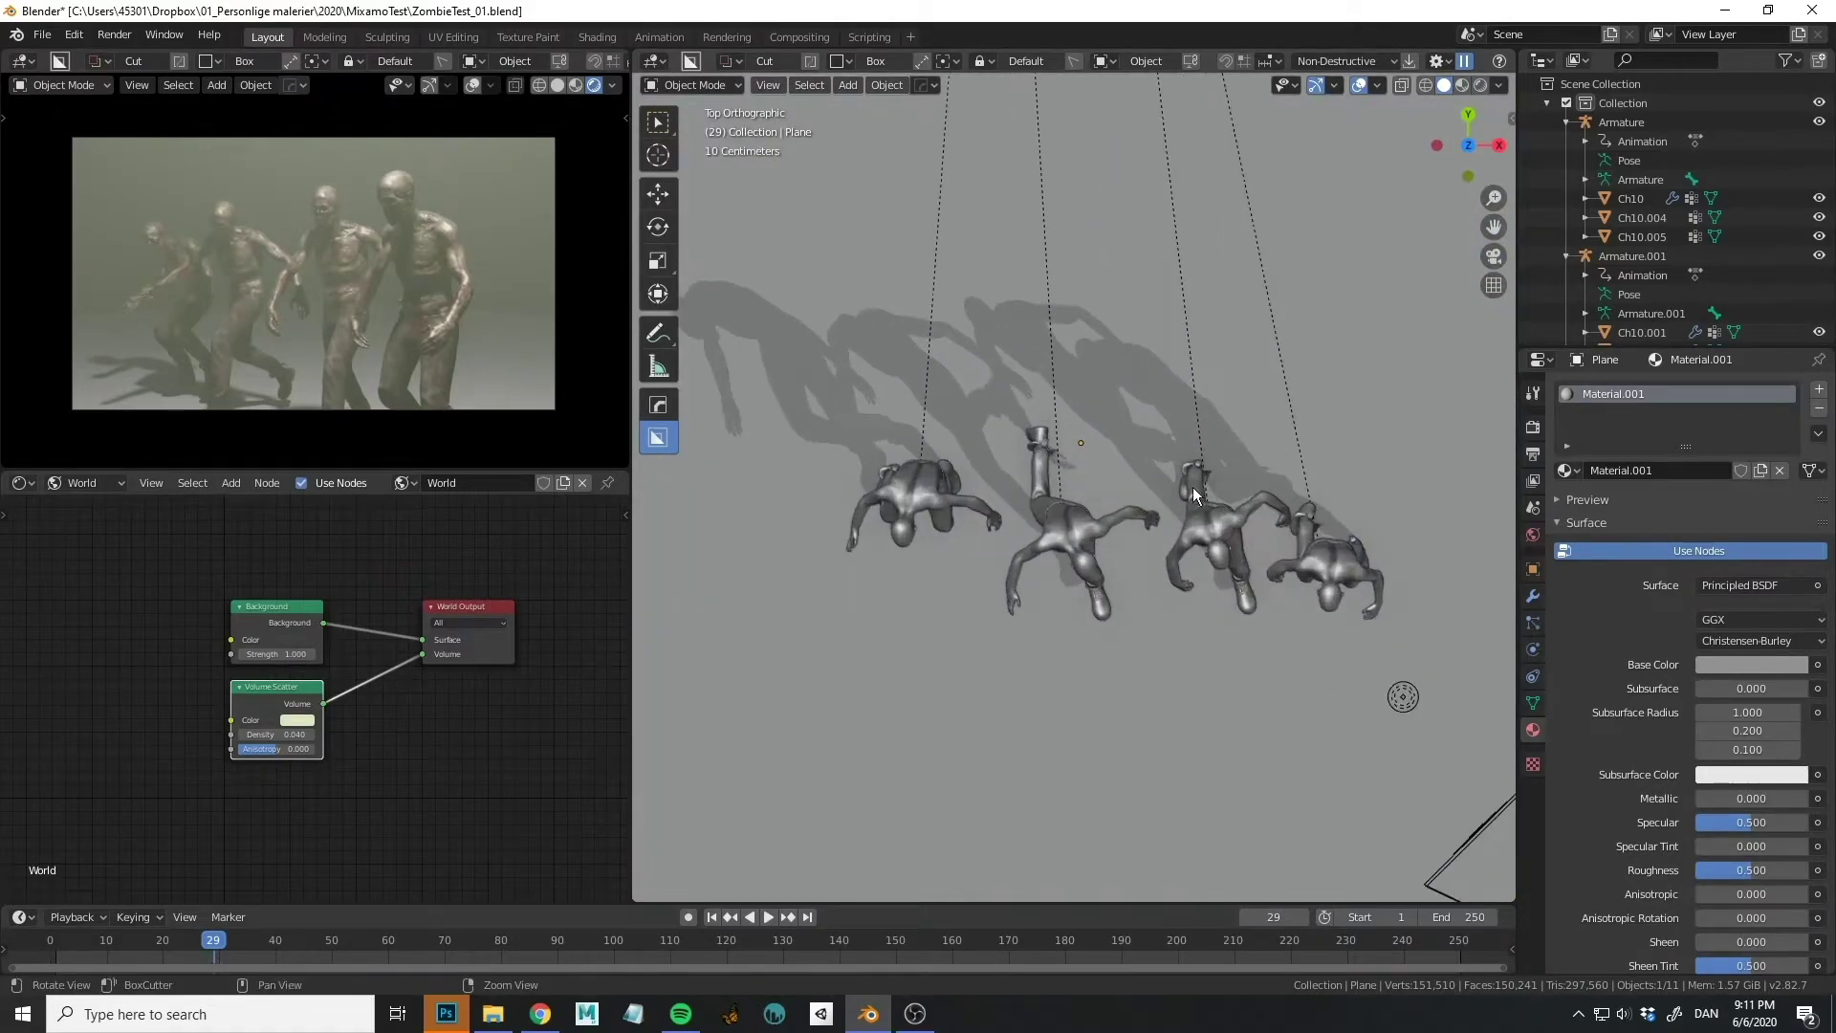
middle_click_drag(1192, 486, 1144, 467, "shift")
Move zombies Ch10.004 and Ch10.005 forward toward the camera so they break out of the row.
left_click(1198, 503)
key("g")
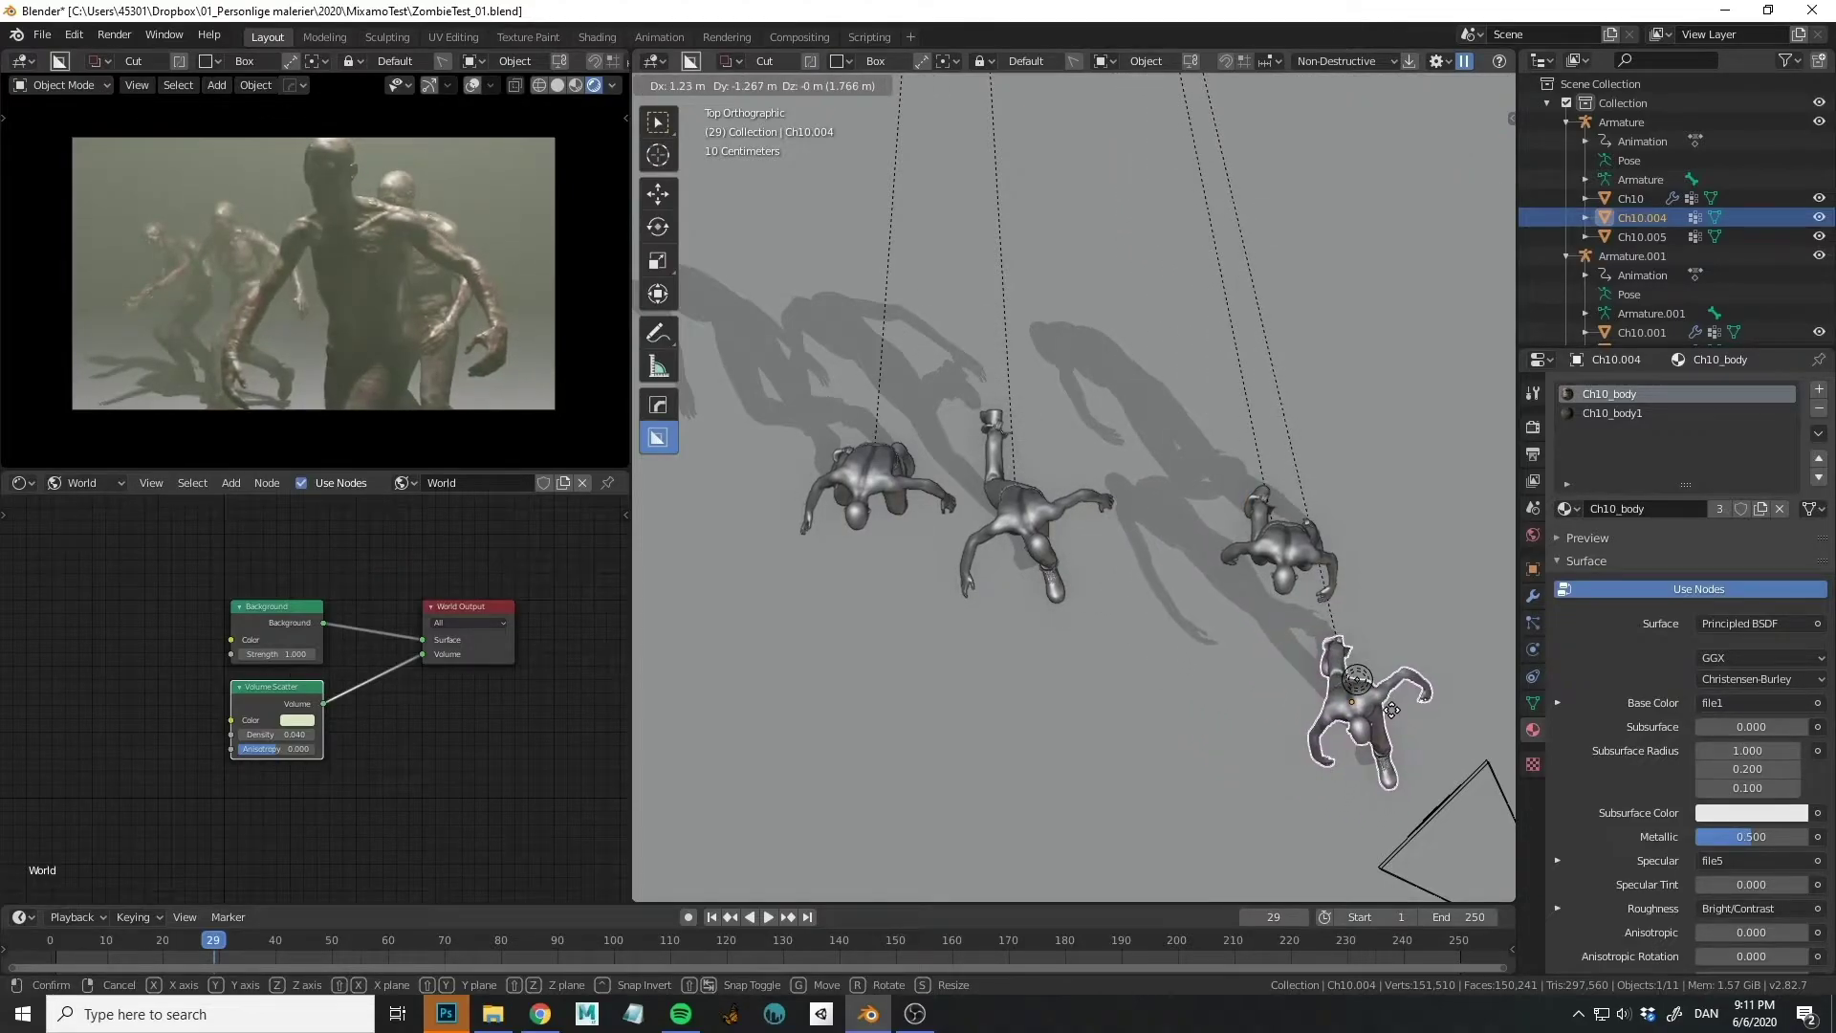
left_click(1392, 709)
middle_click_drag(1360, 640, 1186, 509, "shift")
left_click(1204, 532)
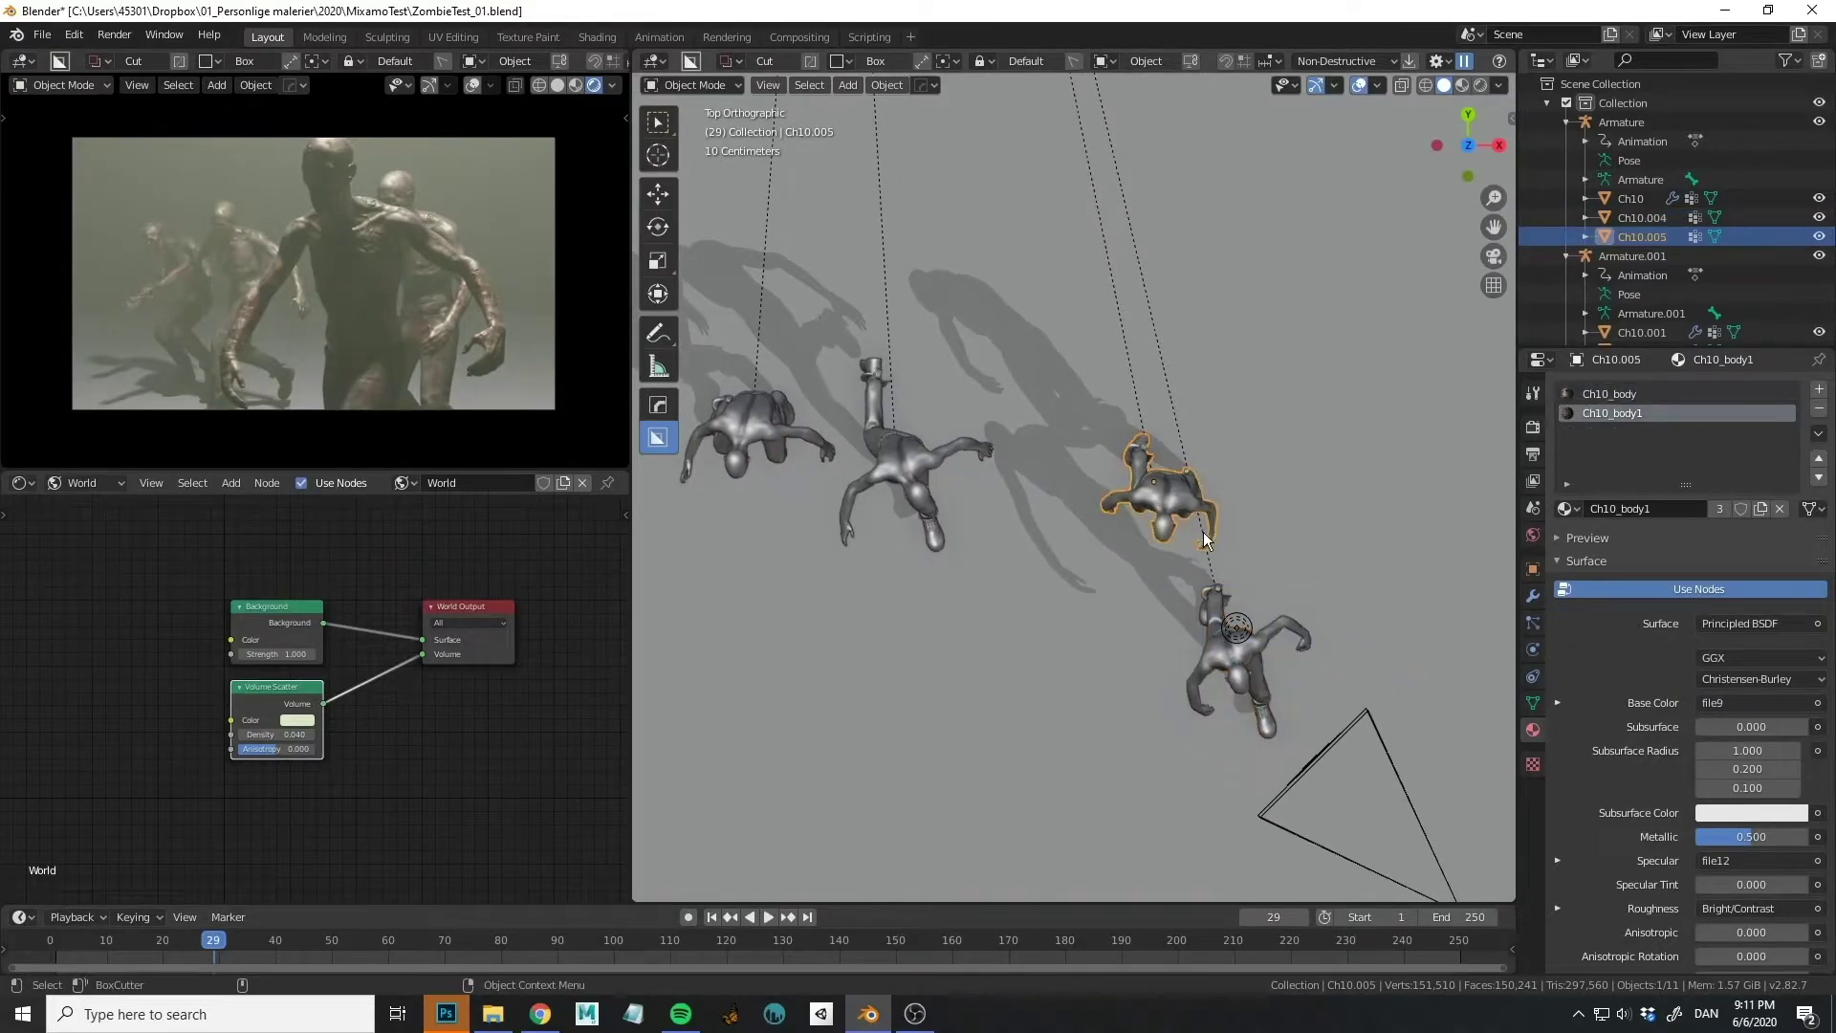
key("g")
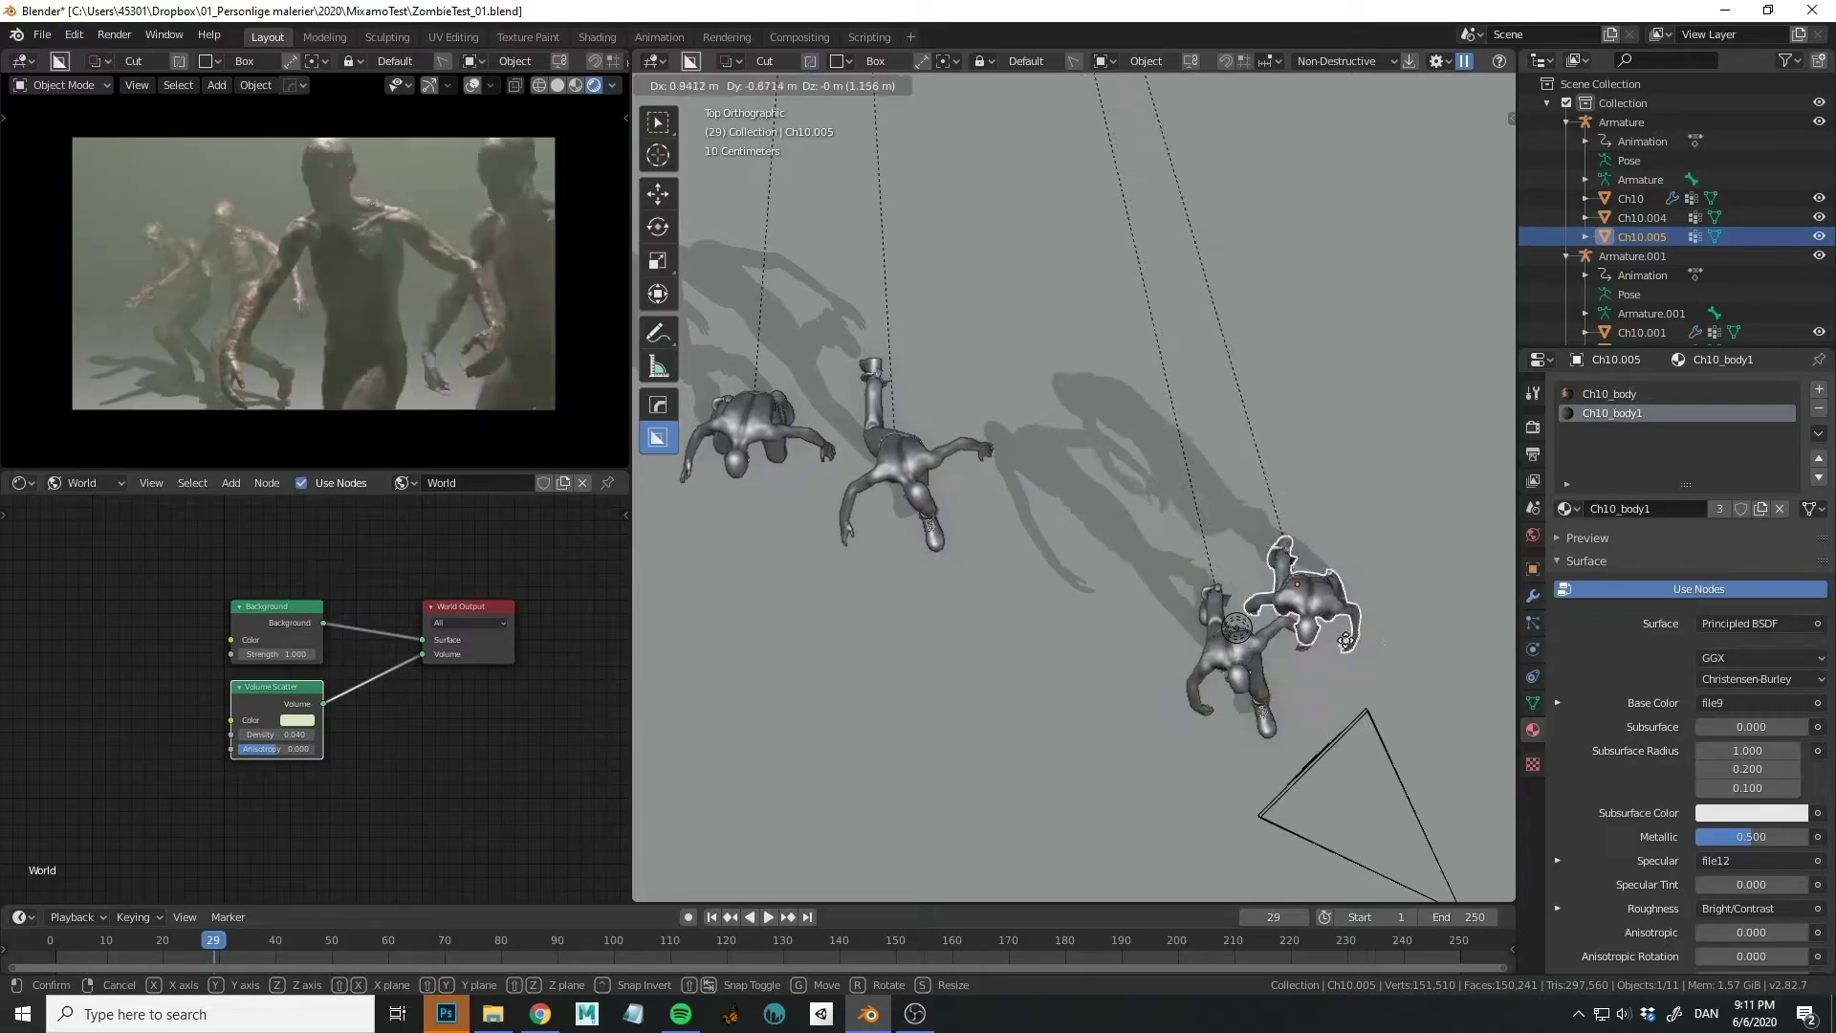
left_click(1272, 642)
Move Ch10.004 back away from the light and nudge Ch10.005 slightly farther from the camera.
left_click(1251, 679)
key("g")
left_click(1146, 565)
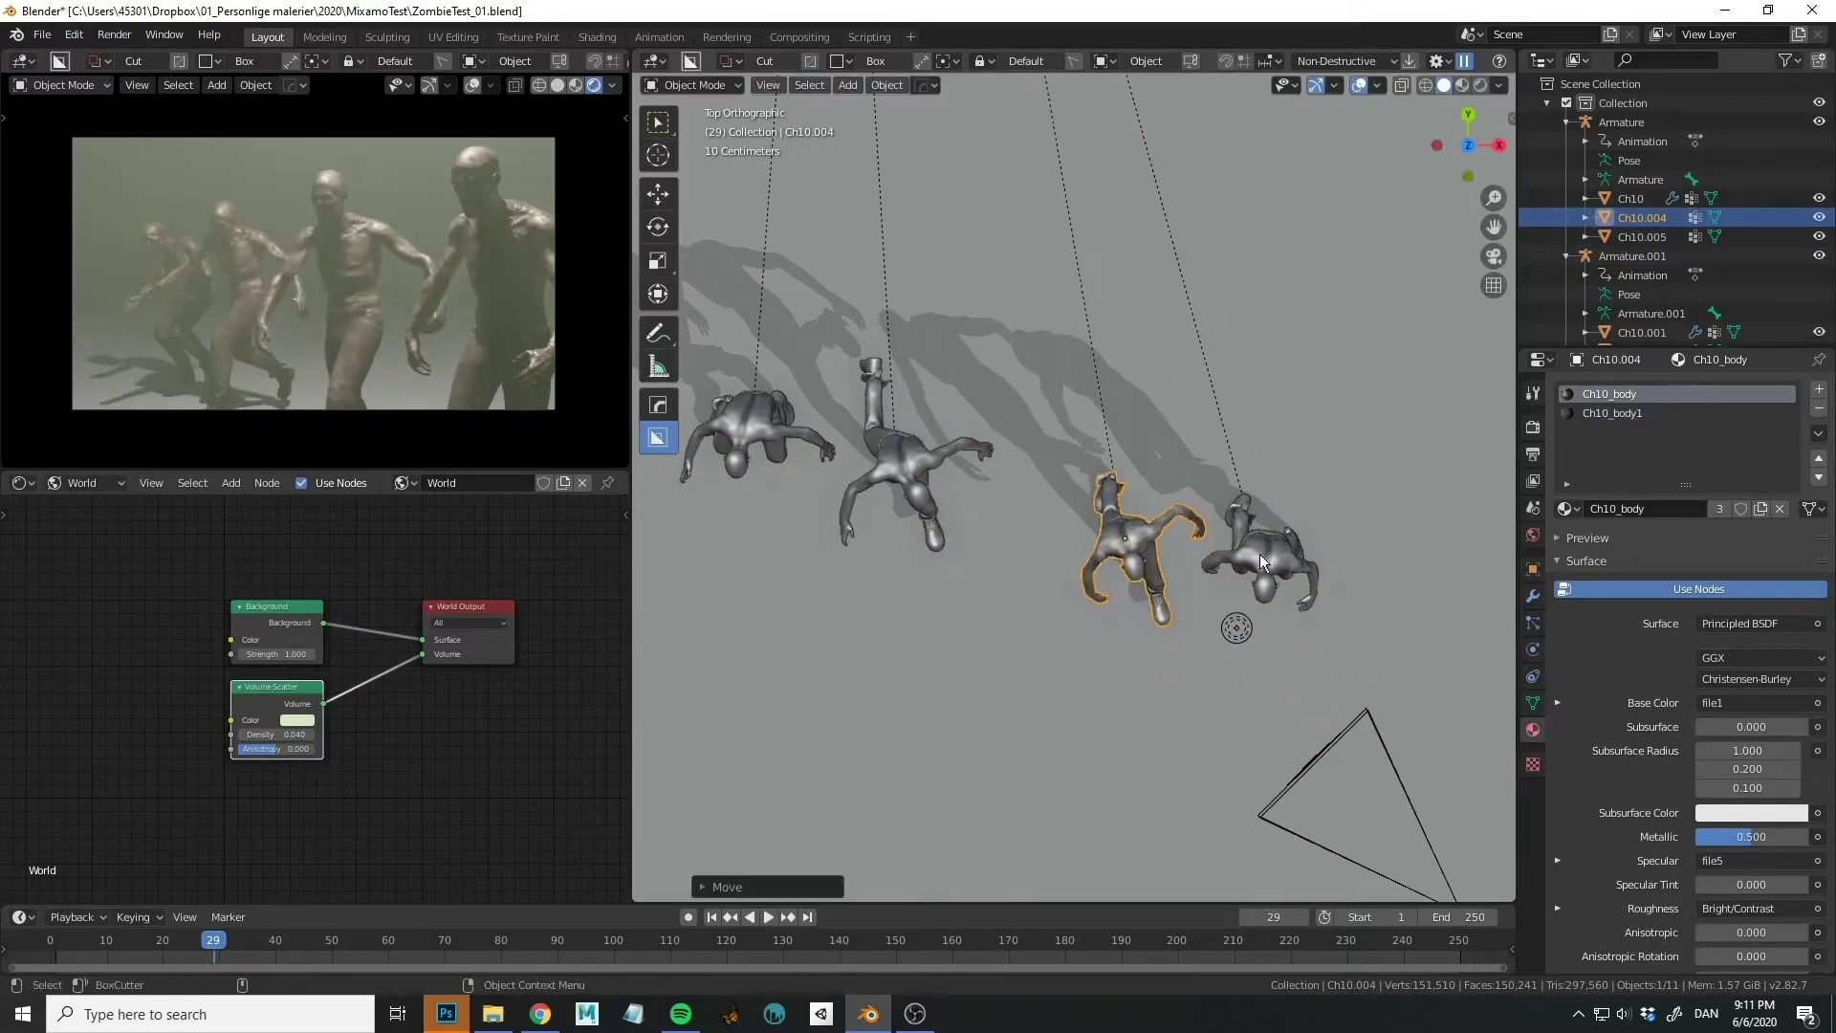
left_click(1271, 553)
key("g")
left_click(1263, 521)
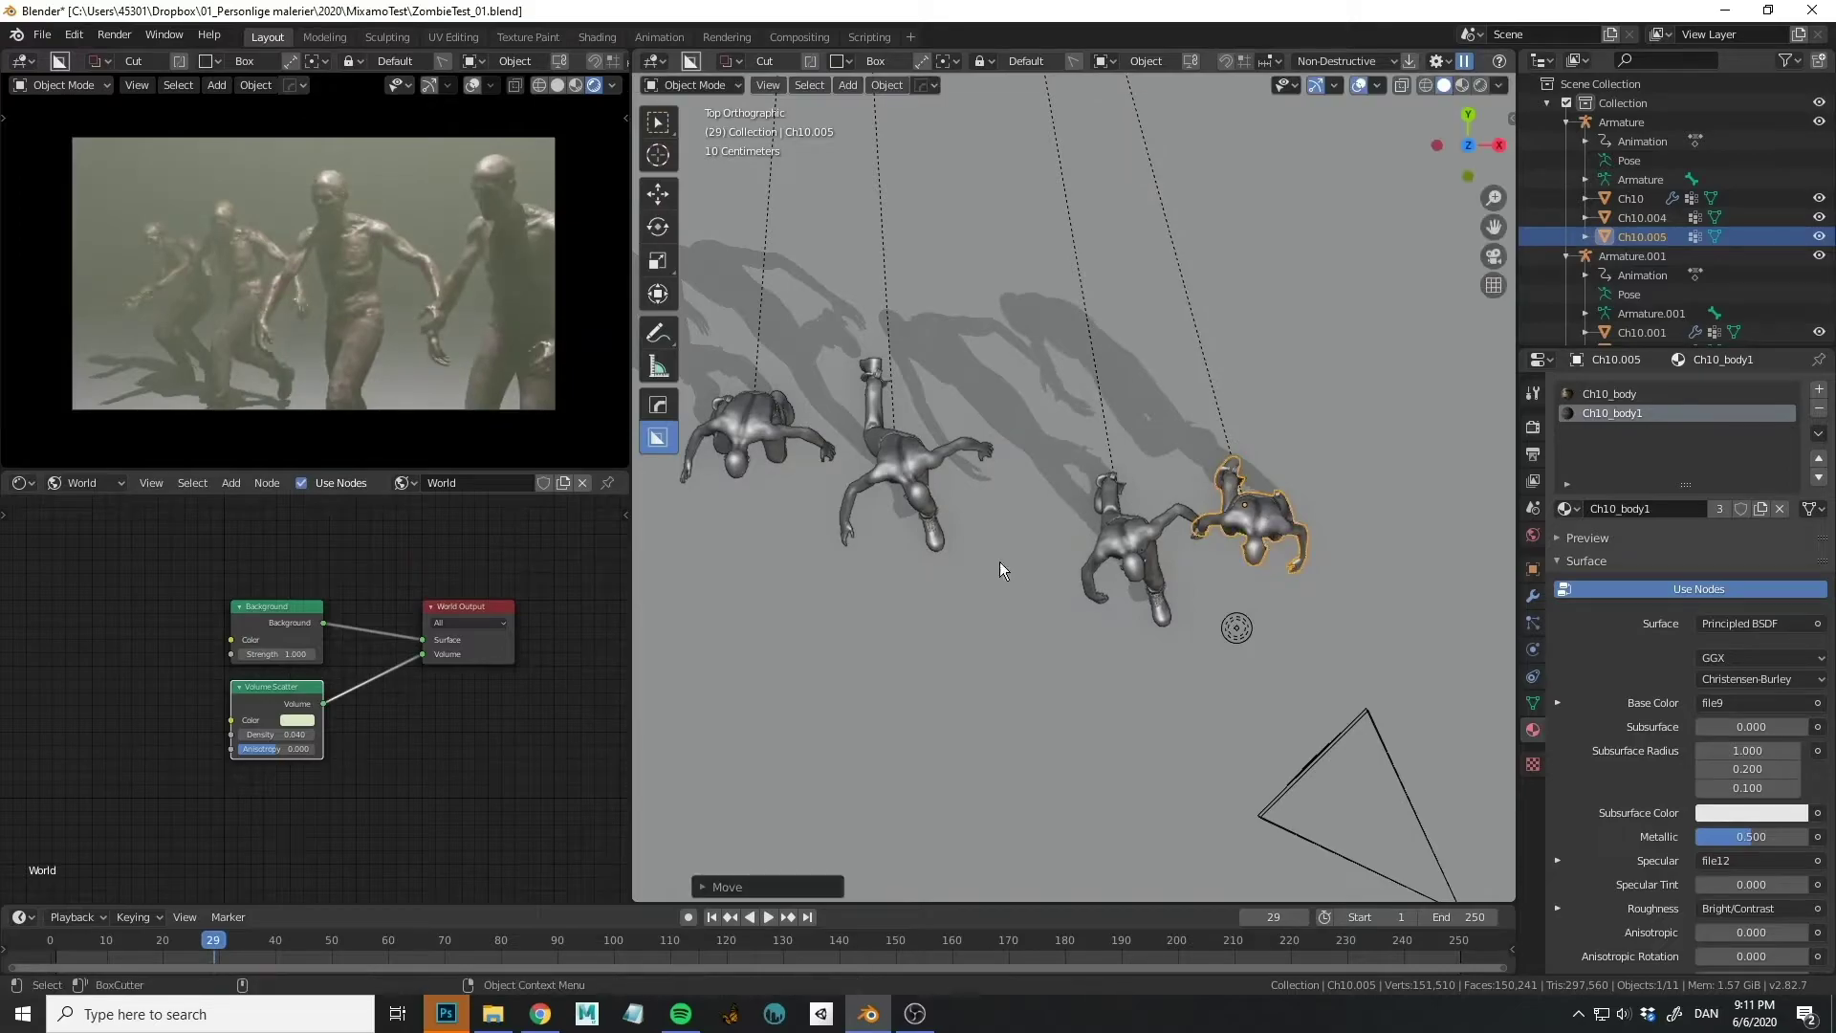
Move Ch10.003 forward near the camera and shift Ch10.002 slightly forward from its place at the row's far end.
left_click(926, 484)
key("g")
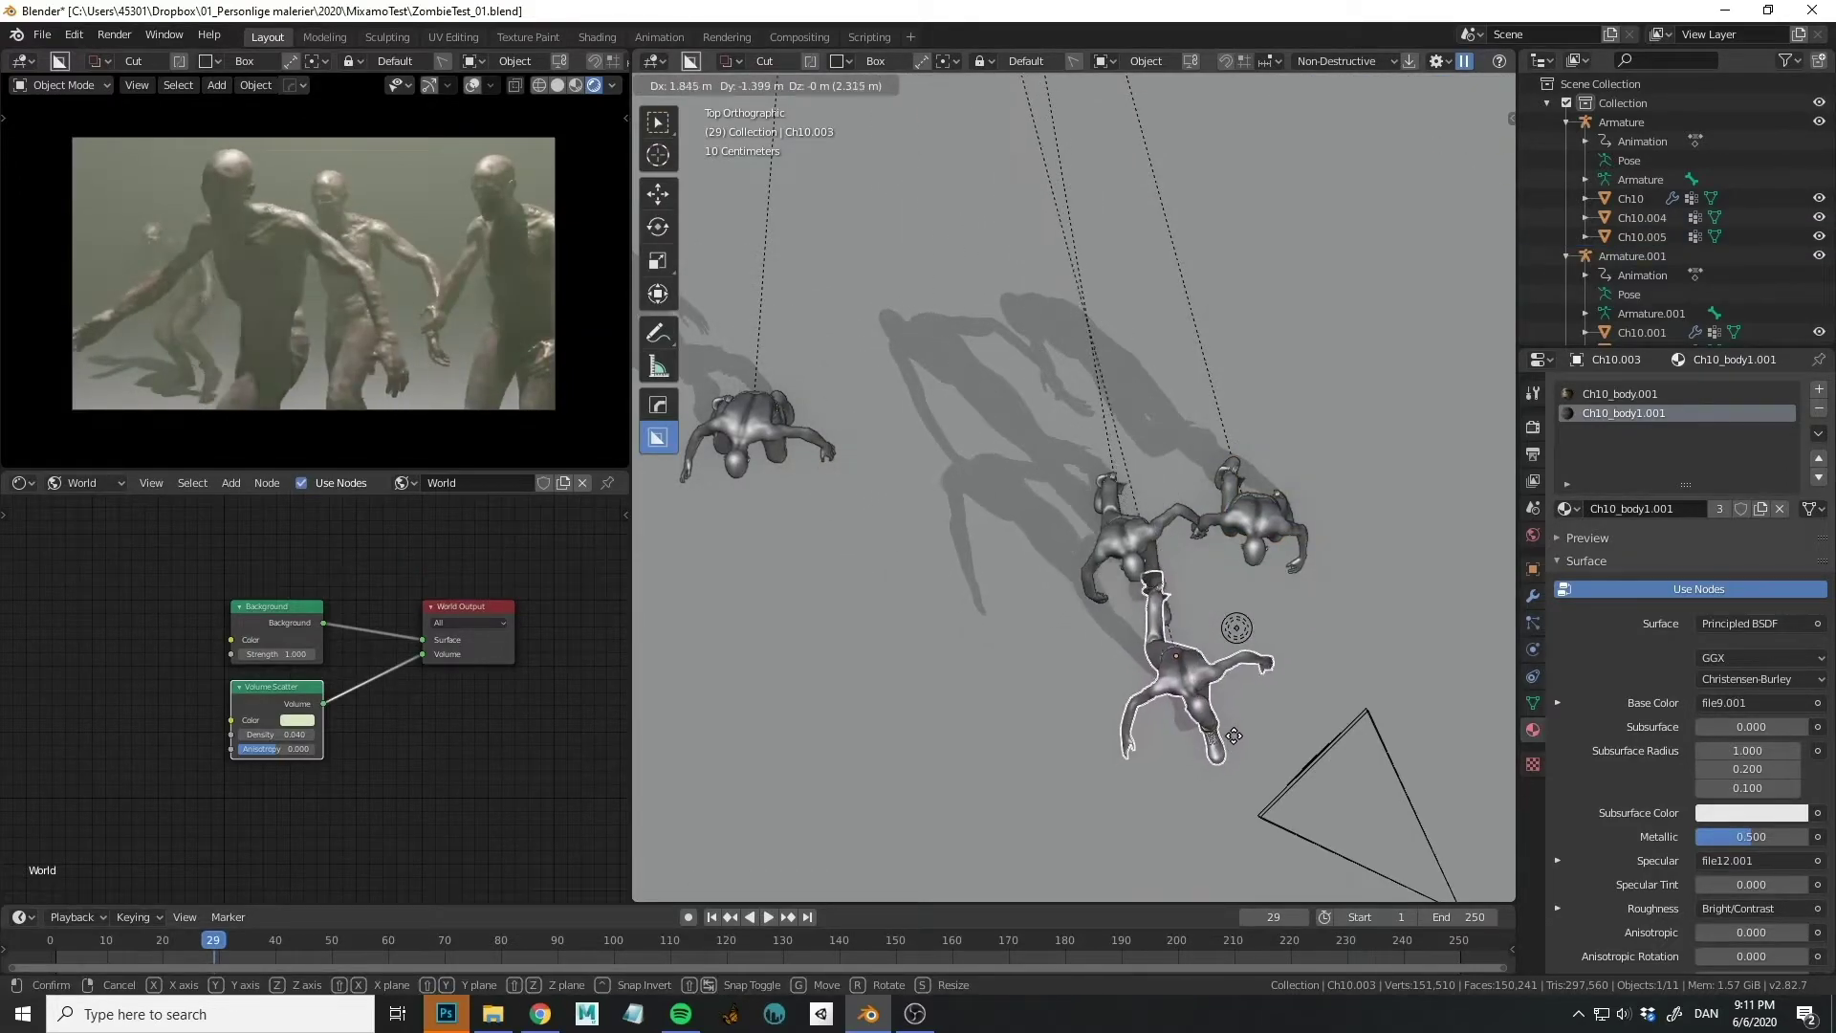
left_click(1213, 709)
left_click(806, 451)
key("g")
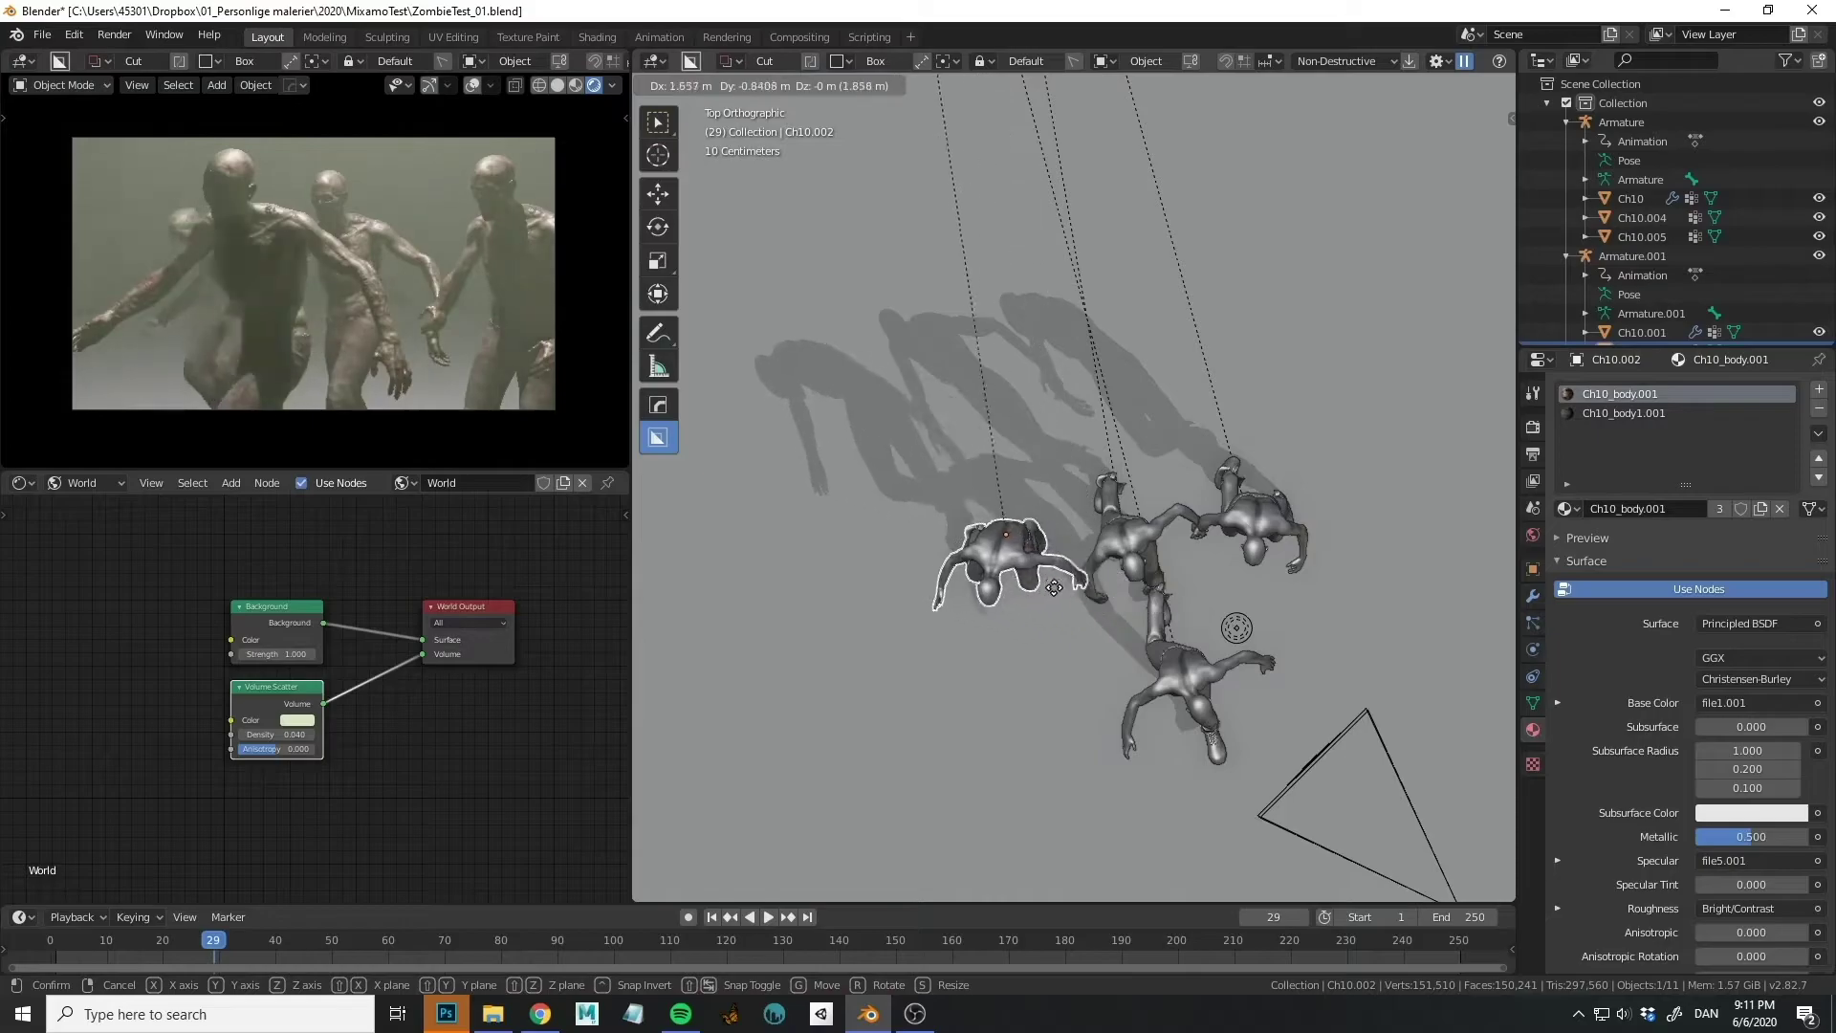
left_click(891, 559)
Move Ch10.003 back to stand just behind and beside Ch10.002.
left_click(1209, 701)
key("g")
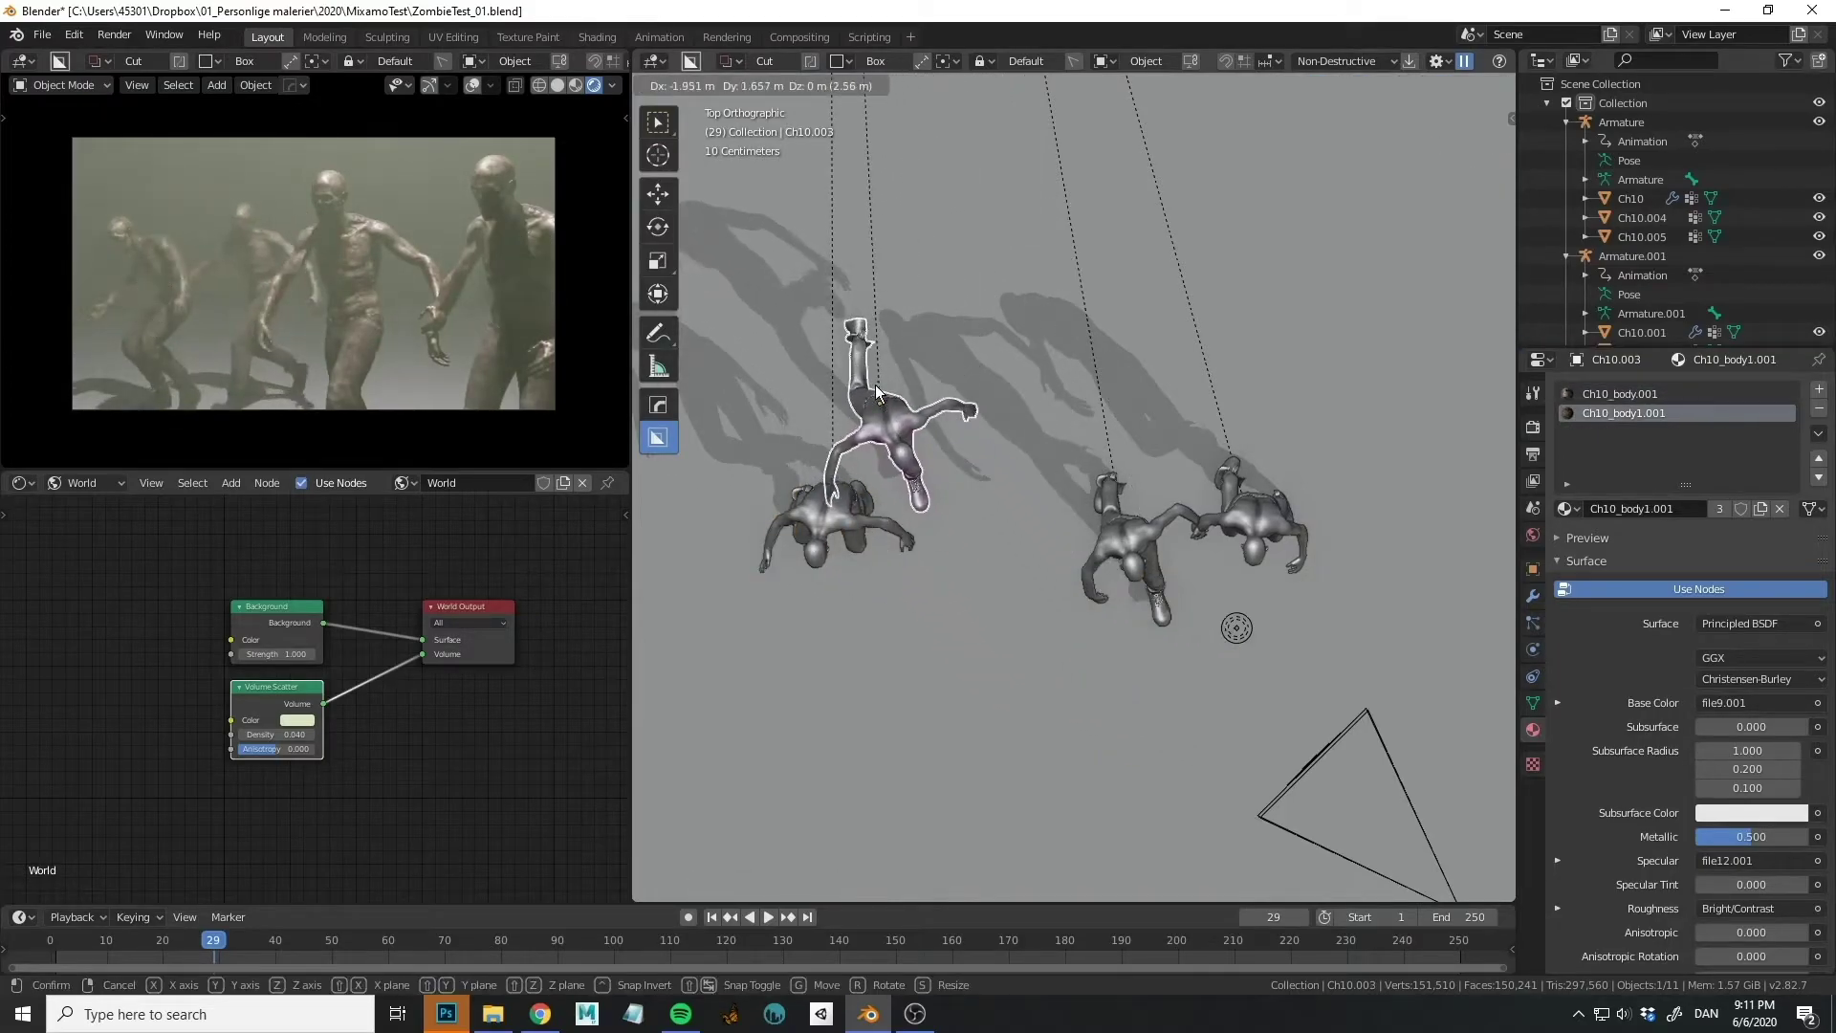
left_click(911, 448)
Move Ch10.004 forward in front of Ch10.005, beside the light, and adjust the camera framing around the group.
left_click(1144, 550)
key("g")
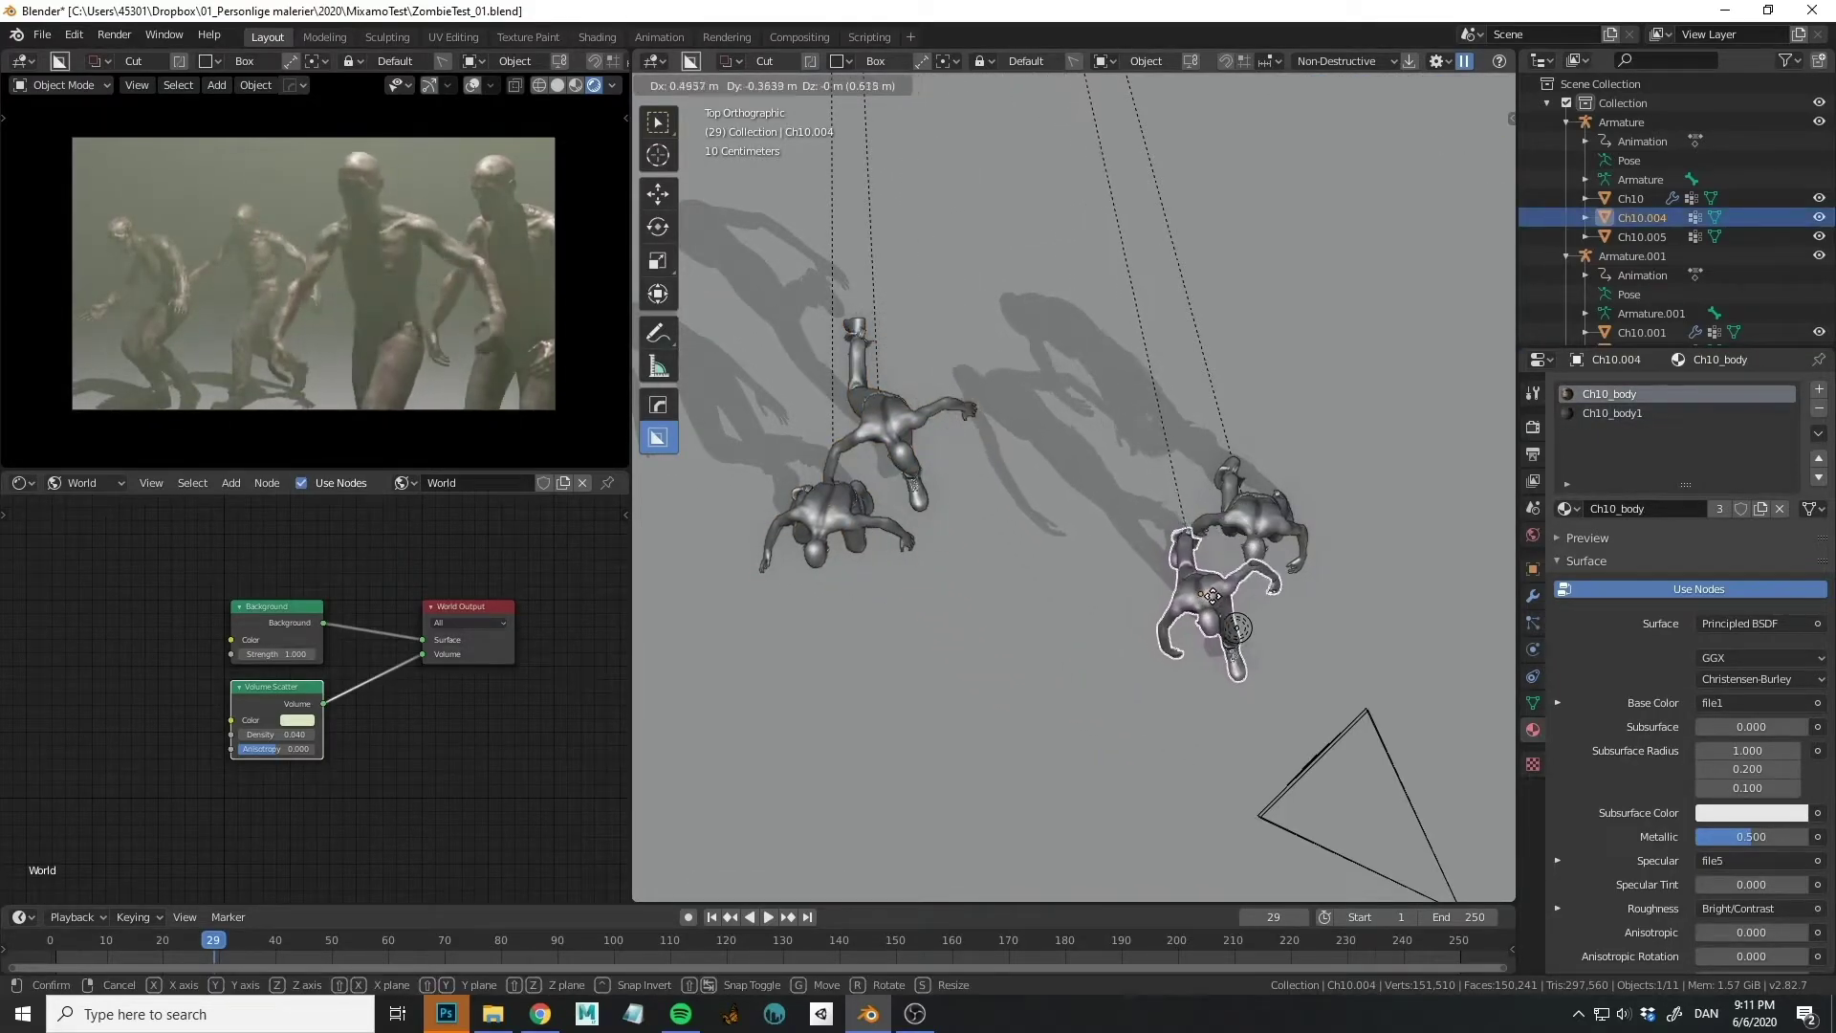
left_click(1232, 608)
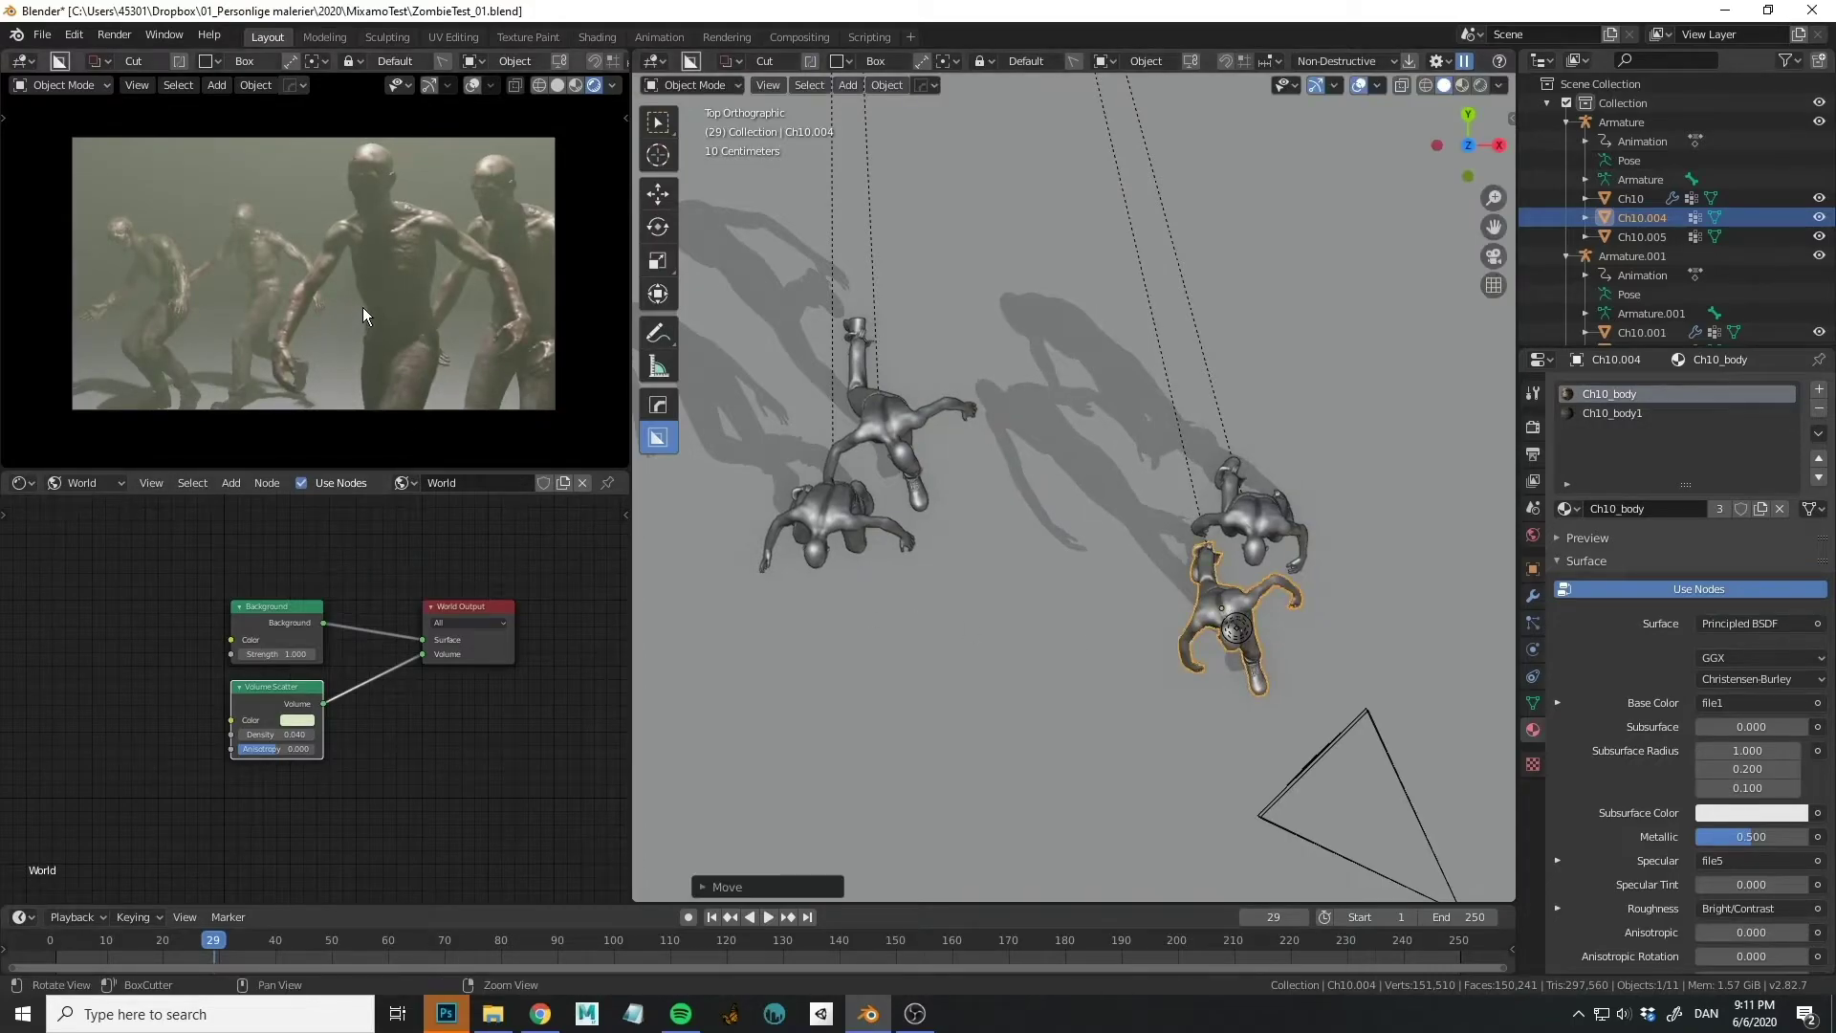
middle_click_drag(349, 307, 415, 277)
mouse_move(415, 277)
middle_mouse_down()
mouse_move(375, 278)
mouse_move(436, 285)
mouse_move(399, 277)
mouse_move(429, 263)
mouse_move(385, 267)
mouse_move(417, 271)
middle_mouse_up()
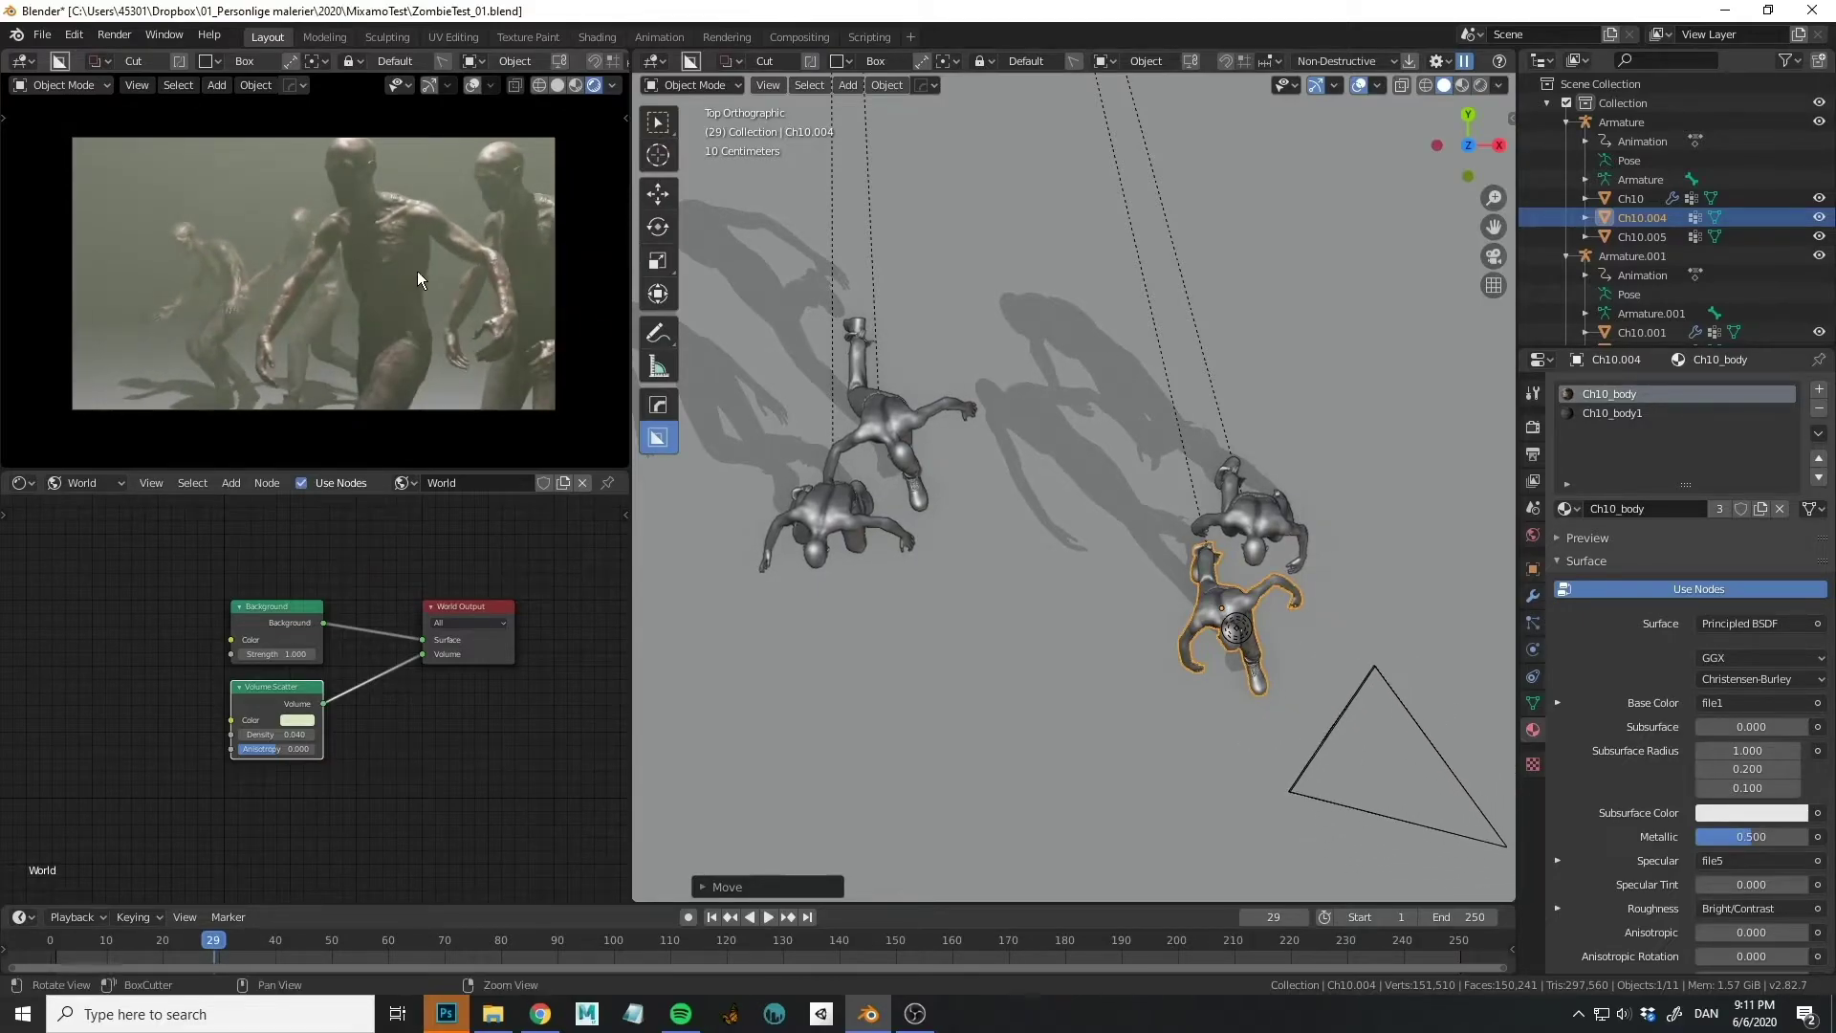
Move Ch10.004 far back from the light, and shift Ch10.005 back and outward to stand beside it.
key("g")
left_click(1270, 358)
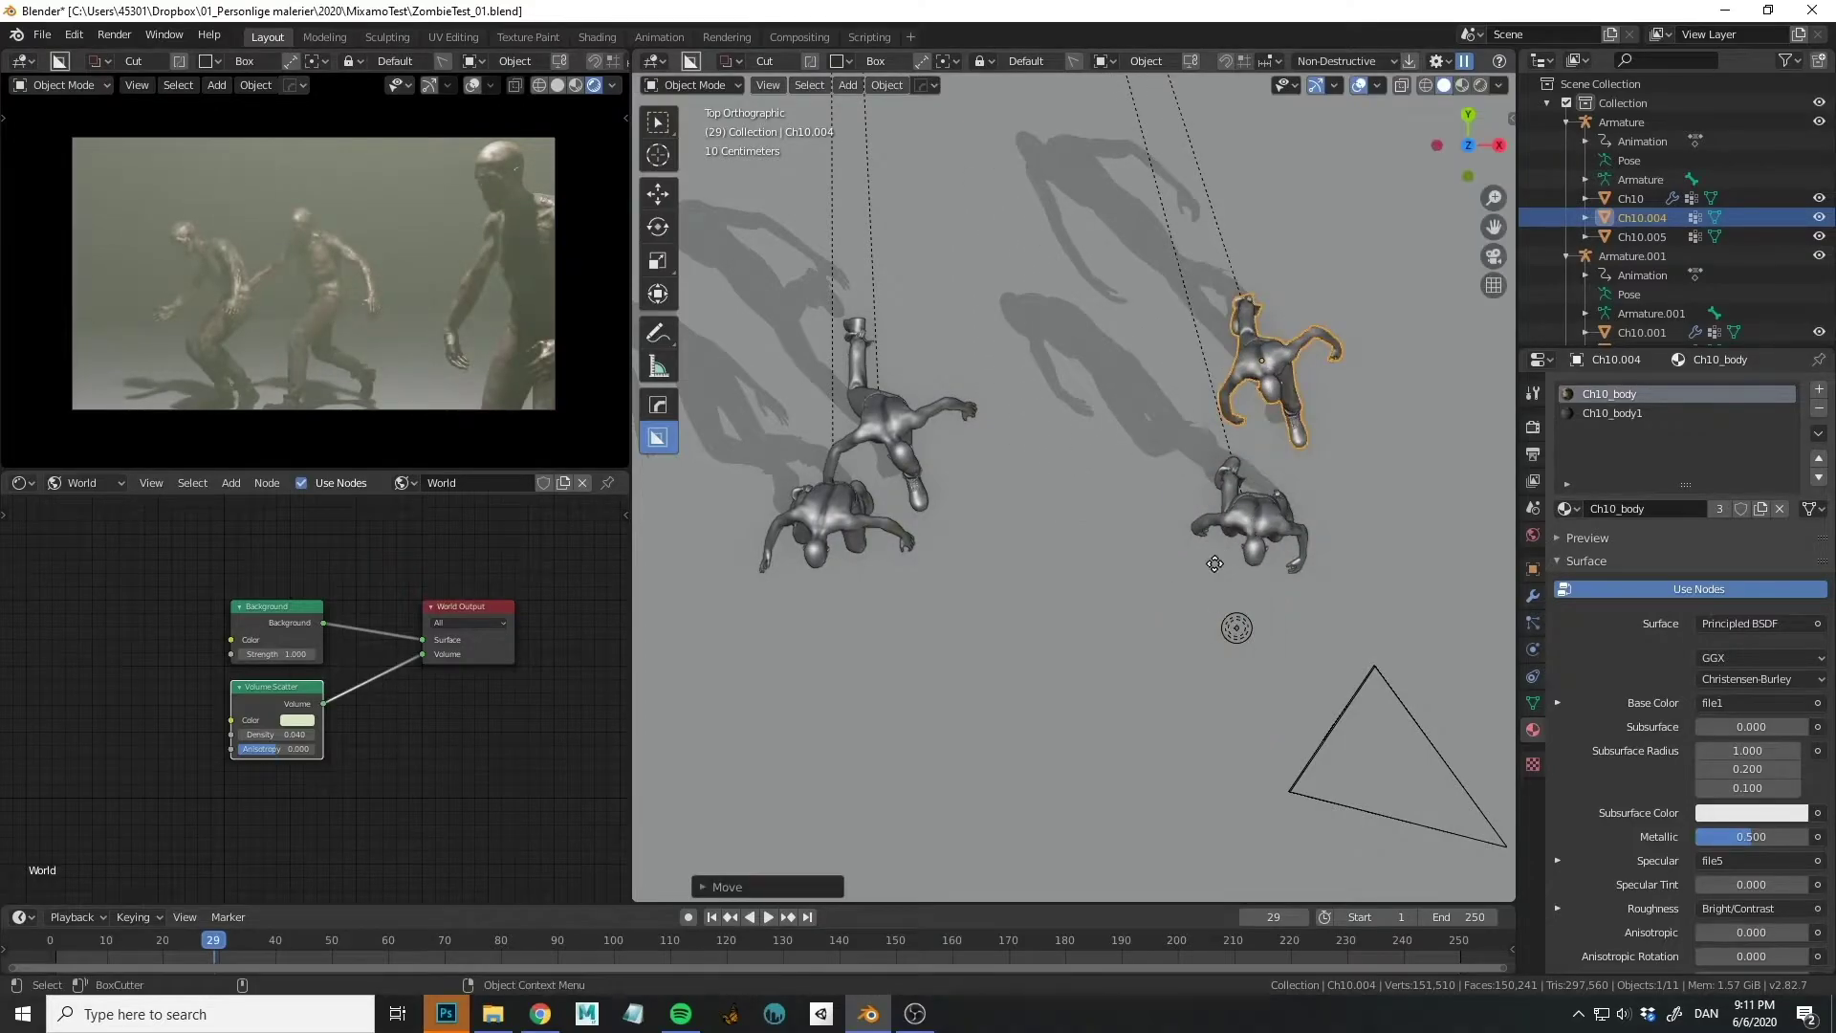
left_click(1252, 521)
key("g")
left_click(1339, 428)
Move Ch10.003 farther behind Ch10.002 and shift Ch10.004 sideways into the gap between the two pairs of zombies.
left_click(894, 408)
key("g")
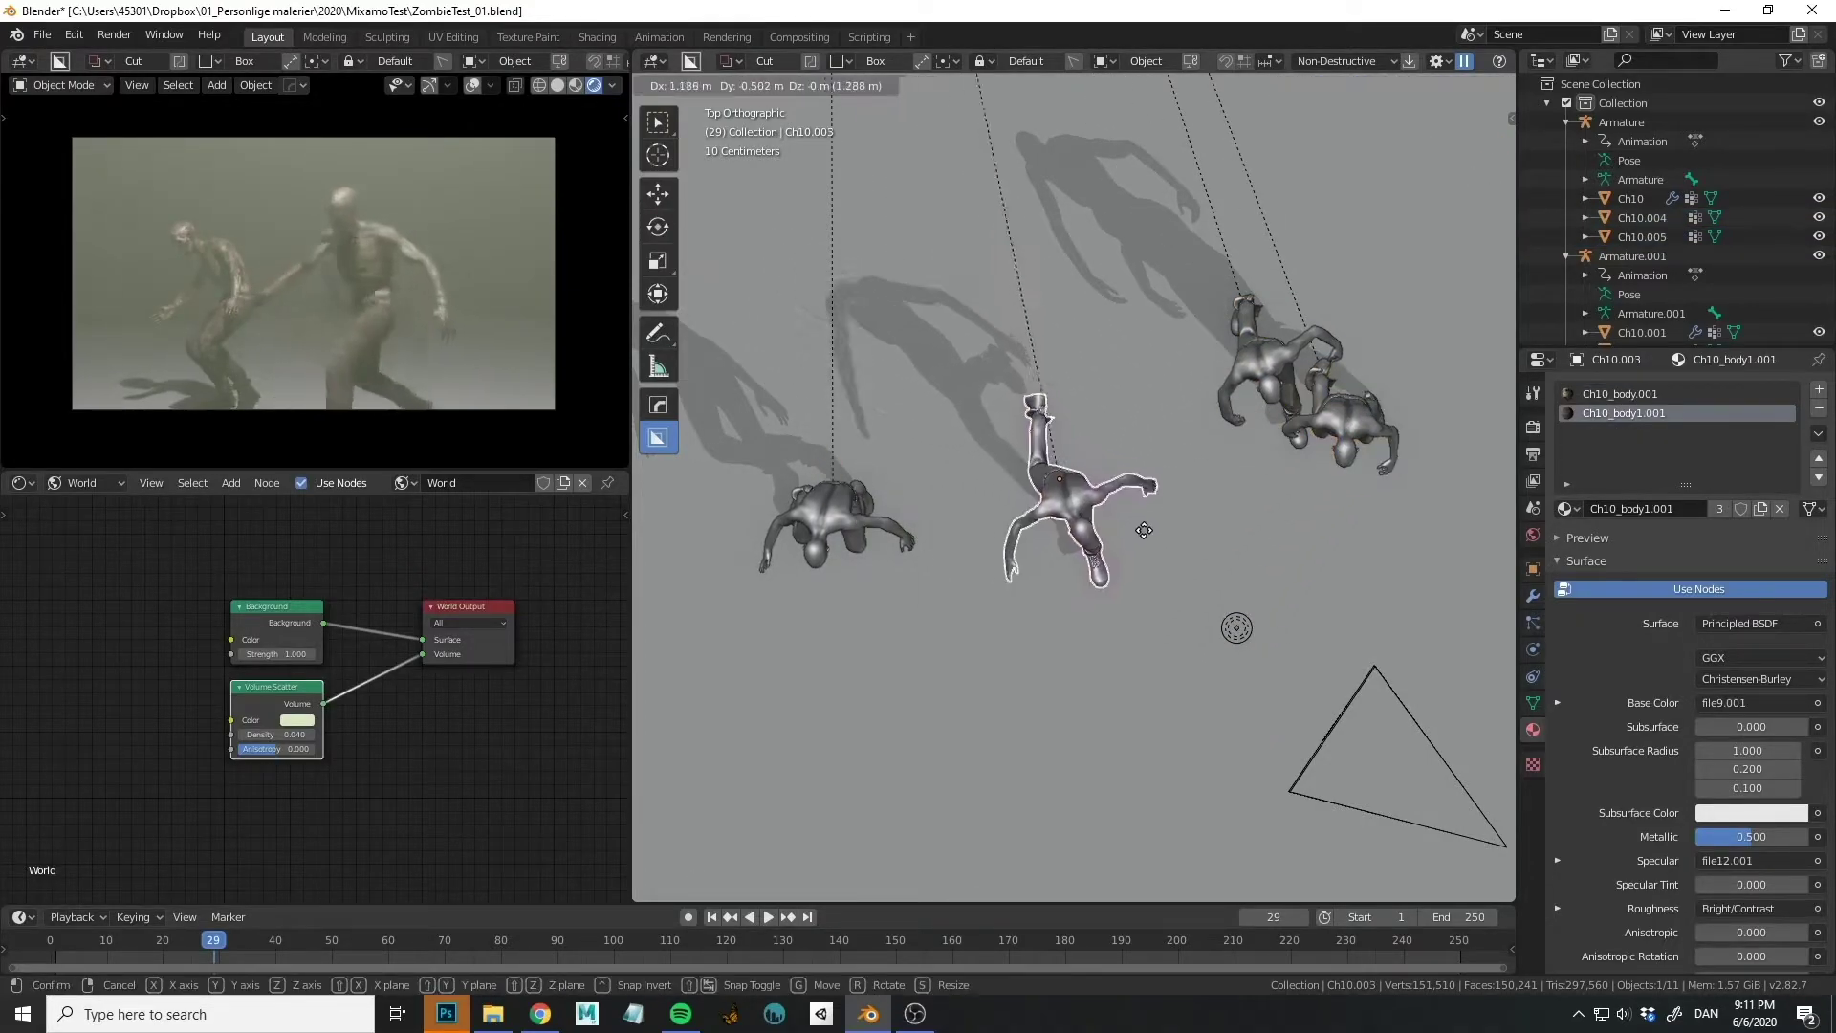
left_click(932, 402)
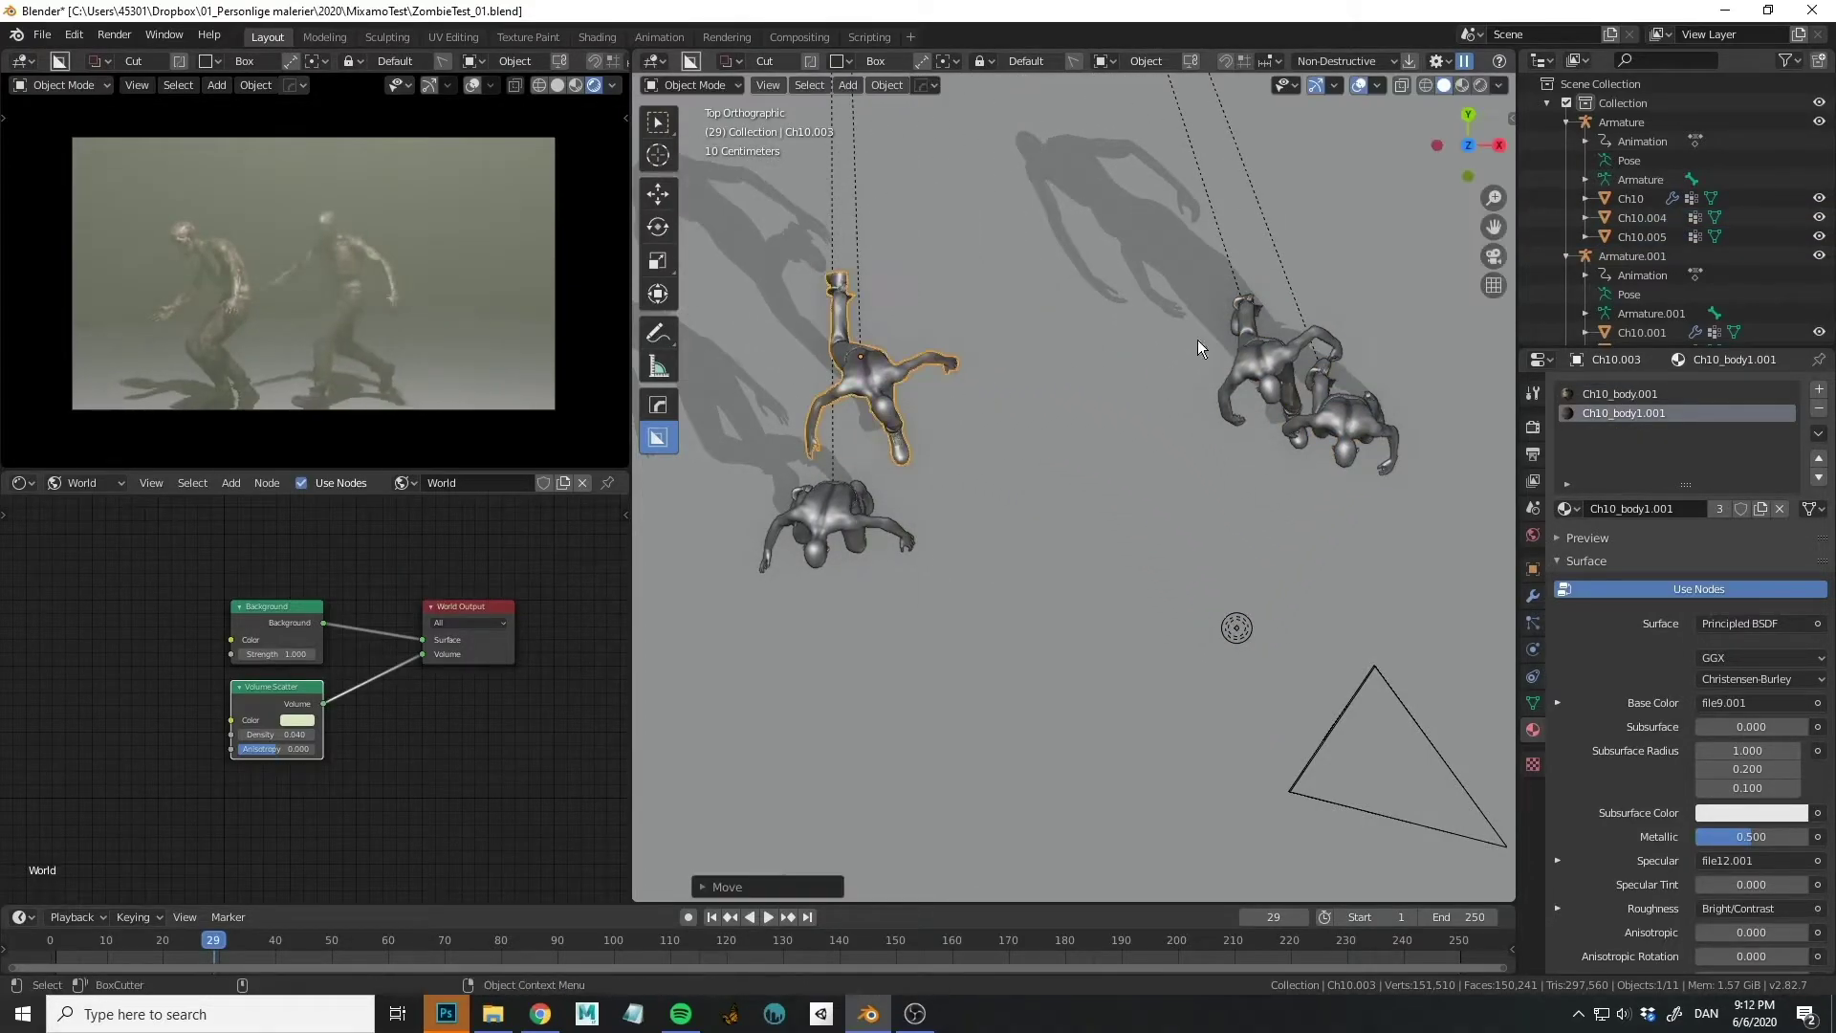
left_click(1256, 379)
key("g")
left_click(1044, 417)
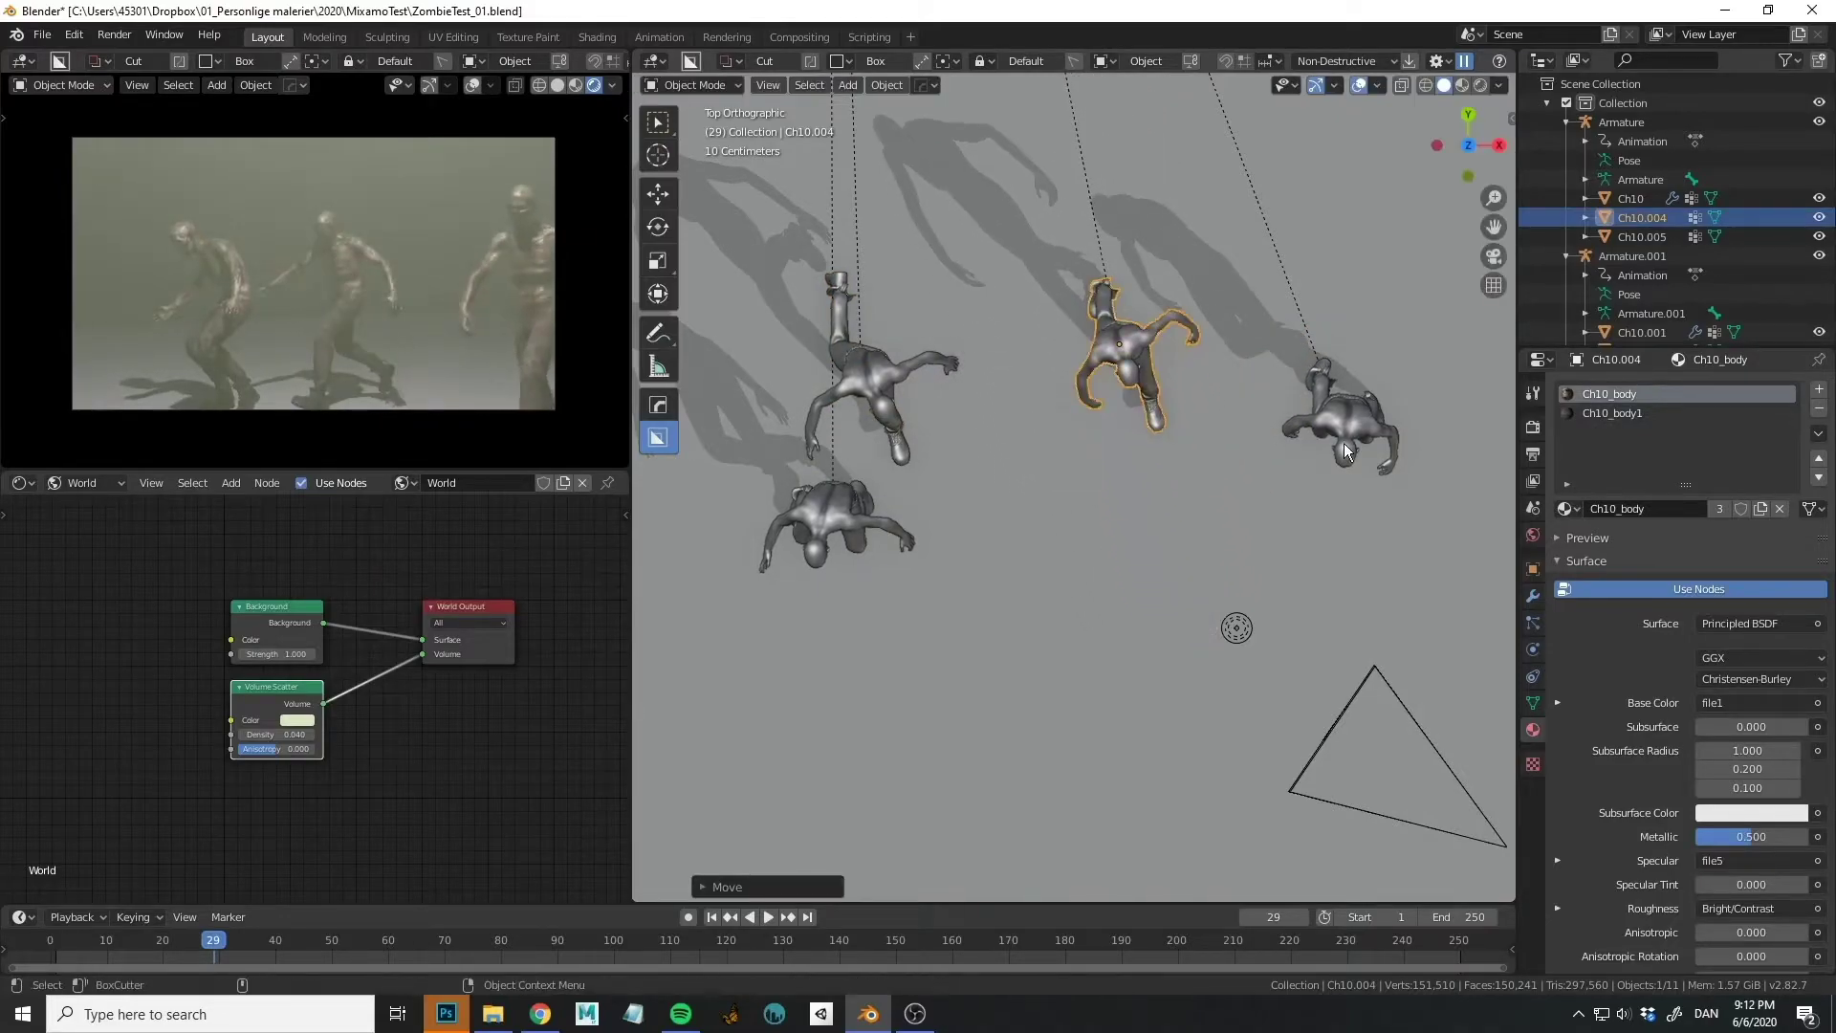
Nudge Ch10.005 slightly forward and shift Ch10.002 sideways toward the middle of the group.
left_click(1344, 449)
key("g")
left_click(1325, 468)
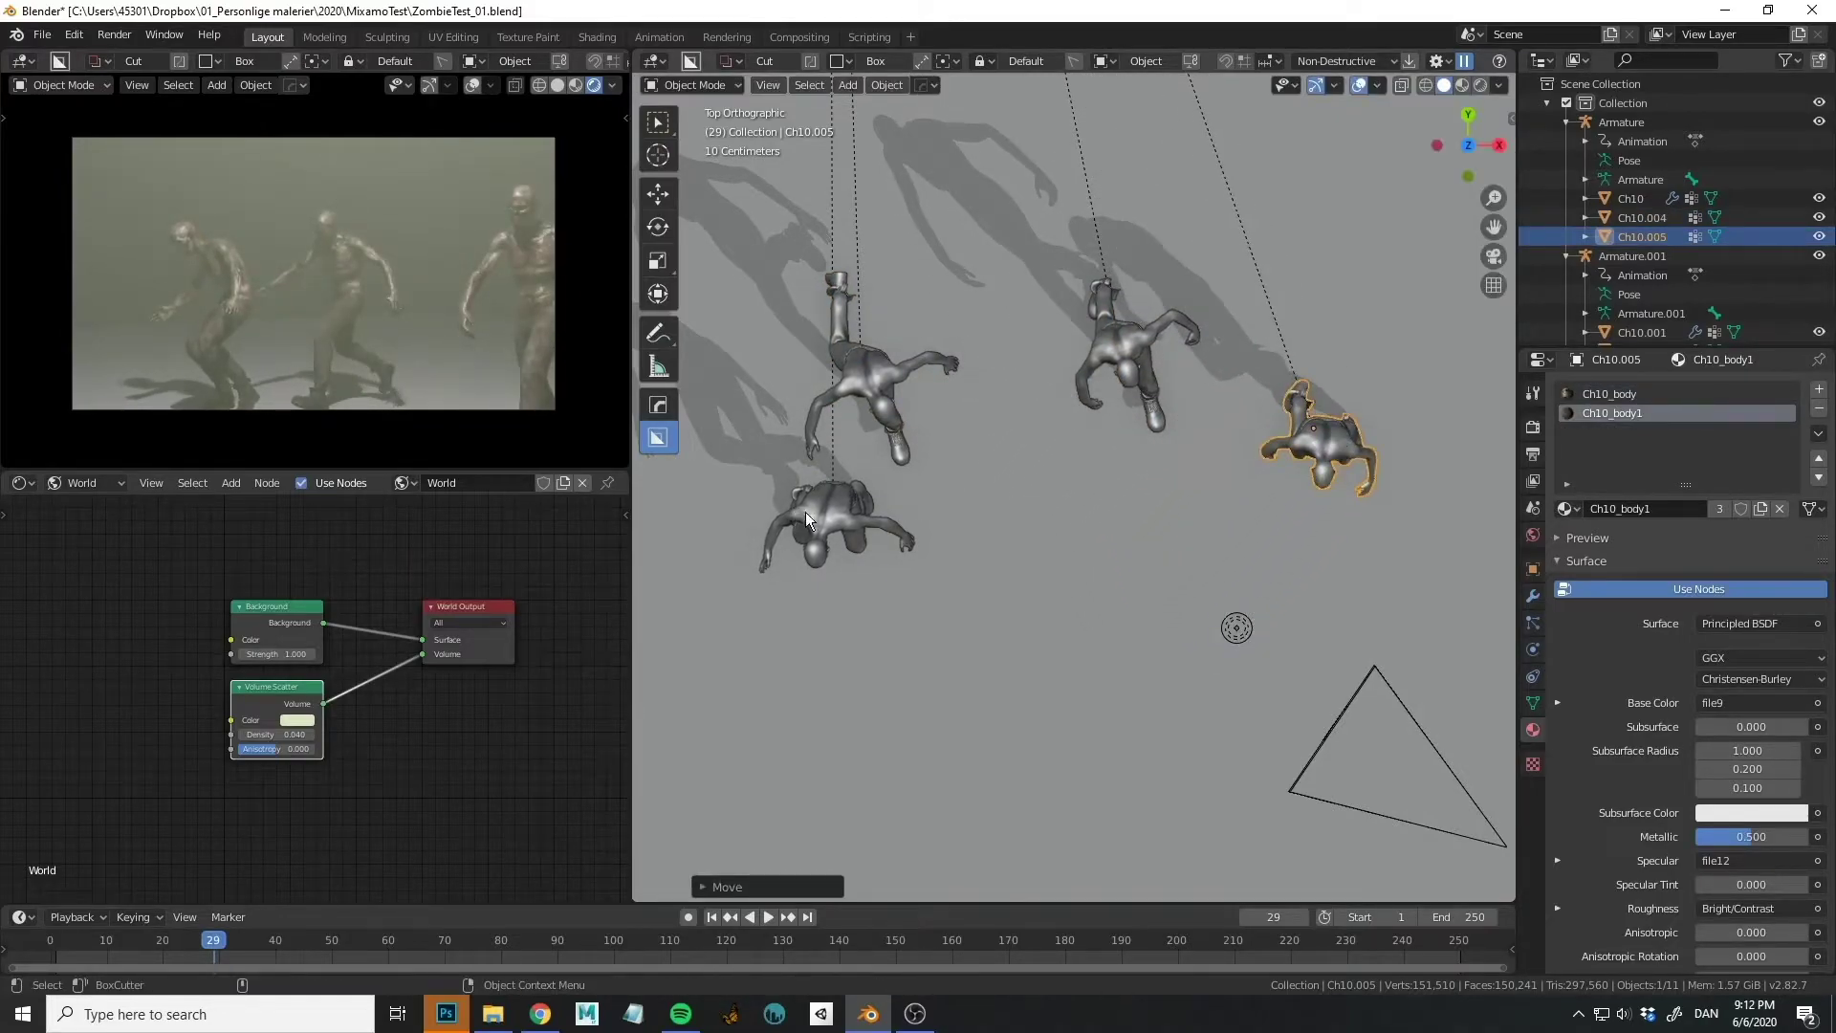
left_click(805, 513)
key("g")
left_click(935, 511)
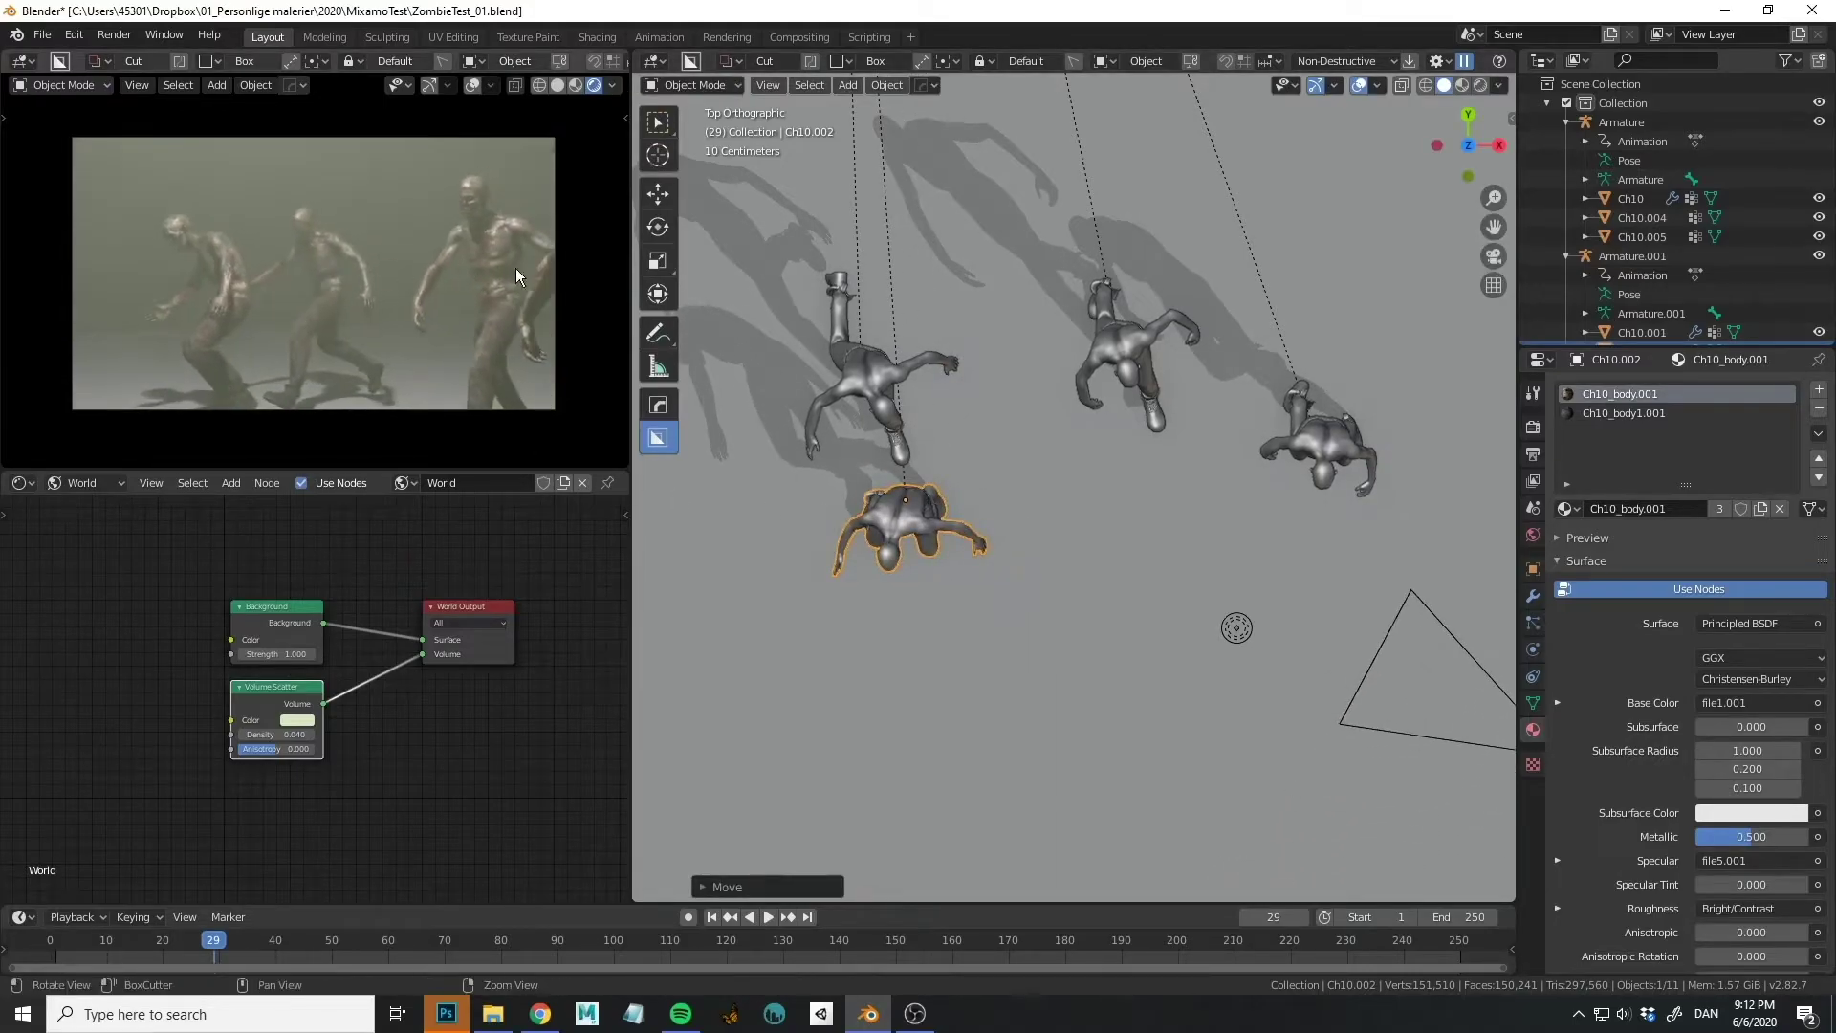
Move Ch10.004 forward toward the camera so it stands just in front of Ch10.005.
left_click(1128, 336)
key("g")
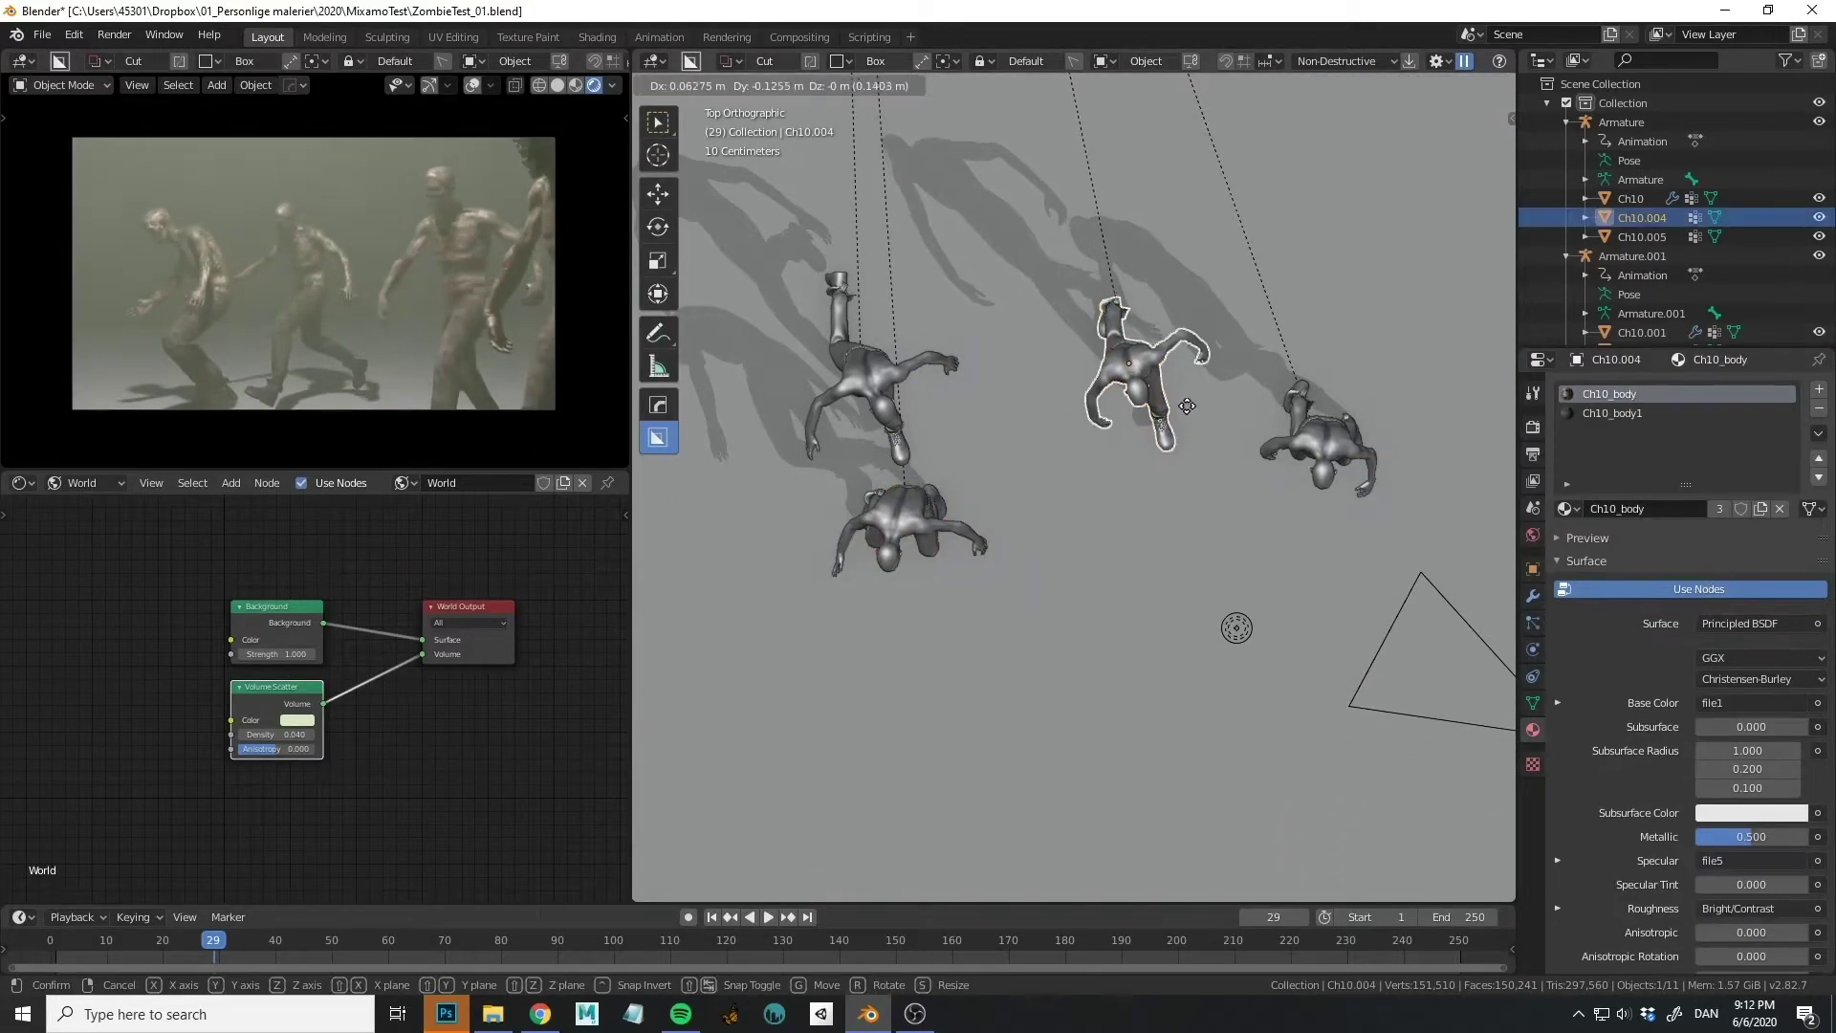
left_click(1236, 525)
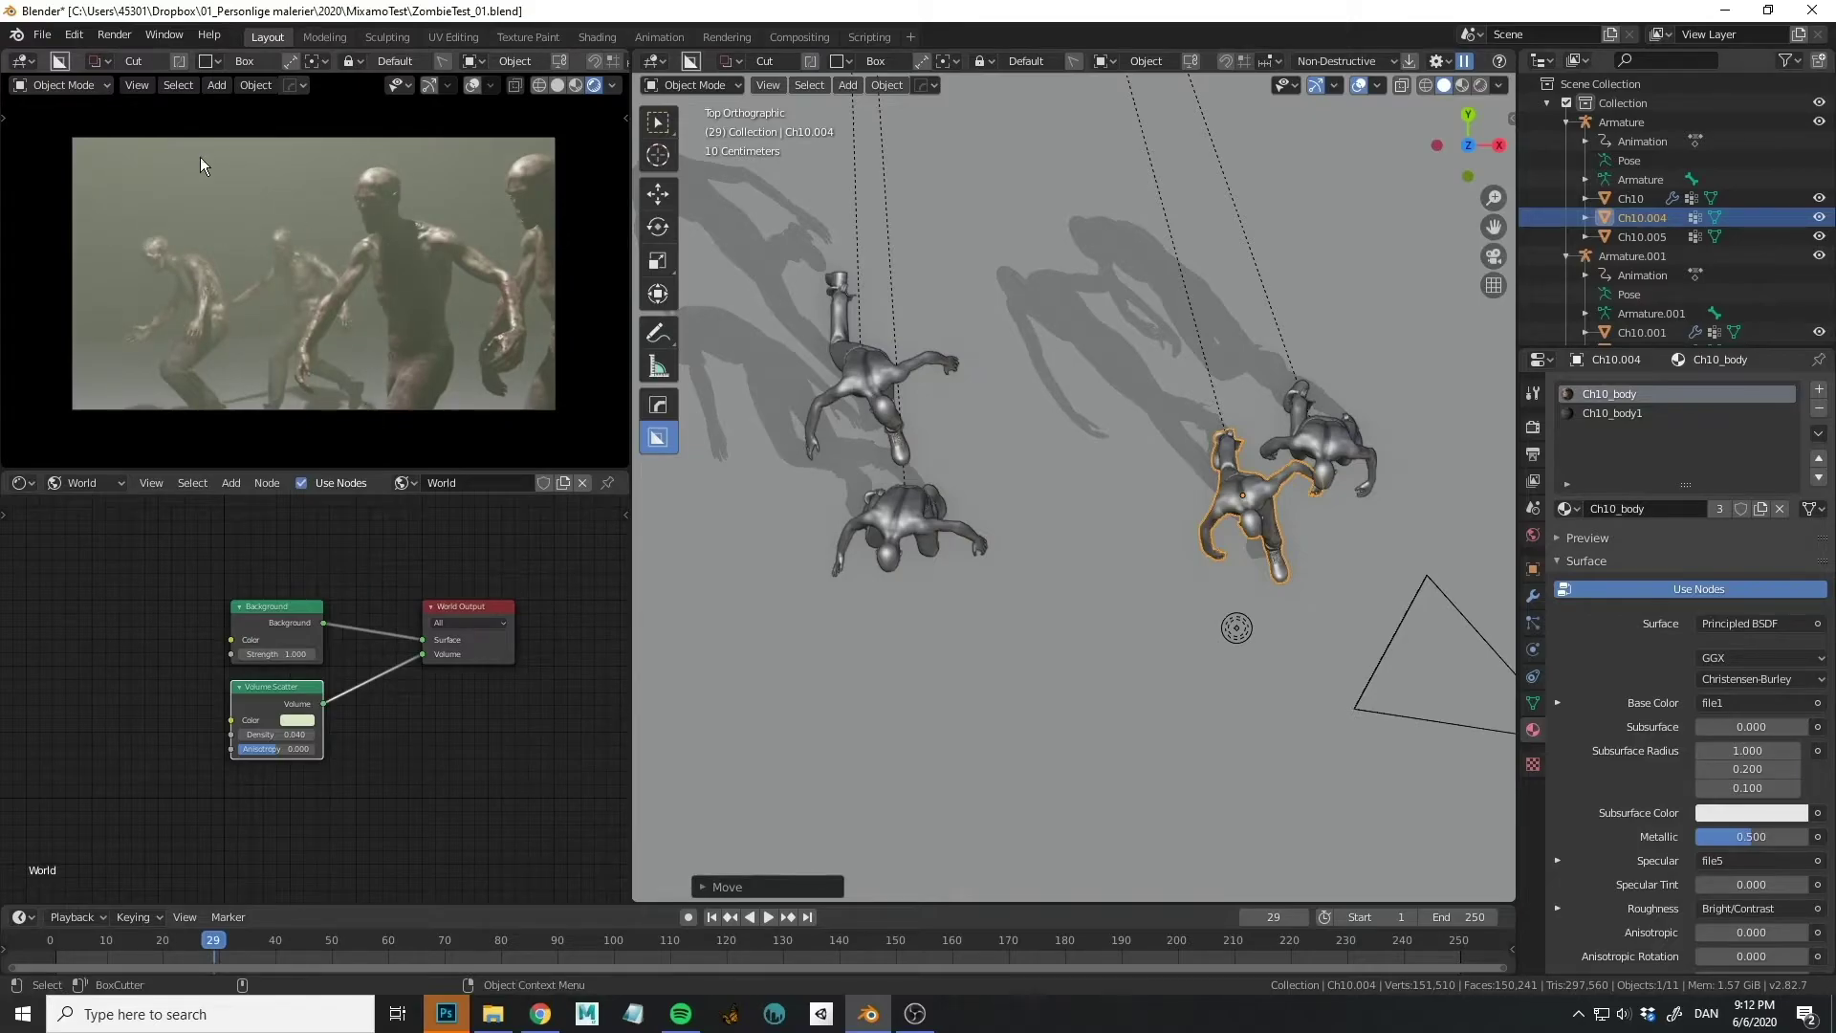
Move Ch10.005 well back behind Ch10.004 and sideways toward the middle of the group.
left_click(1352, 422)
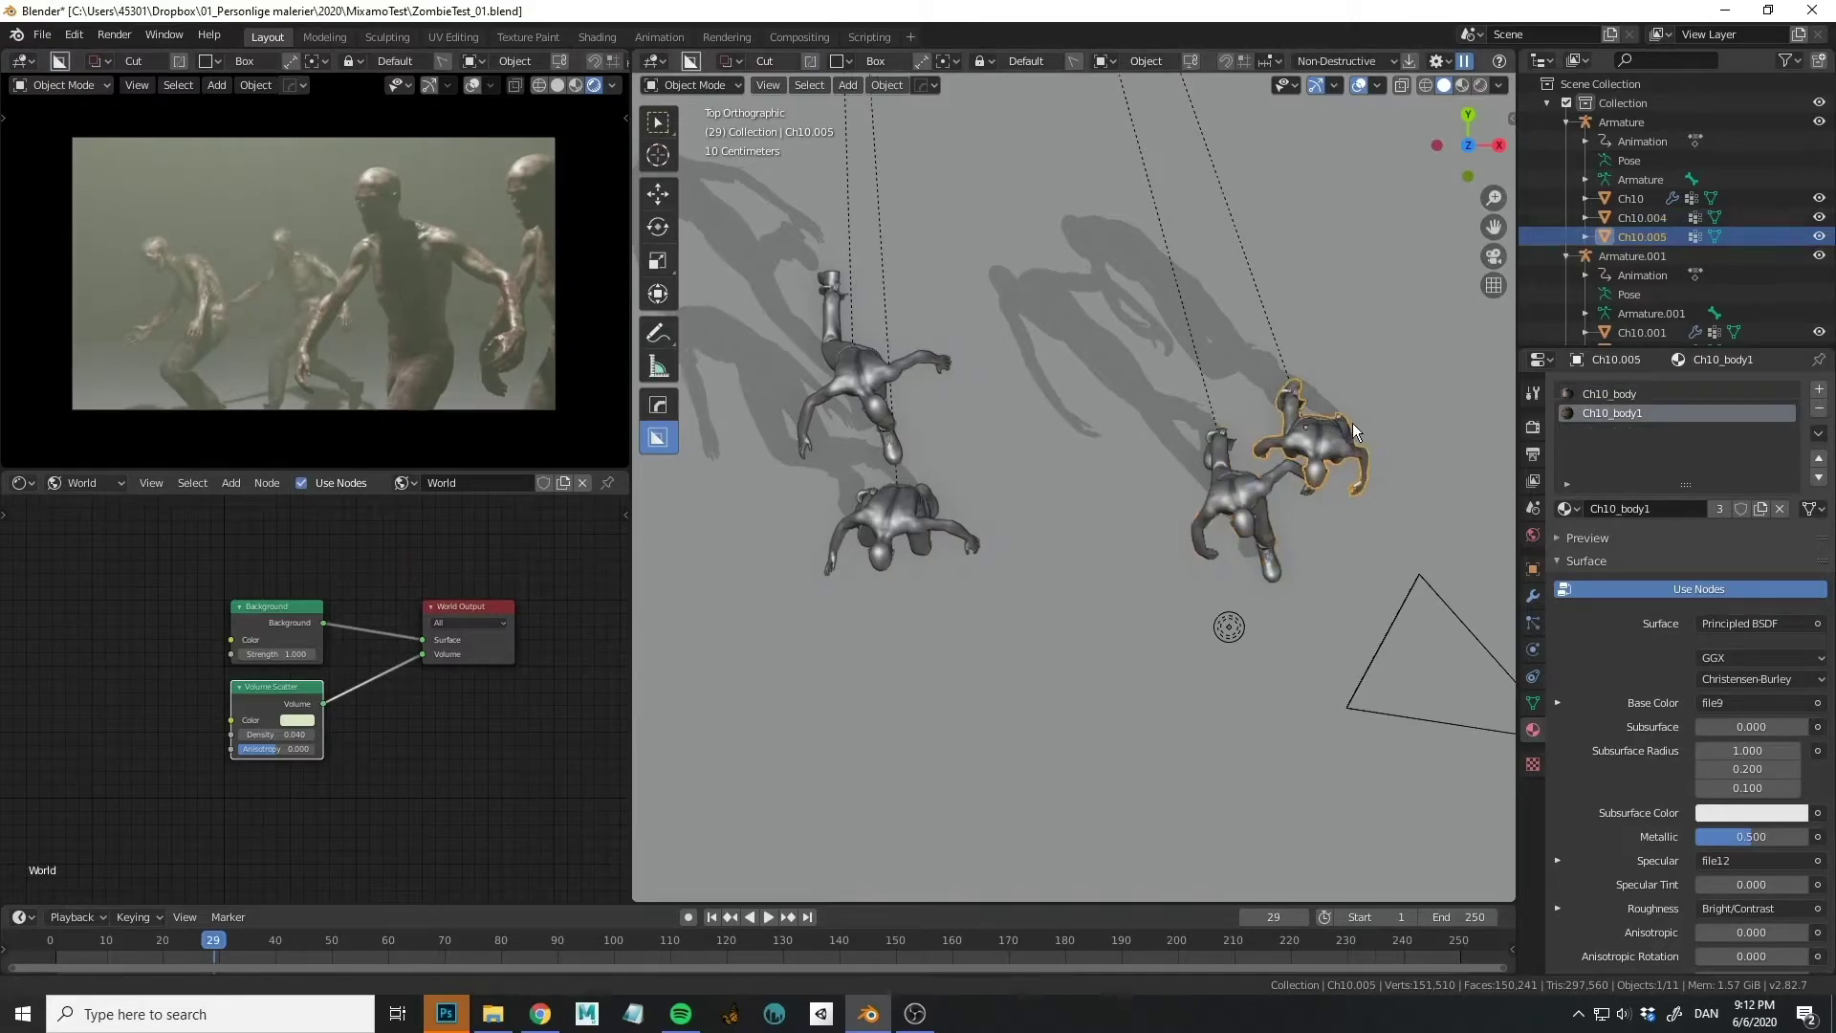
middle_click_drag(1352, 423, 1281, 472, "shift")
key("g")
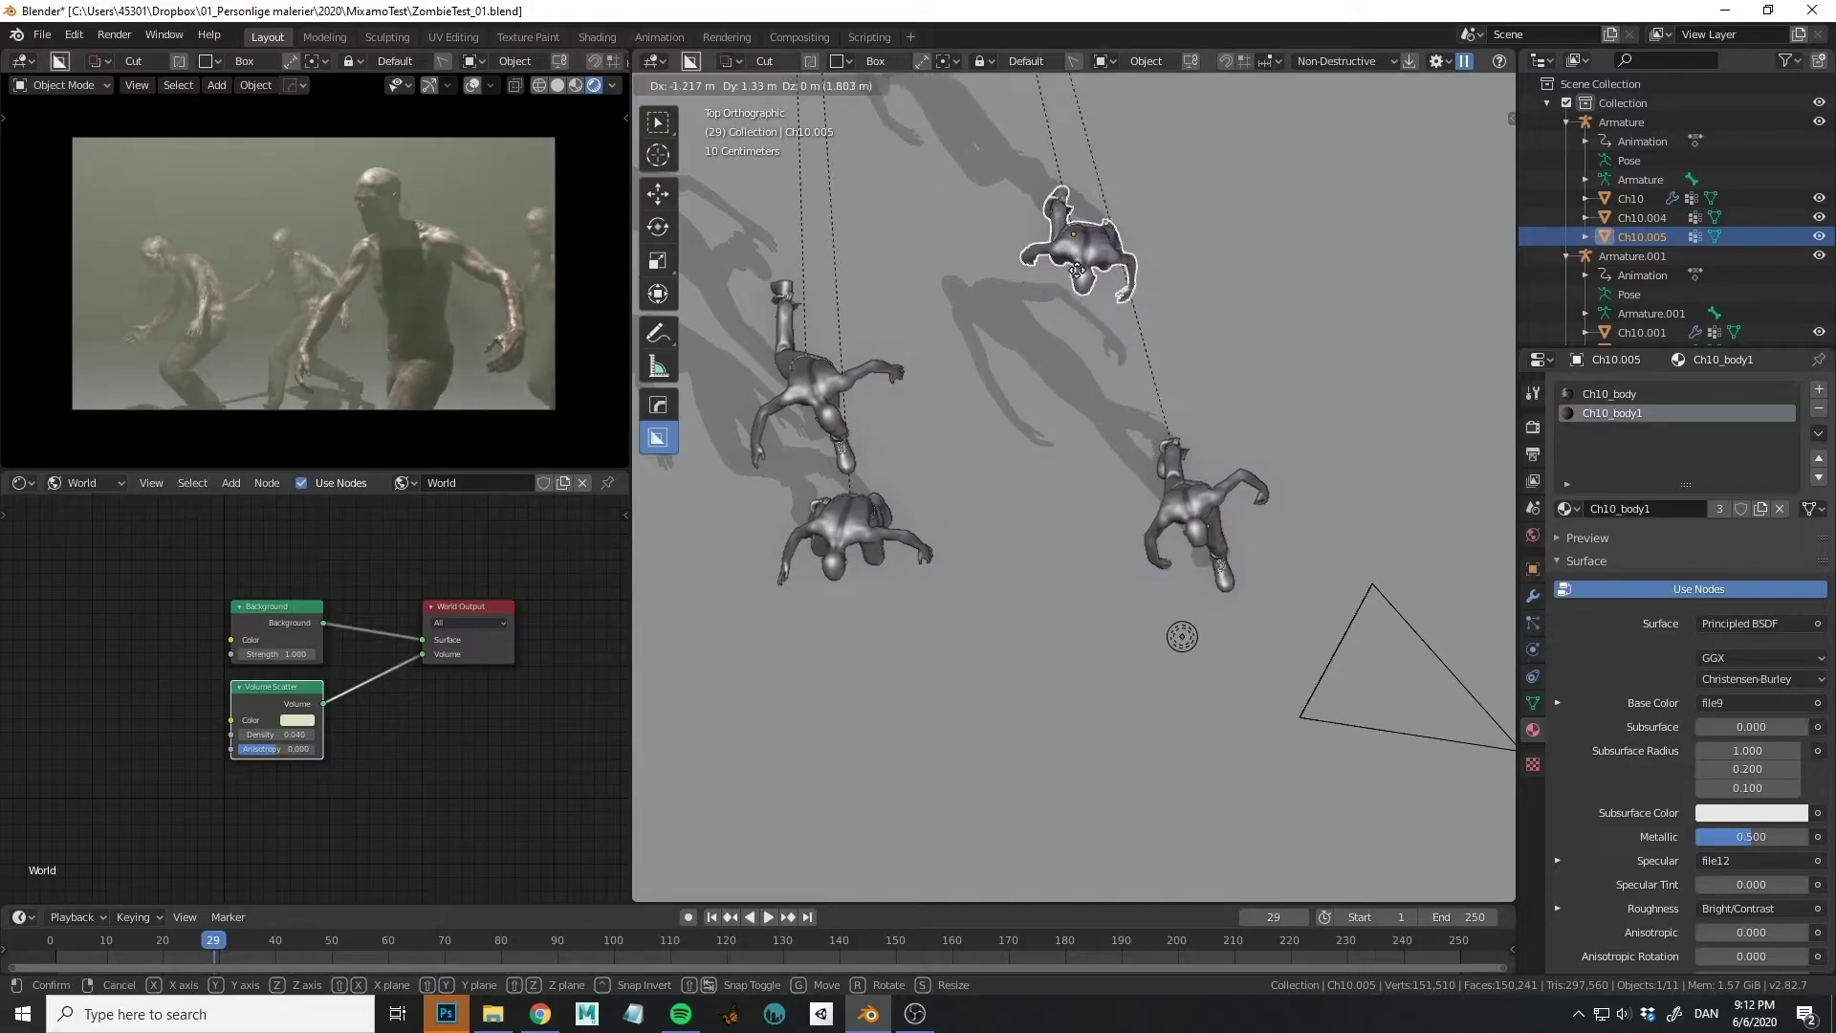
left_click(1085, 274)
Move Ch10.003 away from Ch10.002 to the back of the group, so it stands beside Ch10.005.
left_click(800, 375)
key("g")
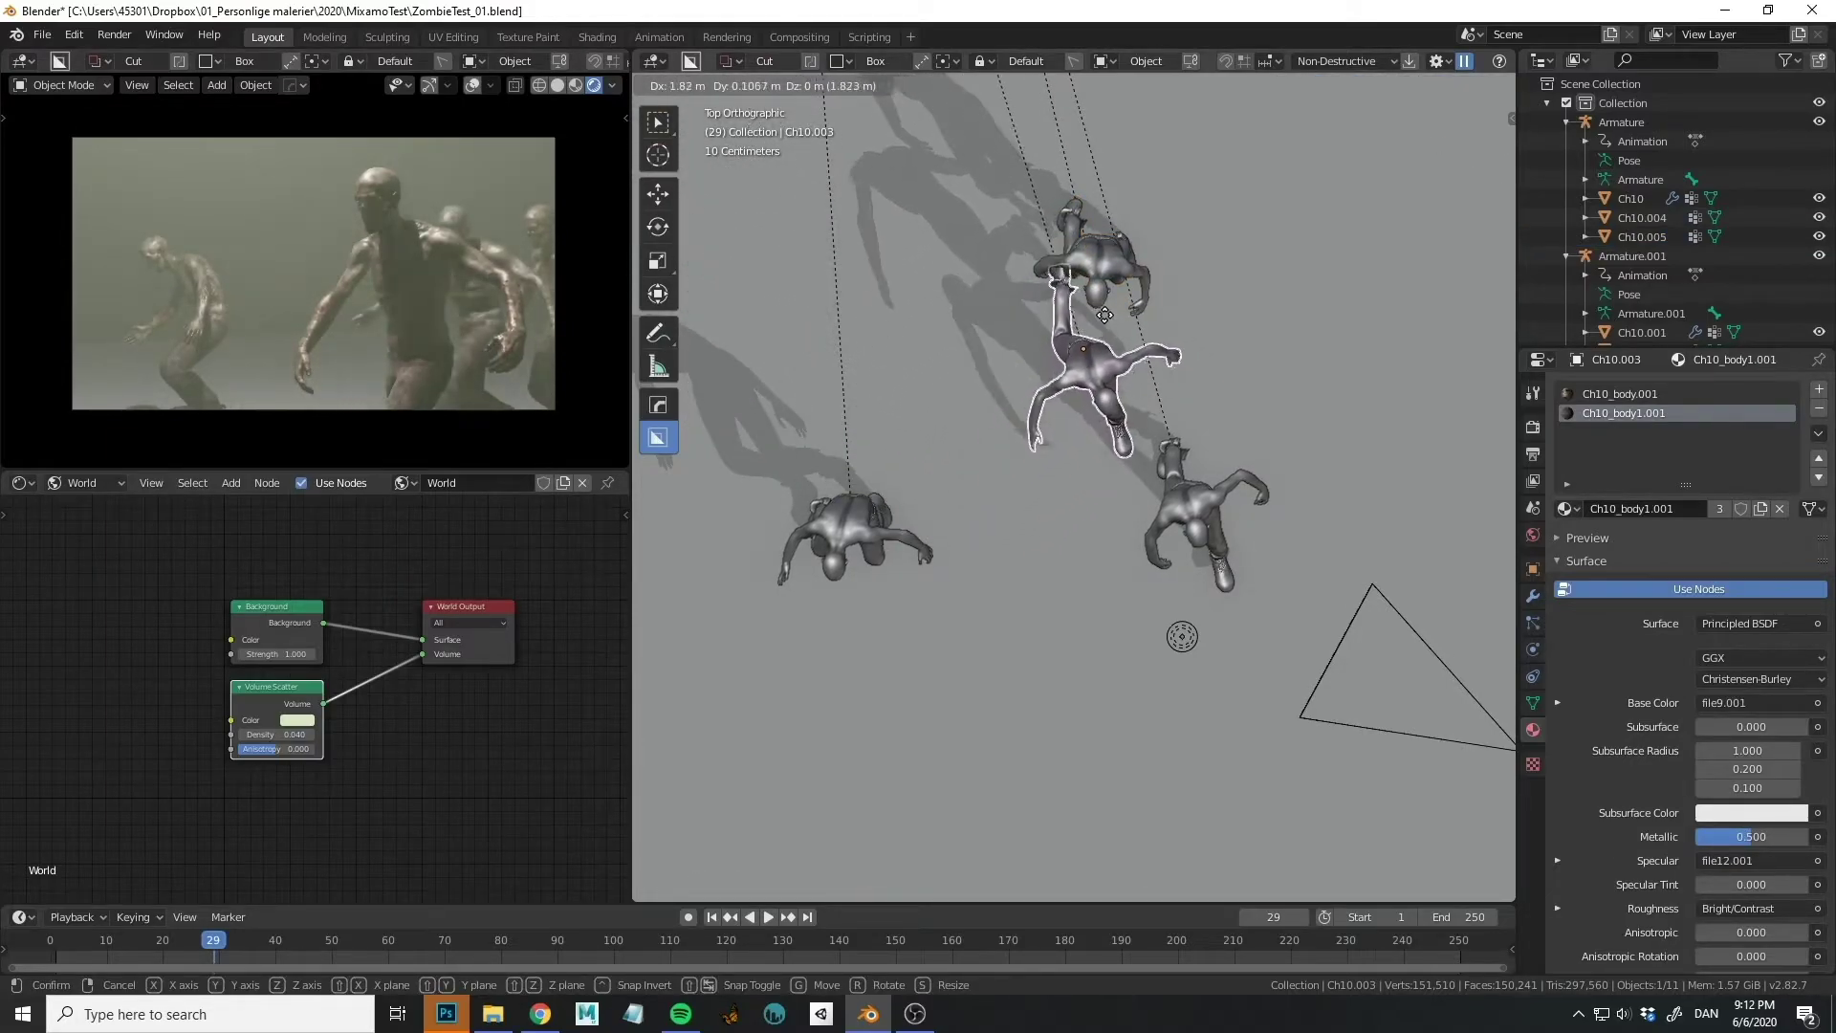
left_click(964, 153)
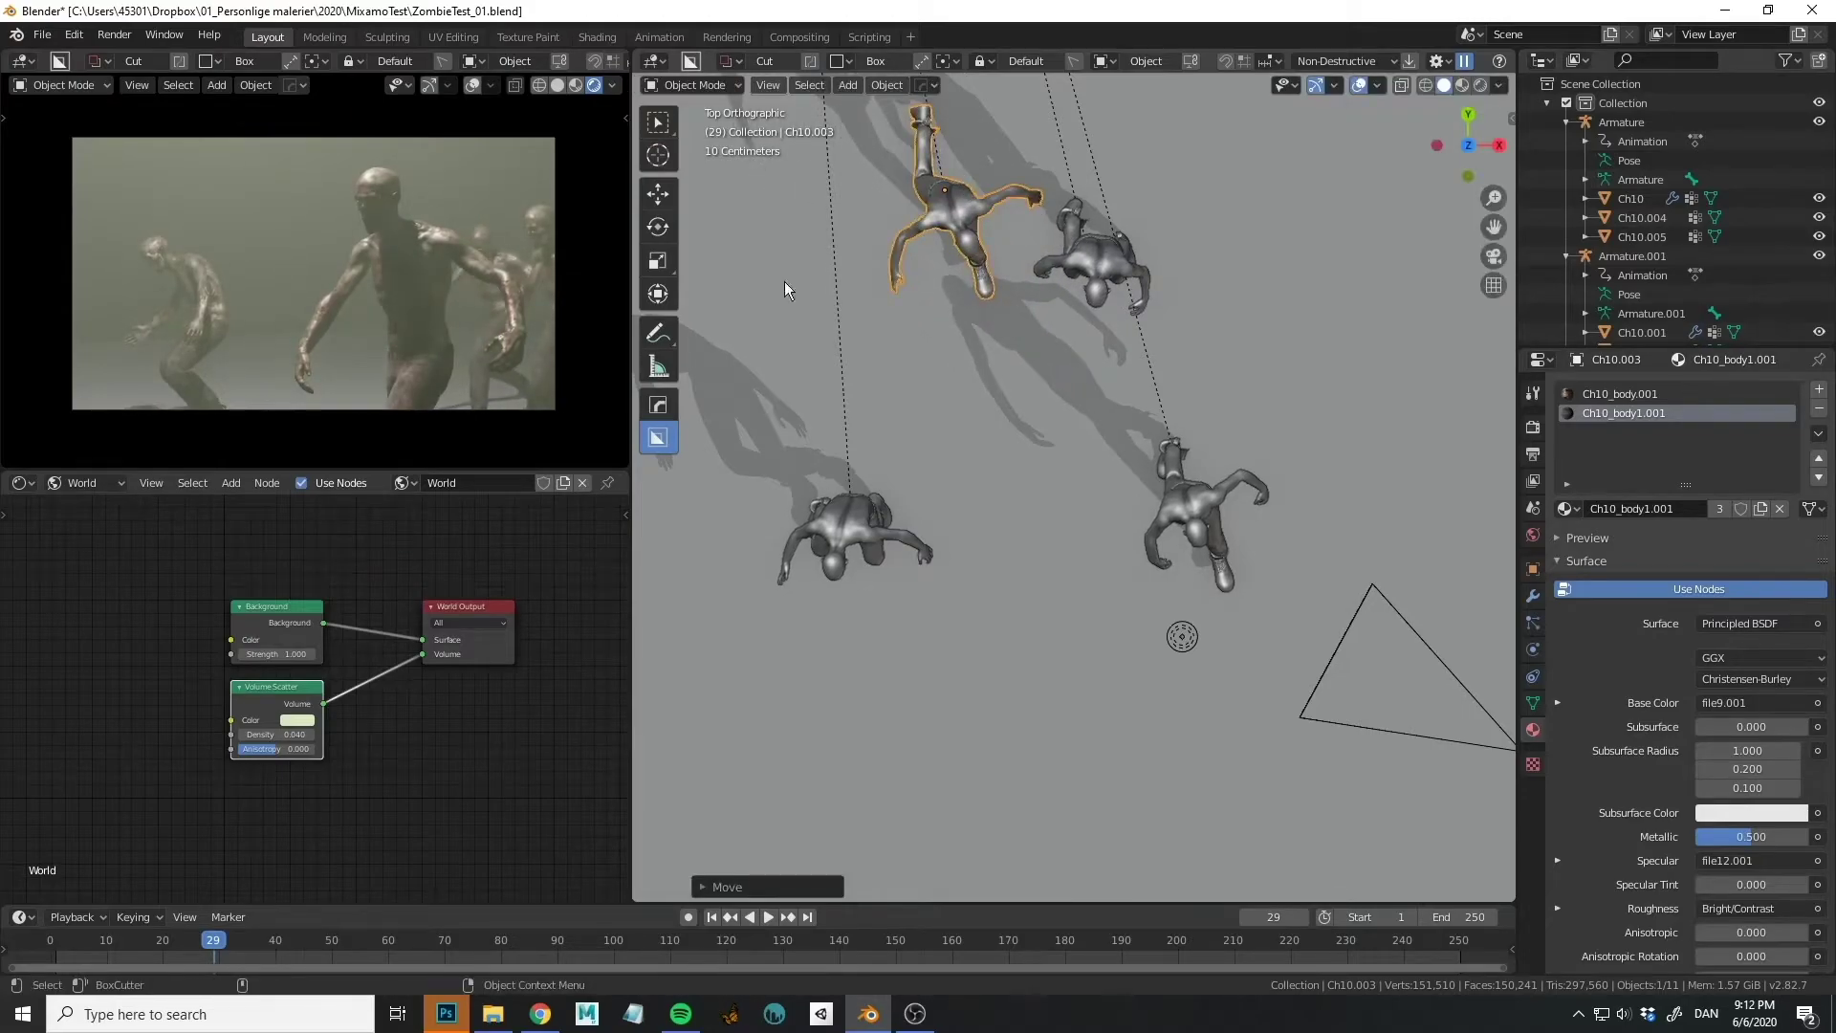
Move Ch10.002 slightly forward and sideways toward the middle of the group.
left_click(874, 537)
key("g")
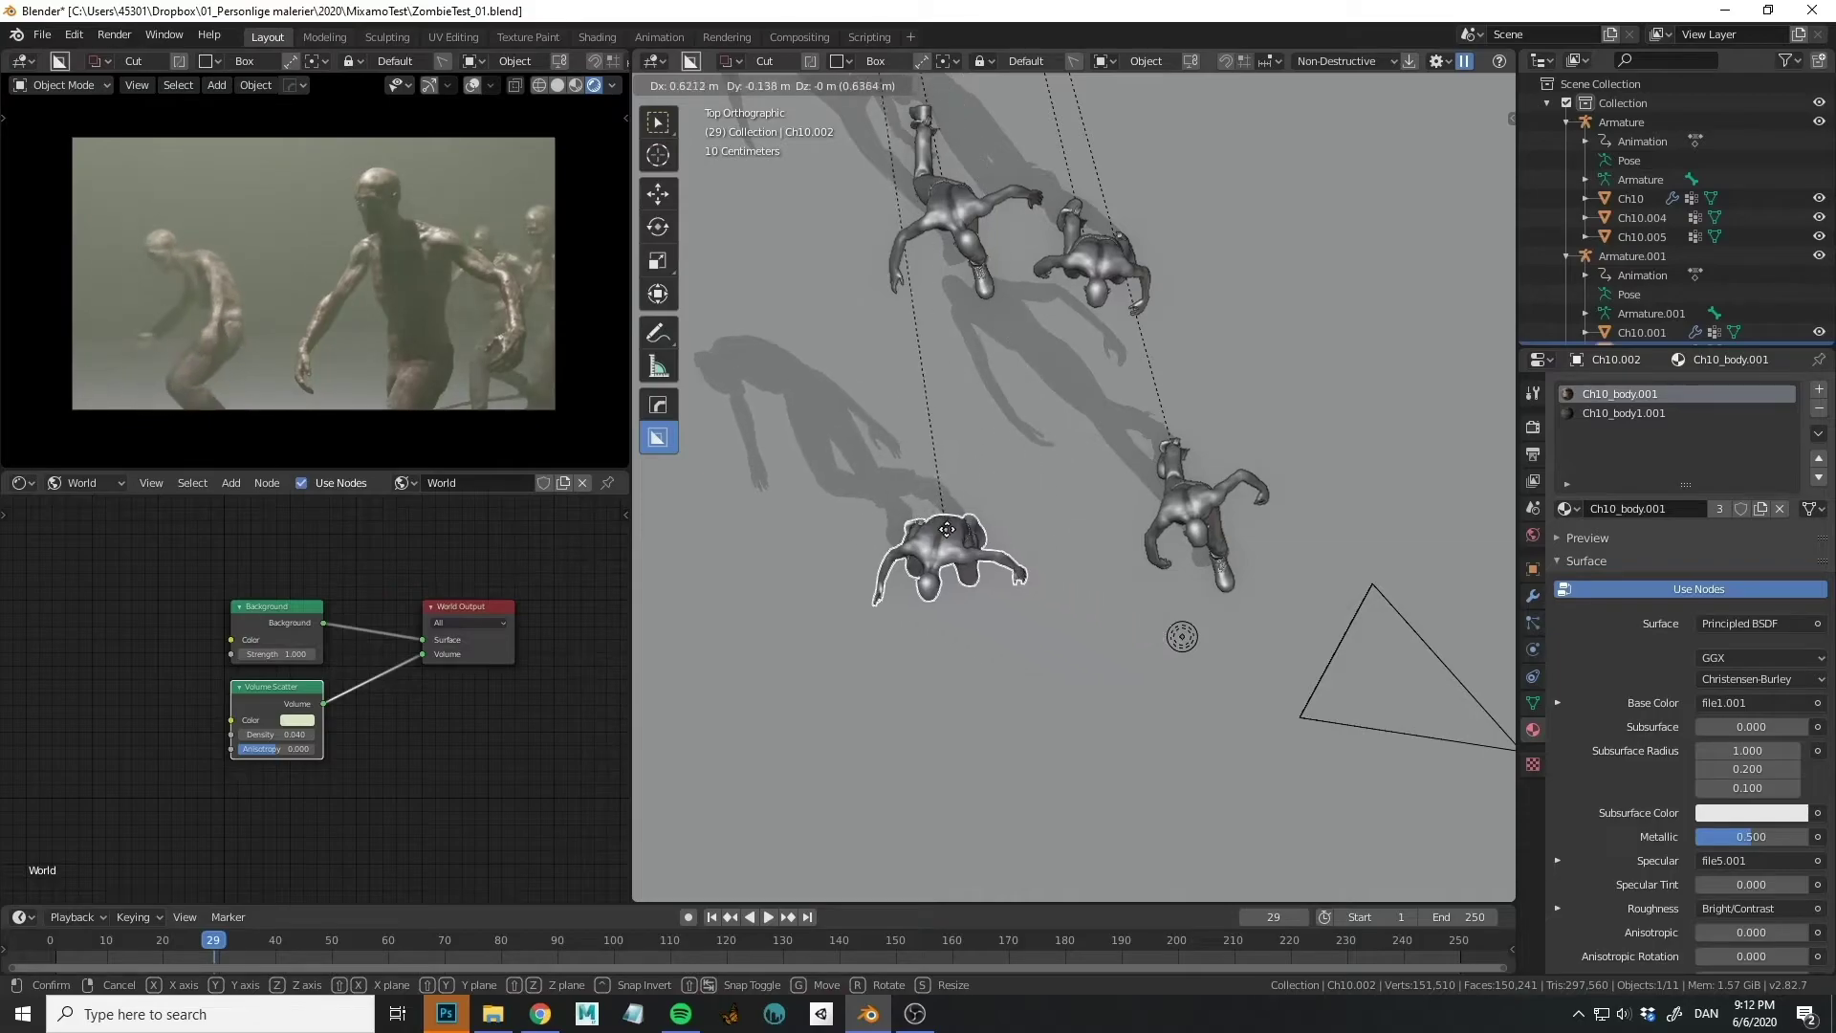
left_click(918, 550)
Set the world Volume Scatter density to 0.060.
left_click_drag(283, 735, 289, 733)
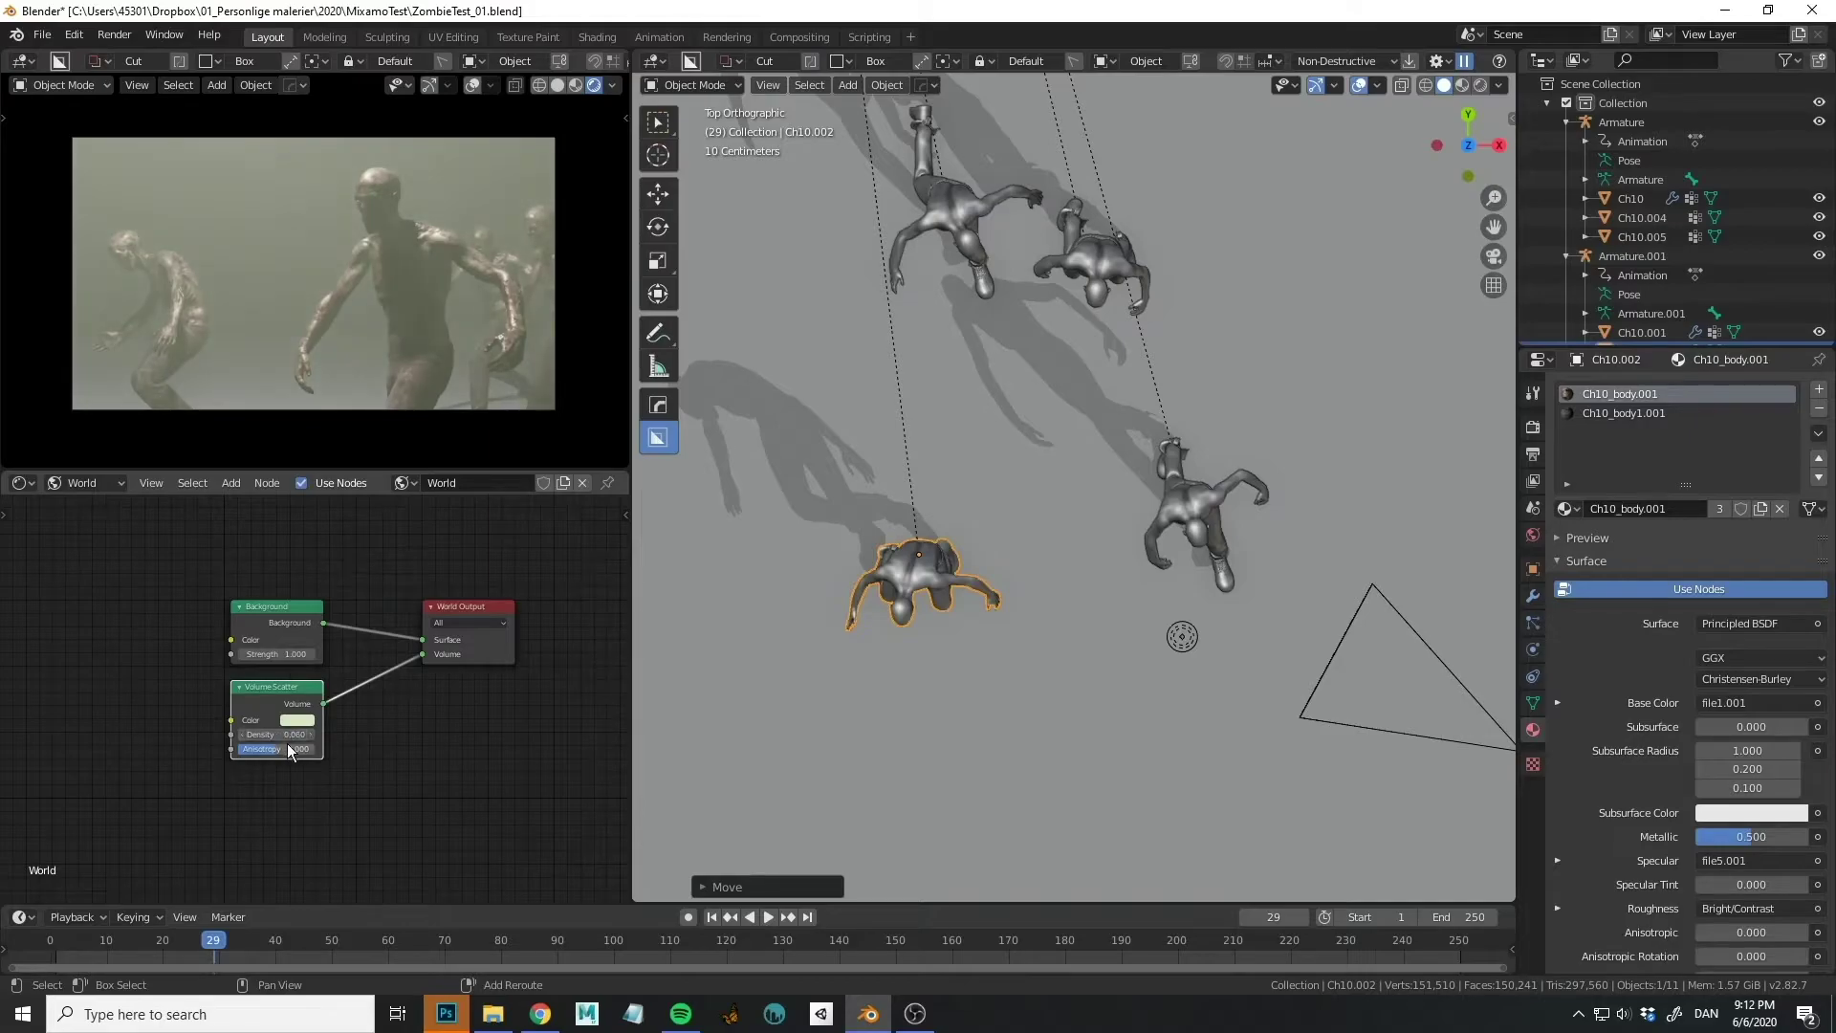
key("Return")
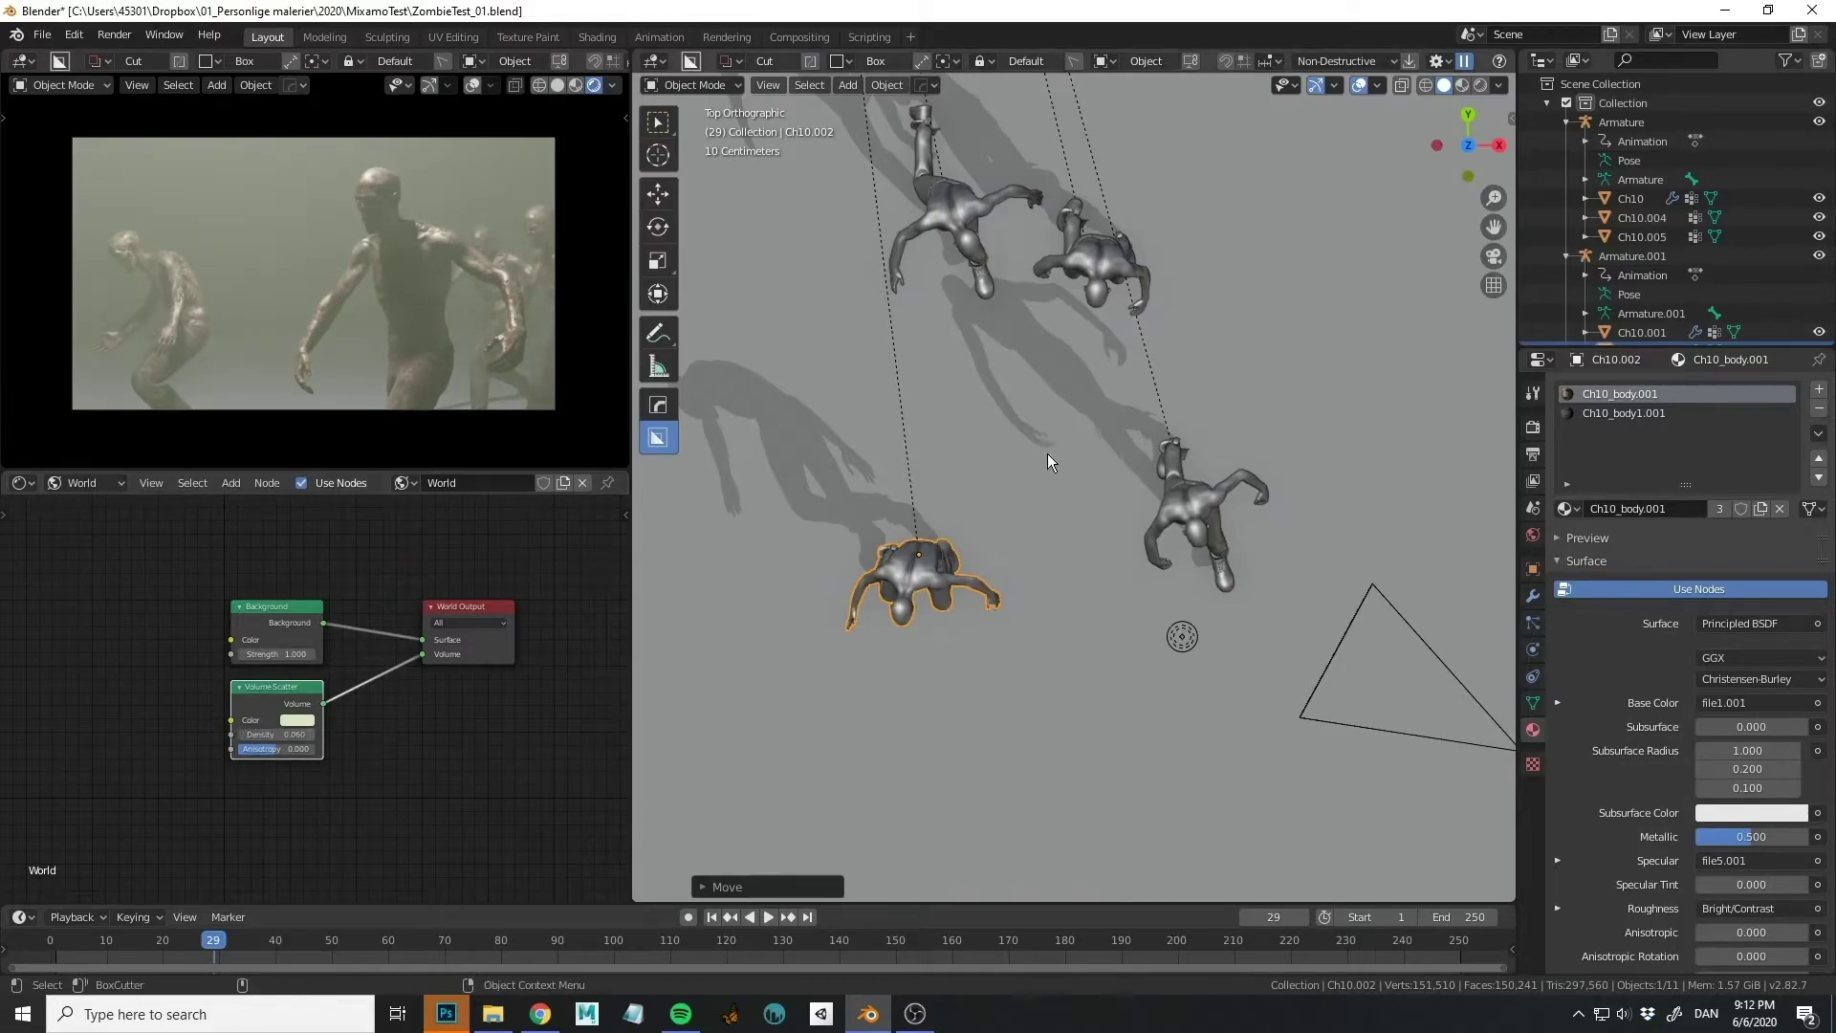
Scale up the ground plane uniformly so it extends well beyond the zombies.
scroll(1047, 454, "down", 8)
left_click(1146, 423)
key("s")
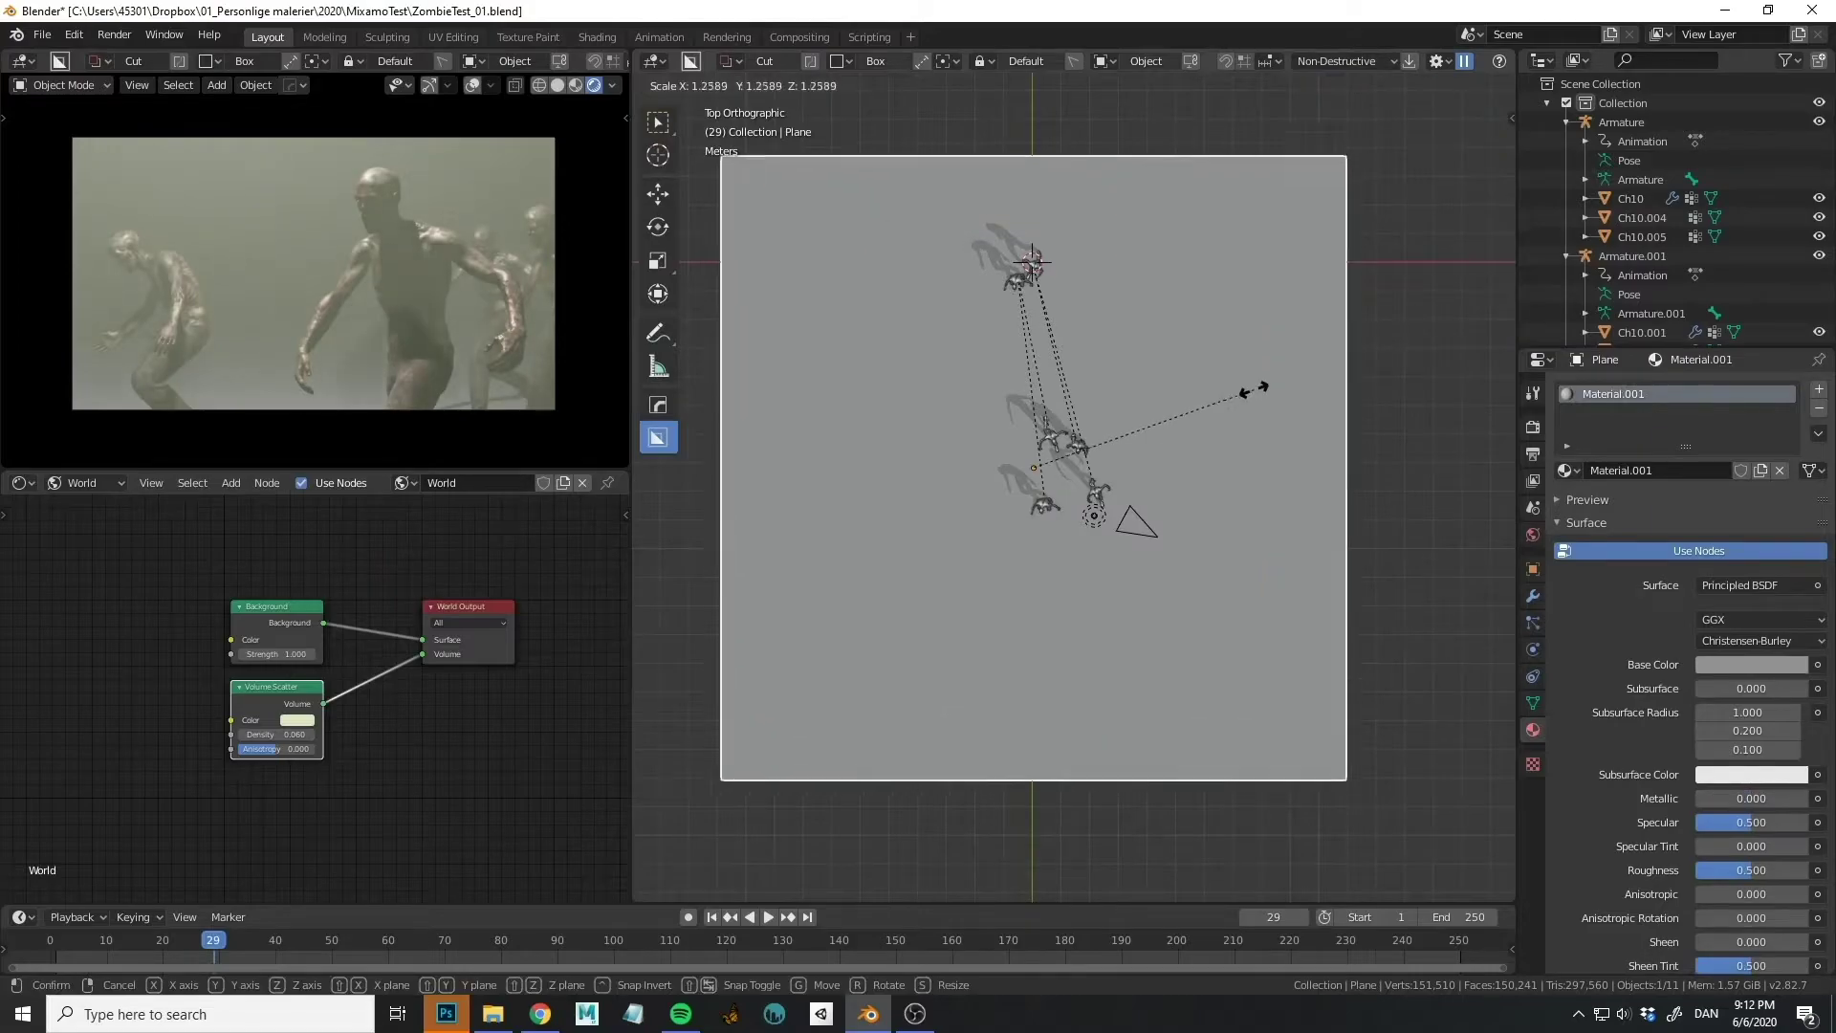
left_click(1357, 370)
Duplicate Ch10.003 and place the copy far out to the side, on the far side of Ch10.002 from Ch10.004.
scroll(1045, 409, "up", 5)
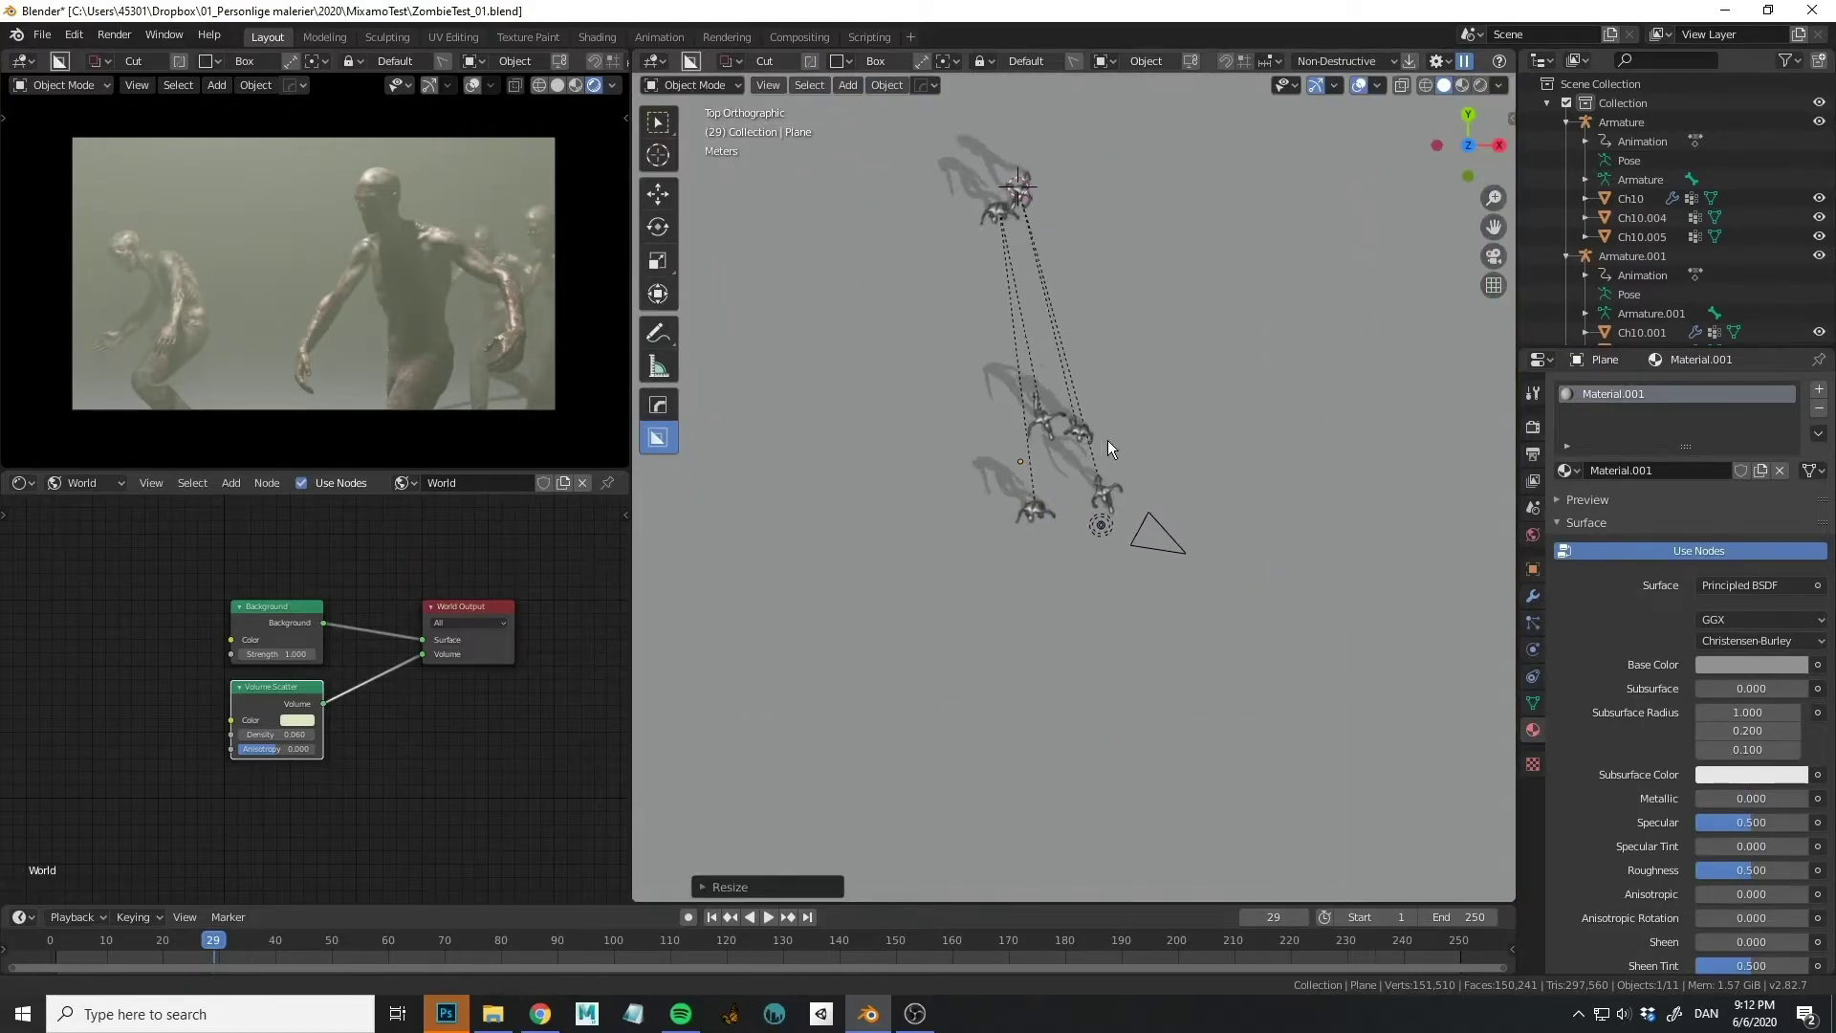
scroll(903, 423, "down", 1)
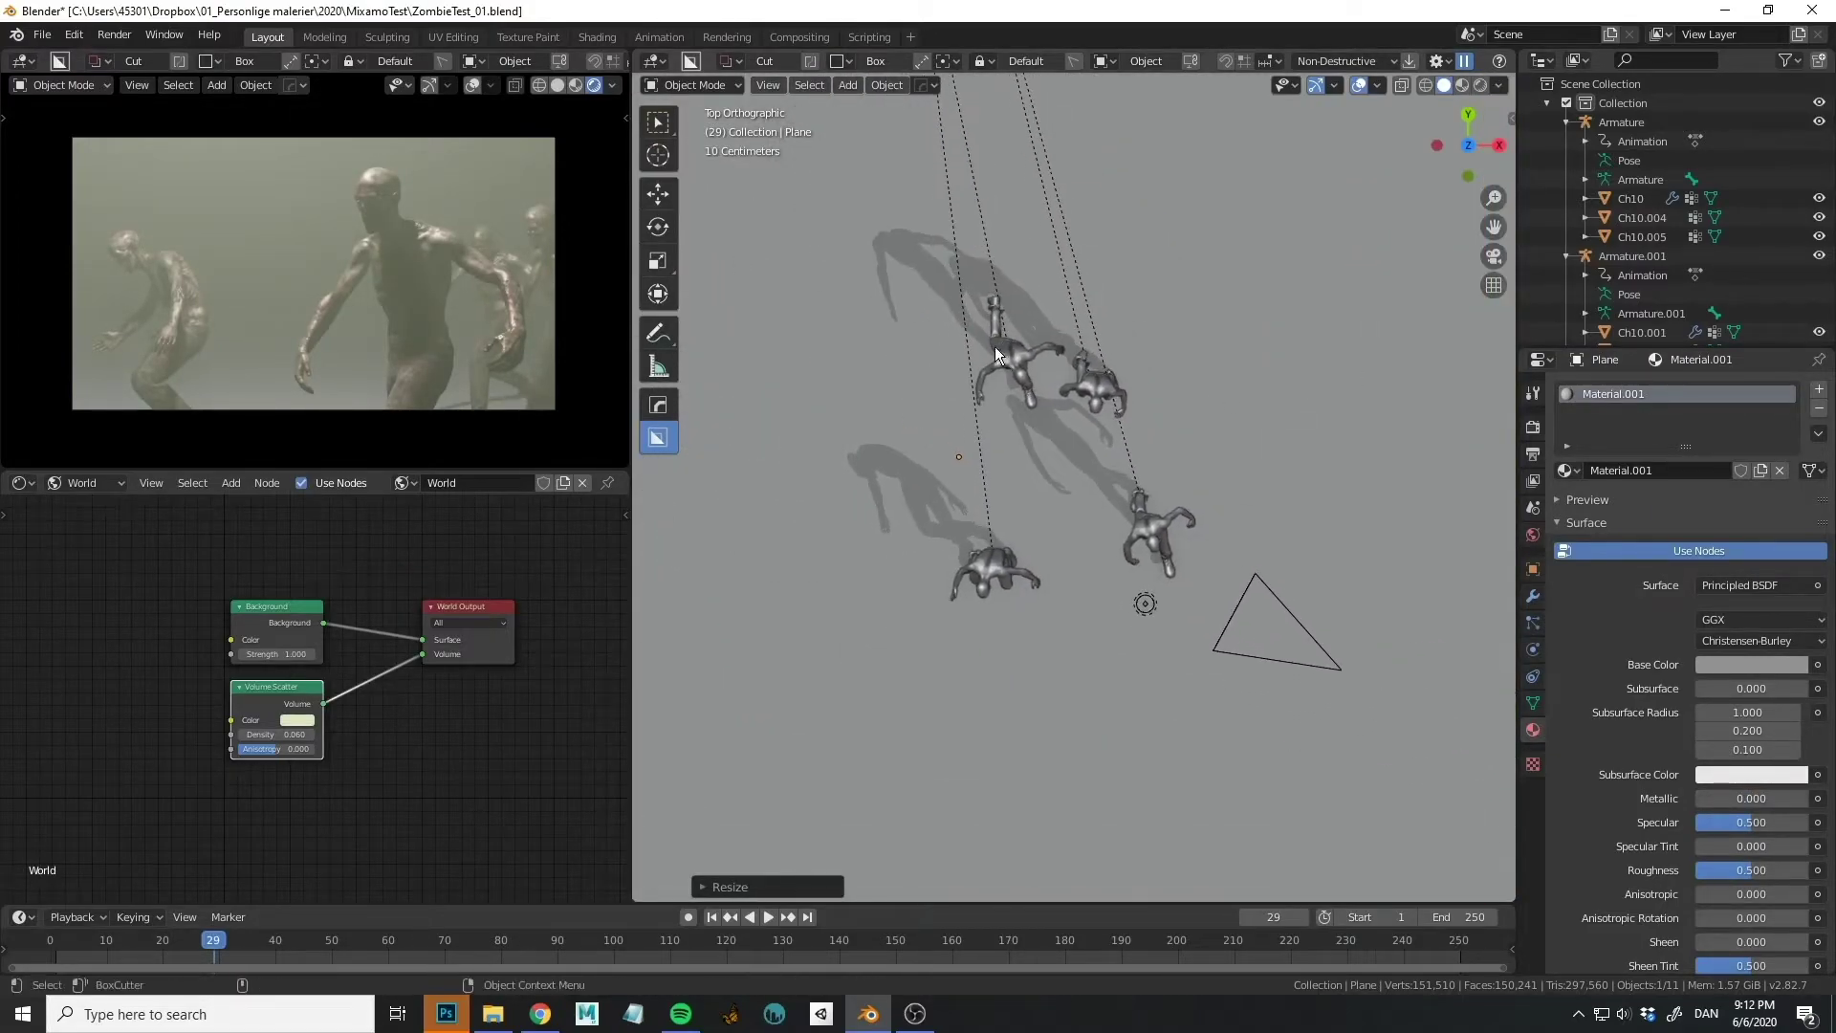
left_click(1046, 392)
key("shift+d")
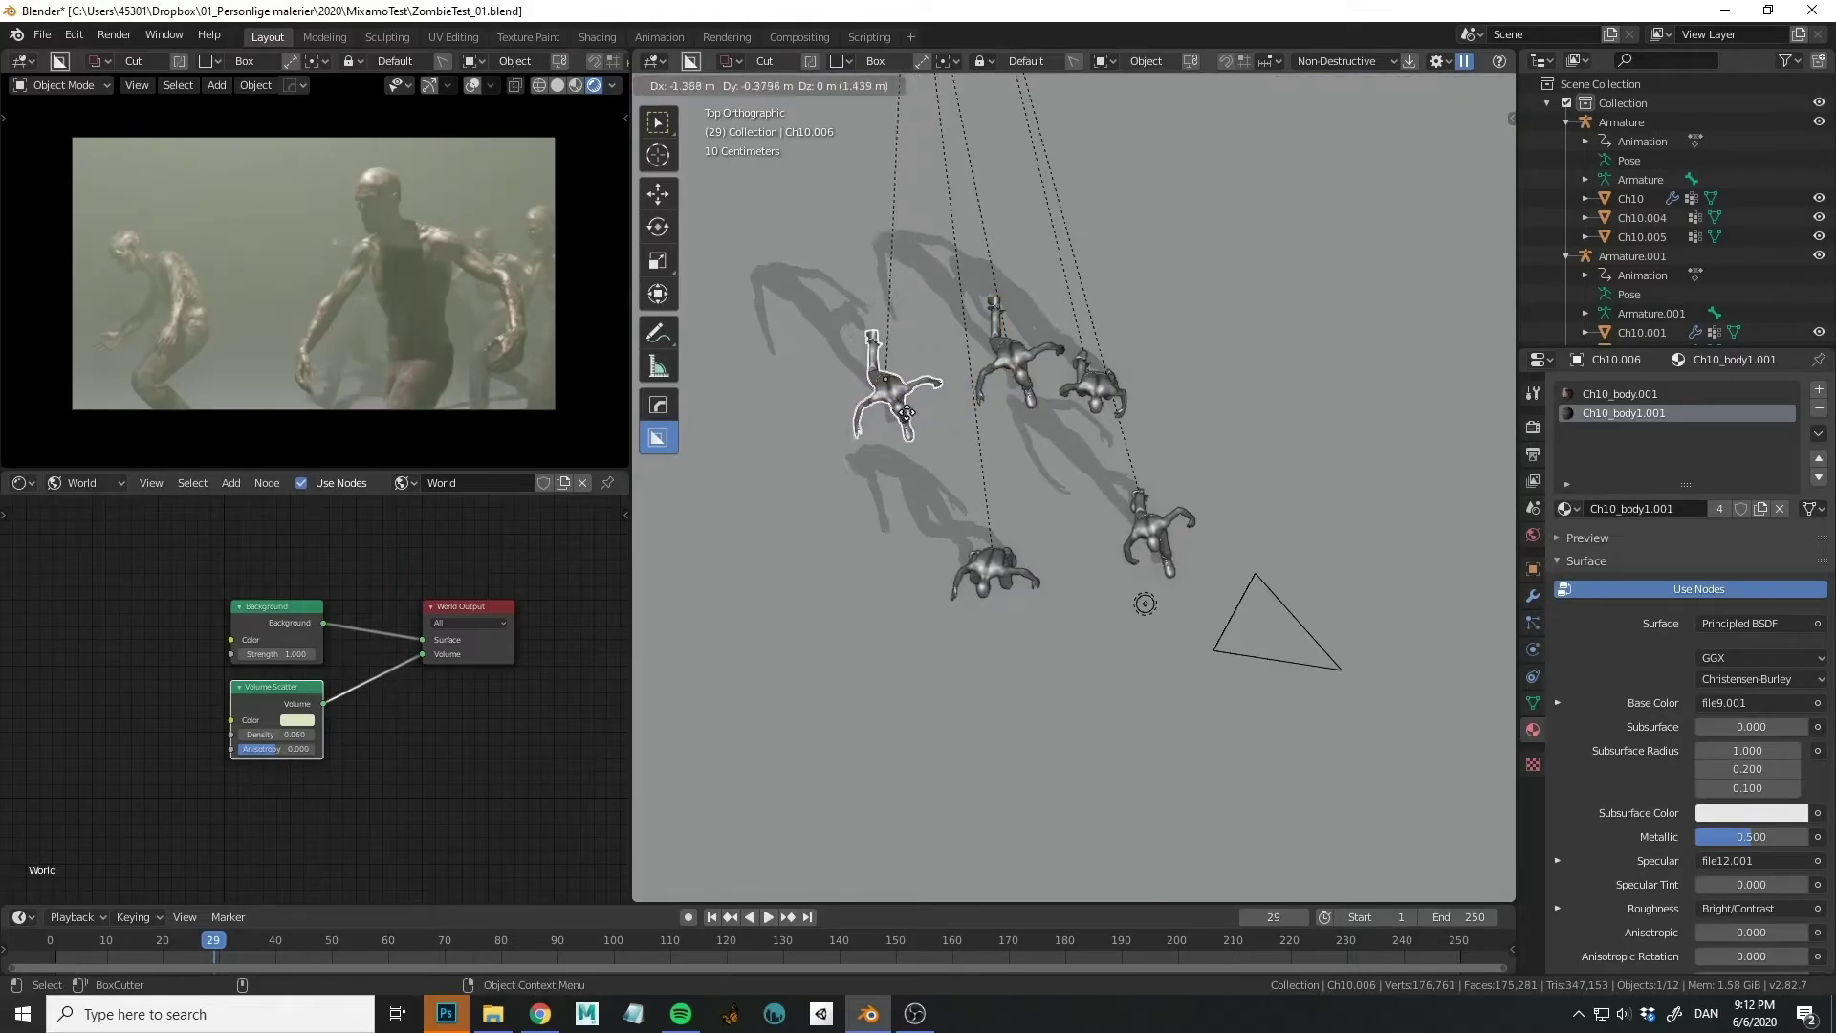
left_click(733, 423)
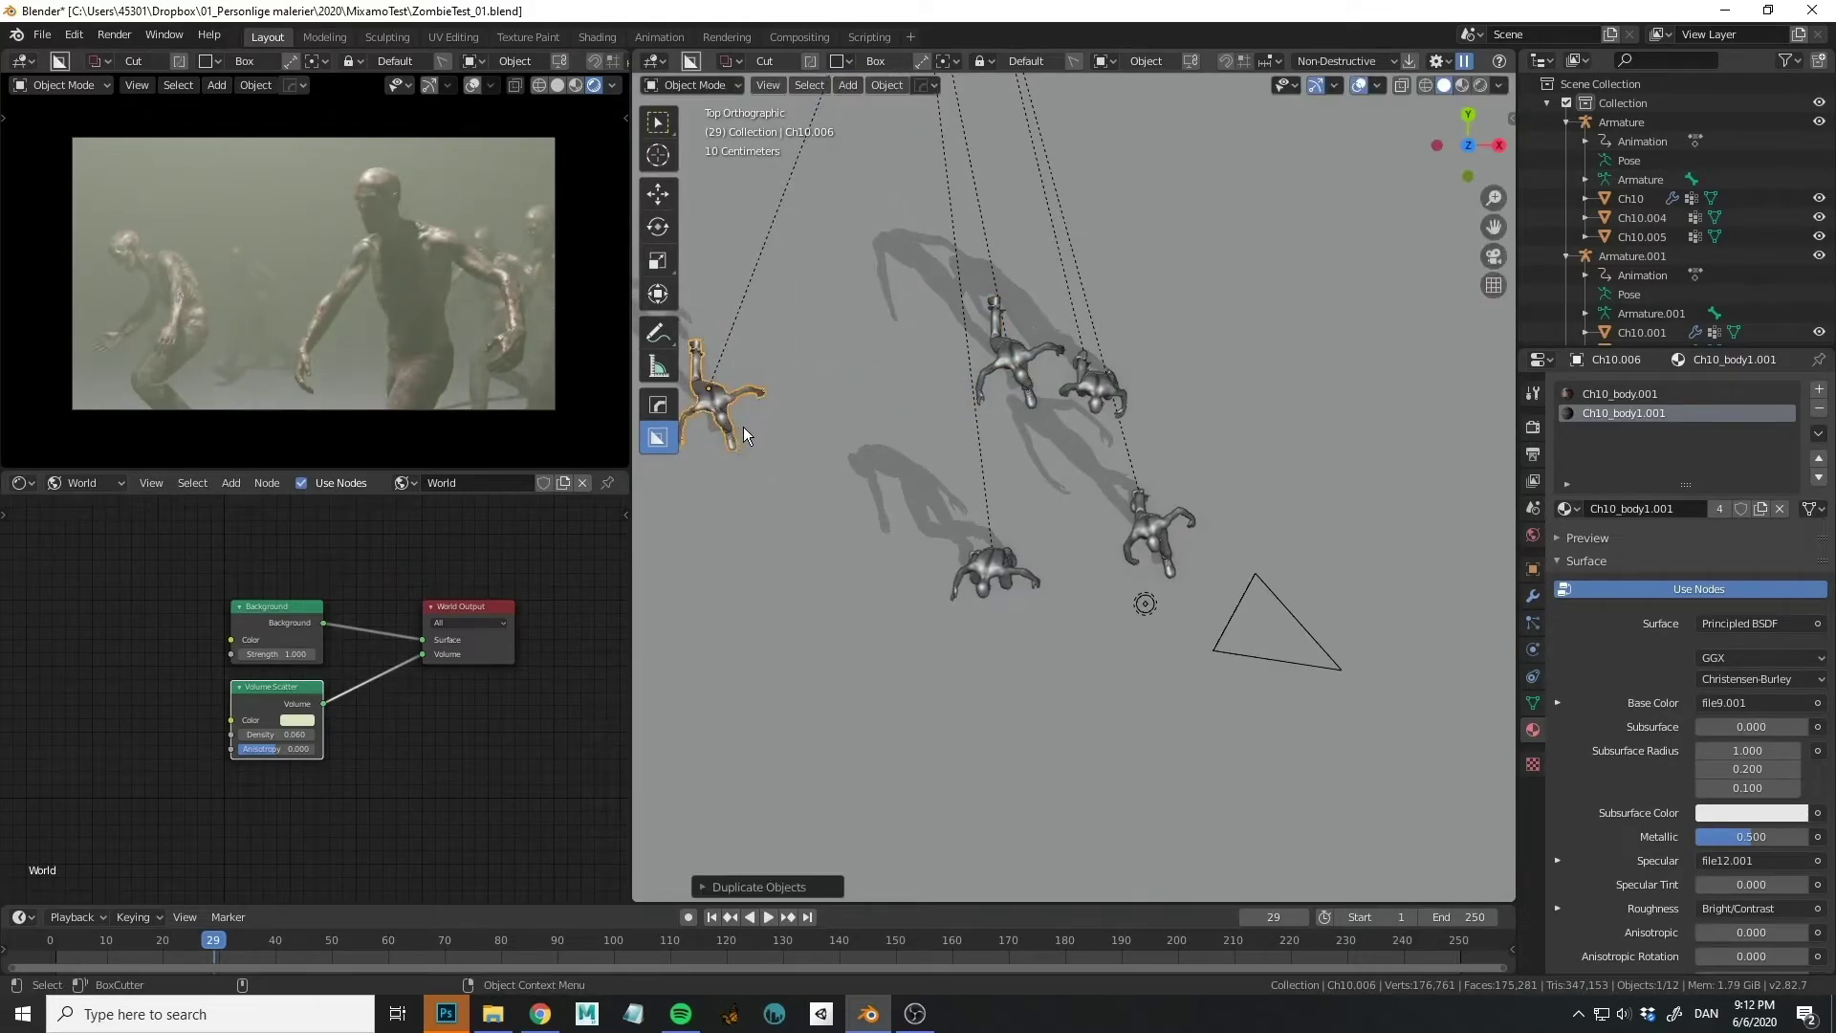
Duplicate Ch10.006 and place the copy farther back and farther out to the side of the crowd.
key("shift+d")
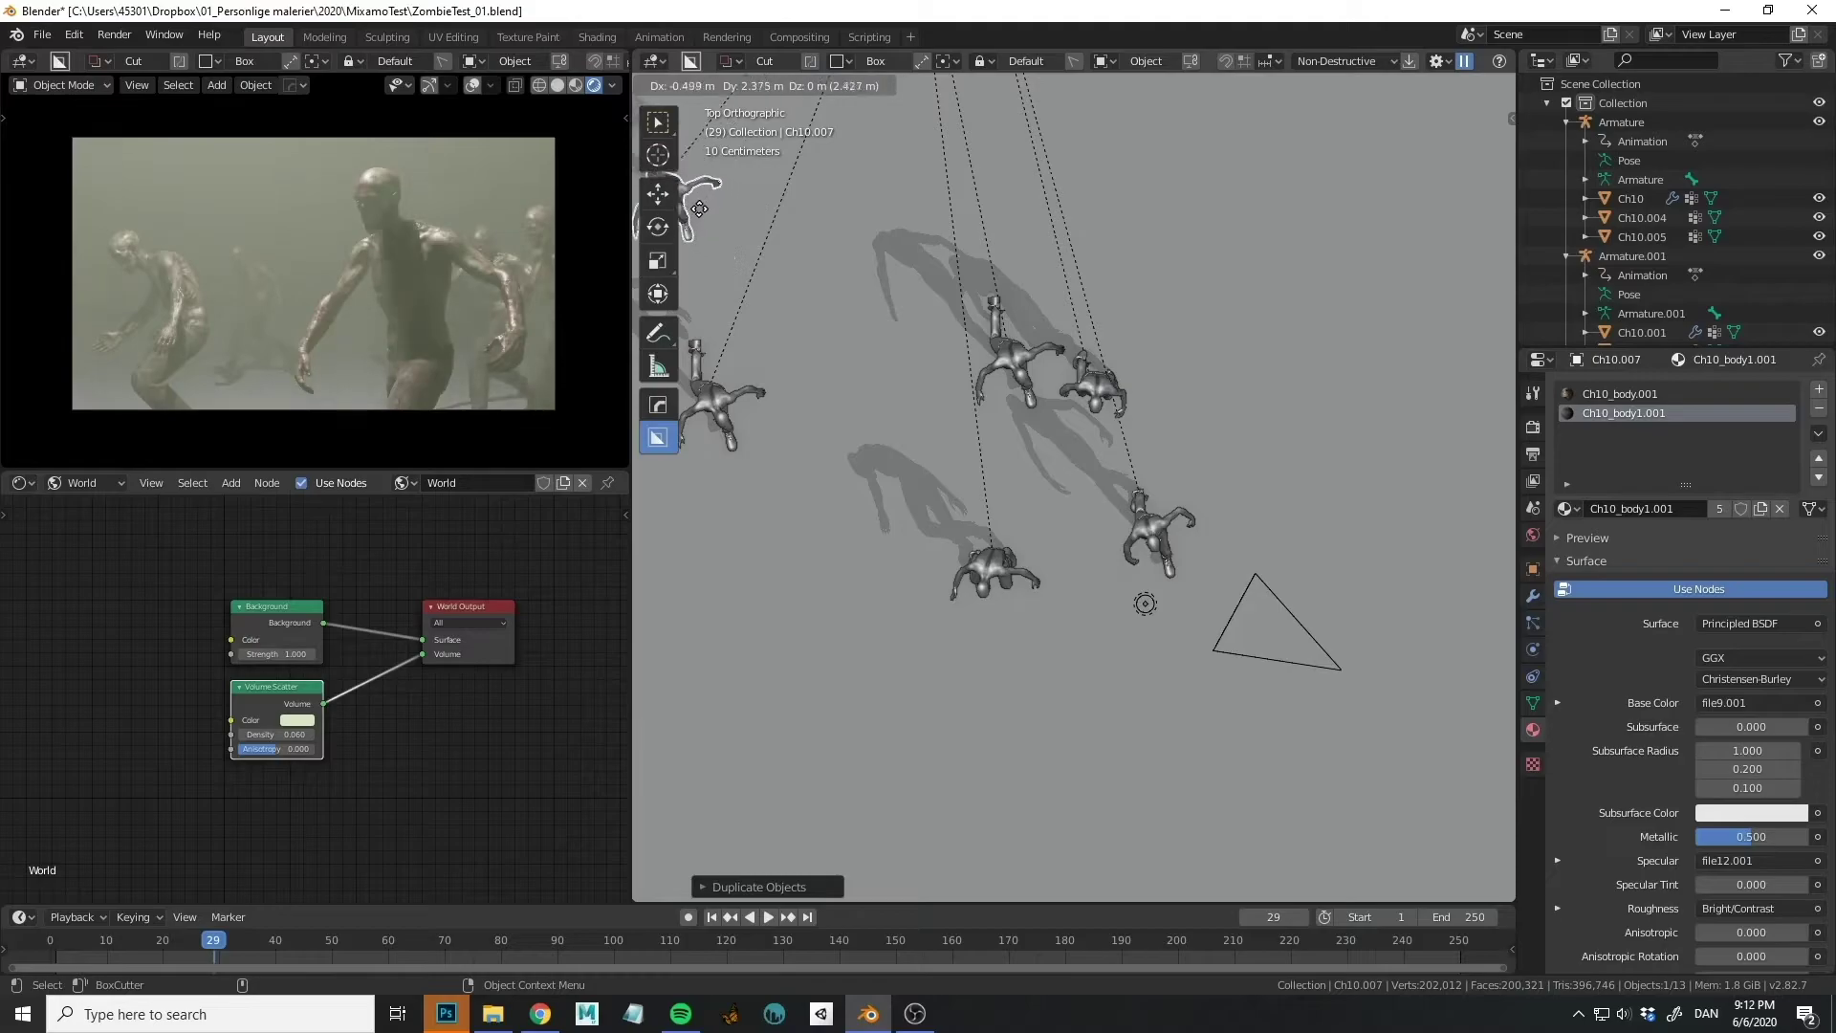
left_click(699, 216)
middle_click_drag(795, 243, 1019, 415, "shift")
middle_click_drag(960, 394, 909, 386, "ctrl")
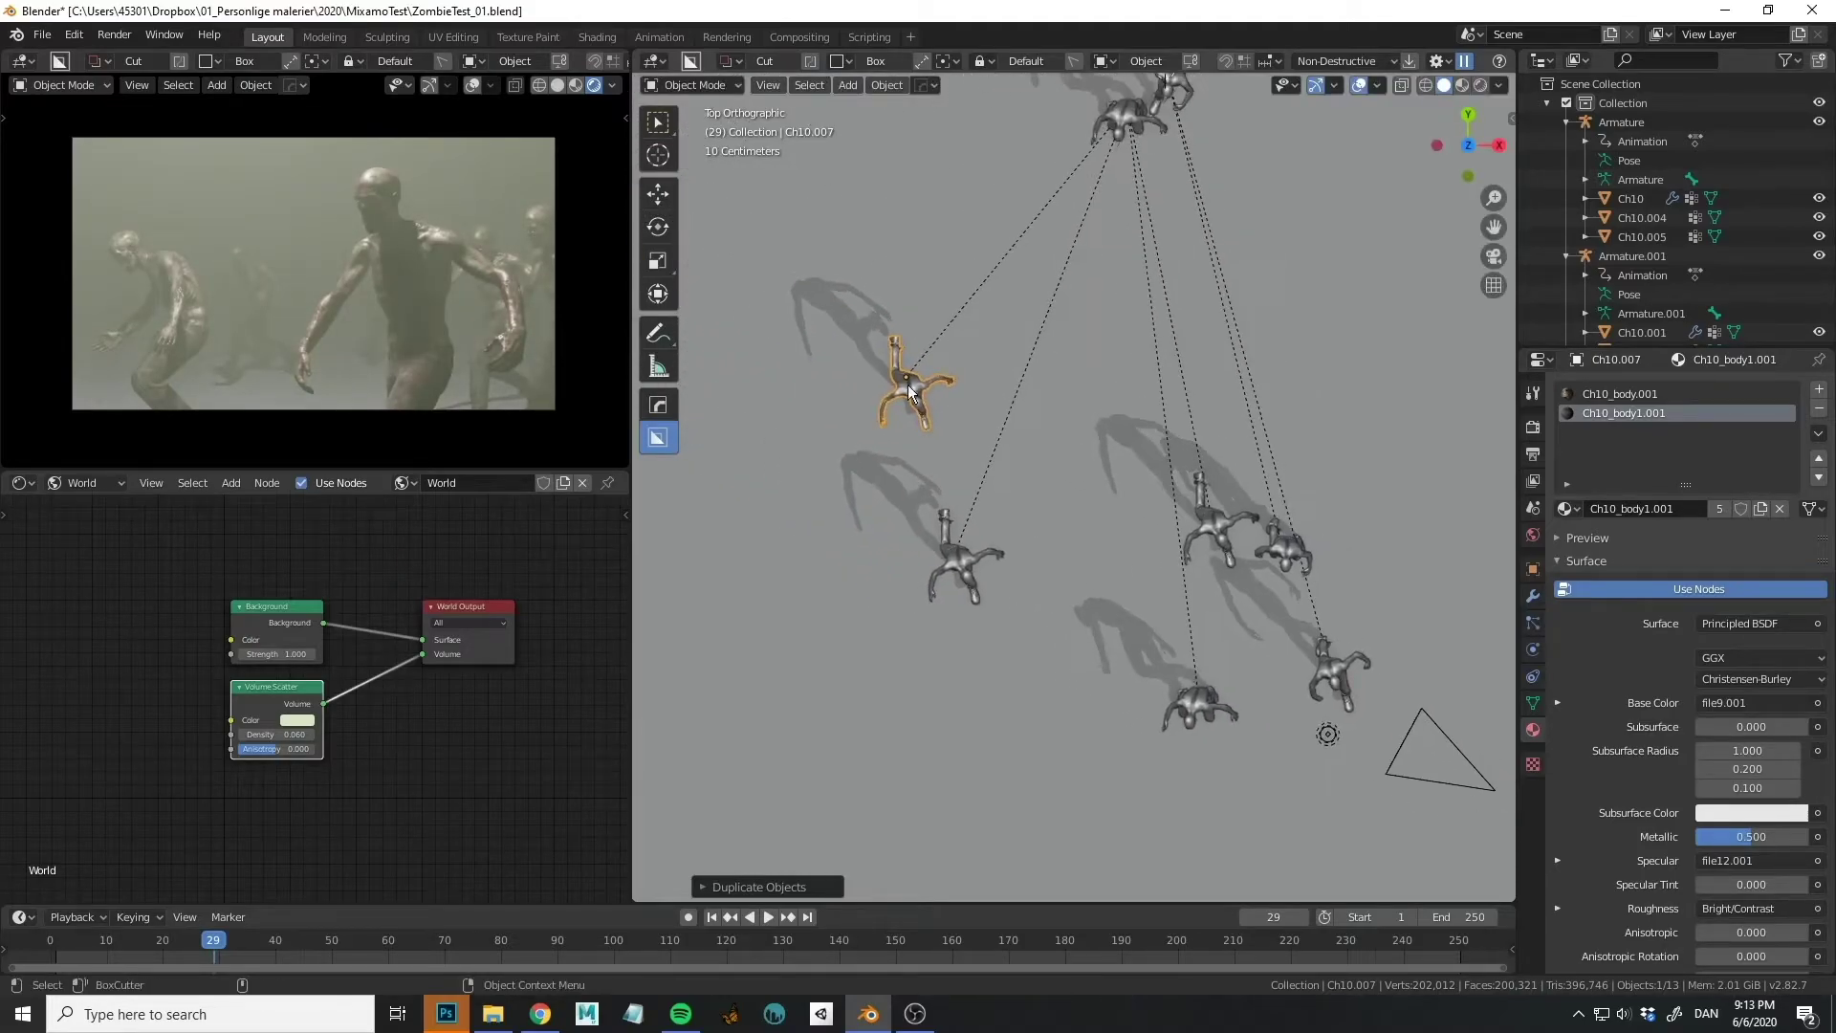
key("g")
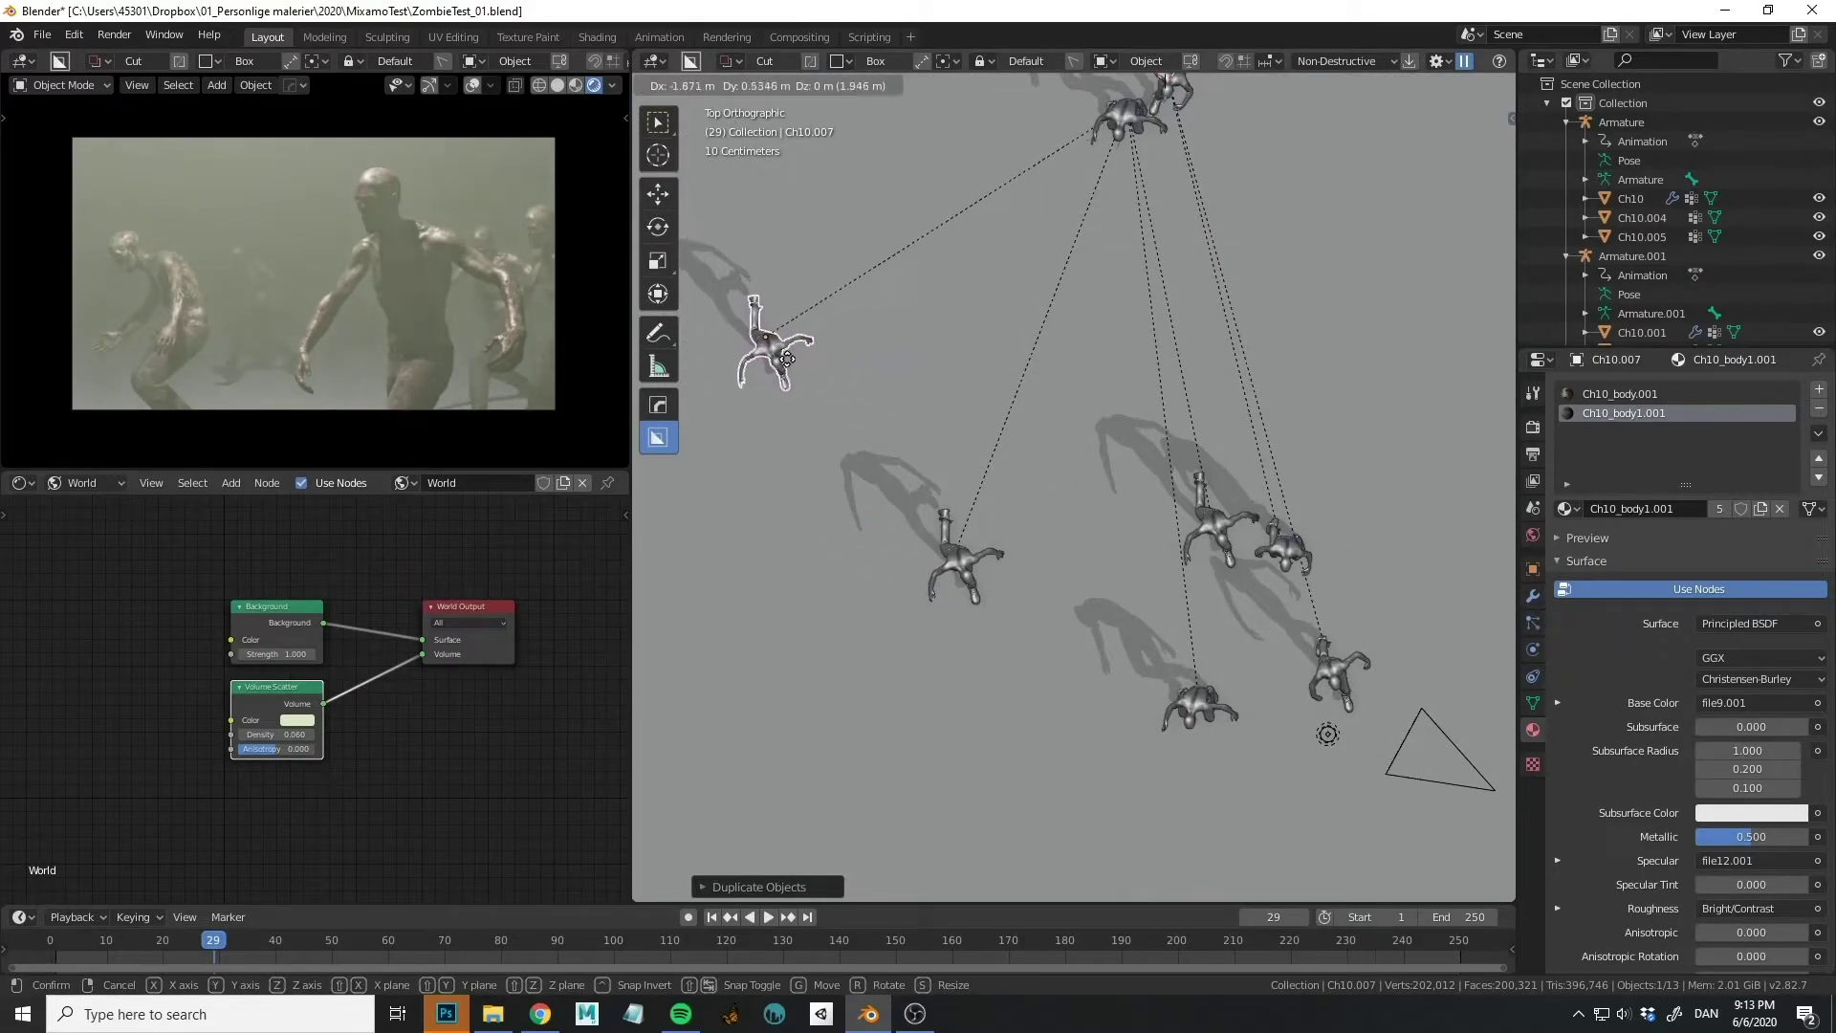
left_click(769, 380)
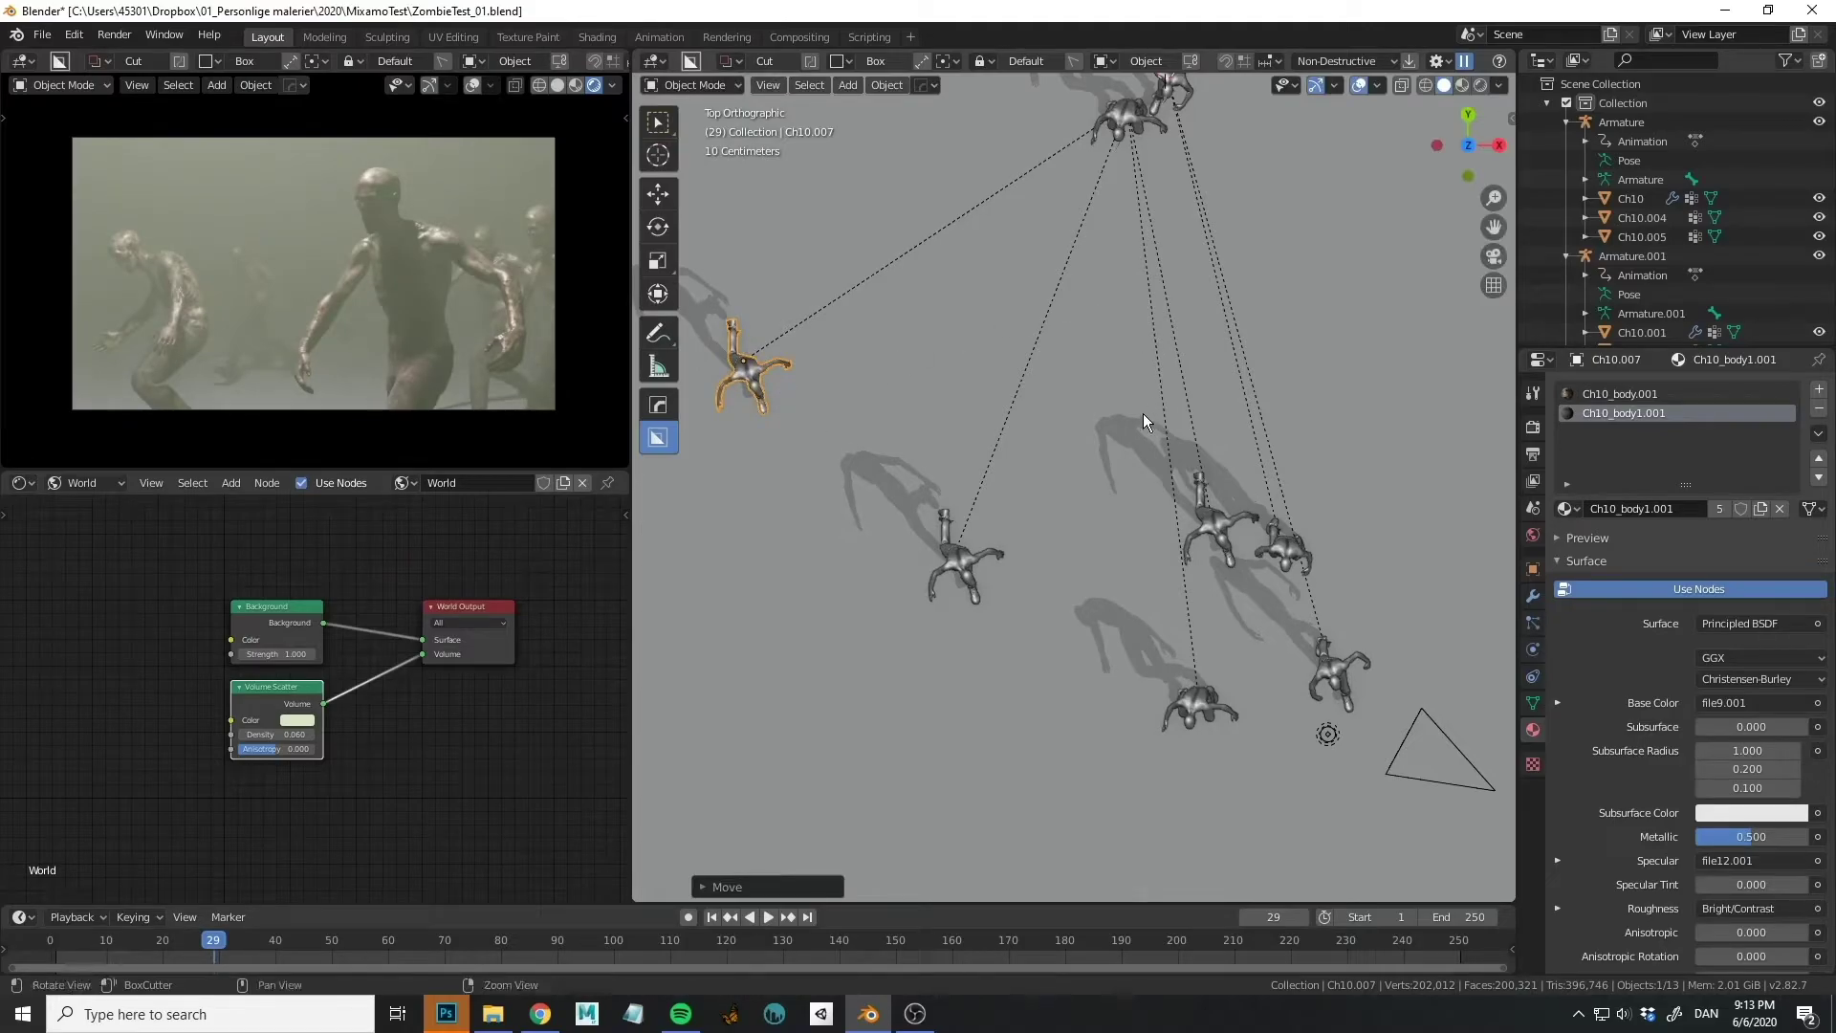
Duplicate Ch10.004 and place the copy about 5 m to the side, in front of Ch10.006.
middle_click_drag(1144, 414, 1086, 362, "alt")
left_click(1295, 622)
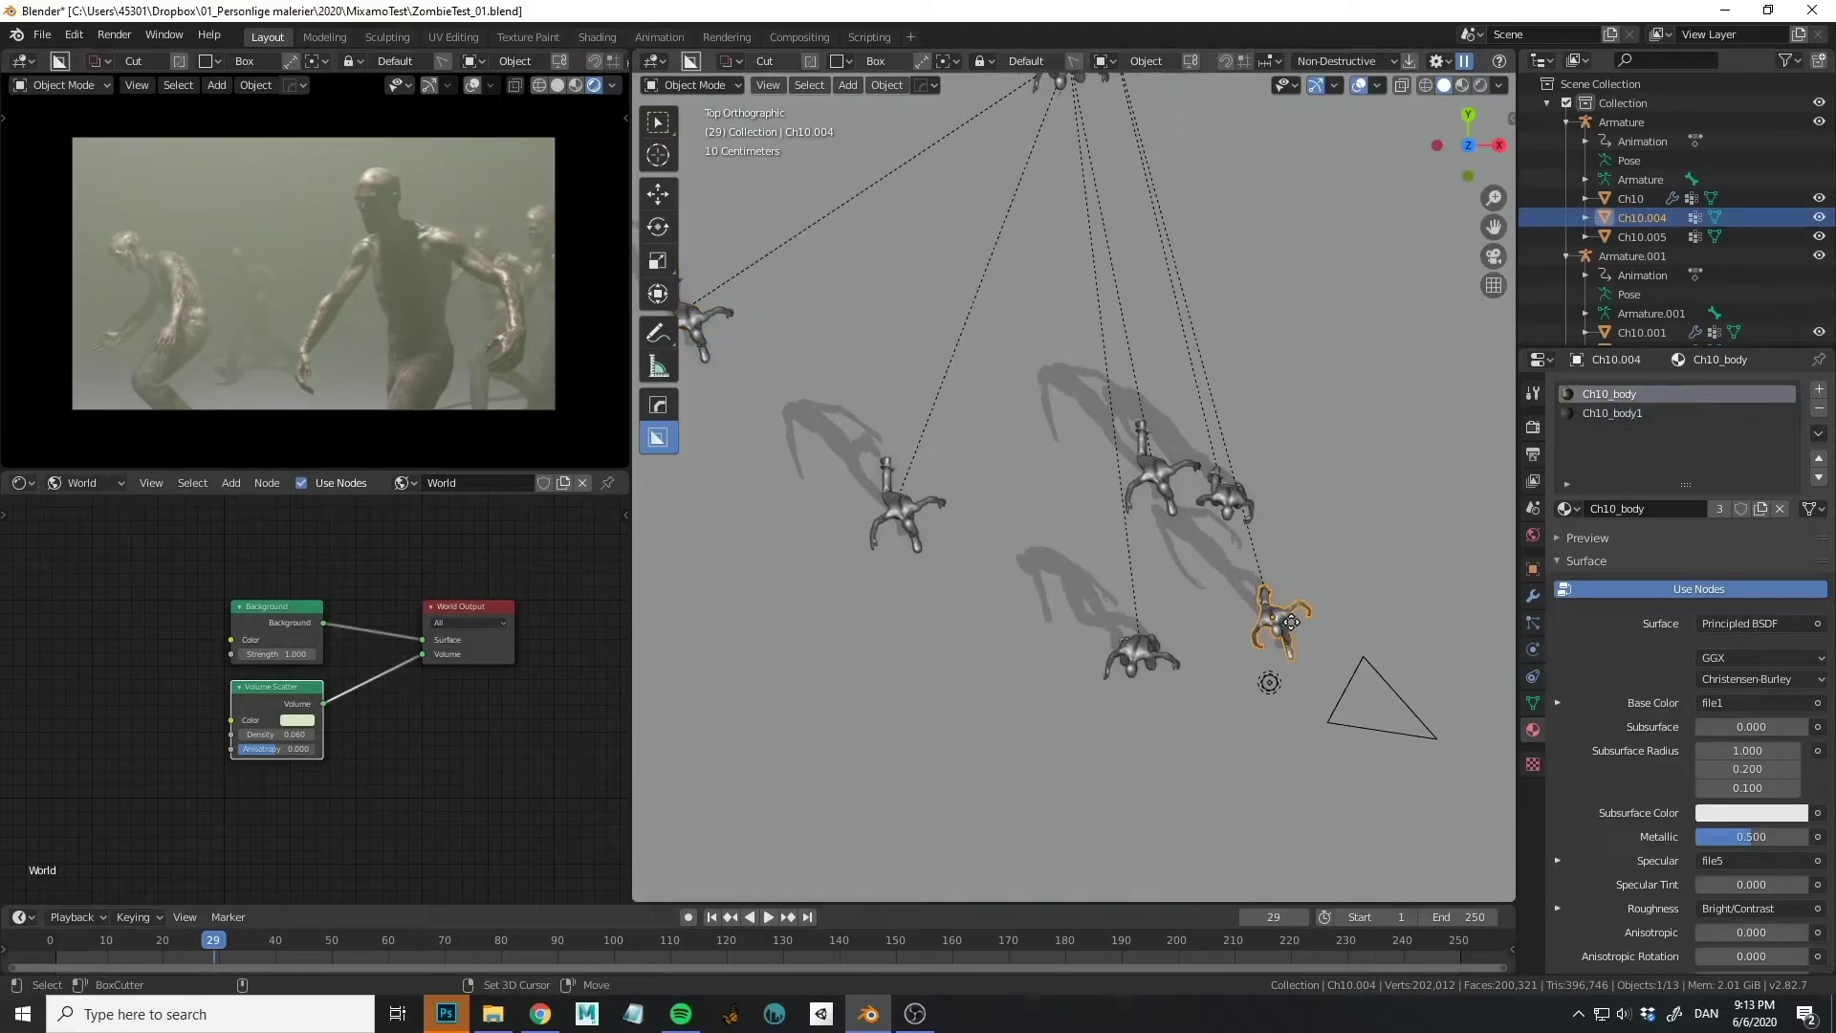
key("shift+d")
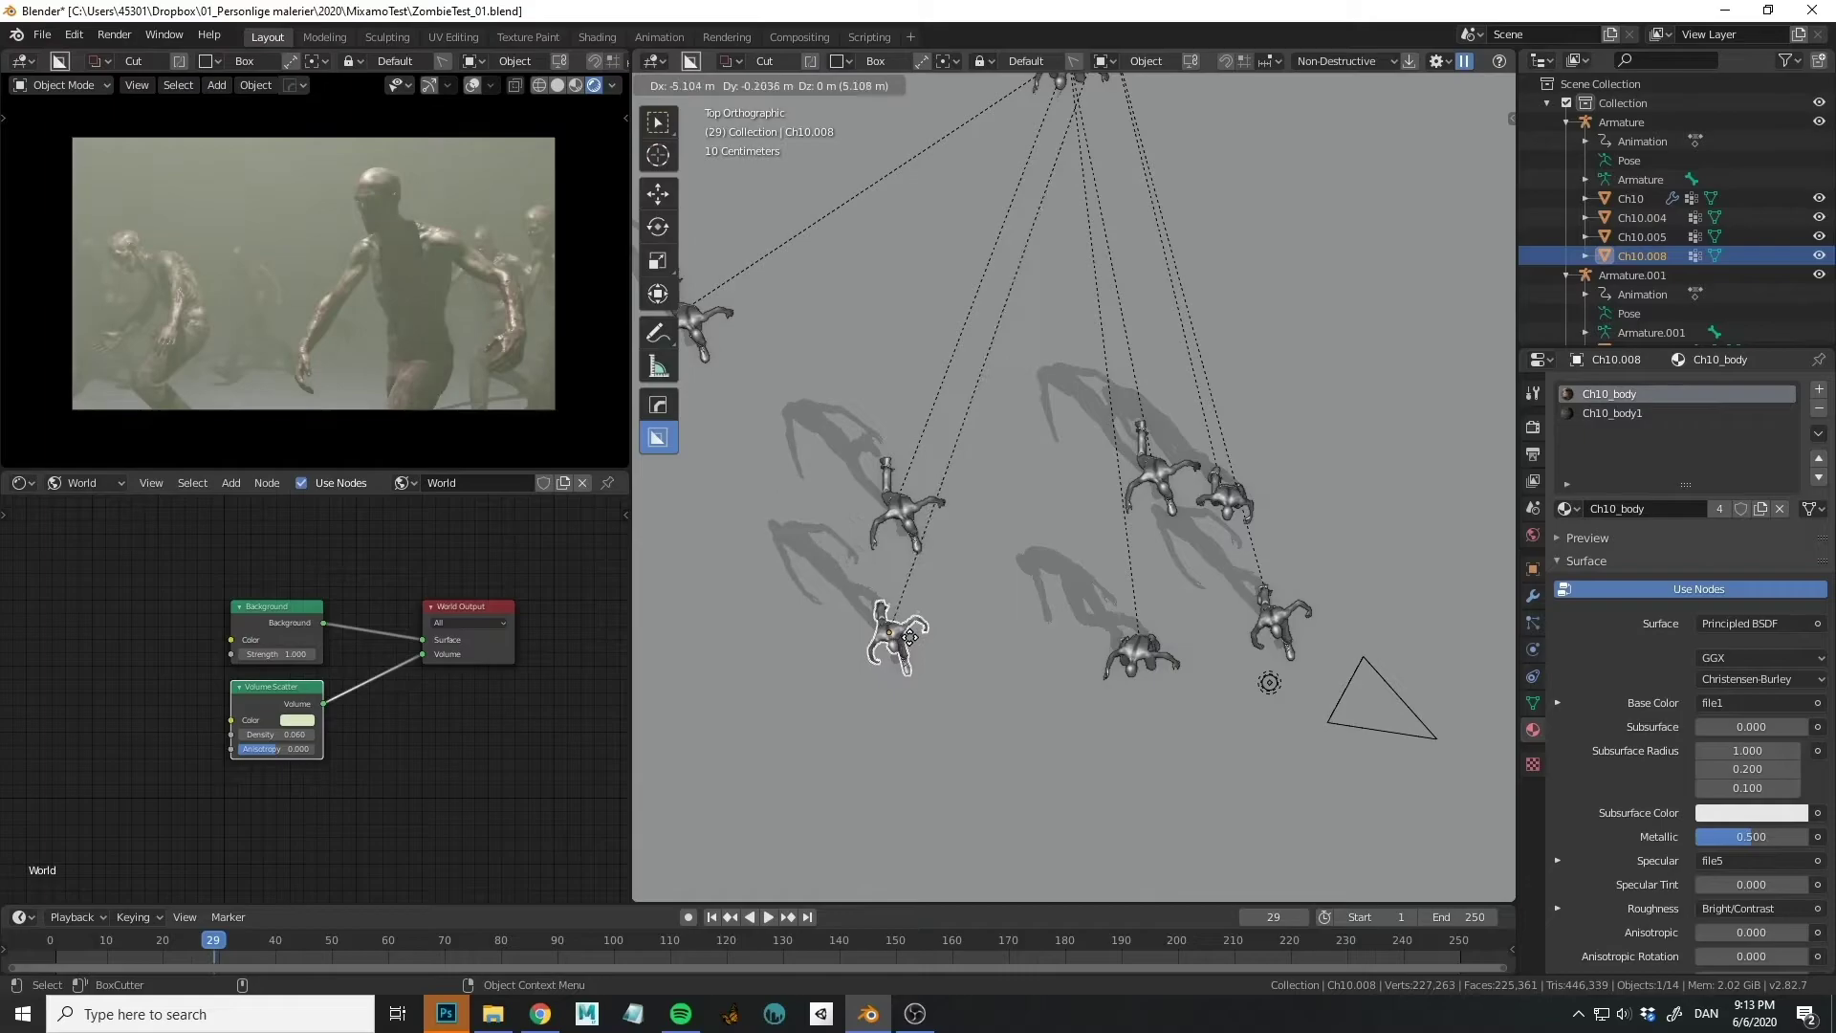
left_click(928, 643)
Duplicate Ch10.008 twice, placing one copy between it and Ch10.002 and the other far back between Ch10.006 and Ch10.003.
key("shift+d")
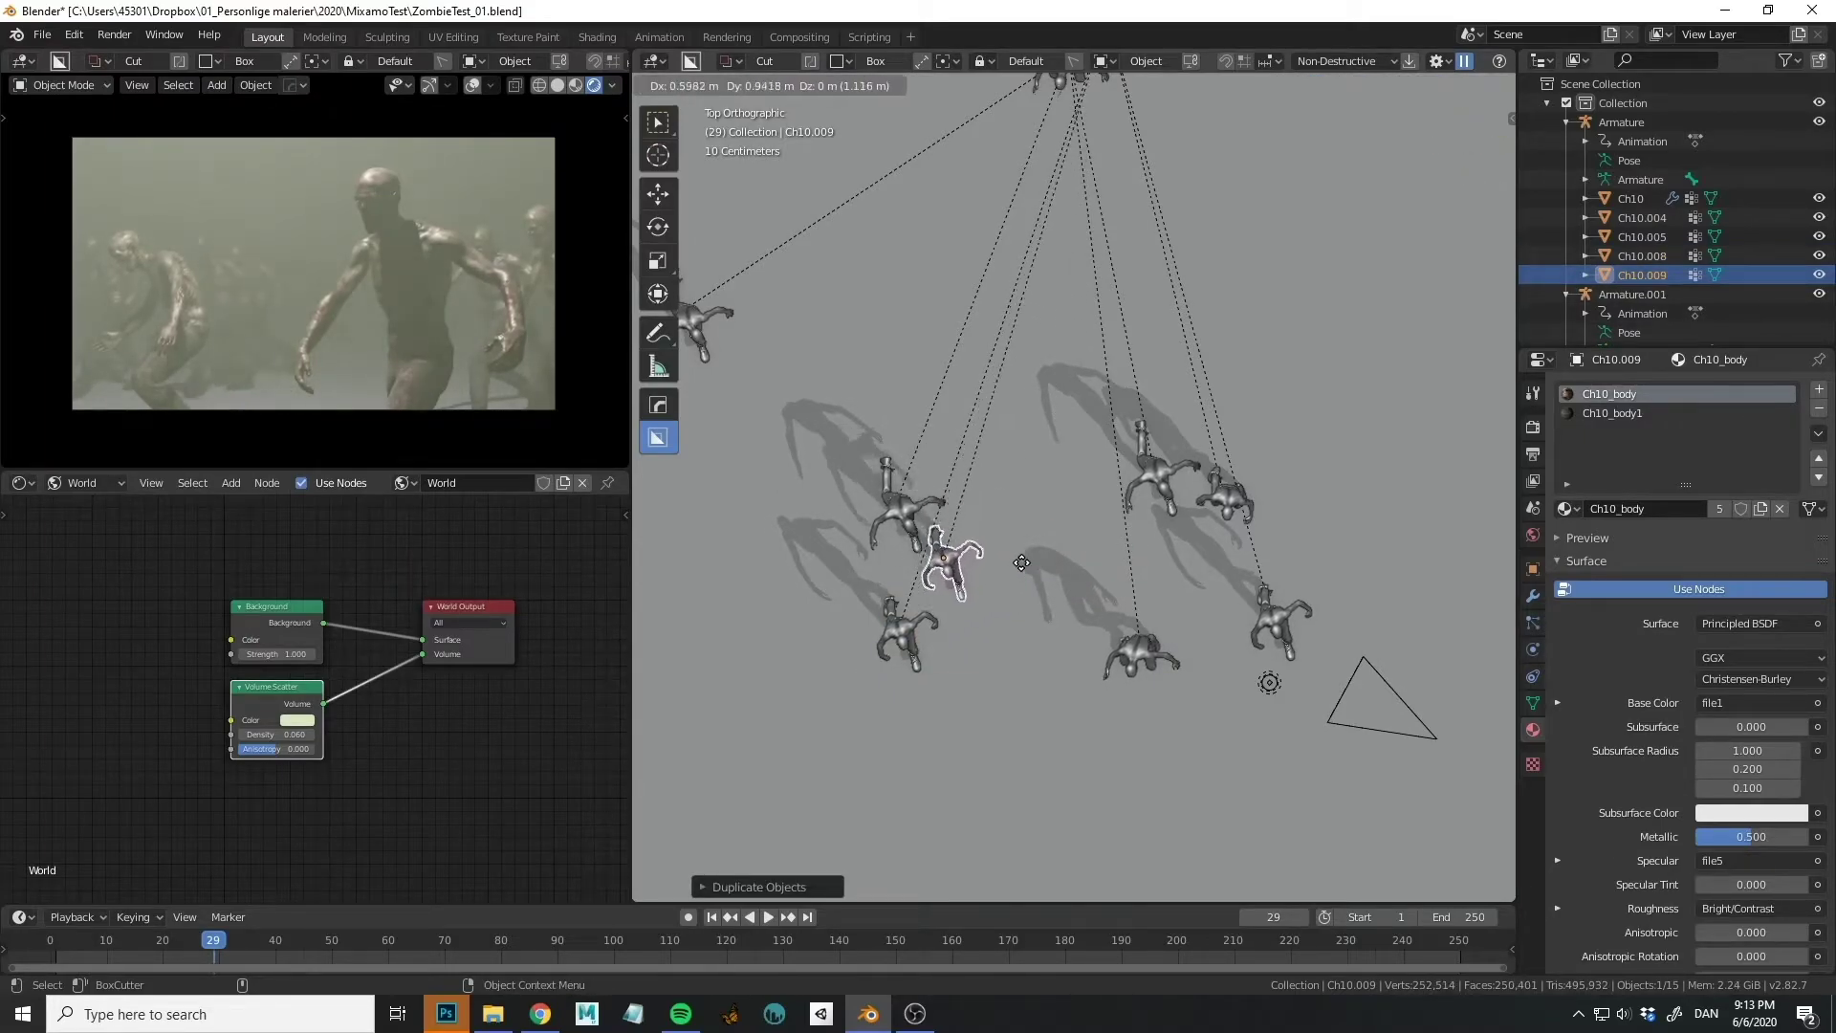
left_click(1059, 579)
key("shift+d")
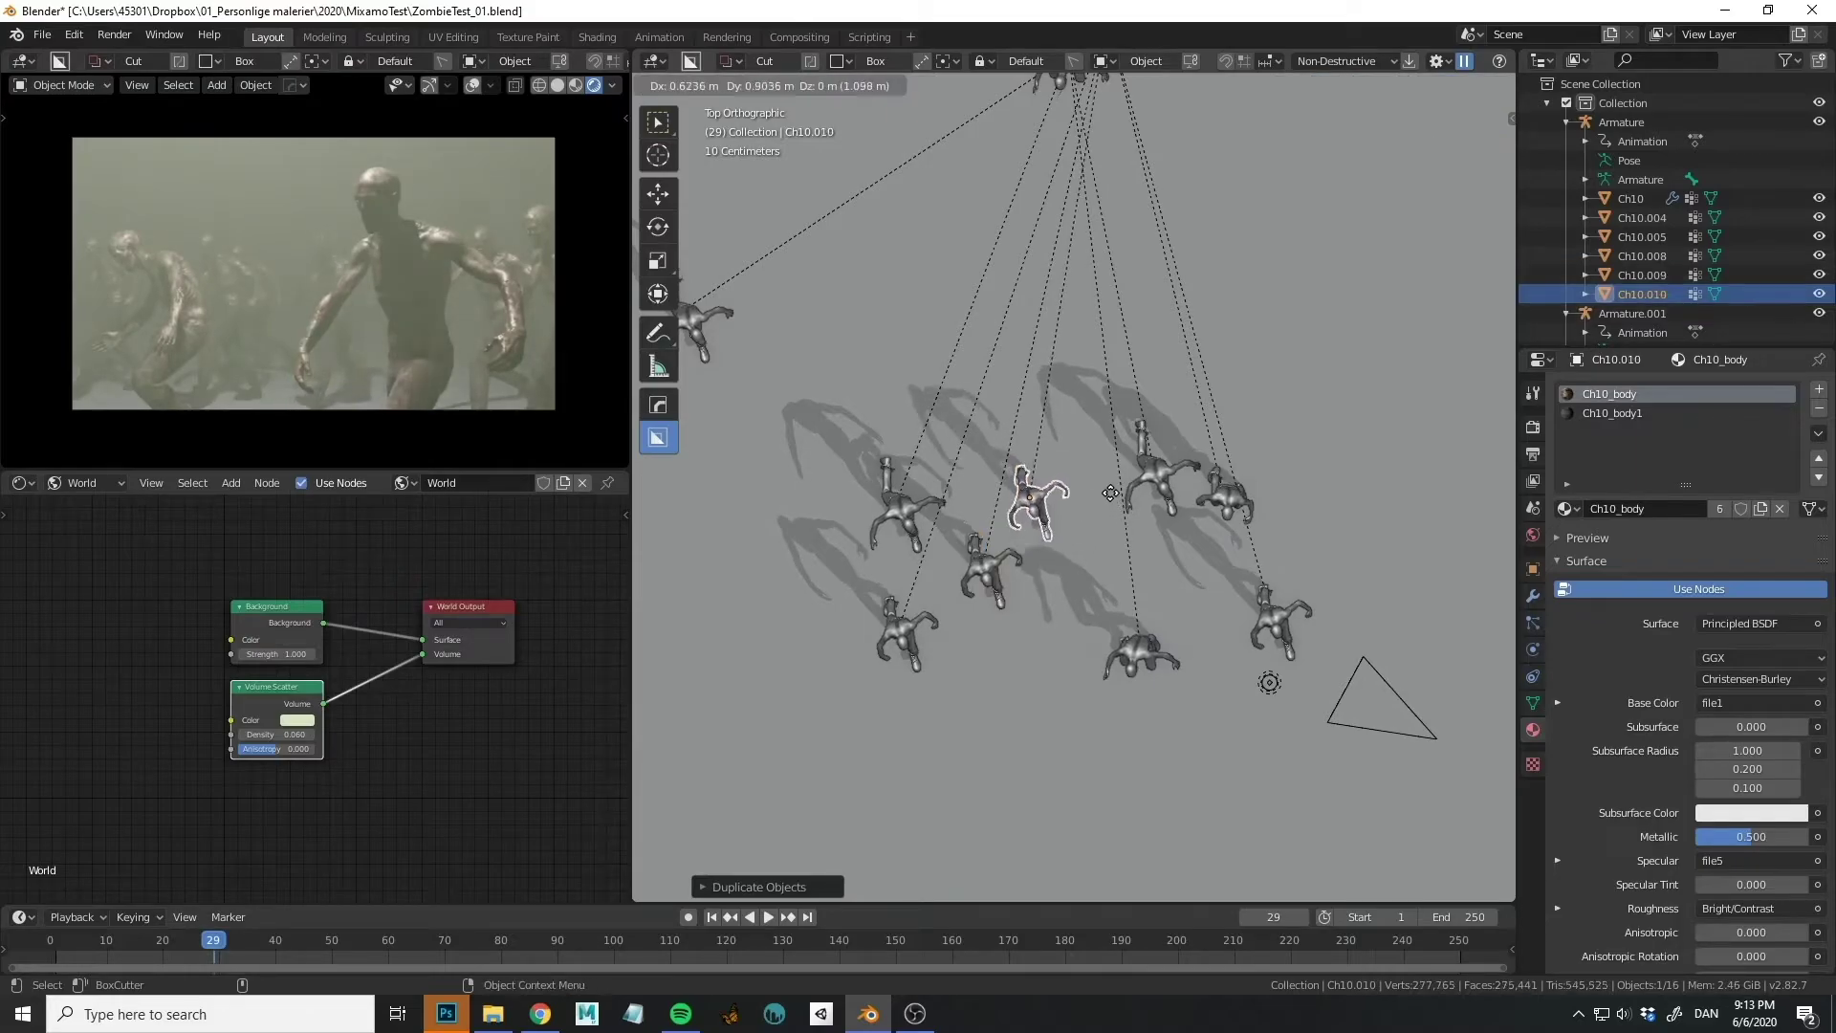
left_click(1100, 383)
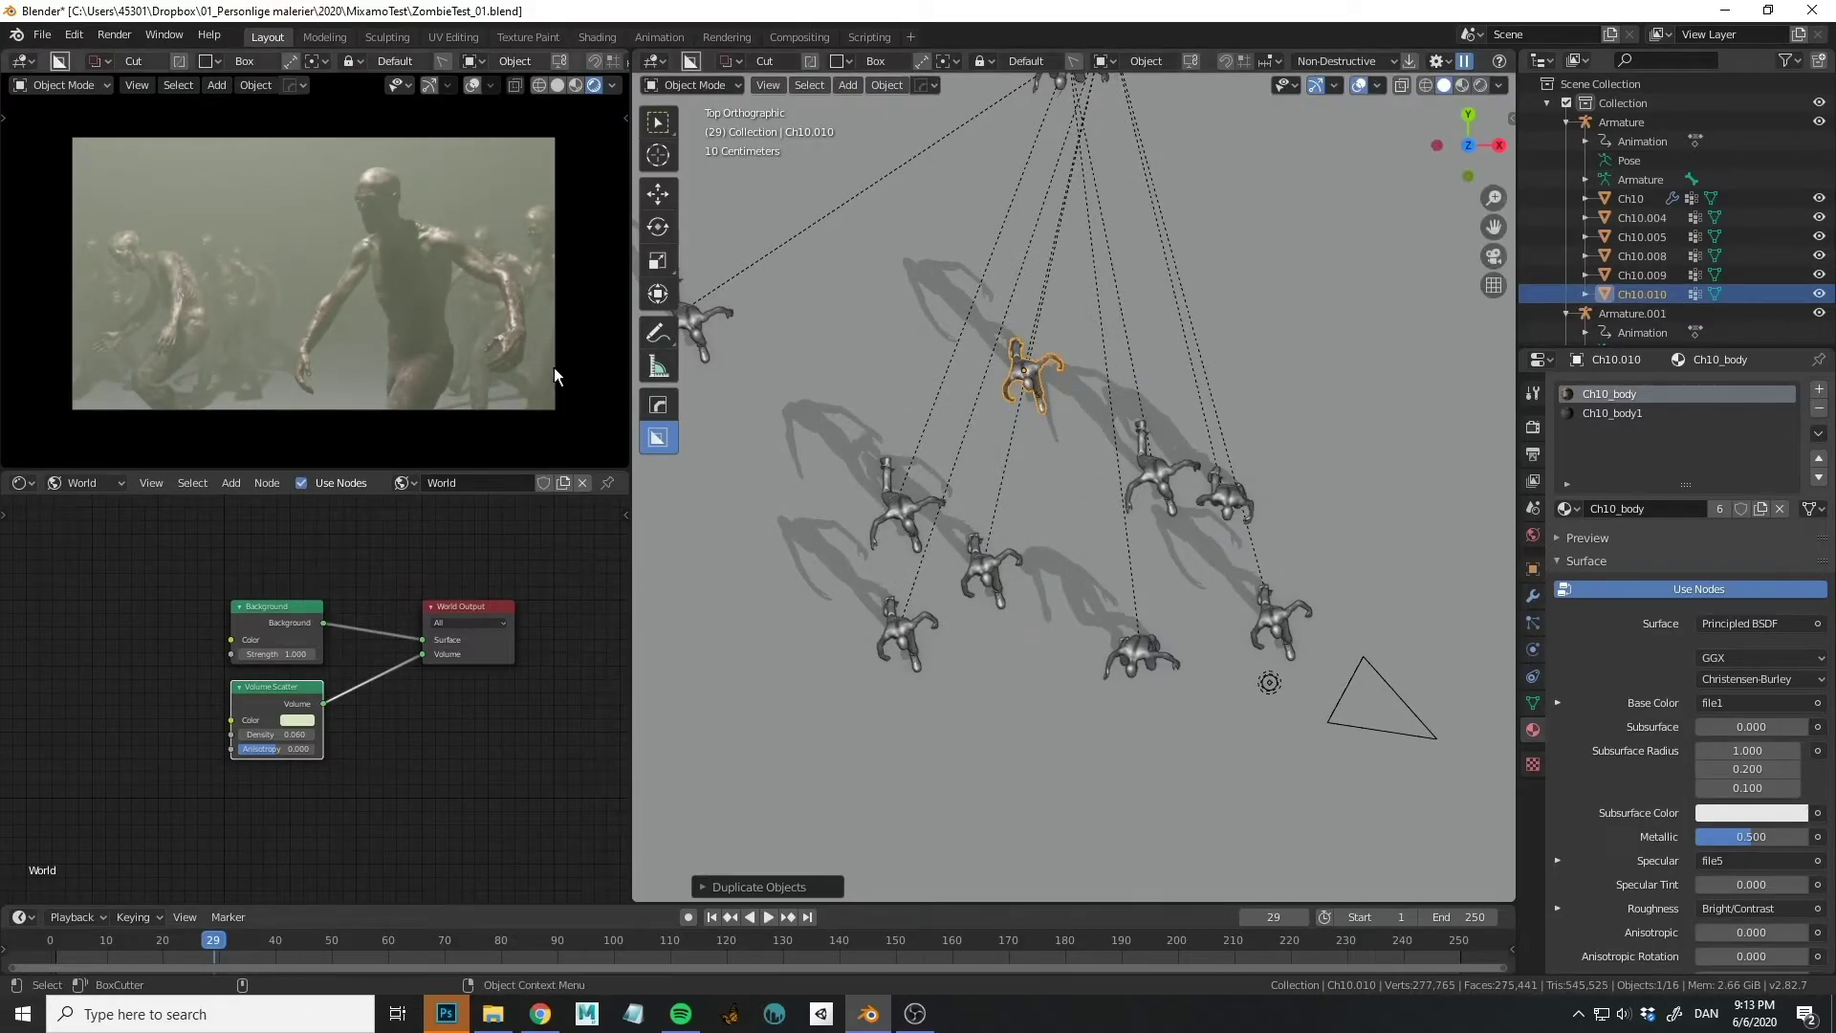
Move Ch10.006 back by about 0.5 m, farther from Ch10.008.
left_click(920, 532)
key("g")
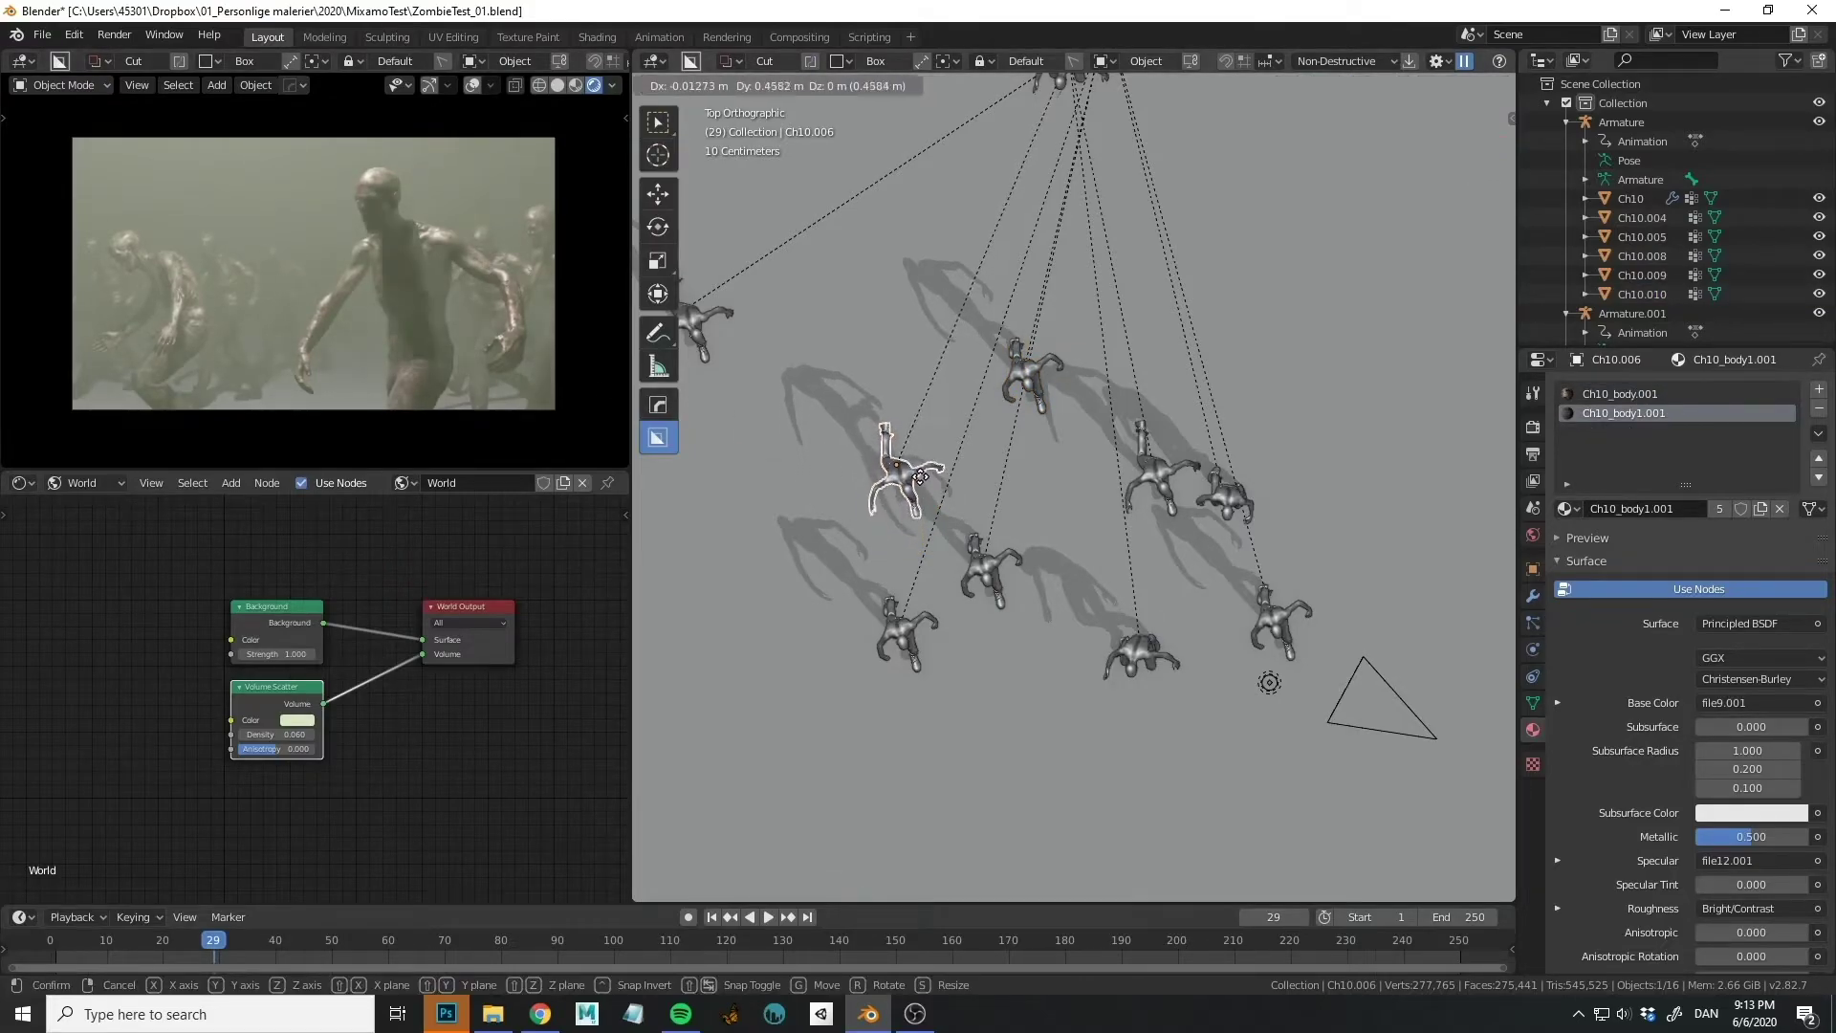
left_click(1031, 492)
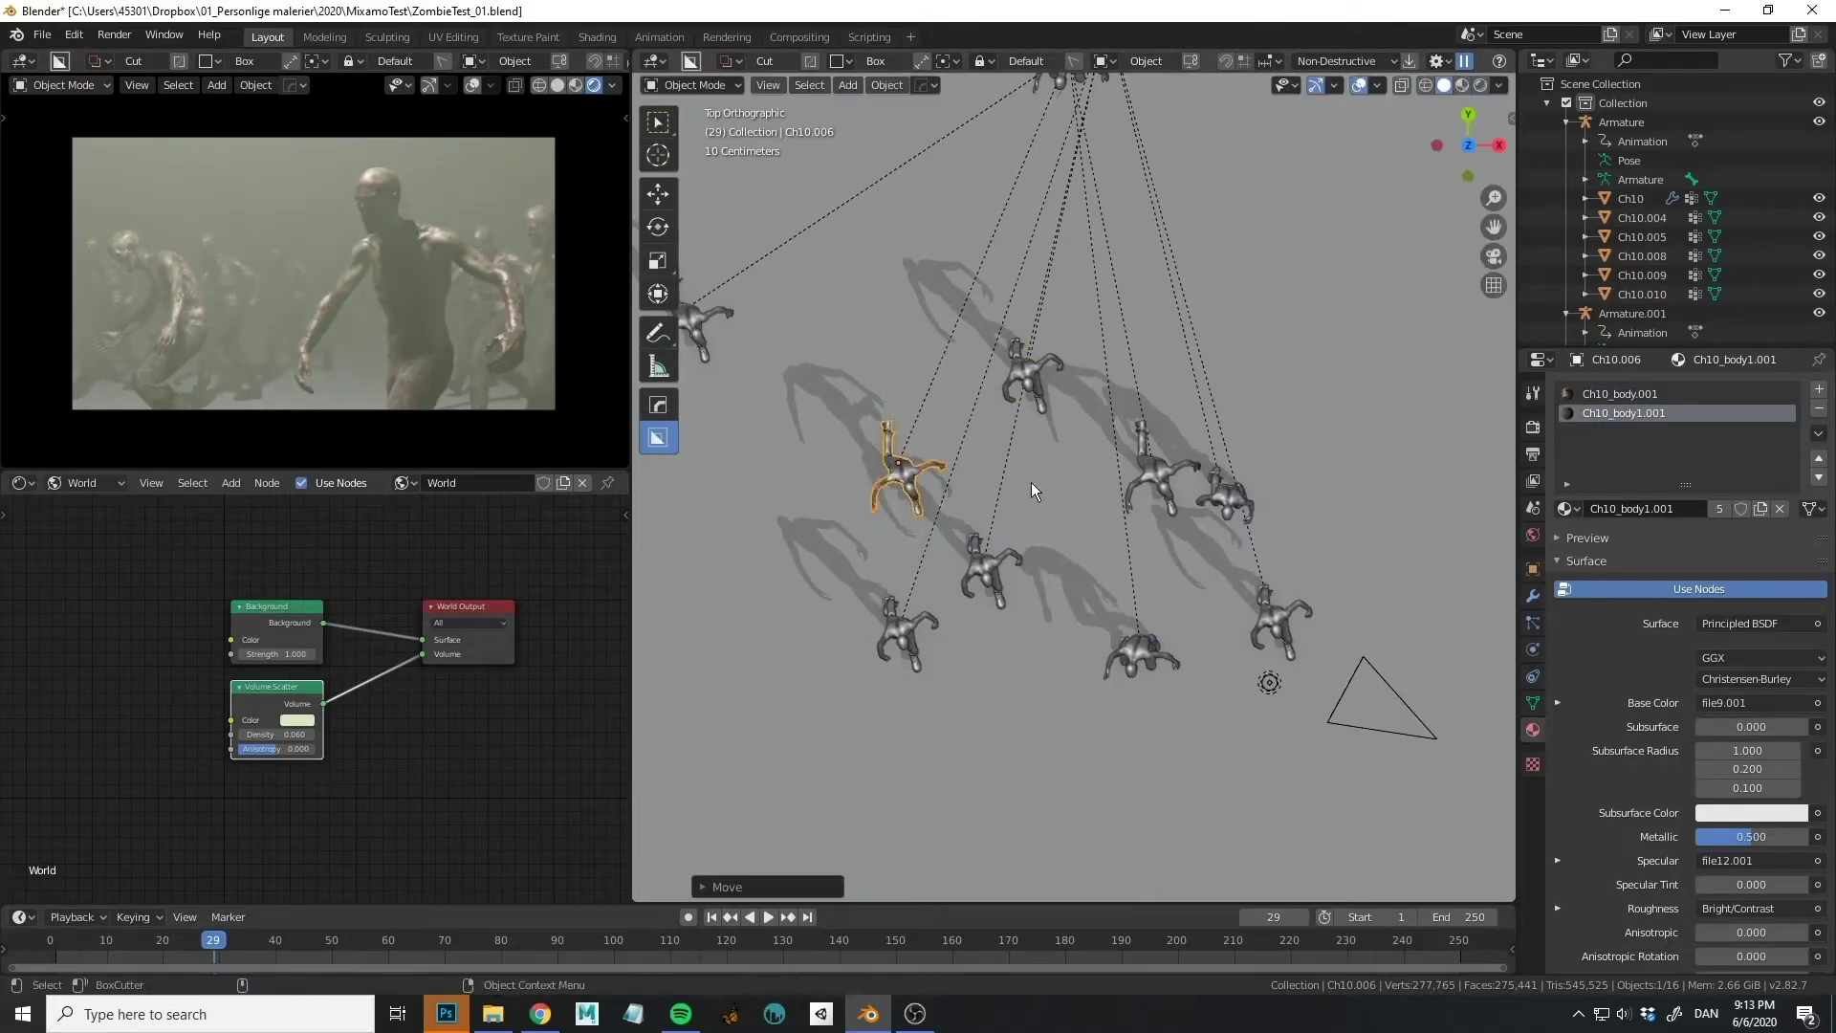
left_click(1275, 625)
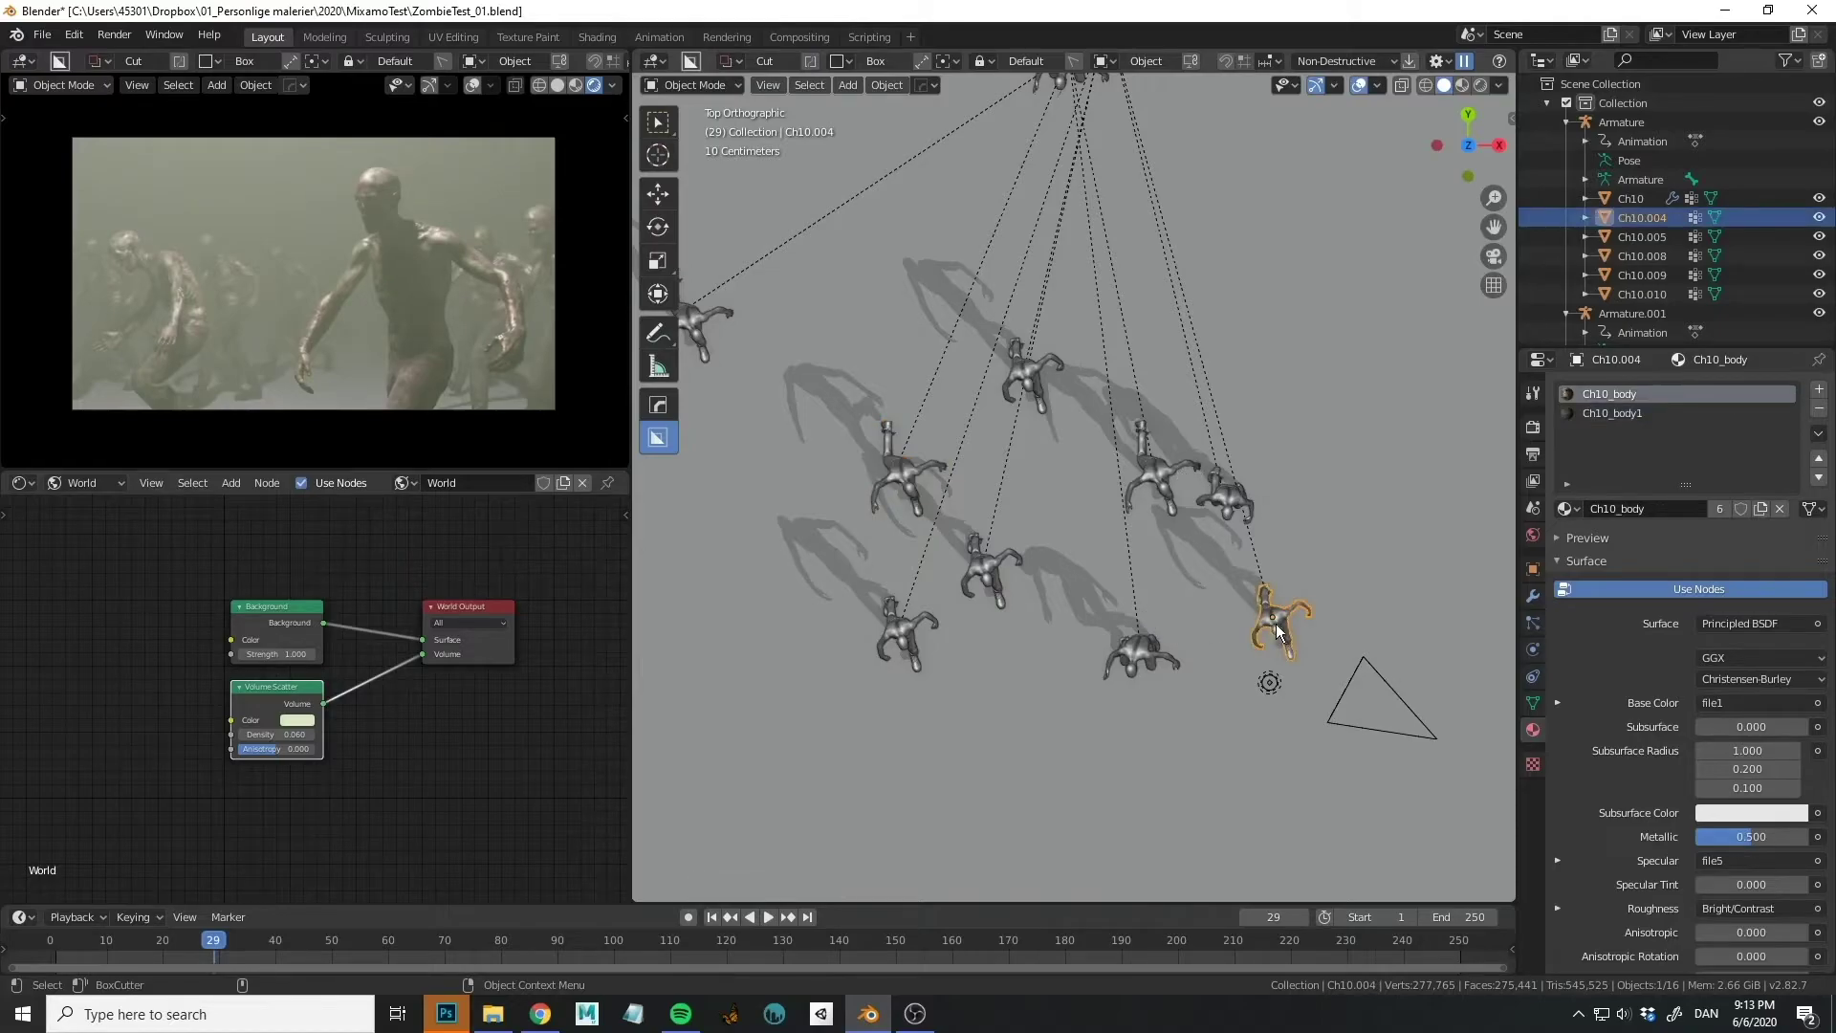
left_click(999, 567, "shift")
left_click(1019, 370, "shift")
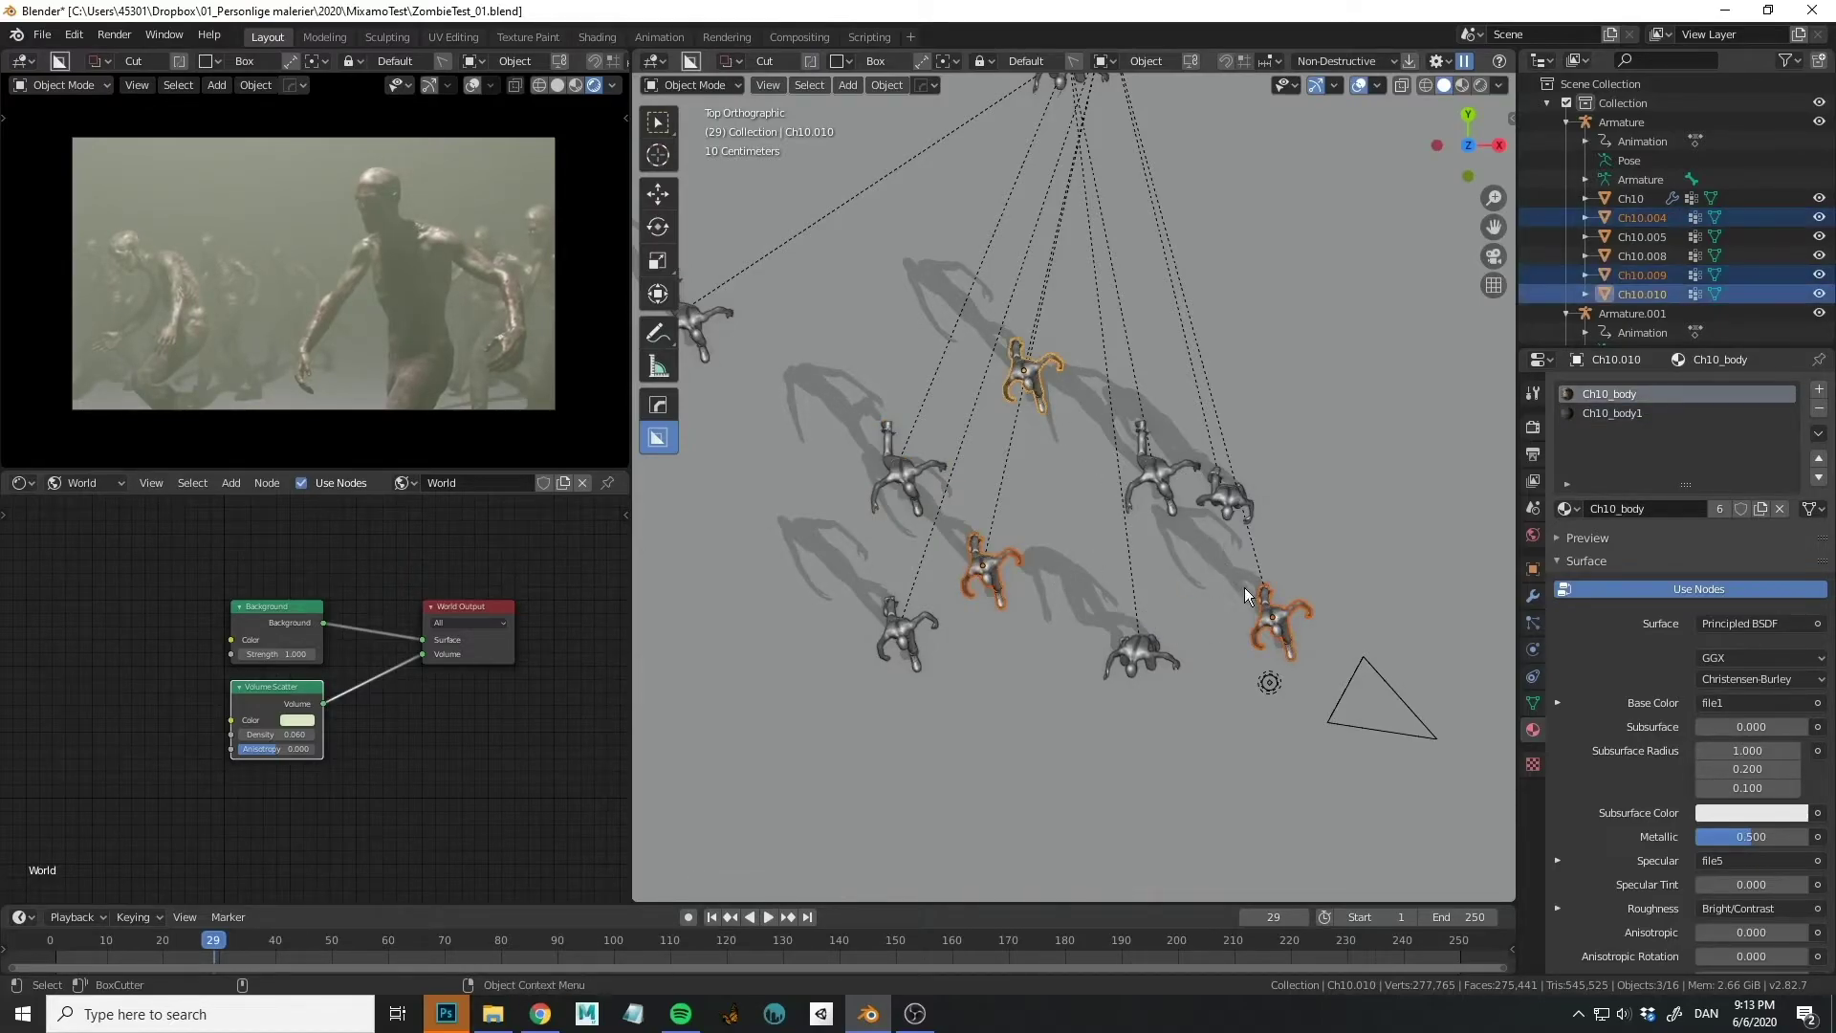
Duplicate Ch10.005 and place the copy just behind Ch10.002.
left_click(1231, 497)
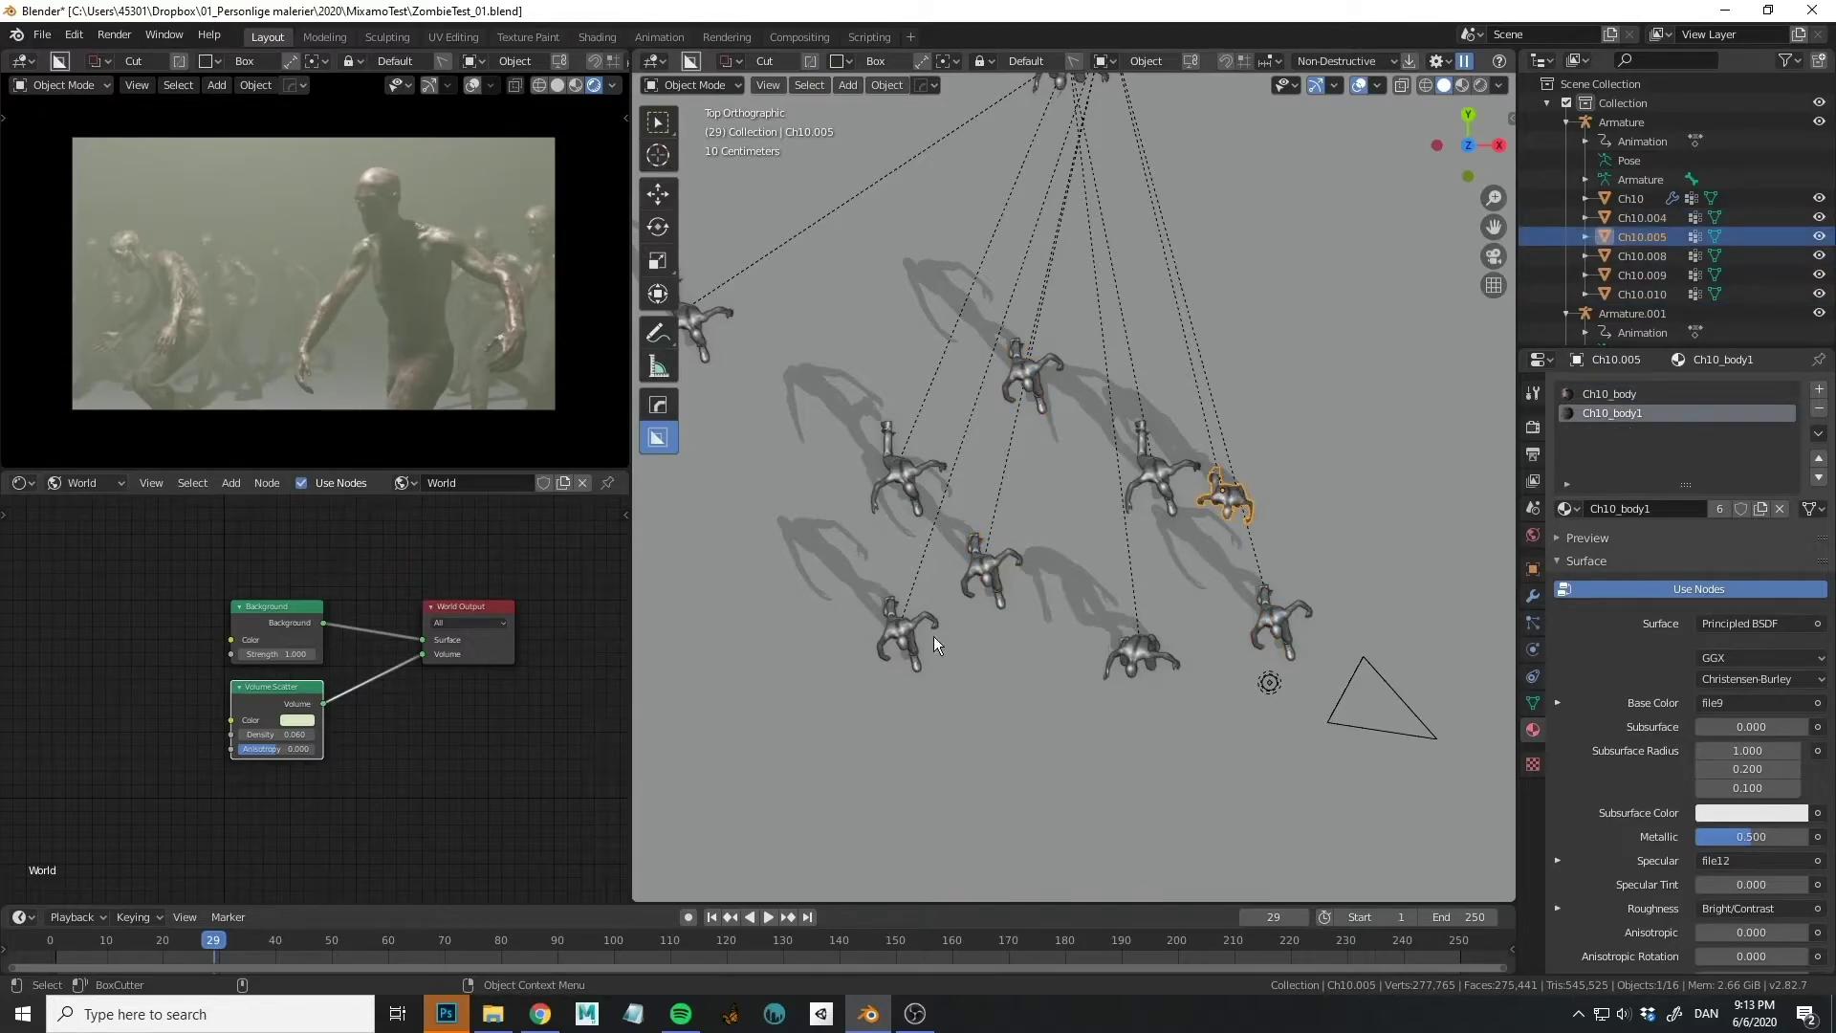
key("shift+d")
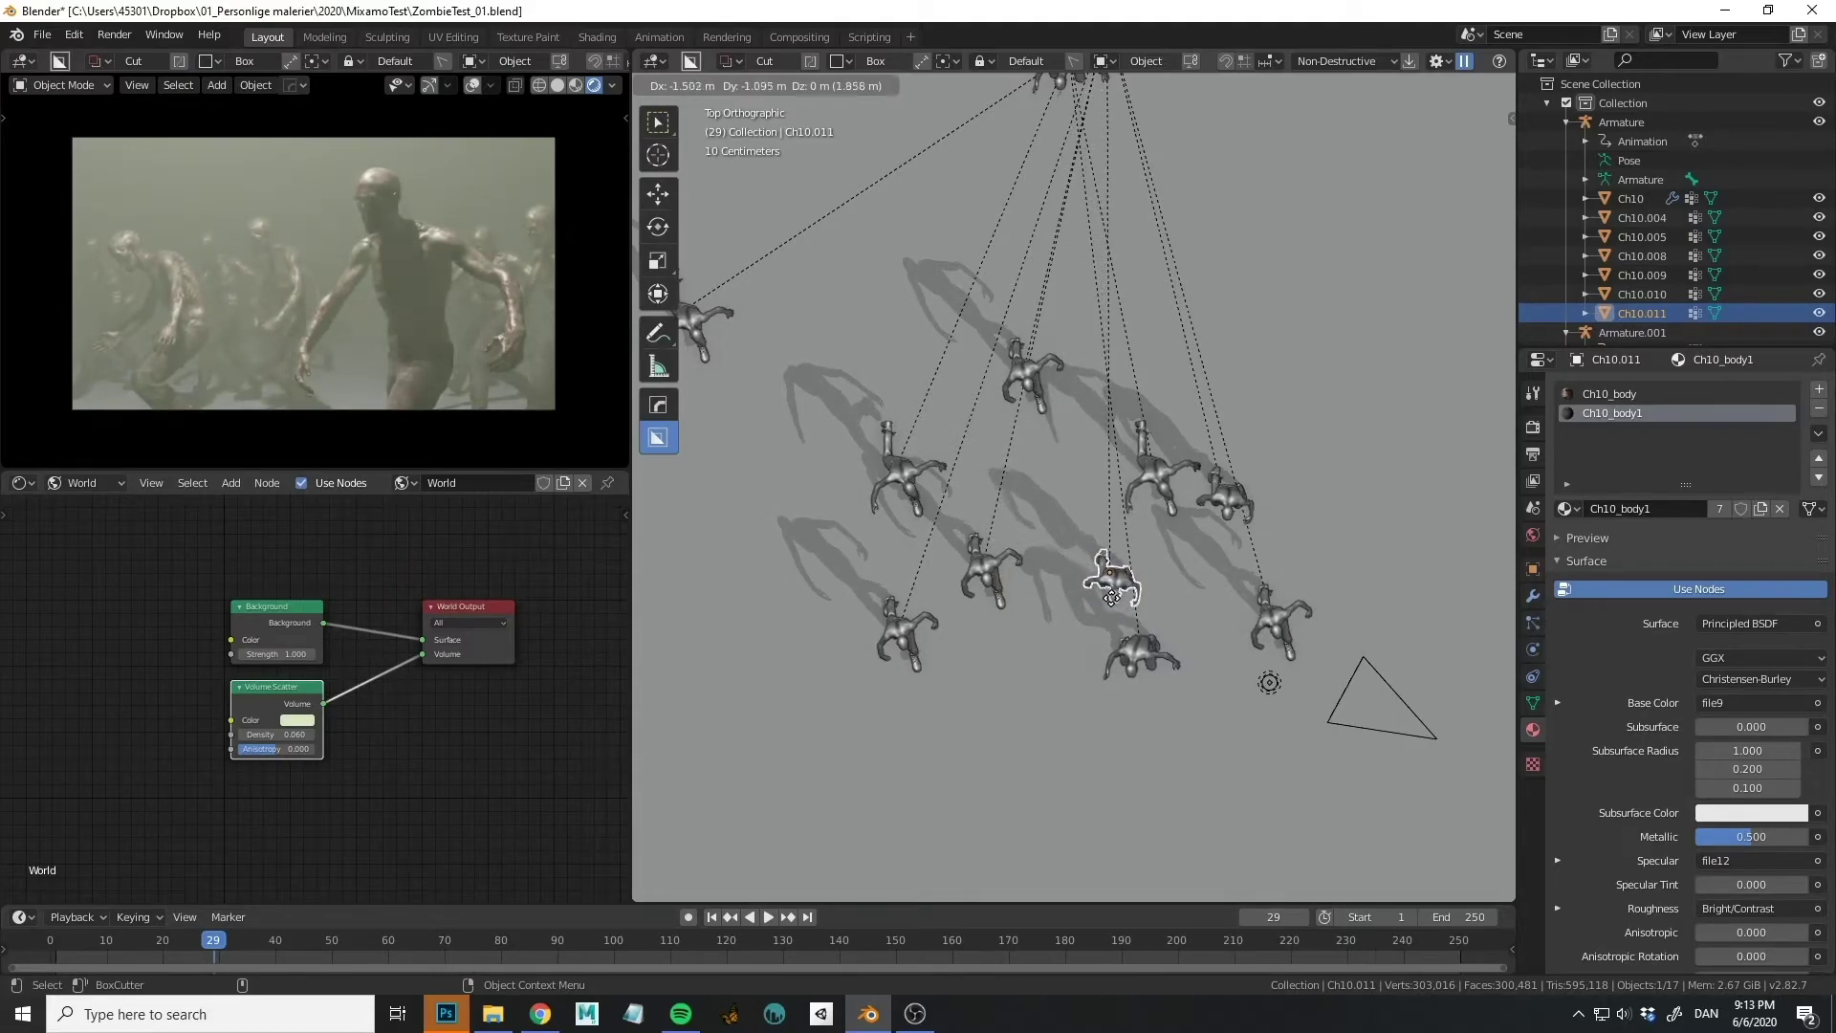
left_click(1105, 604)
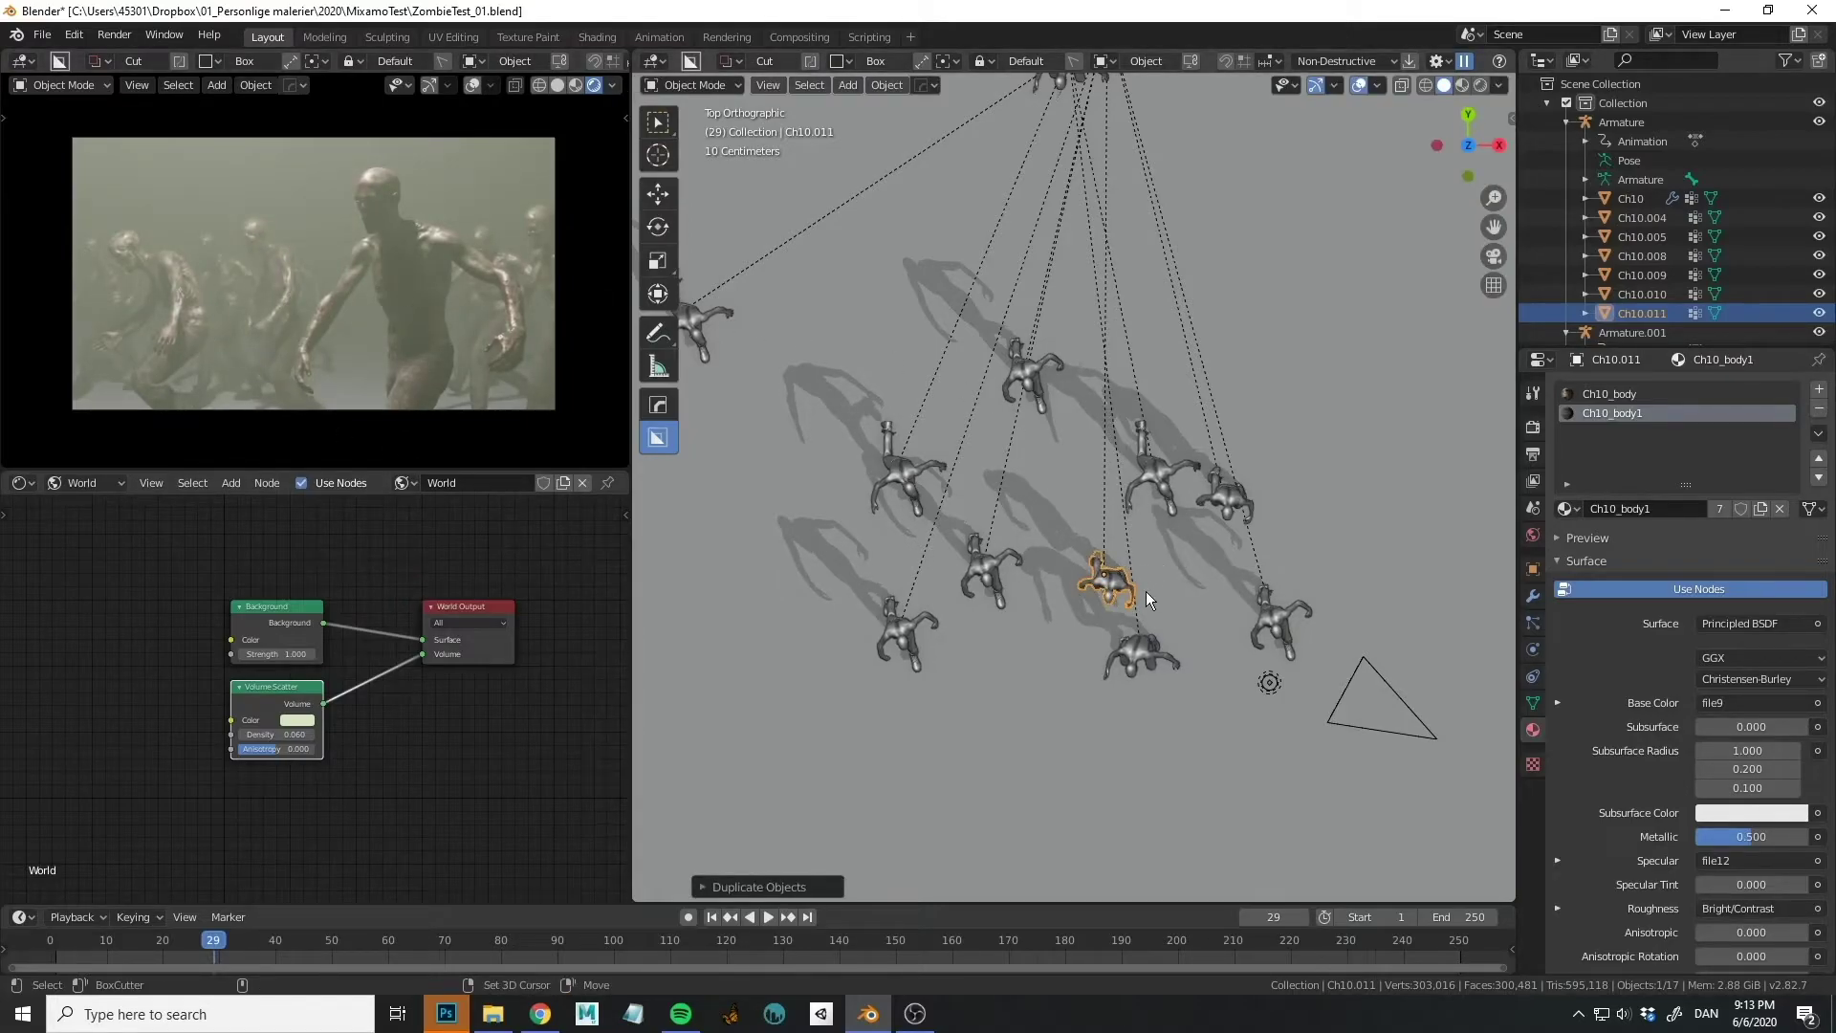
Duplicate Ch10.011 twice, placing one copy behind Ch10.003 and the other just behind Ch10.006.
key("shift+d")
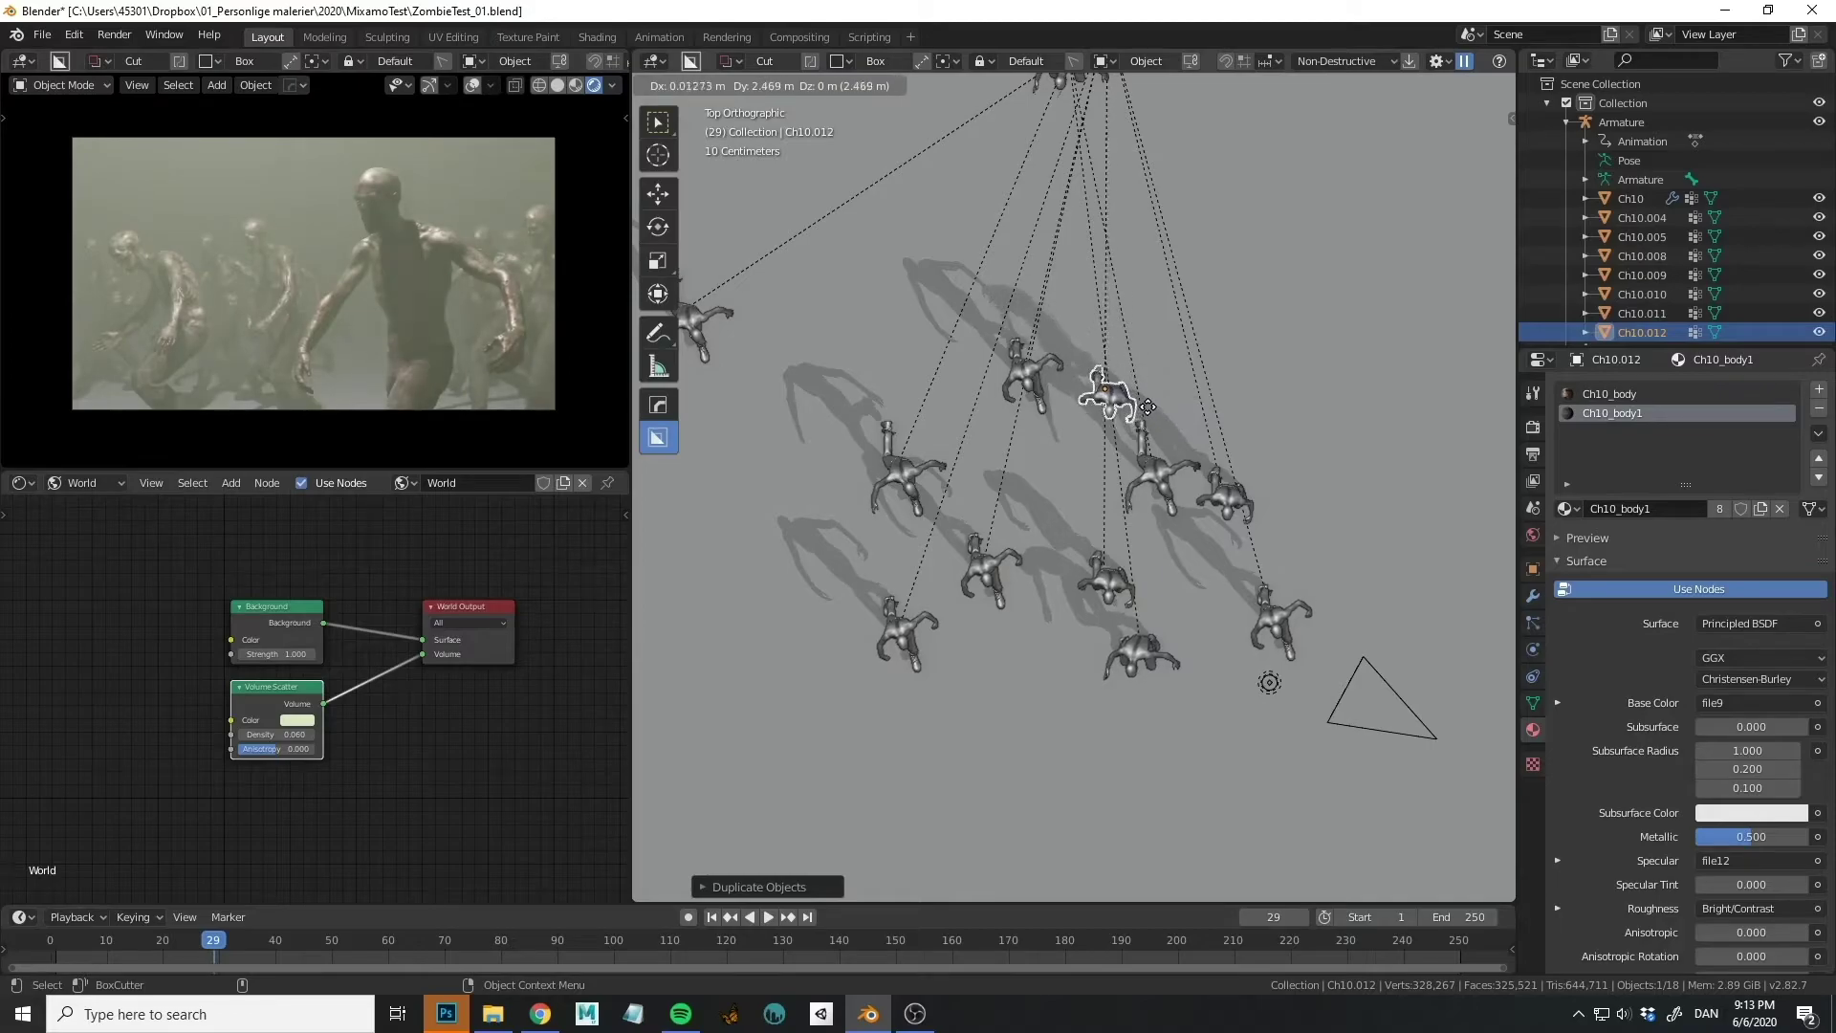
left_click(1158, 415)
key("shift+d")
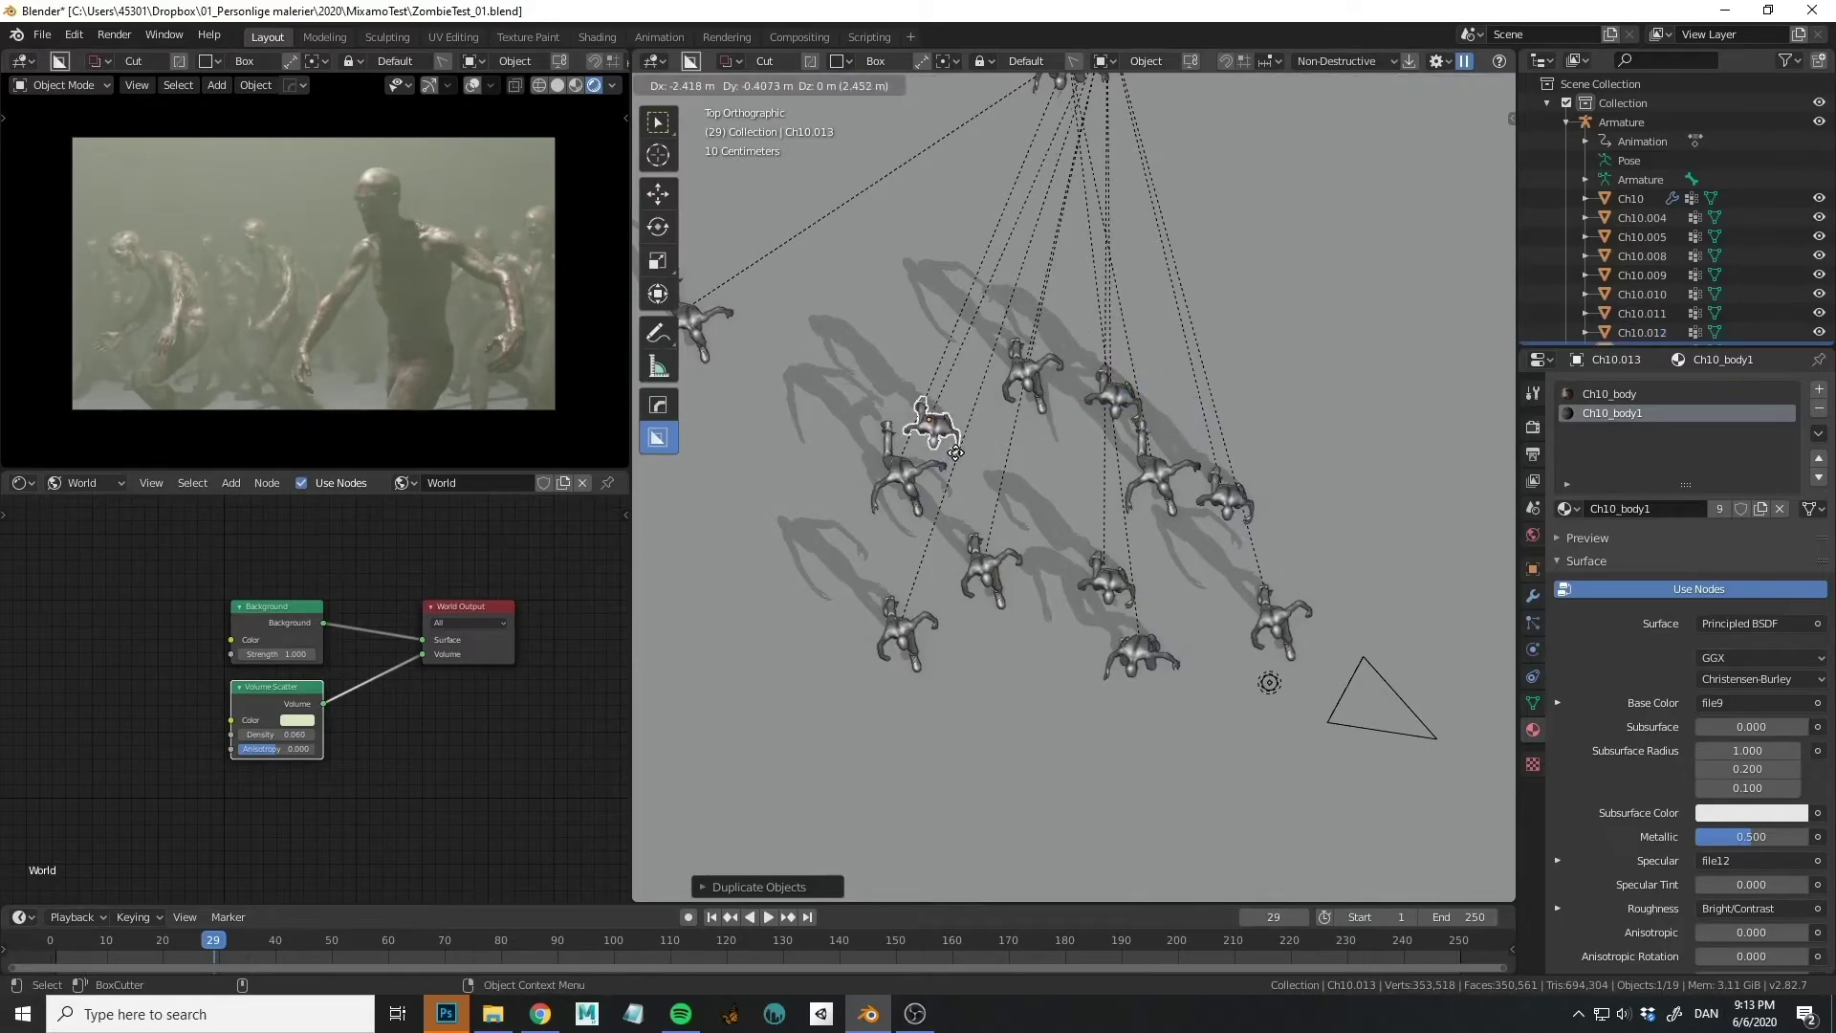
left_click(957, 468)
Inspect the rendered camera view at full size and pull the camera back slightly to widen the framing.
key("ctrl+space")
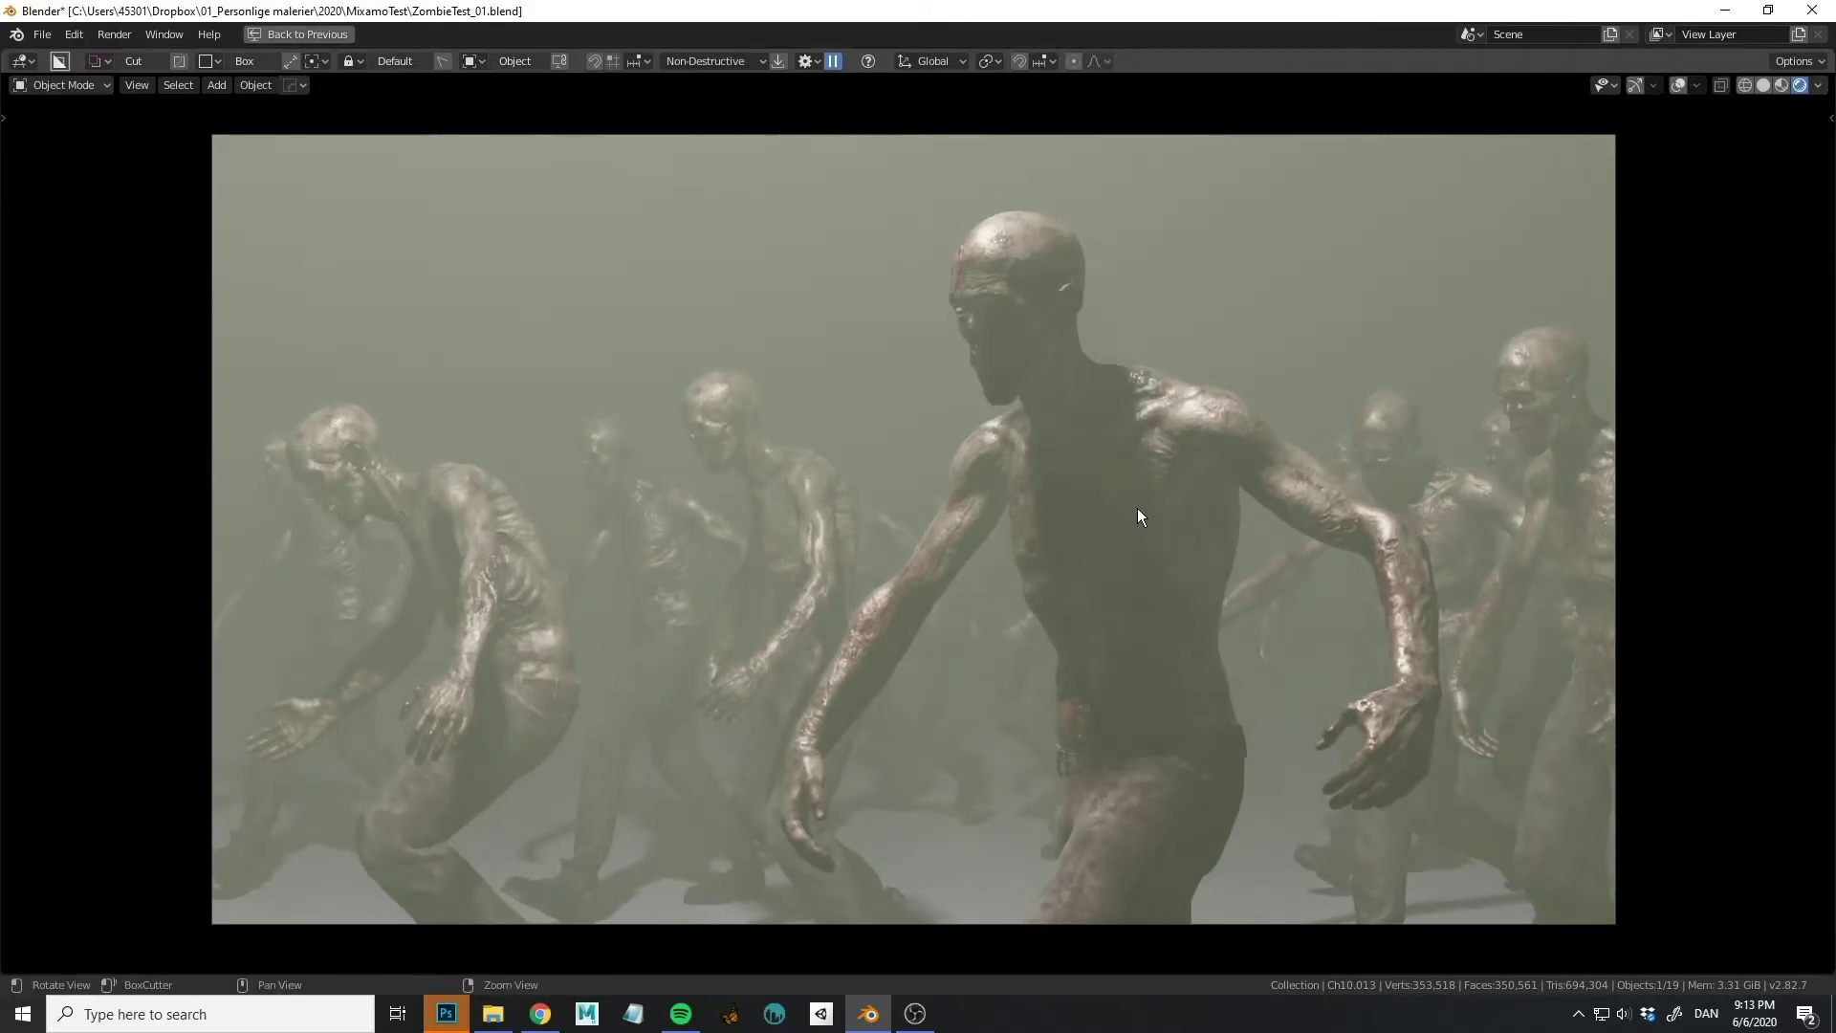
key("ctrl+space")
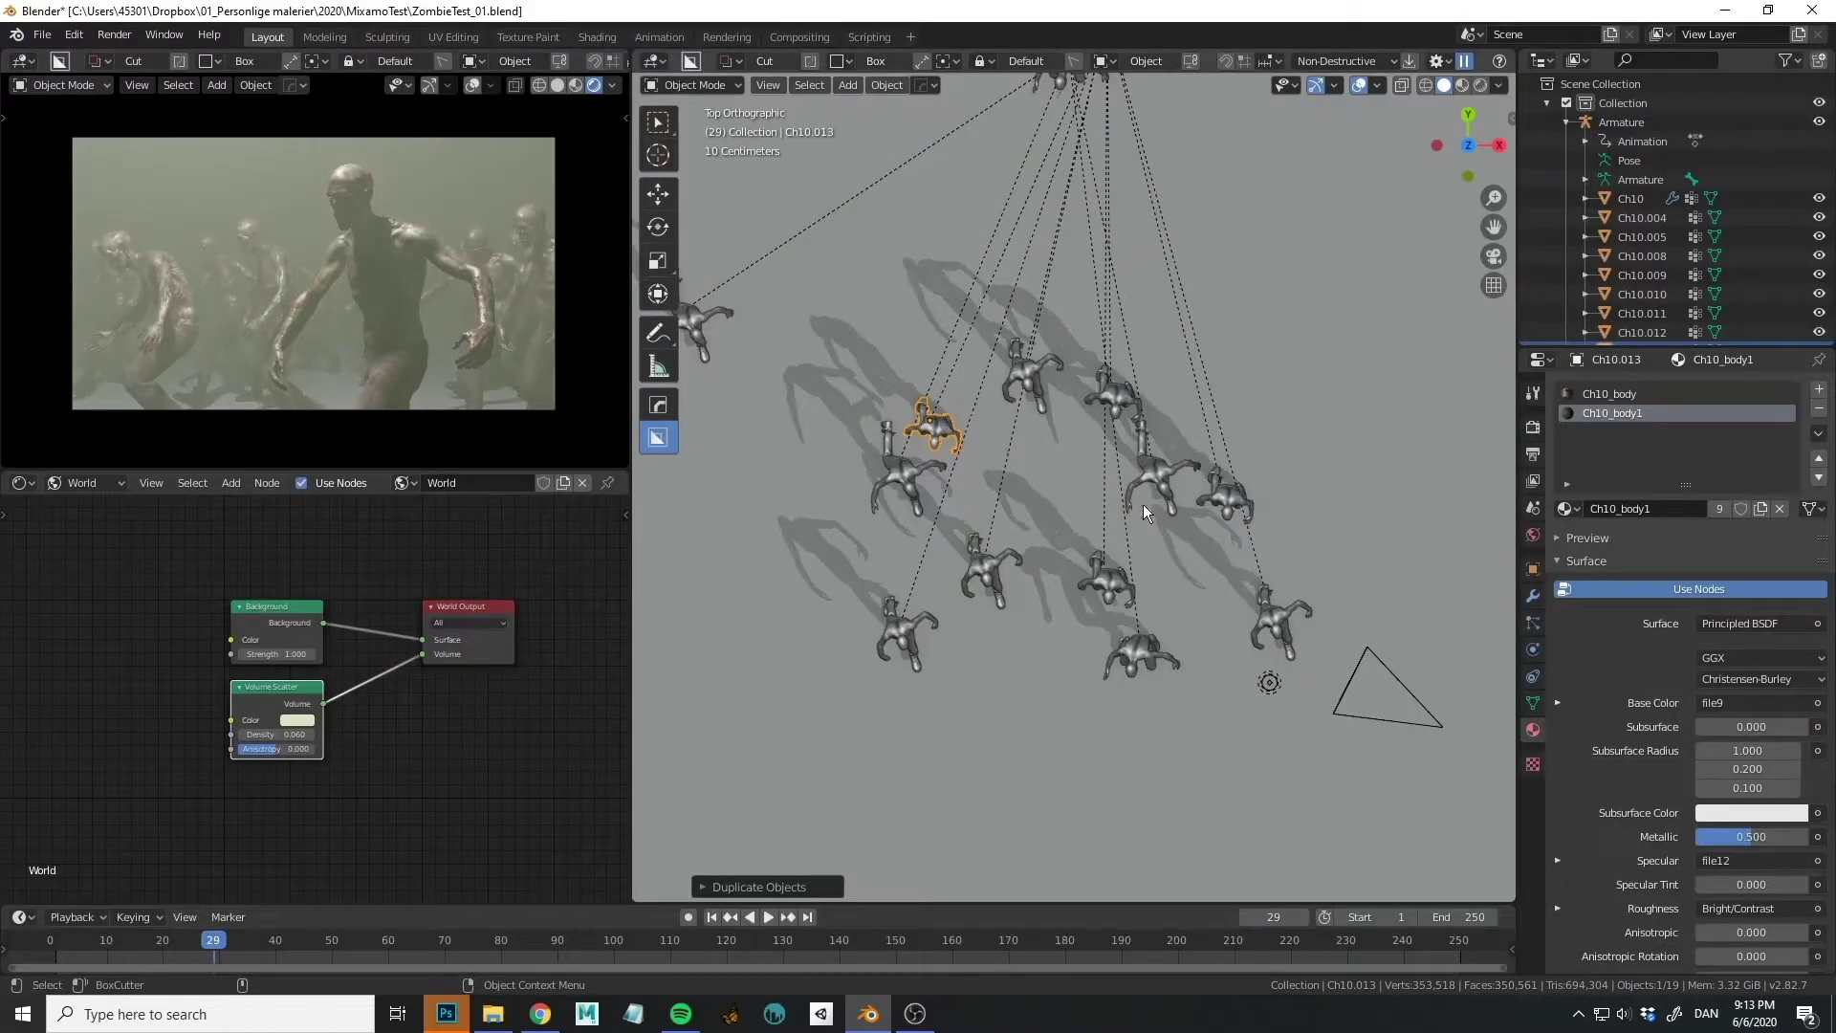
Enable depth of field on the camera and set the front zombie Ch10.004 as its focus object.
middle_click_drag(1168, 566, 1180, 436)
left_click(1179, 436)
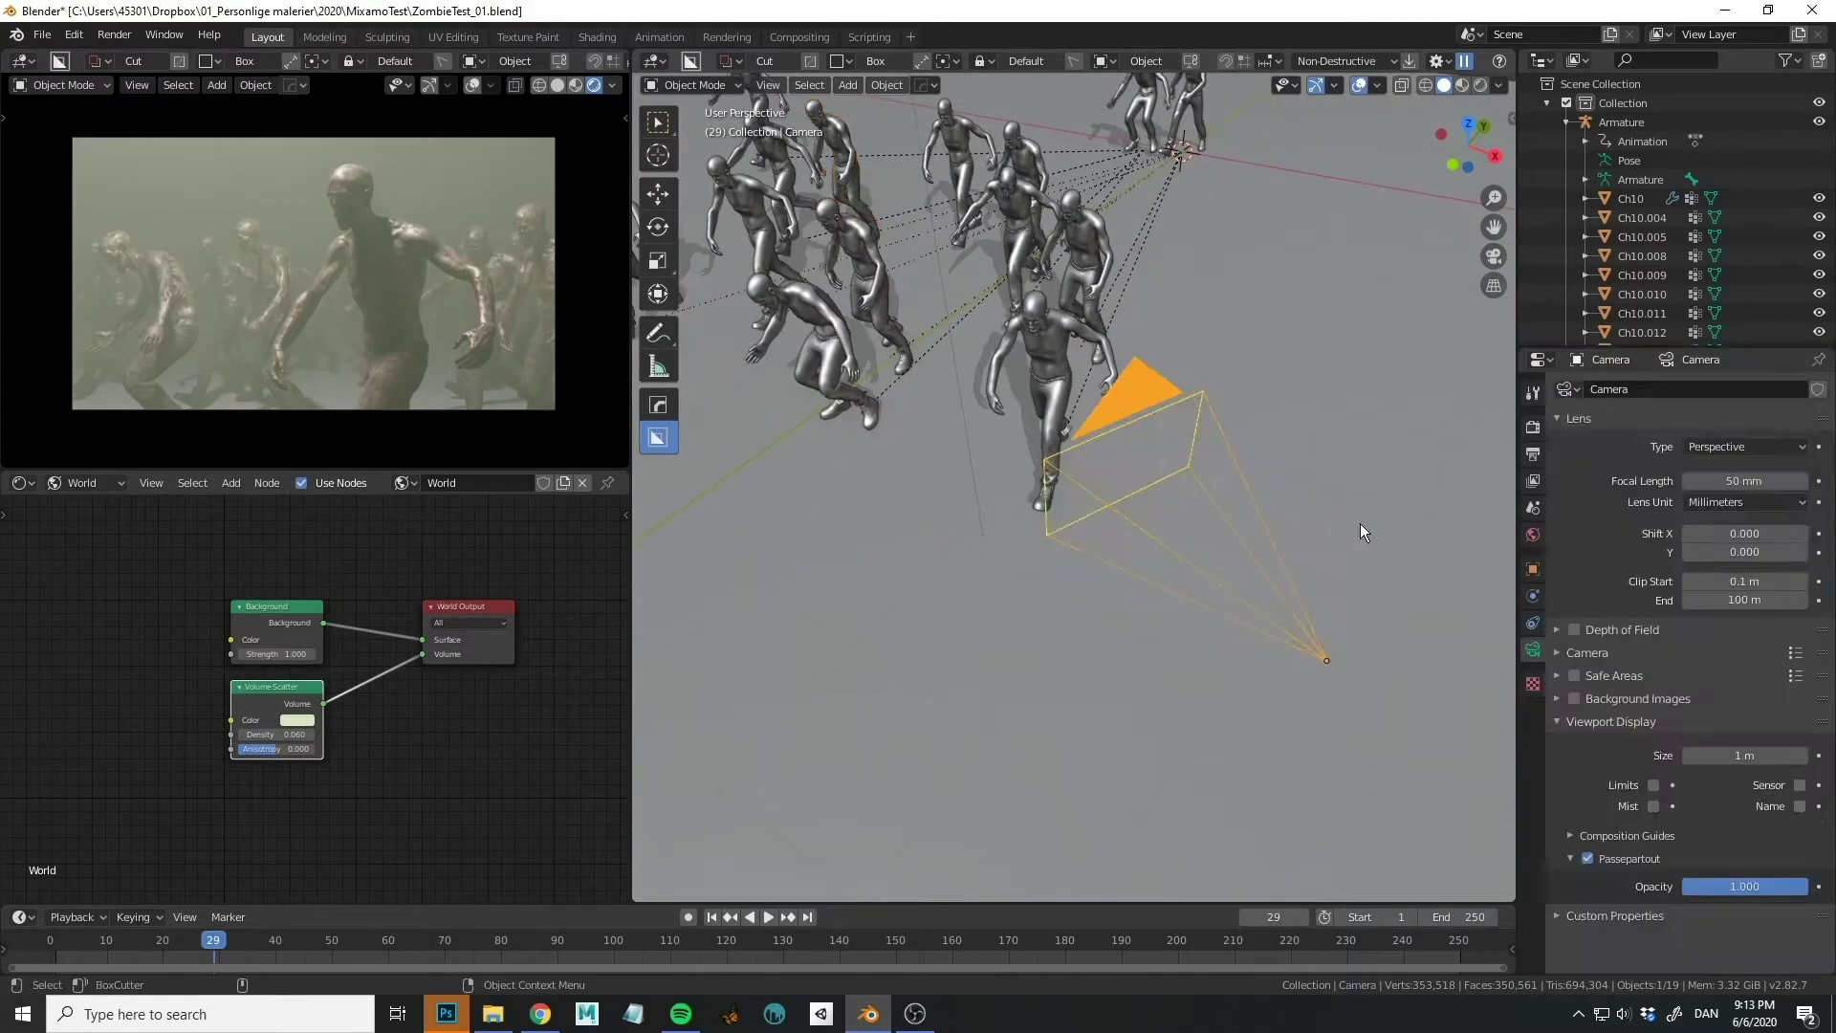
left_click(1575, 631)
left_click(1556, 630)
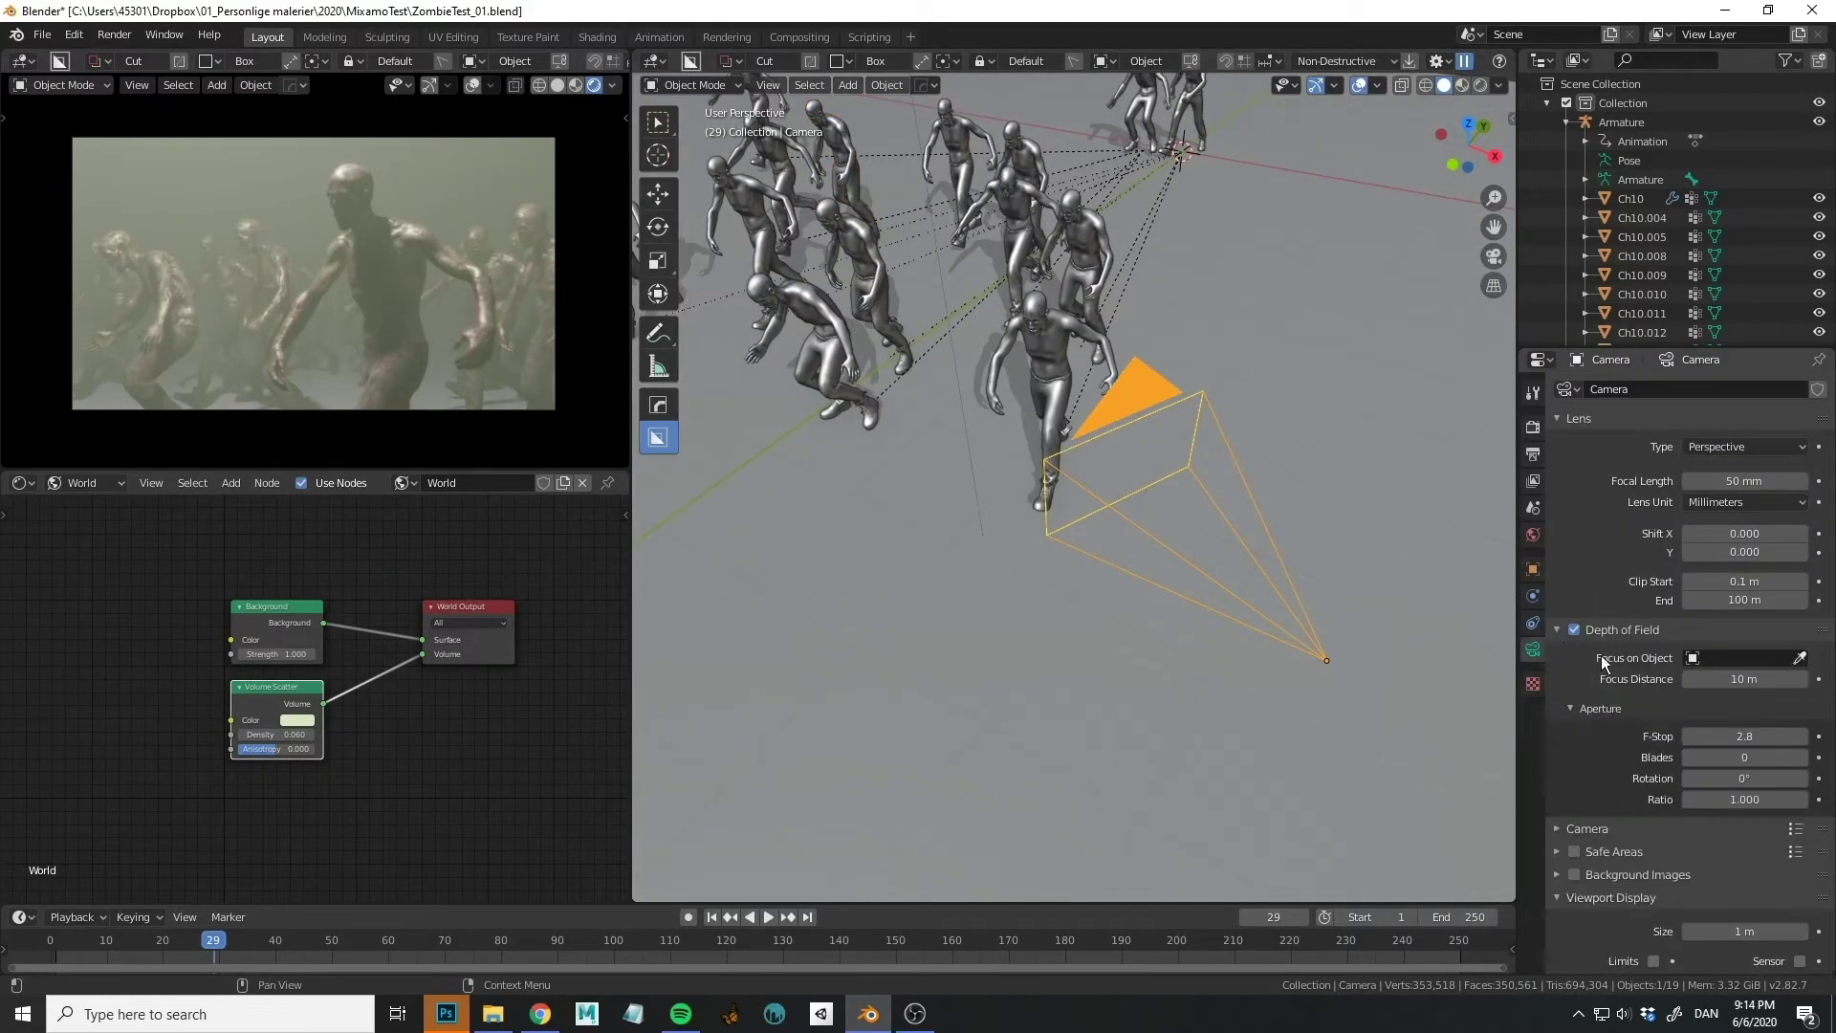
left_click(1800, 659)
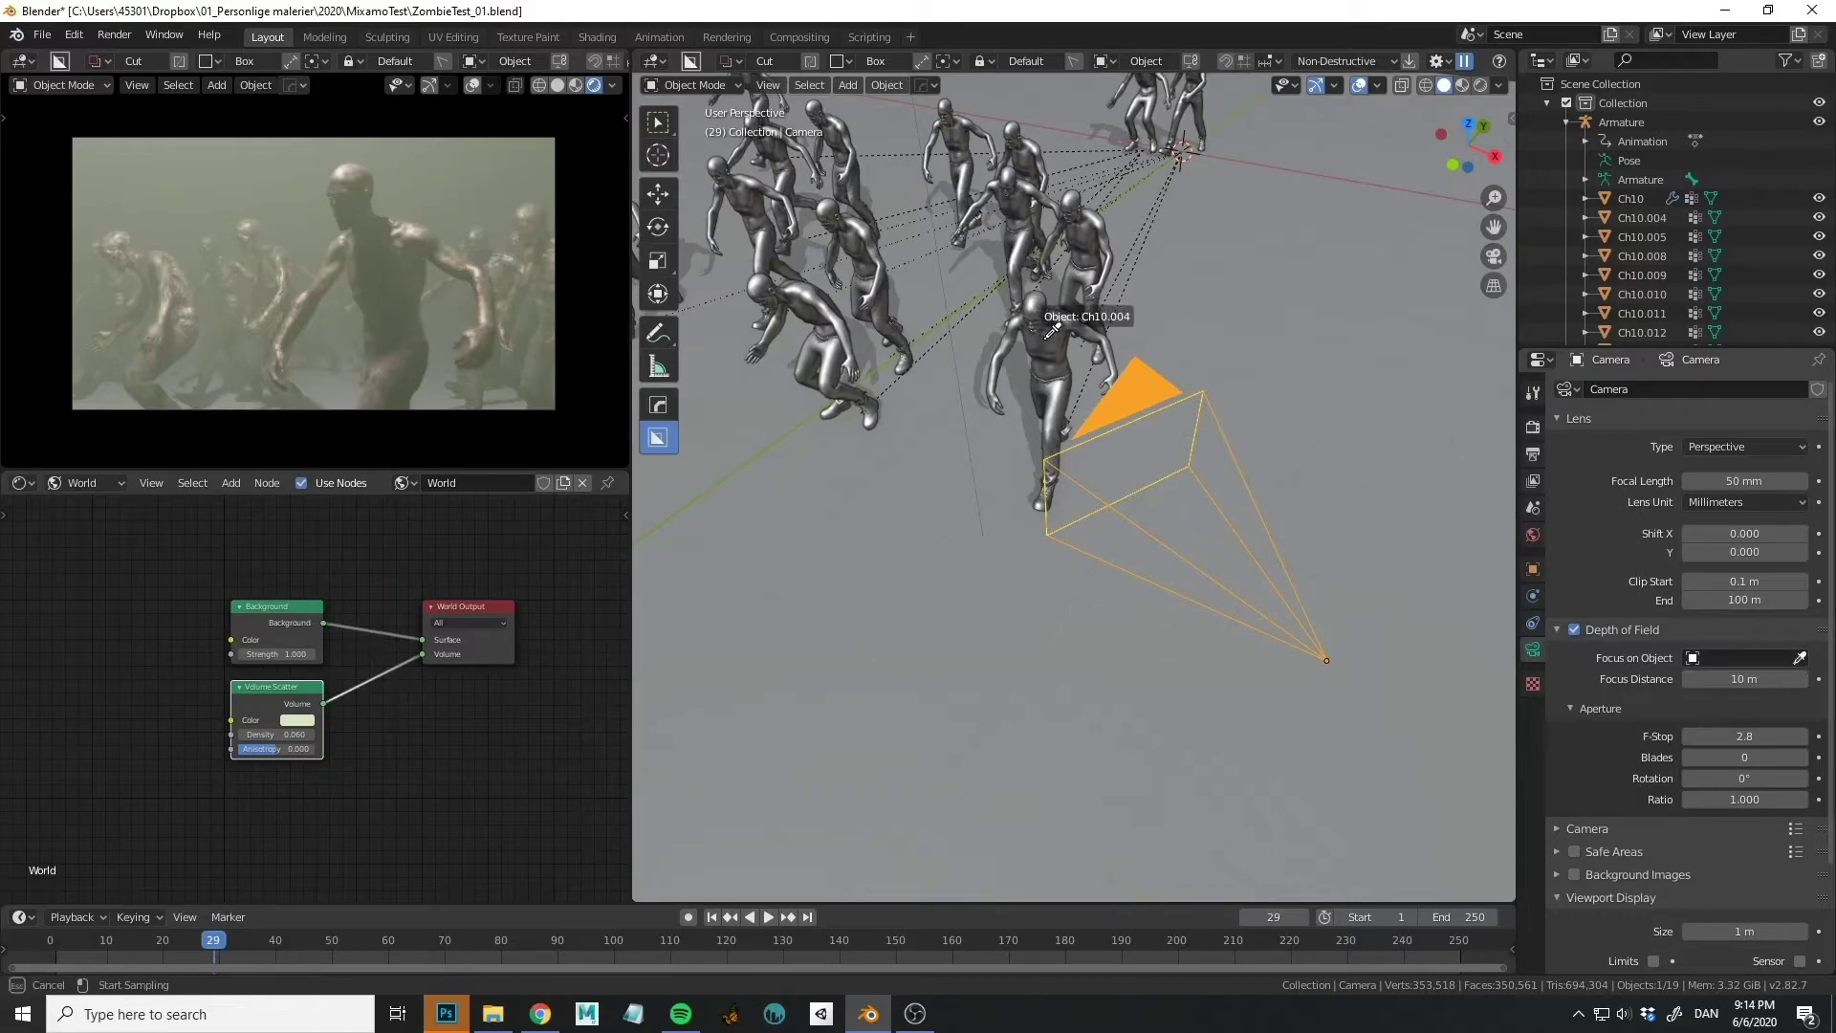
left_click(1060, 335)
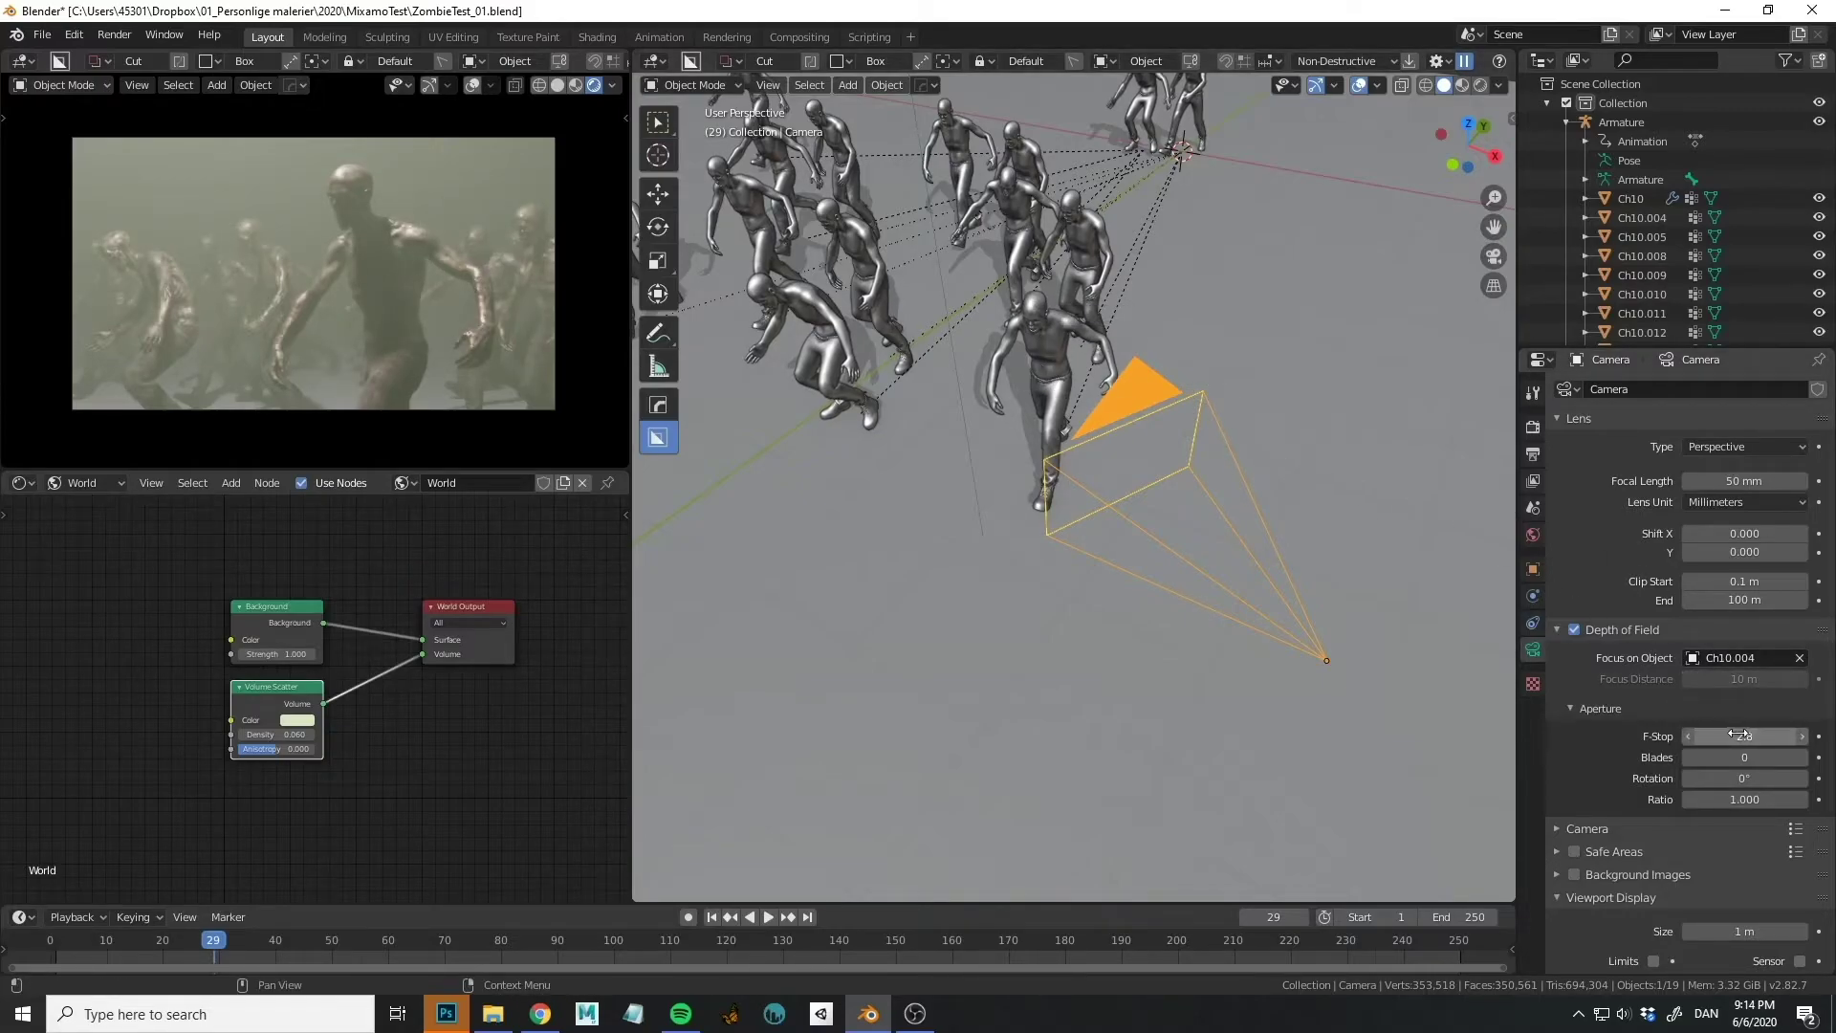
Set the camera's F-stop to 3.0 and check the rendered view at full size.
mouse_move(1739, 734)
left_mouse_down()
mouse_move(1702, 738)
mouse_move(1758, 738)
mouse_move(1689, 745)
mouse_move(1709, 747)
left_mouse_up()
key("ctrl+space")
key("ctrl+space")
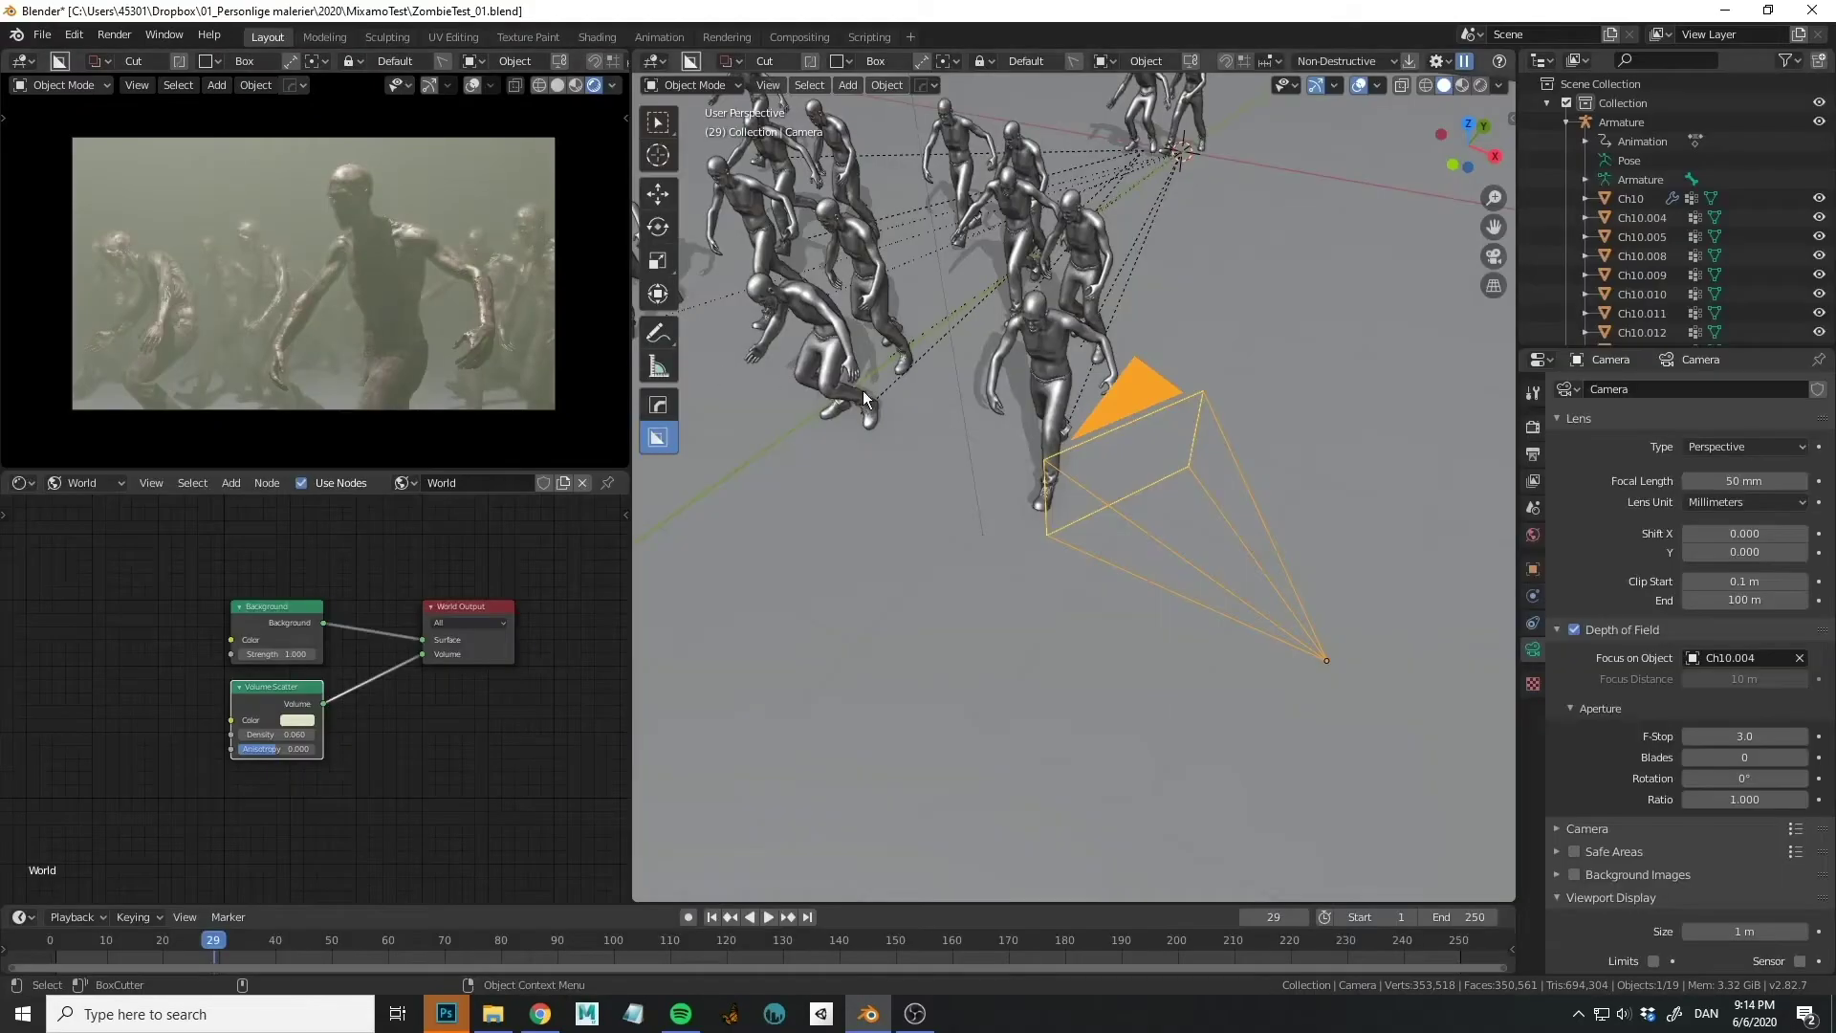
Darken the world background color to a value of about 0.133.
middle_click_drag(1411, 559, 1425, 595, "shift")
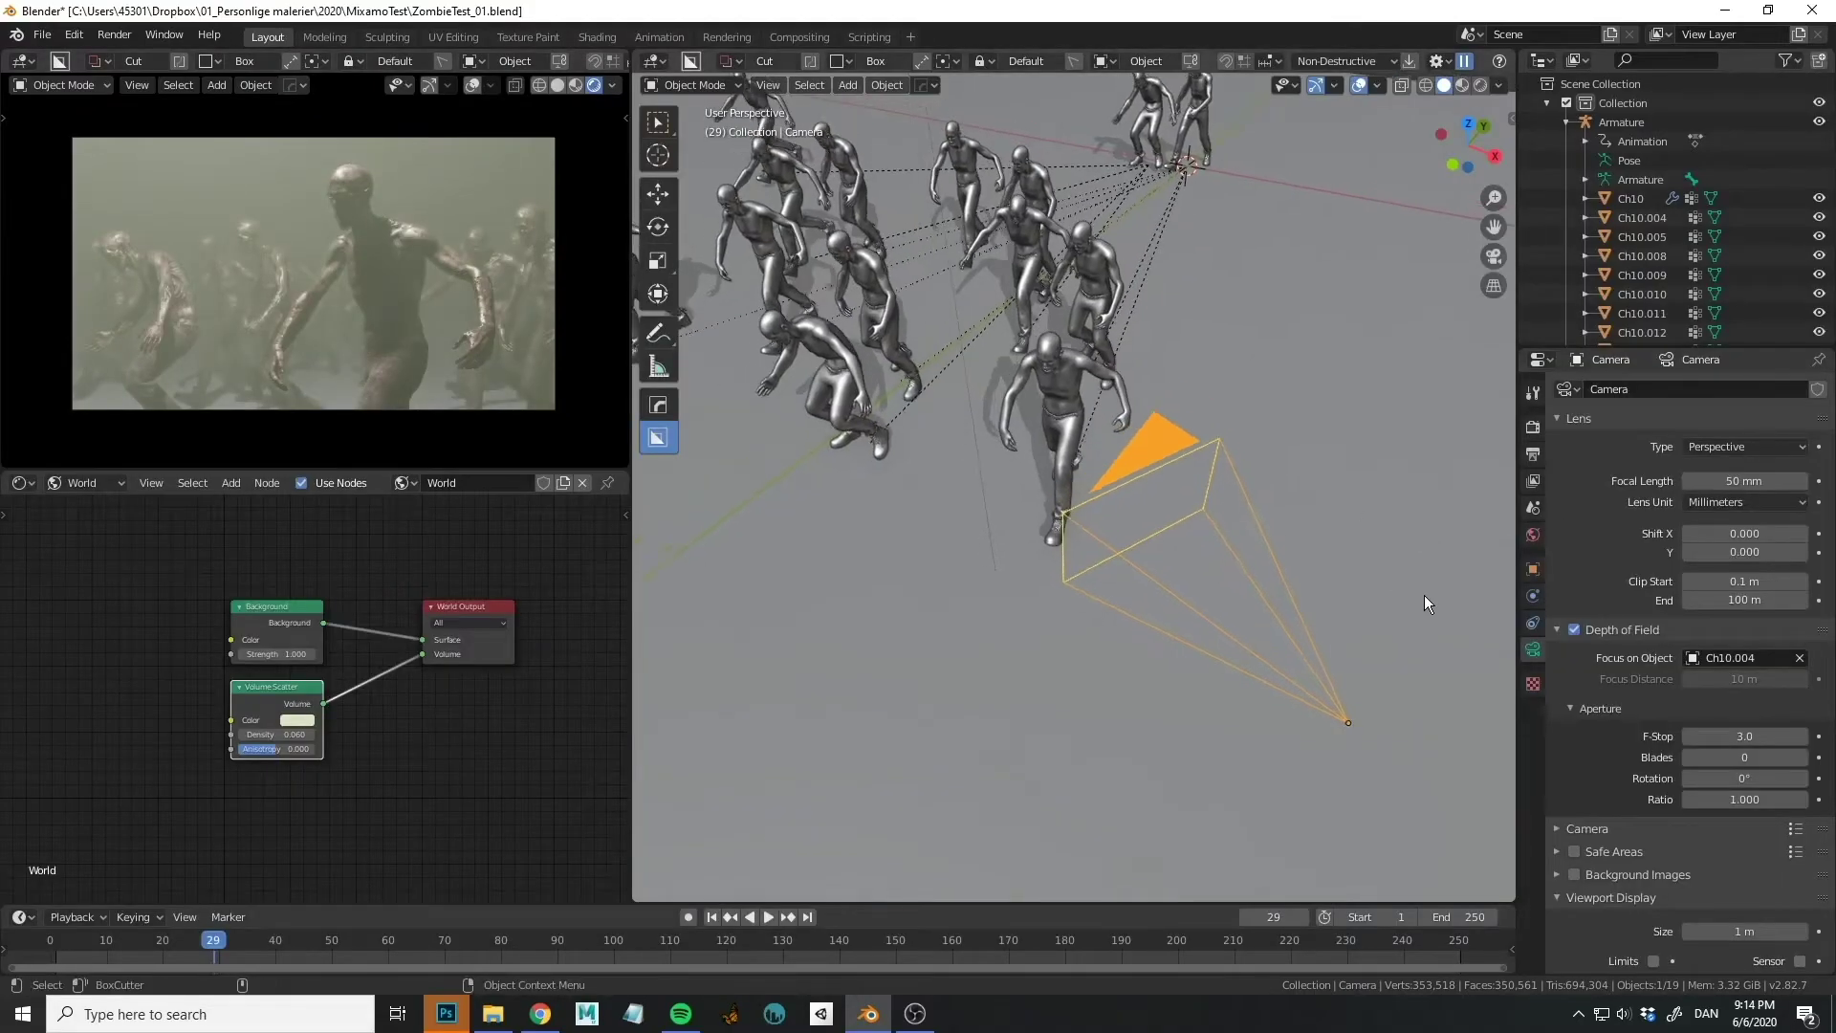
left_click(1533, 426)
left_click(1533, 536)
left_click(1733, 517)
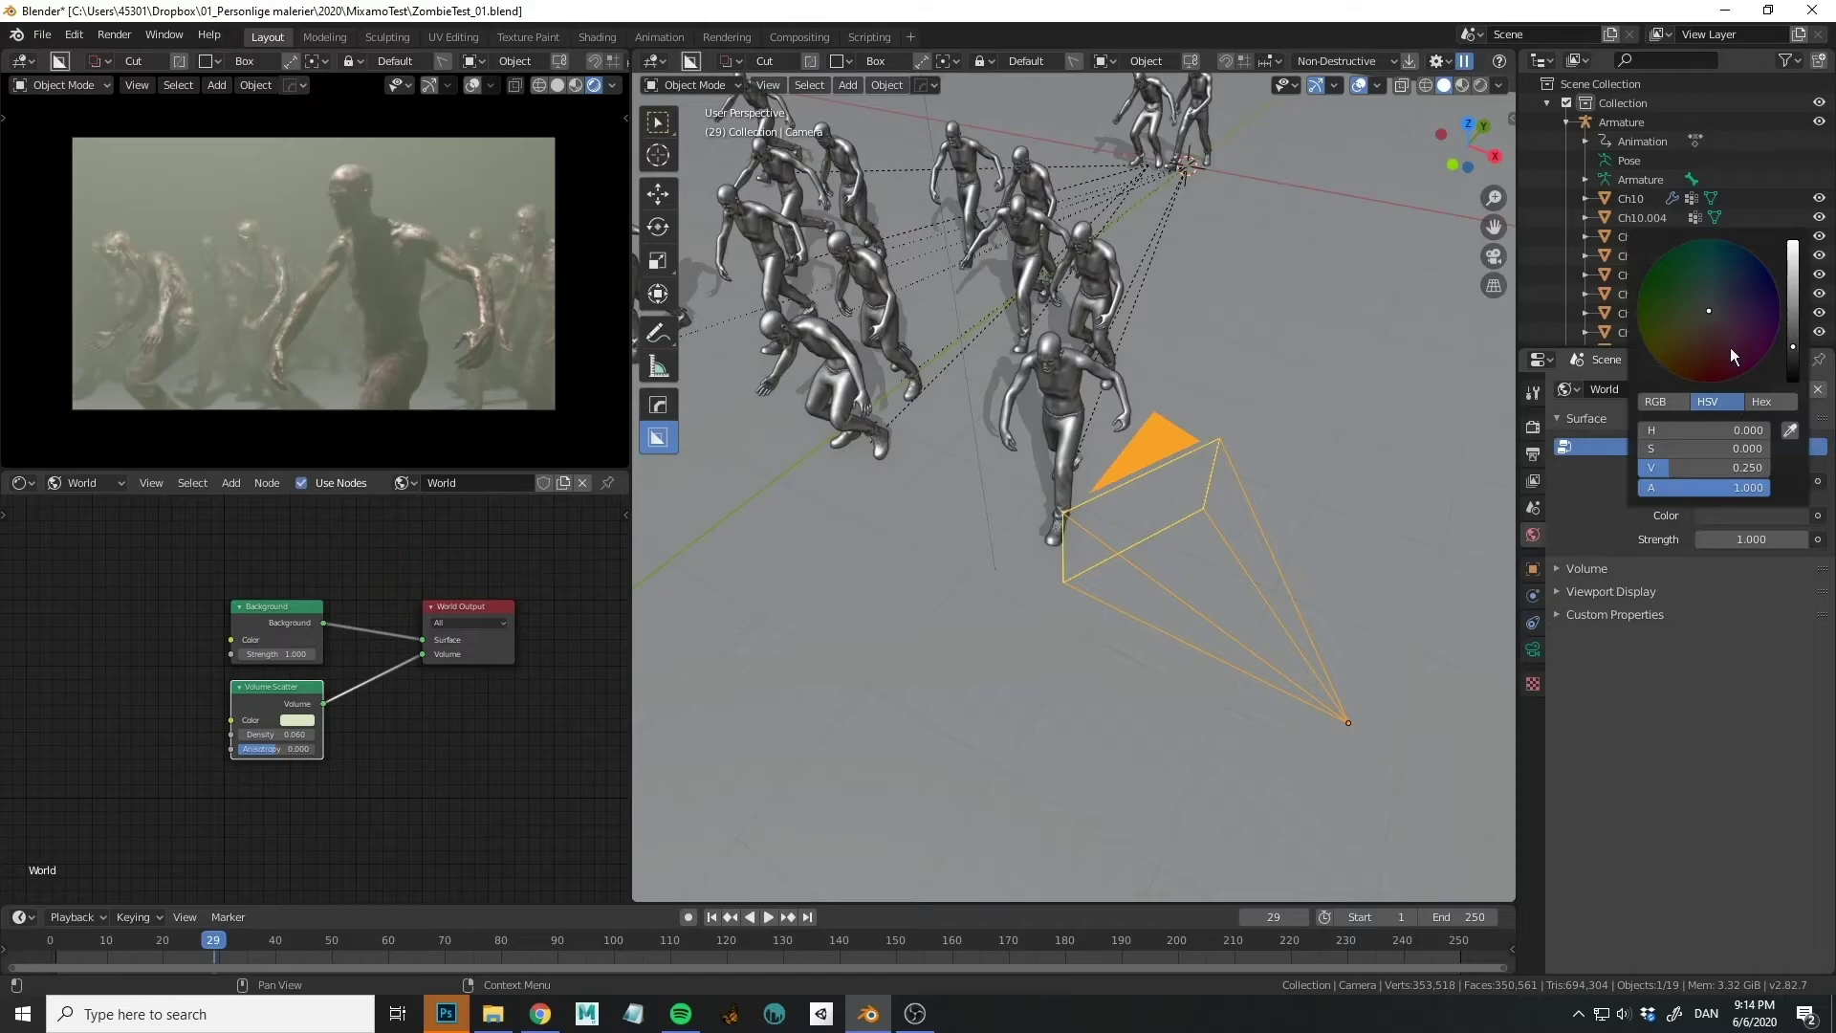
left_click_drag(1795, 356, 1795, 371)
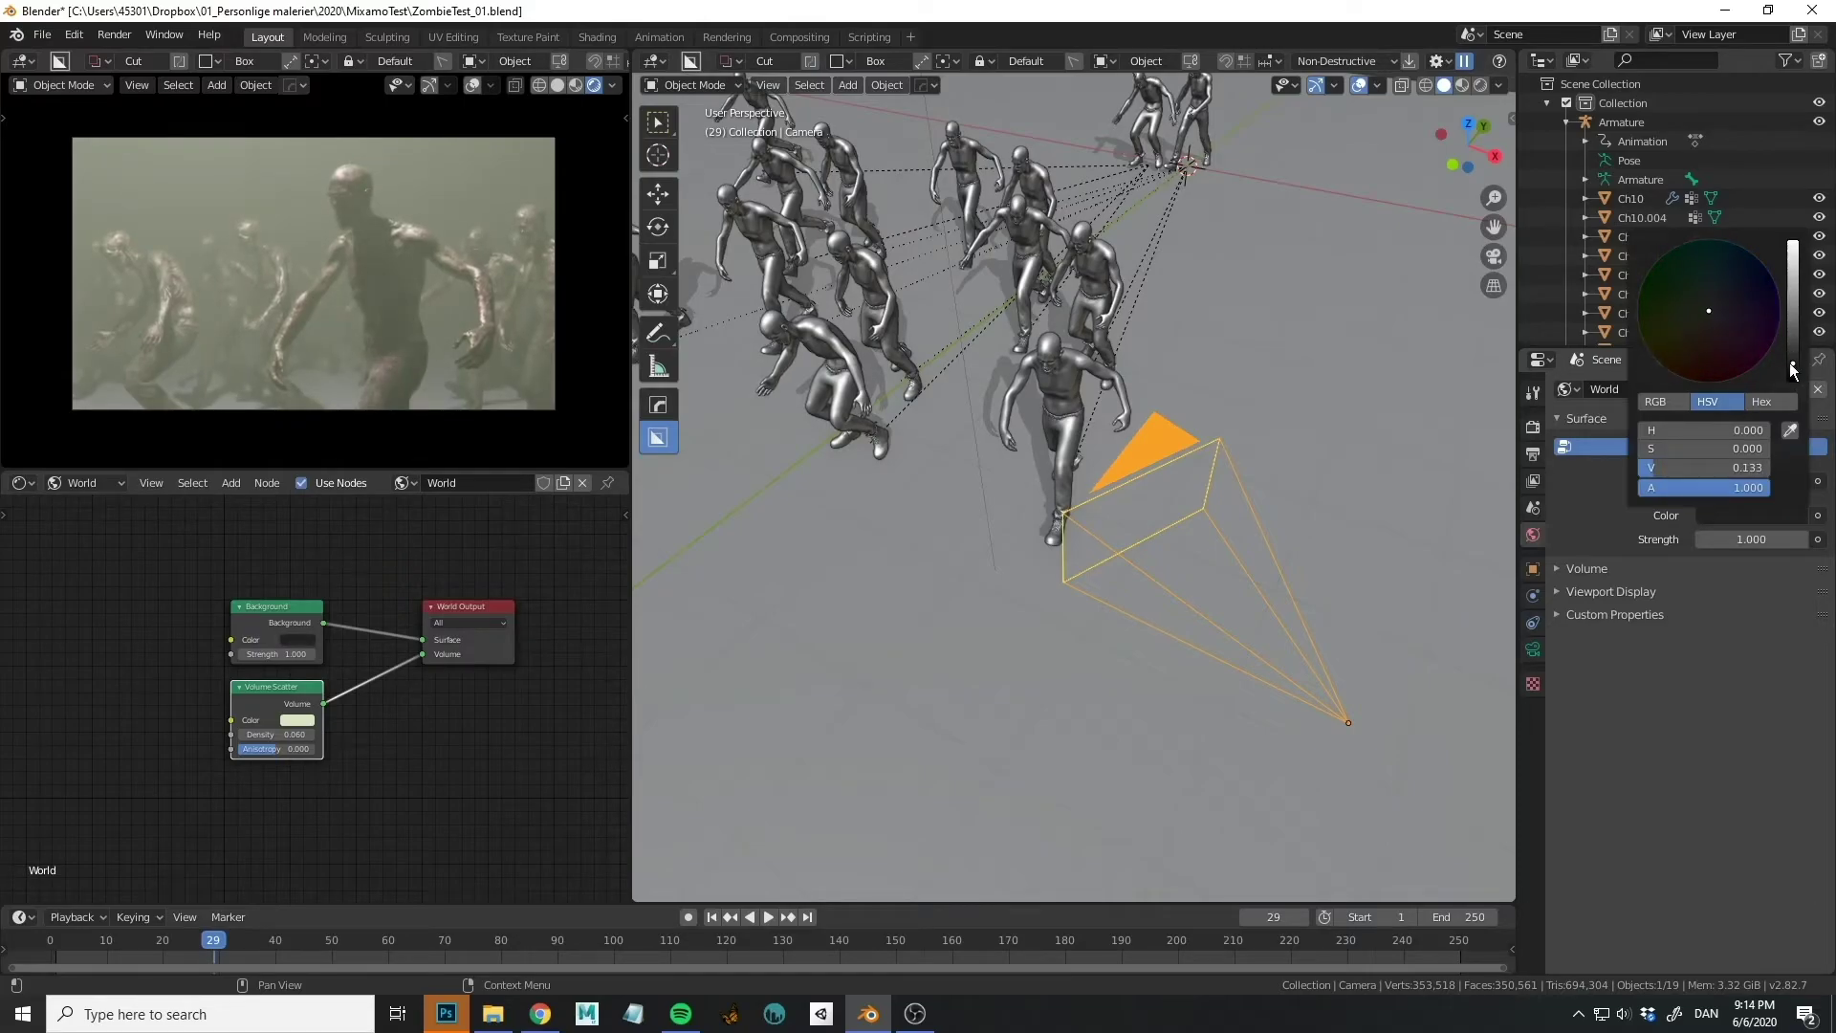
Set the ambient occlusion factor to 2 in the Eevee render settings.
left_click(1533, 427)
left_click(1558, 519)
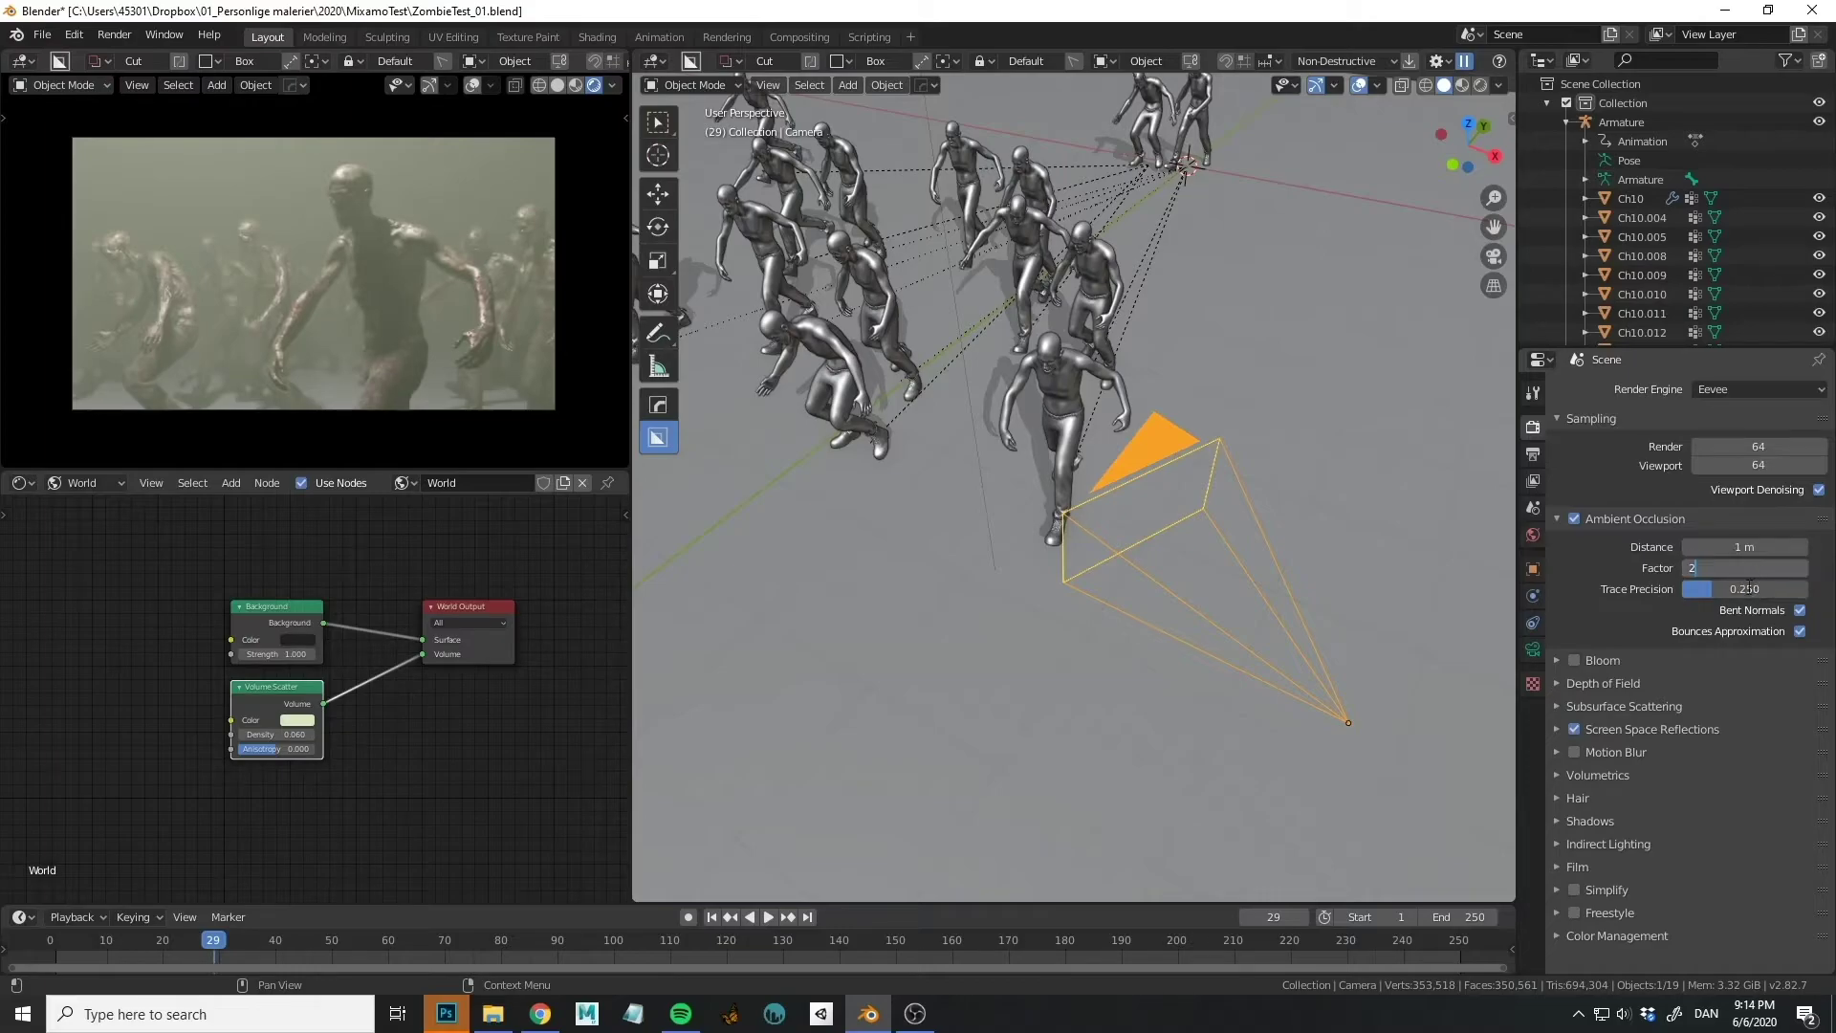
type("2")
key("Return")
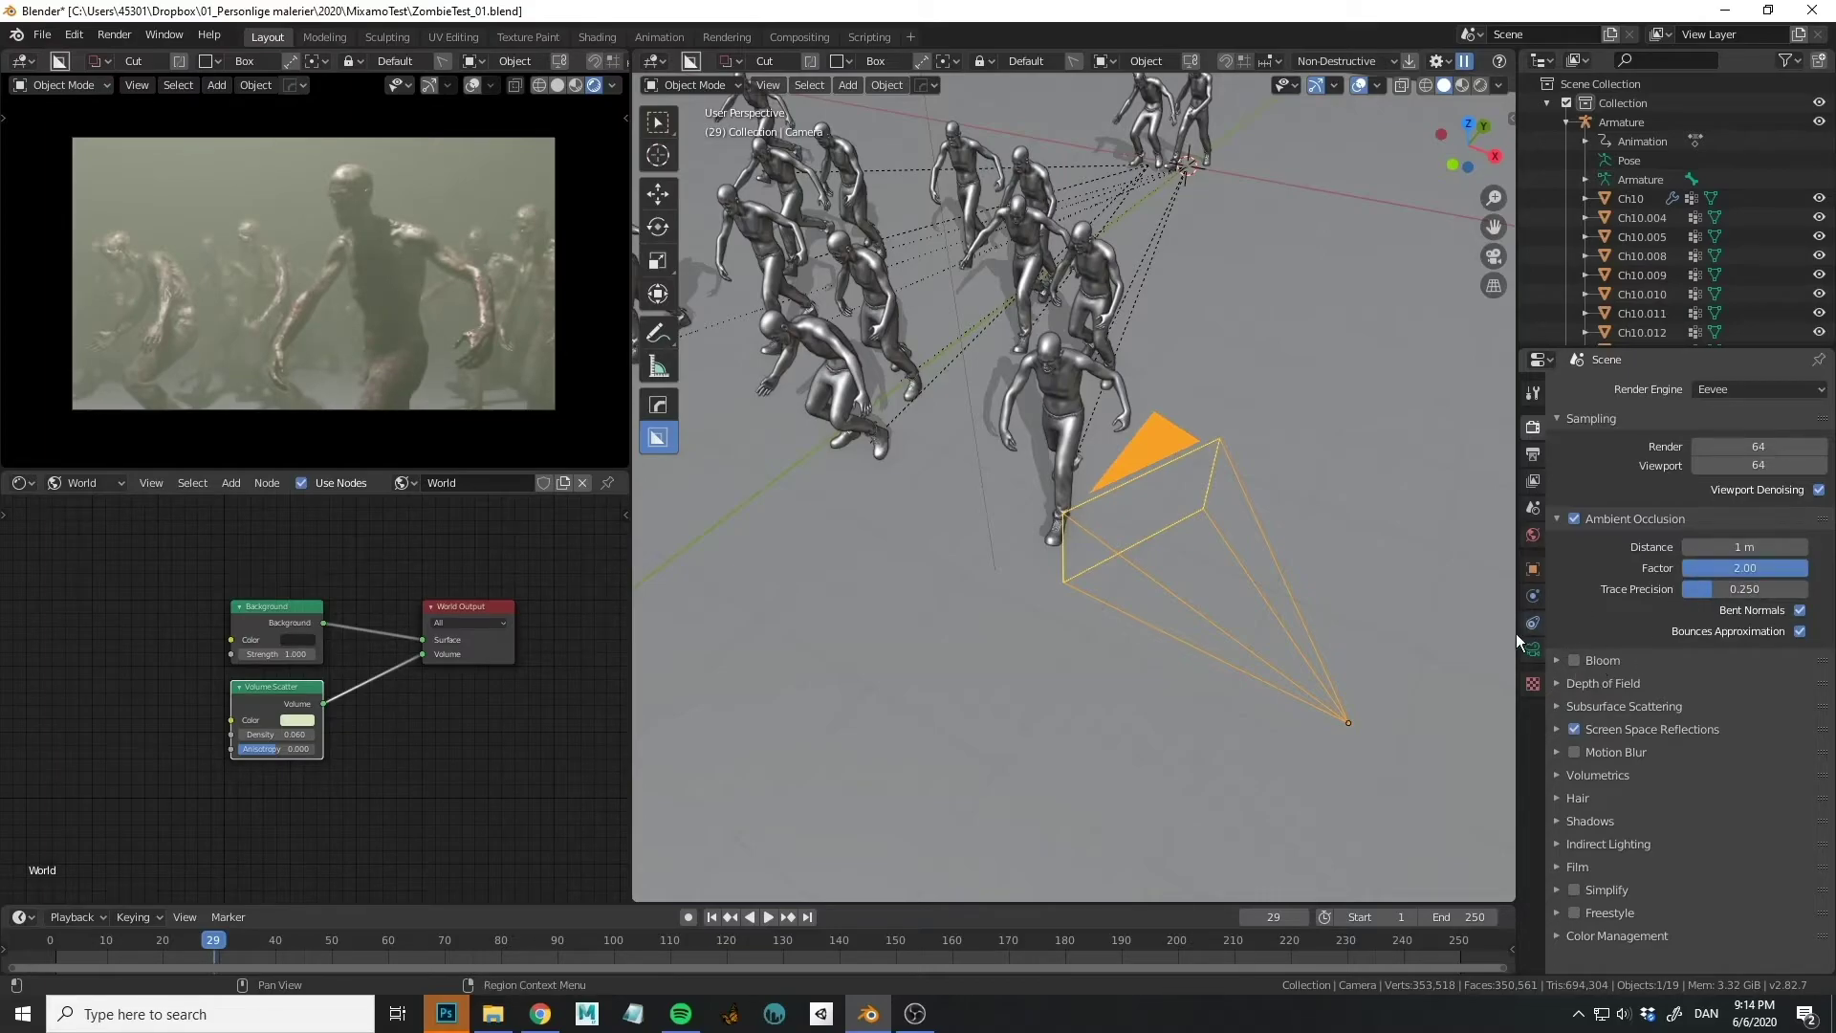
Review the camera's depth of field settings and examine the rendered camera view at full size.
left_click(1533, 650)
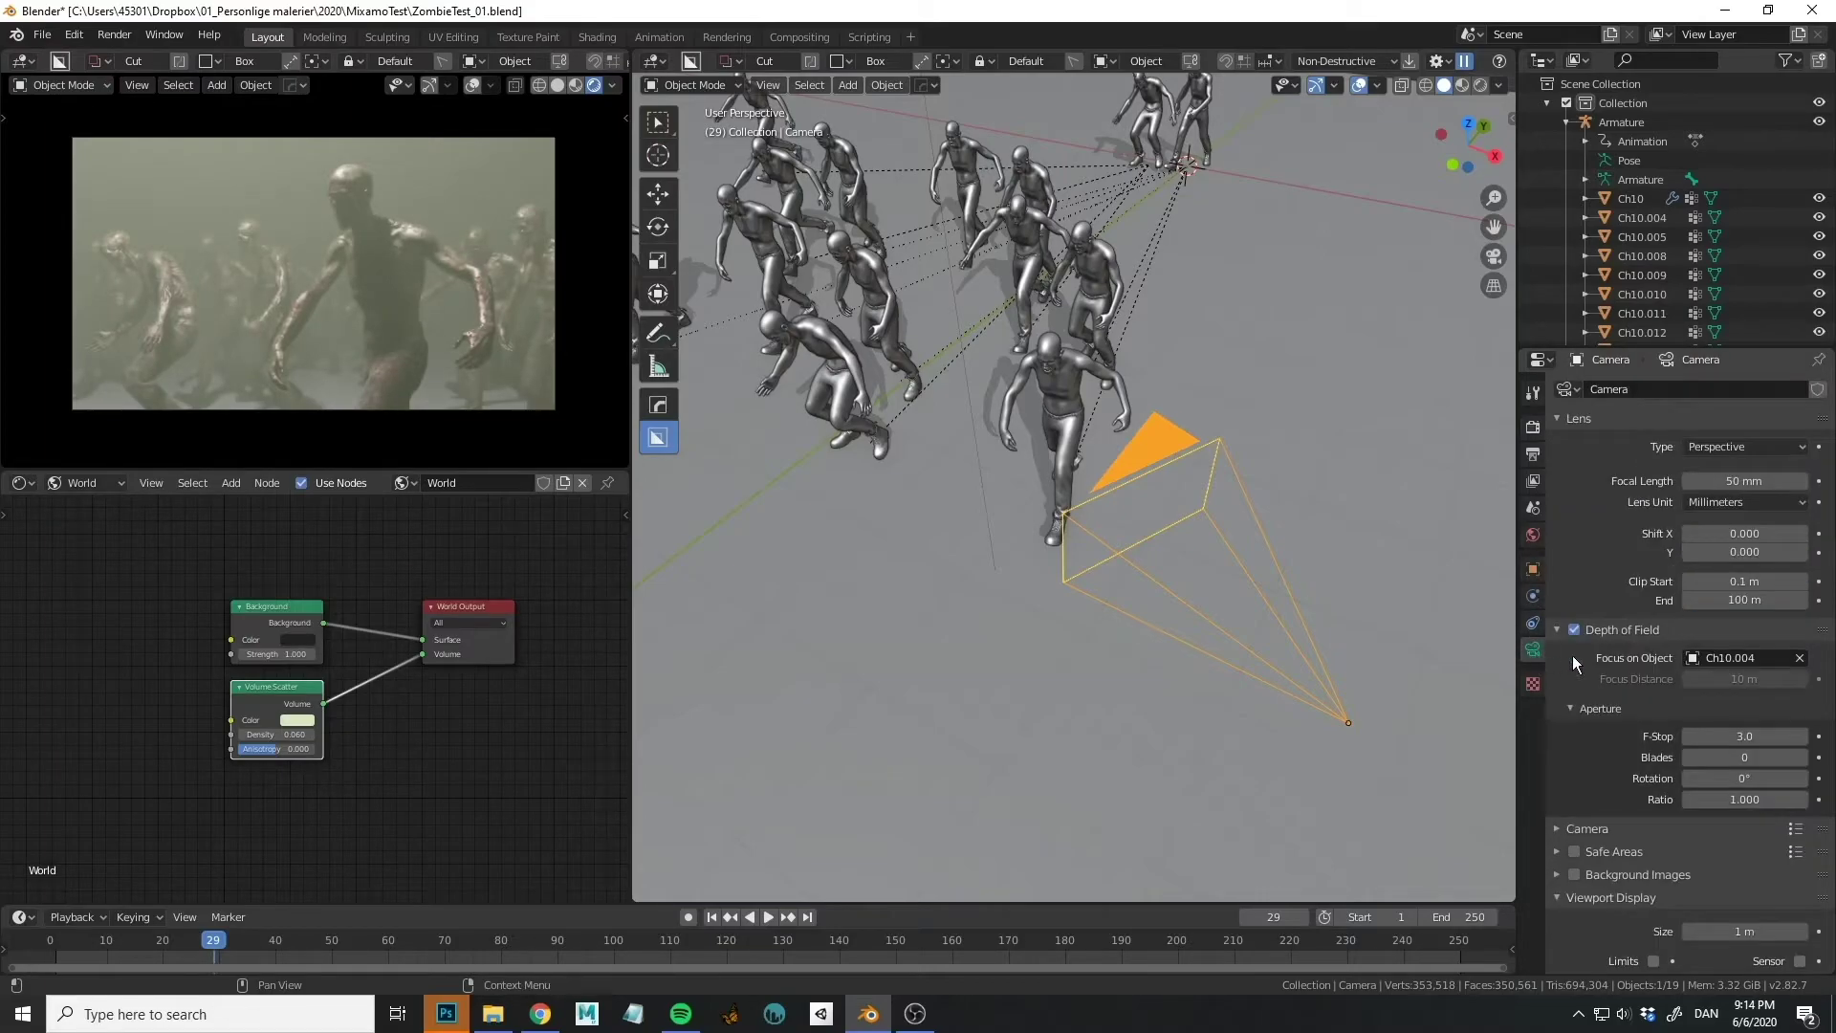
scroll(1586, 531, "down", 1)
key("ctrl+space")
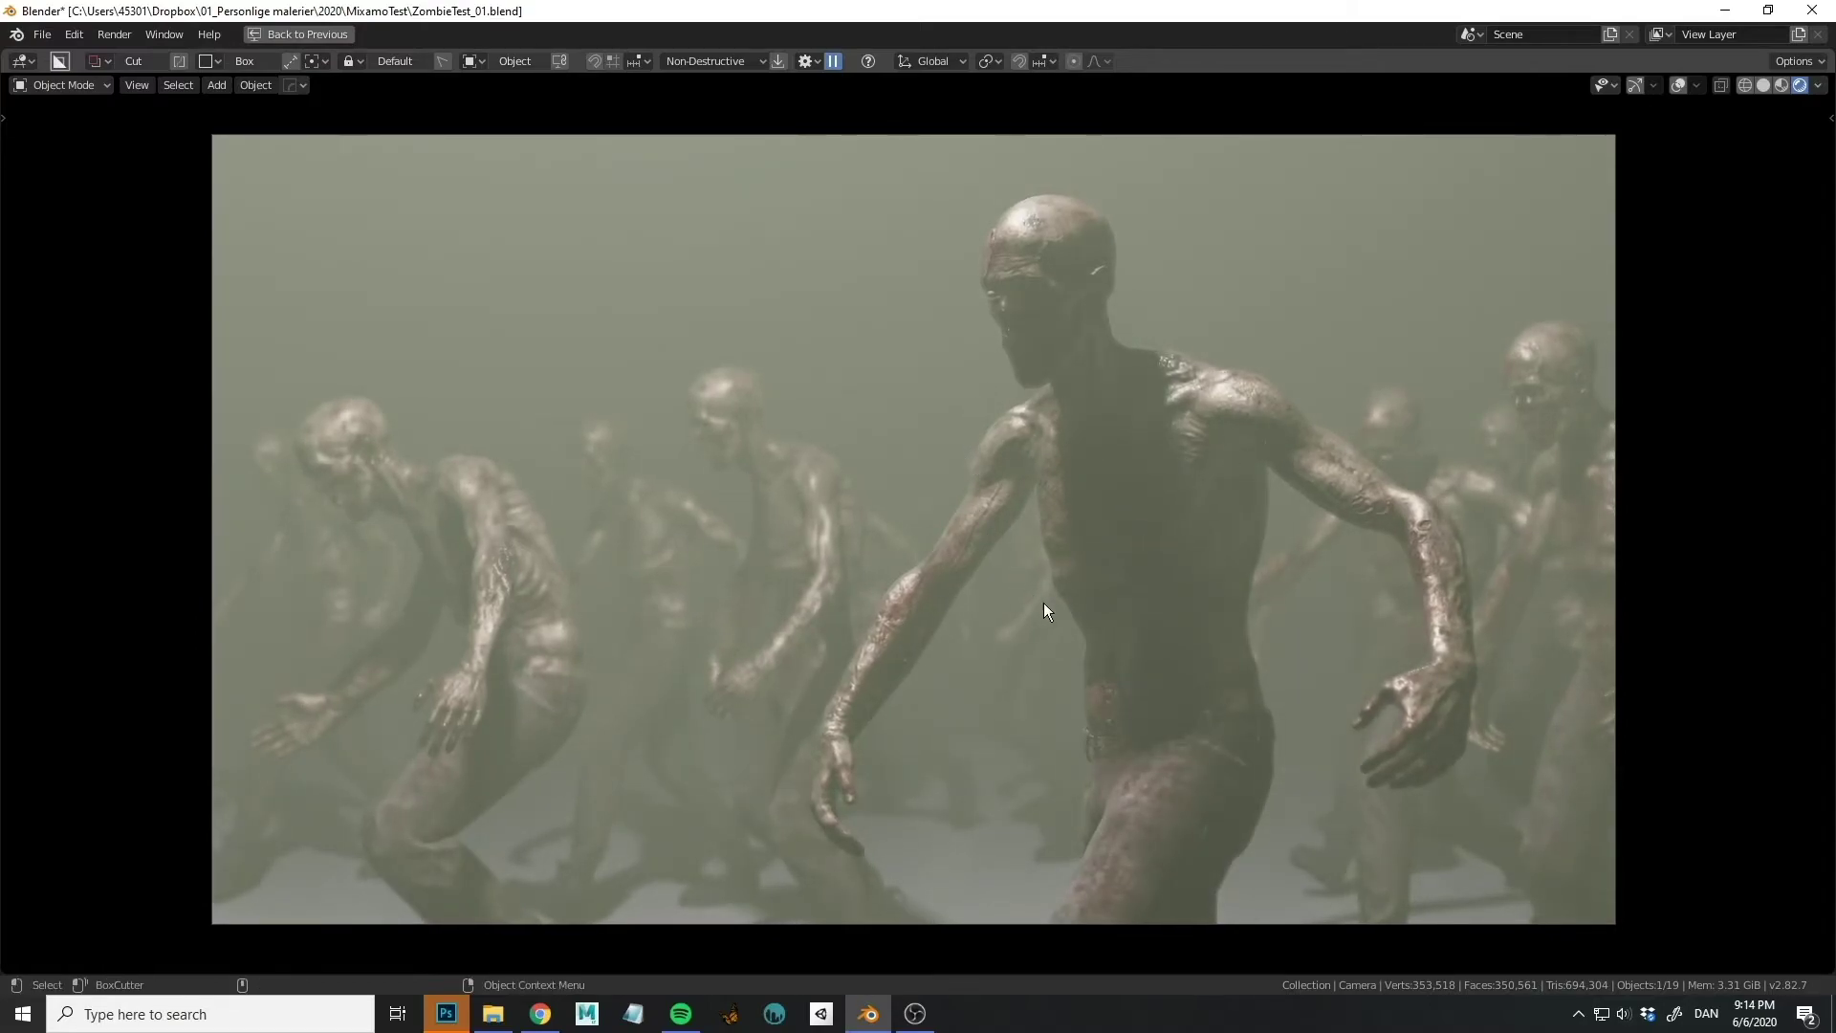
key("ctrl+space")
Move the point light about 4.6 m back from the camera, to the side of the zombie crowd.
middle_click_drag(1217, 375, 1236, 348)
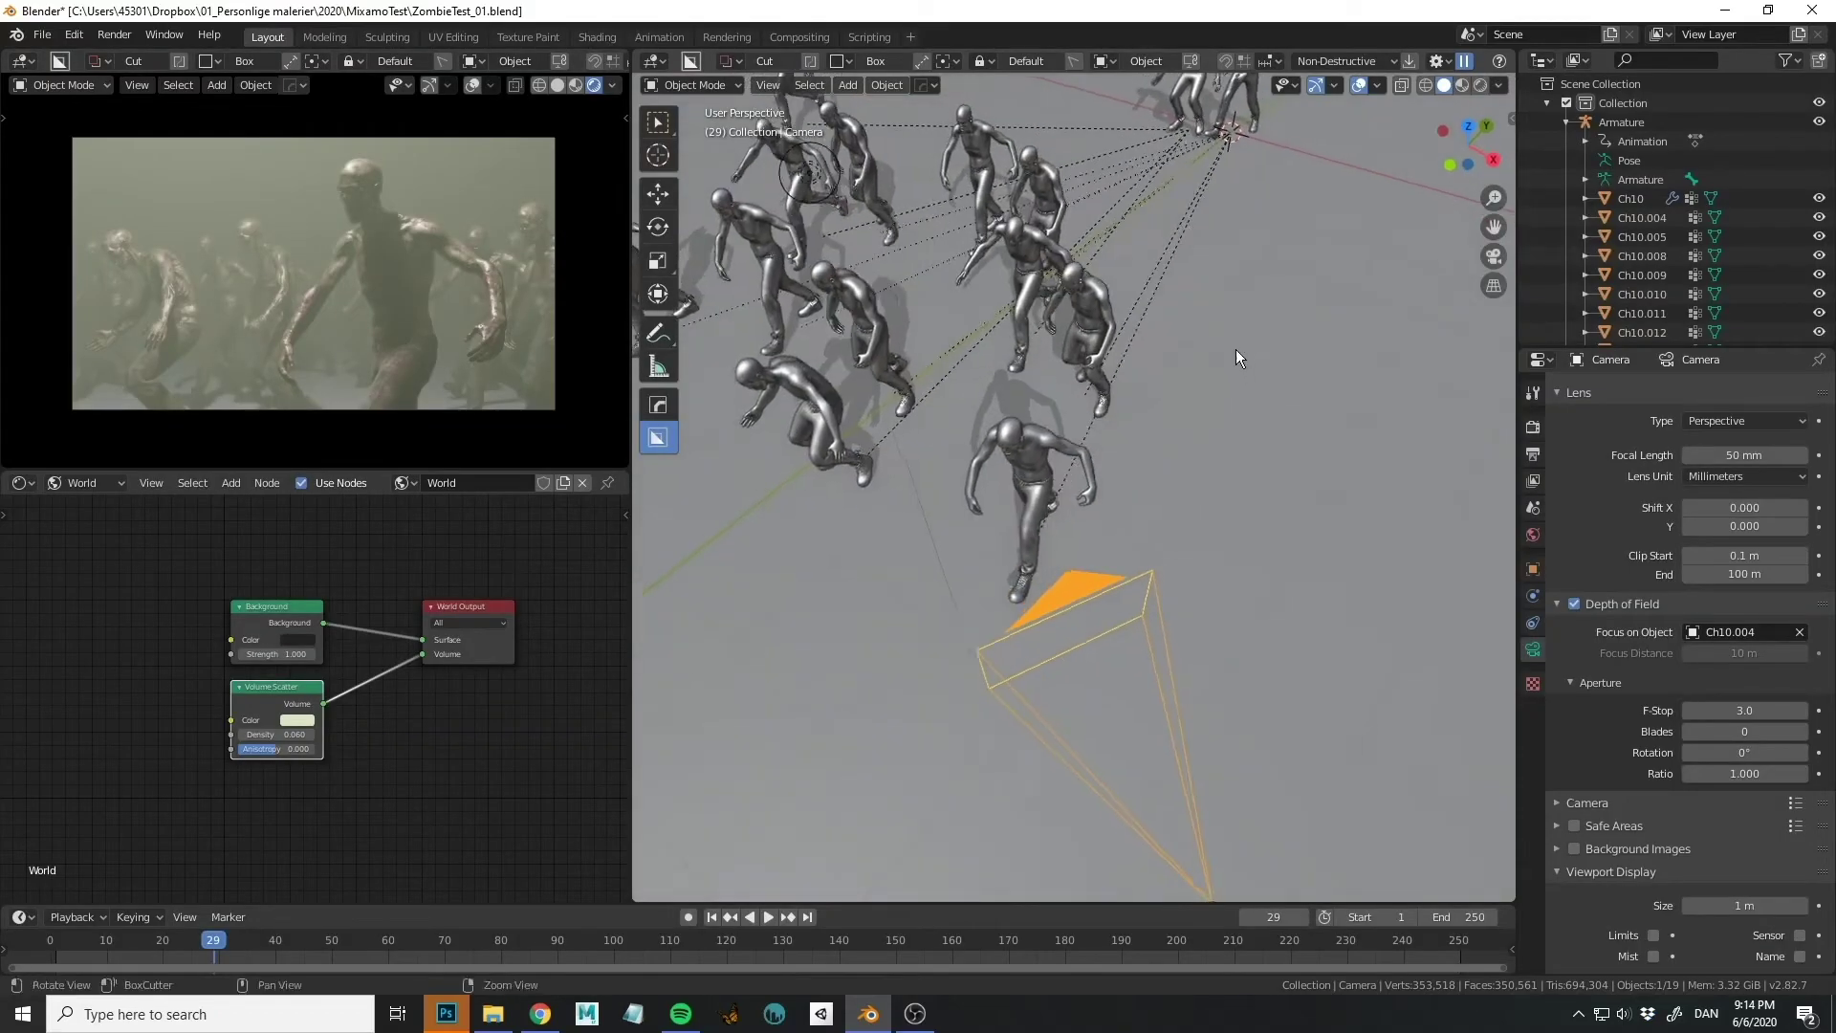
scroll(1186, 350, "down", 6)
middle_click_drag(1071, 358, 964, 373)
scroll(1067, 370, "down", 3)
middle_click_drag(1170, 293, 1087, 324, "shift")
scroll(983, 378, "down", 2)
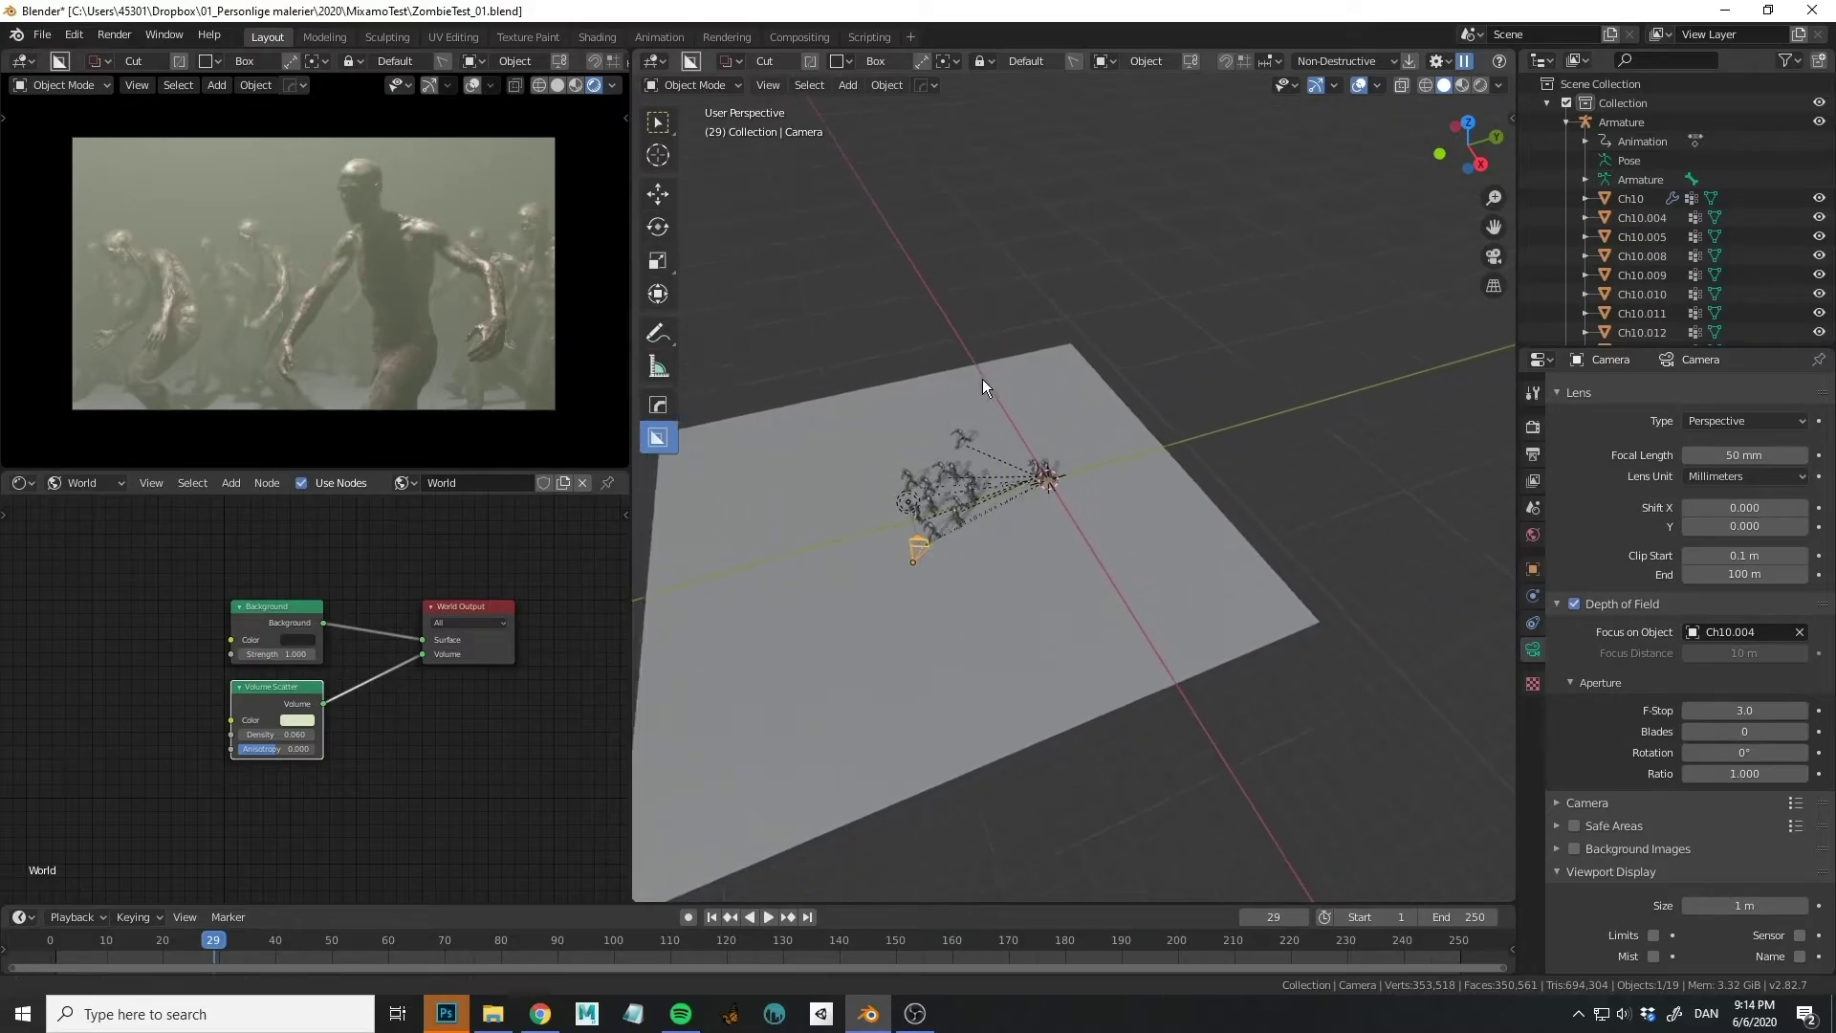
scroll(1085, 473, "up", 6)
middle_click_drag(1057, 496, 939, 420, "shift")
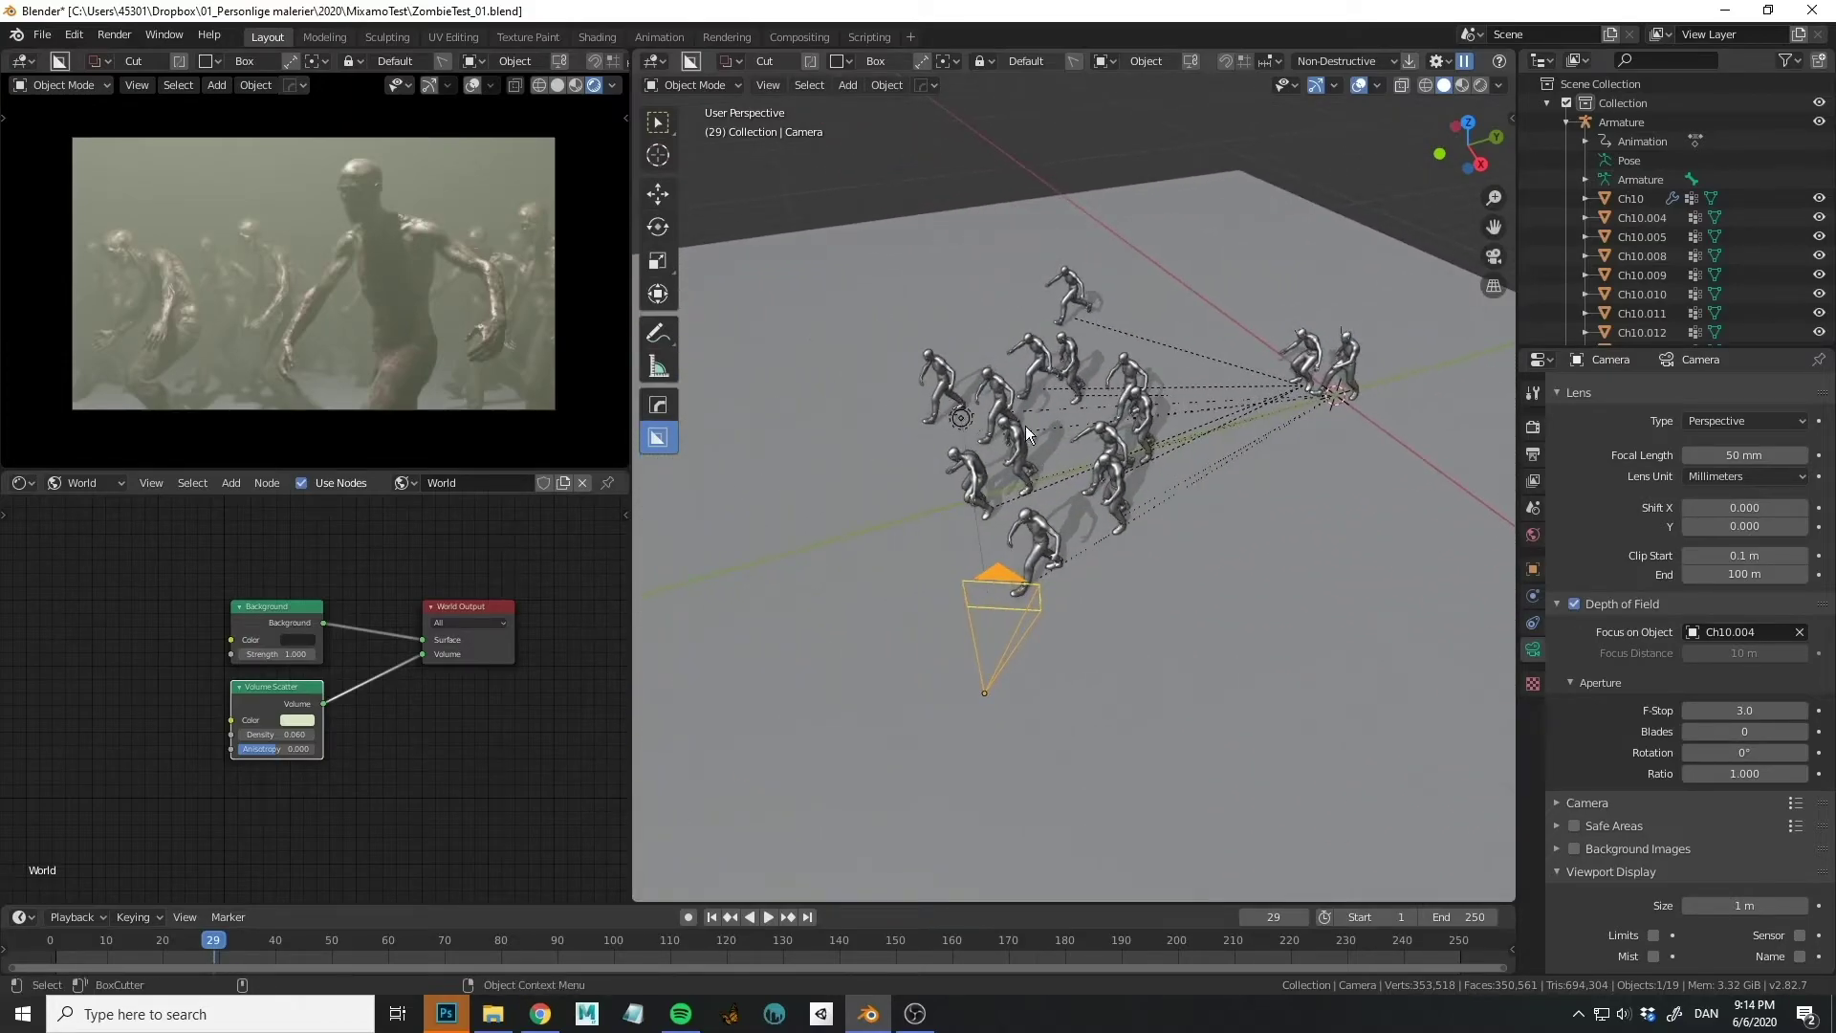
left_click(961, 417)
key("g")
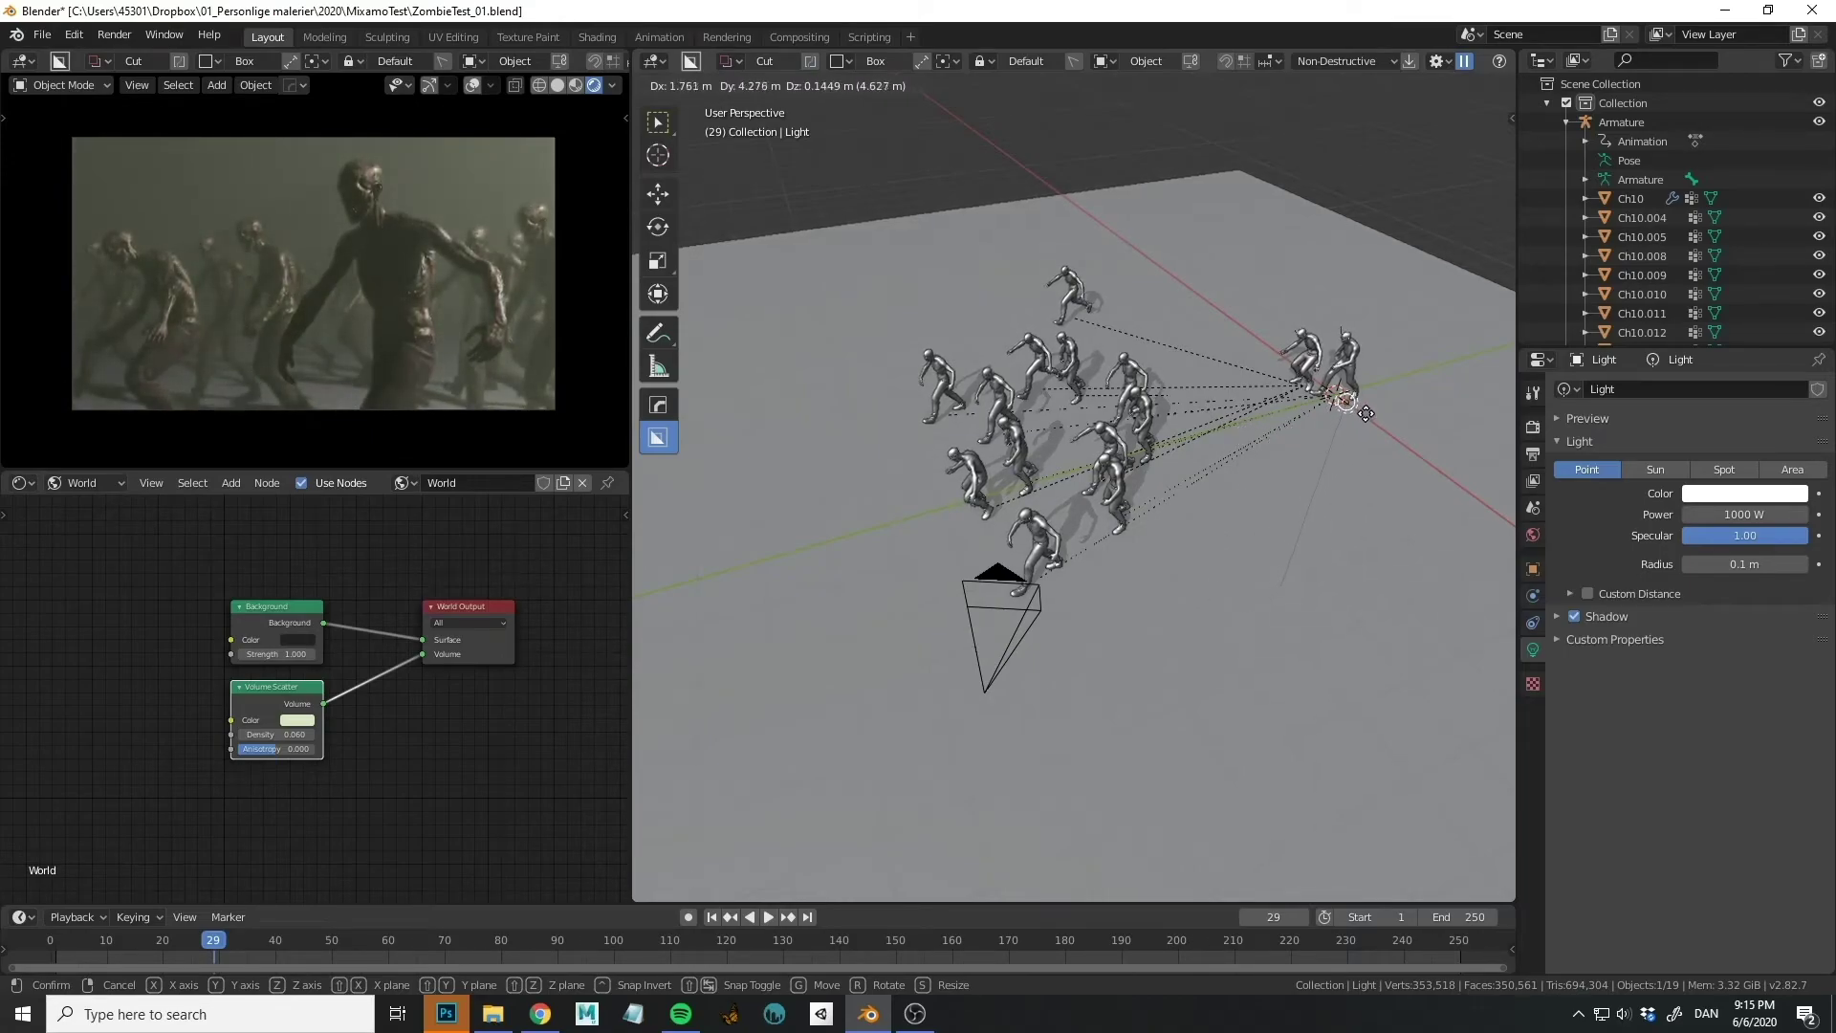
left_click(1362, 415)
Try placing the point light behind the main zombie group, and undo the move.
middle_click_drag(1161, 462, 1286, 498)
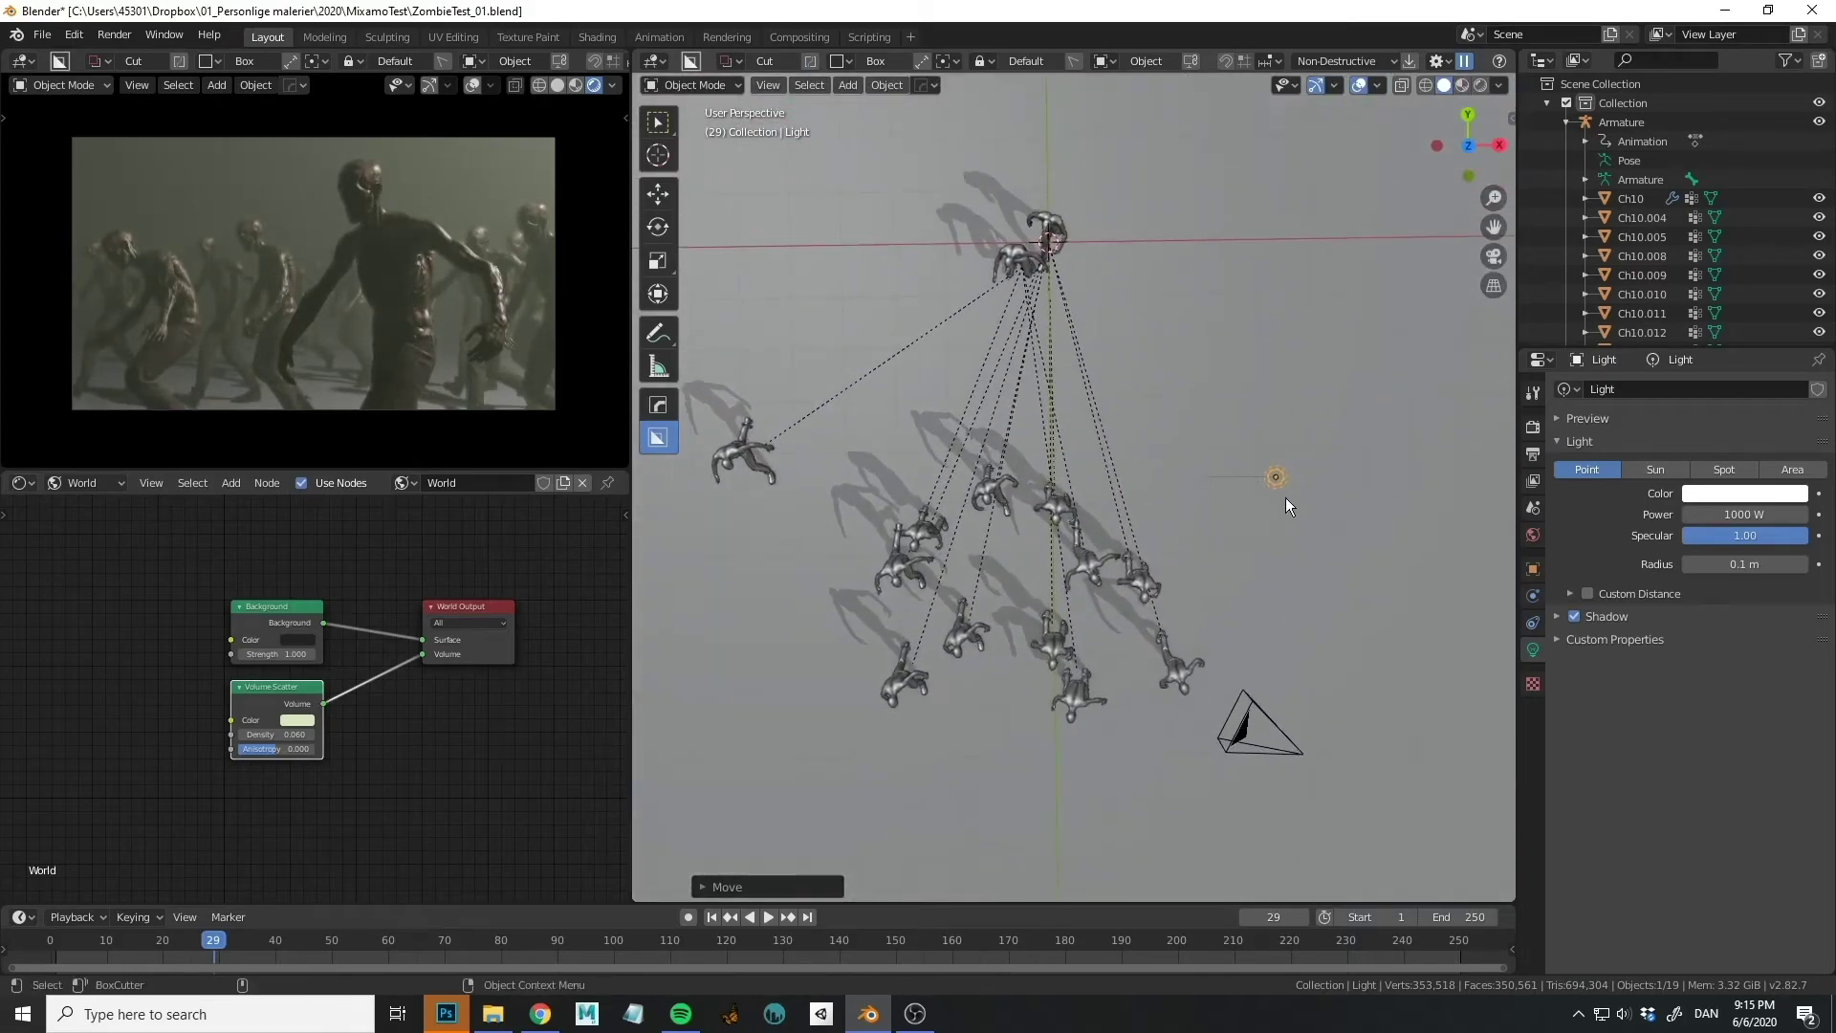
left_click(1289, 485)
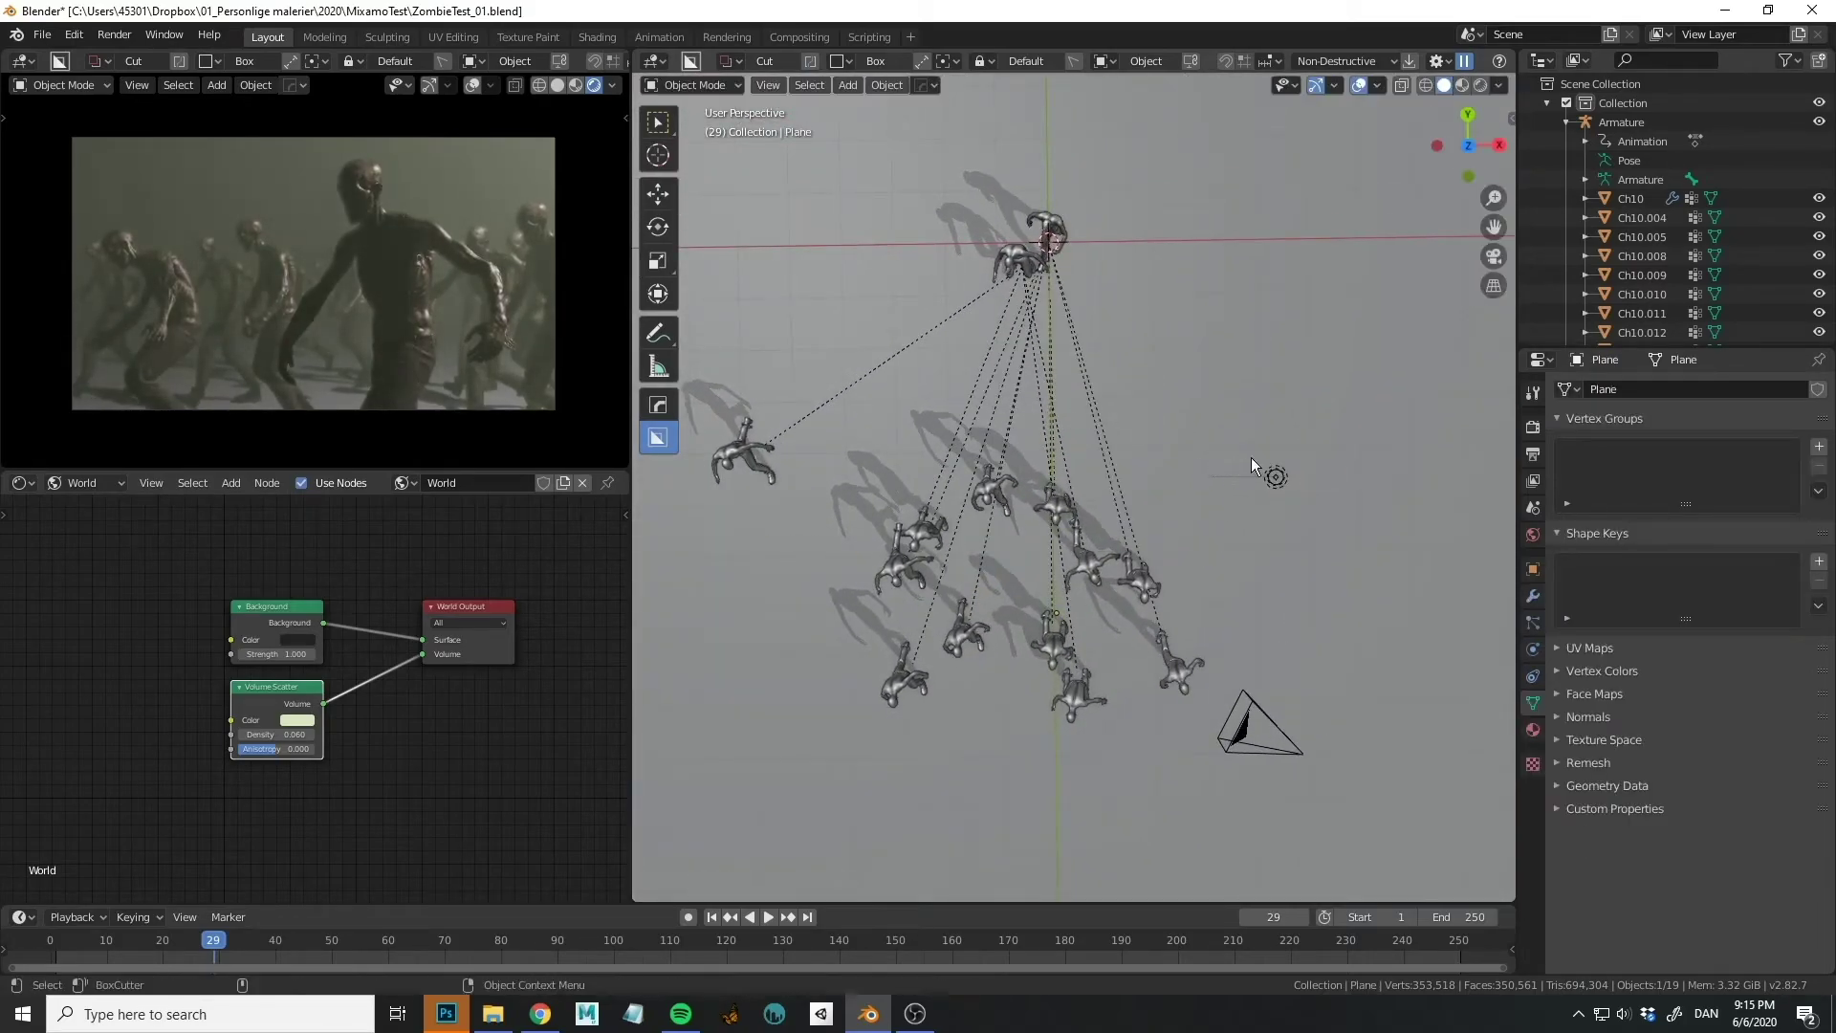
left_click(1277, 477)
key("g")
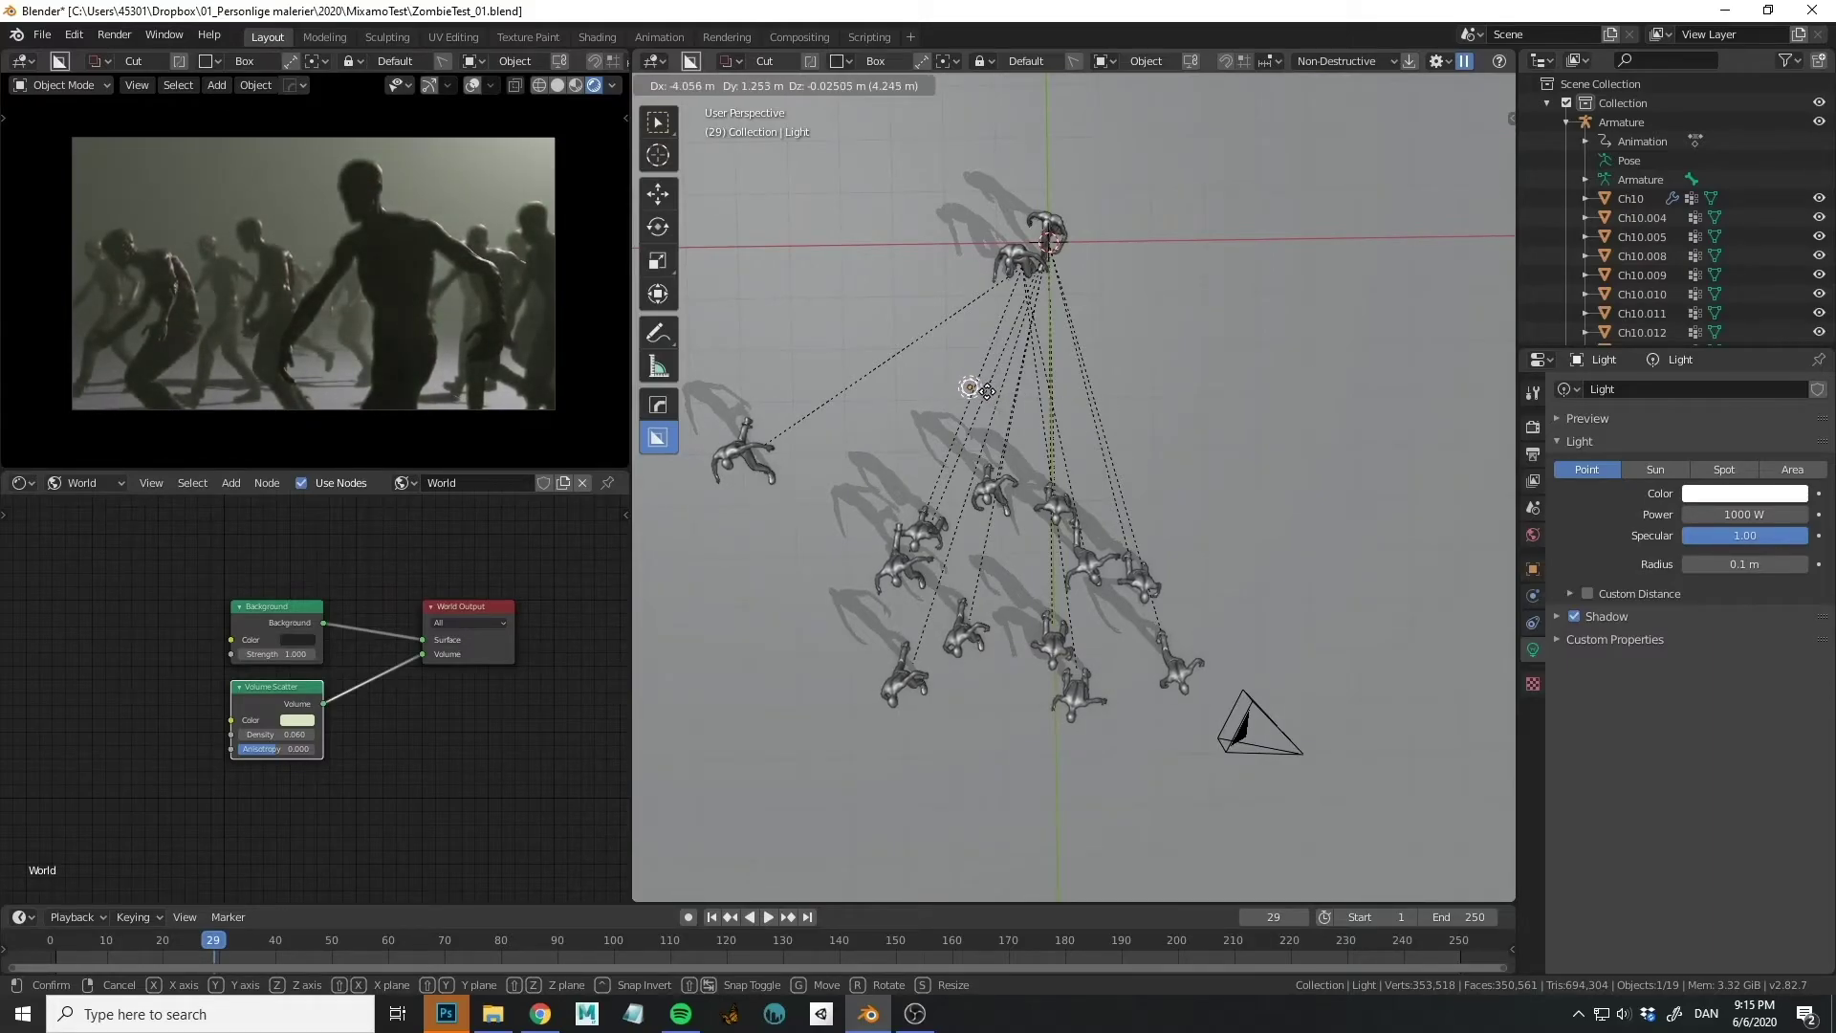
left_click(993, 393)
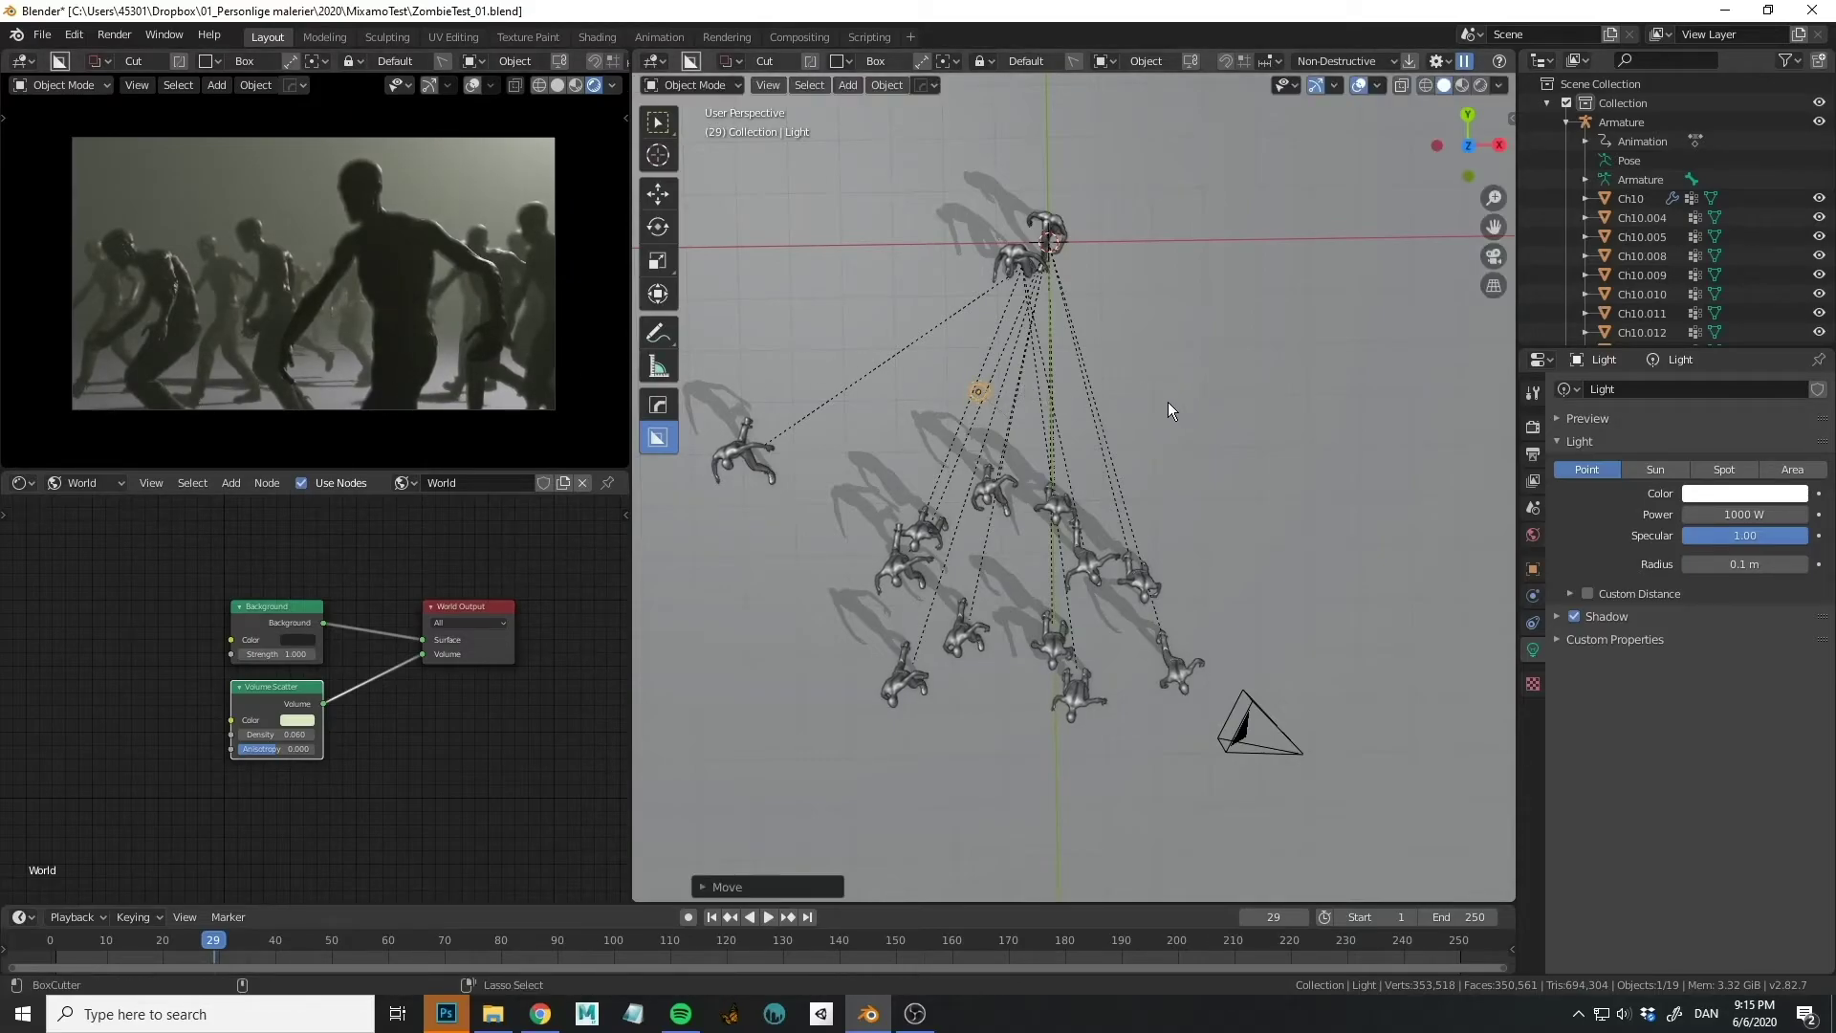
key("ctrl+z")
key("ctrl+z")
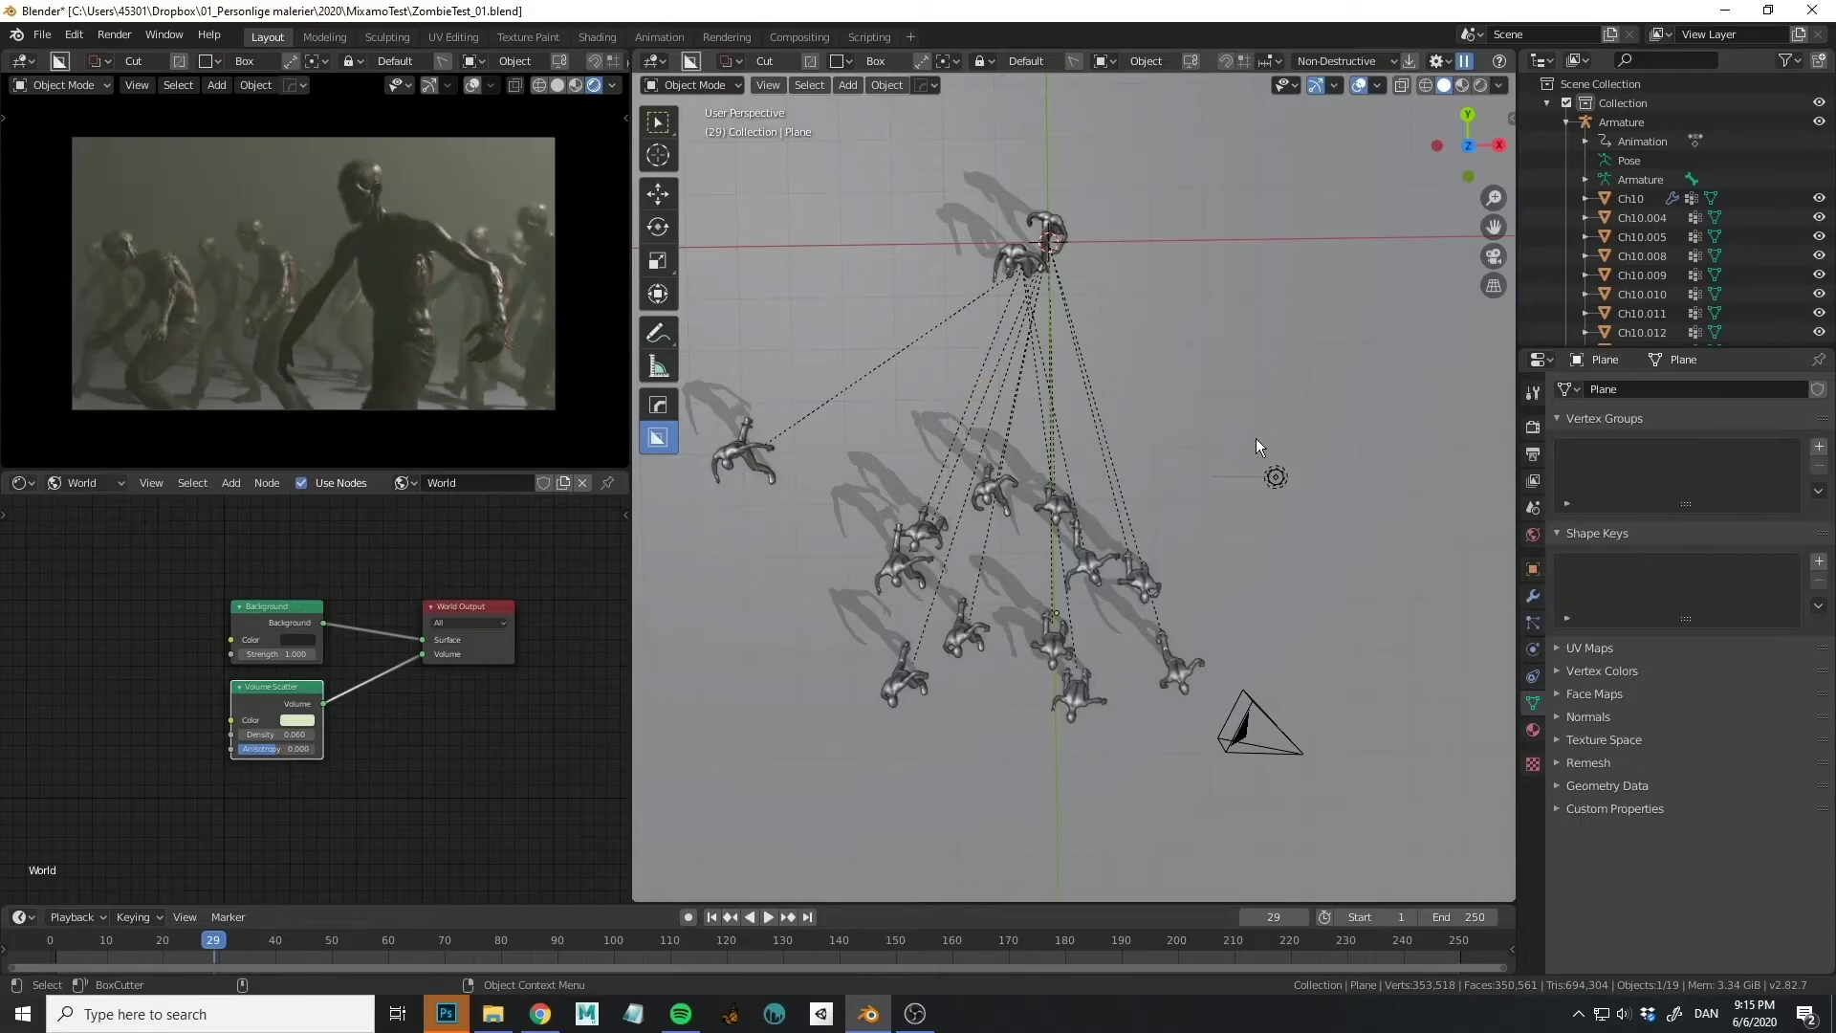
Try placing the point light in front of the crowd, near the camera.
left_click(1272, 484)
key("g")
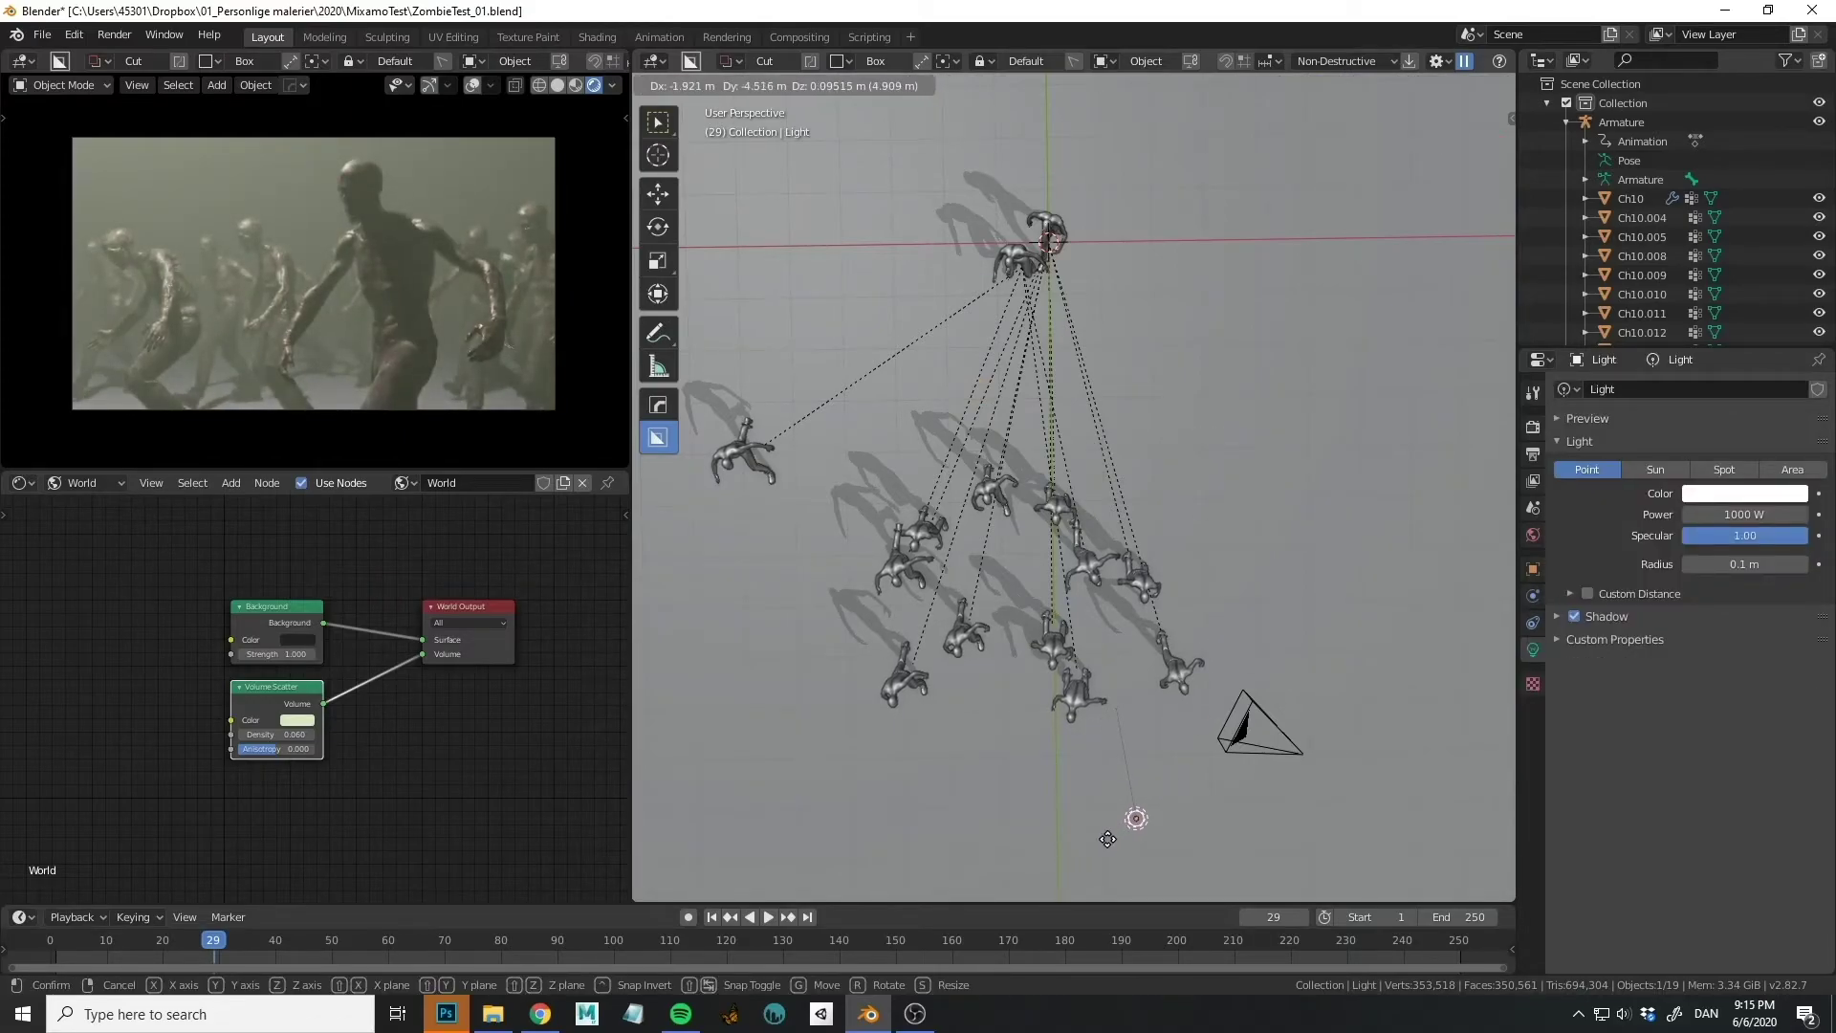
left_click(1107, 833)
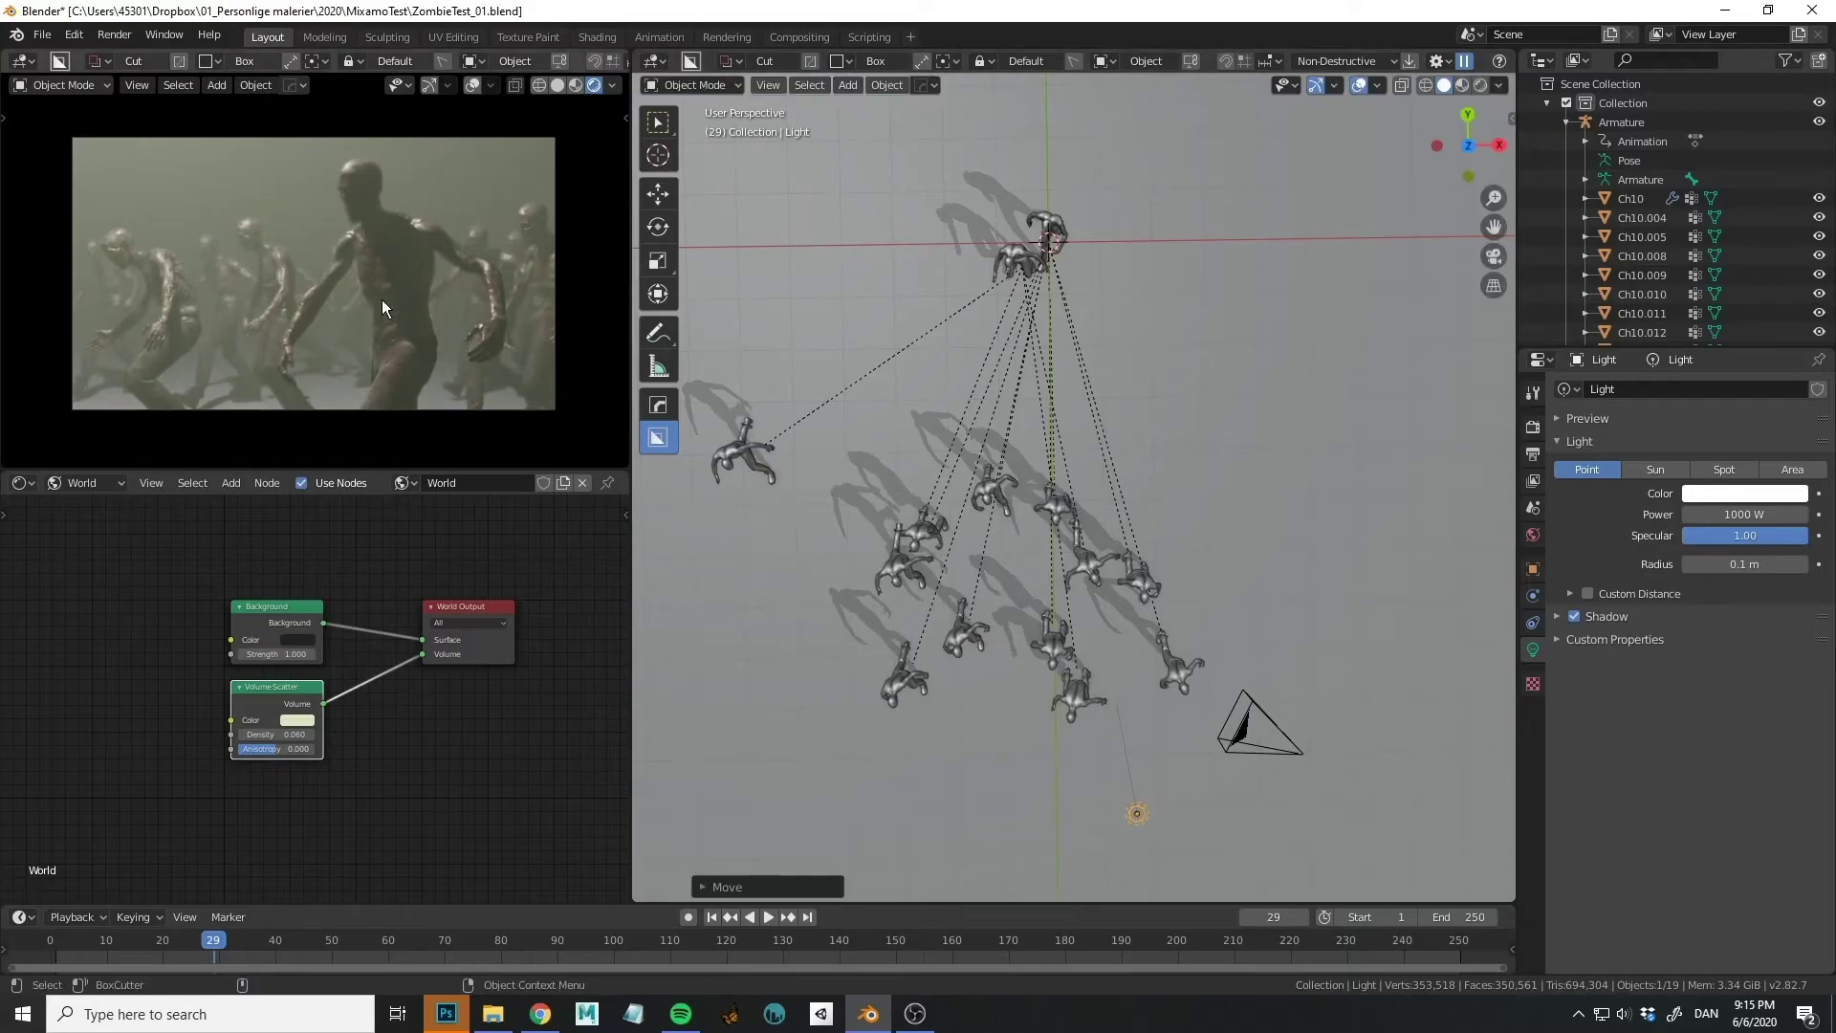
middle_click_drag(1081, 626, 1039, 575, "shift")
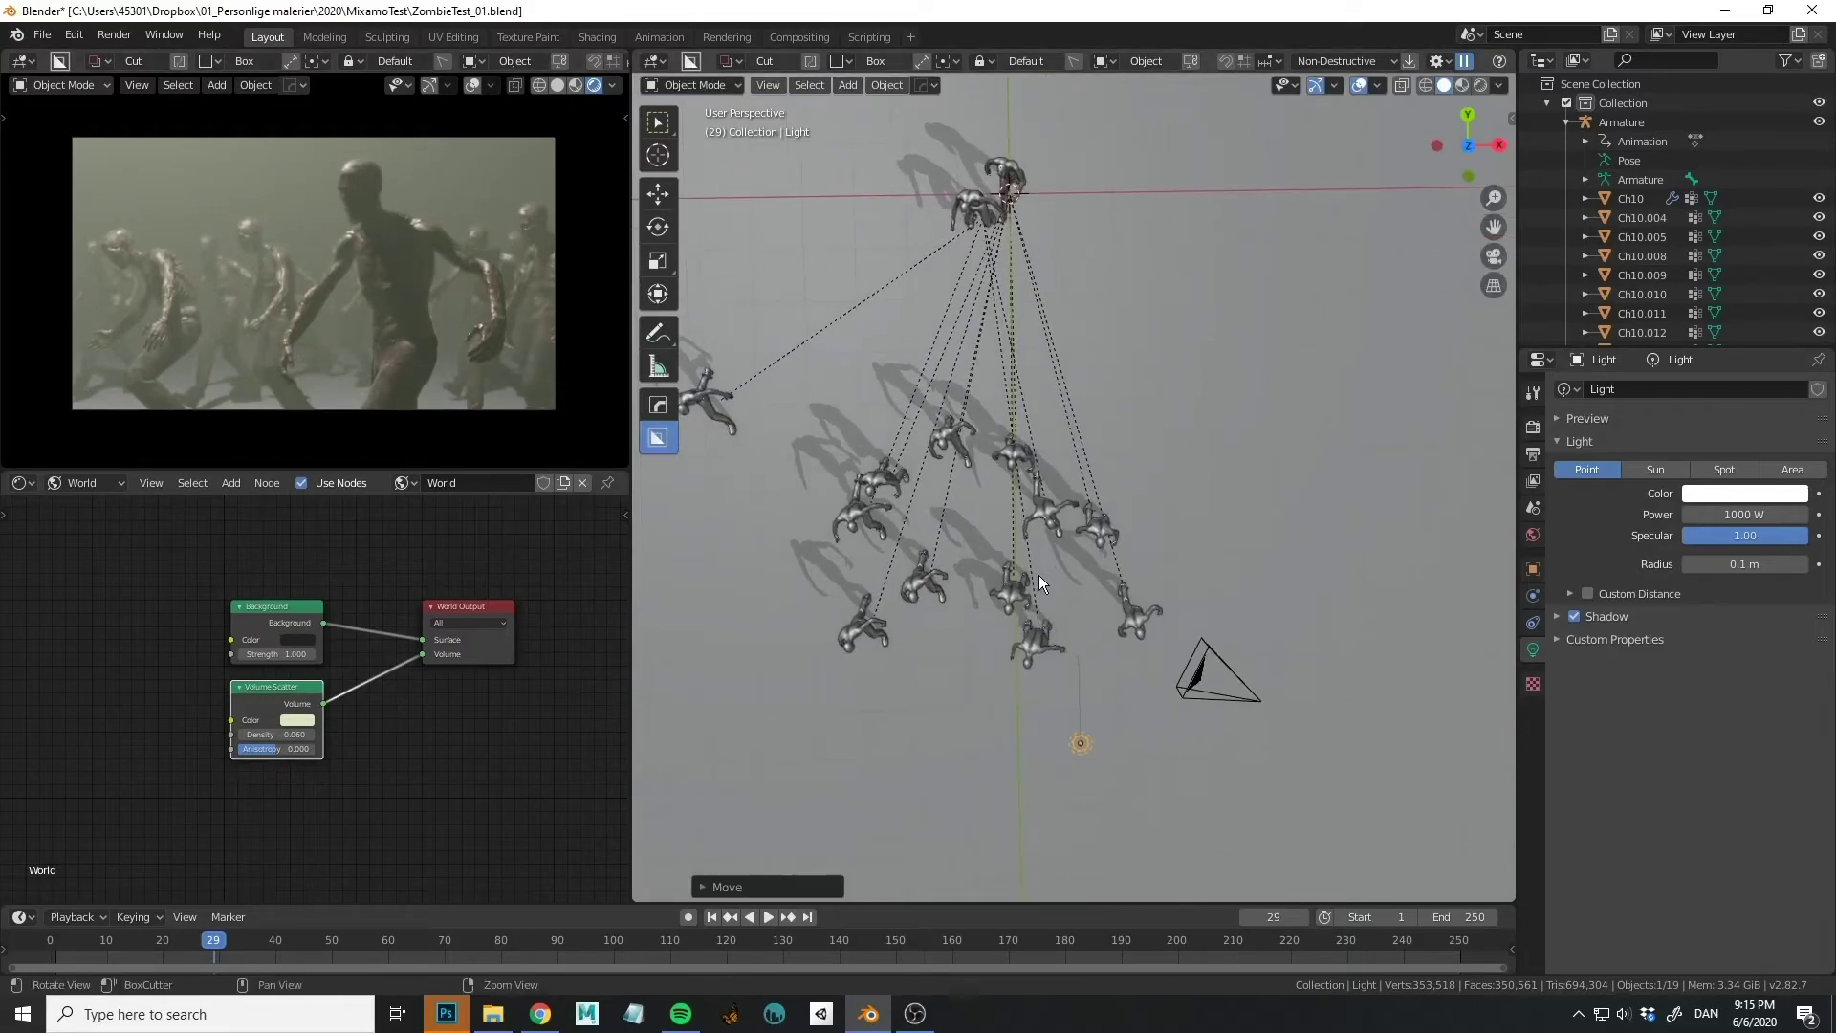
left_click(1082, 743)
key("g")
key("Escape")
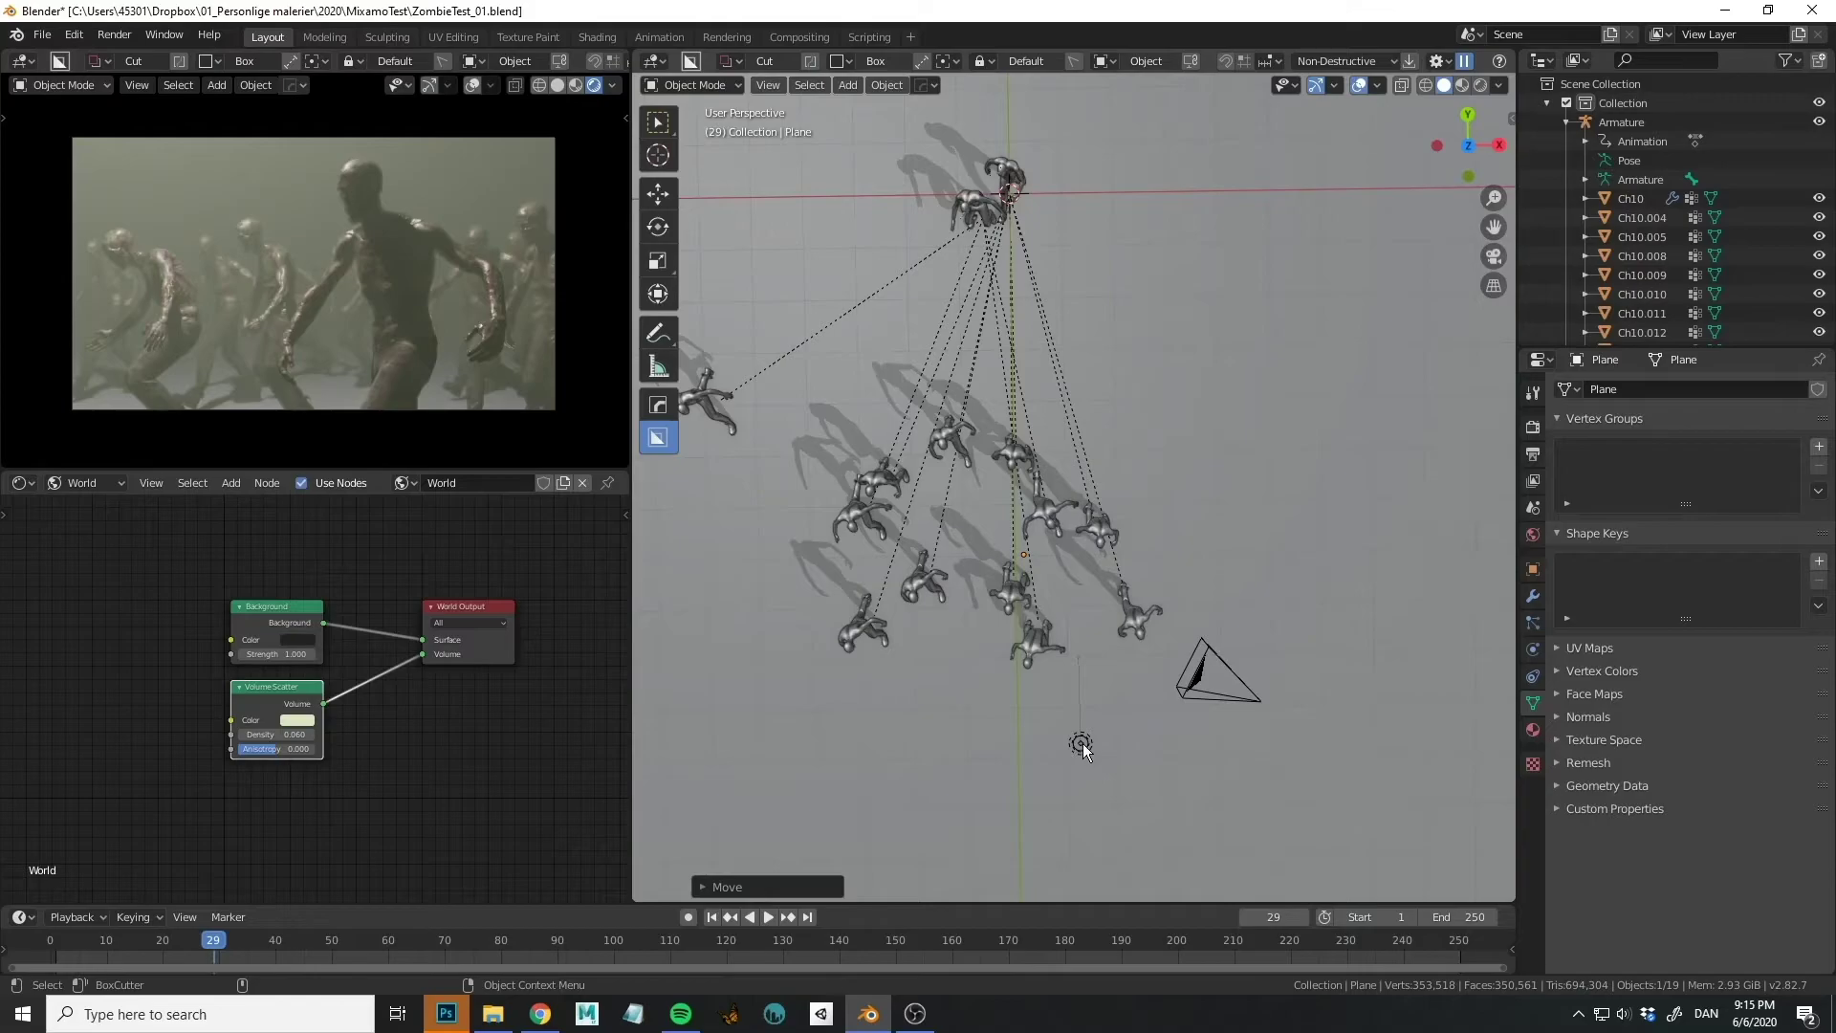
Move the point light back beside the crowd, behind the camera's position, so it lights the zombies from the side.
left_click(1083, 744)
key("g")
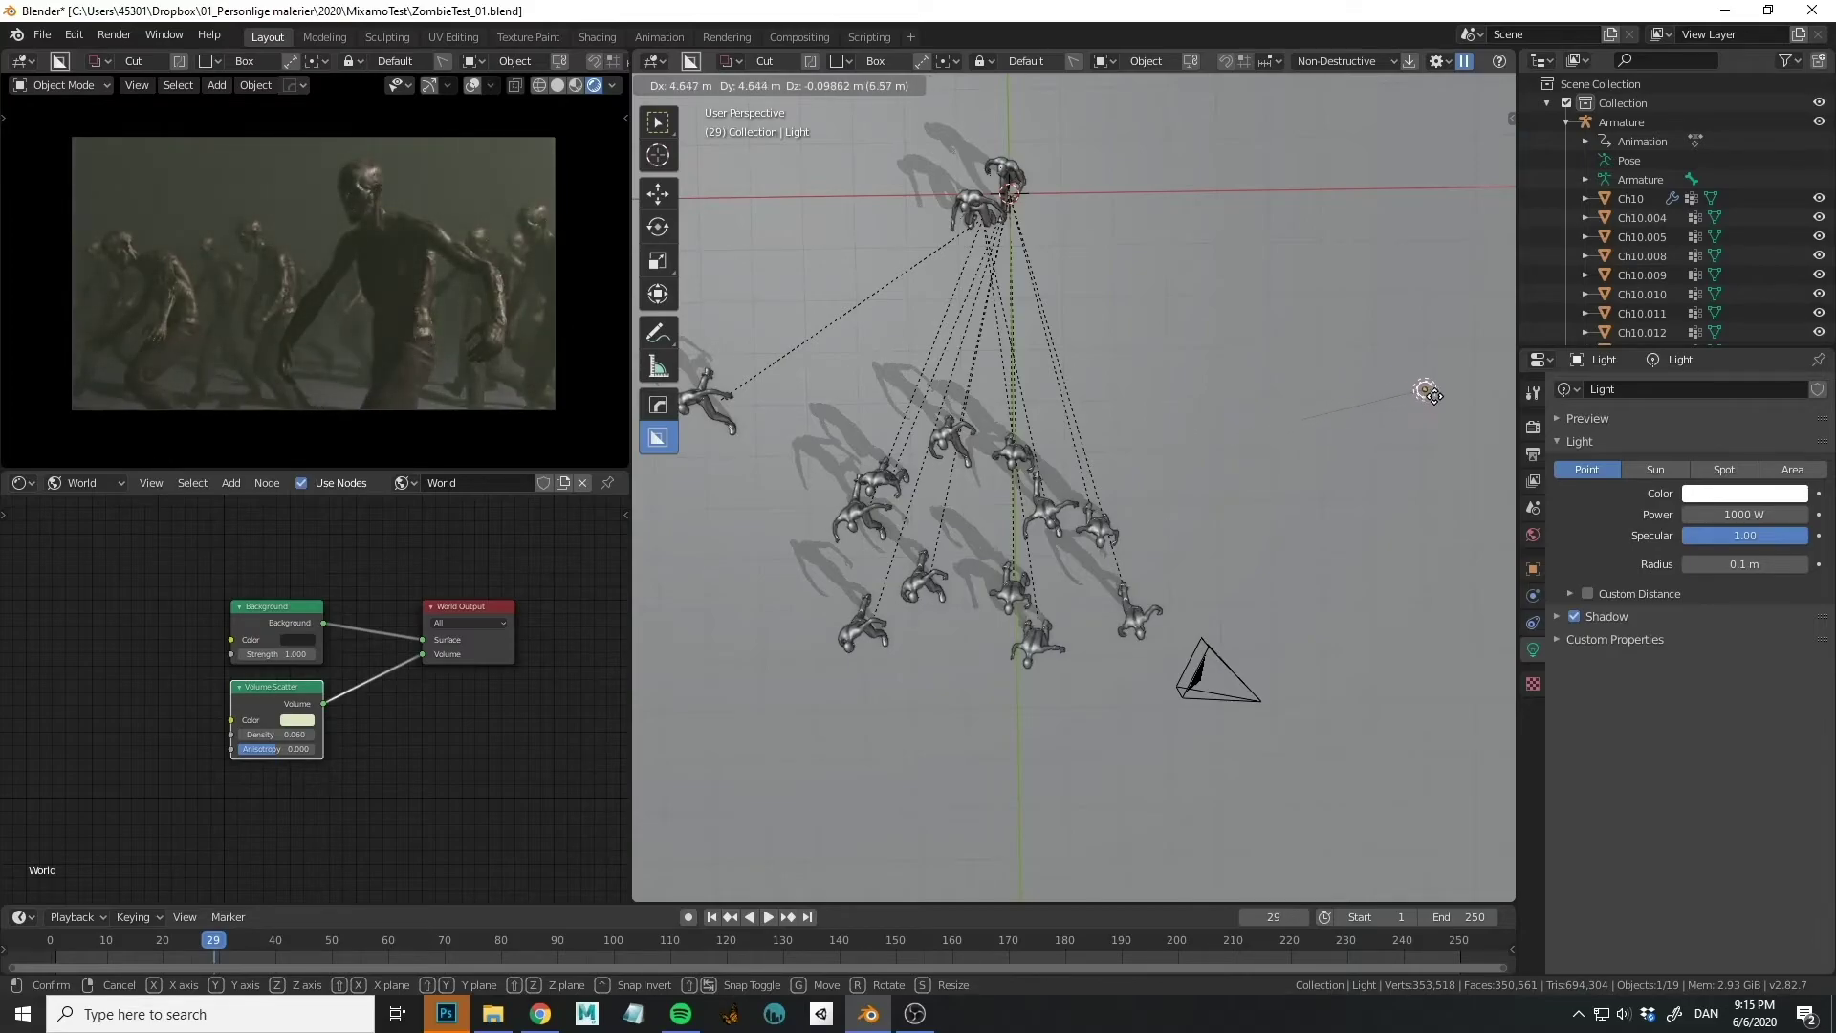
left_click(1278, 420)
middle_click_drag(1309, 424, 1192, 425)
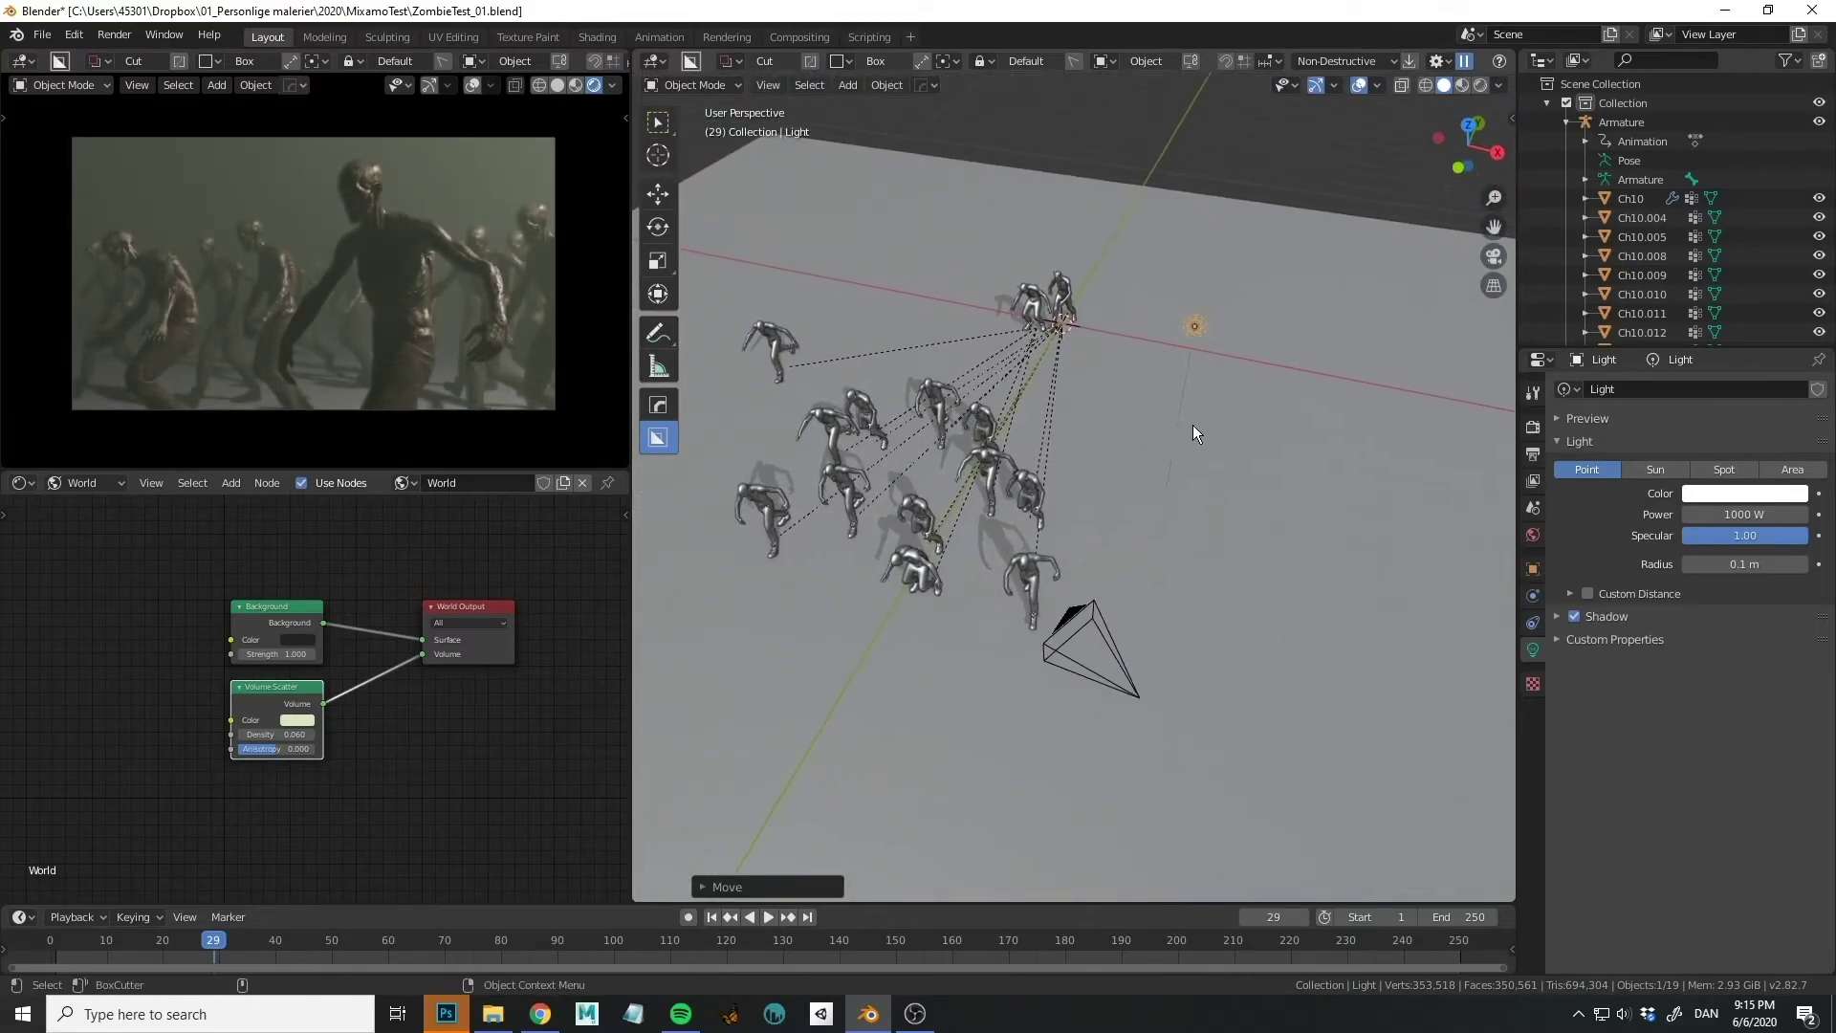
Duplicate the point light and place the copy in front of the crowd, close to the camera.
left_click(1229, 362)
left_click(1196, 328)
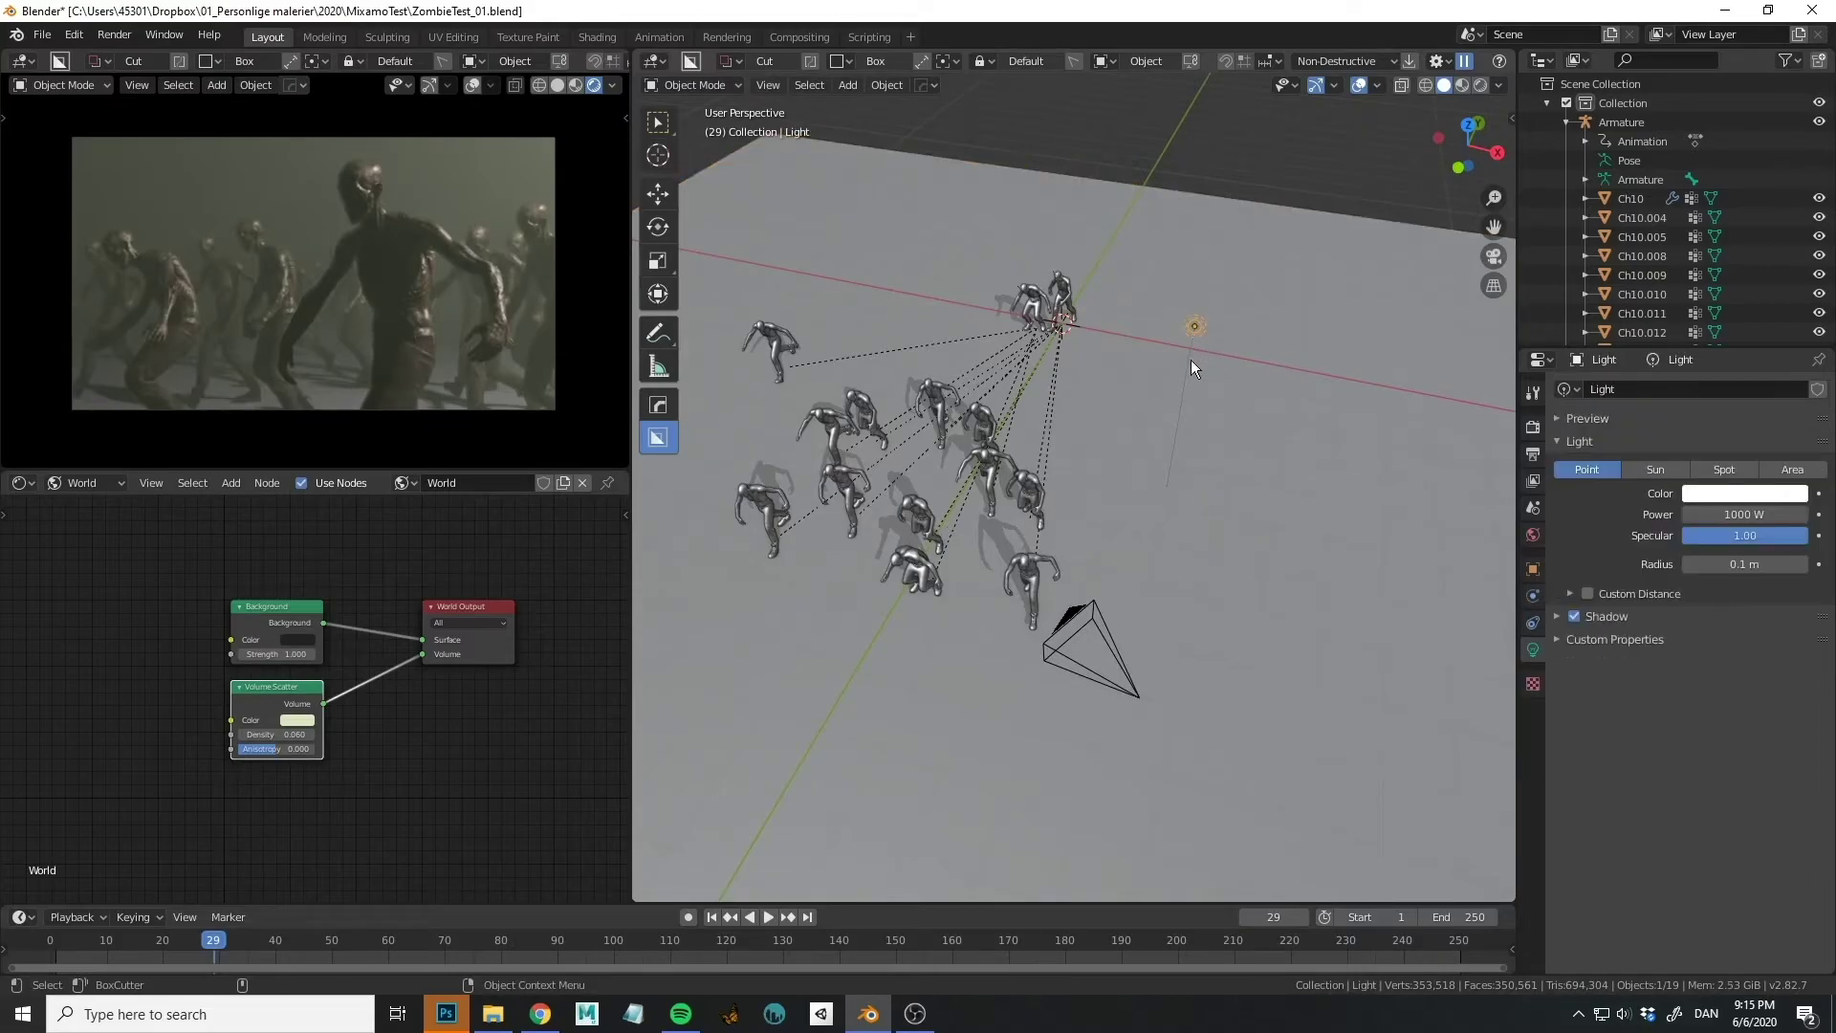
key("shift+d")
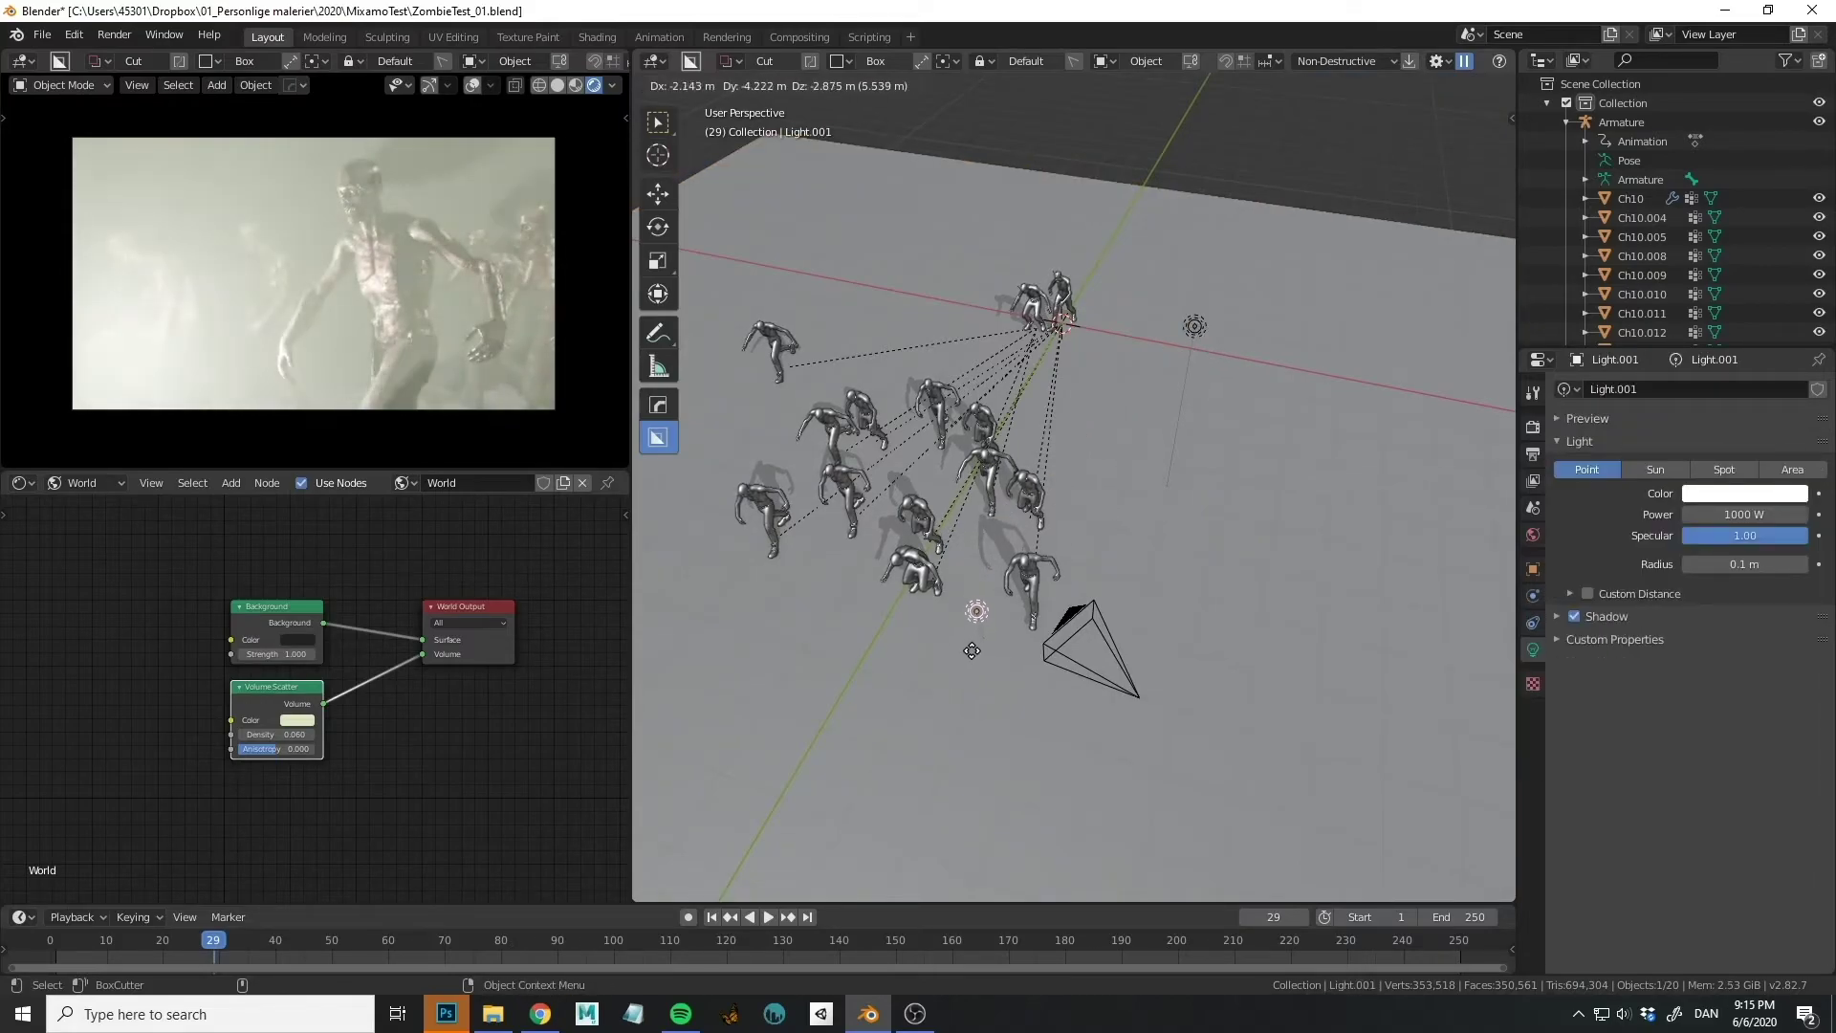
left_click(977, 657)
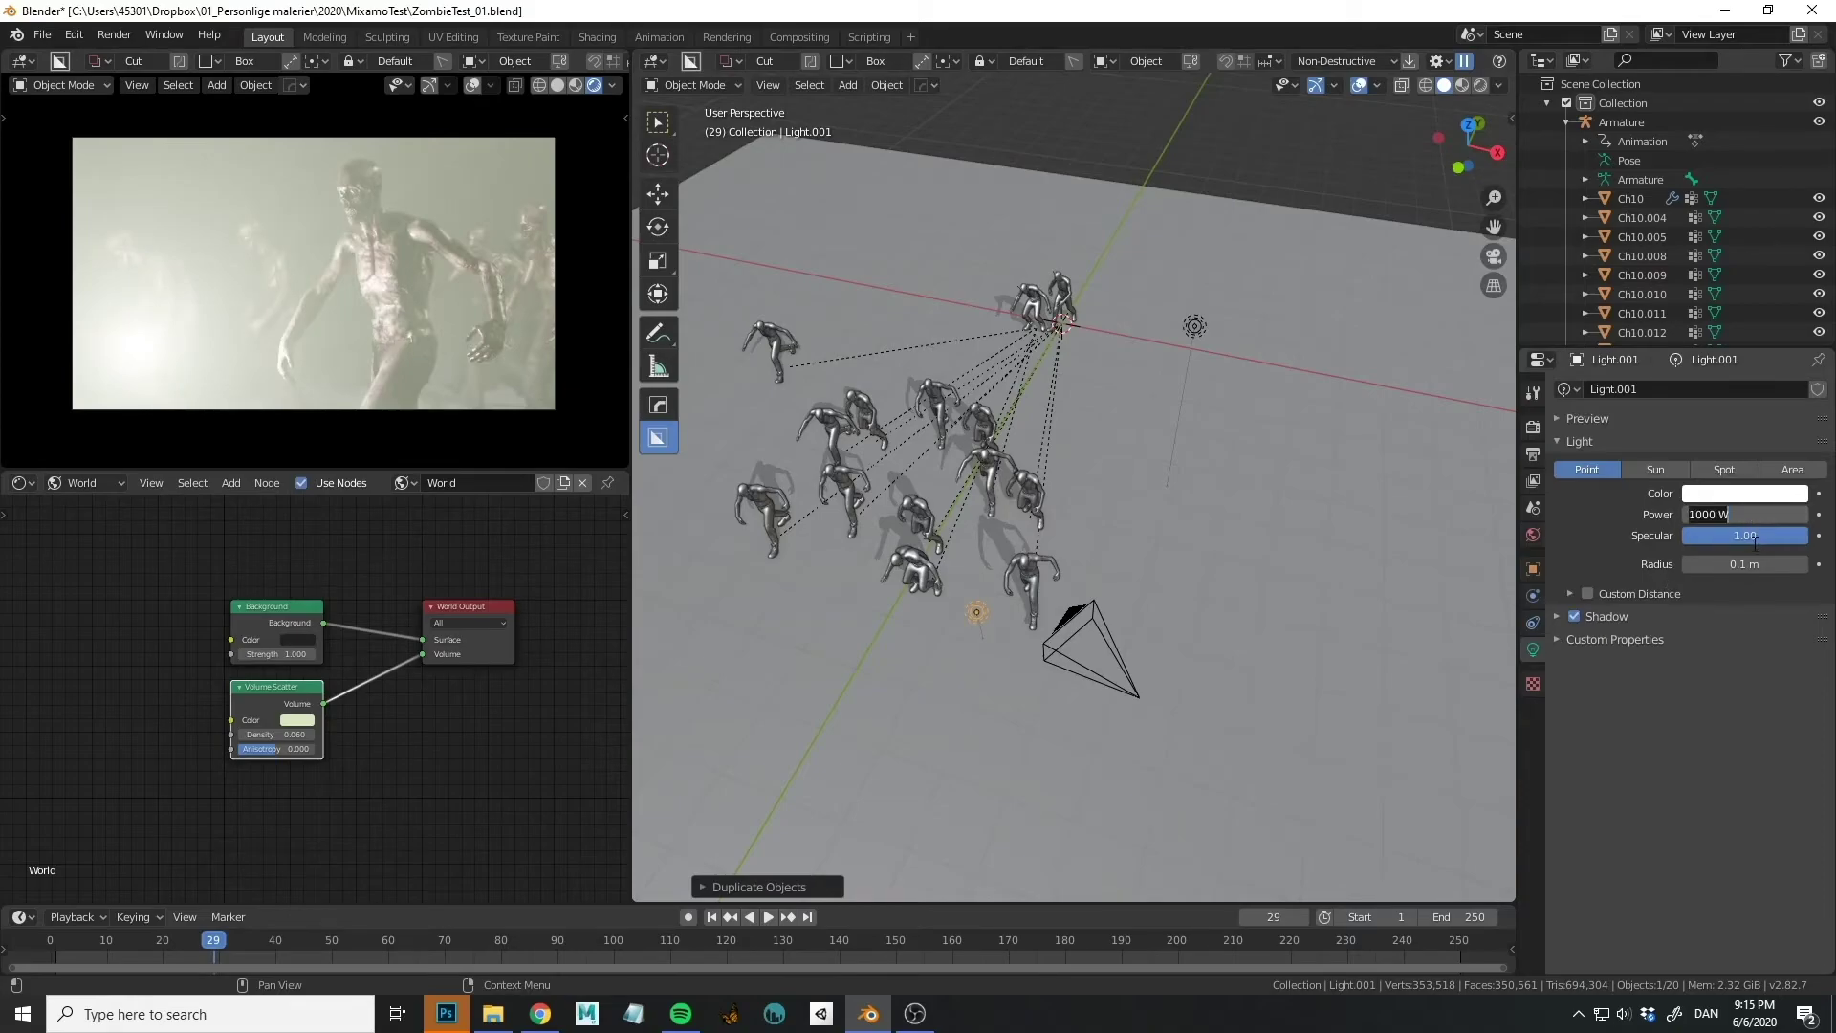
Set the duplicated light's power to 500 W and its color to pale green.
type("500")
key("Return")
left_click(1736, 490)
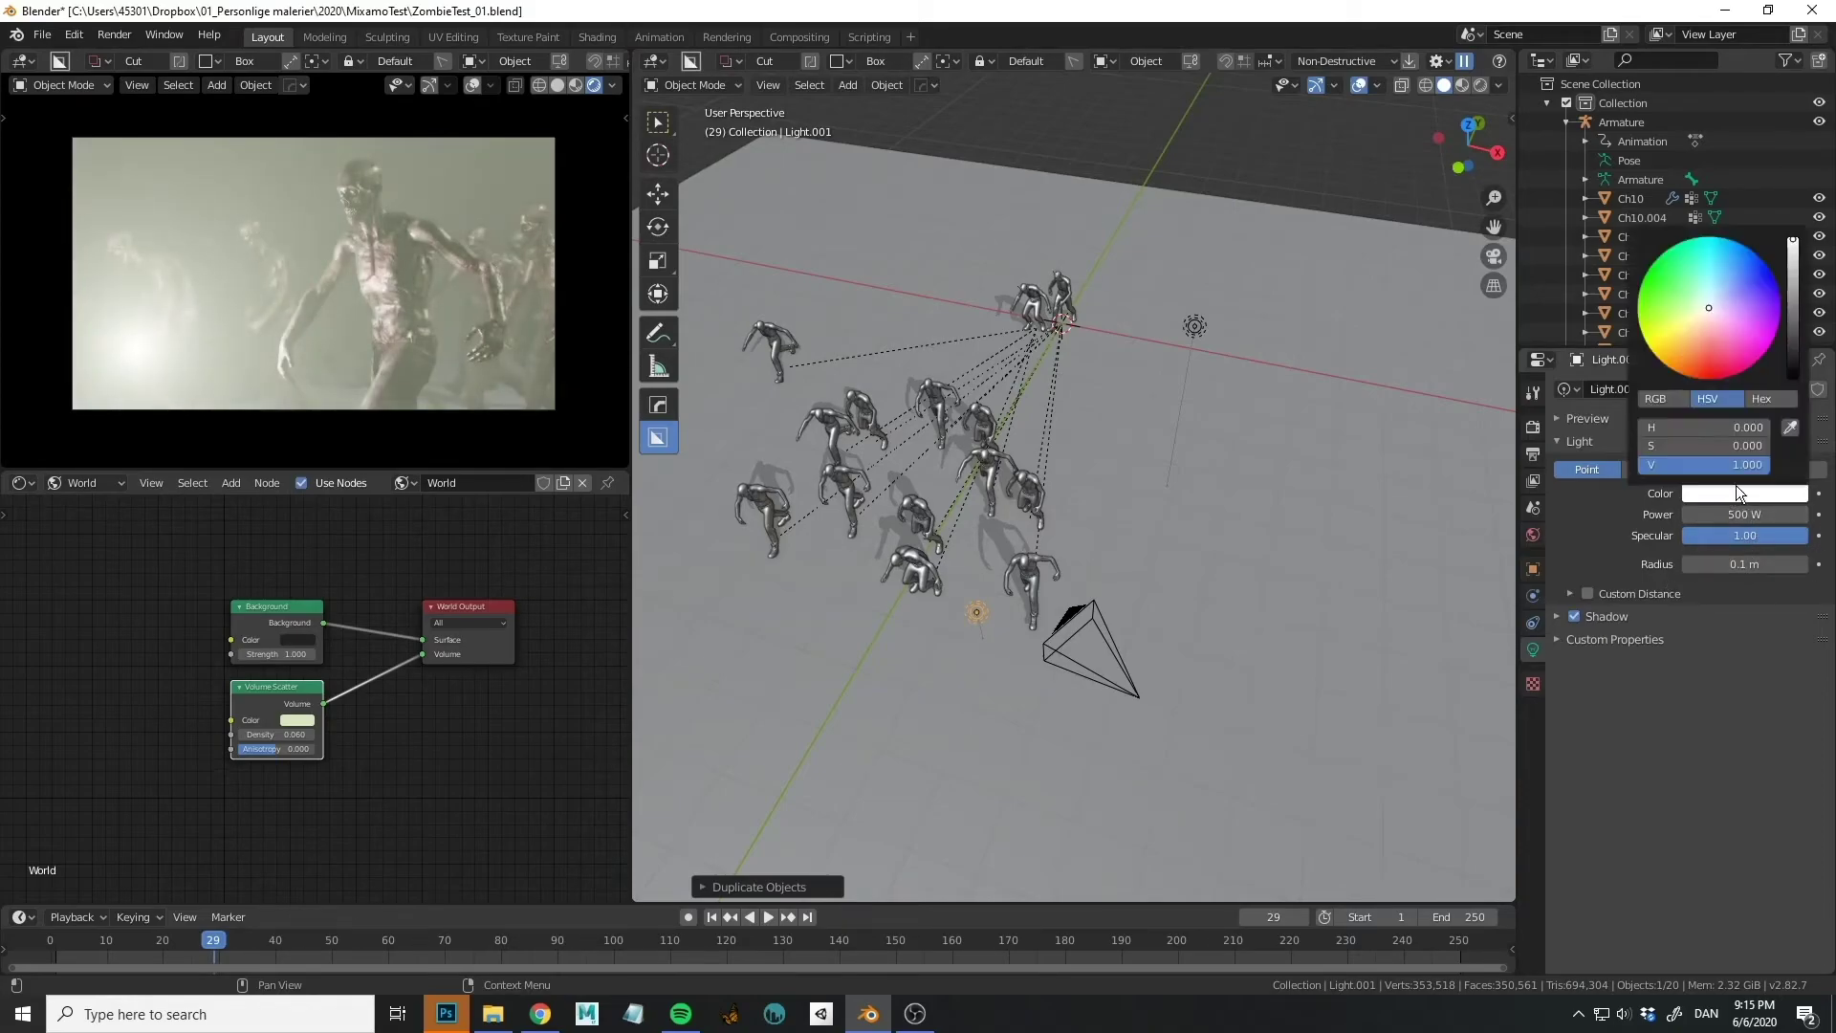
left_click(1694, 299)
Move the green light farther from the camera, out in front of the crowd's opposite side.
middle_click_drag(1096, 427, 956, 565)
left_click(960, 561)
key("g")
right_click(964, 569)
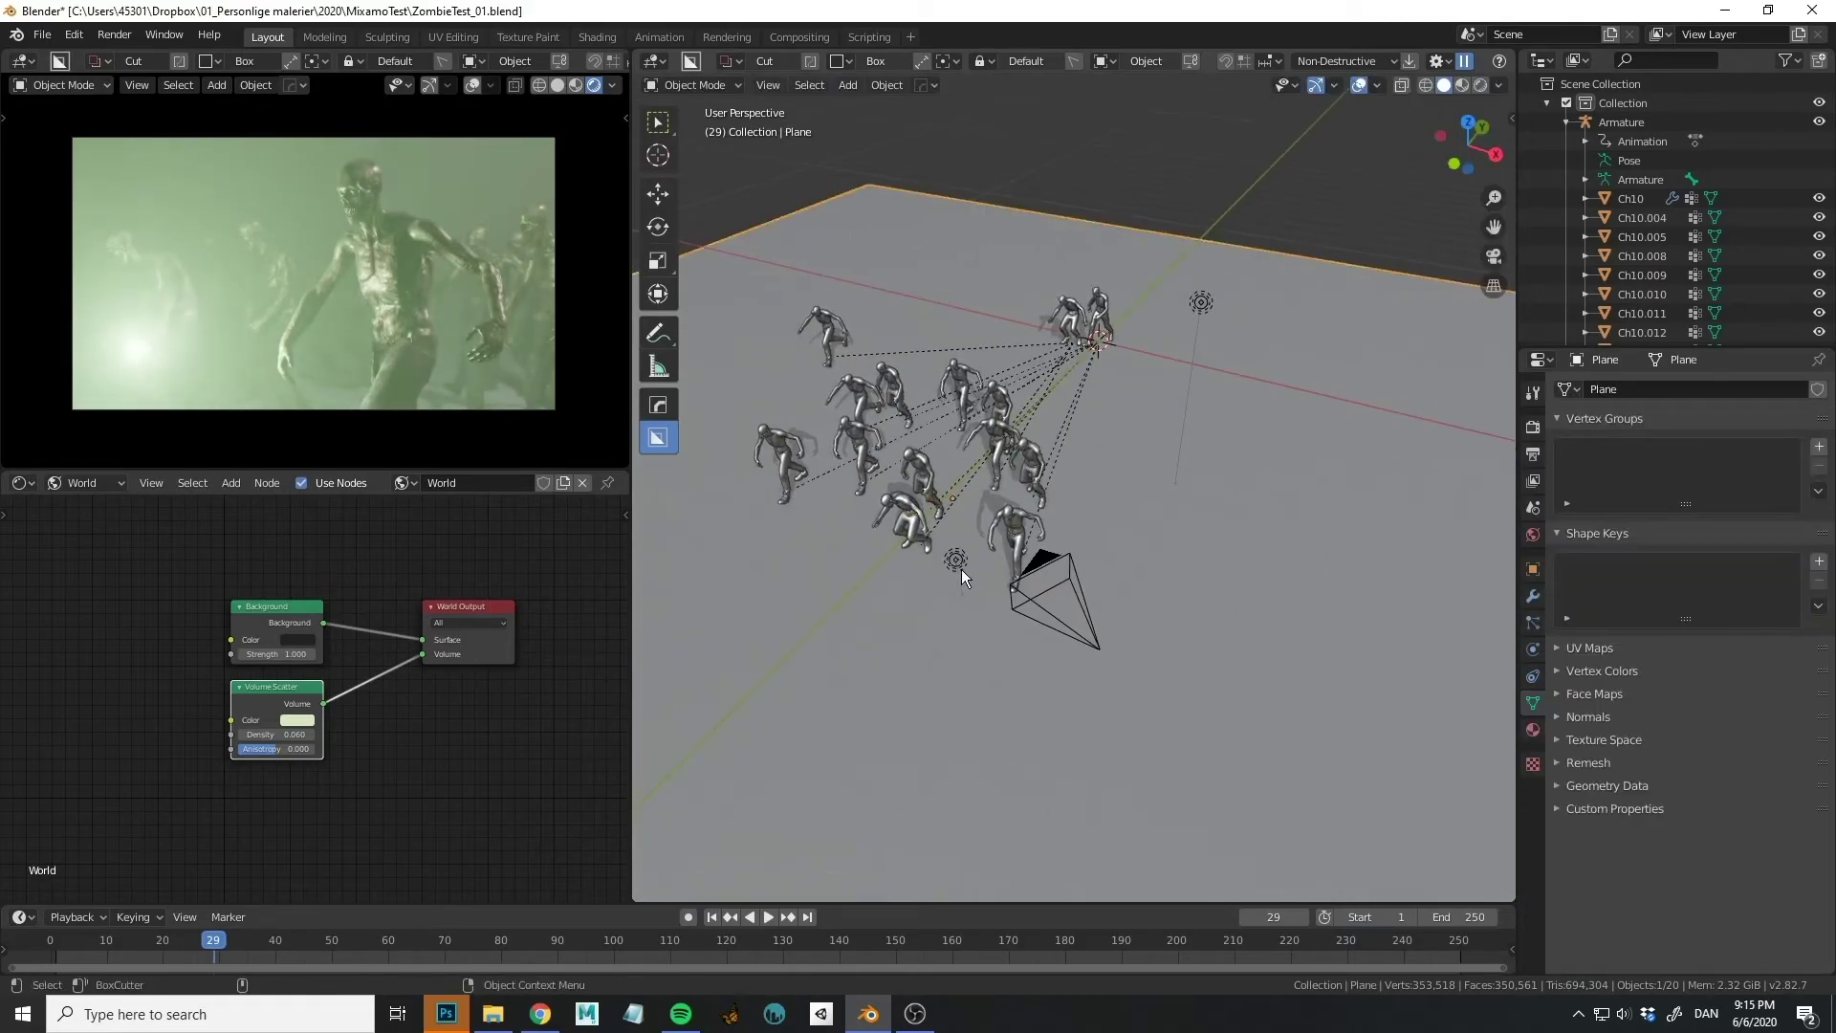
left_click(961, 569)
key("g")
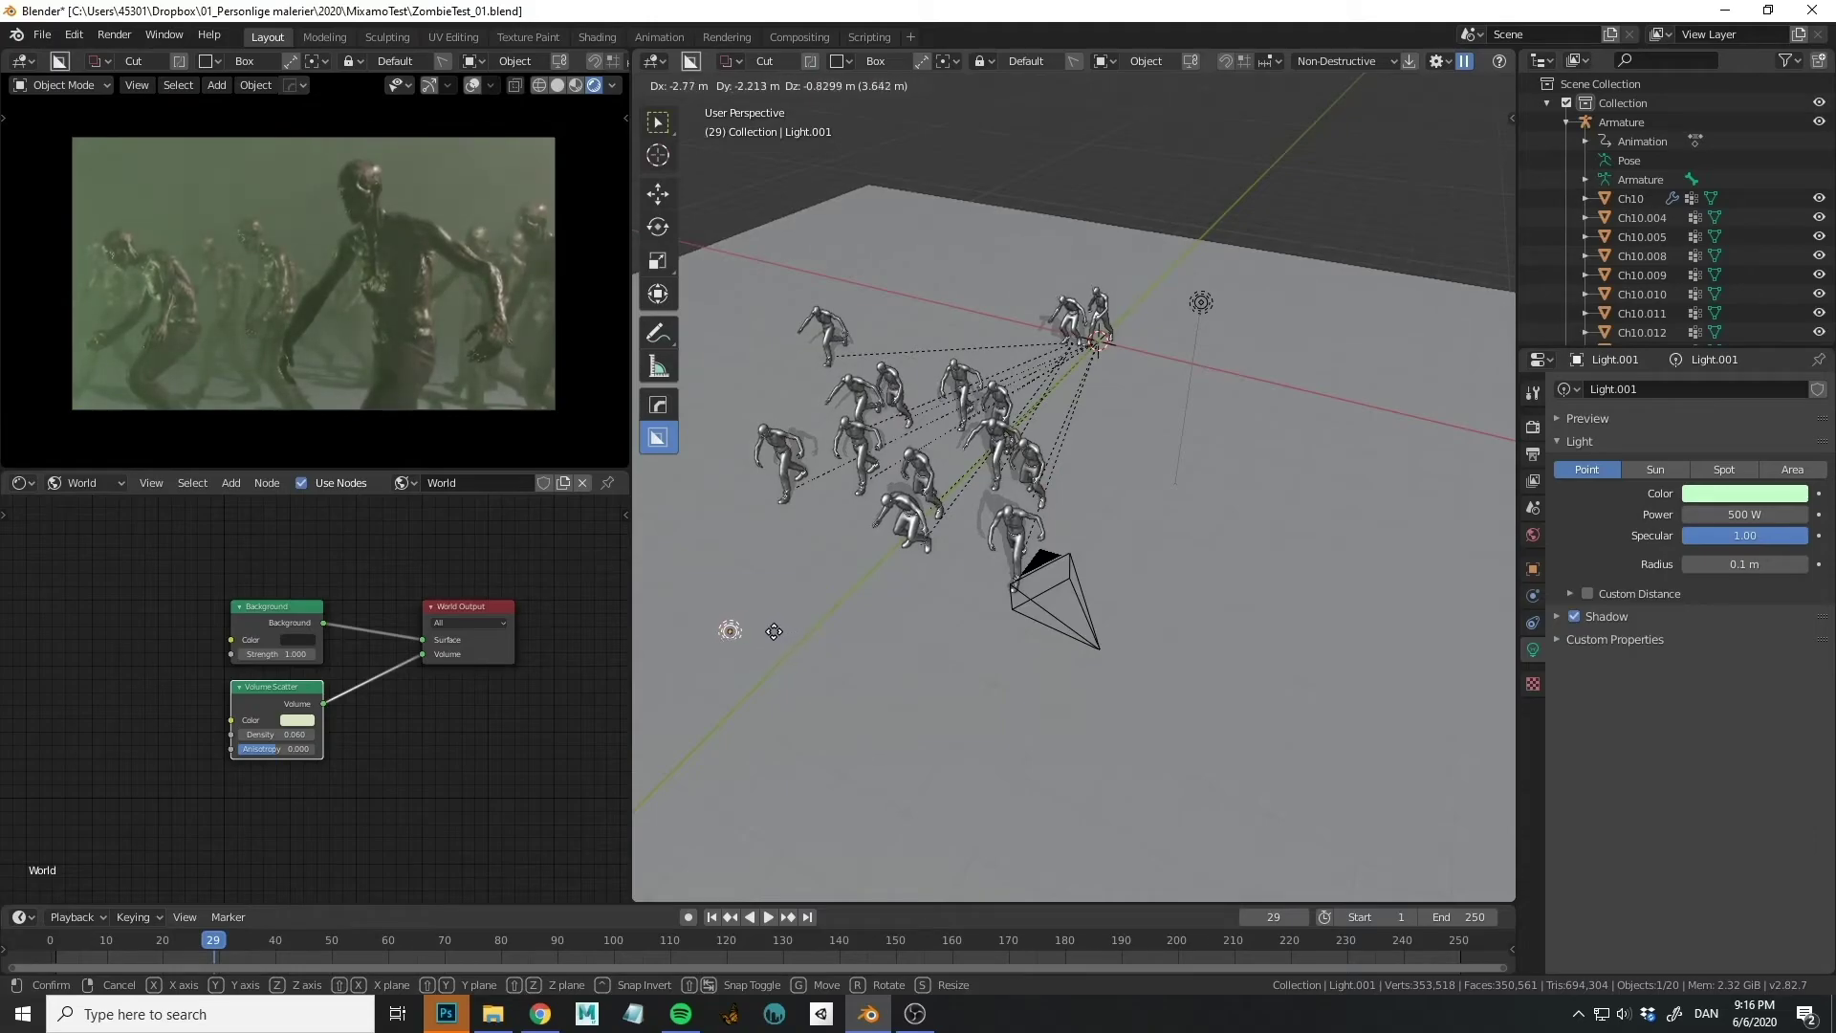
left_click(741, 603)
Increase the green point light's radius to about 1.86 m for a softer glow.
middle_click_drag(876, 604, 933, 570)
left_click(926, 650)
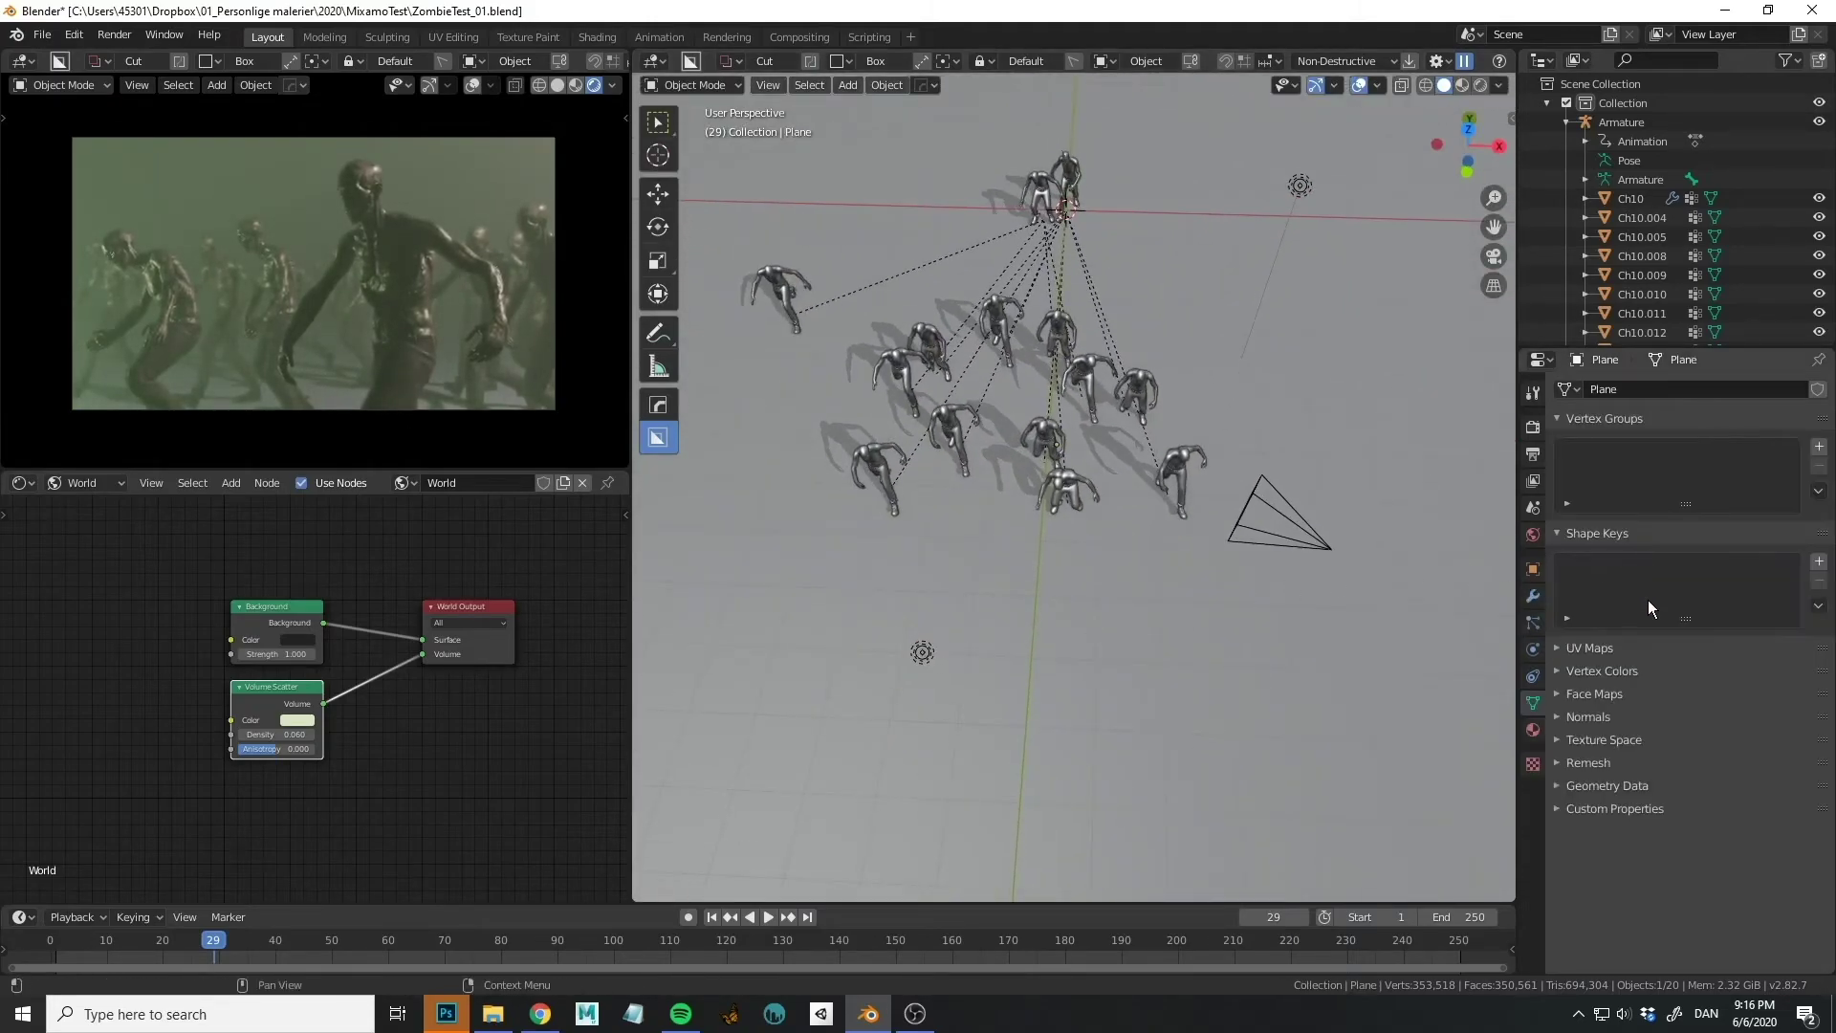
left_click(1534, 729)
left_click(931, 656)
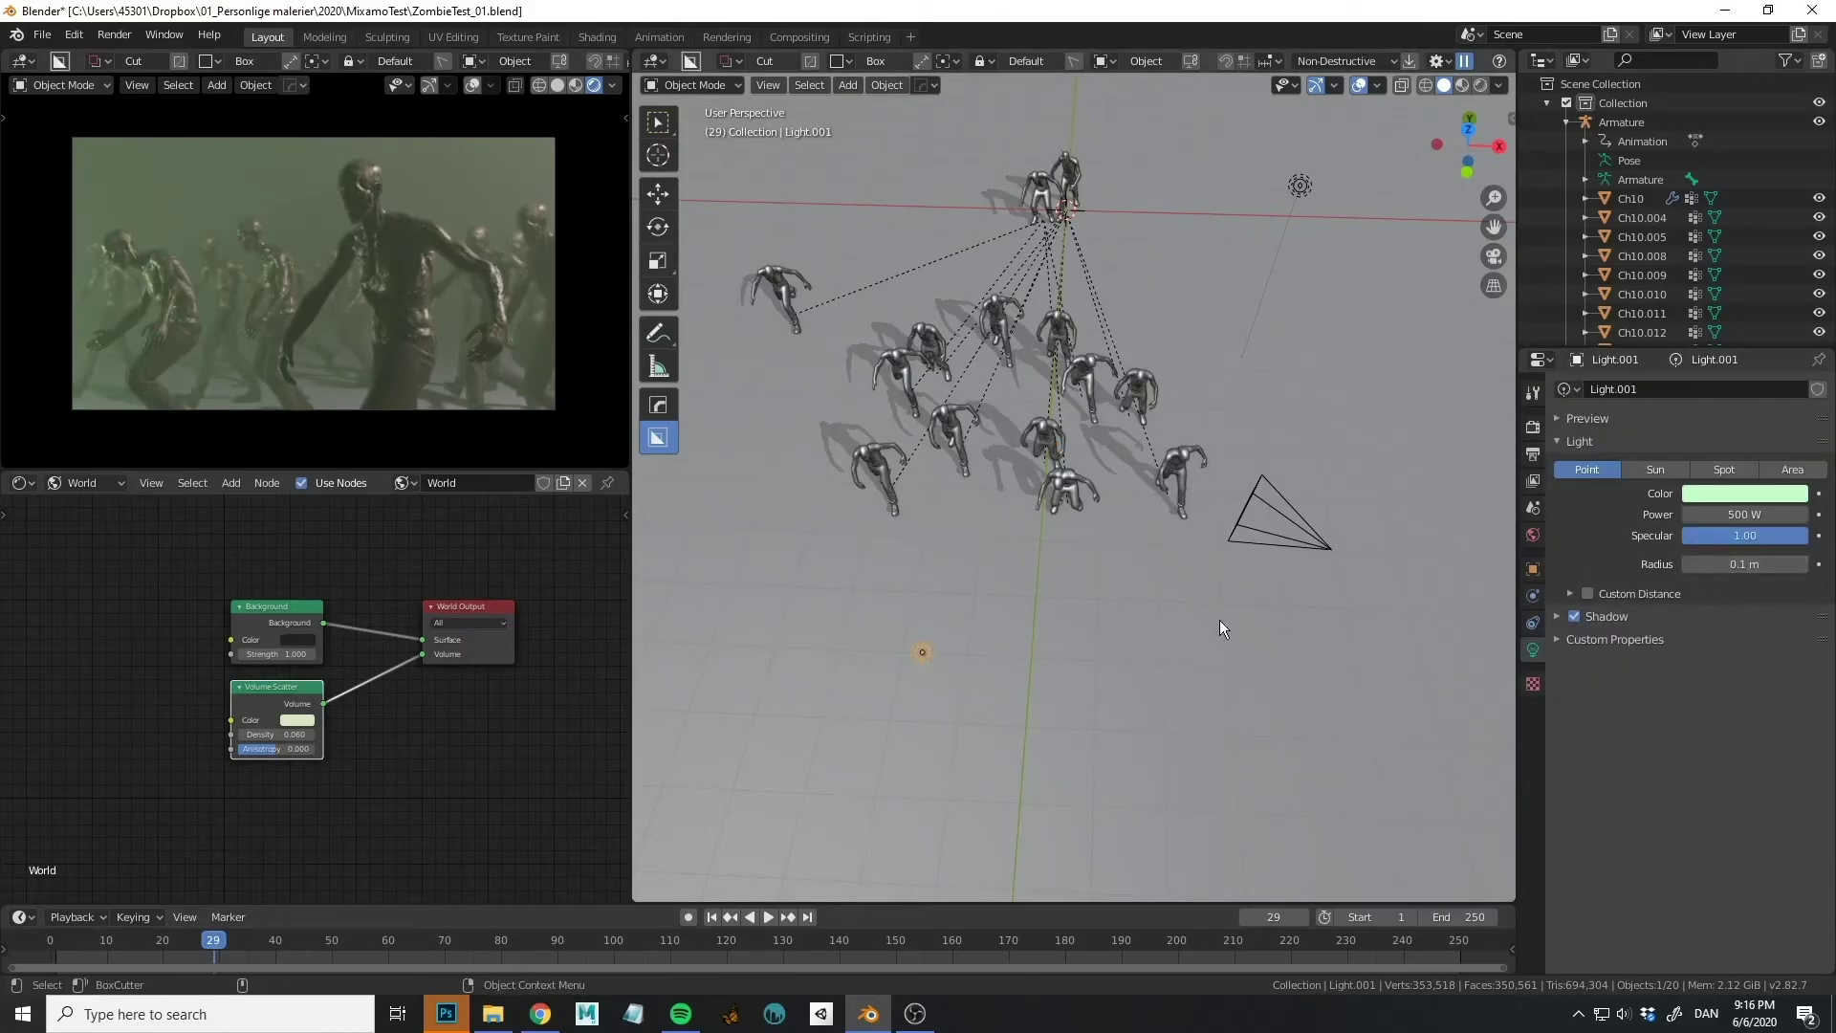
left_click_drag(1719, 563, 1786, 564)
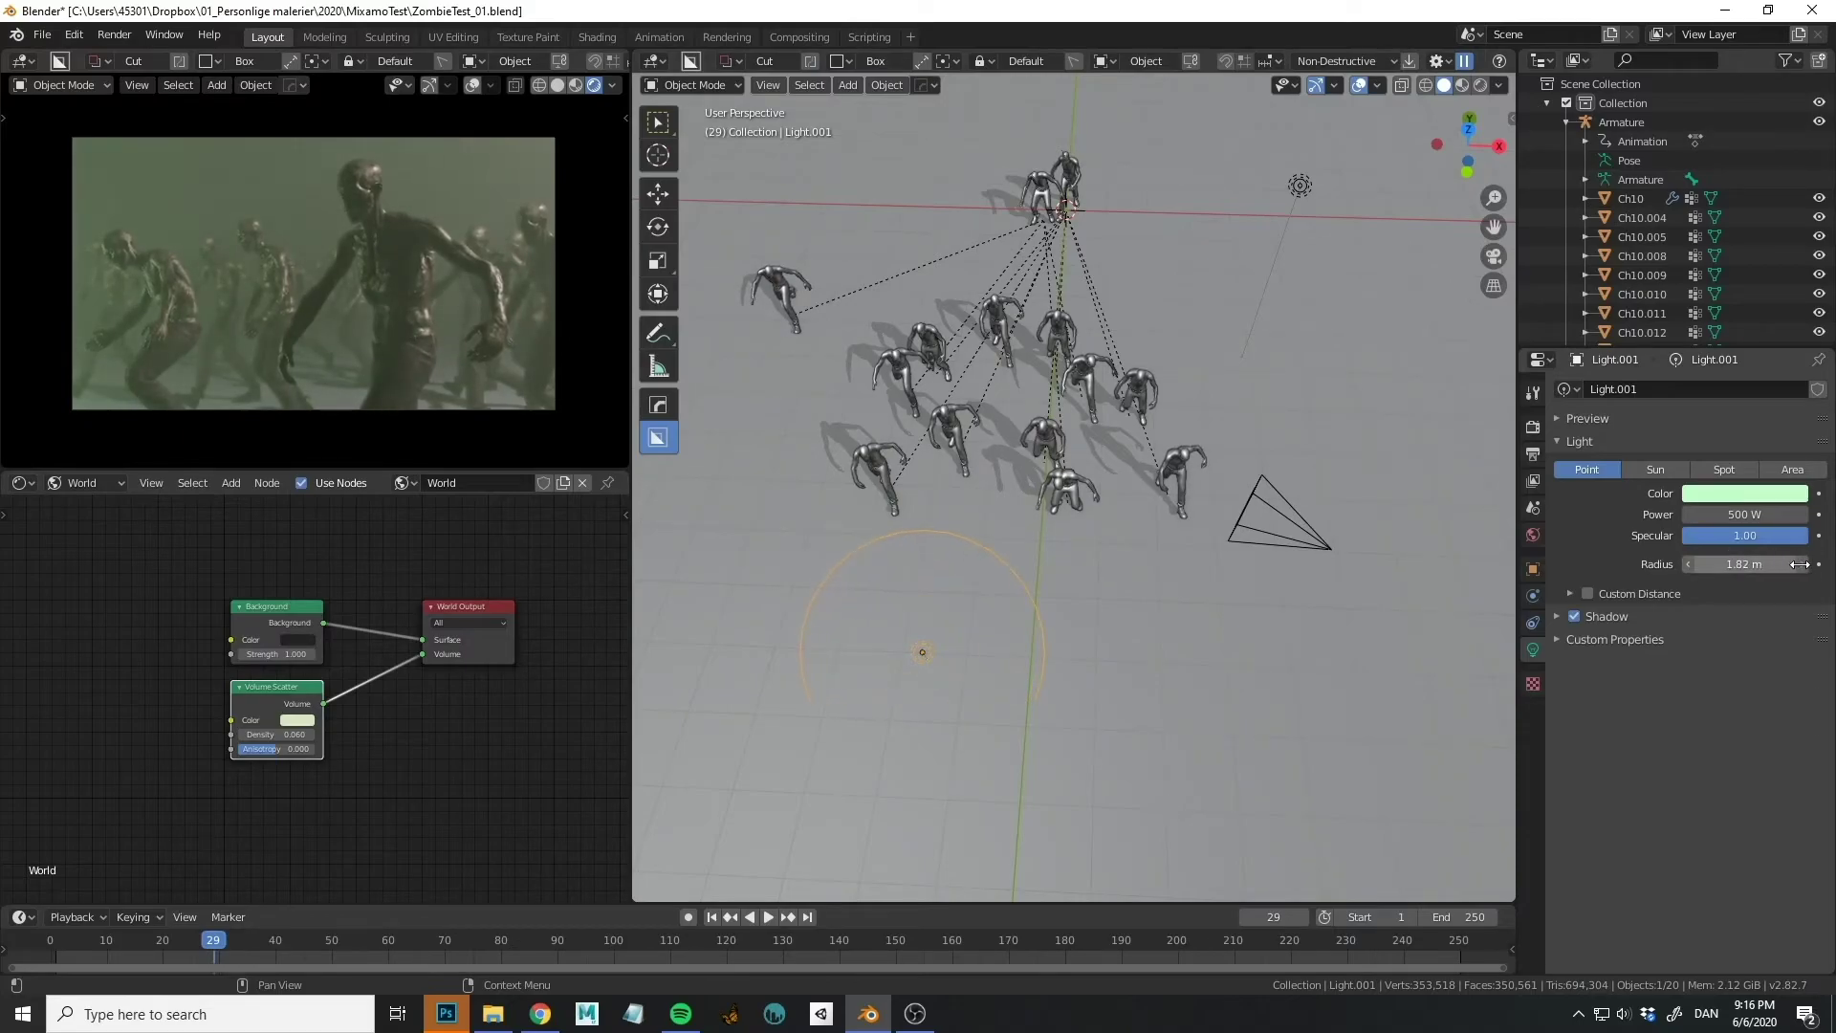
Move the green point light slightly toward the camera's side, keeping it out in front of the crowd.
middle_click_drag(954, 635, 912, 635)
left_click(920, 650)
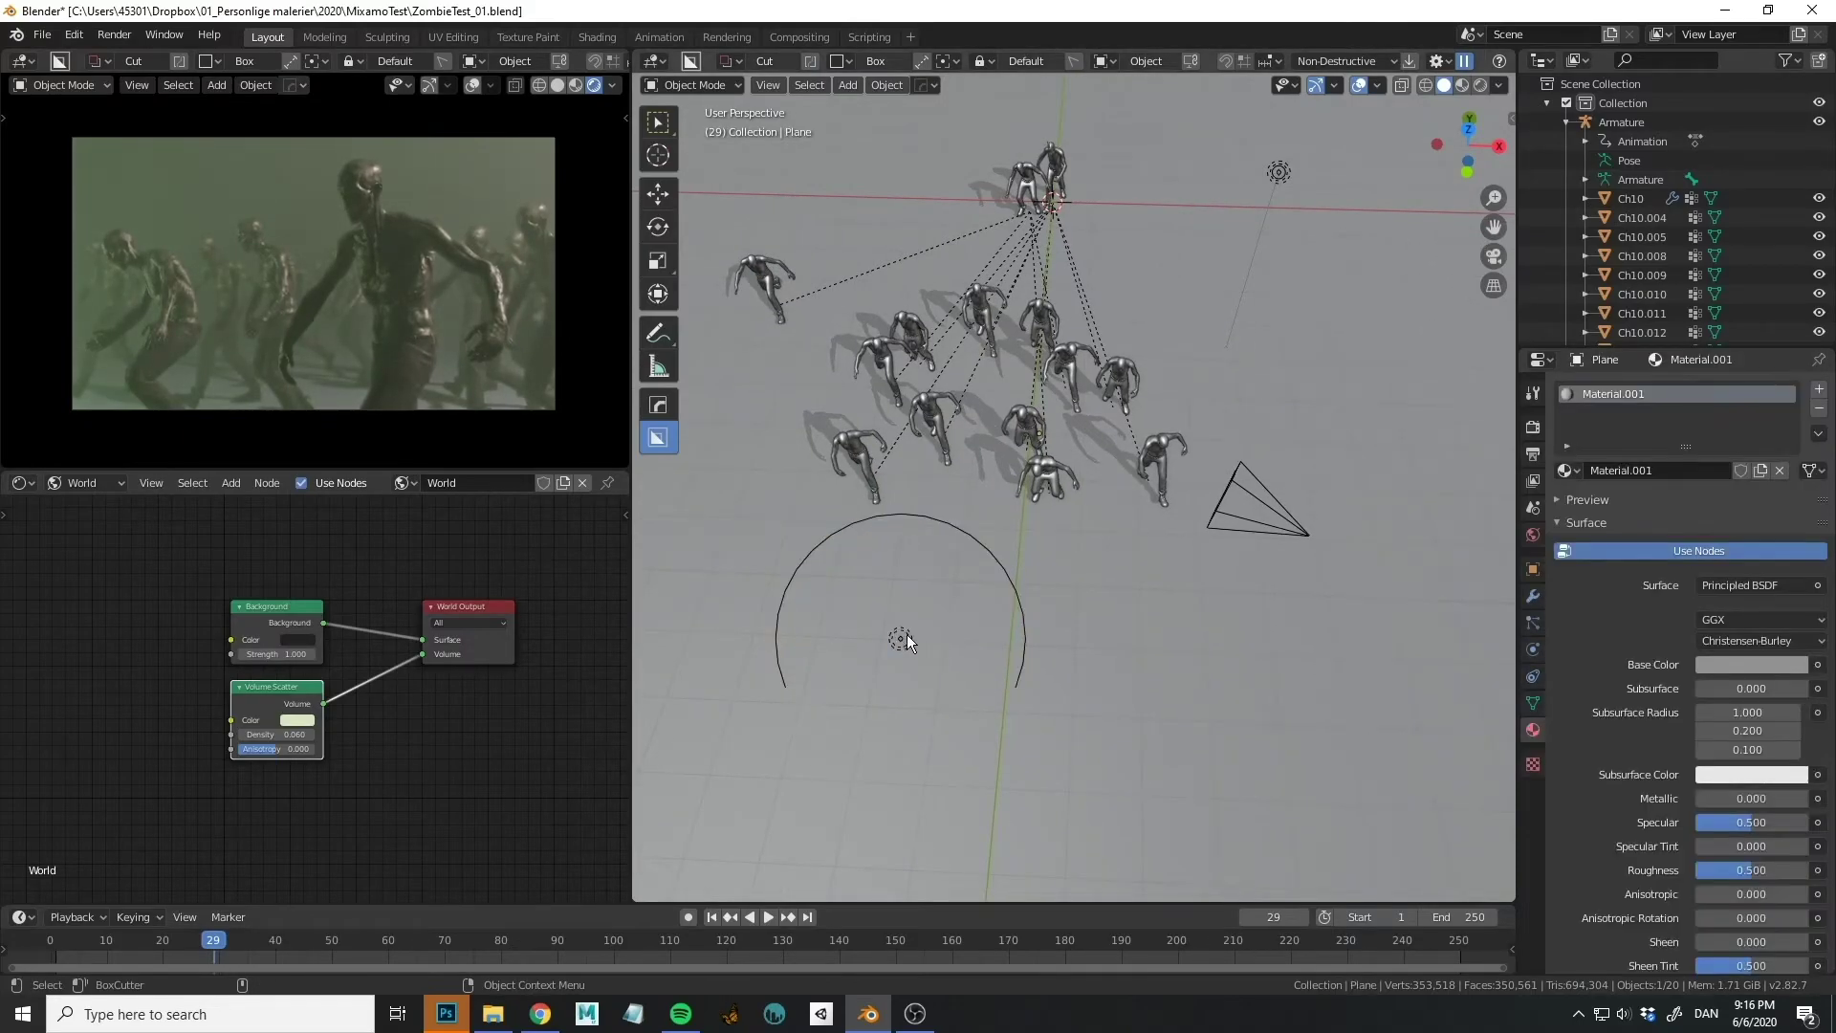
left_click(901, 640)
key("g")
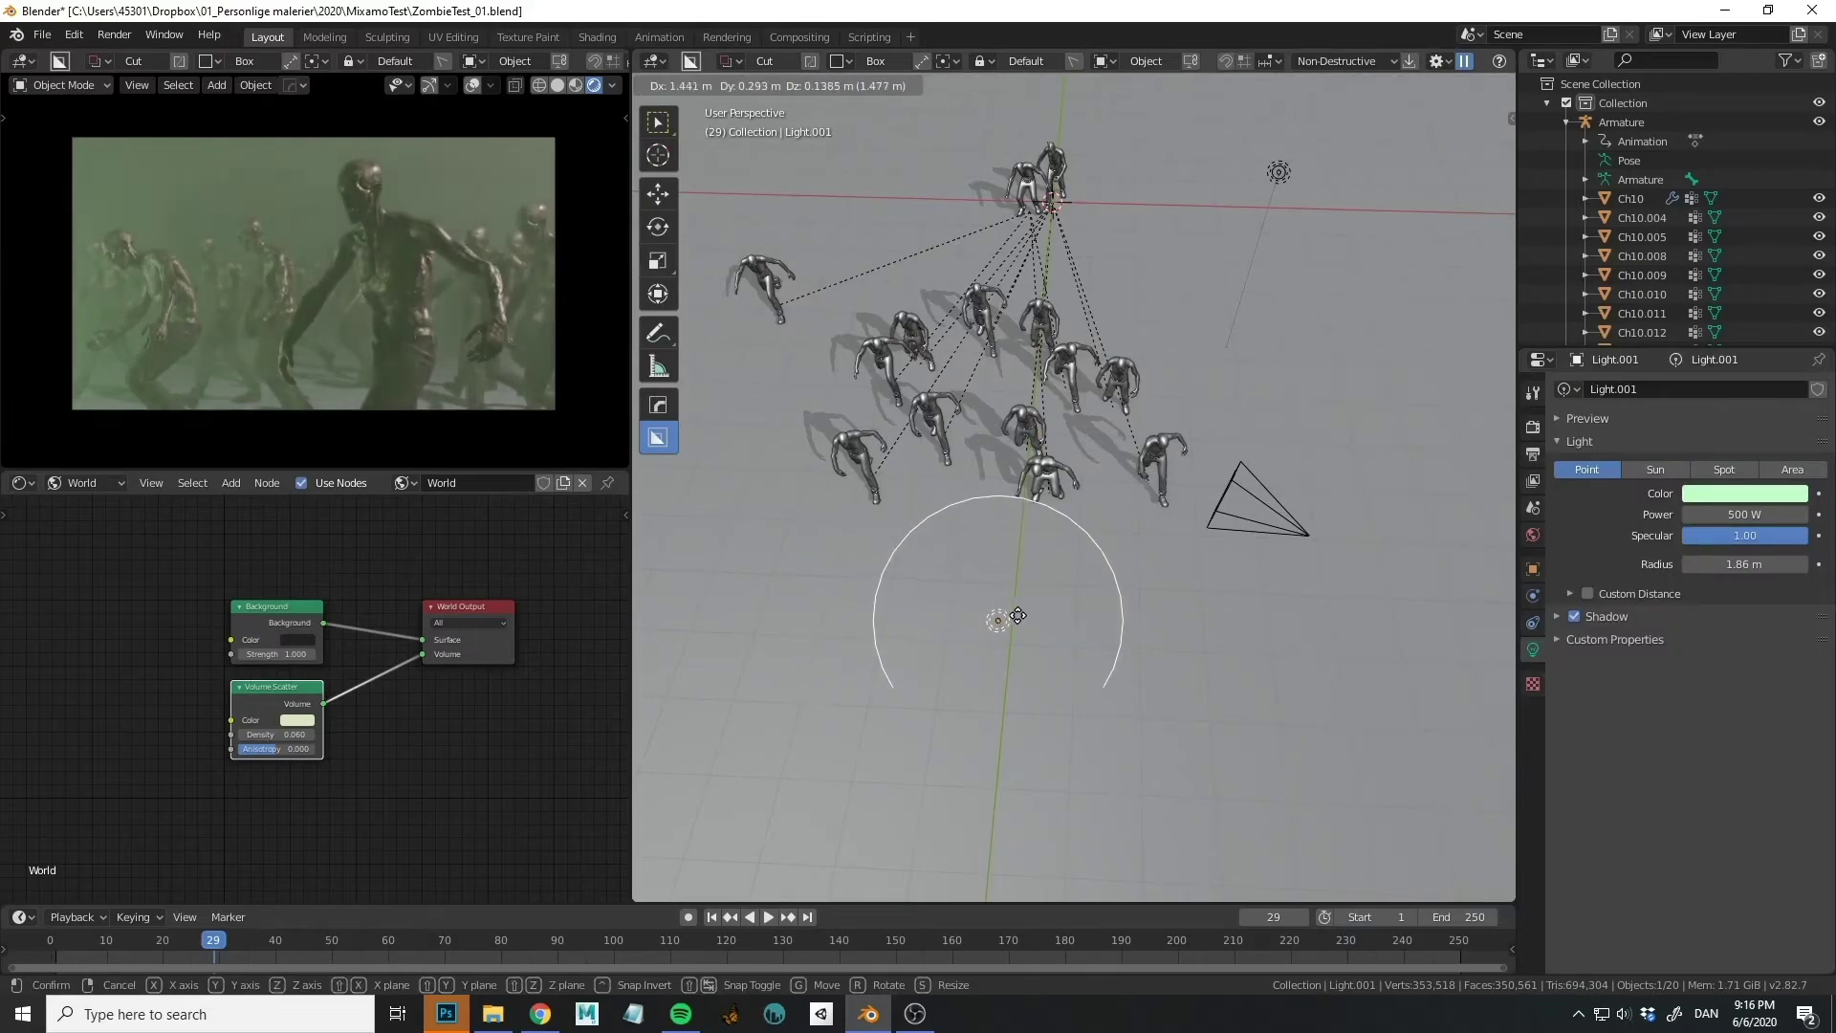
left_click(983, 630)
Lower the green light's power to 300 W and further down to 173.1 W.
left_click(1768, 516)
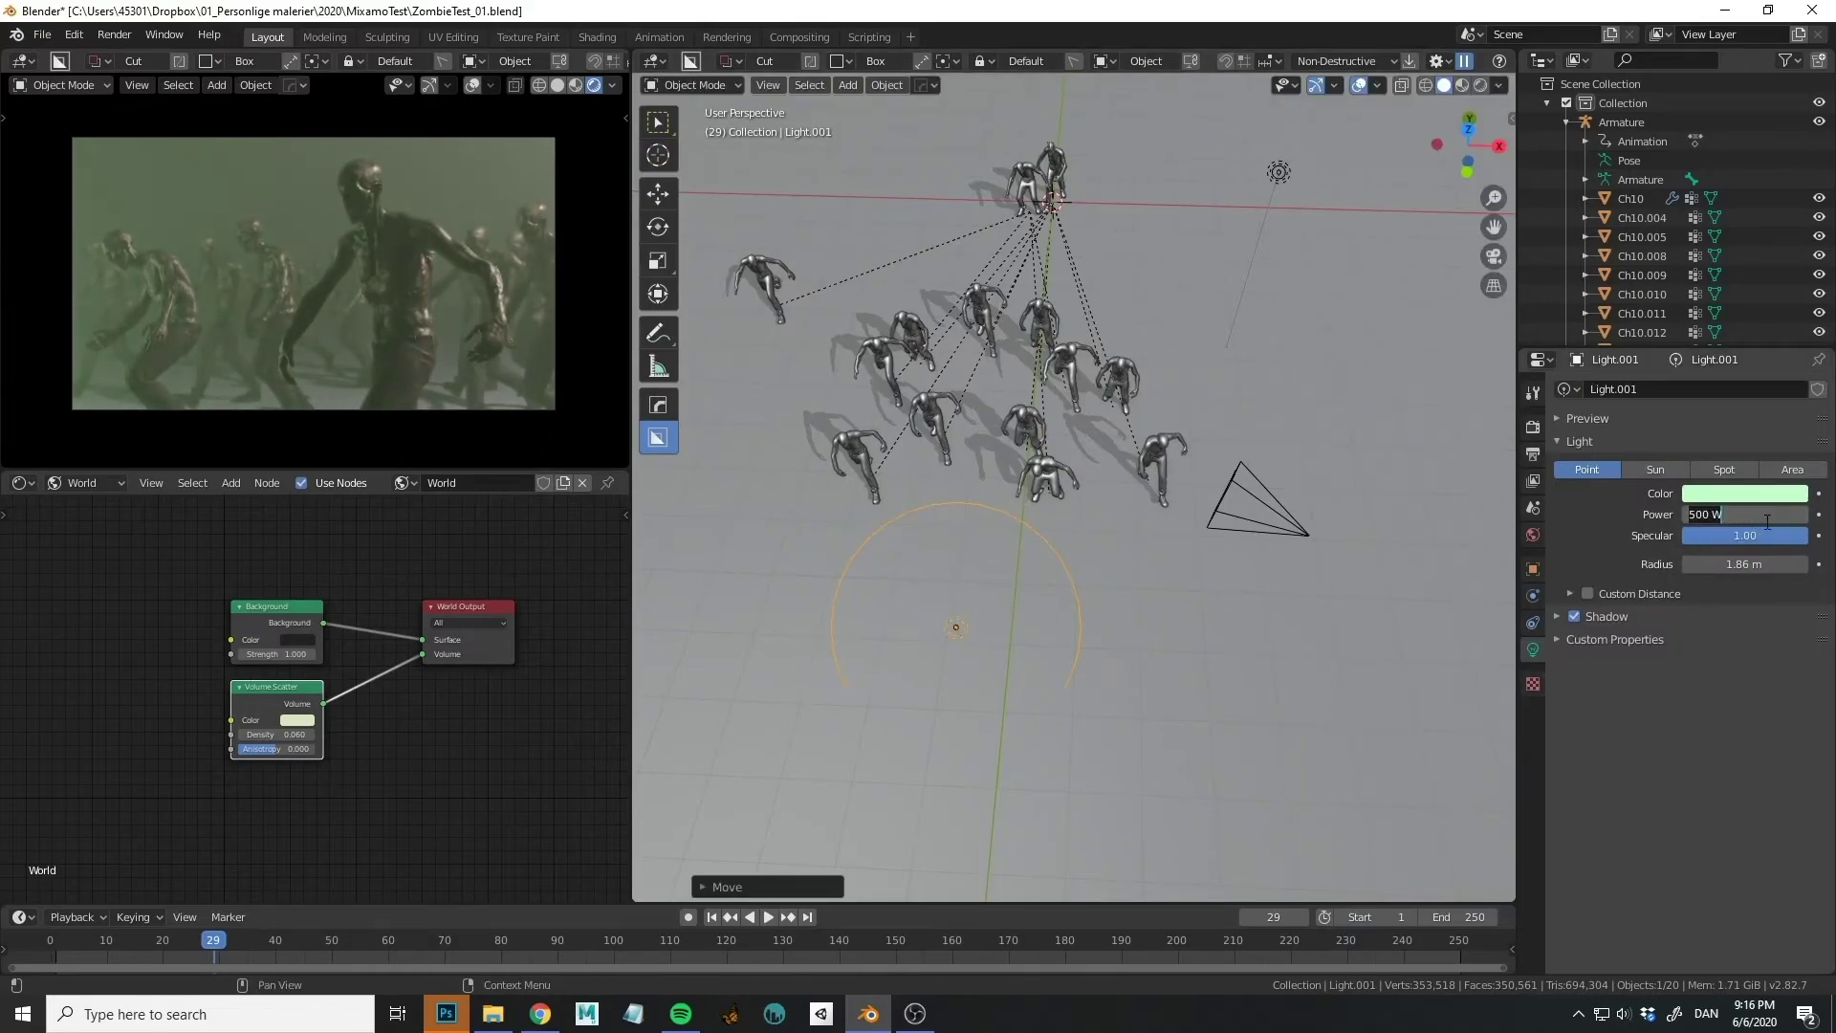
type("300")
key("Return")
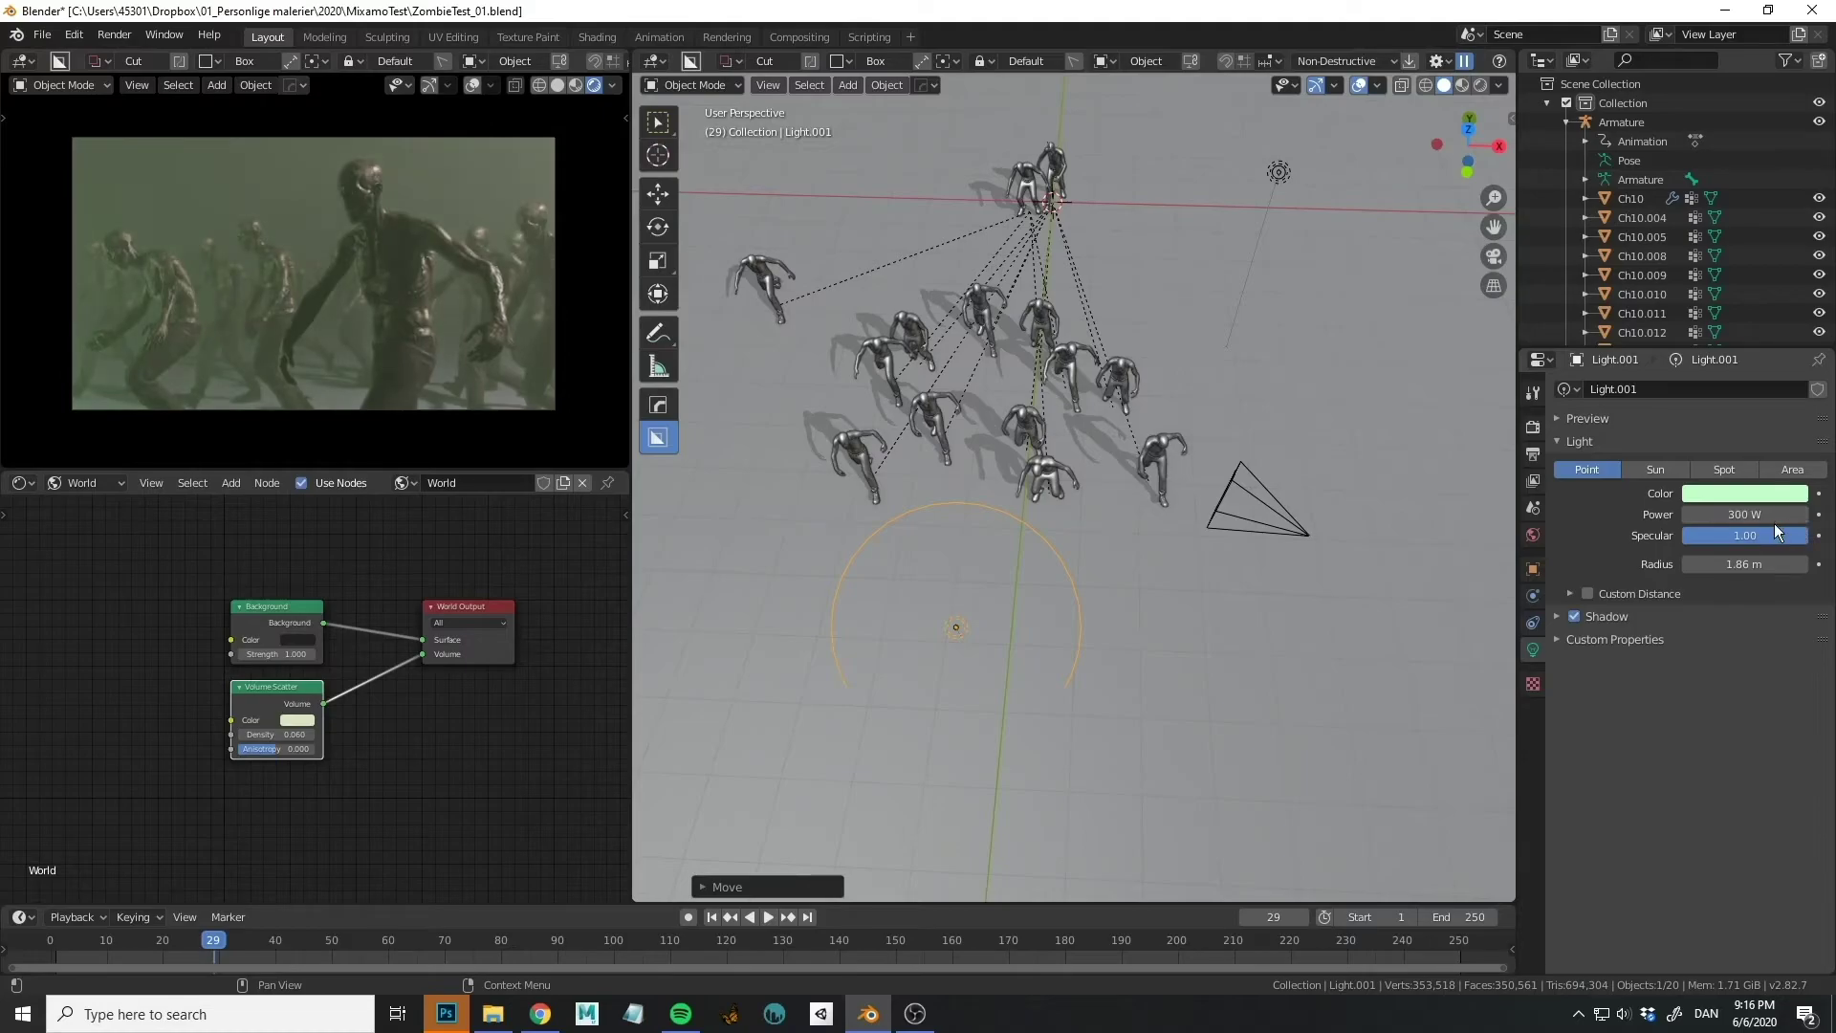
left_click_drag(1707, 514, 1508, 509)
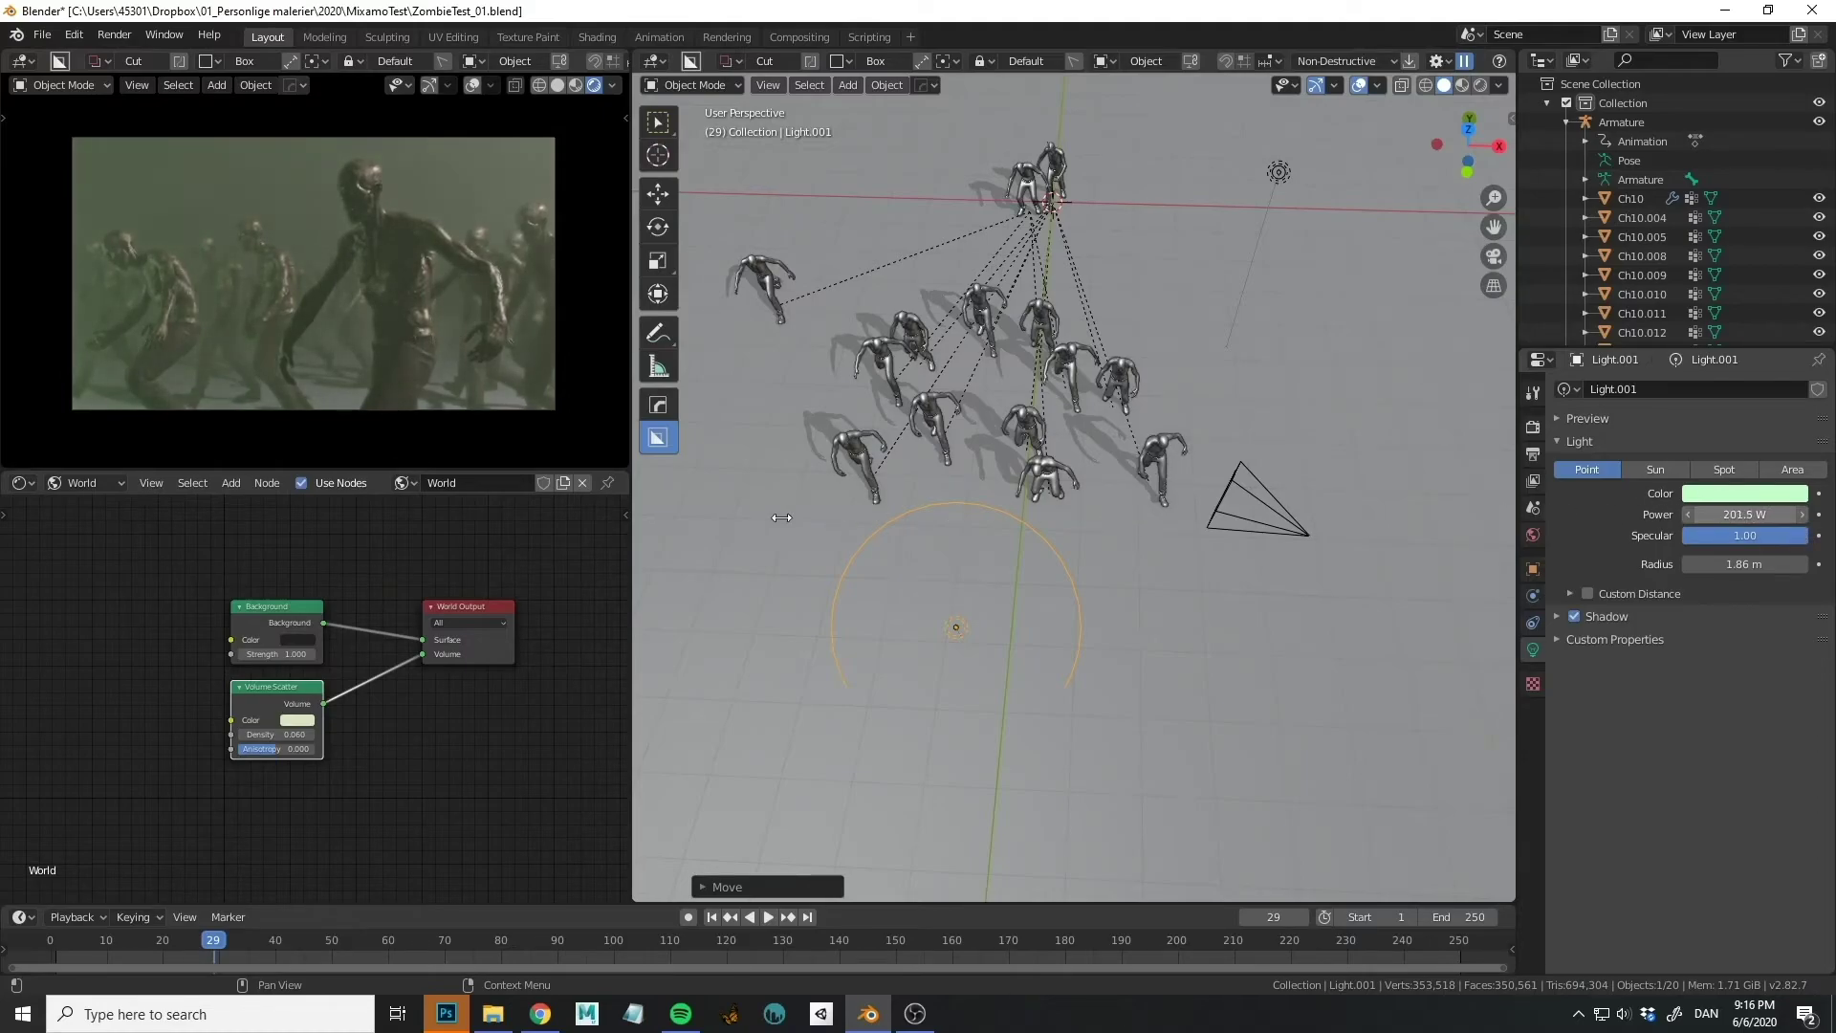
left_click_drag(781, 517, 576, 559)
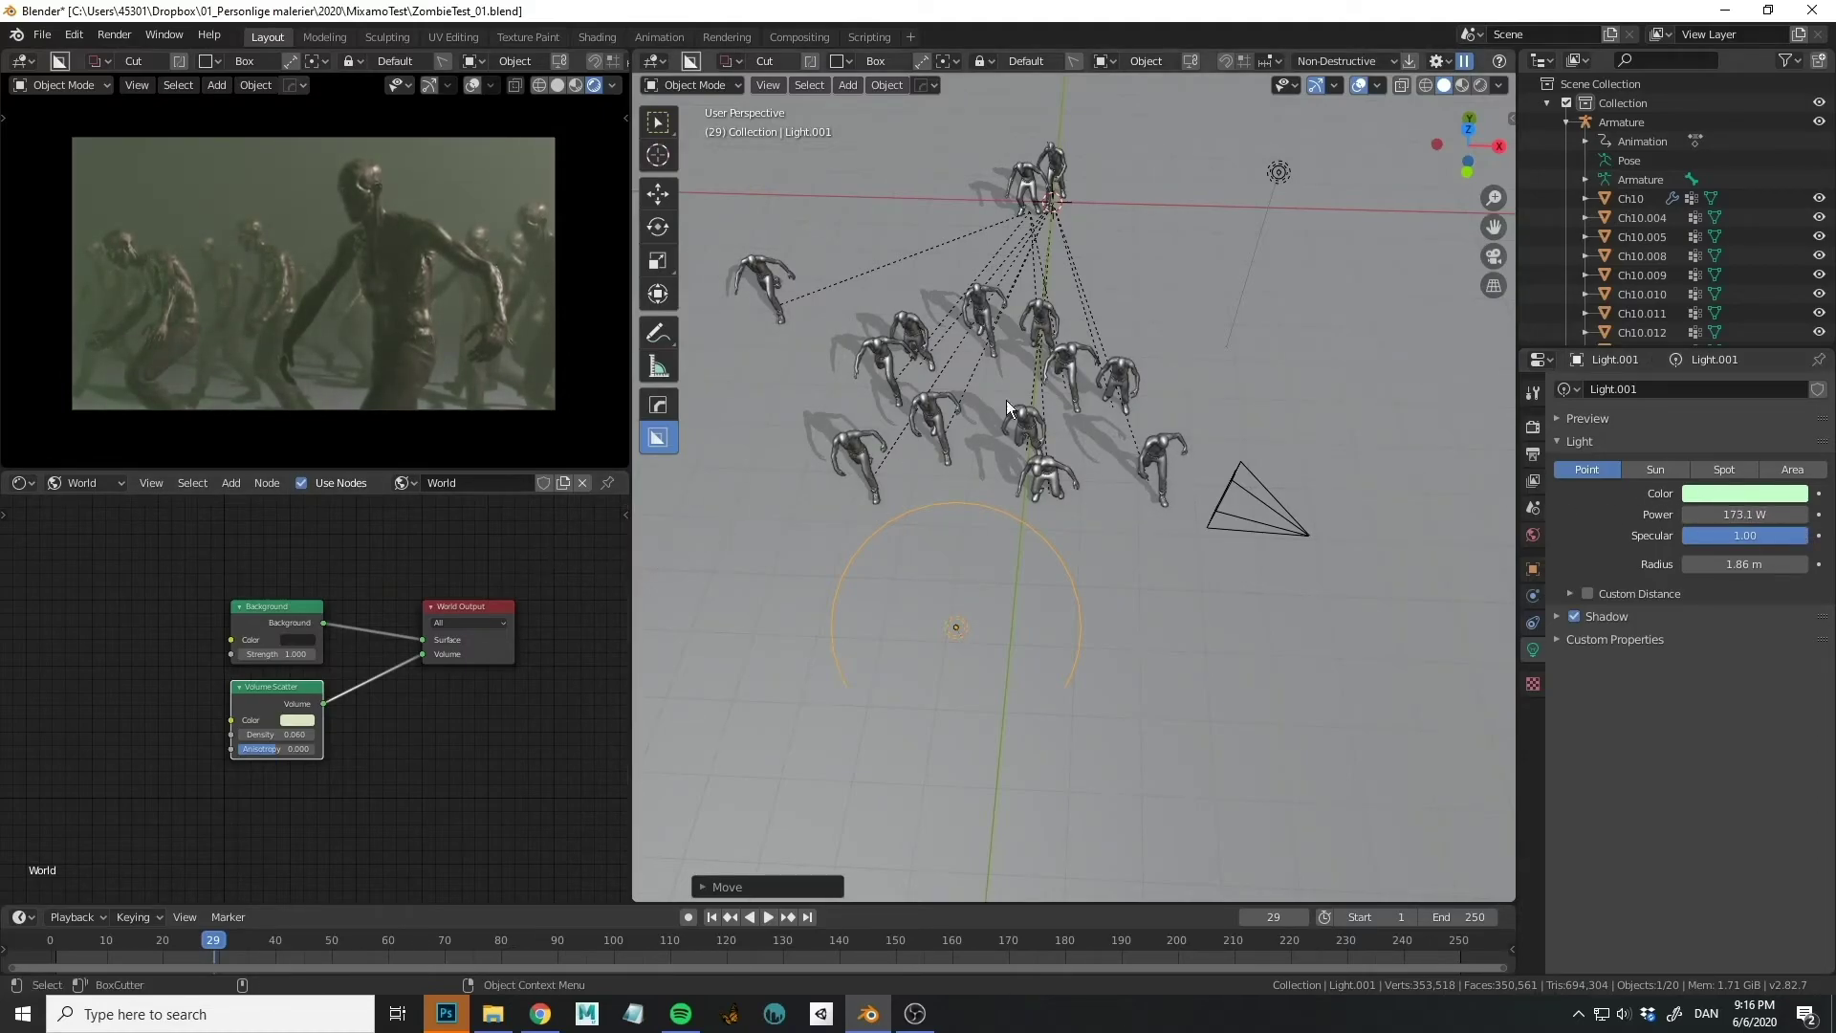
Show the rendered camera view full screen and examine the close-up framing of the zombies.
left_click(1264, 218)
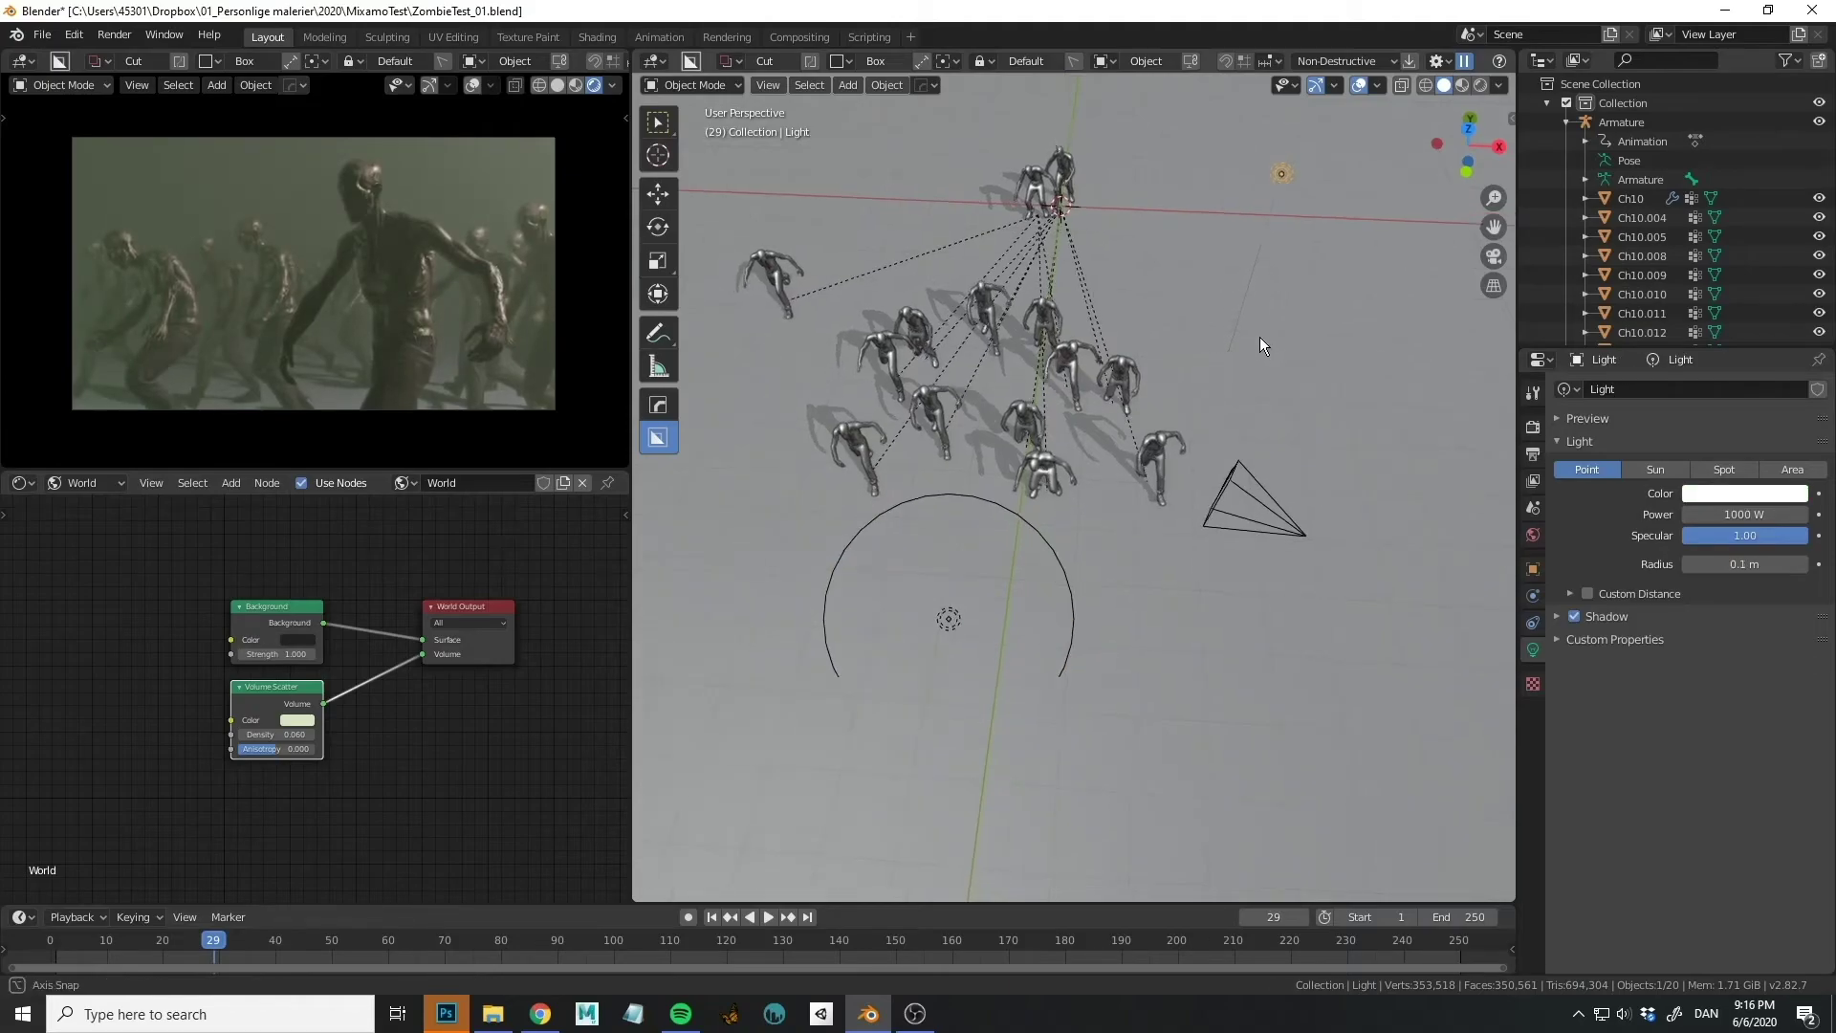
key("ctrl+space")
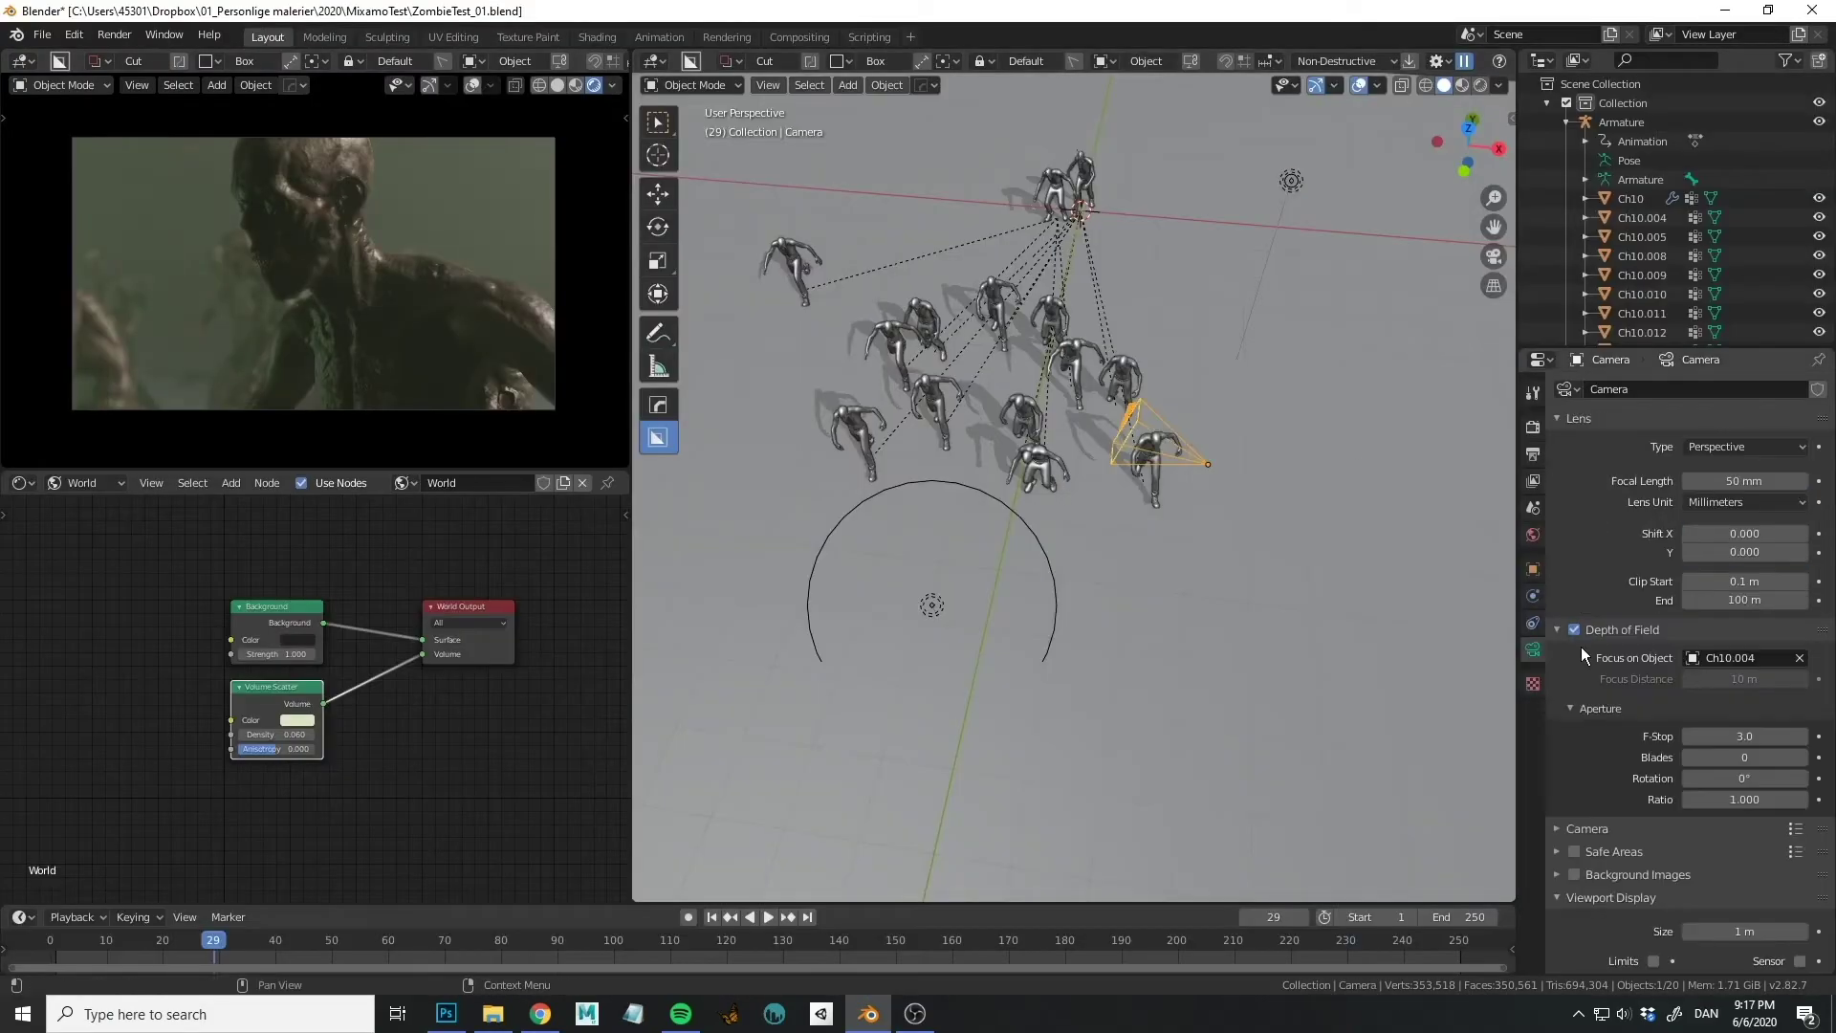
scroll(1703, 612, "down", 3)
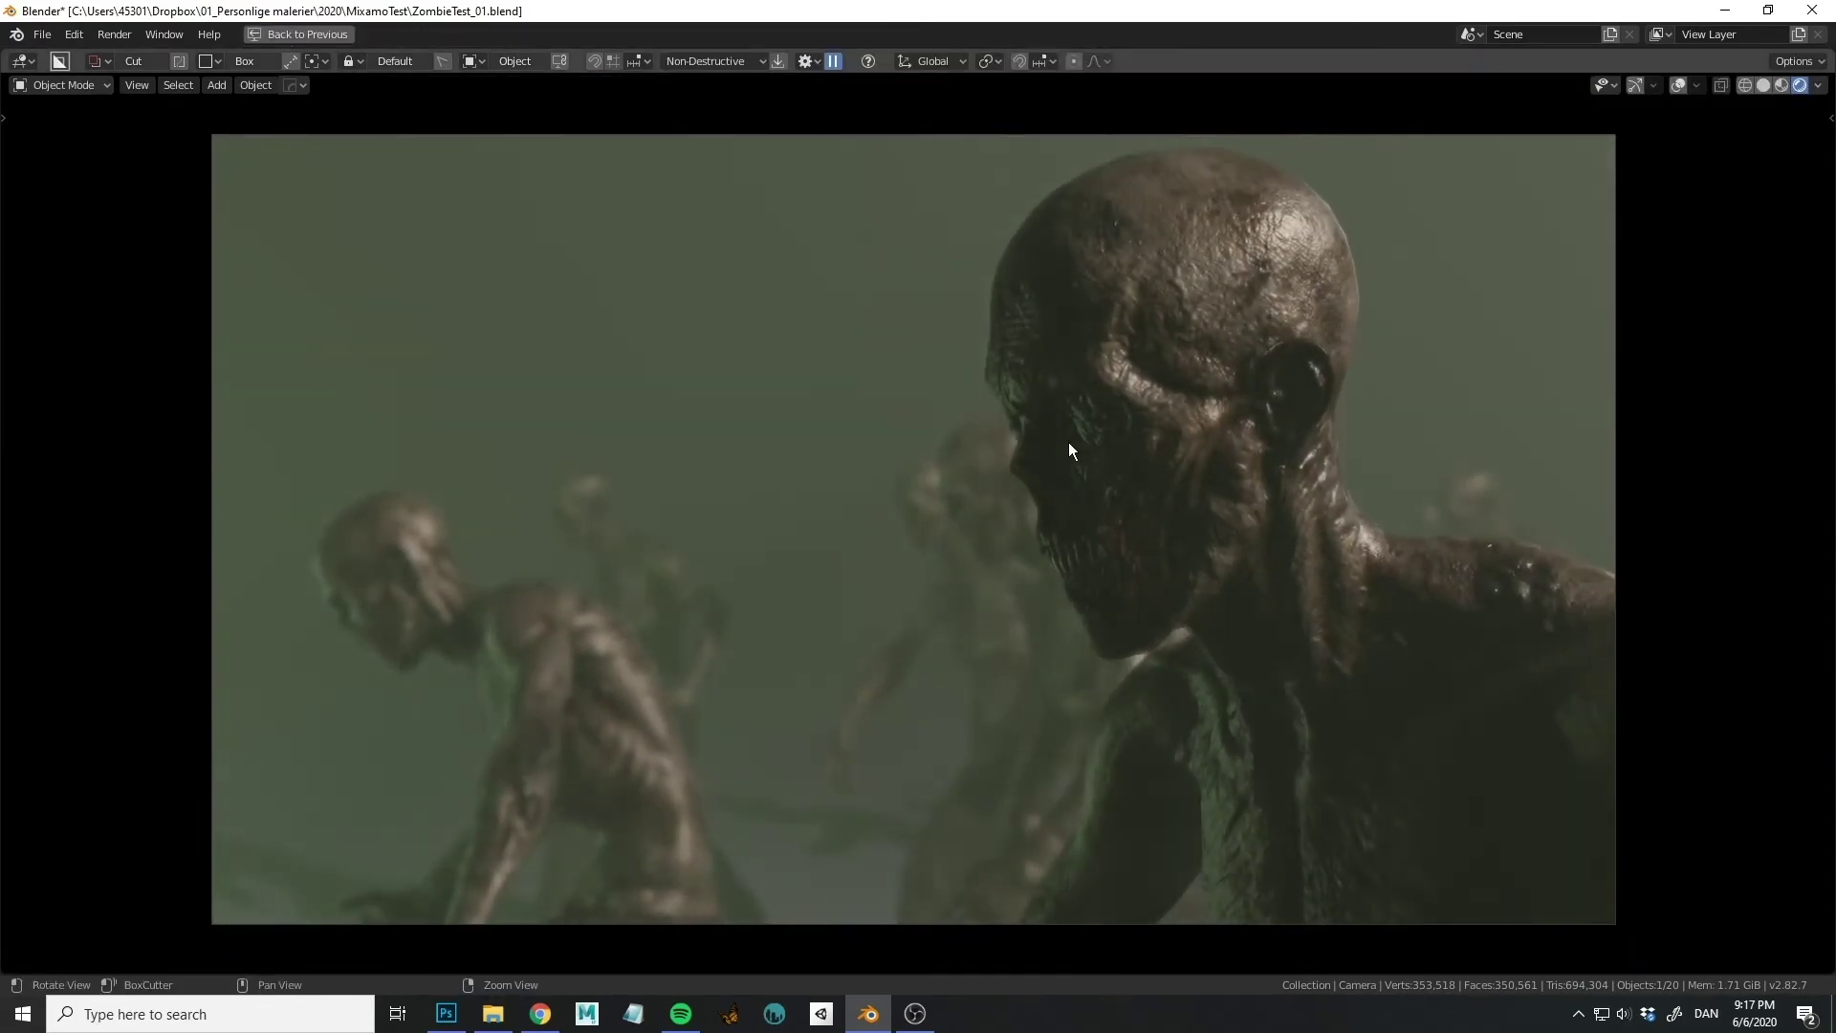
key("alt+Tab")
key("alt+Tab")
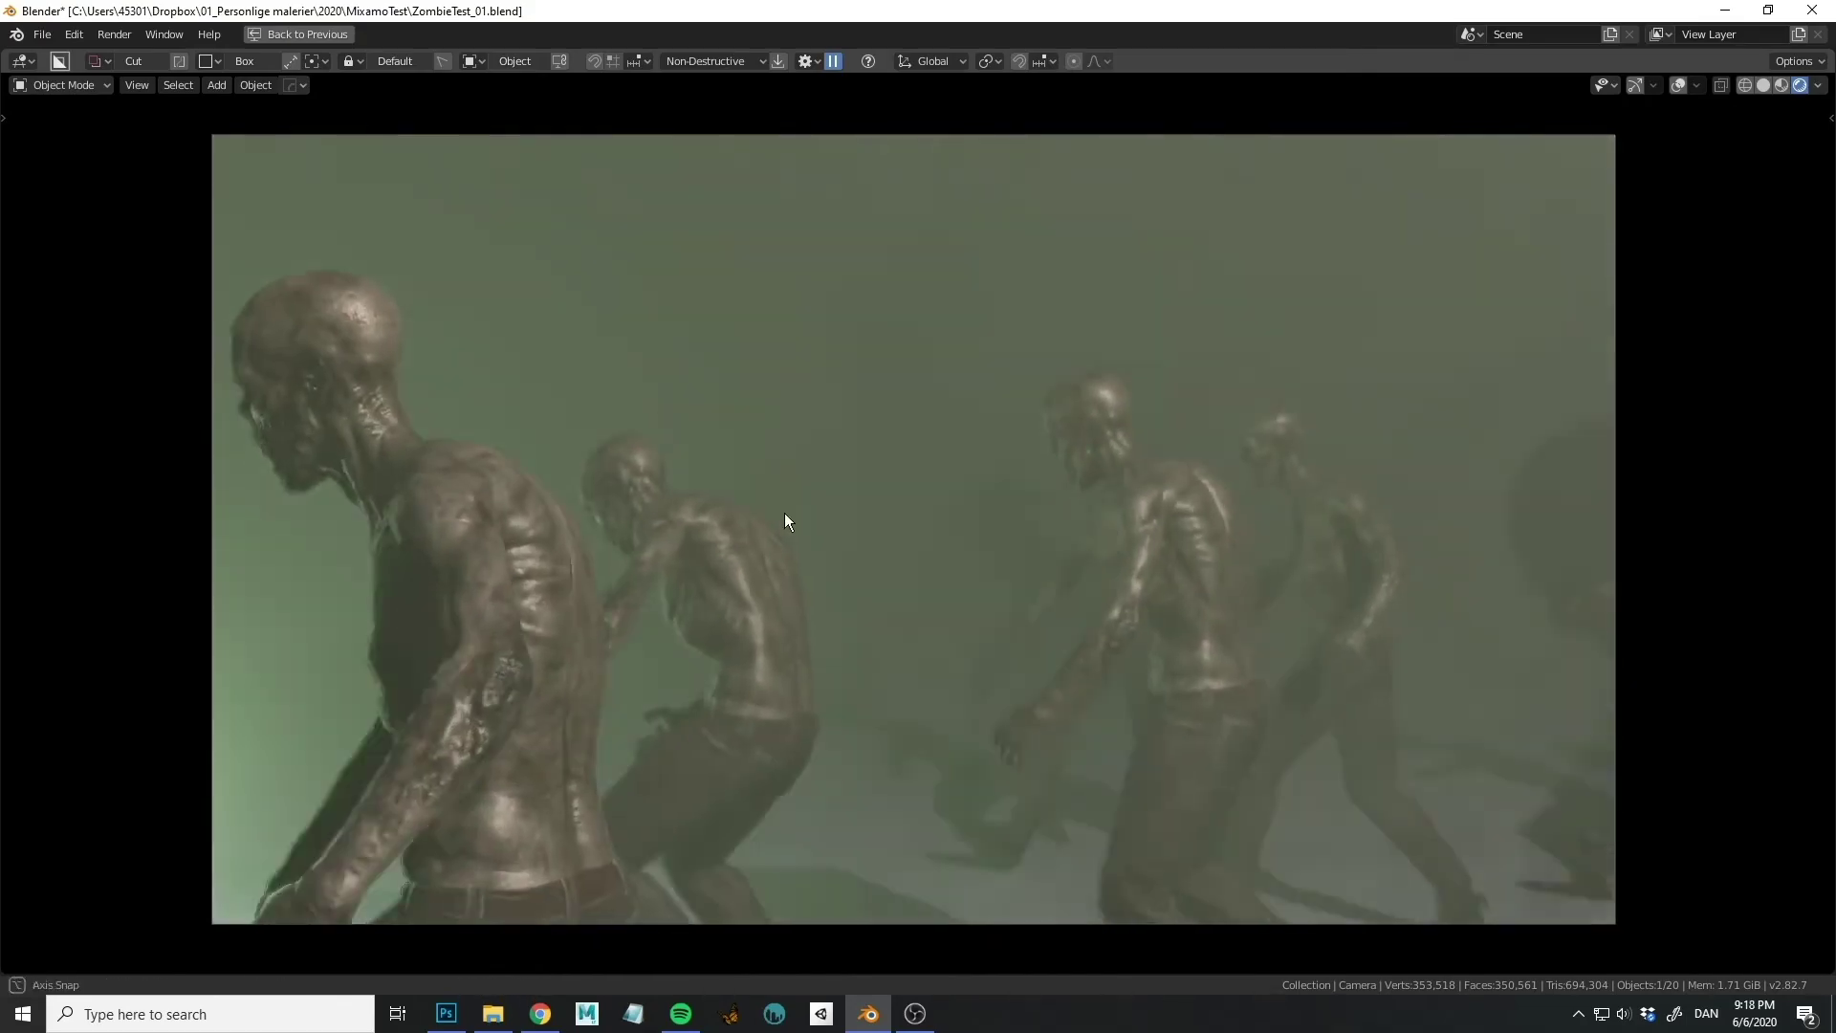
Reframe the camera on the zombies' fronts, then duplicate a zombie and place the copy at the crowd's outer edge.
middle_click_drag(784, 513, 1118, 557)
key("ctrl+space")
left_click(970, 367)
key("shift+d")
left_click(757, 373)
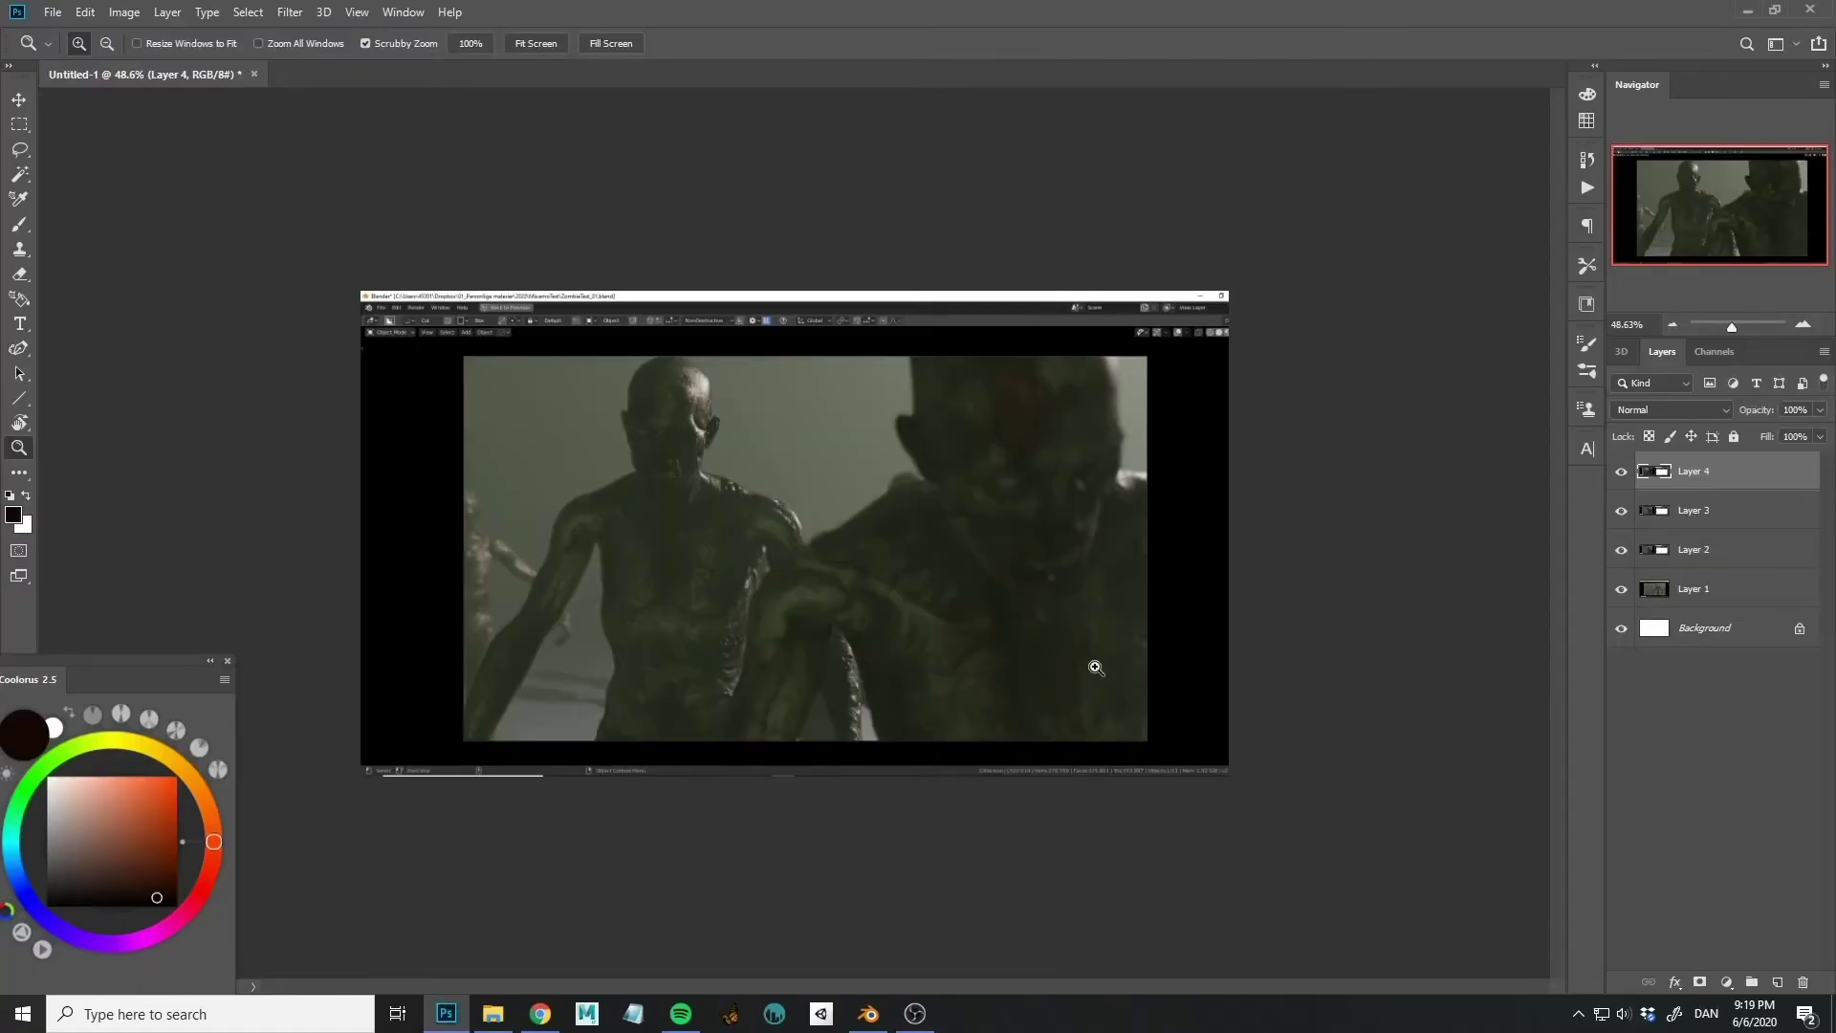
In Photoshop, extend the canvas around the four-render collage and fill the Background layer with black.
key("c")
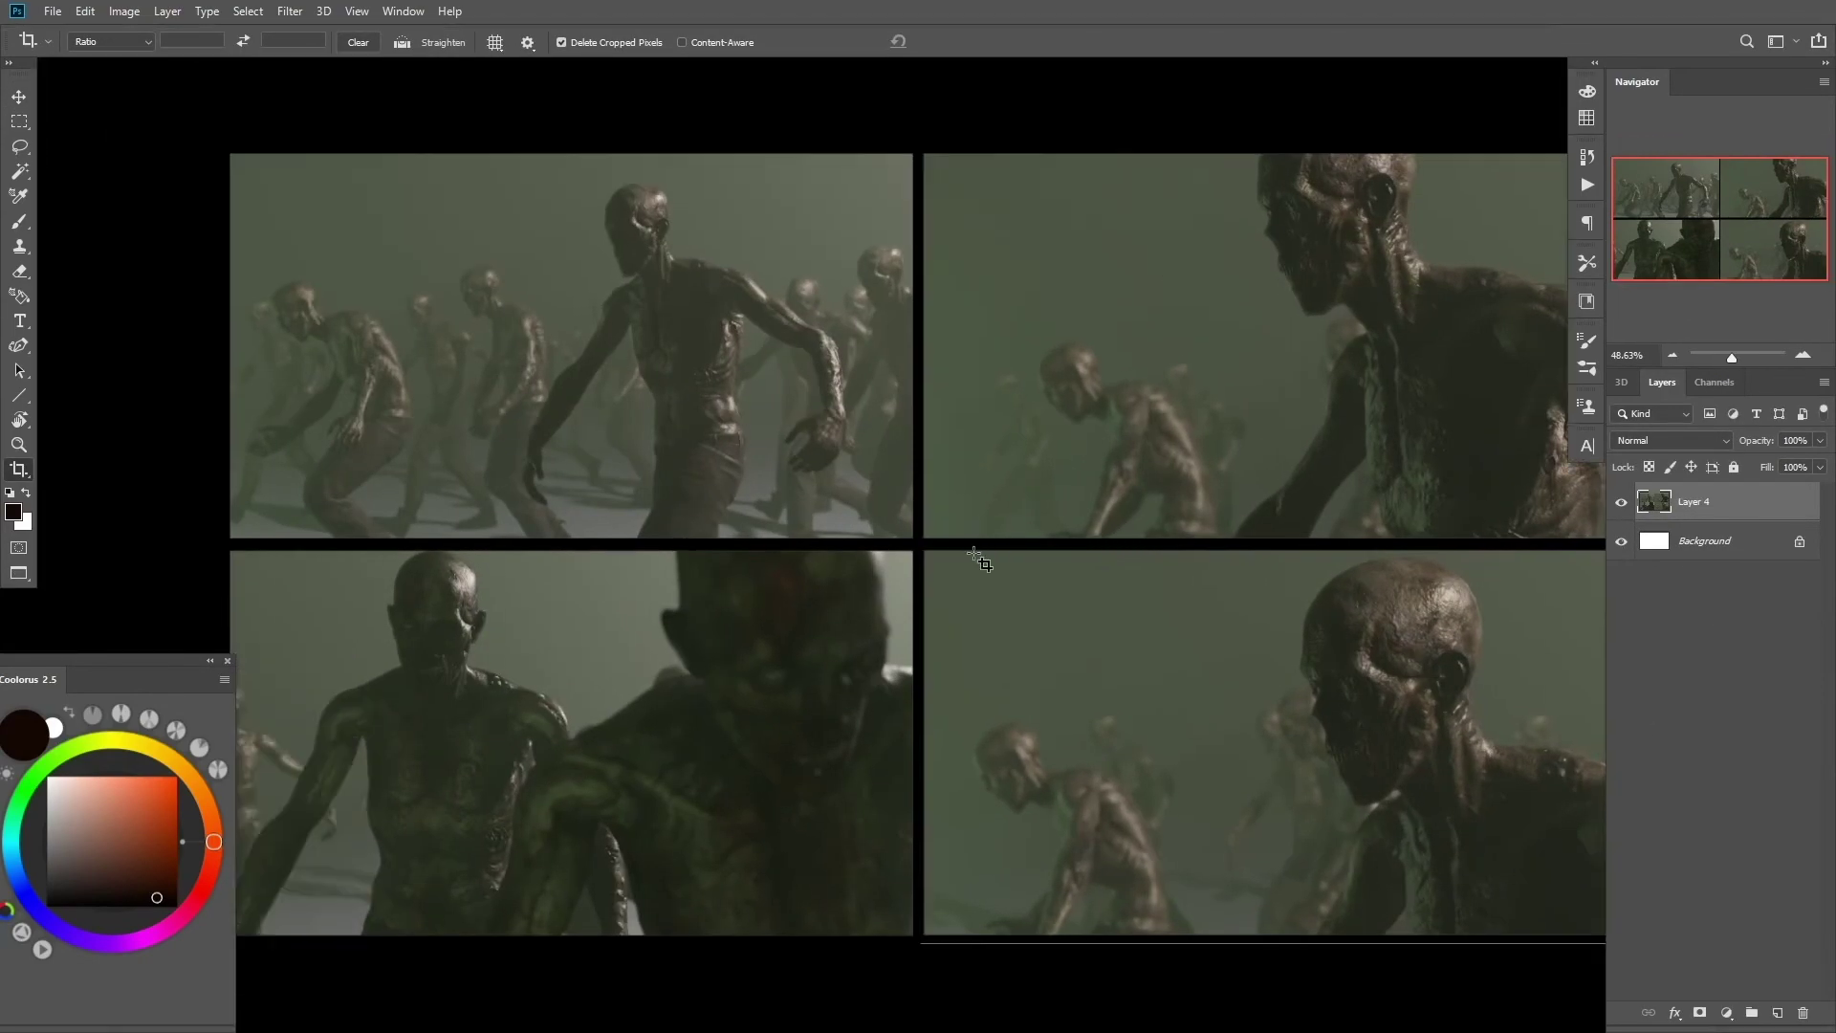
left_click(1687, 532)
key("alt+BackSpace")
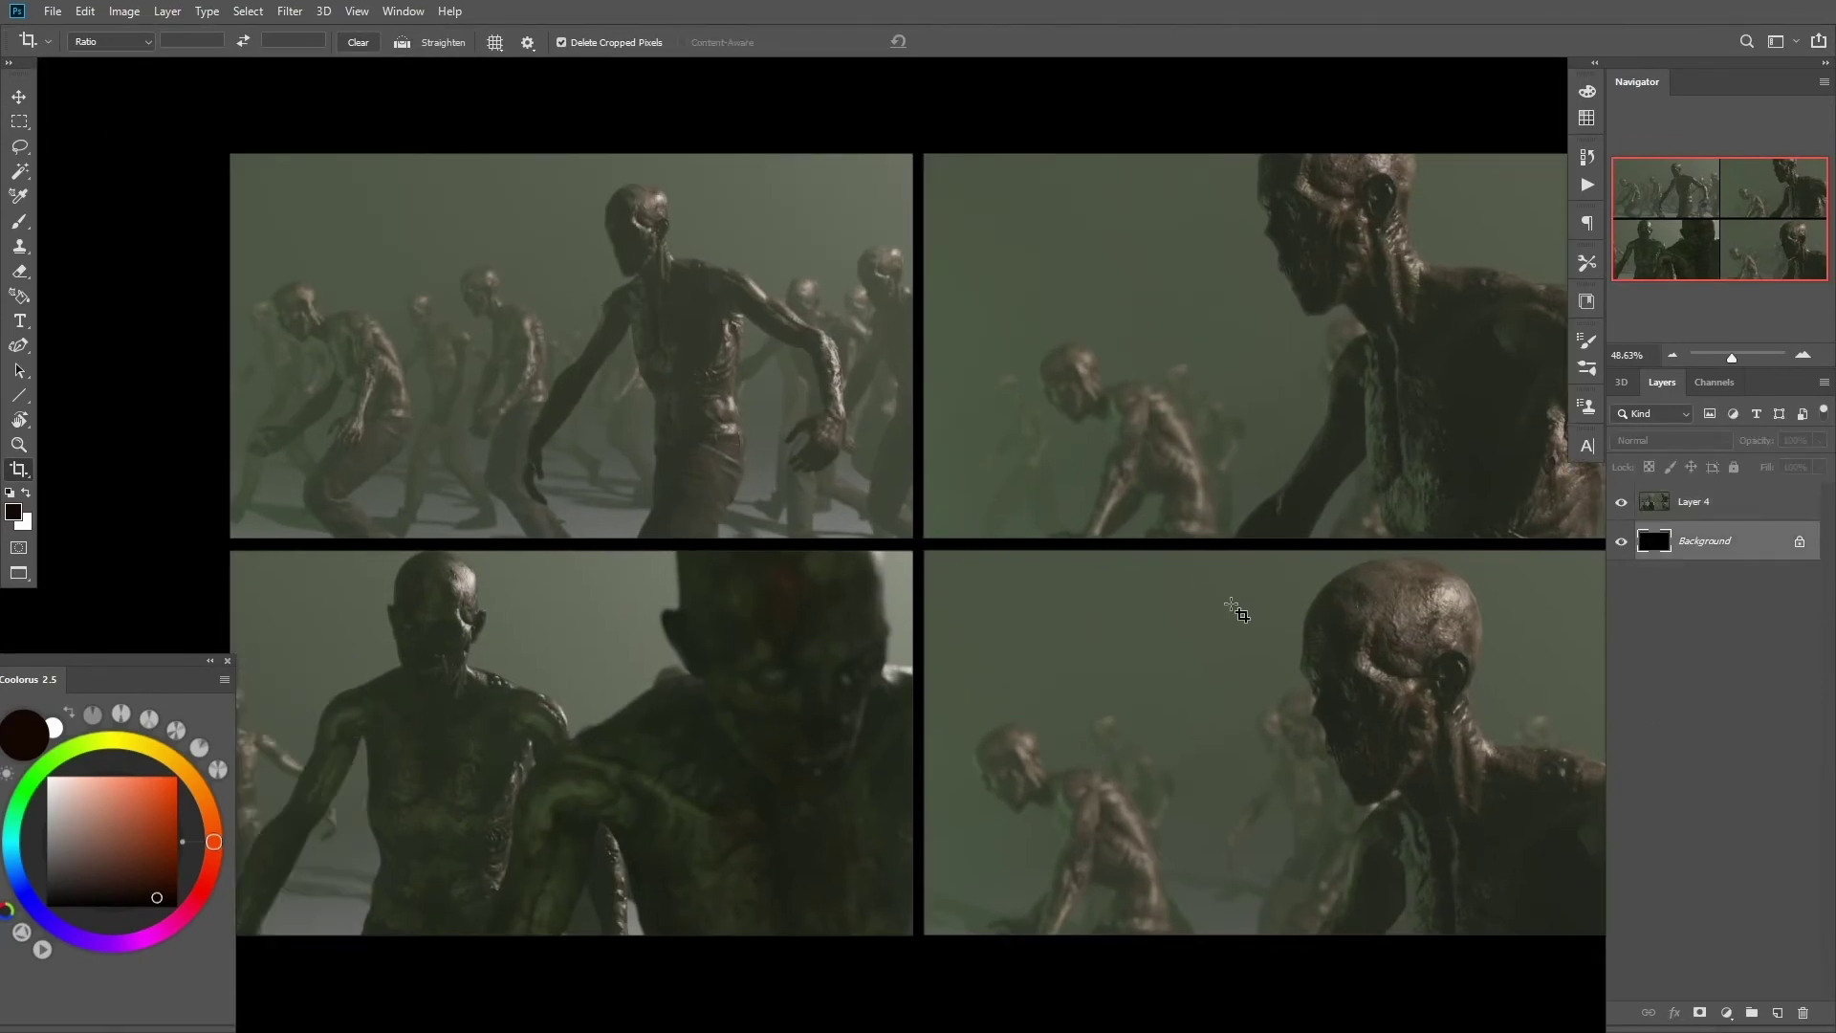
left_click(227, 661)
left_click_drag(1154, 542, 1074, 537)
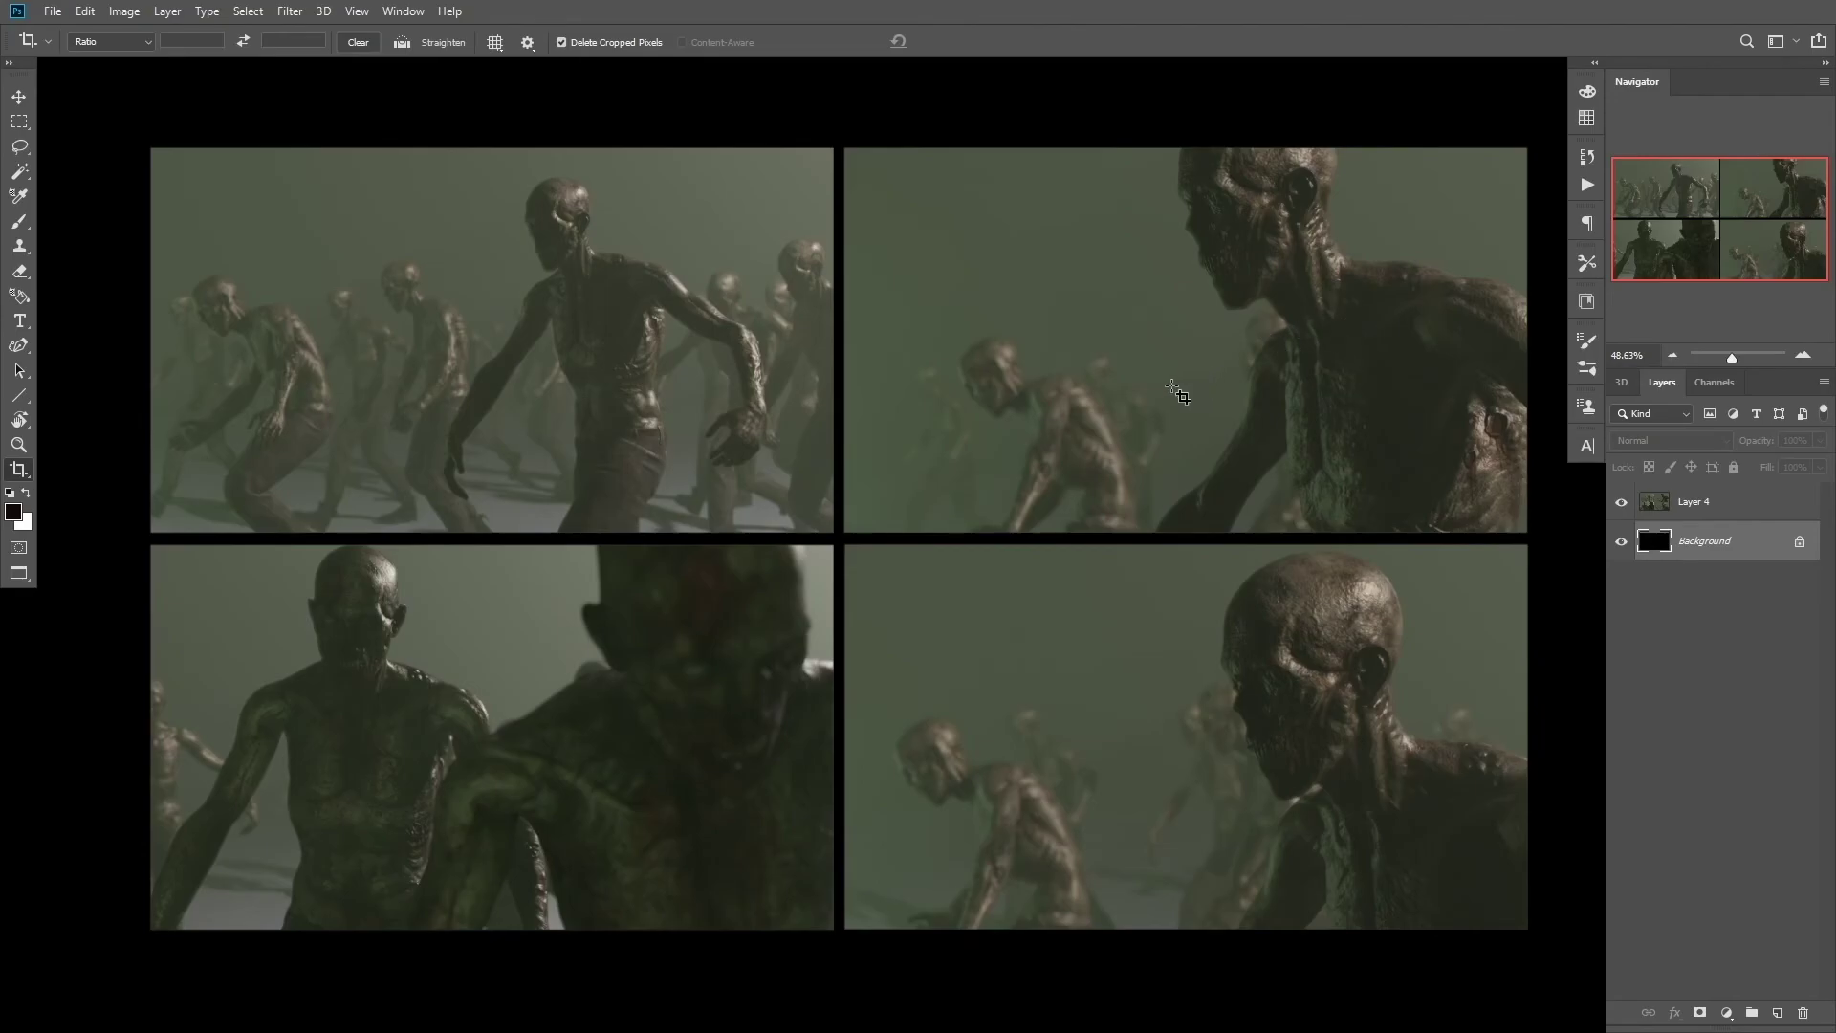
Switch to Mixamo in the browser and look through the zombie characters for alternatives to use in the crowd.
key("alt+Tab")
left_click(1276, 370)
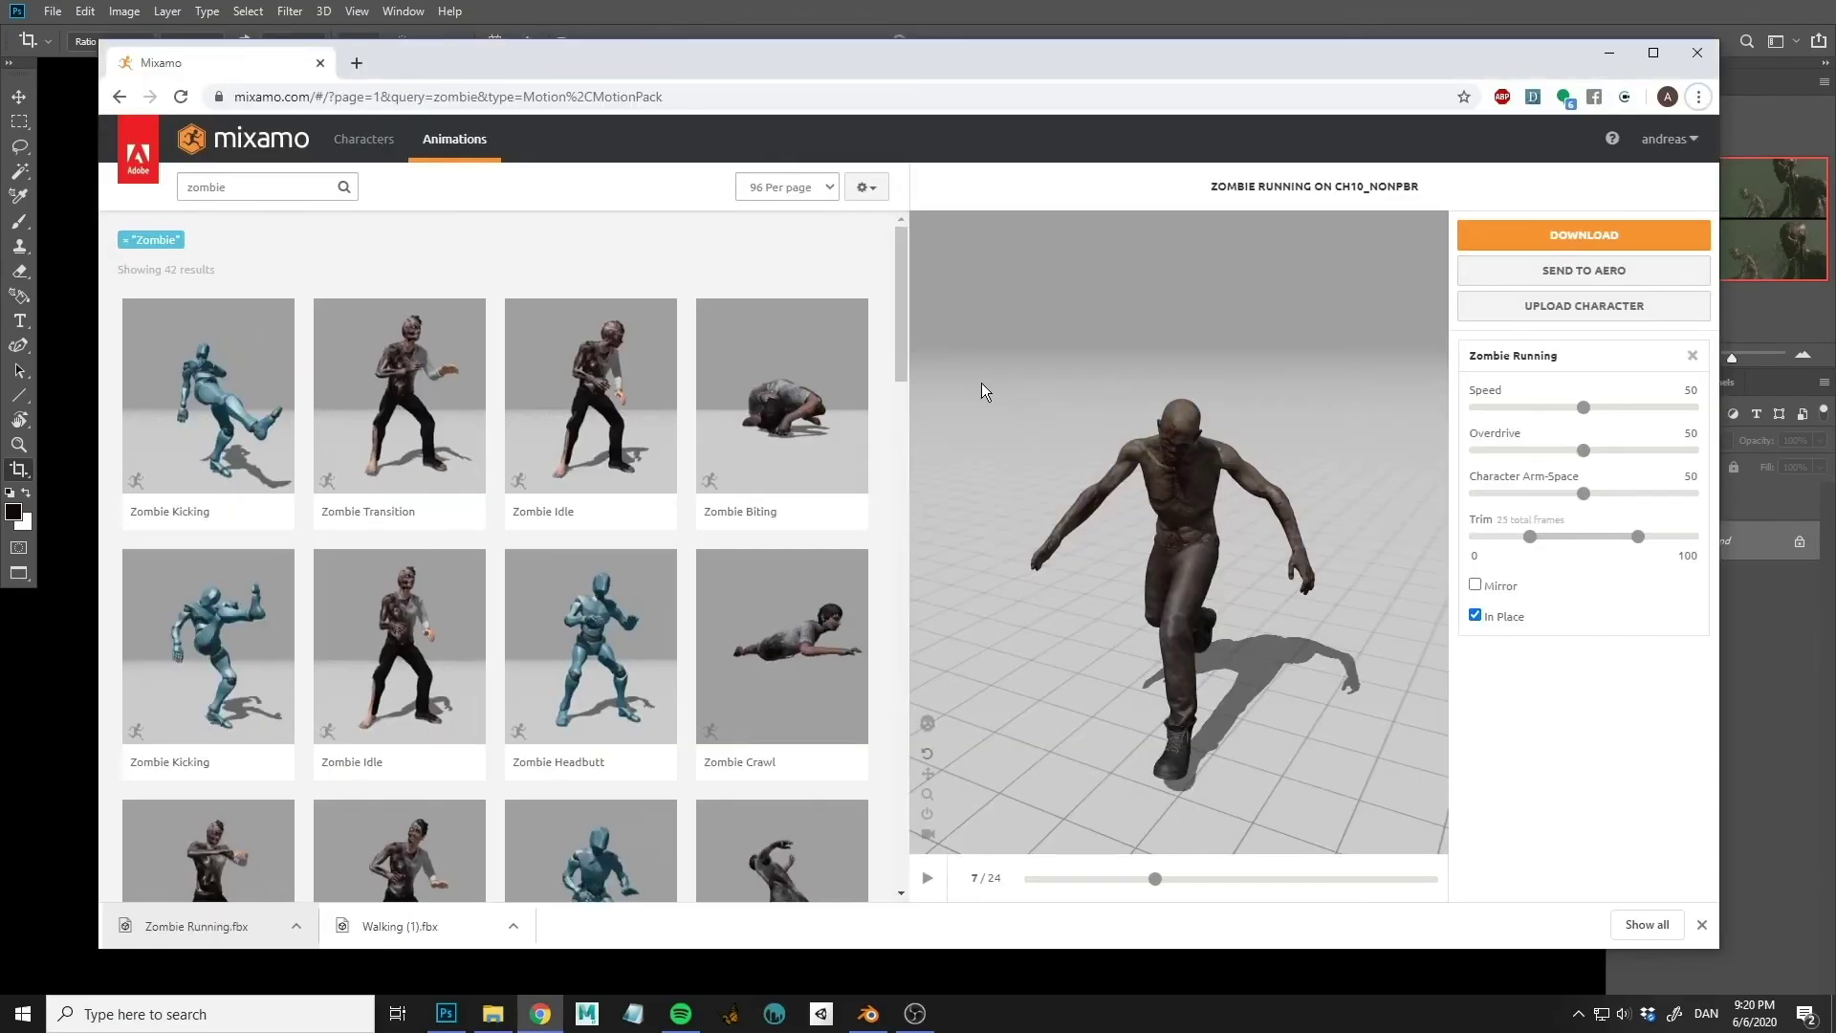
left_click(363, 139)
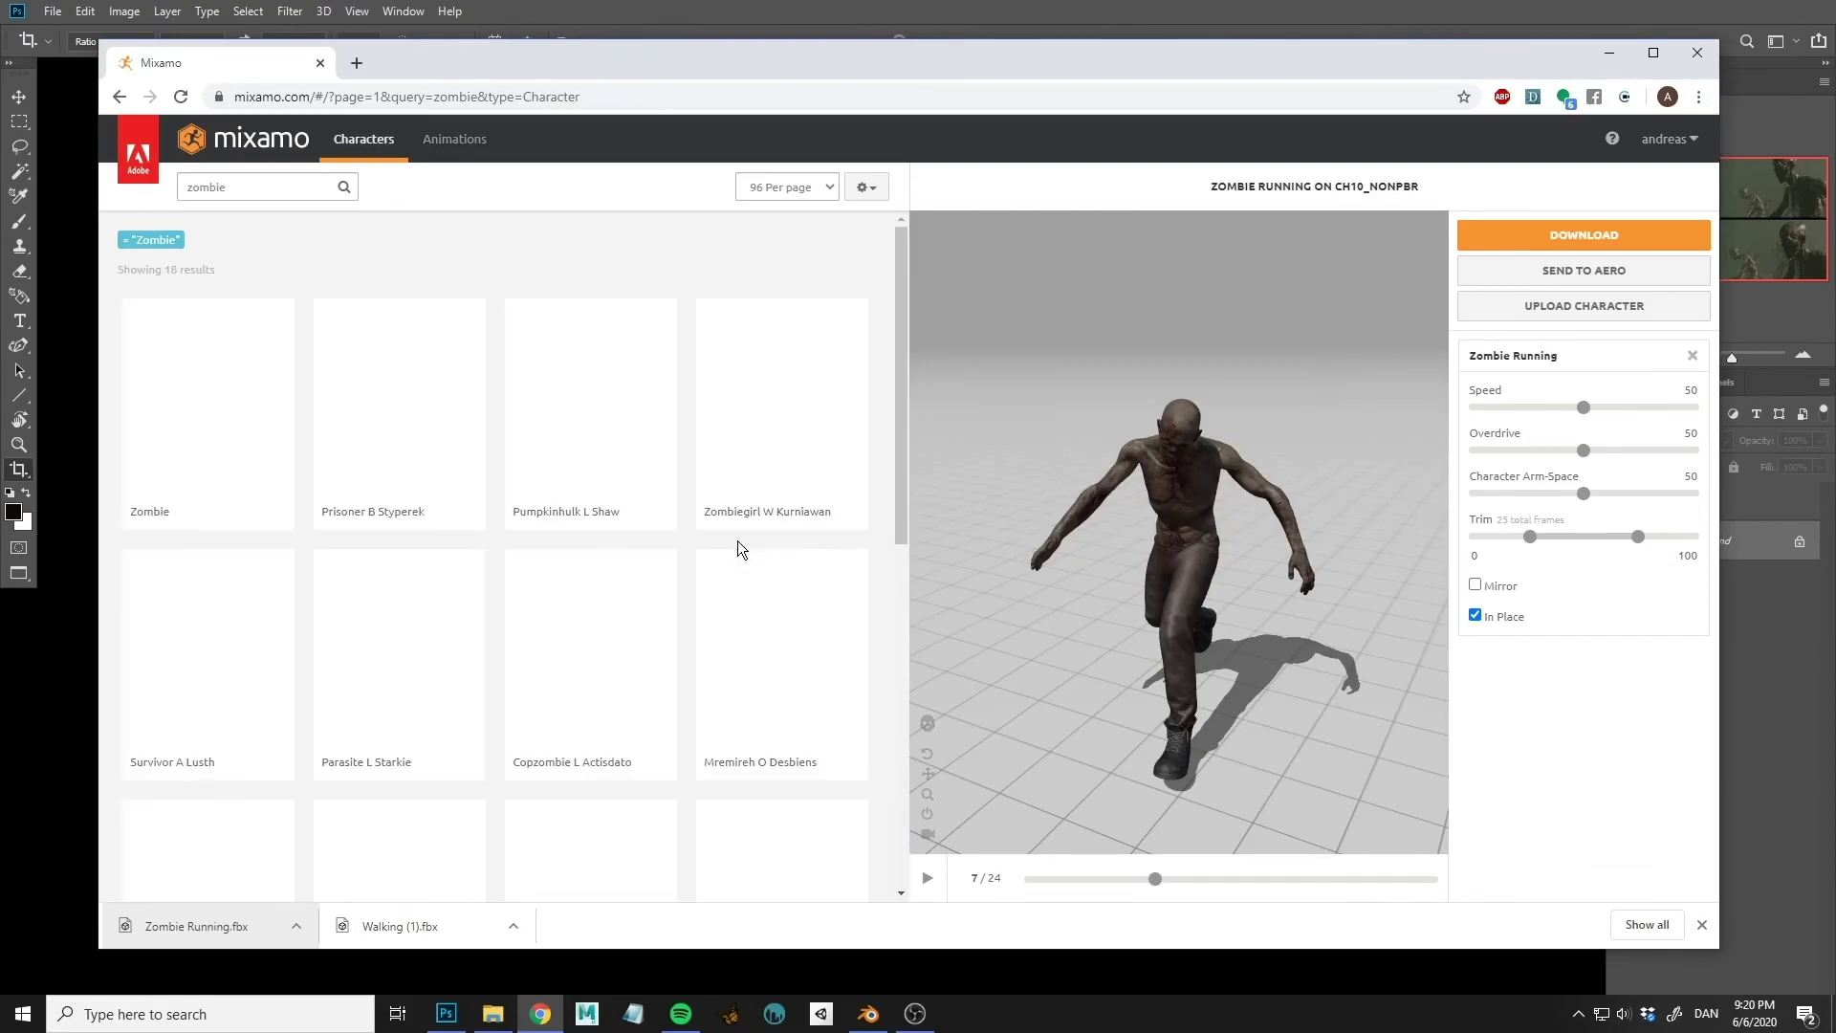
scroll(737, 541, "down", 7)
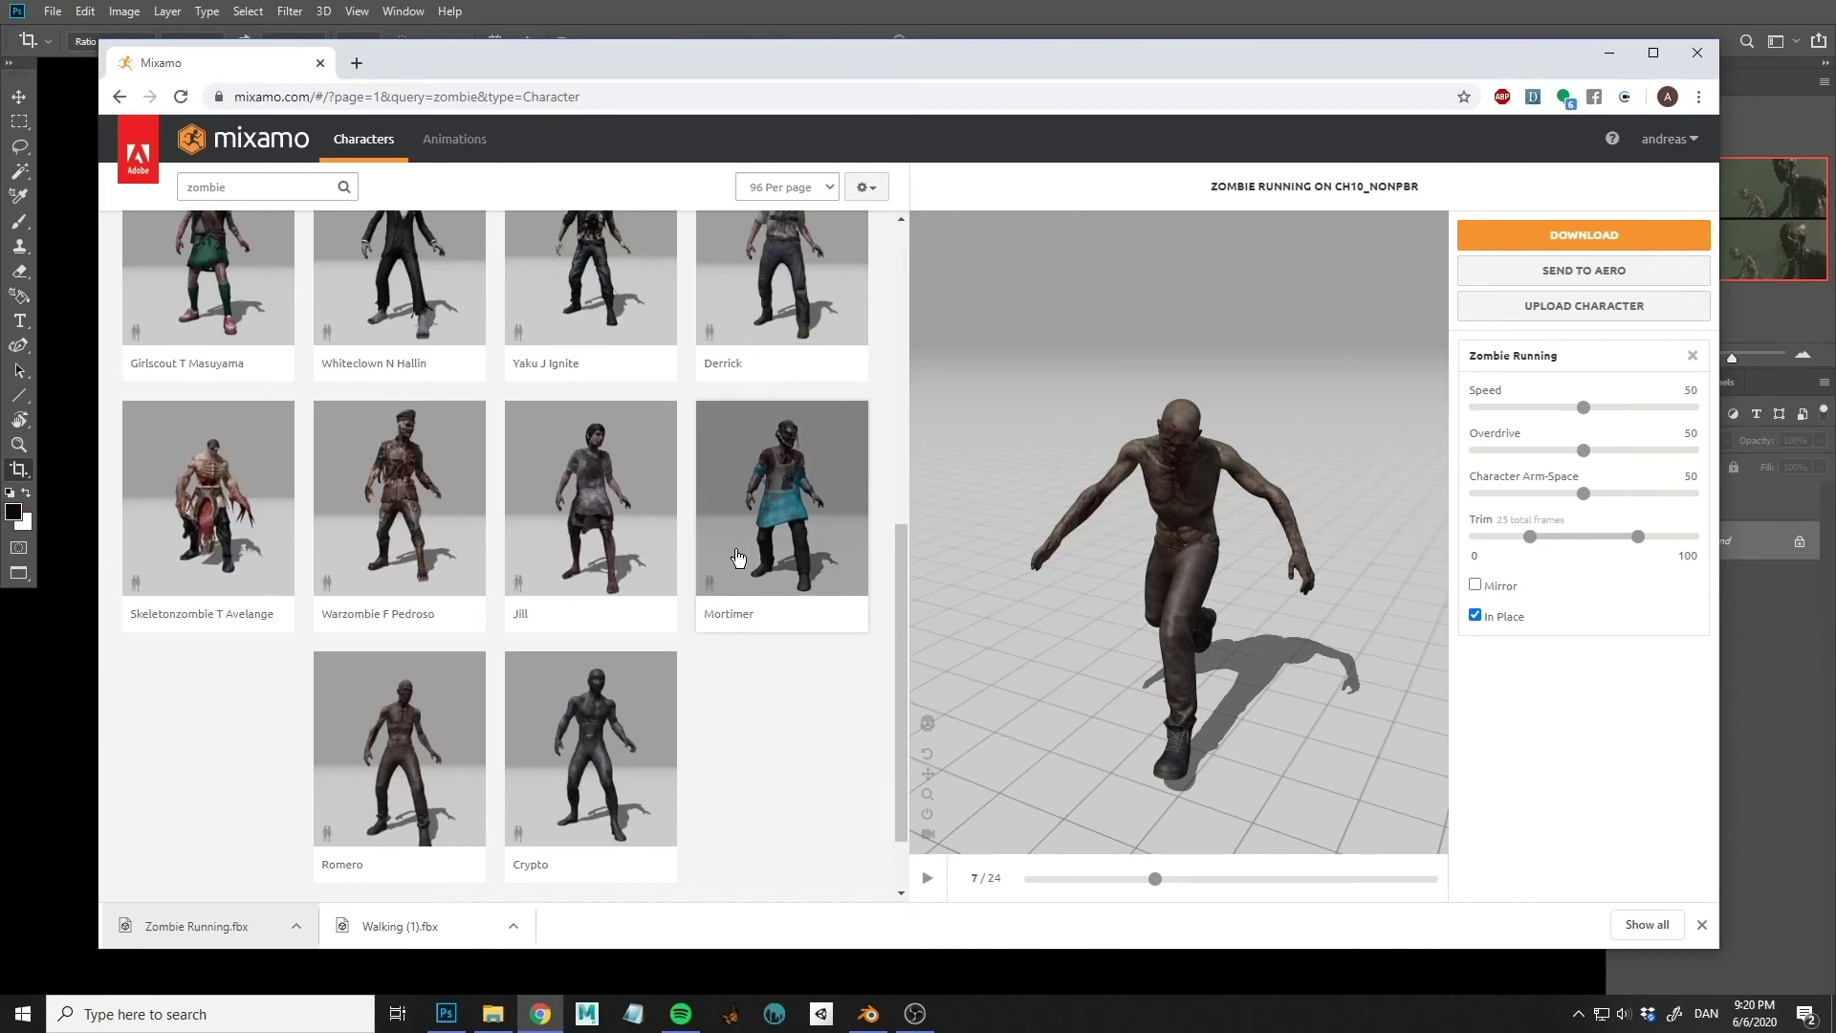
scroll(574, 403, "up", 2)
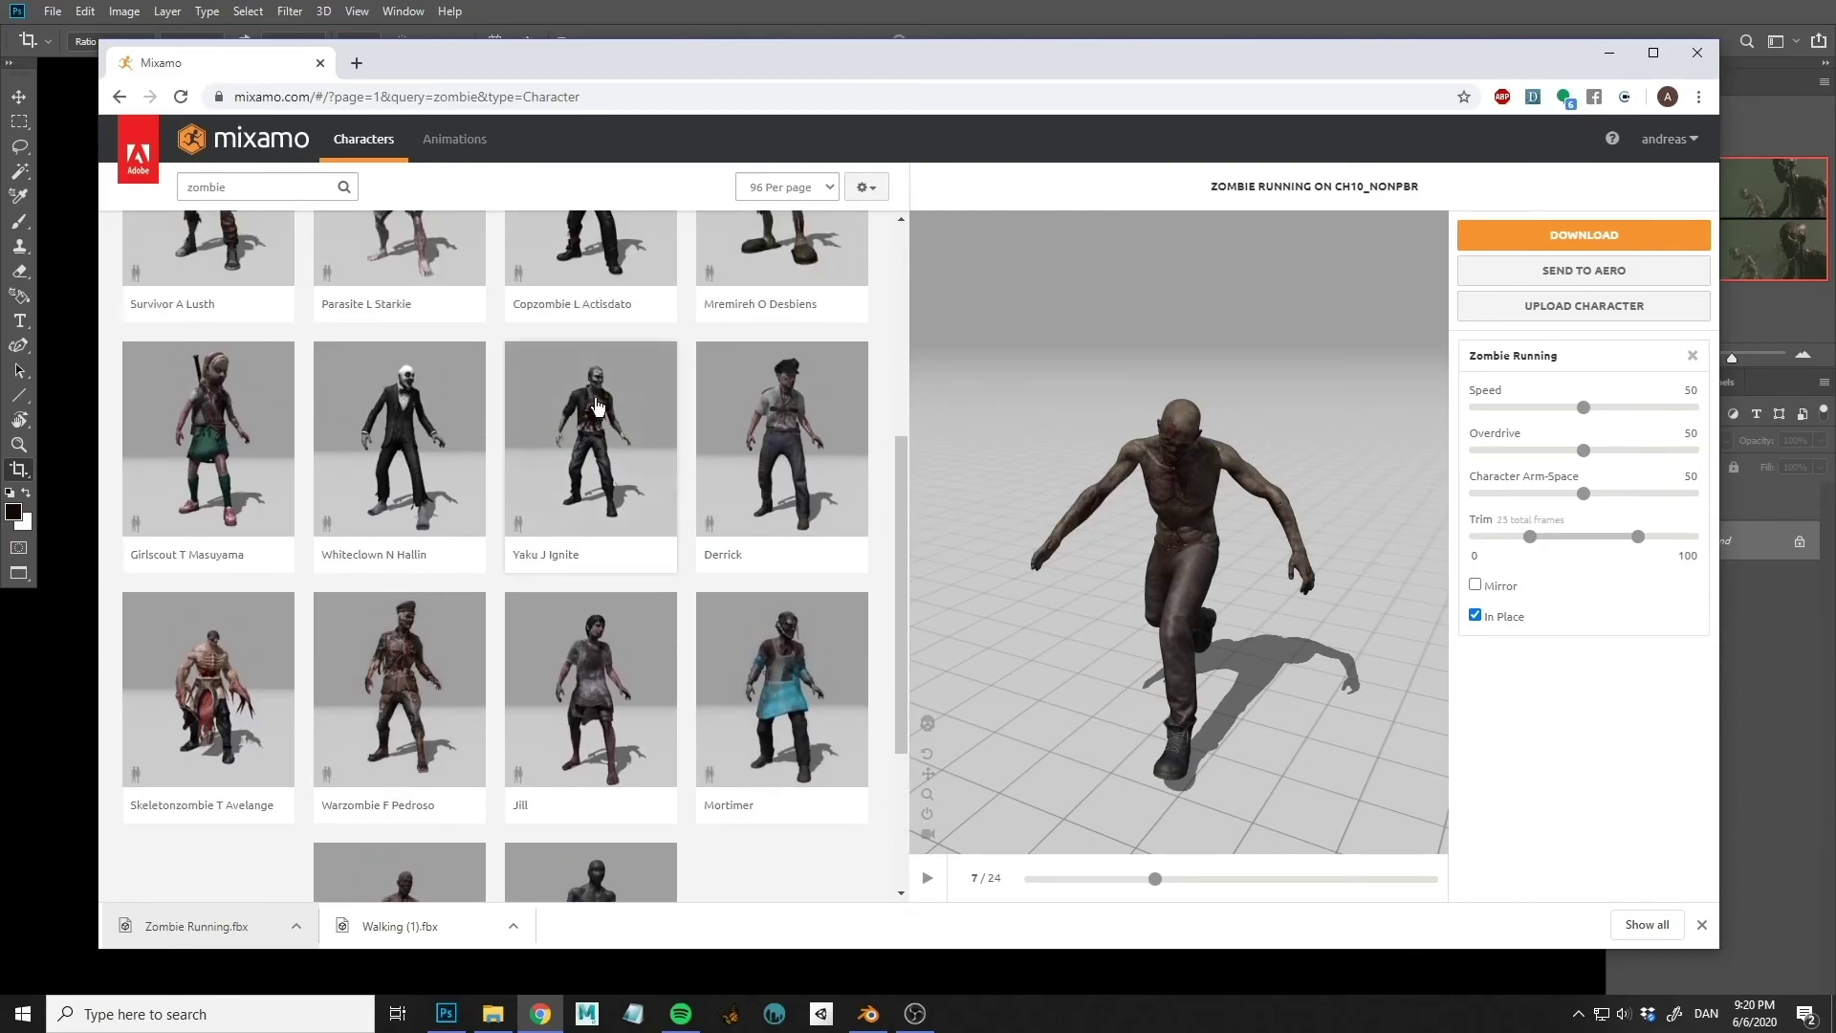
left_click(770, 440)
key("Escape")
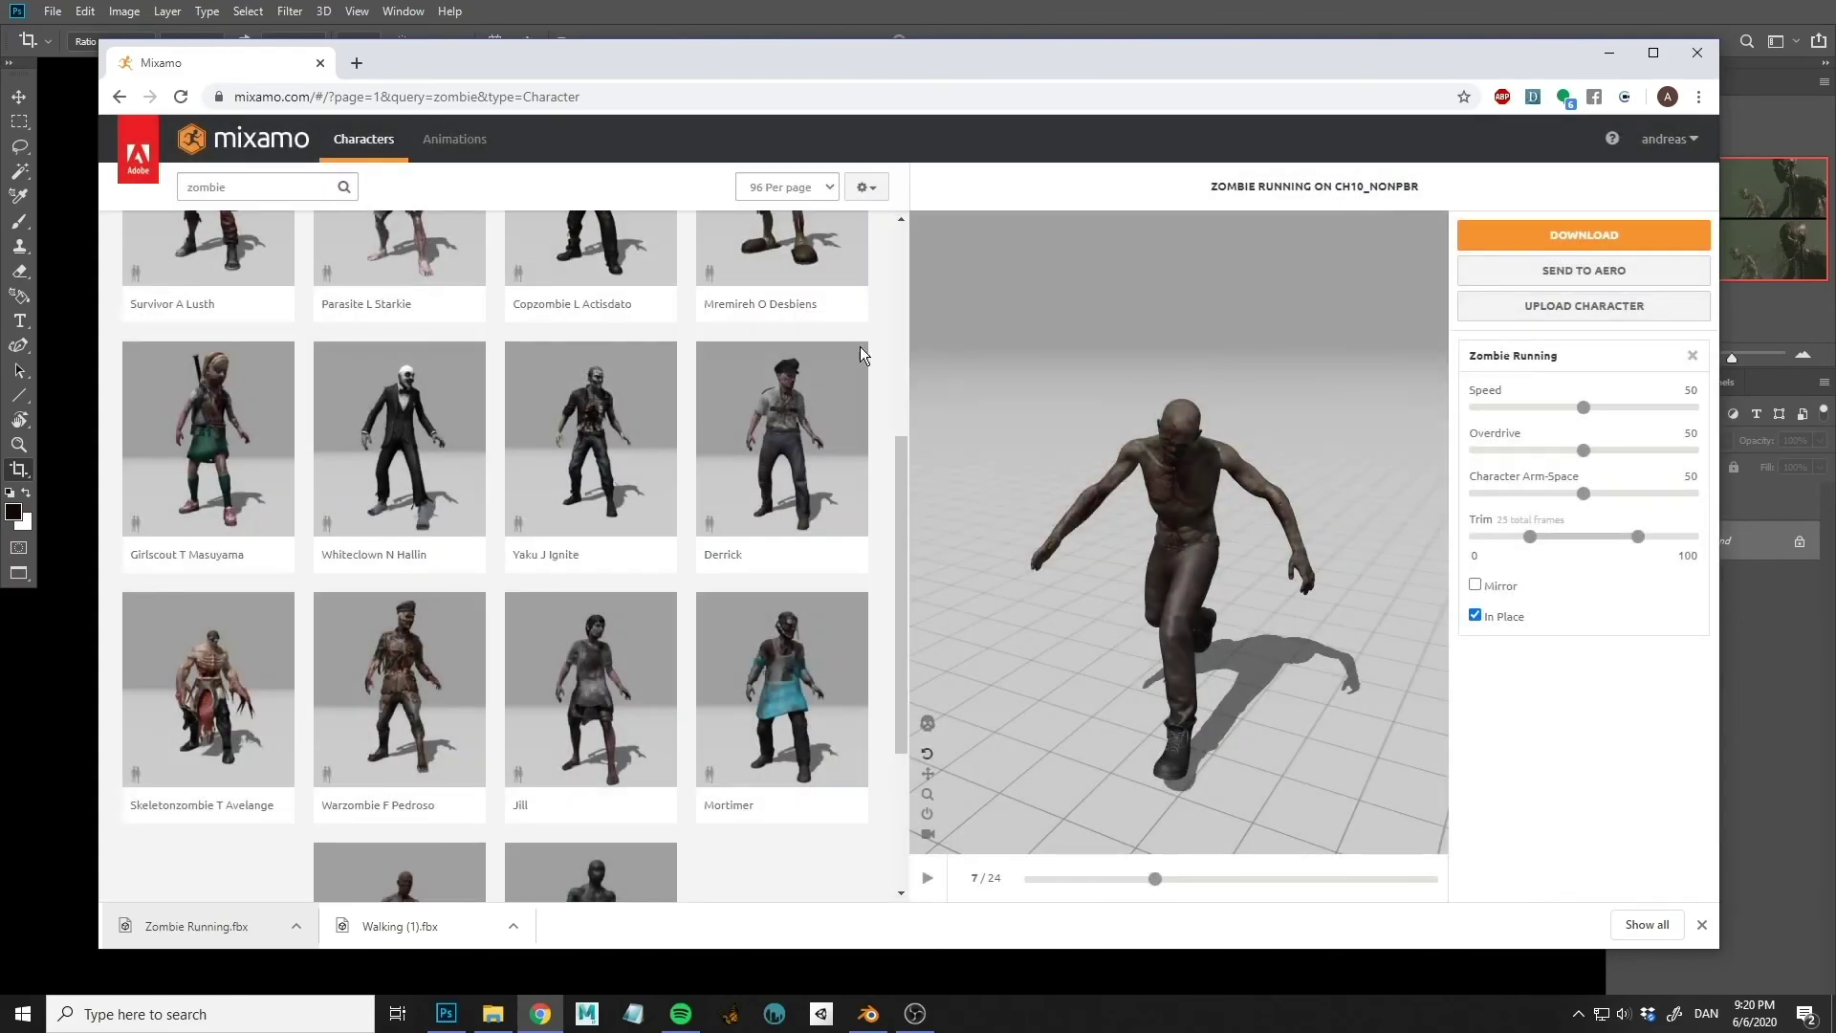
scroll(304, 447, "up", 4)
key("alt+Tab")
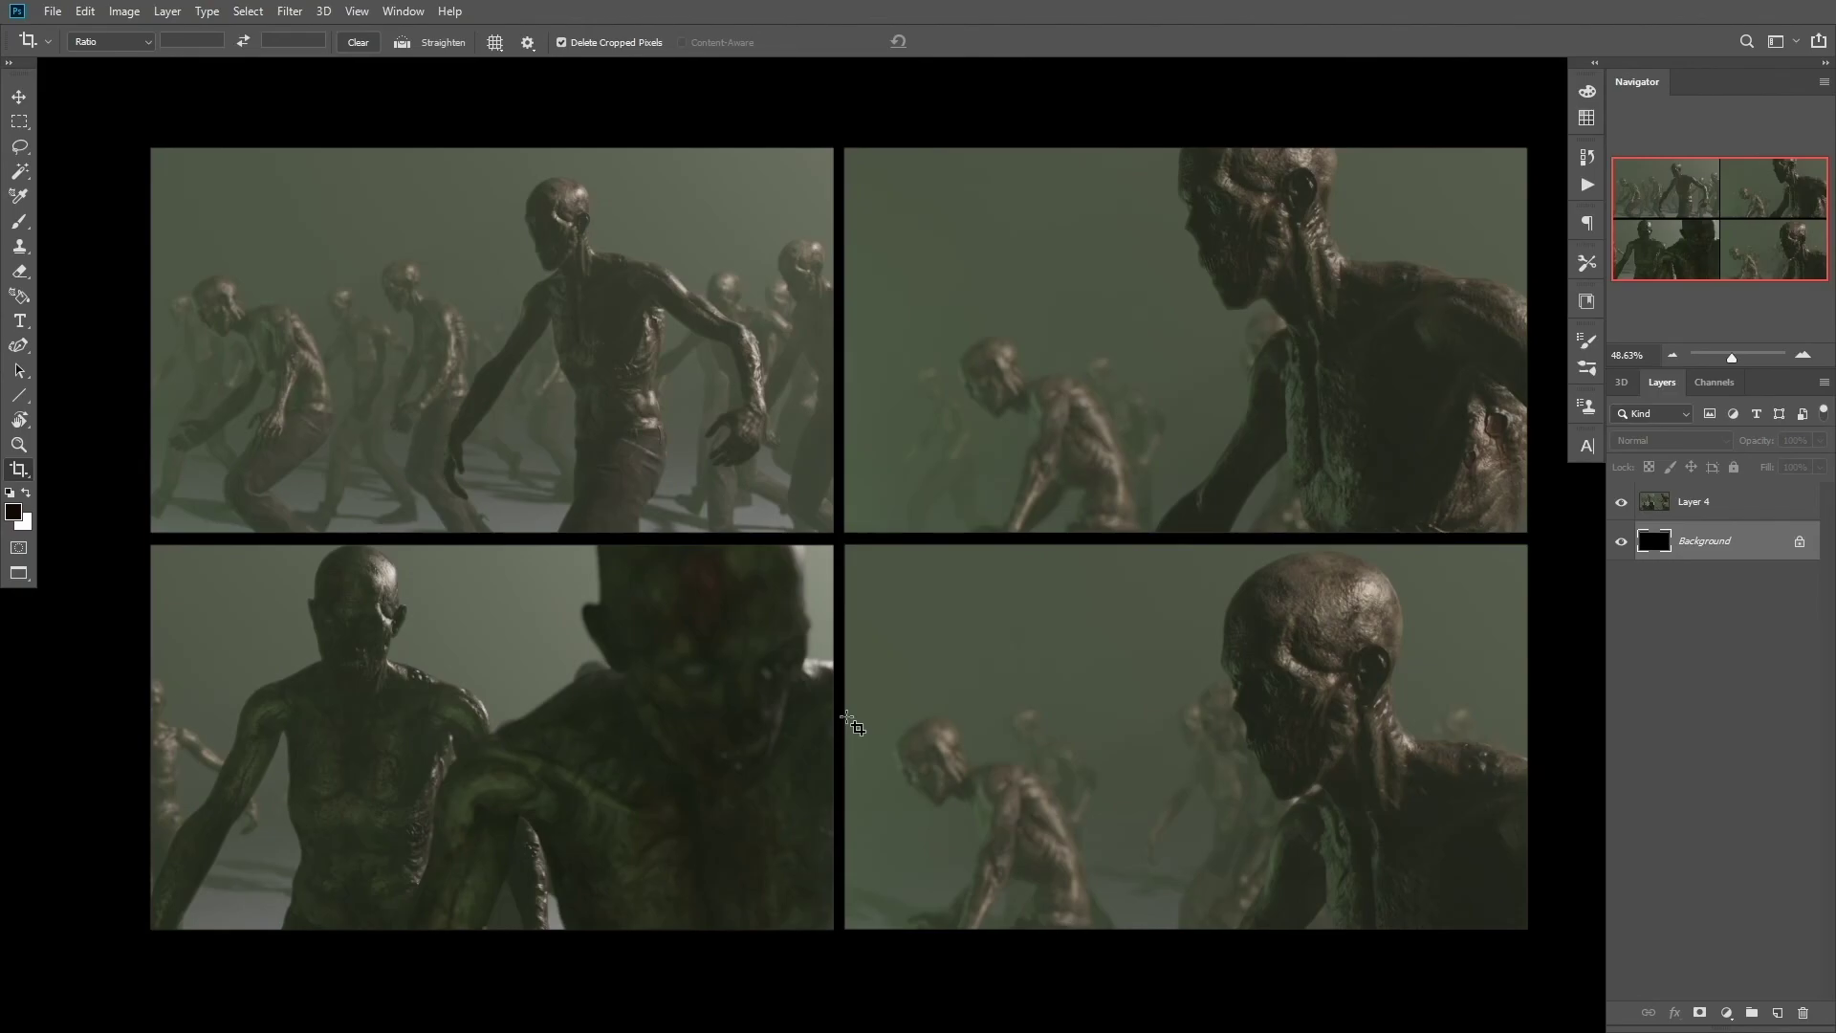
Switch back to Blender and restore the full workspace layout from the maximized camera view.
key("alt+Tab")
left_click(1224, 440)
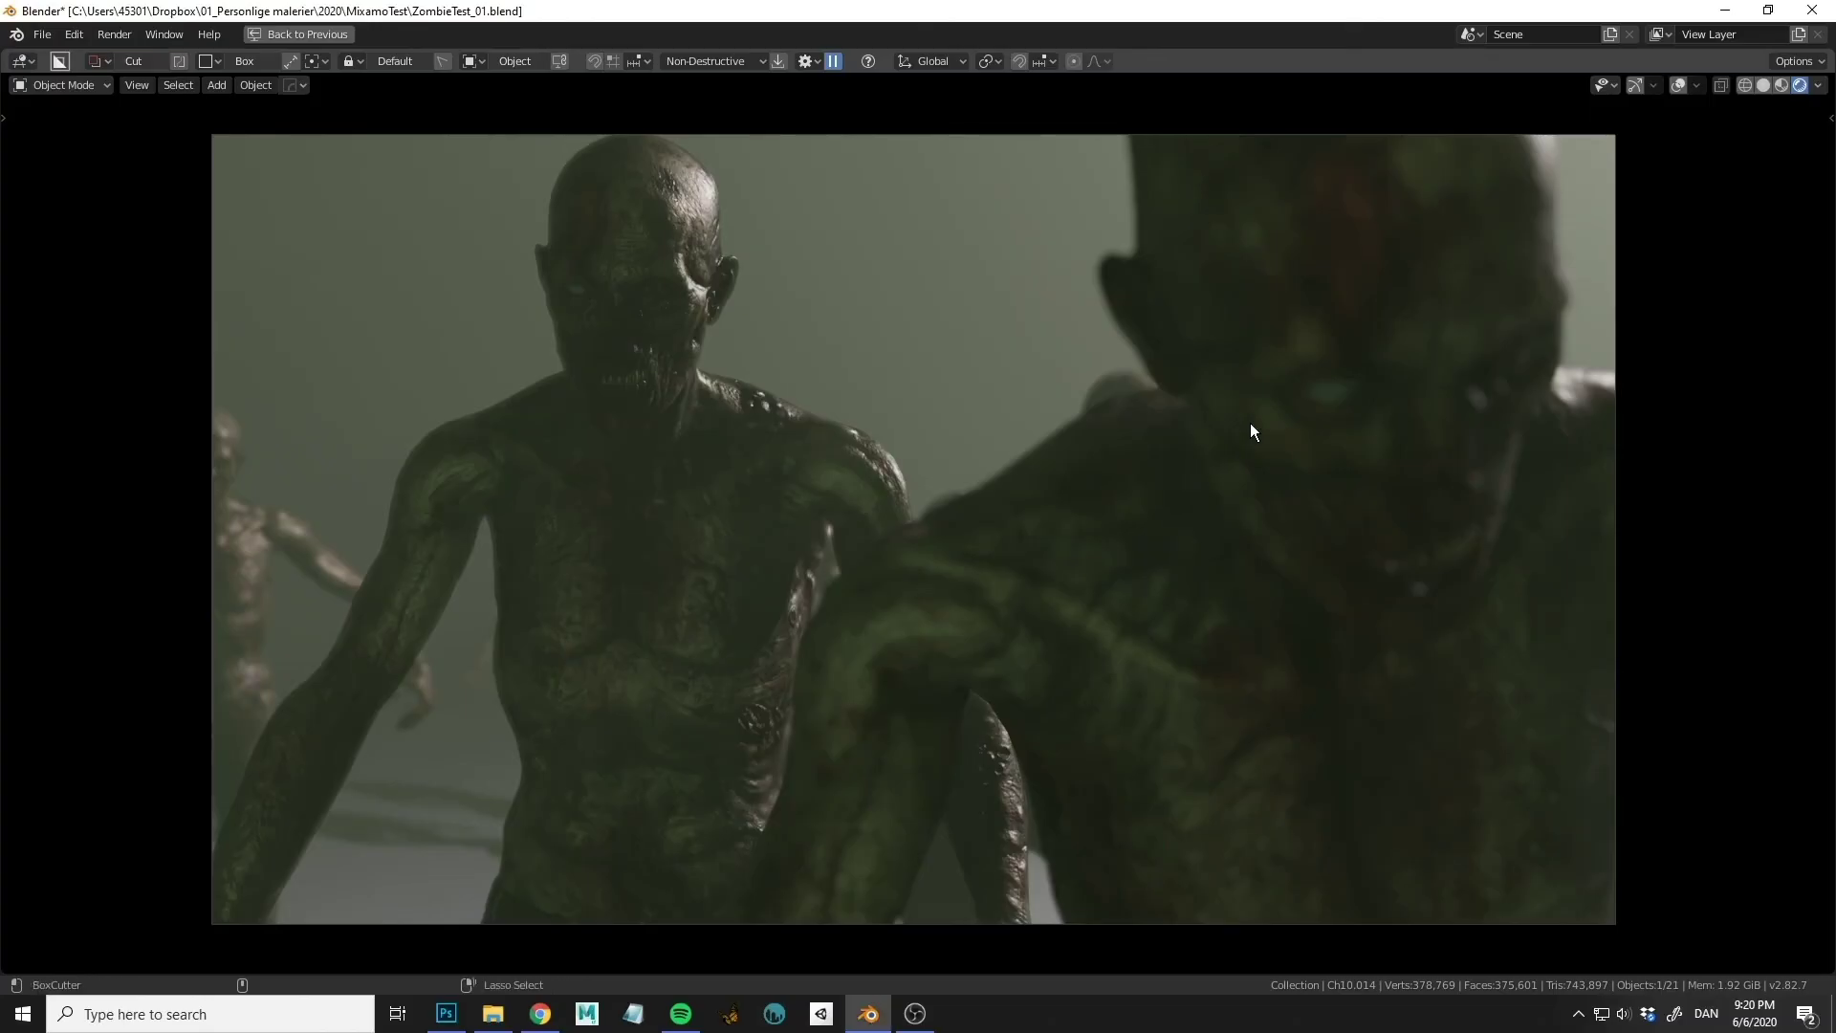
key("ctrl+alt+space")
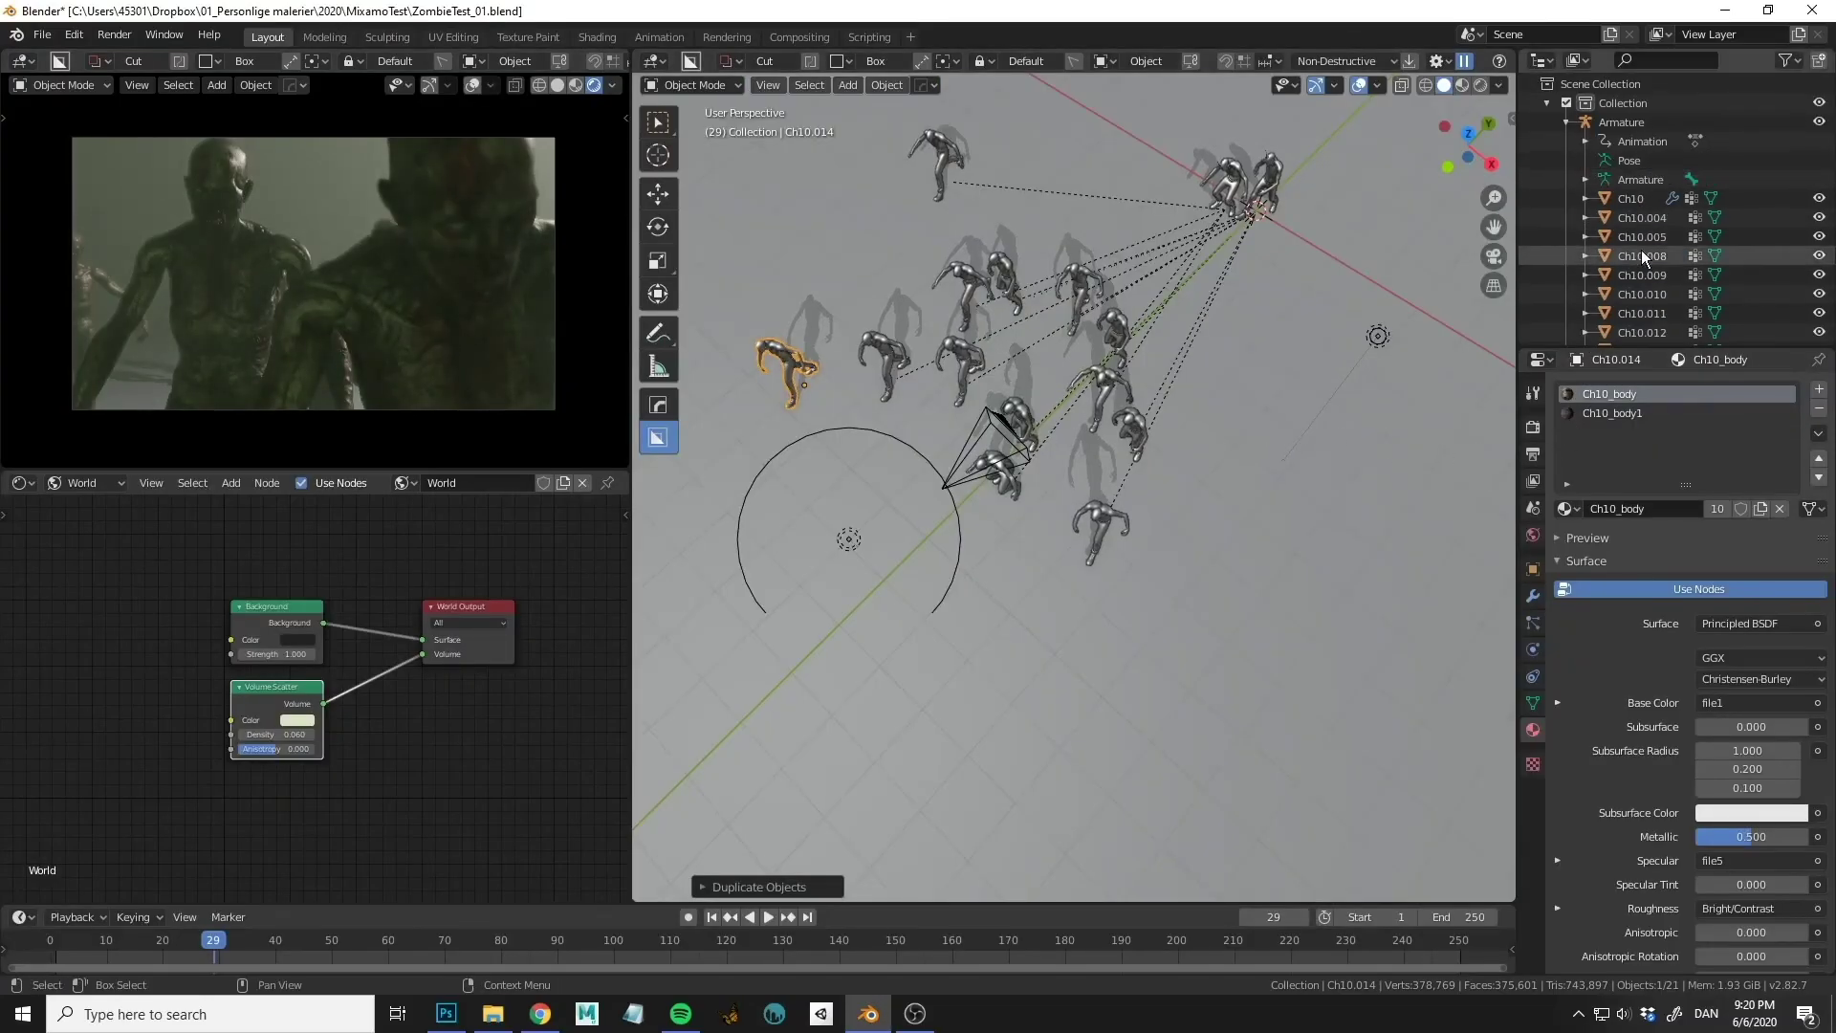